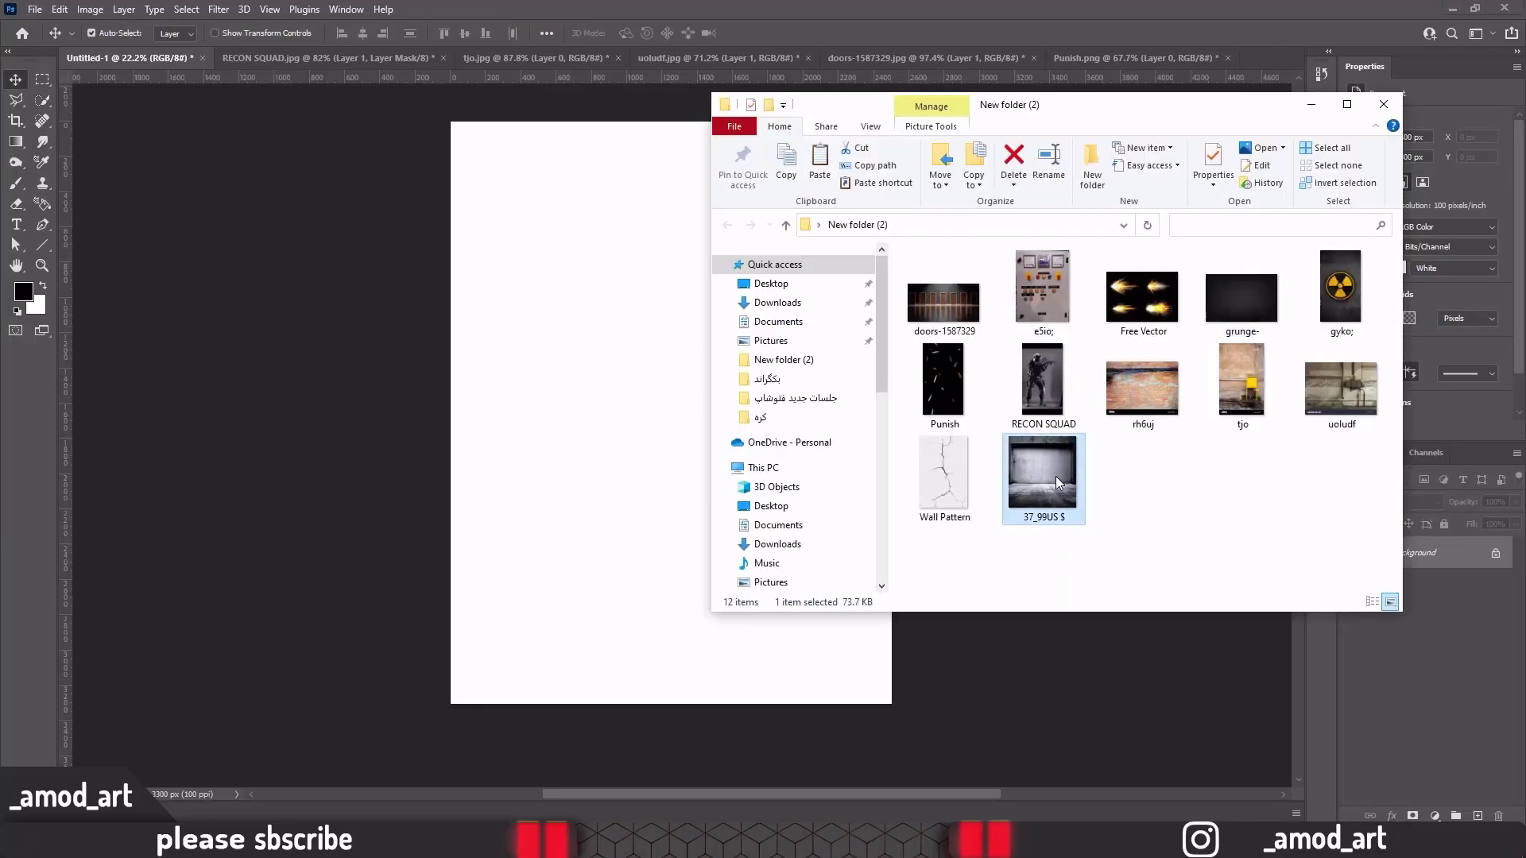
# Lasso the concrete floor in the room photo and paste it into Untitled-1
pyautogui.doubleClick(1057, 482)
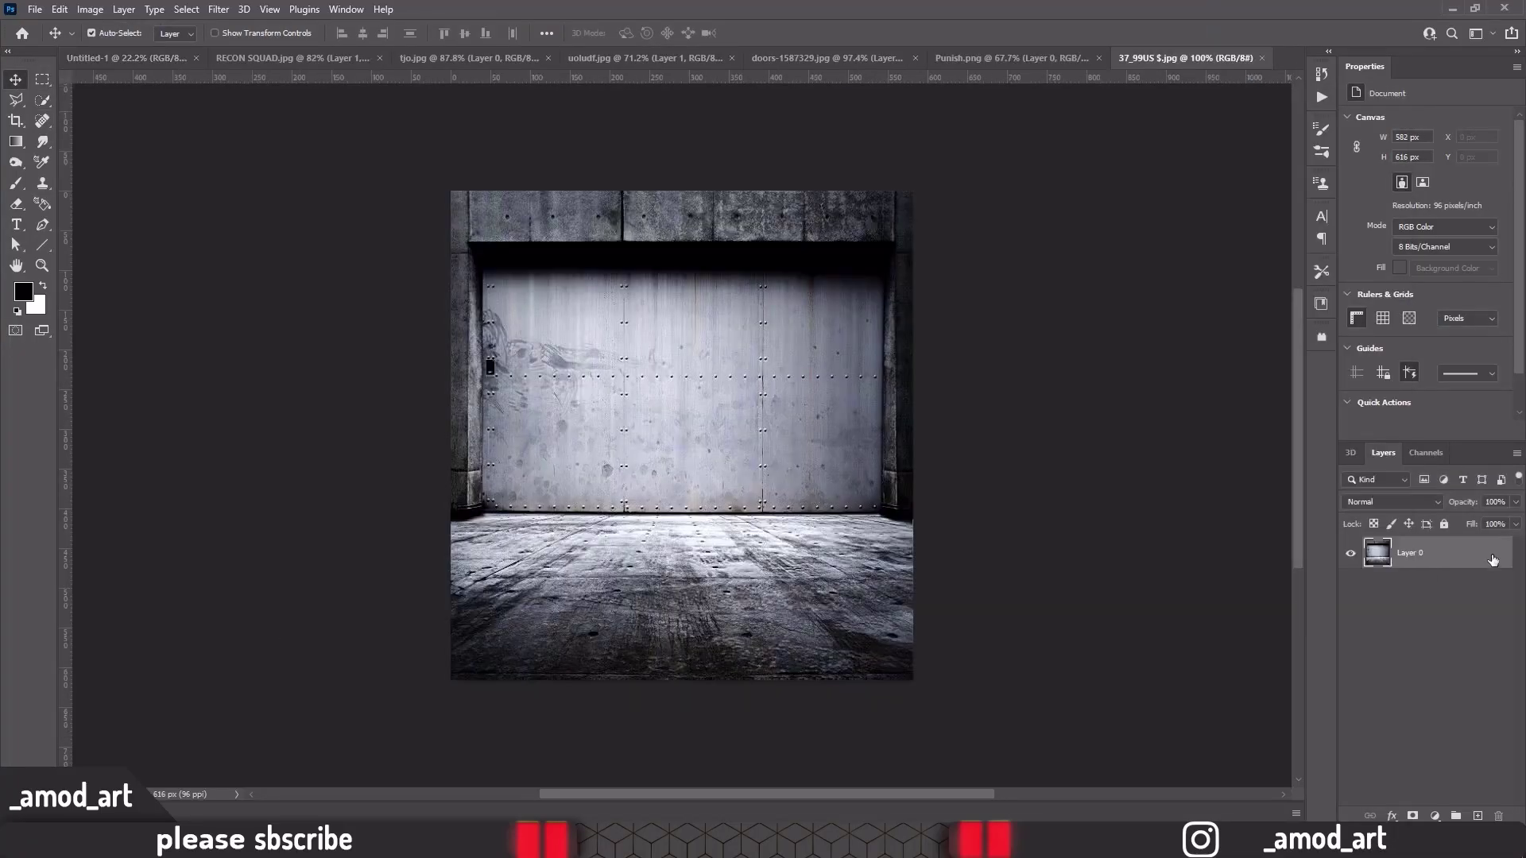
pyautogui.press('l')
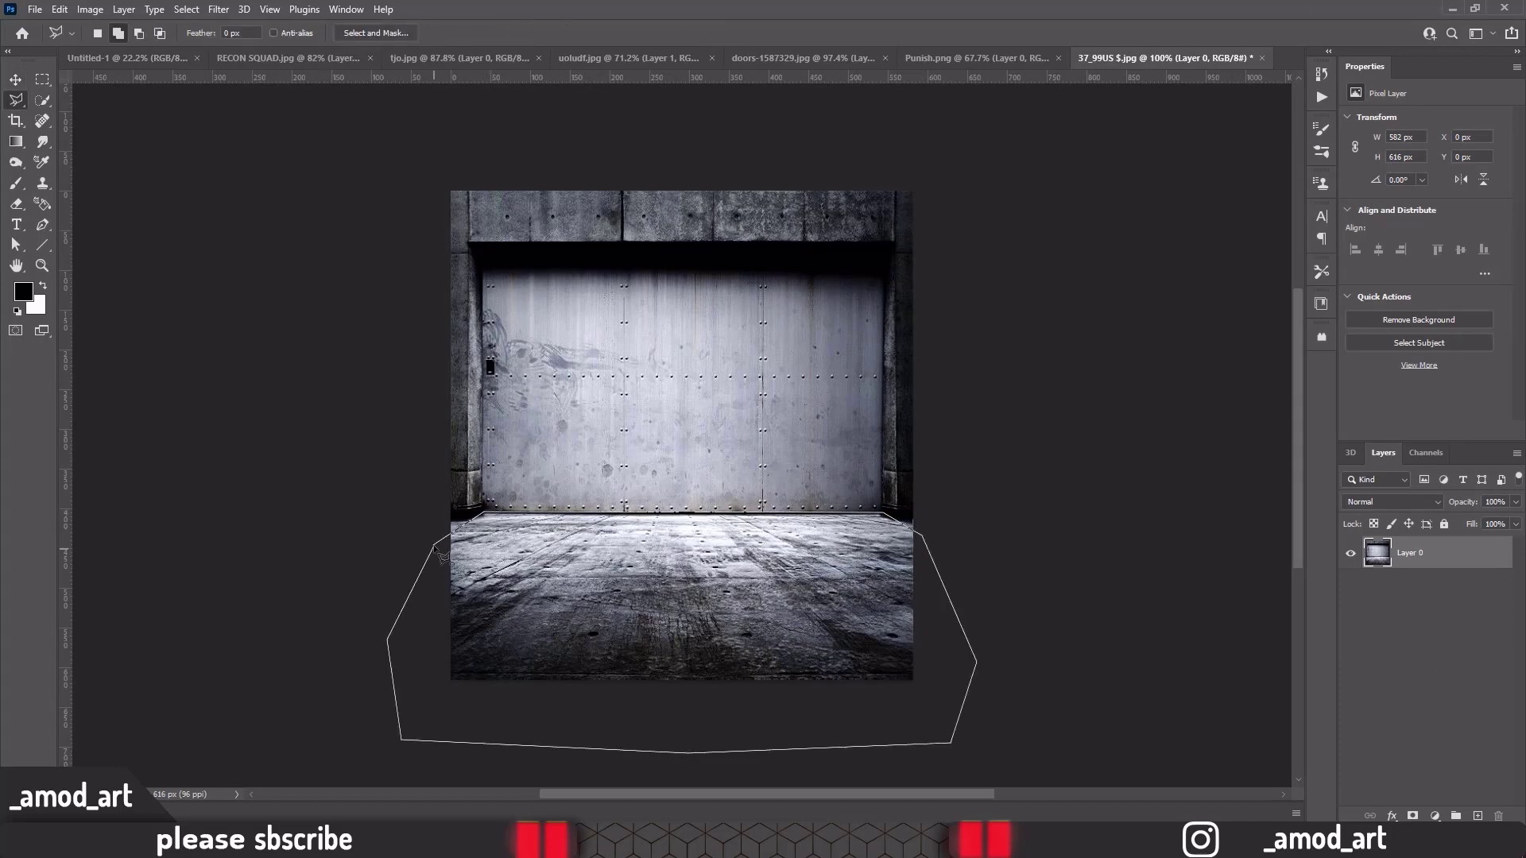
pyautogui.click(440, 554)
pyautogui.hotkey('ctrl', 'c')
pyautogui.hotkey('ctrl', 'Tab')
pyautogui.hotkey('ctrl', 'v')
# Stretch the floor across the canvas bottom, then drag the soldier in from RECON SQUAD
pyautogui.hotkey('ctrl', 't')
pyautogui.moveTo(723, 429); pyautogui.dragTo(1051, 702)
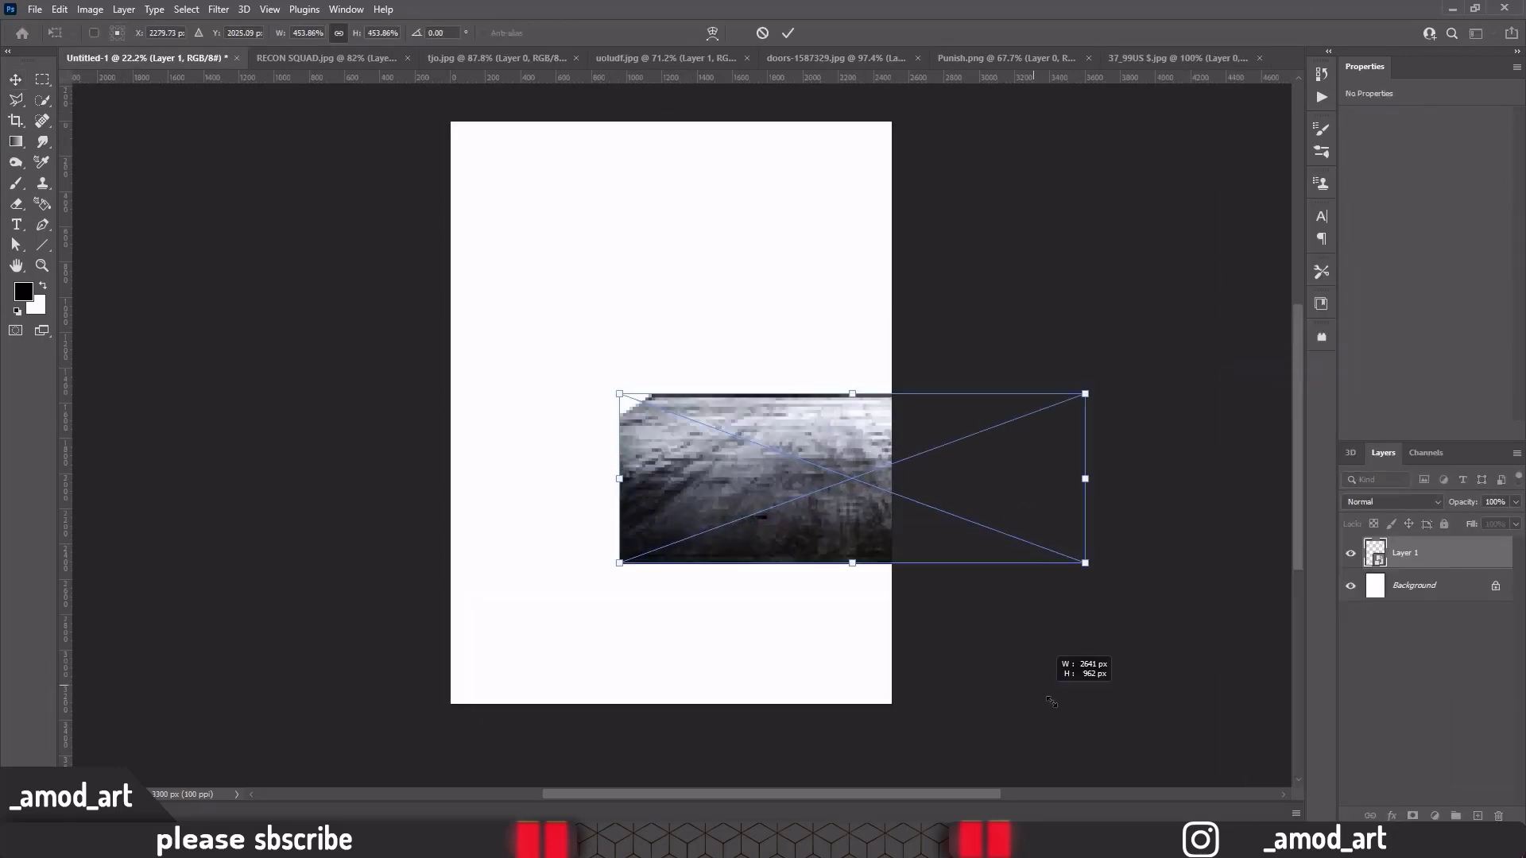
pyautogui.moveTo(938, 528); pyautogui.dragTo(775, 666)
pyautogui.moveTo(678, 517); pyautogui.dragTo(678, 578)
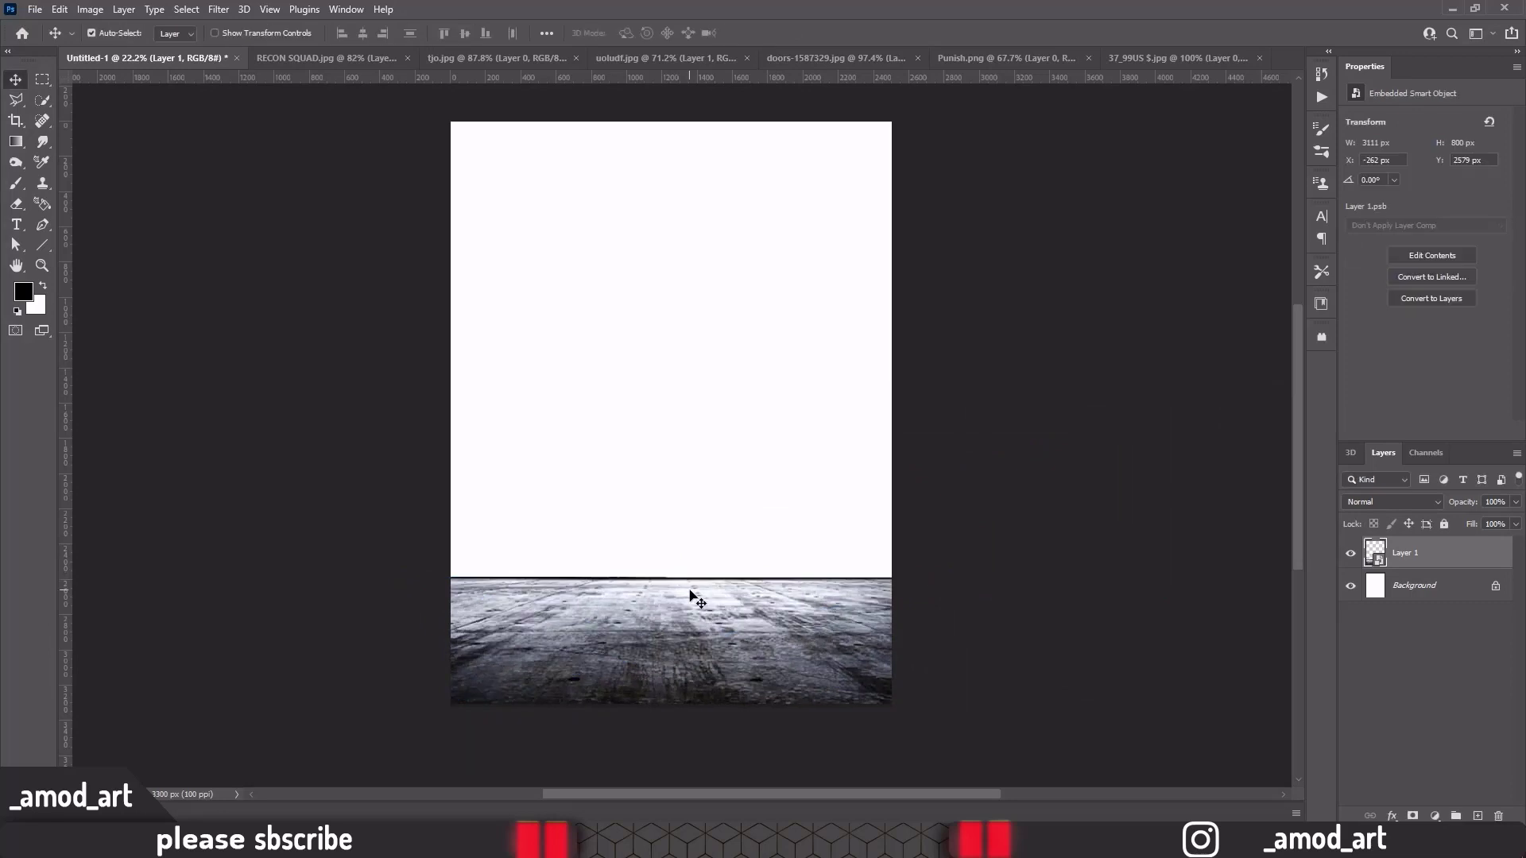
pyautogui.moveTo(404, 647); pyautogui.dragTo(429, 647)
pyautogui.moveTo(953, 647); pyautogui.dragTo(920, 647)
pyautogui.moveTo(412, 574); pyautogui.dragTo(416, 584)
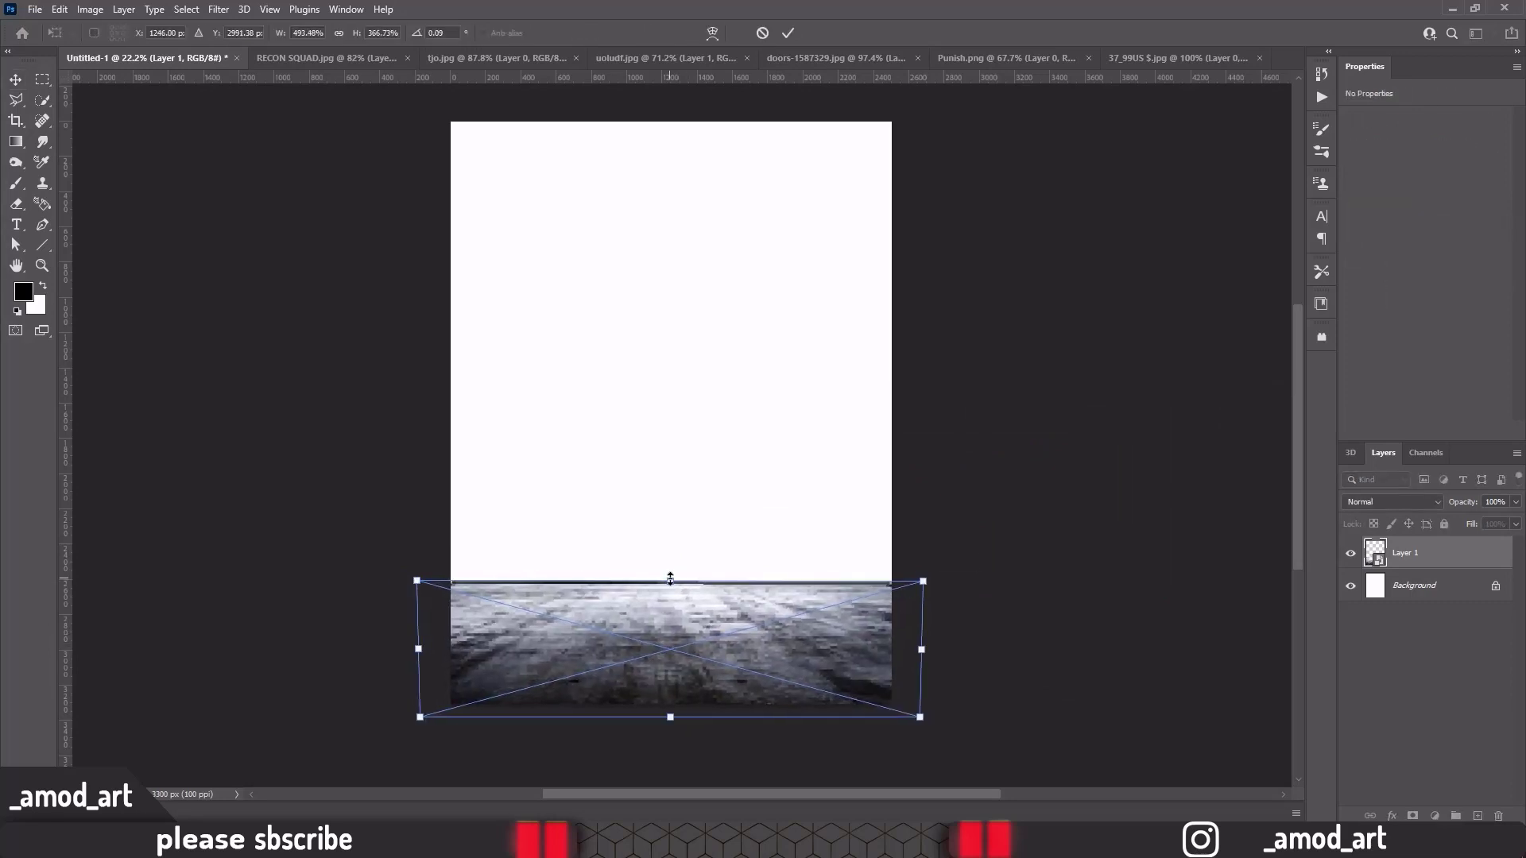
pyautogui.press('Return')
pyautogui.click(298, 57)
pyautogui.moveTo(398, 231)
pyautogui.mouseDown()
pyautogui.moveTo(200, 118)
pyautogui.moveTo(659, 374)
pyautogui.mouseUp()
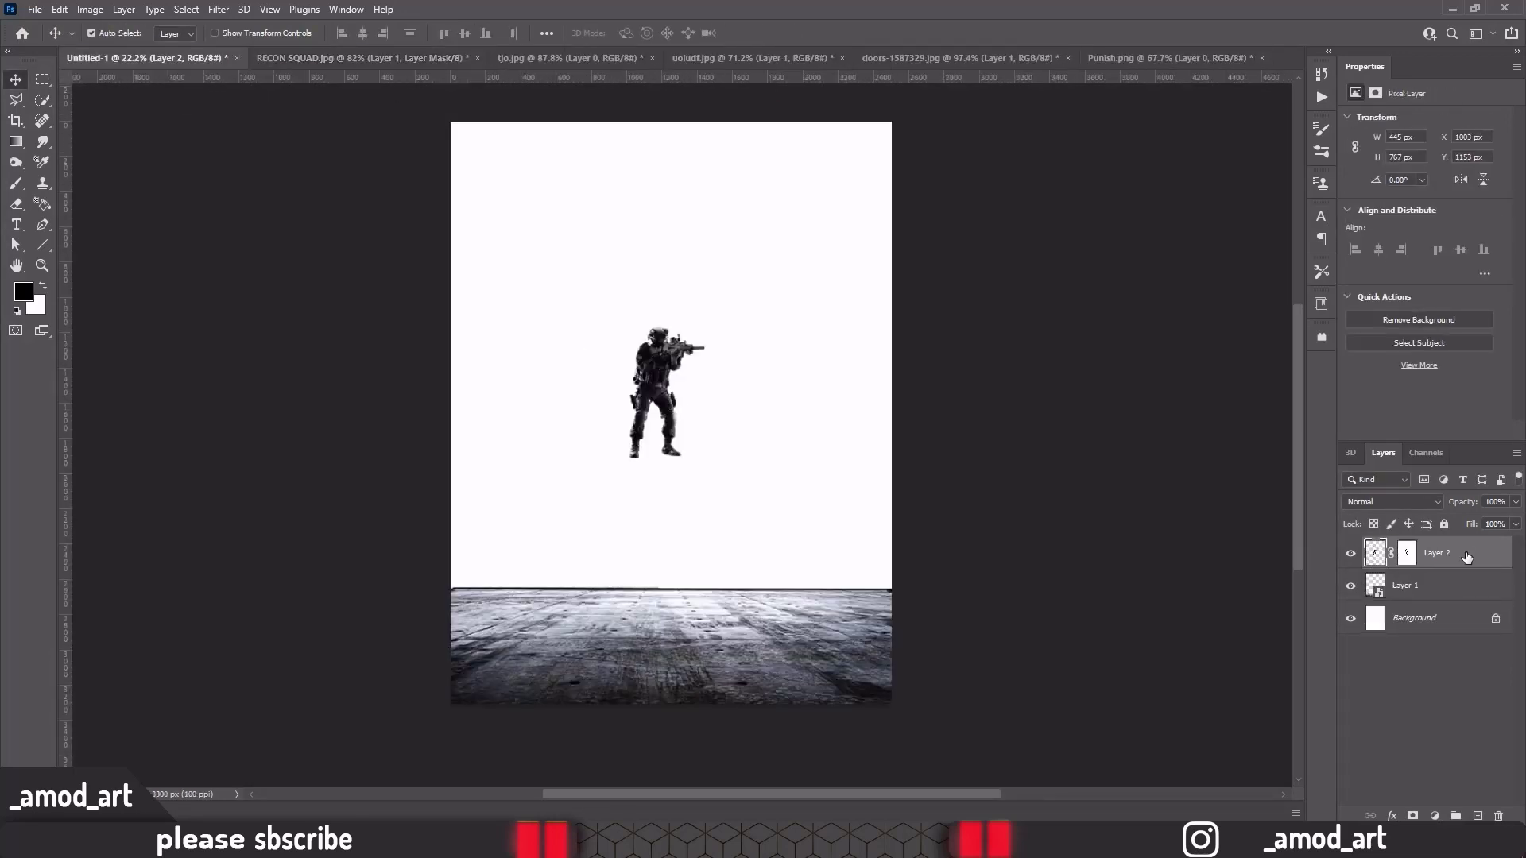
# Enlarge the soldier to stand on the floor, then hide his layer
pyautogui.hotkey('ctrl', 't')
pyautogui.moveTo(708, 318)
pyautogui.mouseDown()
pyautogui.moveTo(827, 355)
pyautogui.moveTo(879, 211)
pyautogui.mouseUp()
pyautogui.moveTo(716, 397); pyautogui.dragTo(691, 421)
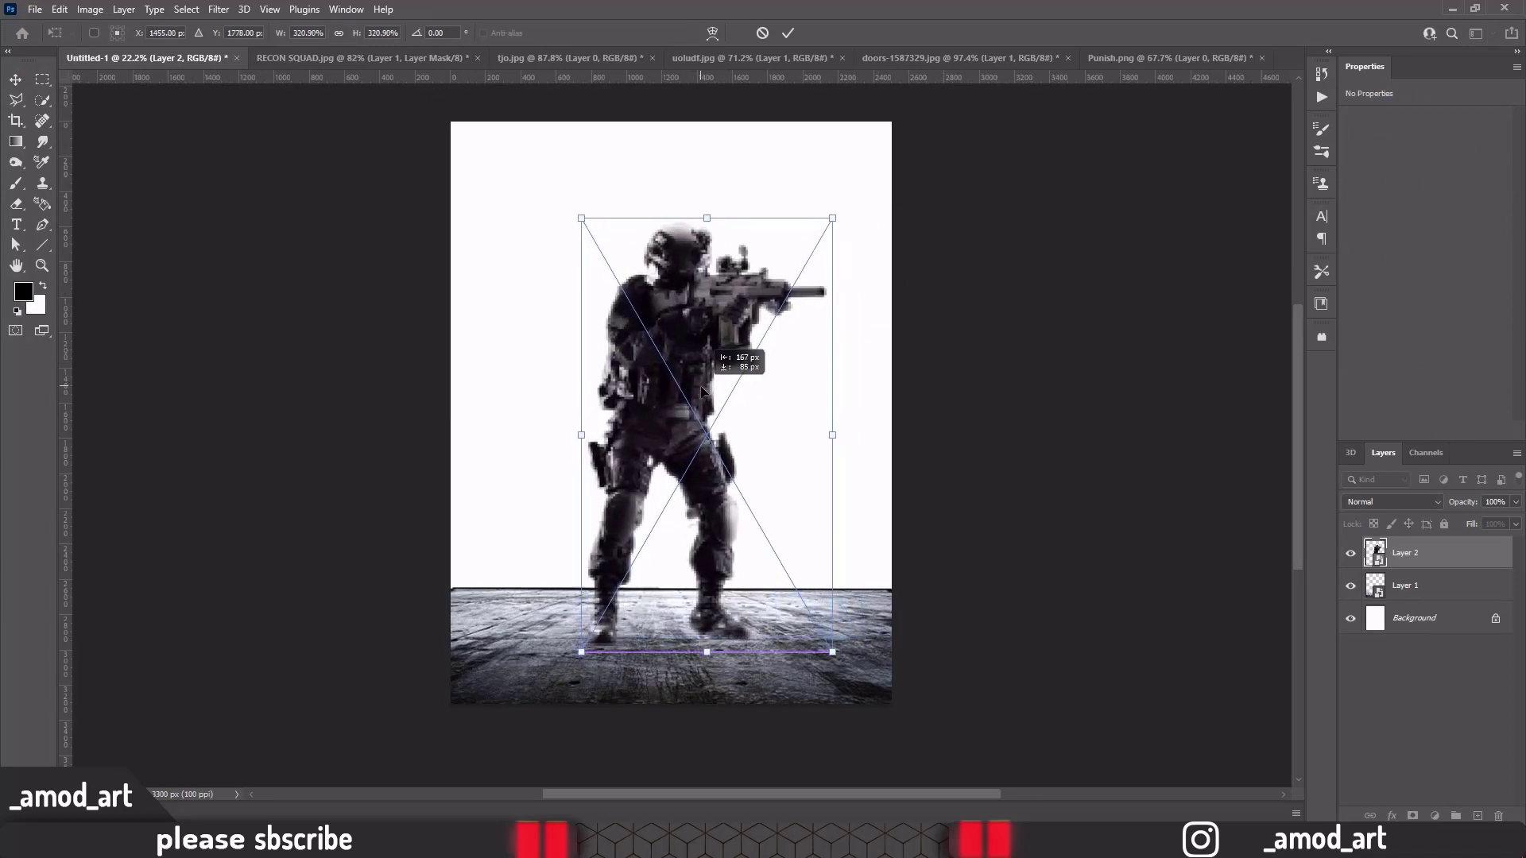
pyautogui.press('Return')
pyautogui.scroll(1, 690, 446)
pyautogui.click(1350, 552)
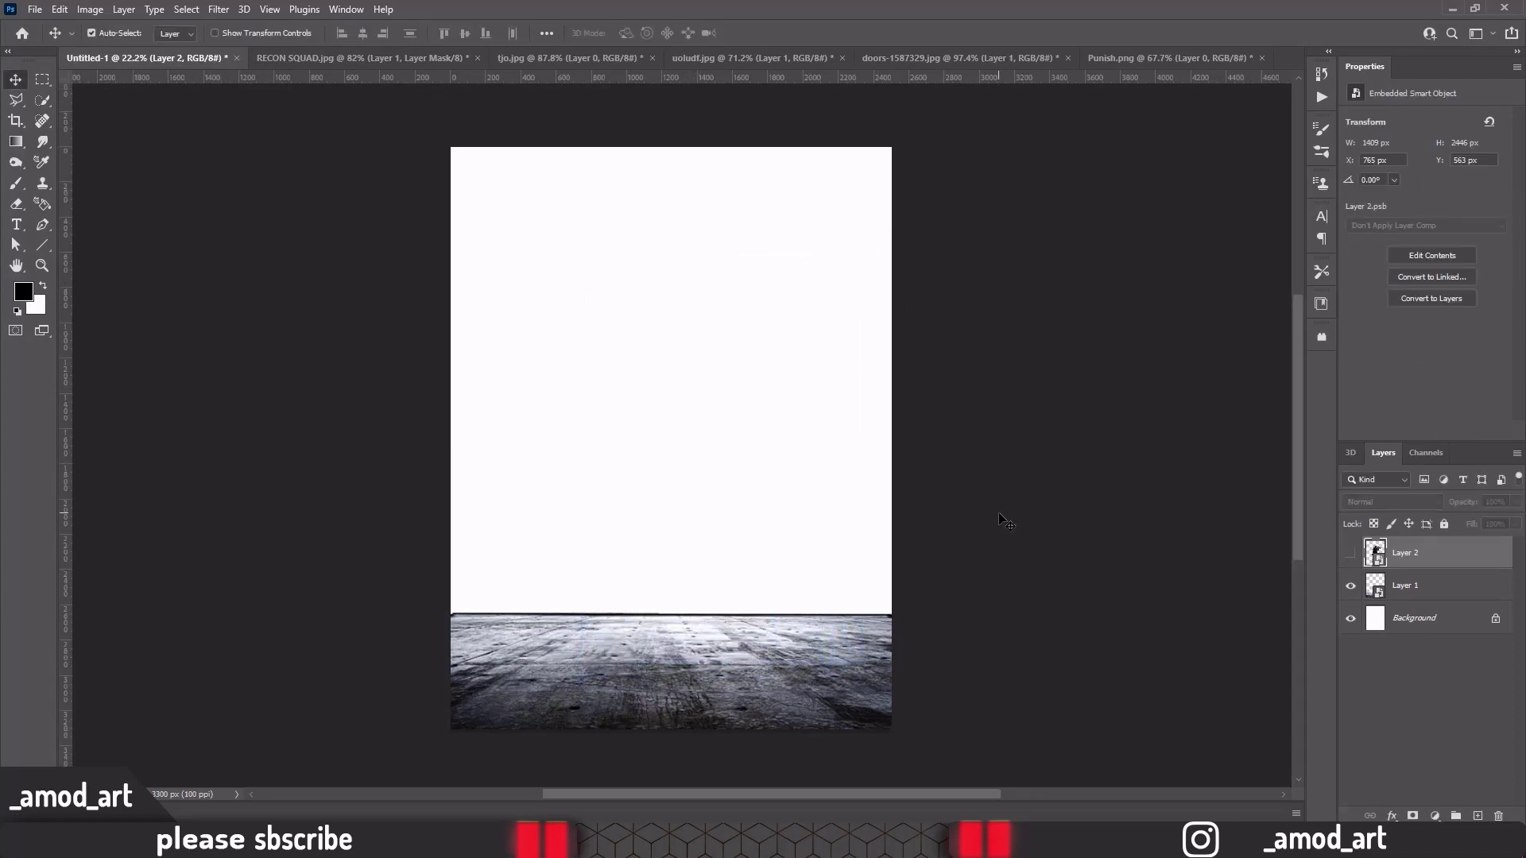
# Add a layer mask to the floor, brush its horizon edge soft, then bring up File > Open
pyautogui.click(1423, 585)
pyautogui.click(1413, 817)
pyautogui.press('b')
pyautogui.keyDown('shift'); pyautogui.click(448, 608); pyautogui.keyUp('shift')
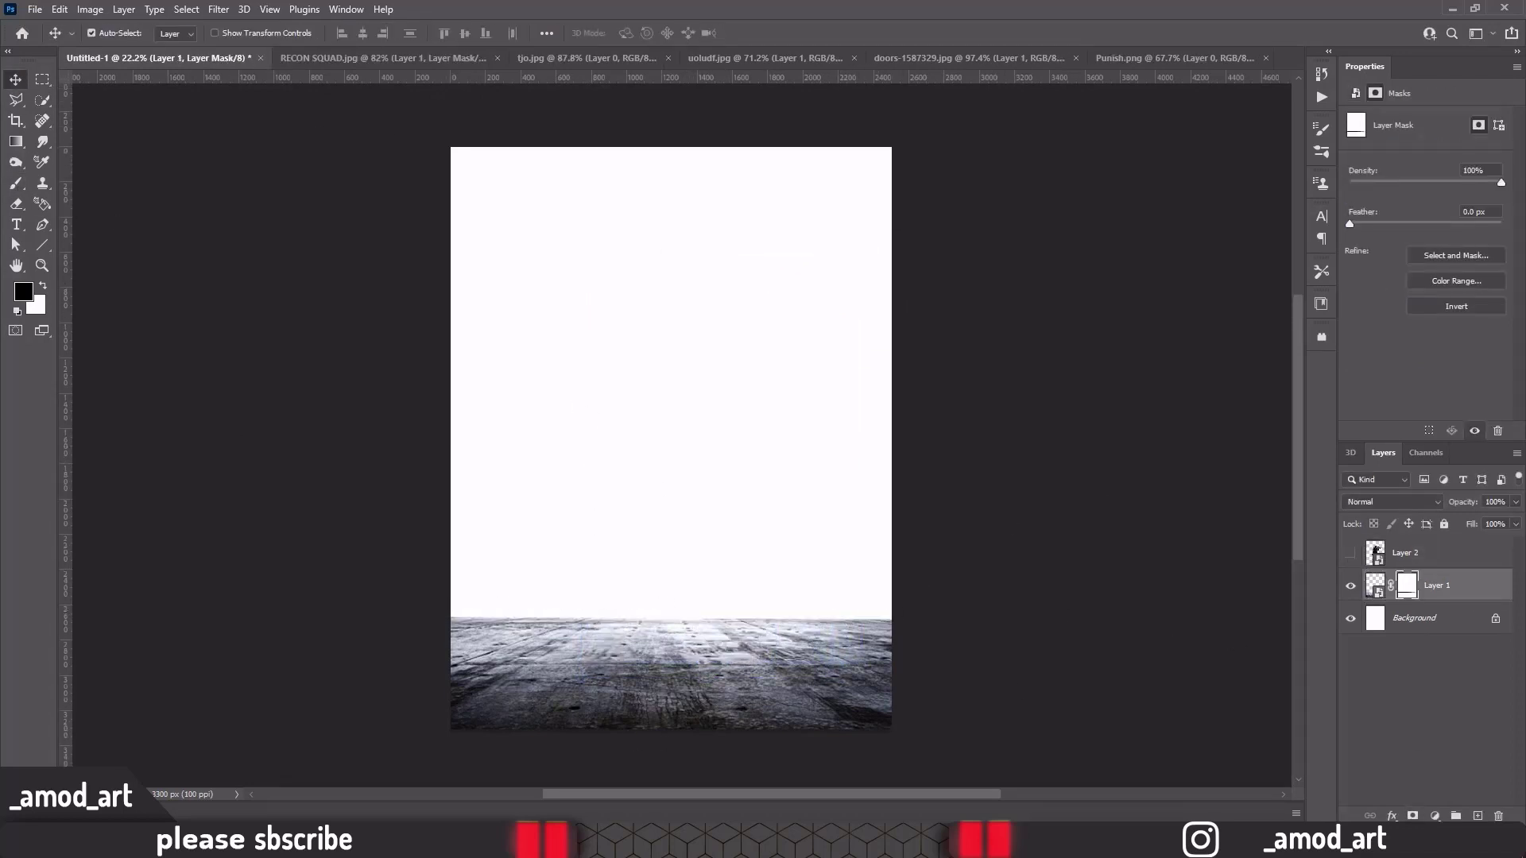
pyautogui.click(35, 9)
pyautogui.click(48, 36)
# Open the dark grey concrete wall texture and paste it into the poster
pyautogui.click(85, 238)
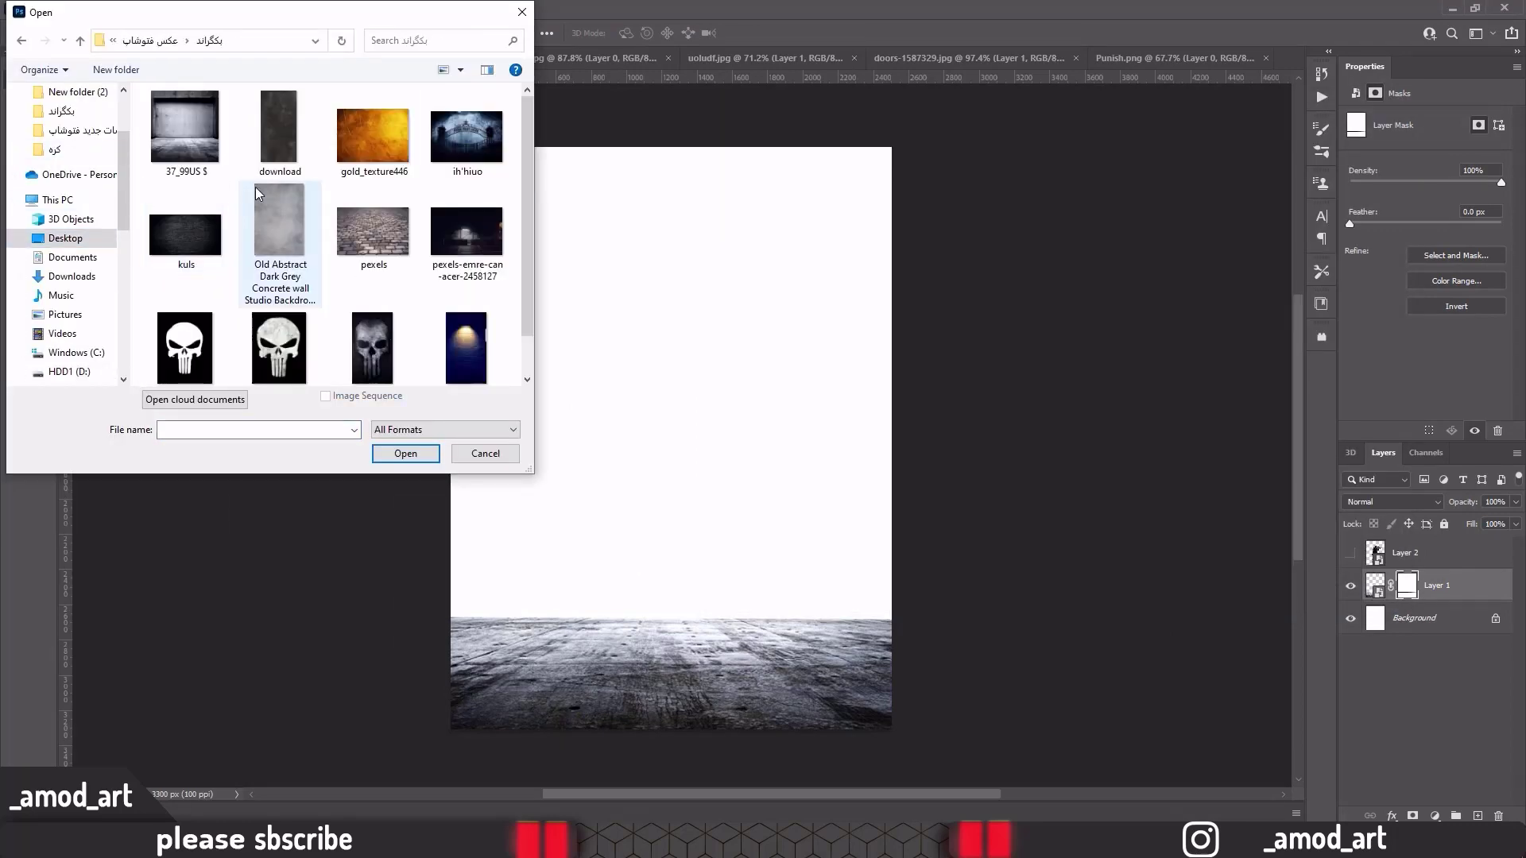
pyautogui.doubleClick(273, 135)
pyautogui.hotkey('ctrl', 'a')
pyautogui.hotkey('ctrl', 'x')
pyautogui.click(143, 59)
pyautogui.hotkey('ctrl', 'v')
pyautogui.rightClick(1401, 553)
pyautogui.press('Escape')
pyautogui.moveTo(754, 398); pyautogui.dragTo(645, 379)
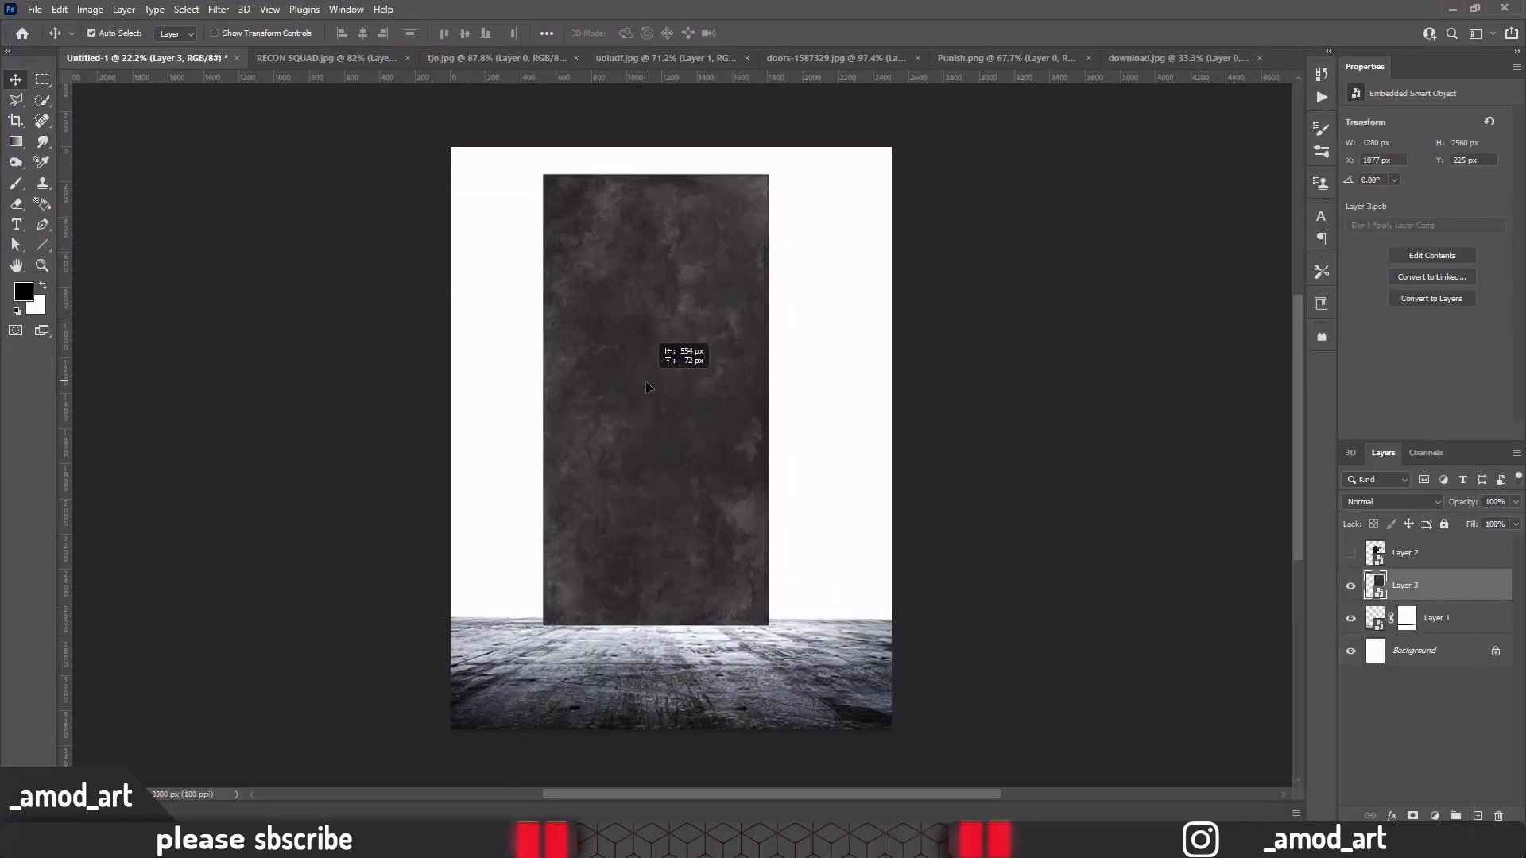
# Free Transform the wall texture to fill the whole canvas
pyautogui.hotkey('ctrl', 't')
pyautogui.hotkey('ctrl', '-')
pyautogui.moveTo(829, 290); pyautogui.dragTo(779, 296)
pyautogui.scroll(3, 779, 296)
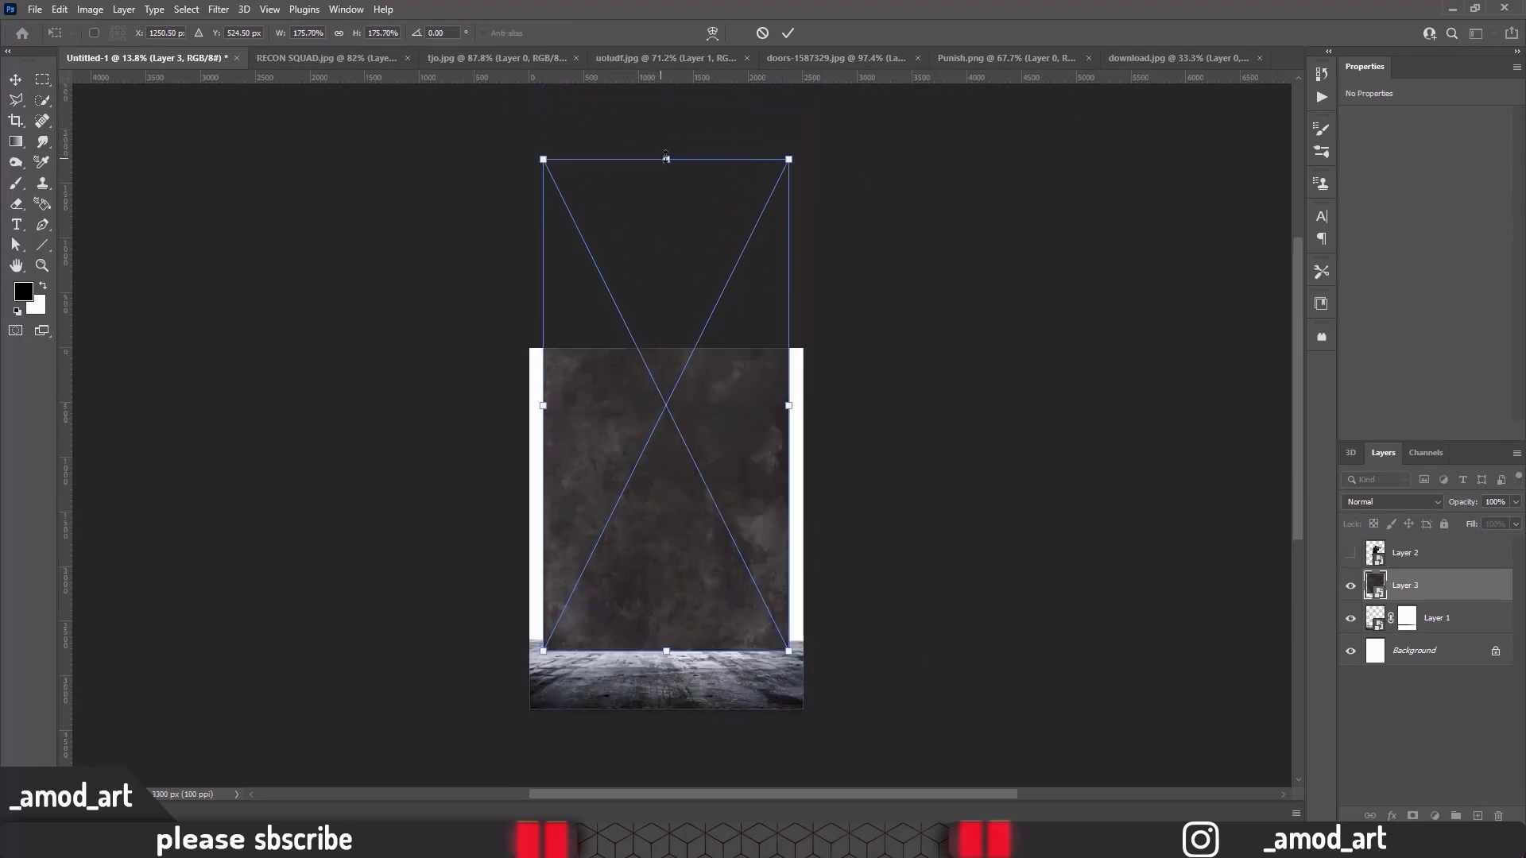
pyautogui.moveTo(790, 157); pyautogui.dragTo(755, 218)
pyautogui.moveTo(756, 443); pyautogui.dragTo(812, 444)
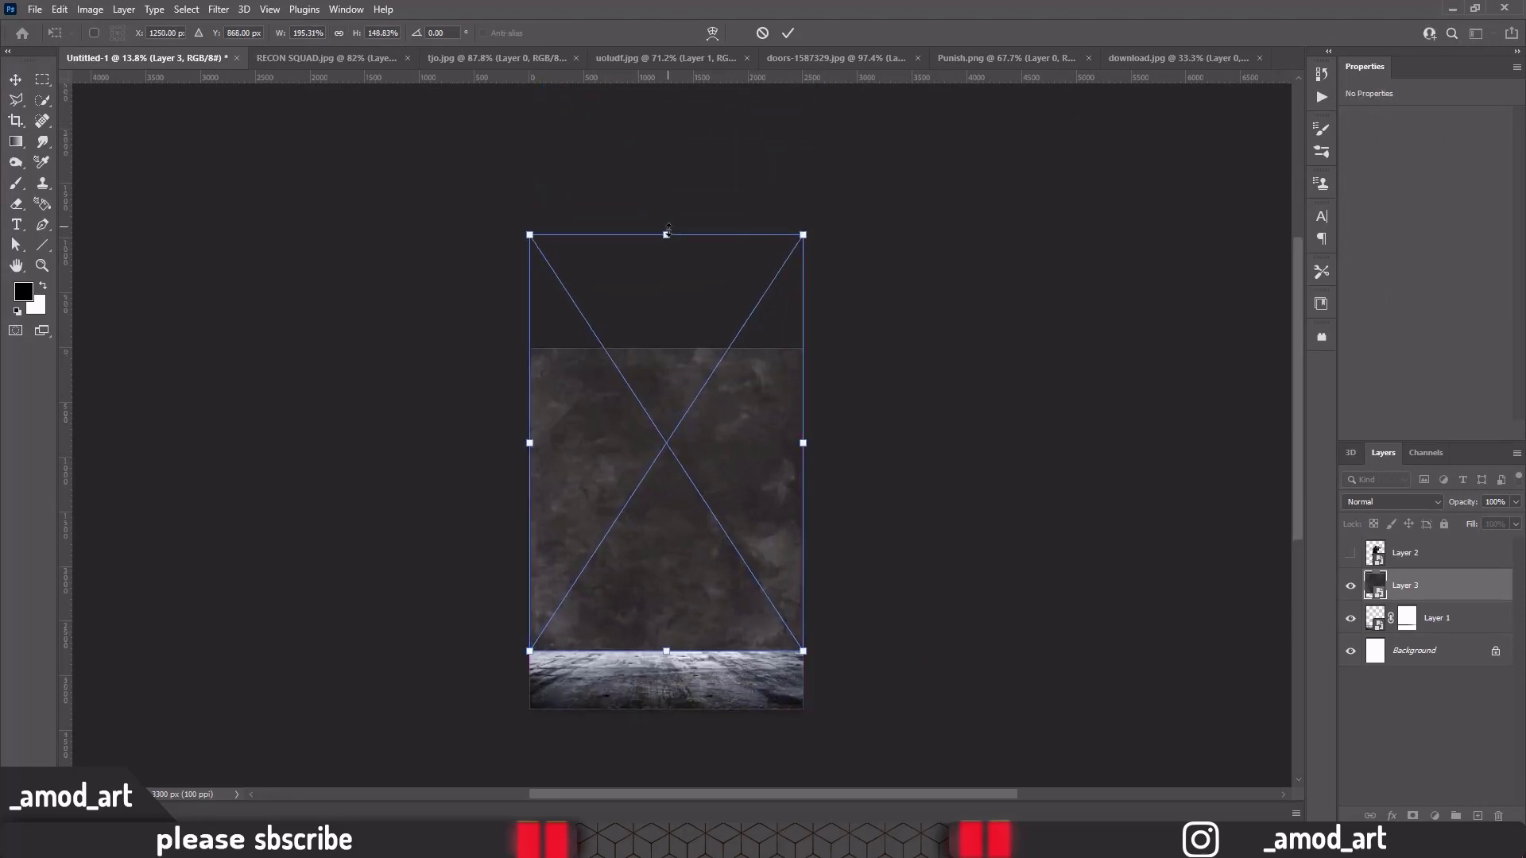
pyautogui.scroll(3, 698, 597)
pyautogui.scroll(-1, 708, 556)
pyautogui.moveTo(882, 405); pyautogui.dragTo(883, 405)
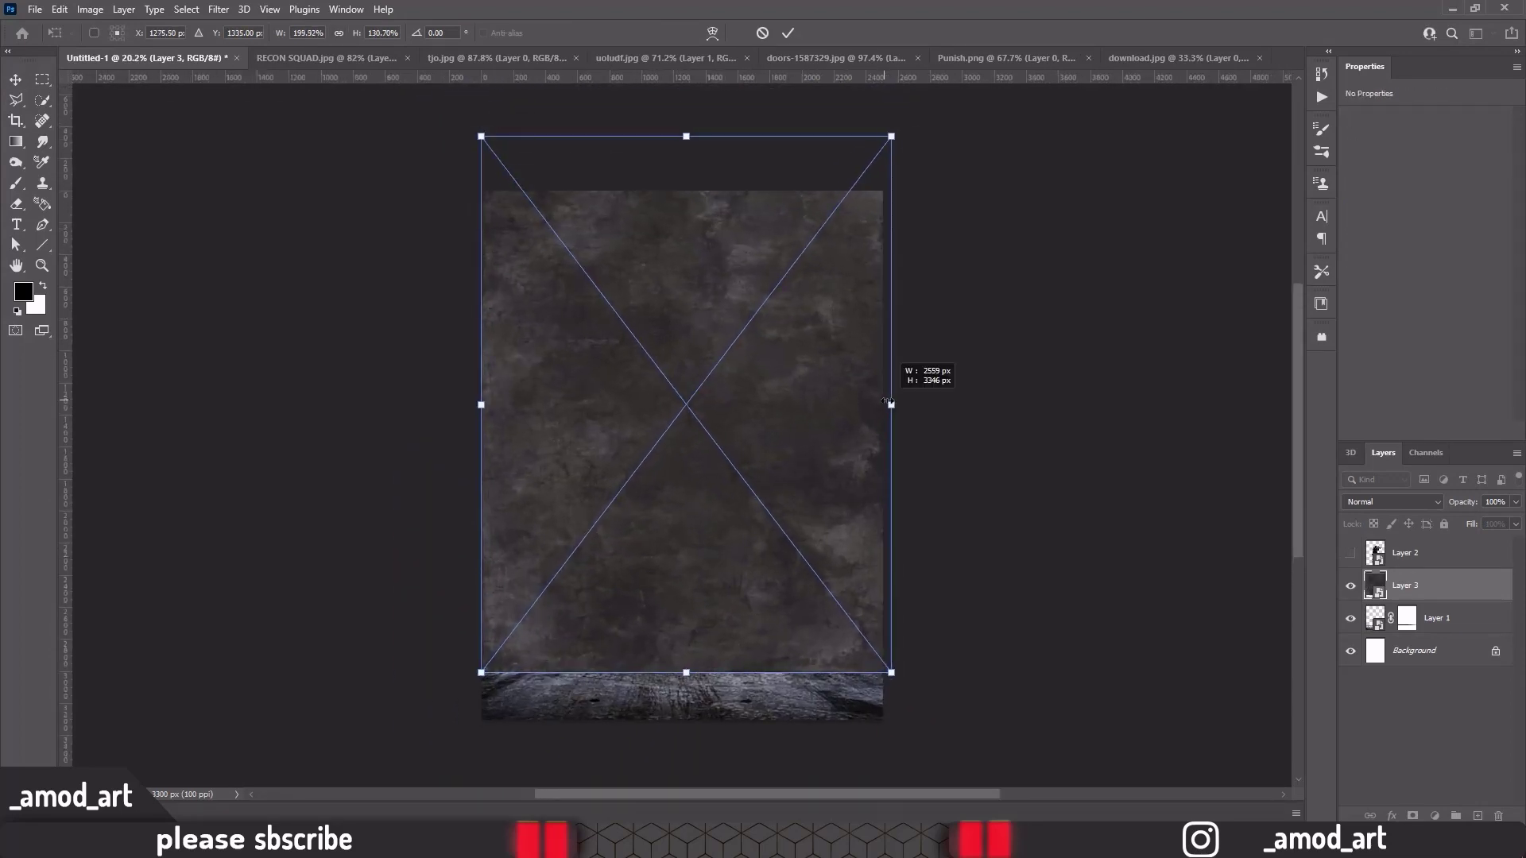
pyautogui.press('Return')
# Move the wall texture behind the floor and add a Brightness/Contrast adjustment layer
pyautogui.hotkey('ctrl', '[')
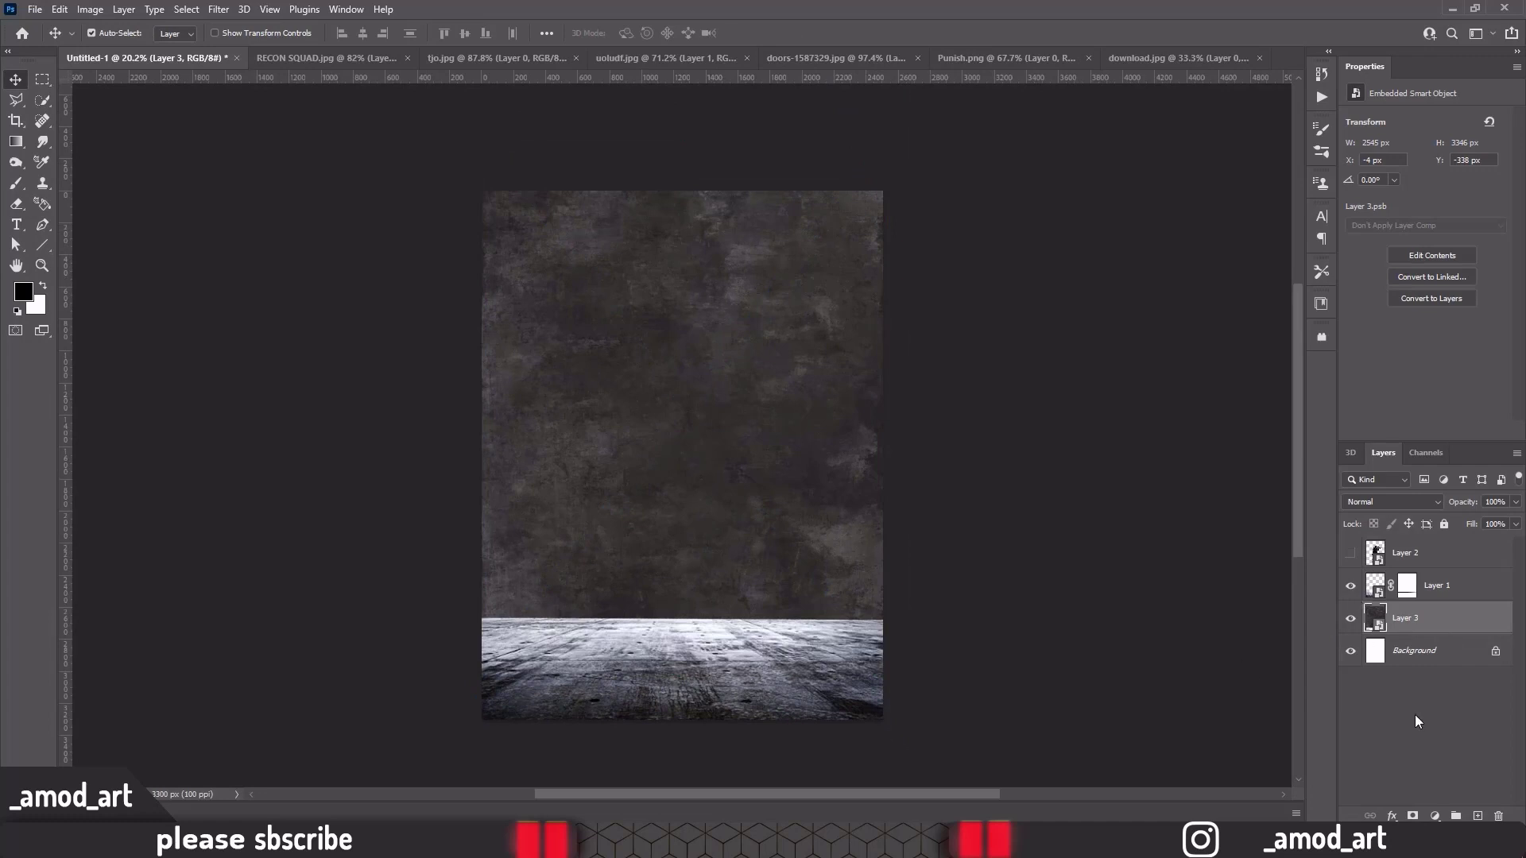
pyautogui.click(1434, 816)
pyautogui.click(1423, 564)
# Set wall brightness to -109, invert its mask, and paint the darkening onto the top with a huge brush
pyautogui.moveTo(1426, 160); pyautogui.dragTo(1369, 162)
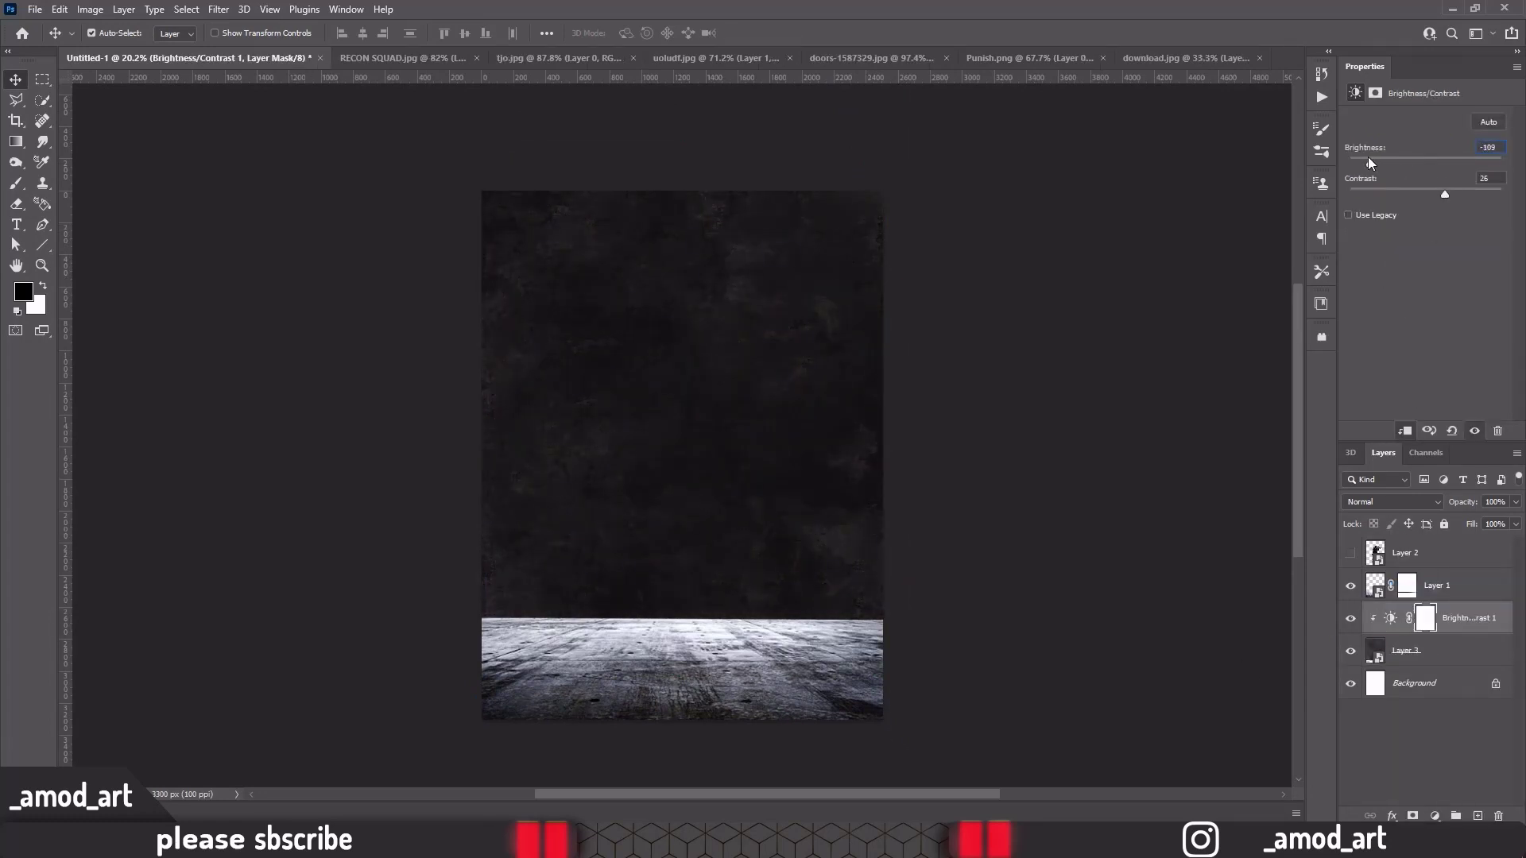
pyautogui.hotkey('ctrl', 'i')
pyautogui.press('b')
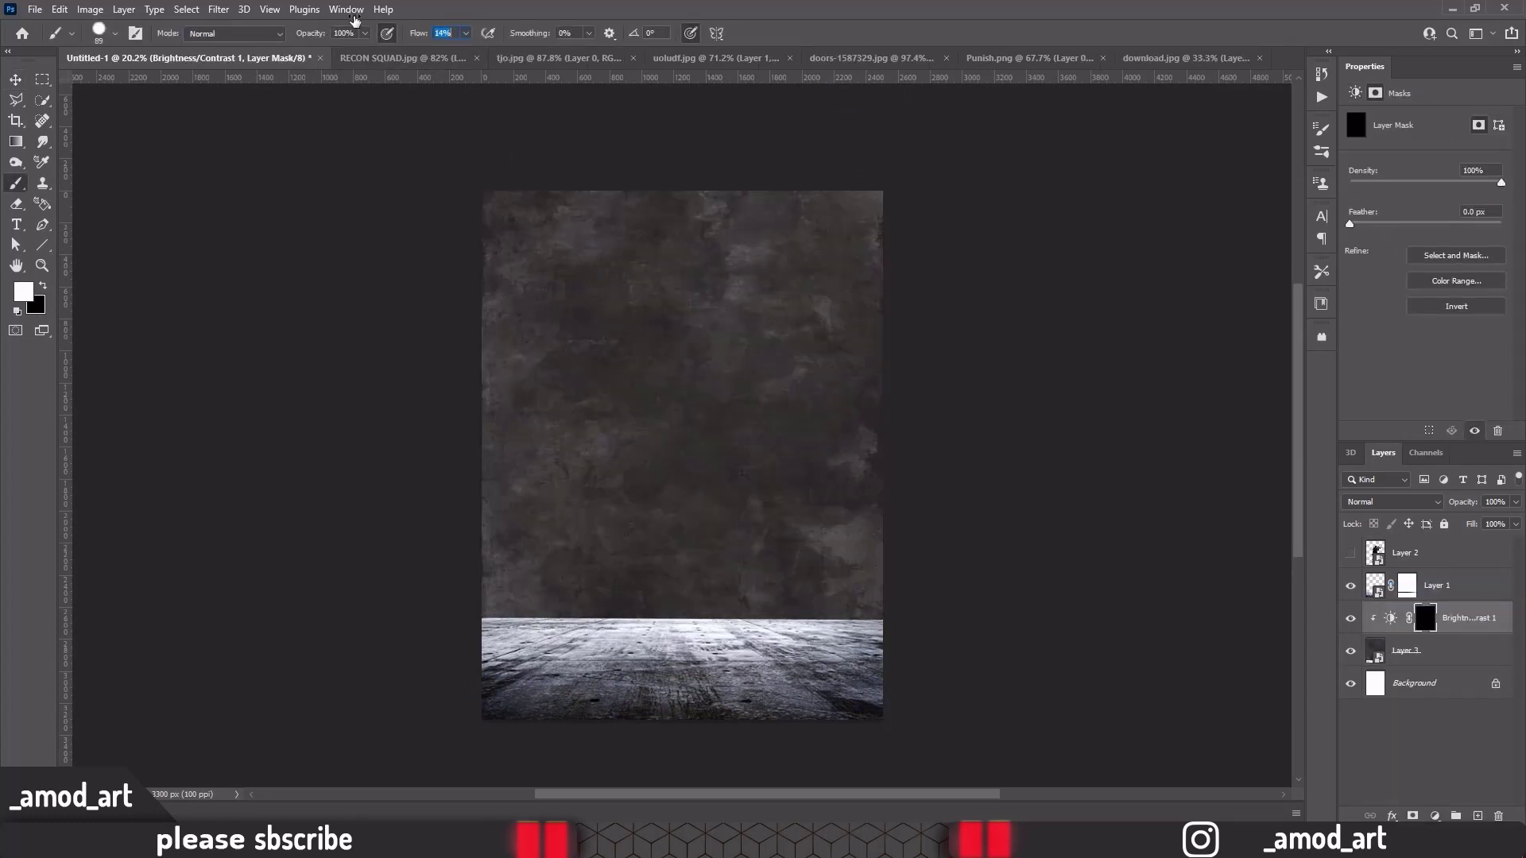
pyautogui.rightClick(532, 341)
pyautogui.moveTo(874, 207); pyautogui.dragTo(501, 178)
pyautogui.moveTo(423, 35); pyautogui.dragTo(415, 35)
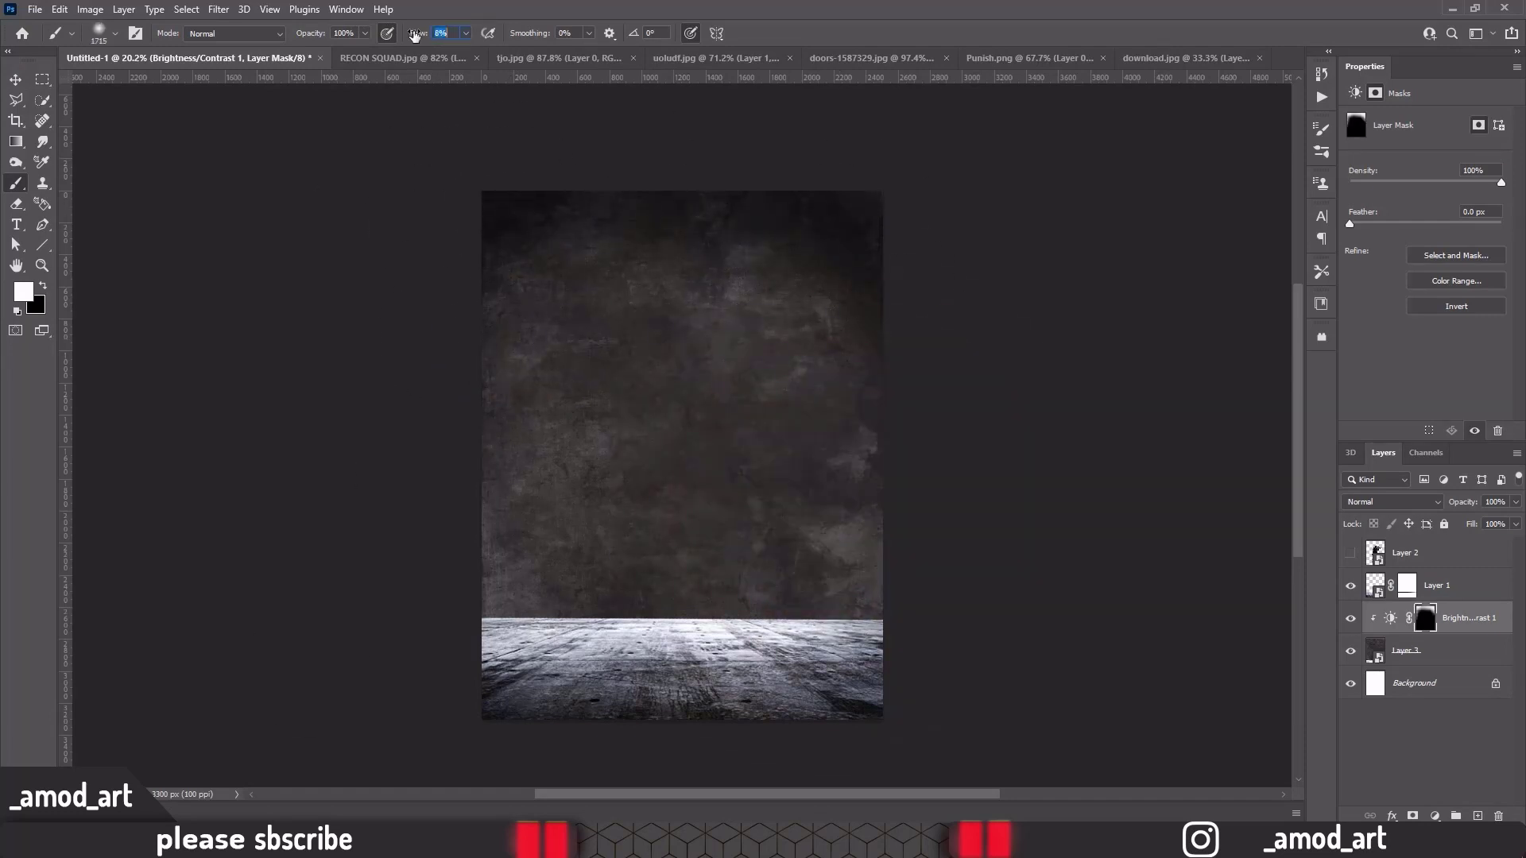
pyautogui.moveTo(835, 477); pyautogui.dragTo(866, 588)
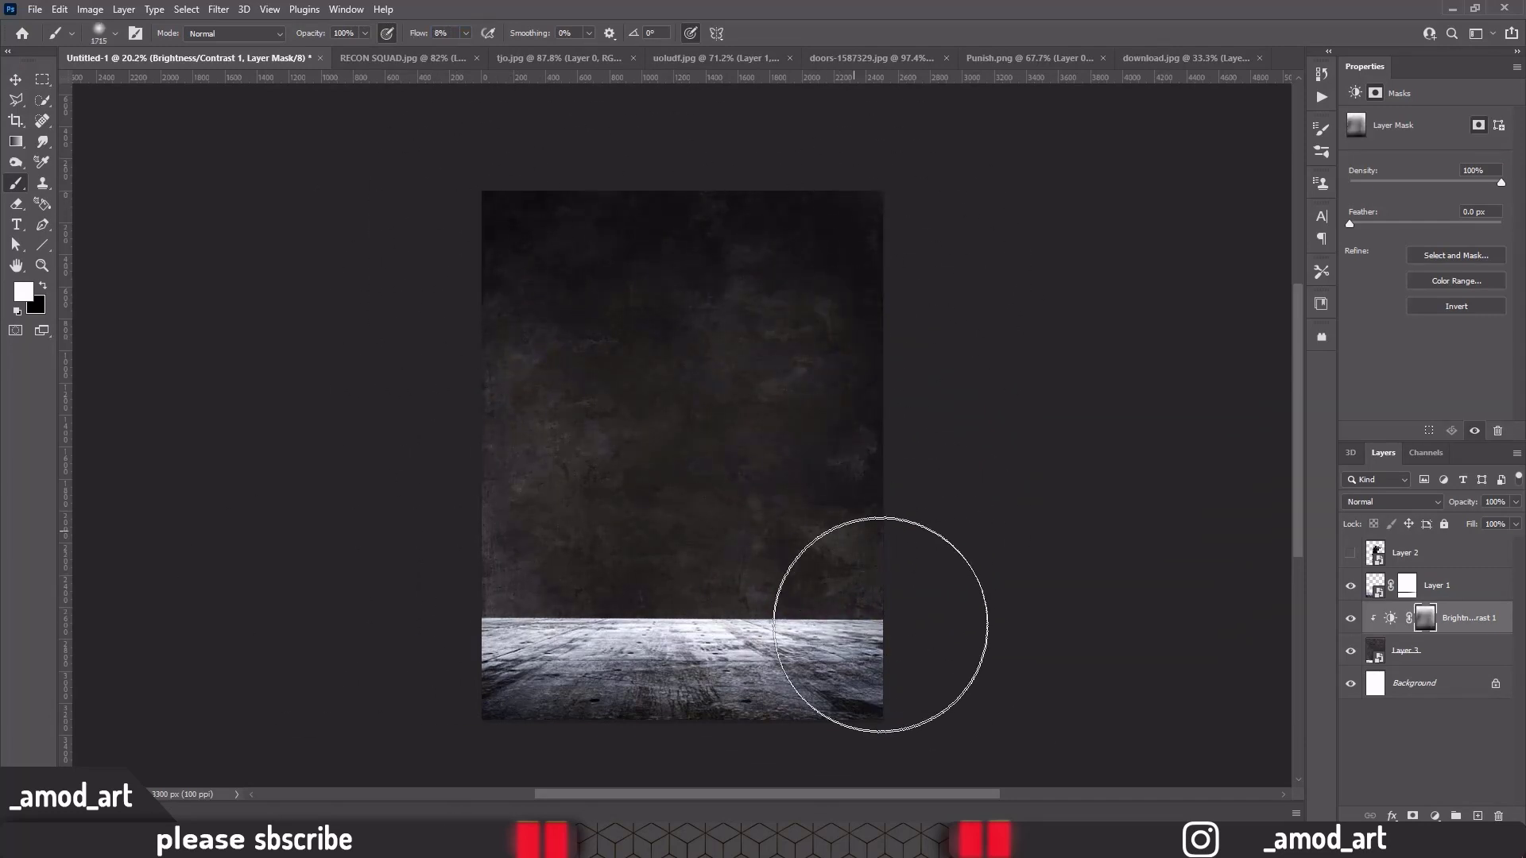
# Add a Levels layer darkening the floor midtones, plus a Brightness/Contrast layer for the floor
pyautogui.click(1437, 585)
pyautogui.click(1435, 816)
pyautogui.click(1415, 594)
pyautogui.moveTo(1437, 234)
pyautogui.mouseDown()
pyautogui.moveTo(1451, 234)
pyautogui.moveTo(1448, 194)
pyautogui.moveTo(1391, 163)
pyautogui.mouseUp()
pyautogui.click(1434, 816)
pyautogui.click(1387, 585)
# Invert the floor Brightness/Contrast mask and paint a straight darkening stroke along the horizon
pyautogui.hotkey('ctrl', 'i')
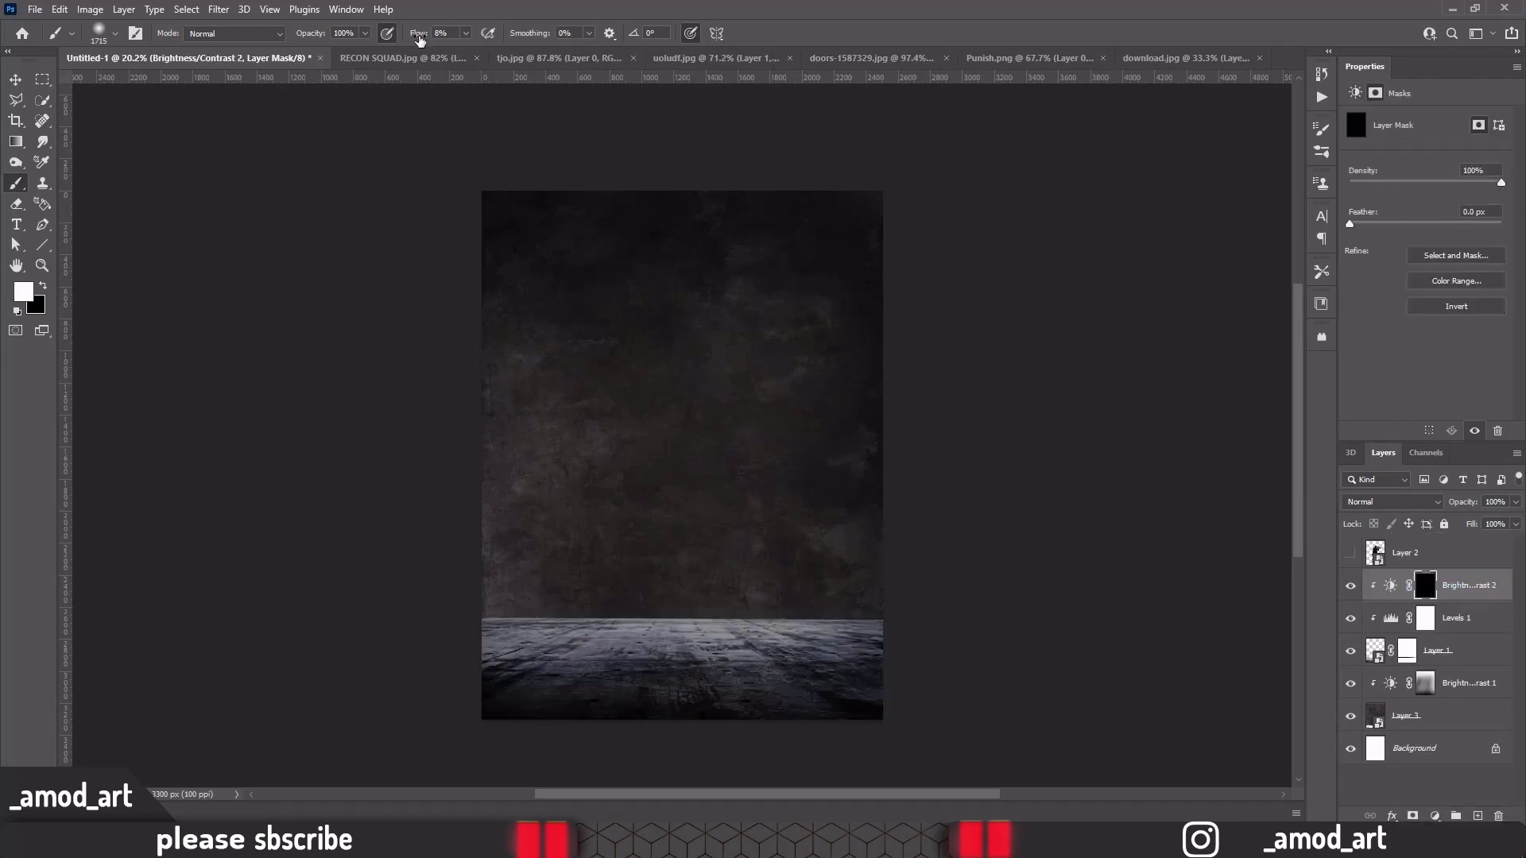
pyautogui.moveTo(420, 40); pyautogui.dragTo(429, 40)
pyautogui.scroll(4, 662, 628)
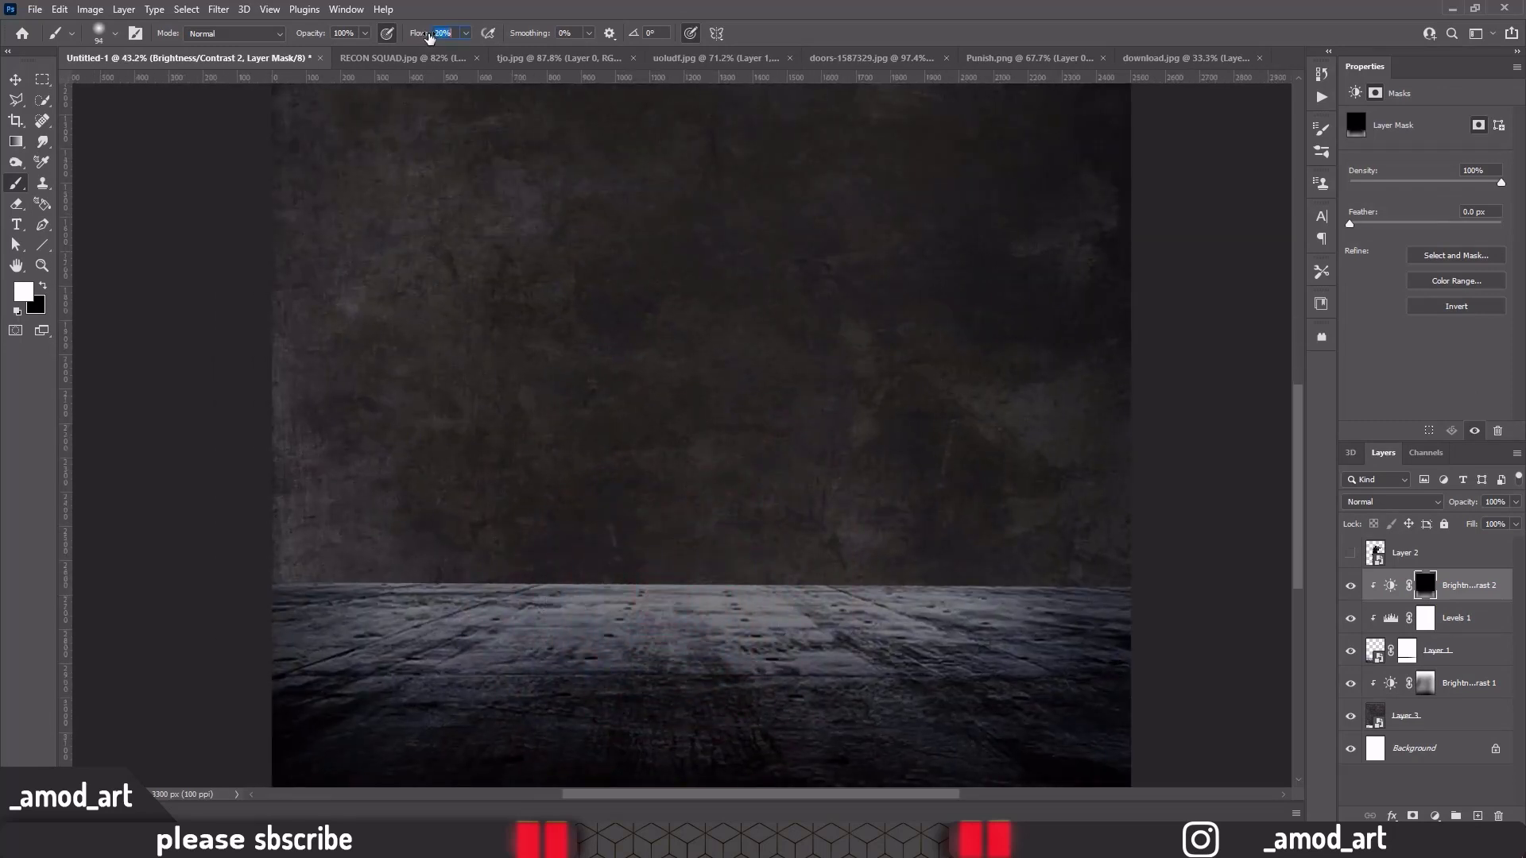
pyautogui.keyDown('shift'); pyautogui.click(1129, 588); pyautogui.keyUp('shift')
pyautogui.hotkey('shift', '2')
pyautogui.hotkey('shift', '7')
pyautogui.keyDown('shift'); pyautogui.click(269, 585); pyautogui.keyUp('shift')
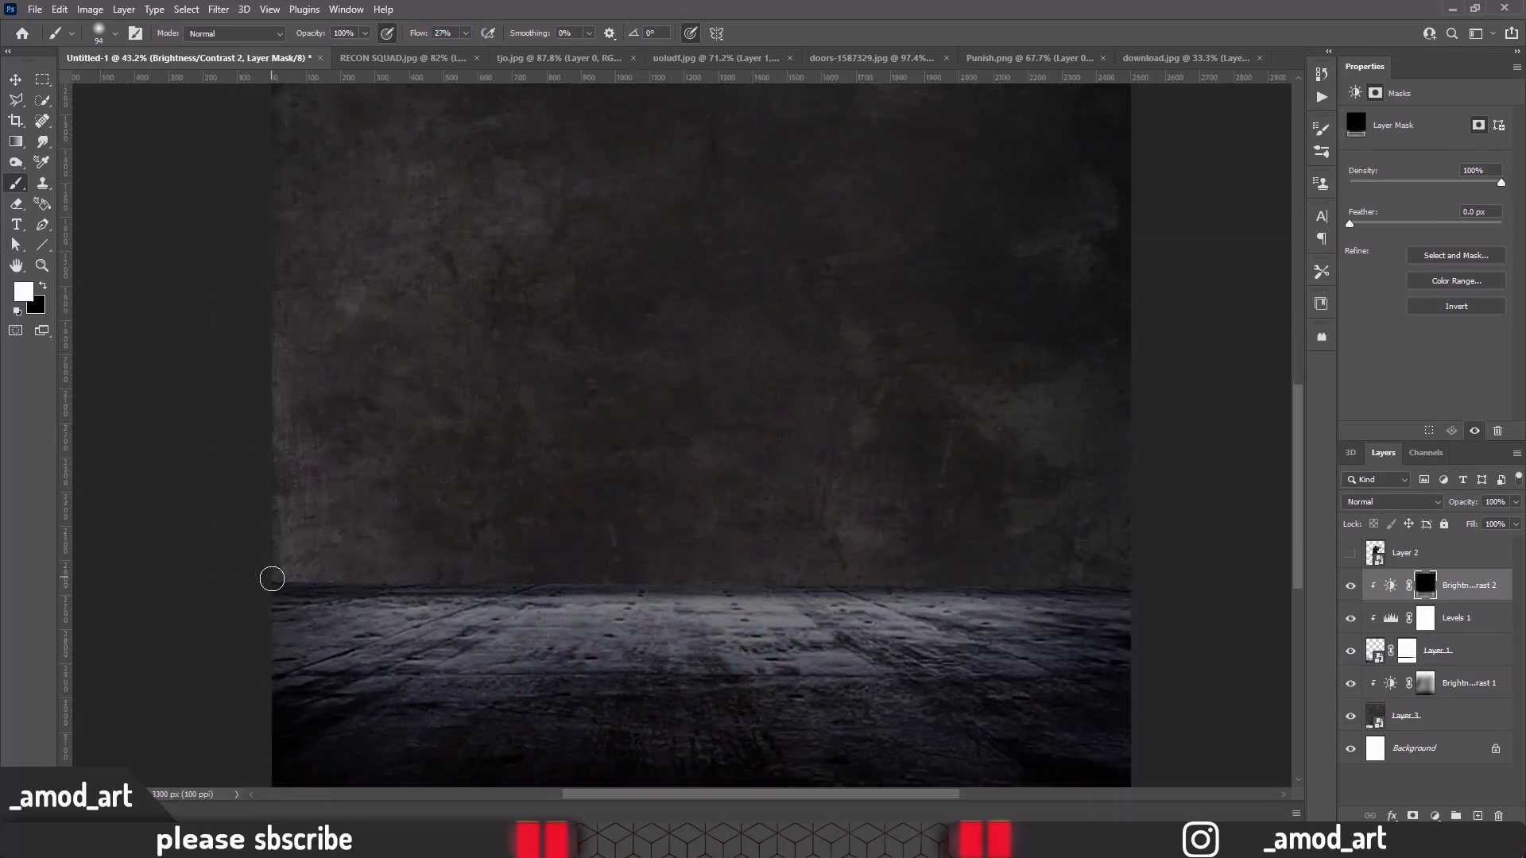
# Set brush flow to 8% and resize the brush while switching between the wall and floor masks
pyautogui.click(1425, 683)
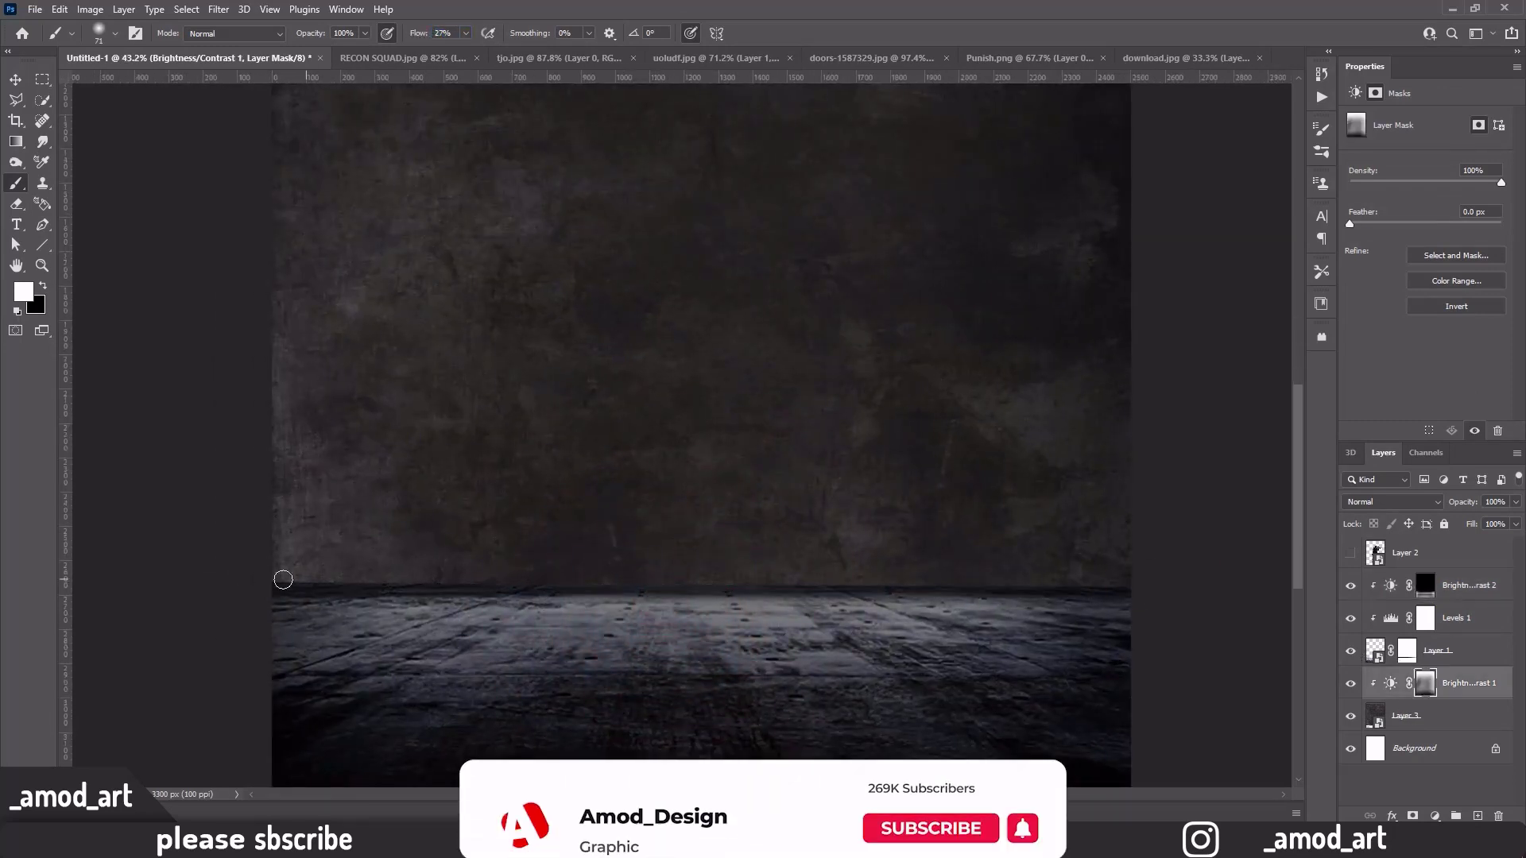
pyautogui.scroll(-3, 320, 646)
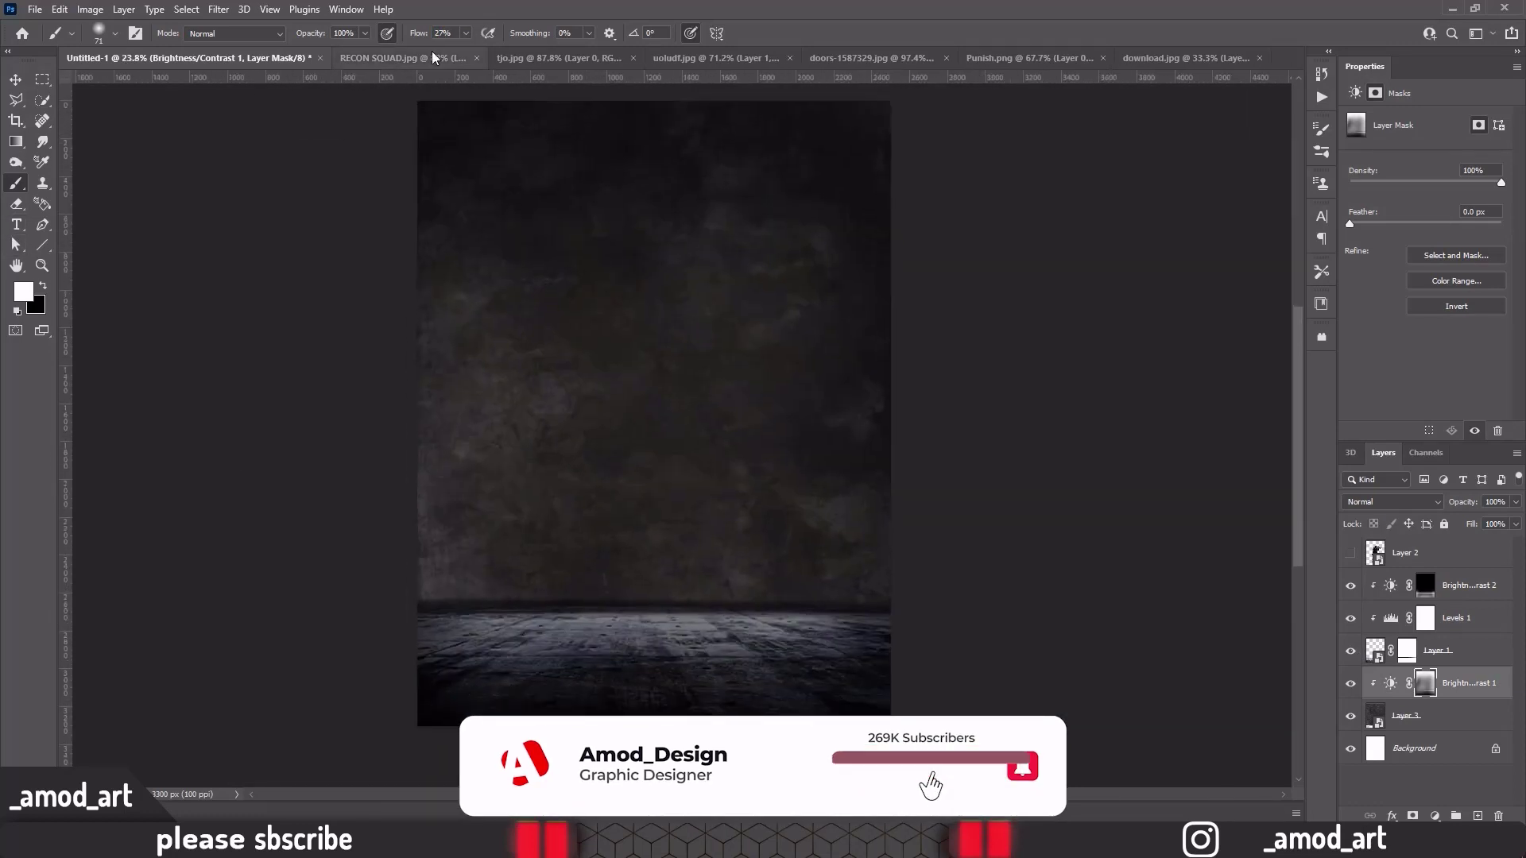
pyautogui.hotkey('shift', '0')
pyautogui.hotkey('shift', '8')
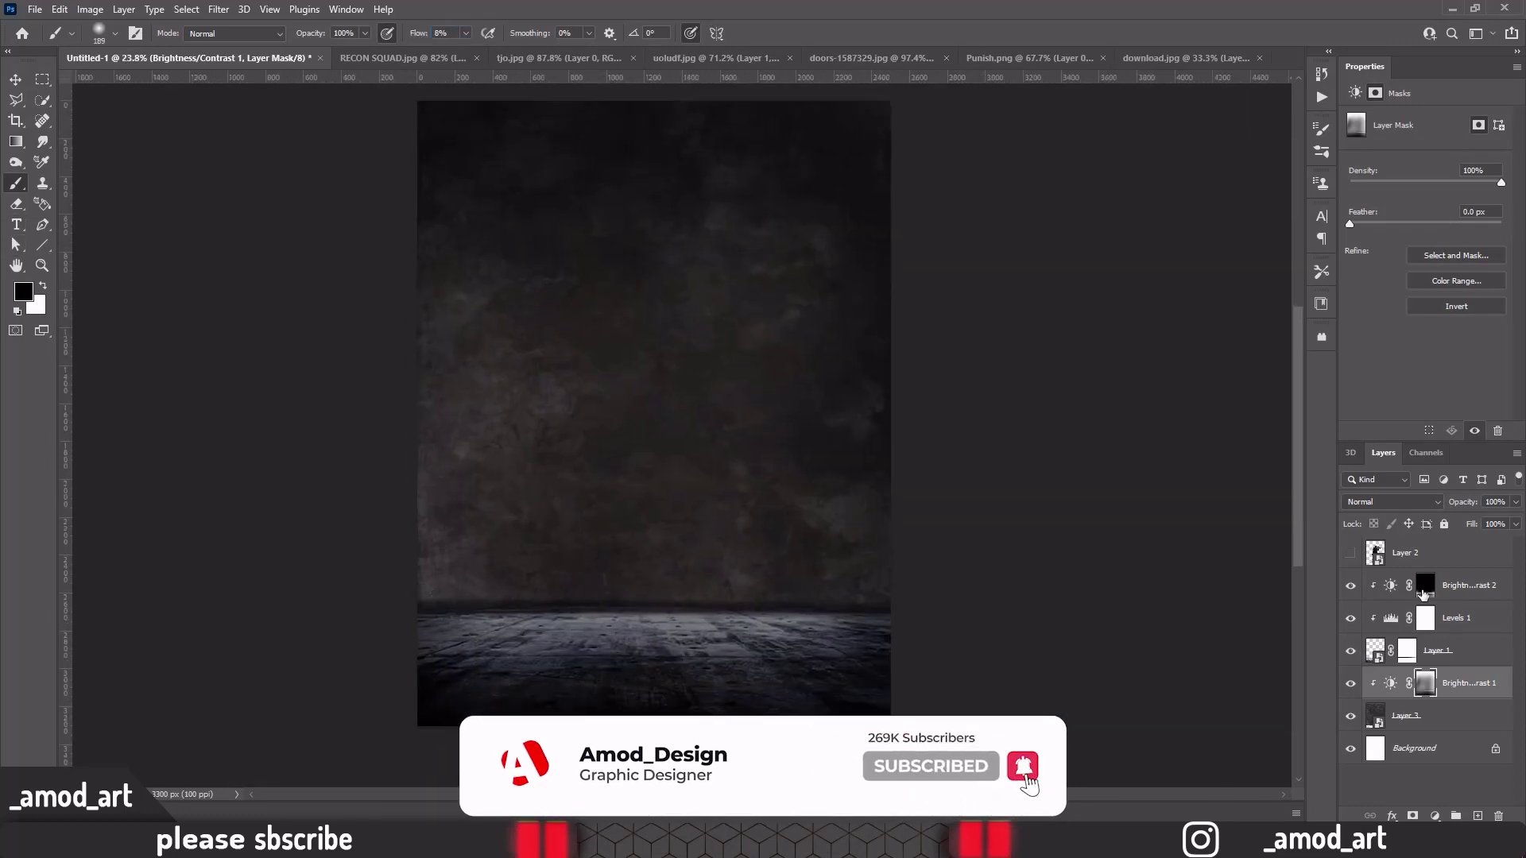
pyautogui.click(1423, 592)
pyautogui.press('x')
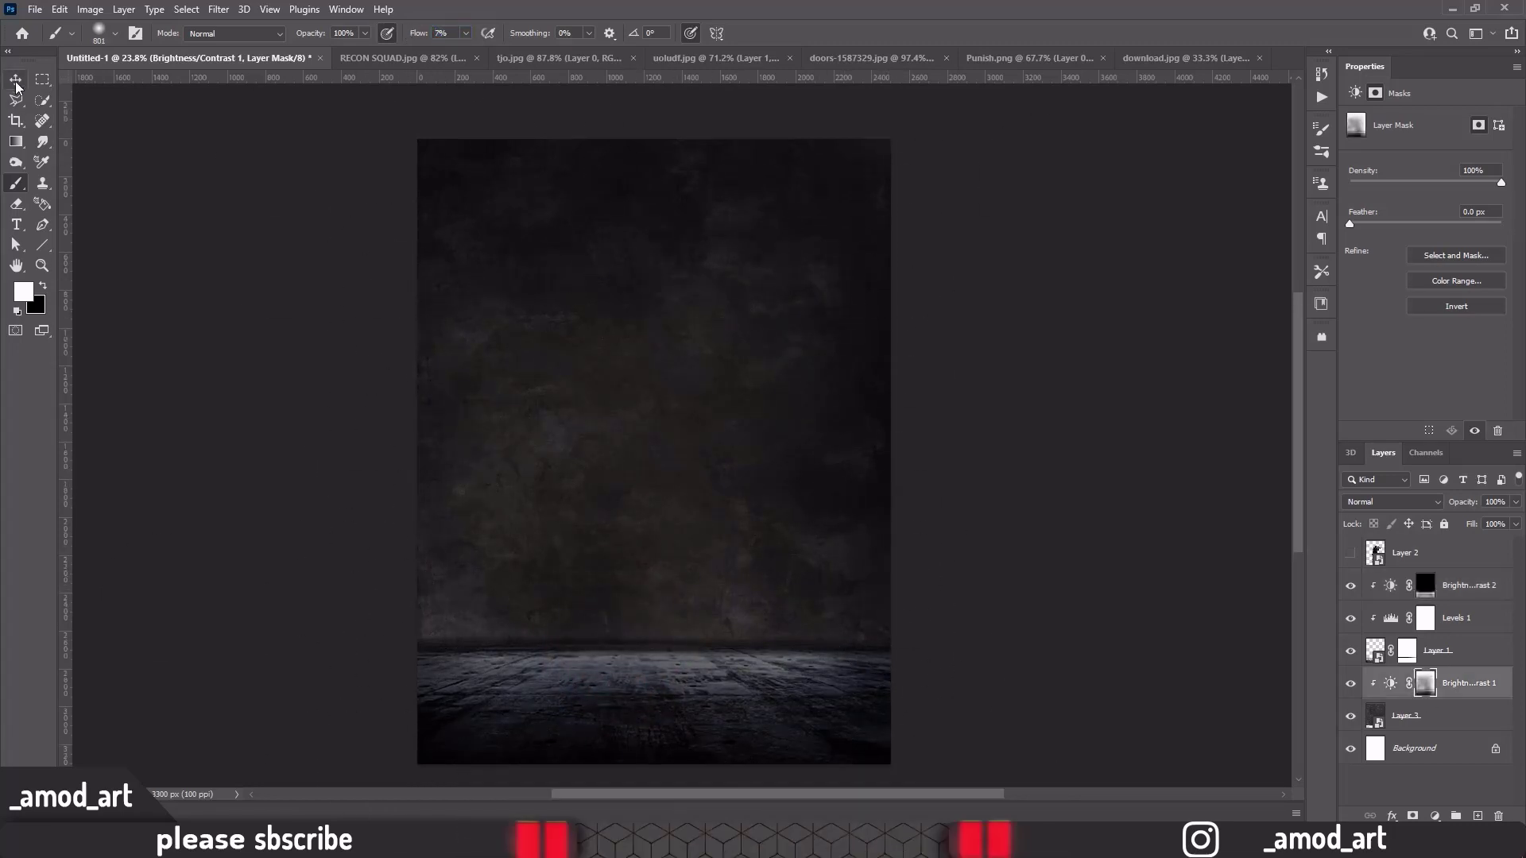
# Add a Hue/Saturation layer clipped to the floor with Saturation -48 and Lightness +9
pyautogui.click(16, 80)
pyautogui.click(1469, 585)
pyautogui.click(1435, 816)
pyautogui.click(1368, 666)
pyautogui.moveTo(1423, 210); pyautogui.dragTo(1390, 211)
pyautogui.moveTo(1422, 237)
pyautogui.mouseDown()
pyautogui.moveTo(1434, 242)
pyautogui.moveTo(1410, 206)
pyautogui.mouseUp()
# Add Color Balance layers cooling the floor and shifting the wall midtones to -4, -4
pyautogui.click(1435, 816)
pyautogui.click(1399, 685)
pyautogui.moveTo(1404, 154); pyautogui.dragTo(1400, 152)
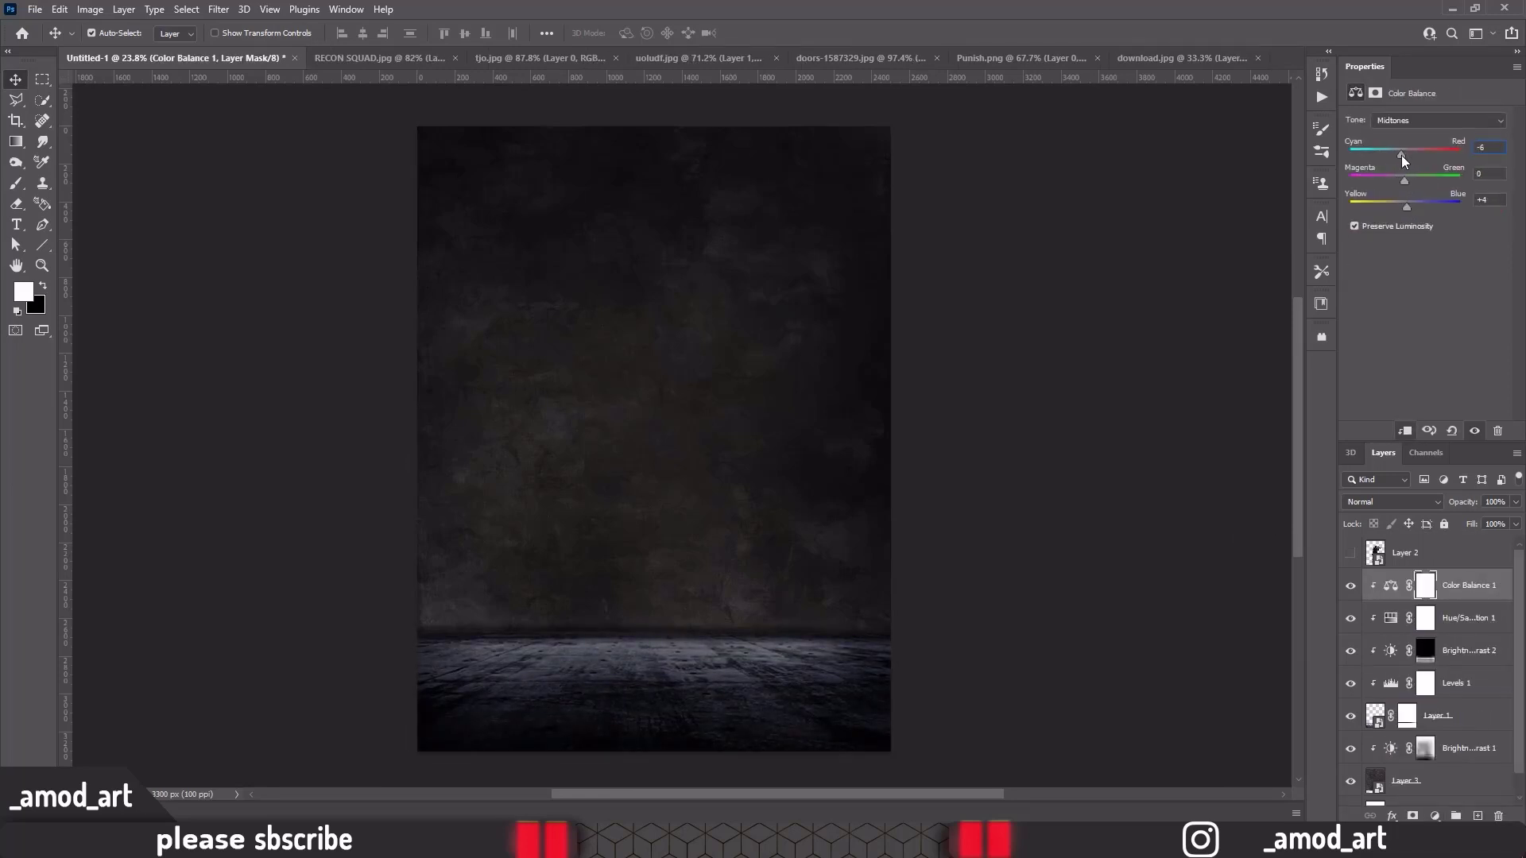
pyautogui.click(1469, 748)
pyautogui.click(1434, 816)
pyautogui.click(1399, 686)
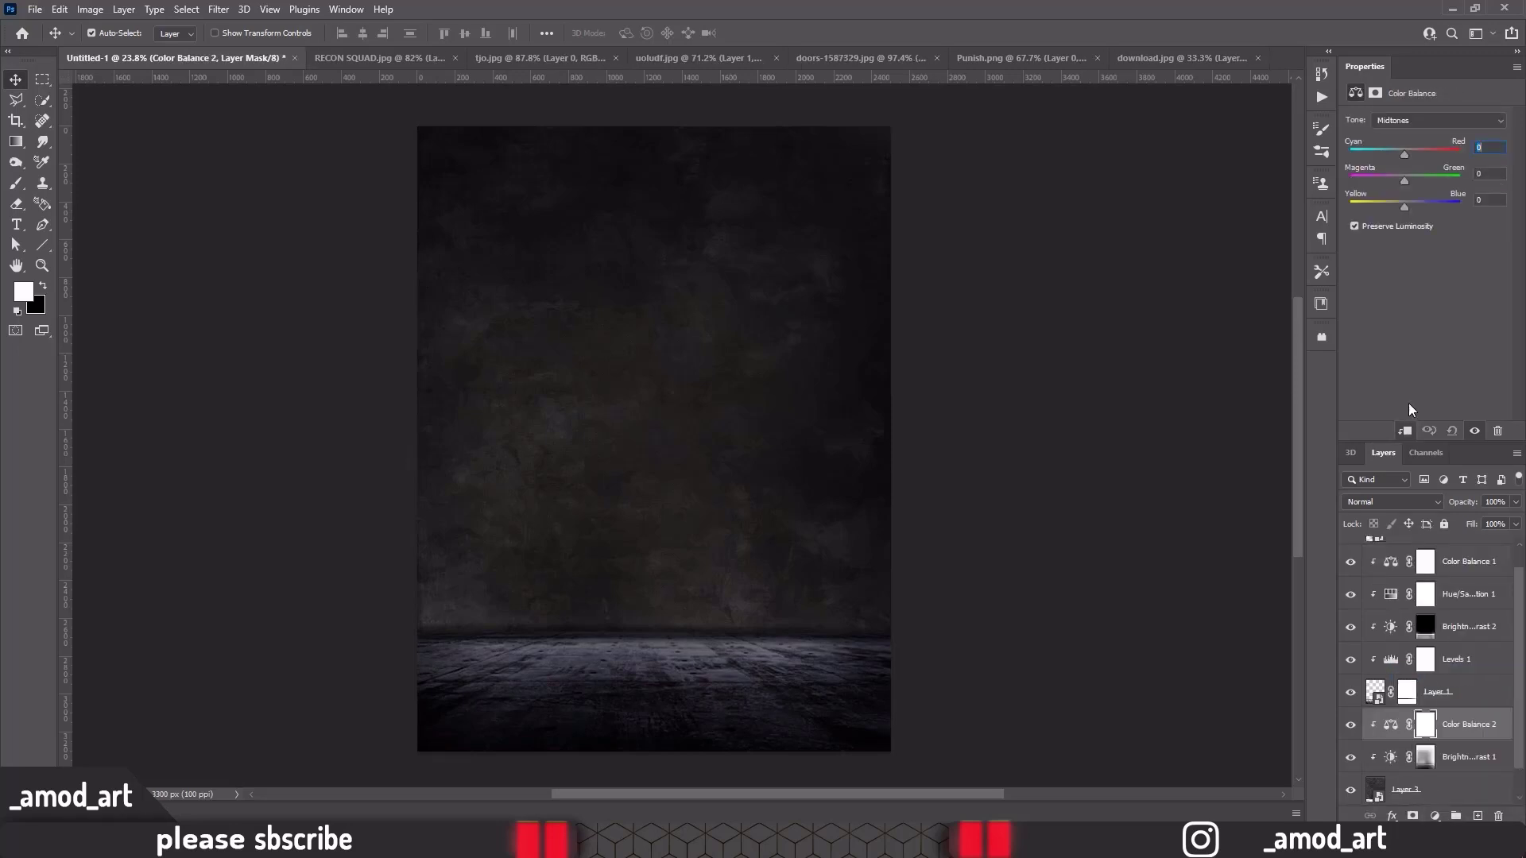
pyautogui.moveTo(1405, 154); pyautogui.dragTo(1400, 180)
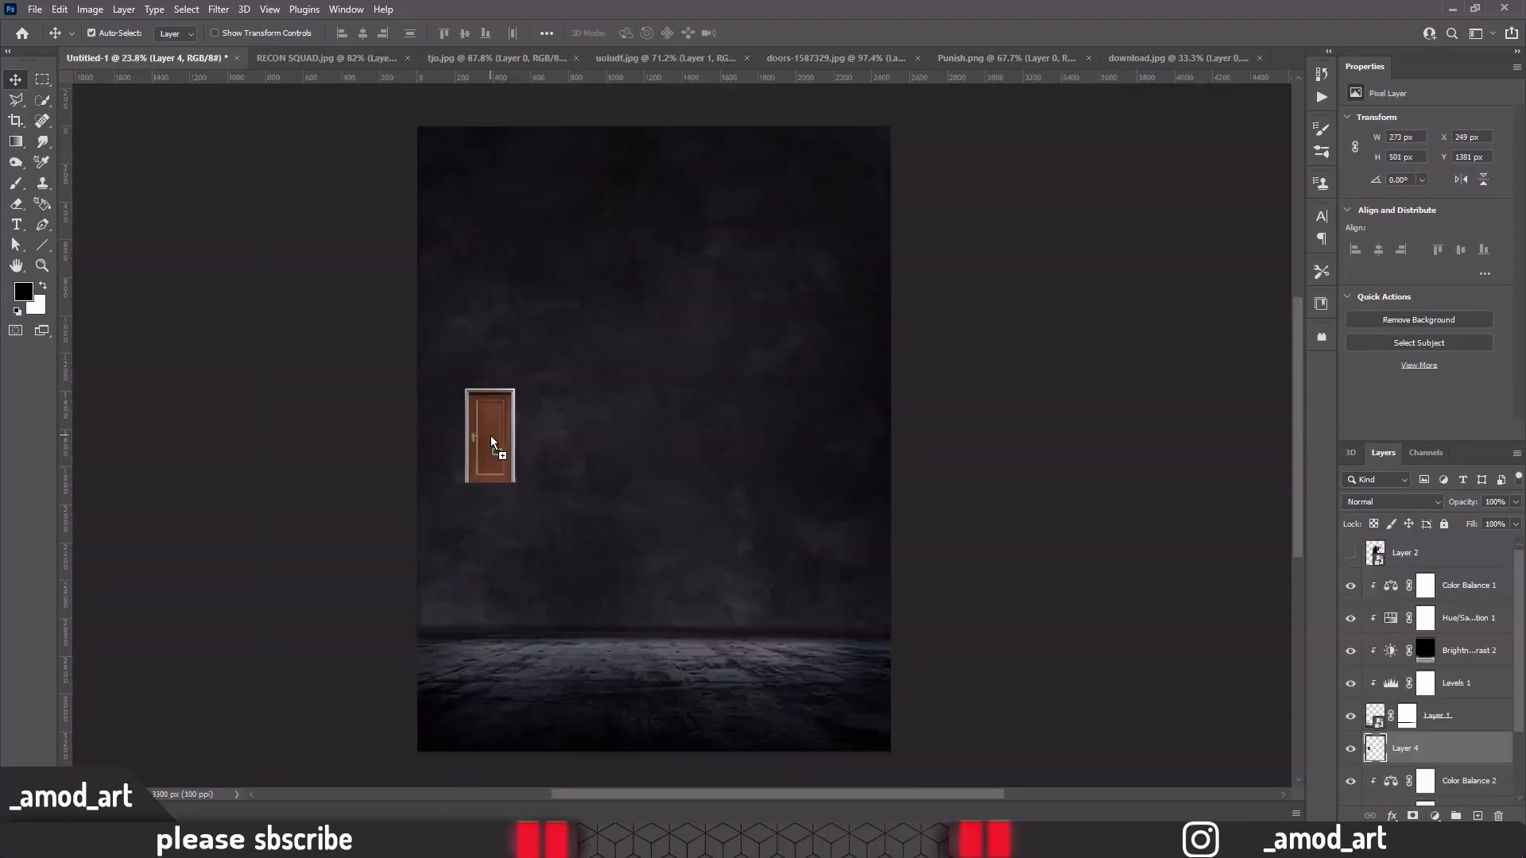
# Raise Layer 4 and scale the door against the left edge, standing on the floor line
pyautogui.hotkey('ctrl', ']')
pyautogui.hotkey('ctrl', 't')
pyautogui.moveTo(514, 390); pyautogui.dragTo(520, 270)
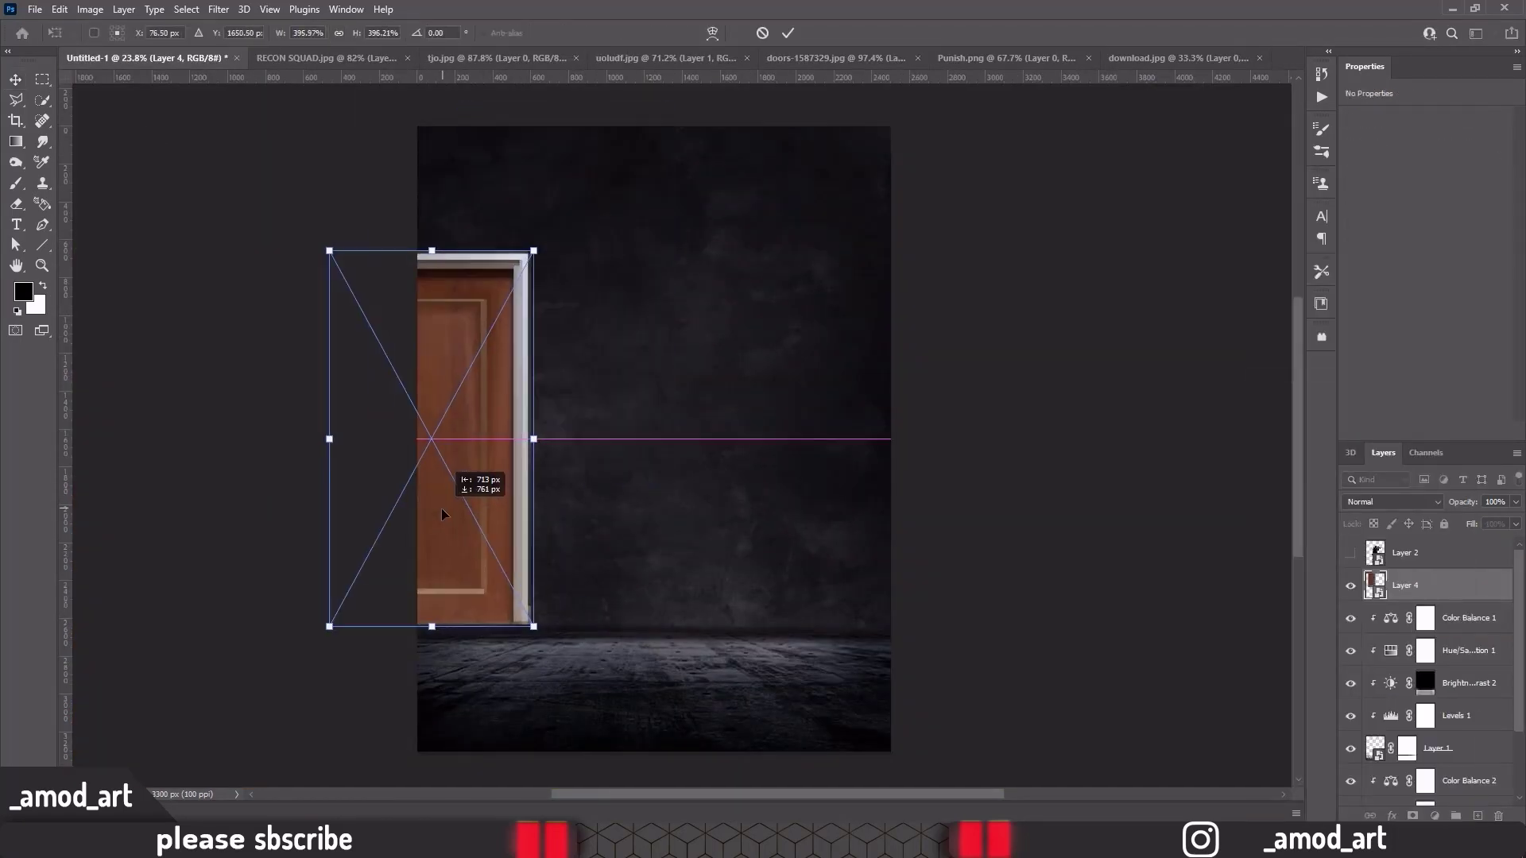
pyautogui.scroll(3, 470, 636)
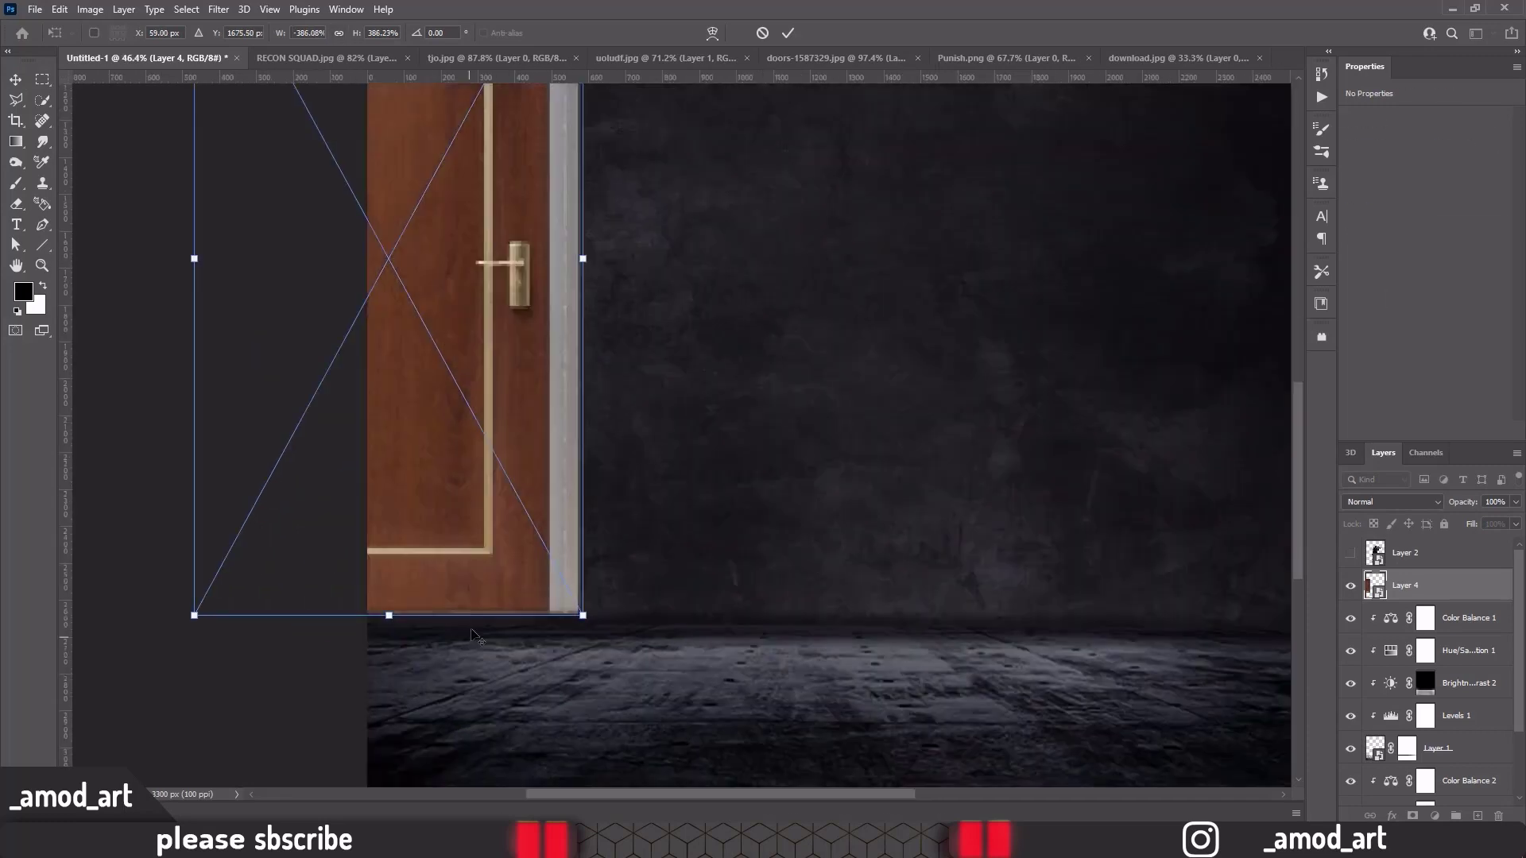
pyautogui.moveTo(467, 477); pyautogui.dragTo(462, 503)
pyautogui.scroll(-3, 463, 503)
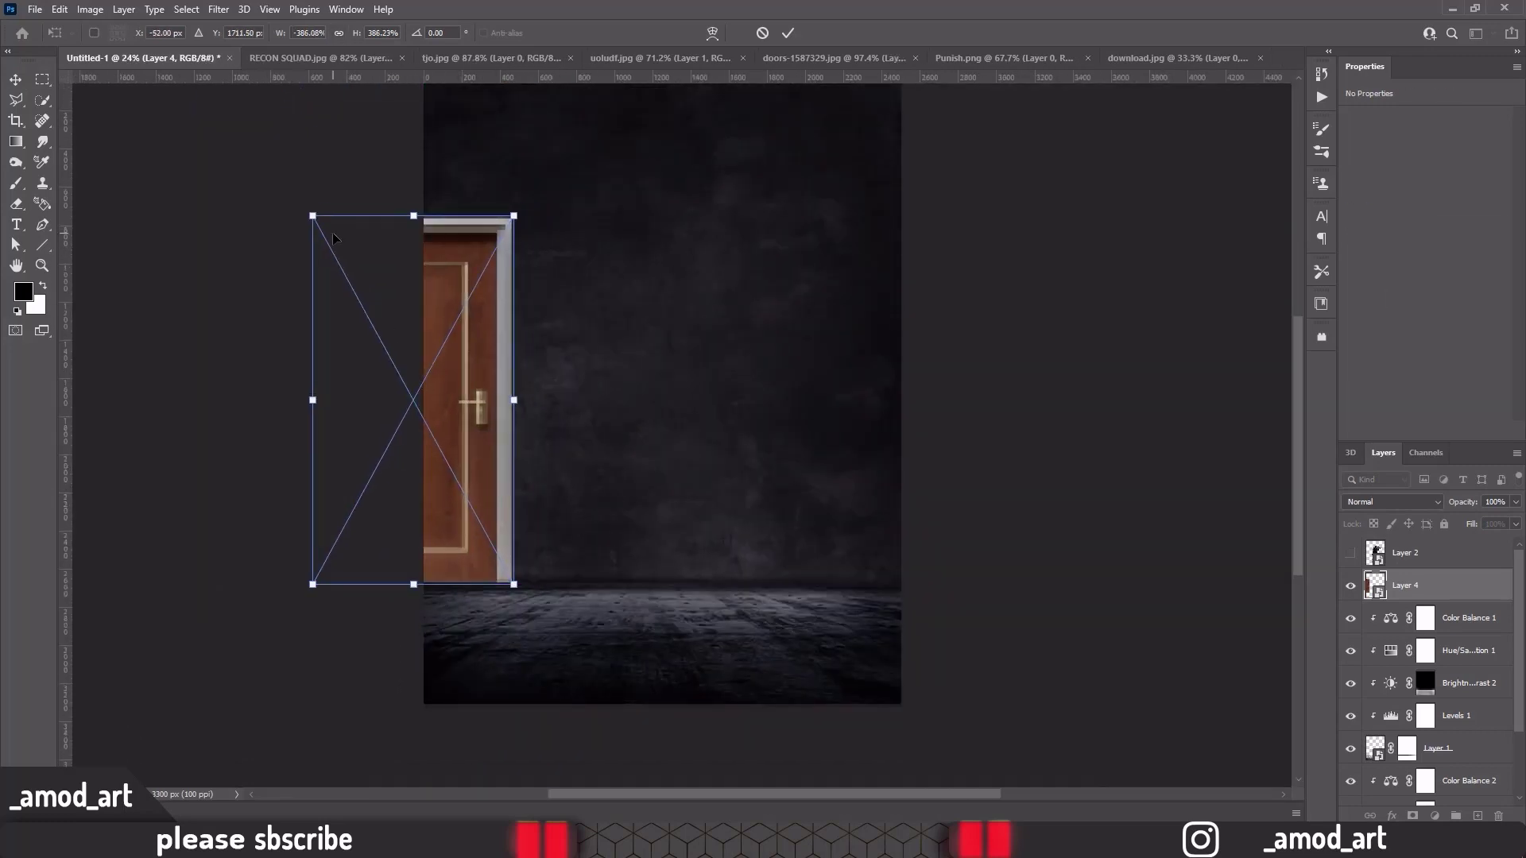
pyautogui.moveTo(314, 580)
pyautogui.mouseDown()
pyautogui.moveTo(310, 595)
pyautogui.moveTo(320, 580)
pyautogui.mouseUp()
pyautogui.moveTo(323, 217); pyautogui.dragTo(326, 216)
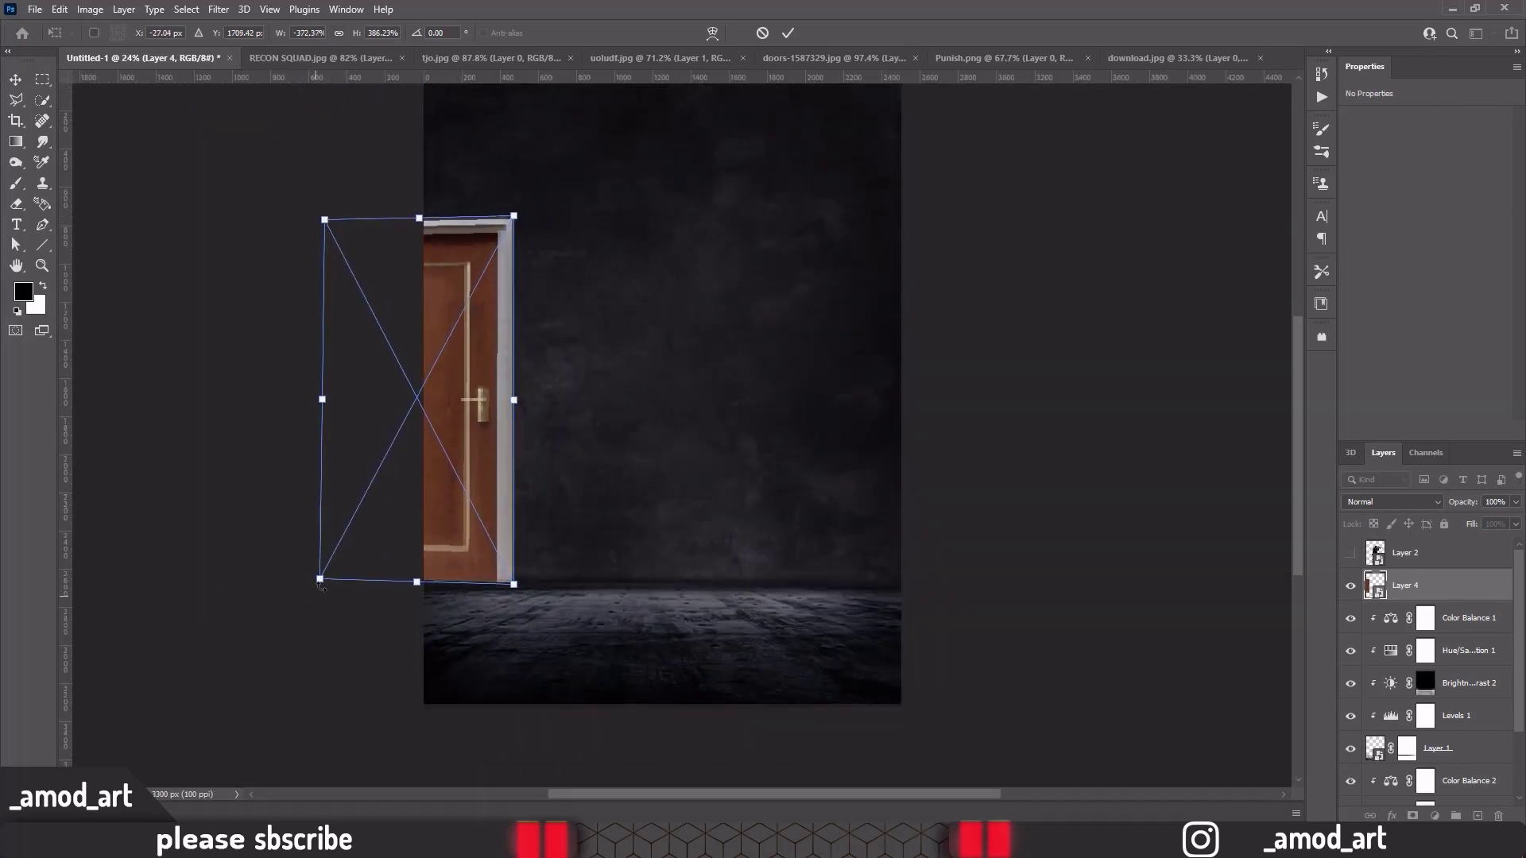
pyautogui.hotkey('ctrl', 'z')
pyautogui.hotkey('ctrl', 'shift', 'z')
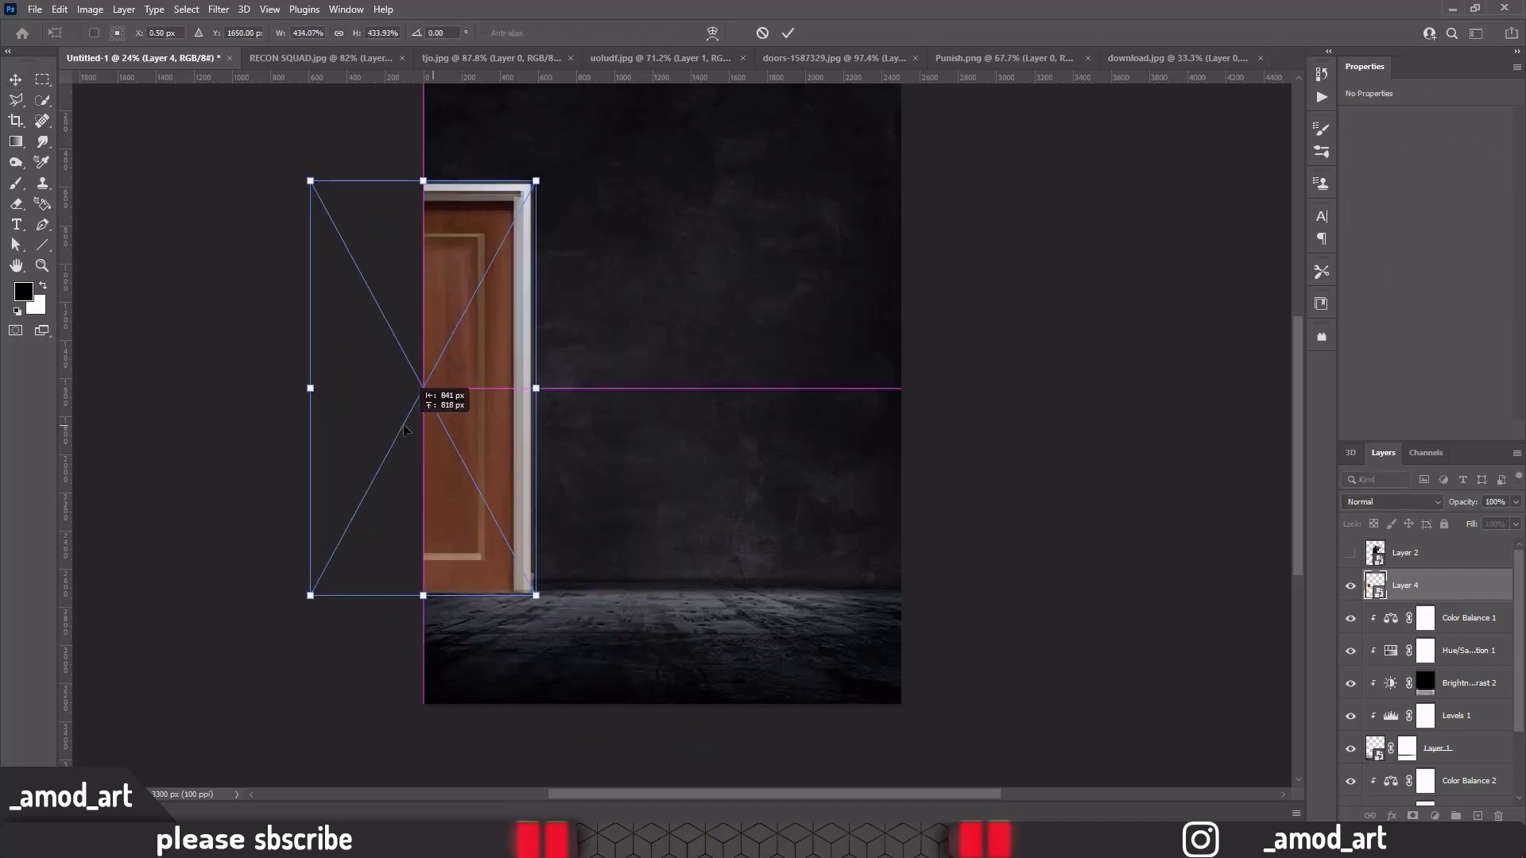
pyautogui.press('Return')
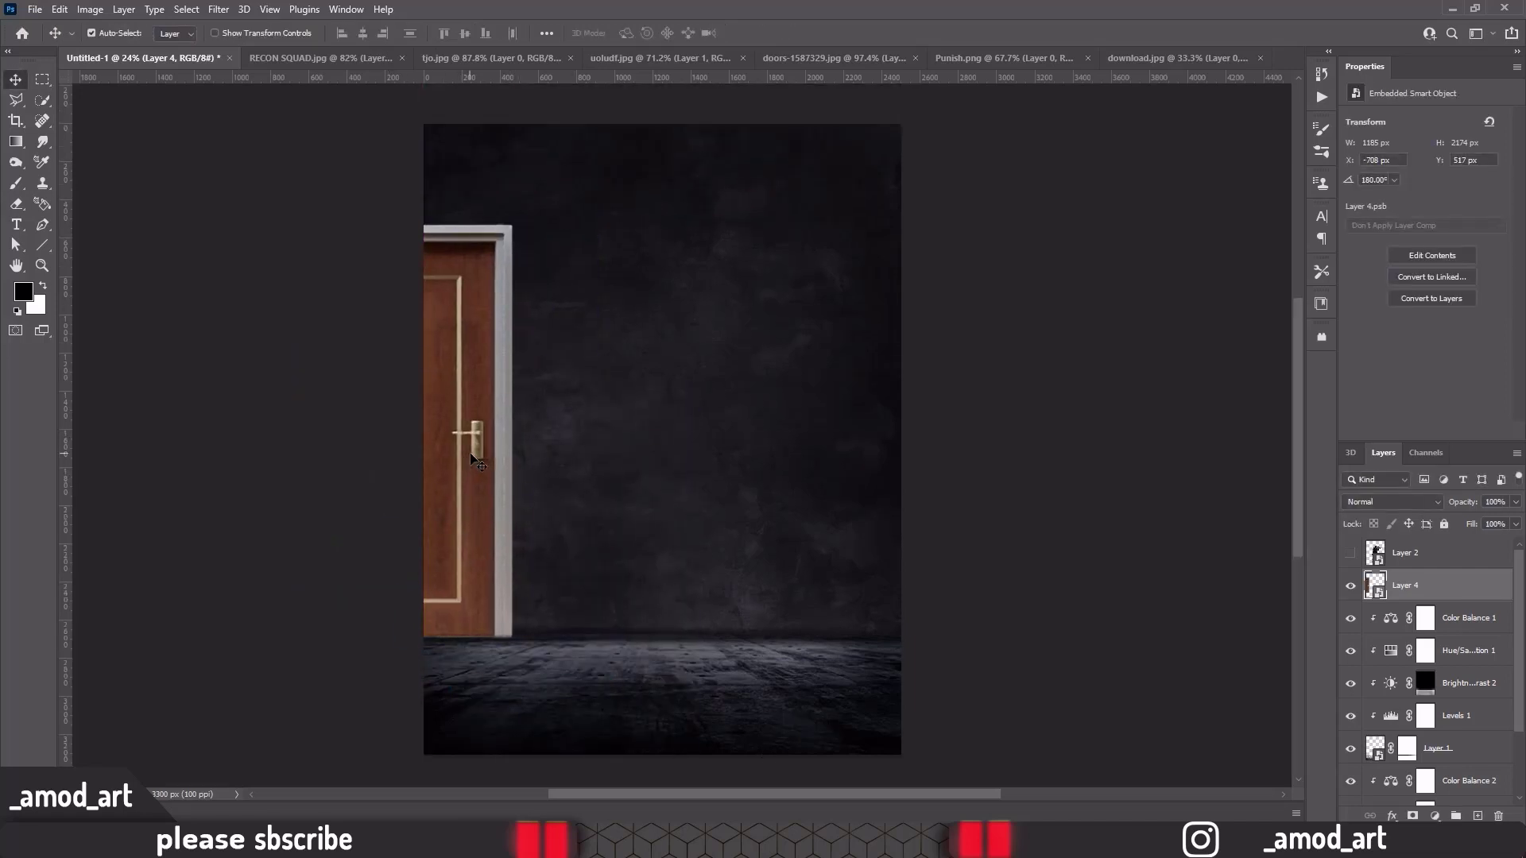
# Add a Brightness/Contrast layer to the door at -150 brightness, 46 contrast, with inverted mask
pyautogui.click(1435, 816)
pyautogui.click(1431, 589)
pyautogui.moveTo(1425, 162); pyautogui.dragTo(1350, 162)
pyautogui.moveTo(1440, 189); pyautogui.dragTo(1460, 189)
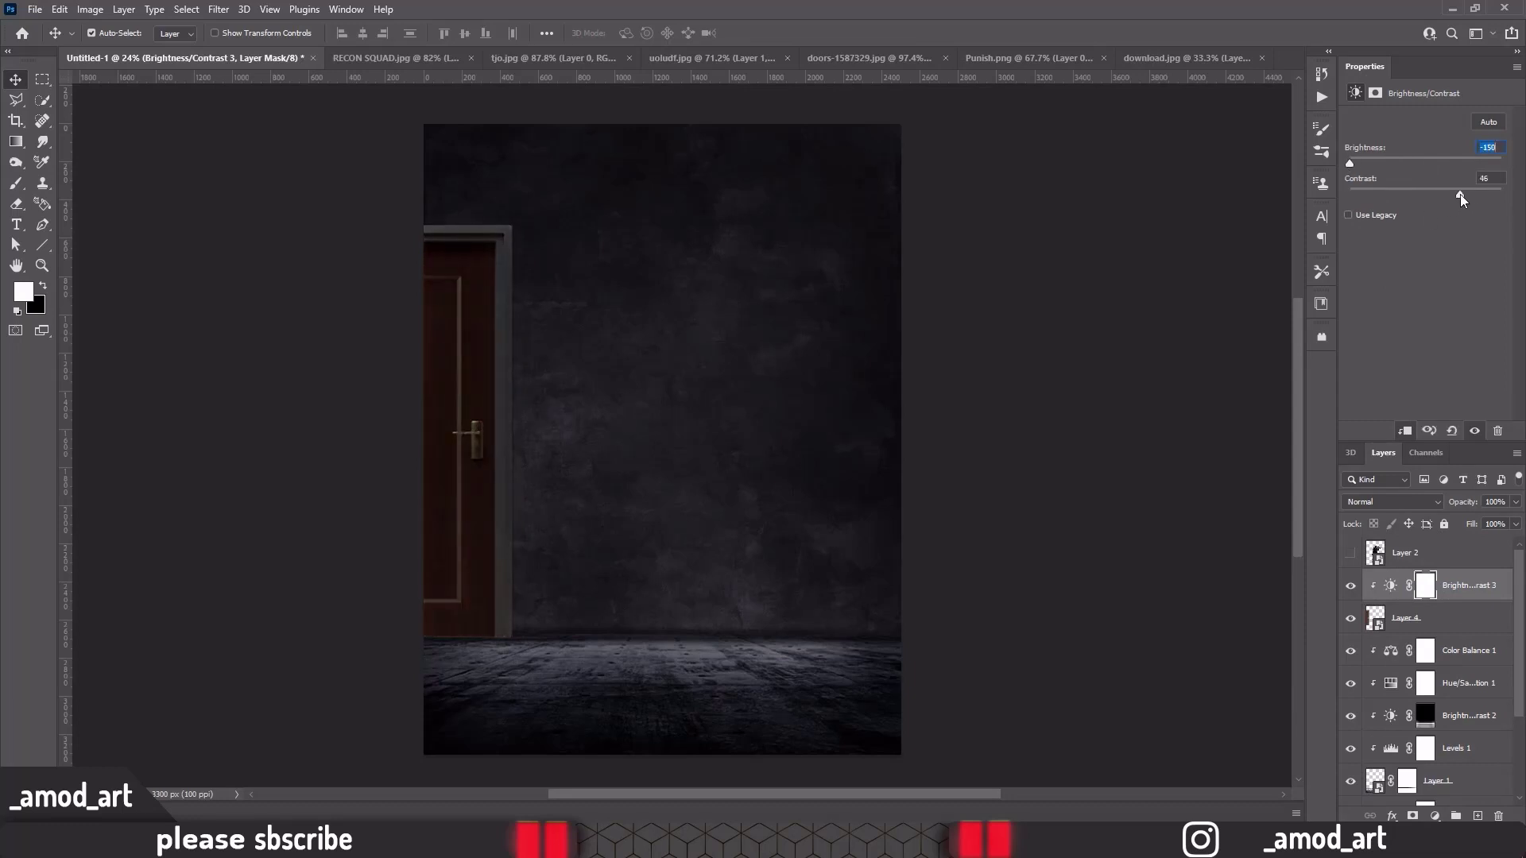
pyautogui.hotkey('ctrl', 'i')
# Paint shading down the door frame's right edge, then add a Hue/Saturation layer to the door
pyautogui.click(14, 189)
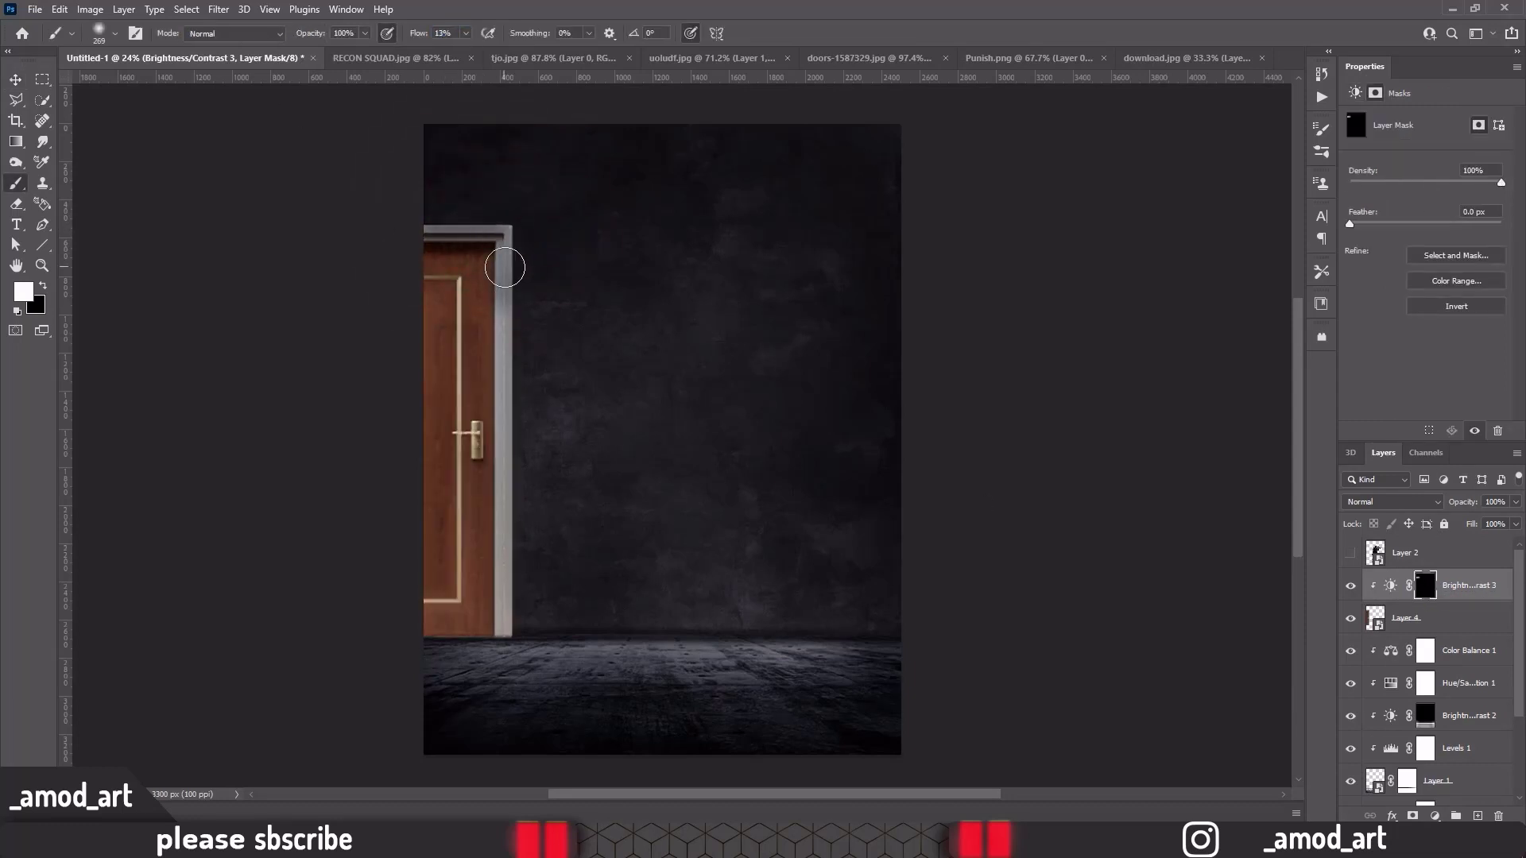
pyautogui.moveTo(504, 267); pyautogui.dragTo(495, 230)
pyautogui.moveTo(417, 641); pyautogui.dragTo(451, 423)
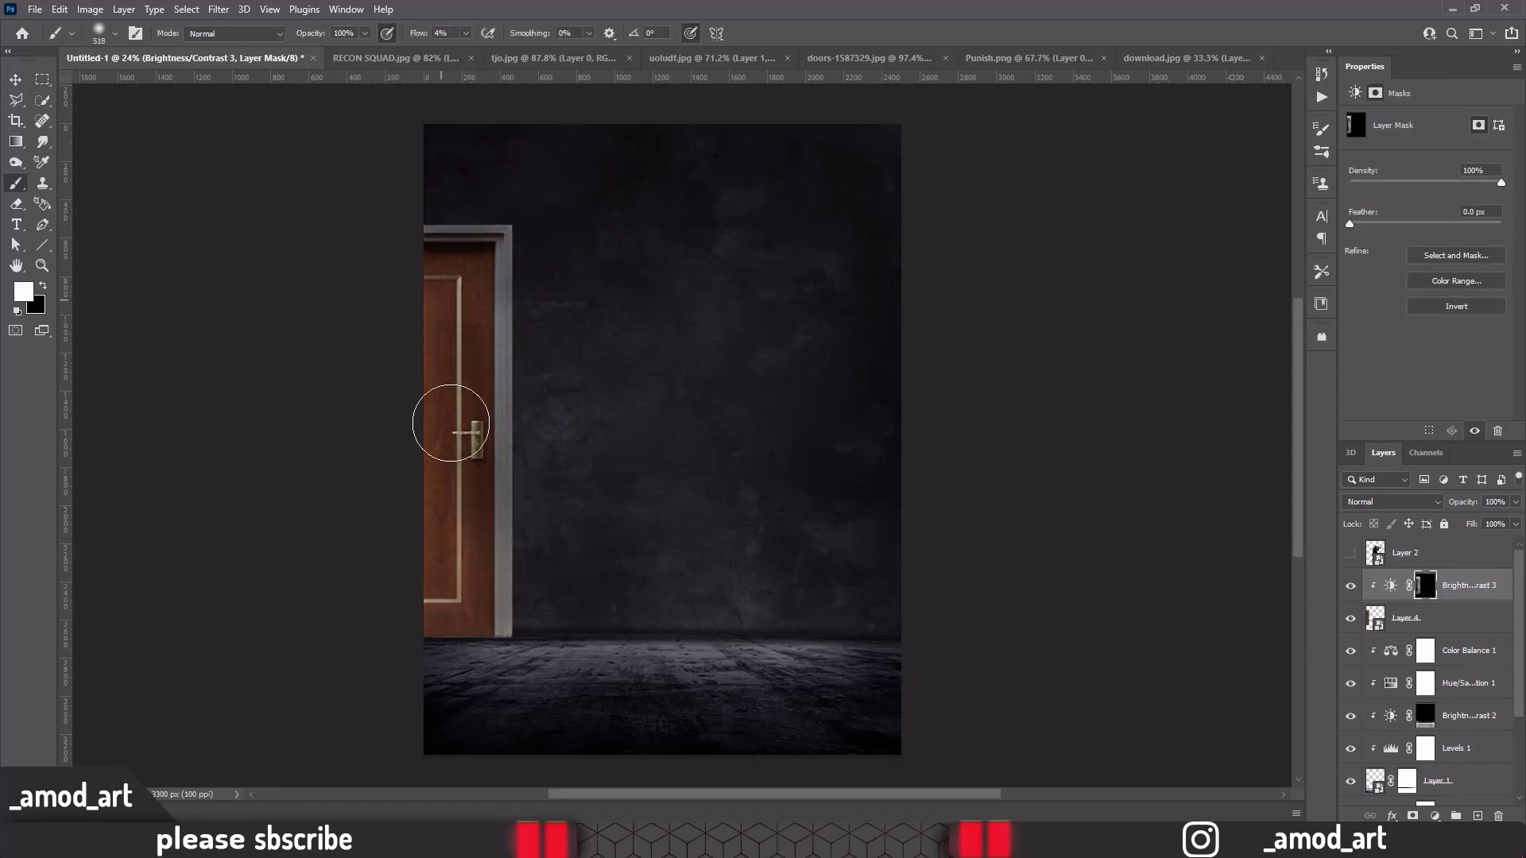
pyautogui.keyDown('shift'); pyautogui.click(502, 637); pyautogui.keyUp('shift')
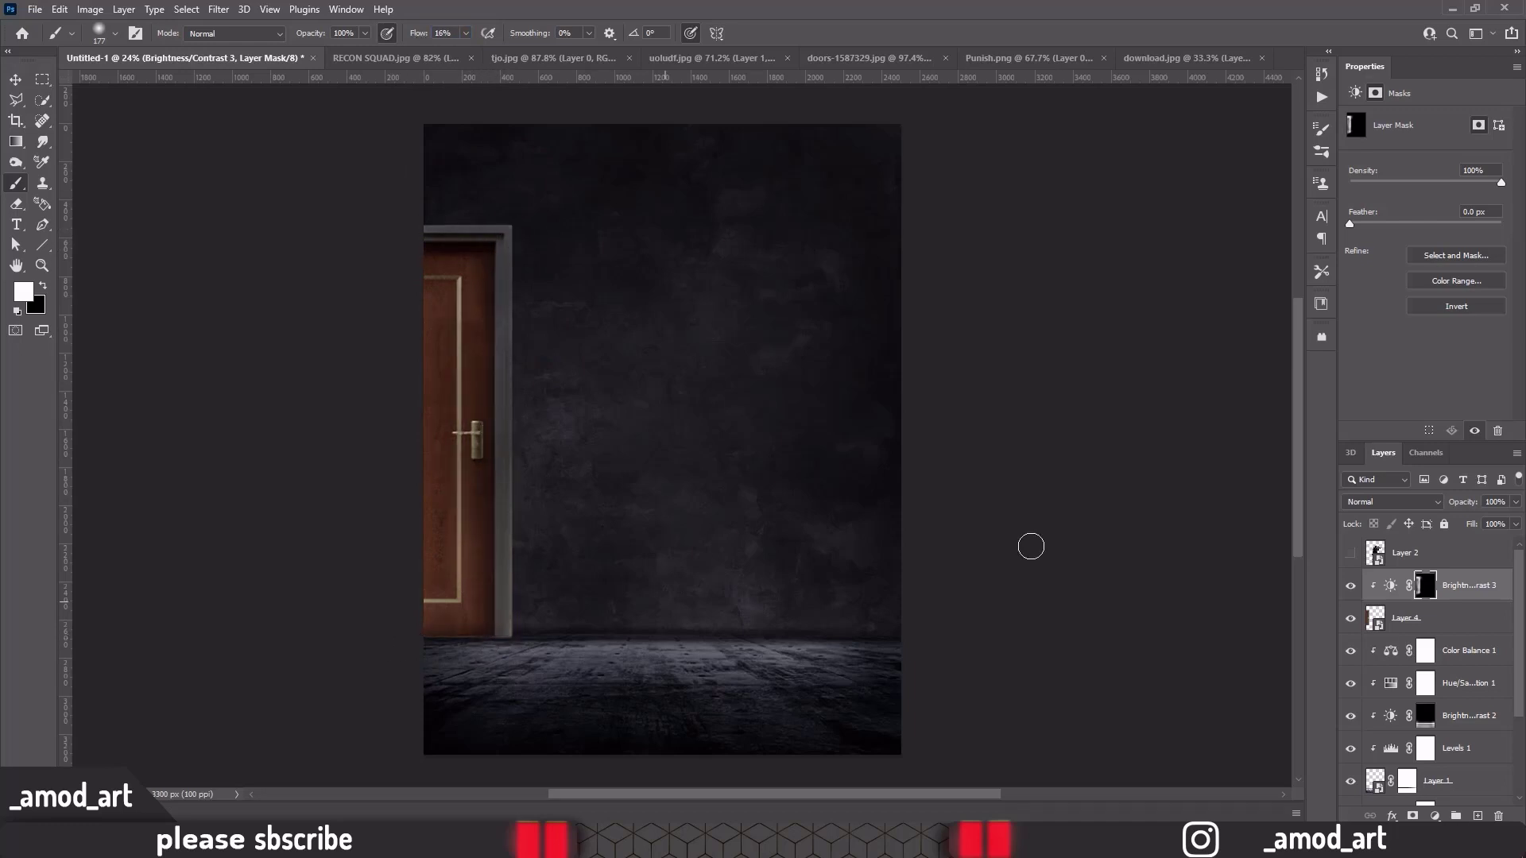
pyautogui.click(1435, 816)
pyautogui.click(1343, 600)
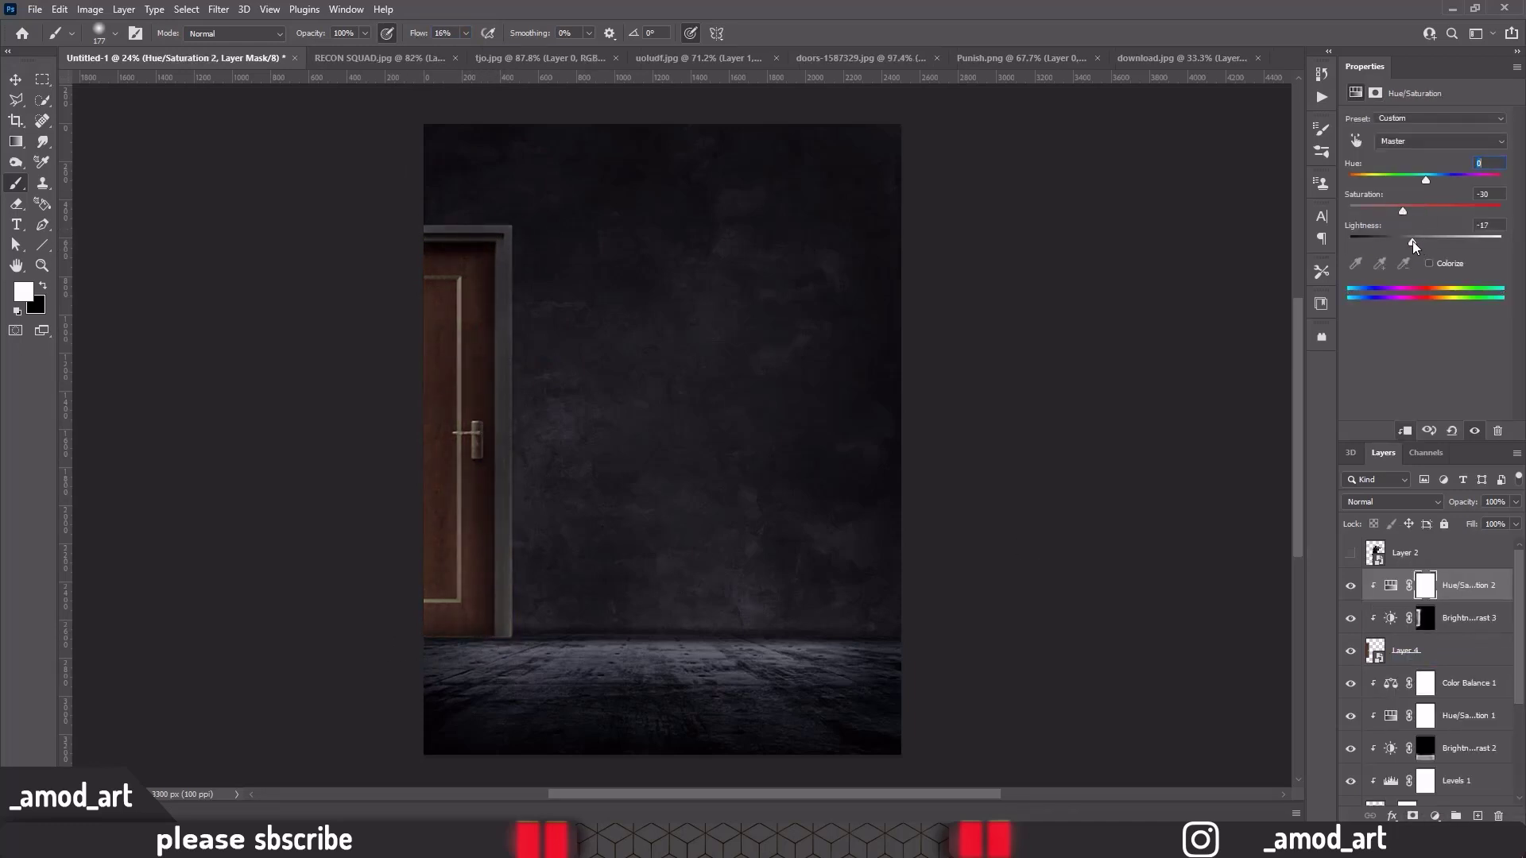
# Select the door's Brightness/Contrast 3 mask and set the brush flow to 30%
pyautogui.scroll(-3, 1450, 636)
pyautogui.click(1425, 724)
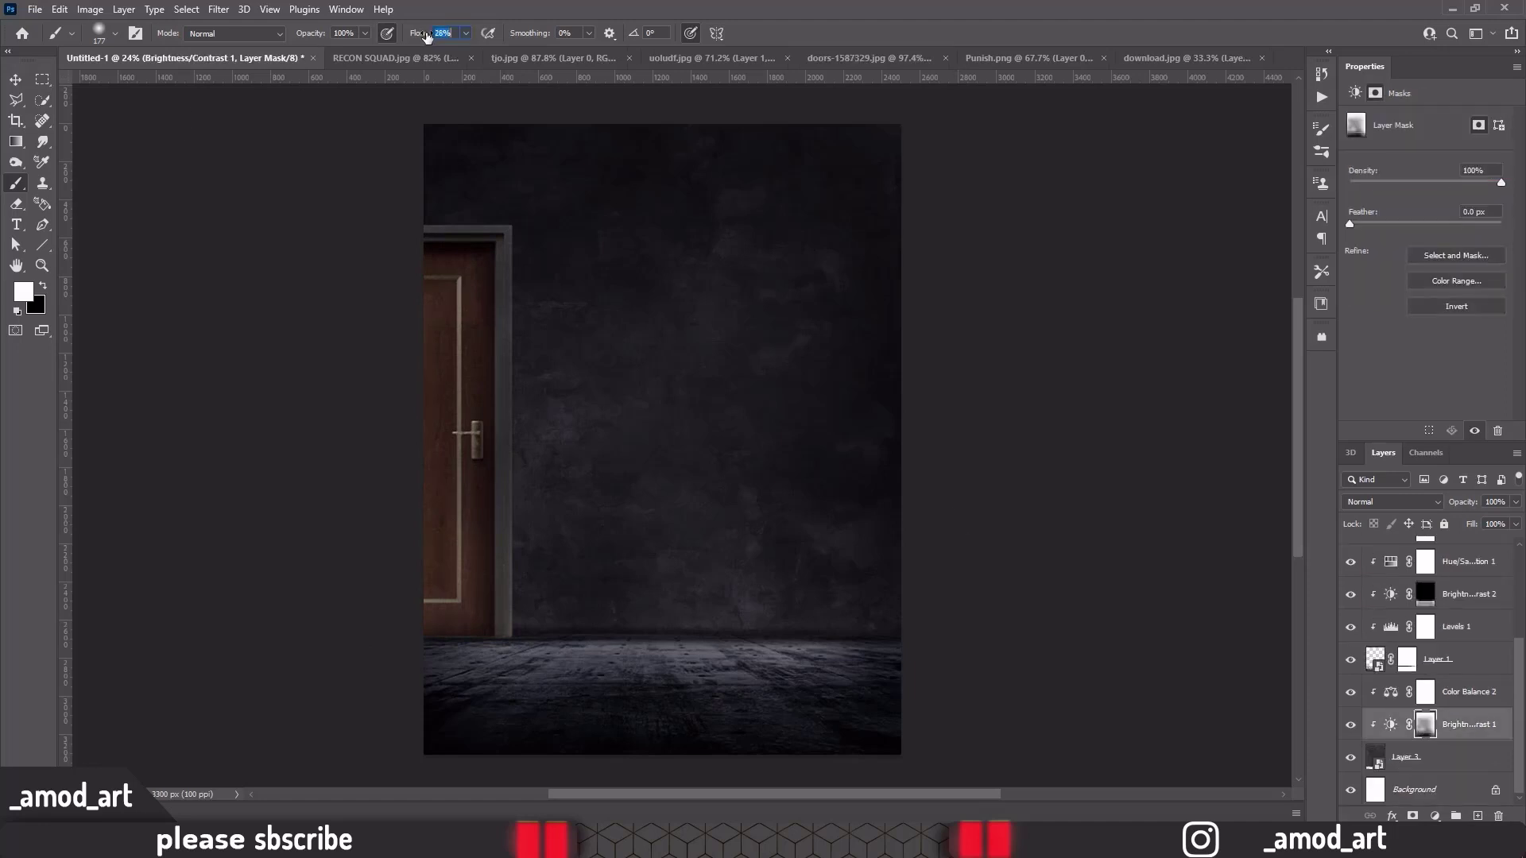
pyautogui.write('30')
pyautogui.scroll(3, 488, 228)
pyautogui.scroll(-2, 525, 221)
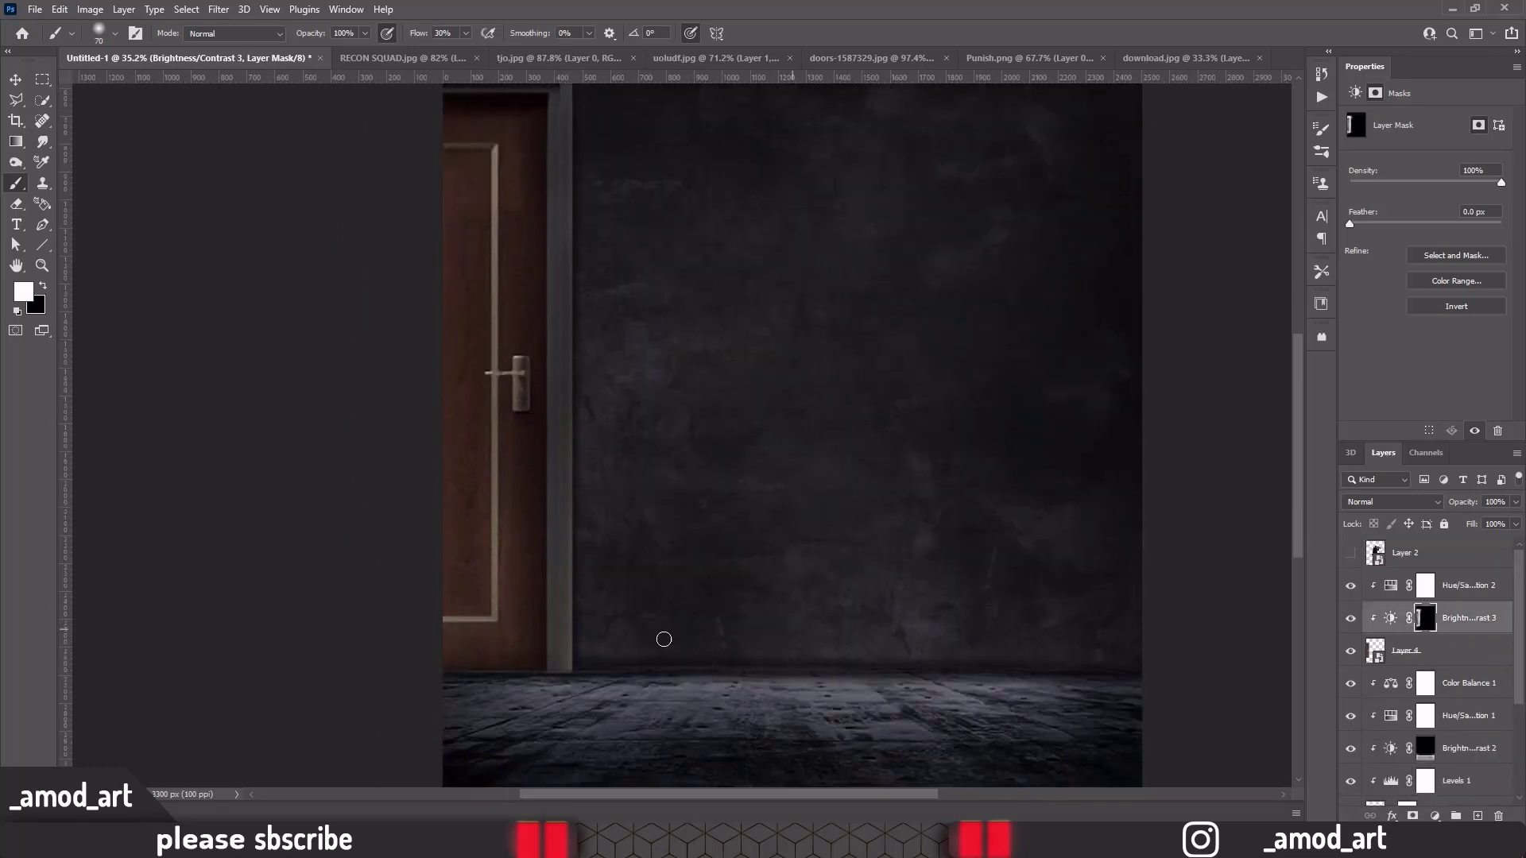
pyautogui.scroll(3, 576, 661)
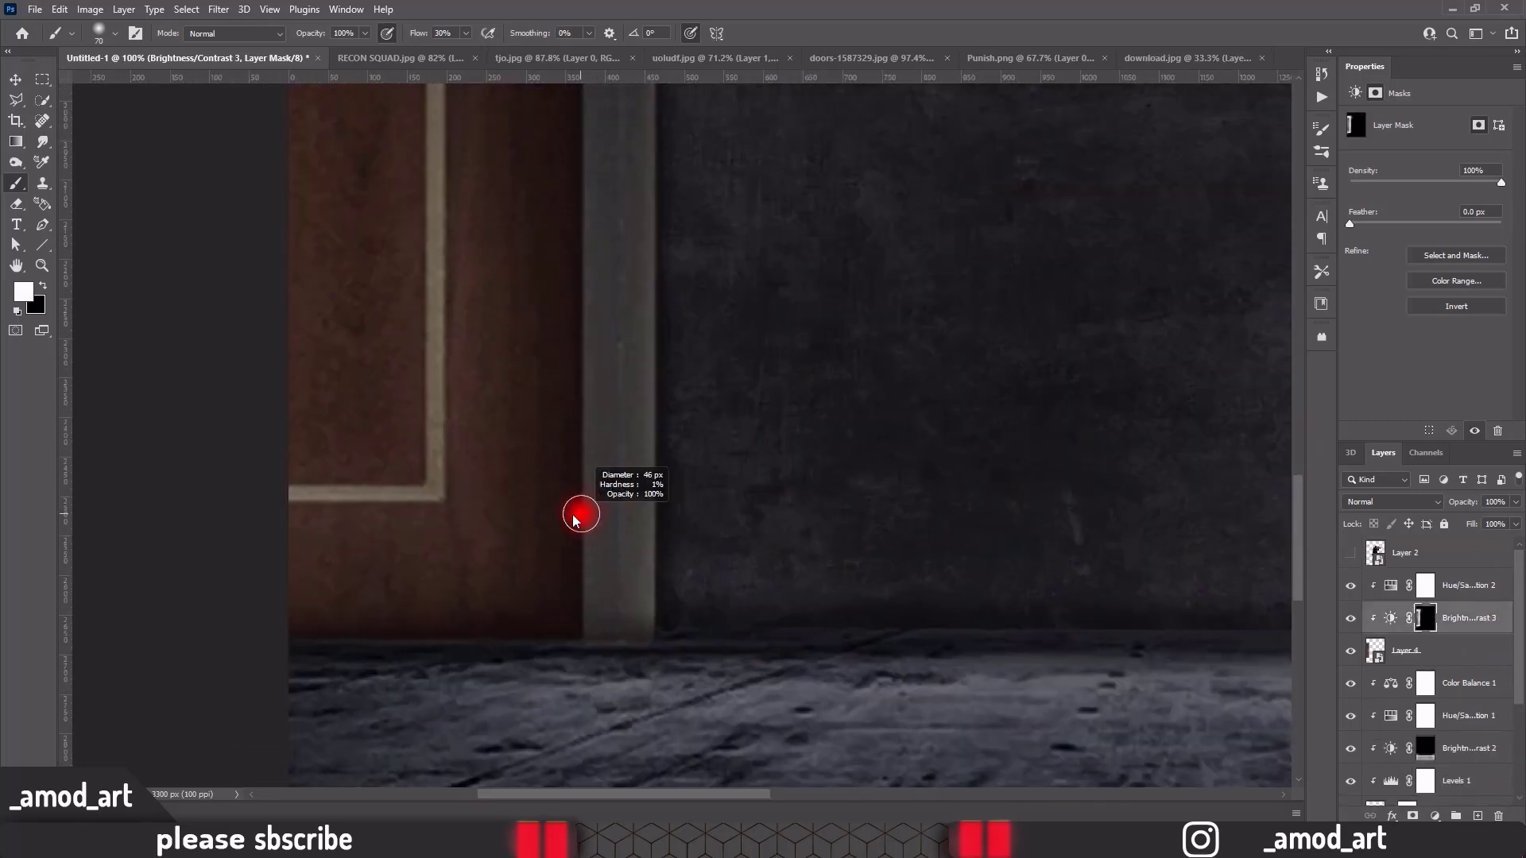
pyautogui.scroll(-3, 594, 352)
pyautogui.scroll(2, 511, 395)
pyautogui.scroll(3, 522, 636)
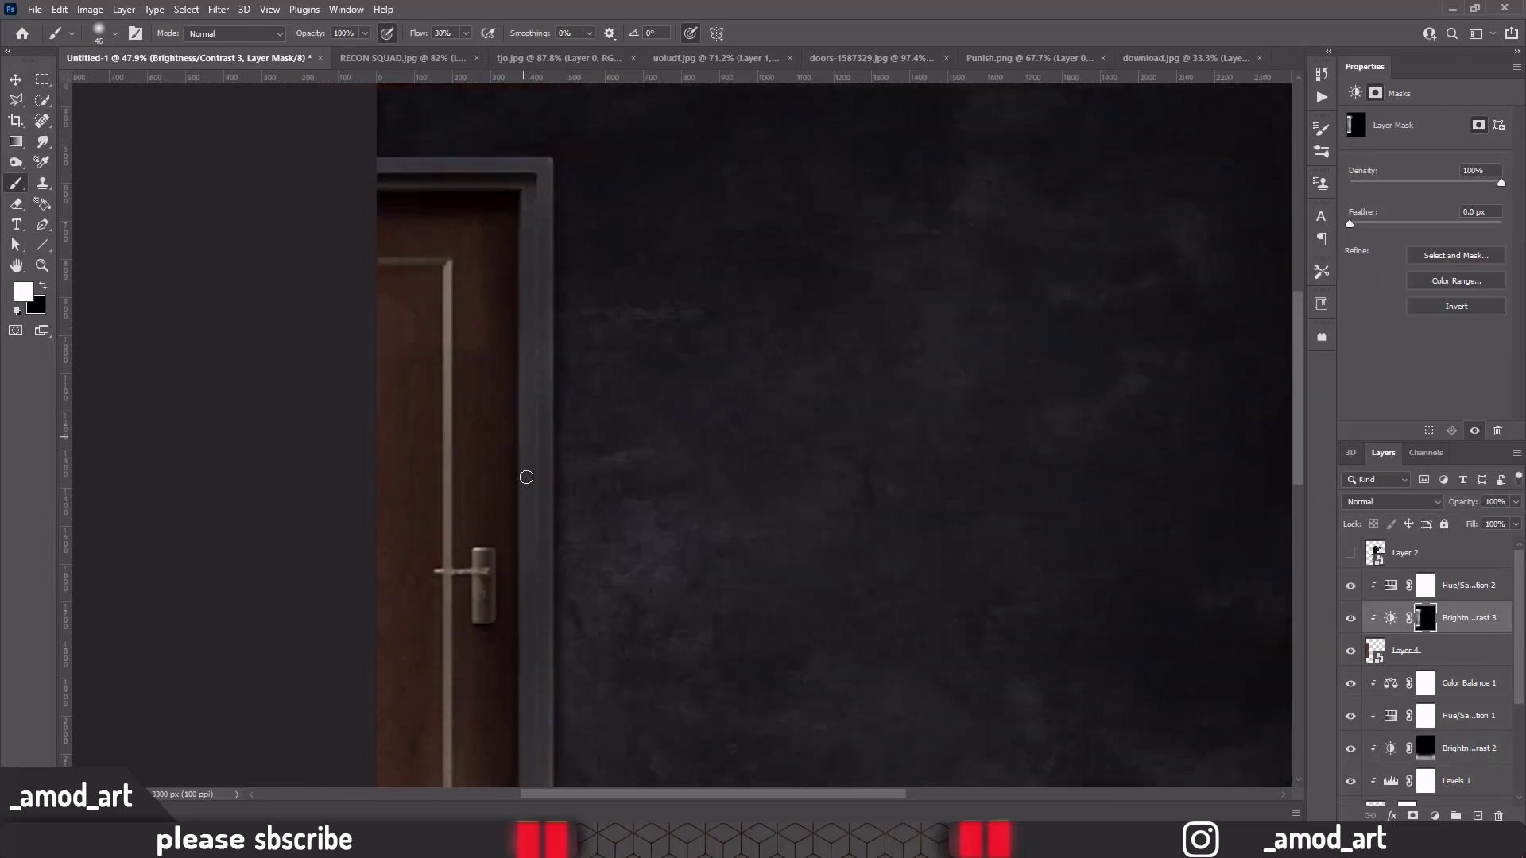
pyautogui.scroll(-3, 435, 263)
pyautogui.scroll(-3, 517, 318)
pyautogui.scroll(1, 572, 350)
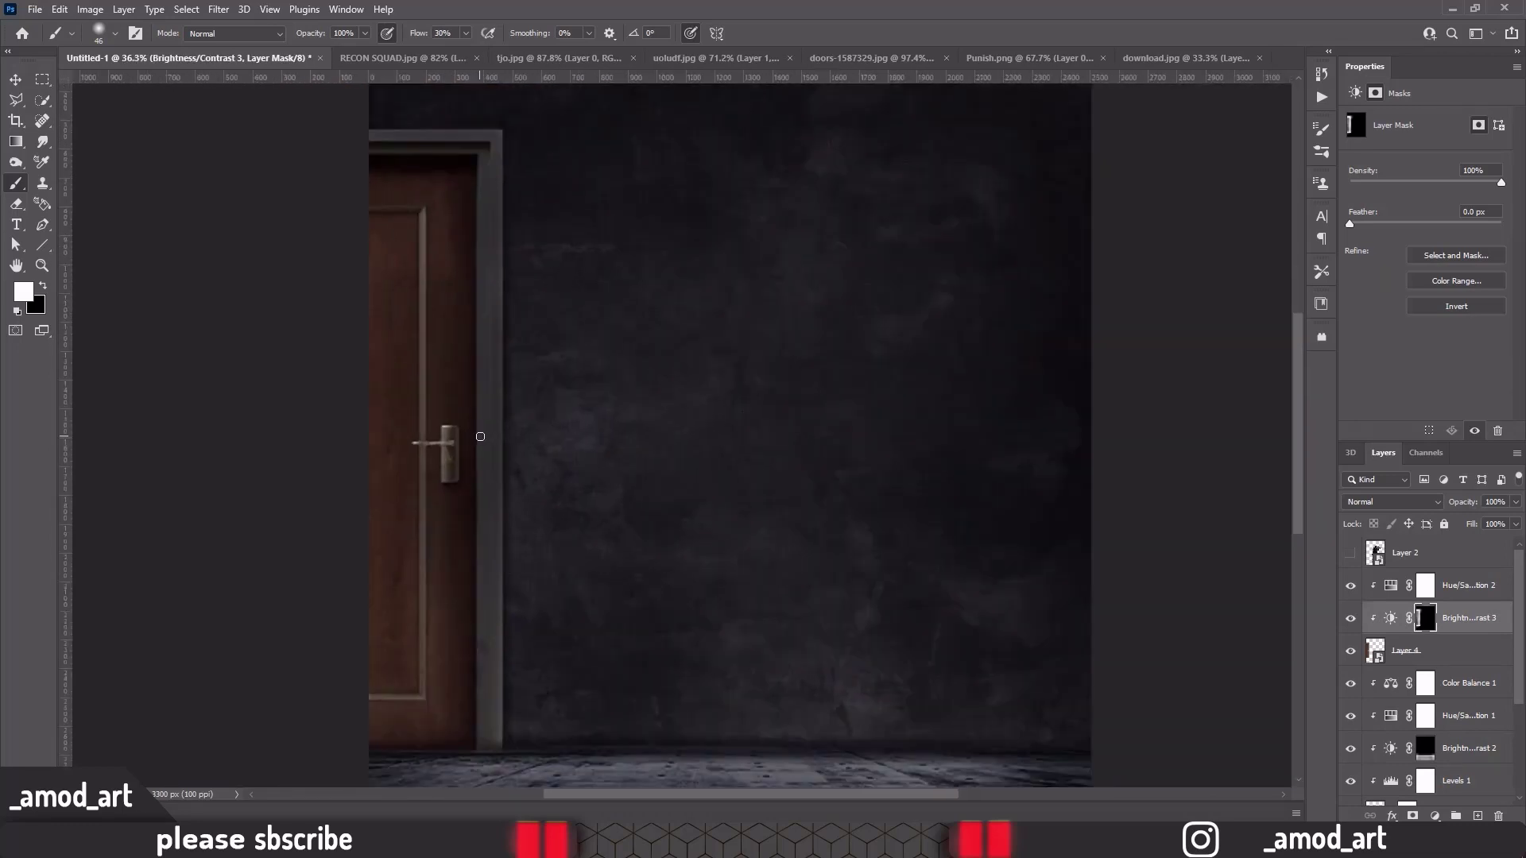
pyautogui.scroll(-2, 630, 377)
# Add a Color Balance layer shifting the door's midtones slightly toward cyan and blue
pyautogui.click(1425, 585)
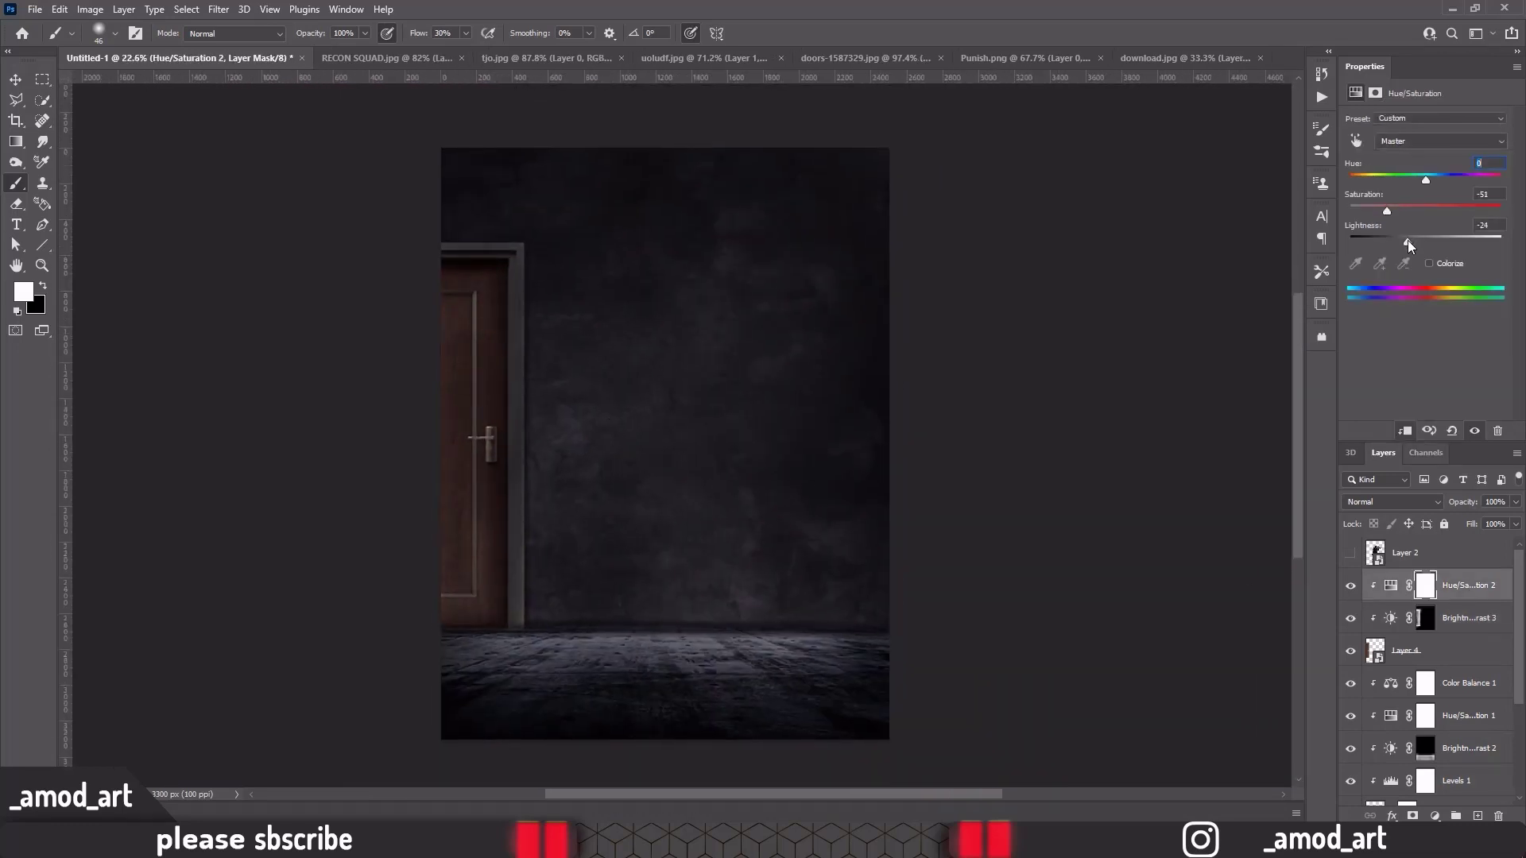
pyautogui.click(1435, 816)
pyautogui.click(1409, 507)
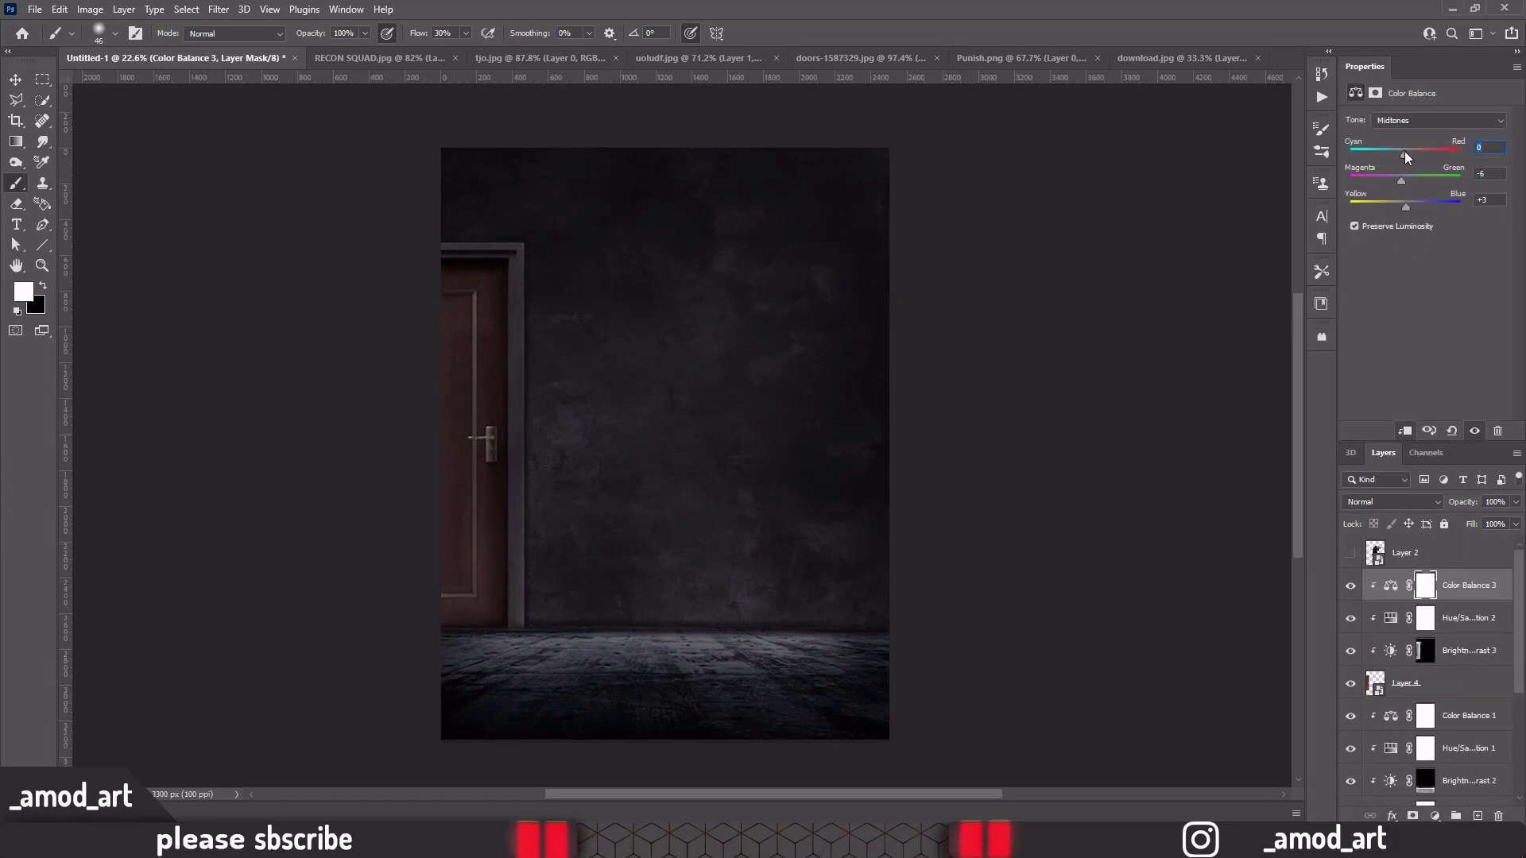
pyautogui.moveTo(1404, 151); pyautogui.dragTo(1400, 151)
pyautogui.moveTo(1406, 207); pyautogui.dragTo(1409, 205)
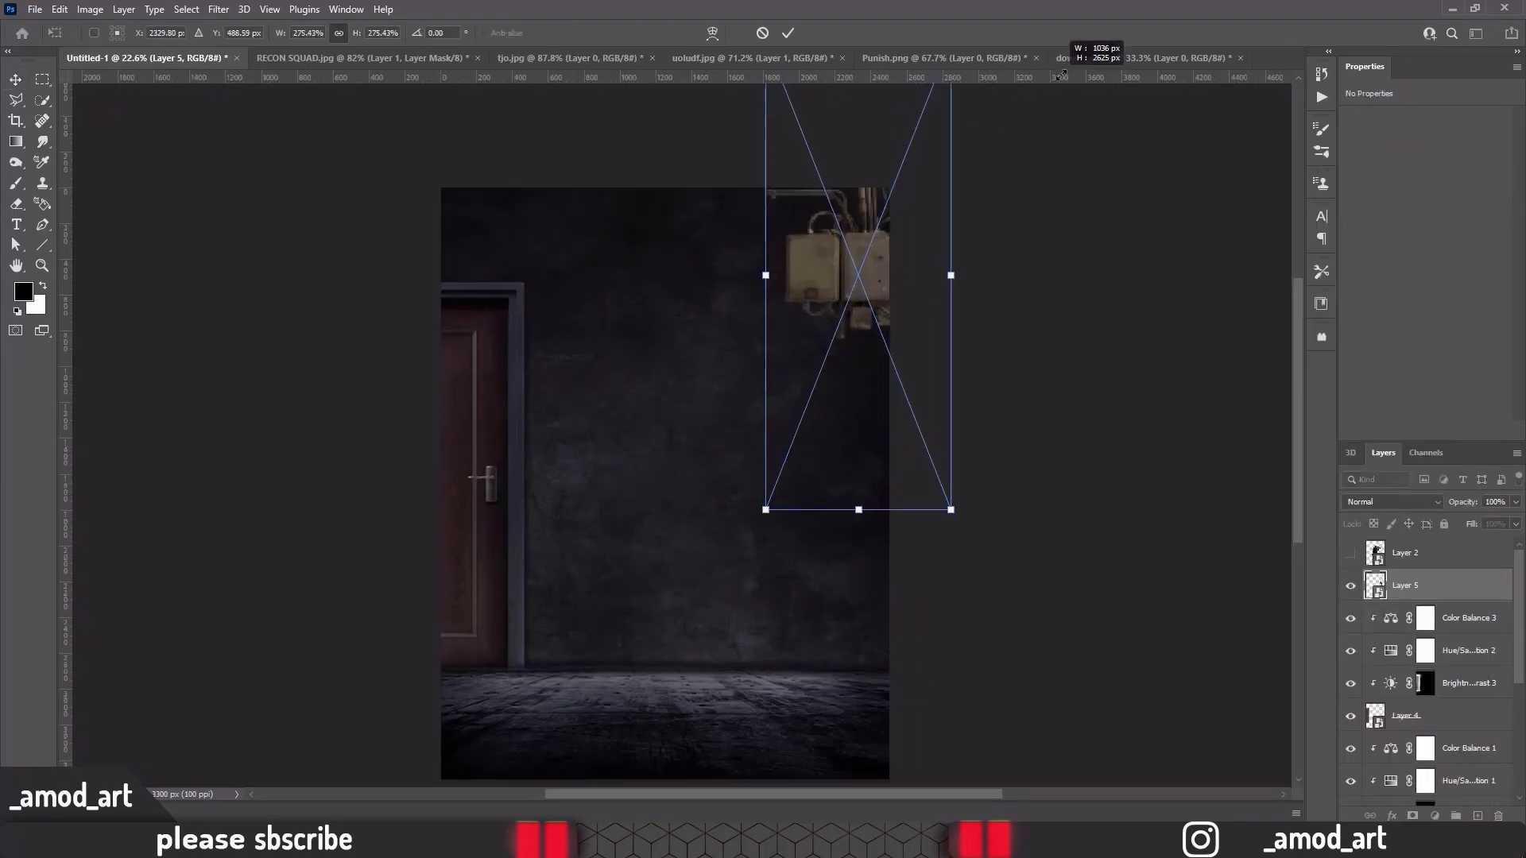
# Shrink the junction boxes (Layer 5) and fit them onto the right wall
pyautogui.moveTo(757, 629); pyautogui.dragTo(739, 556)
pyautogui.scroll(3, 787, 332)
pyautogui.scroll(-1, 779, 380)
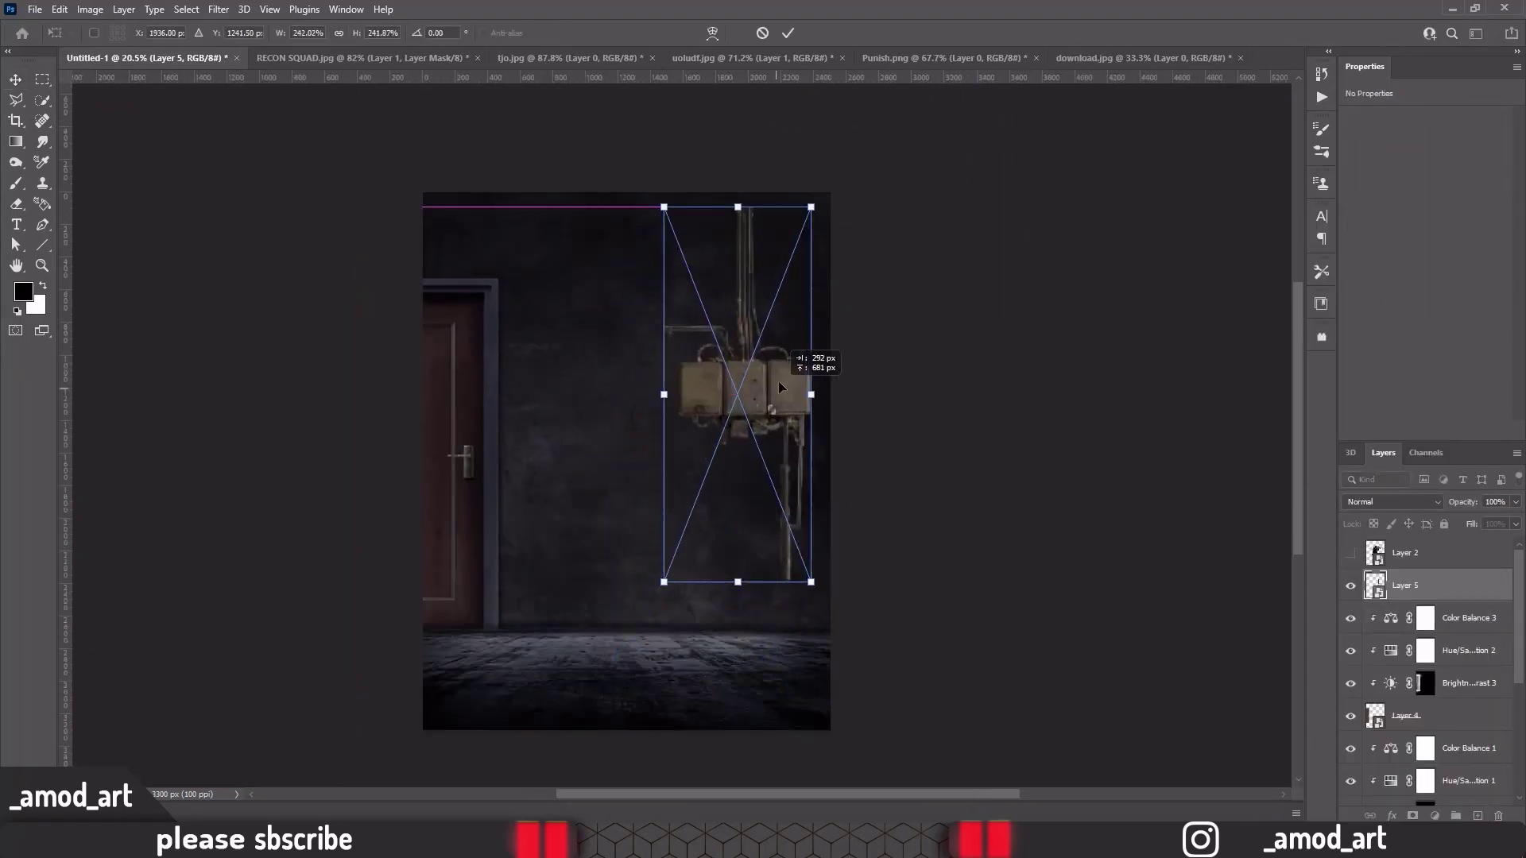
pyautogui.moveTo(779, 380)
pyautogui.mouseDown()
pyautogui.moveTo(801, 326)
pyautogui.moveTo(799, 372)
pyautogui.moveTo(803, 356)
pyautogui.mouseUp()
pyautogui.press('Return')
pyautogui.scroll(2, 803, 357)
# Mute the boxes with clipped Hue/Saturation (-32 saturation, -35 lightness) and Brightness/Contrast -67
pyautogui.click(1434, 816)
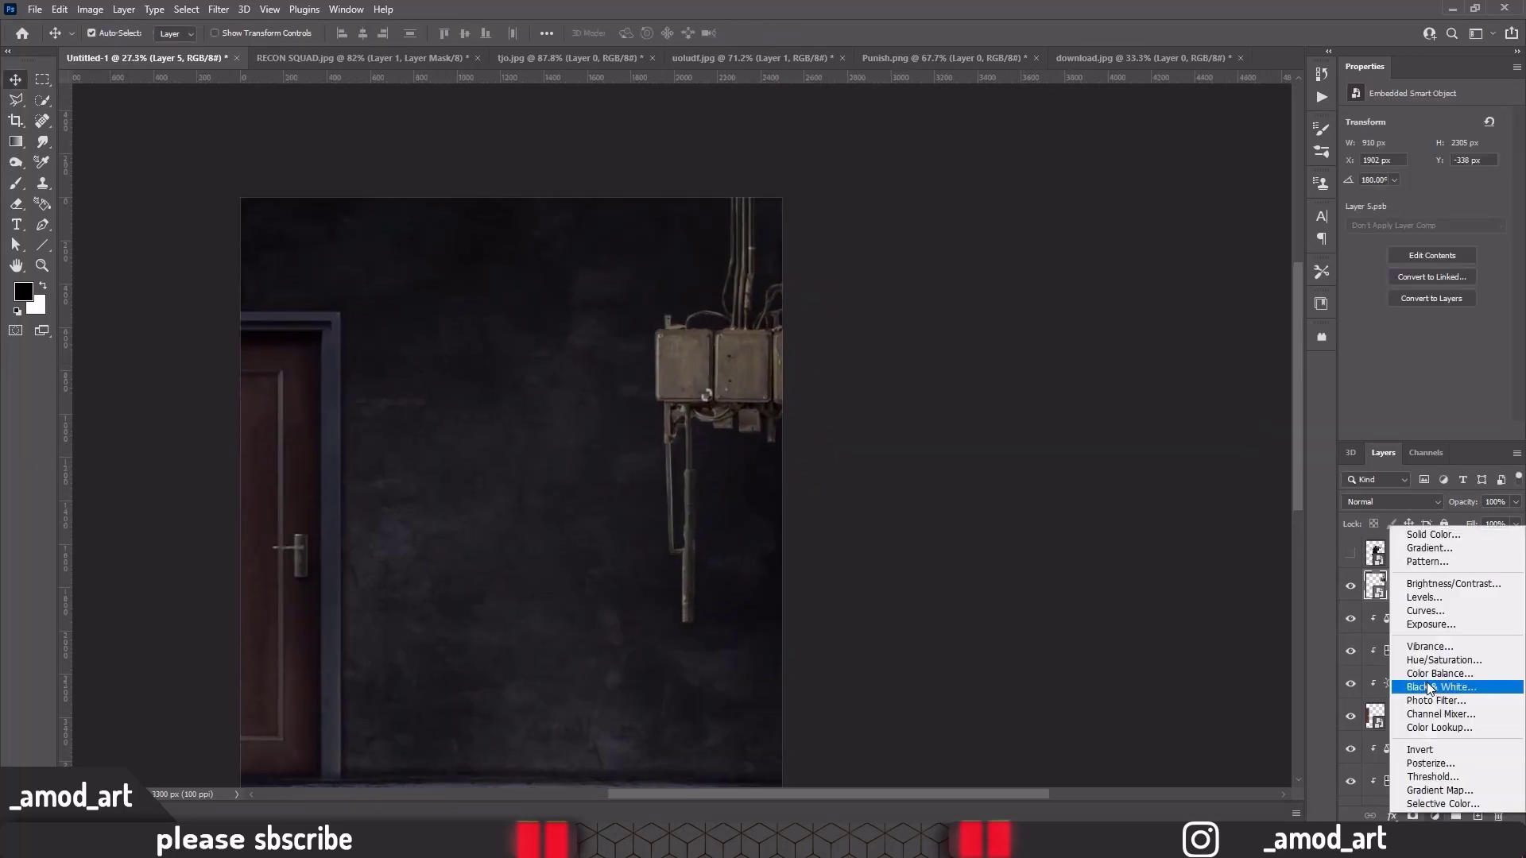
pyautogui.click(1407, 589)
pyautogui.moveTo(1424, 237); pyautogui.dragTo(1412, 237)
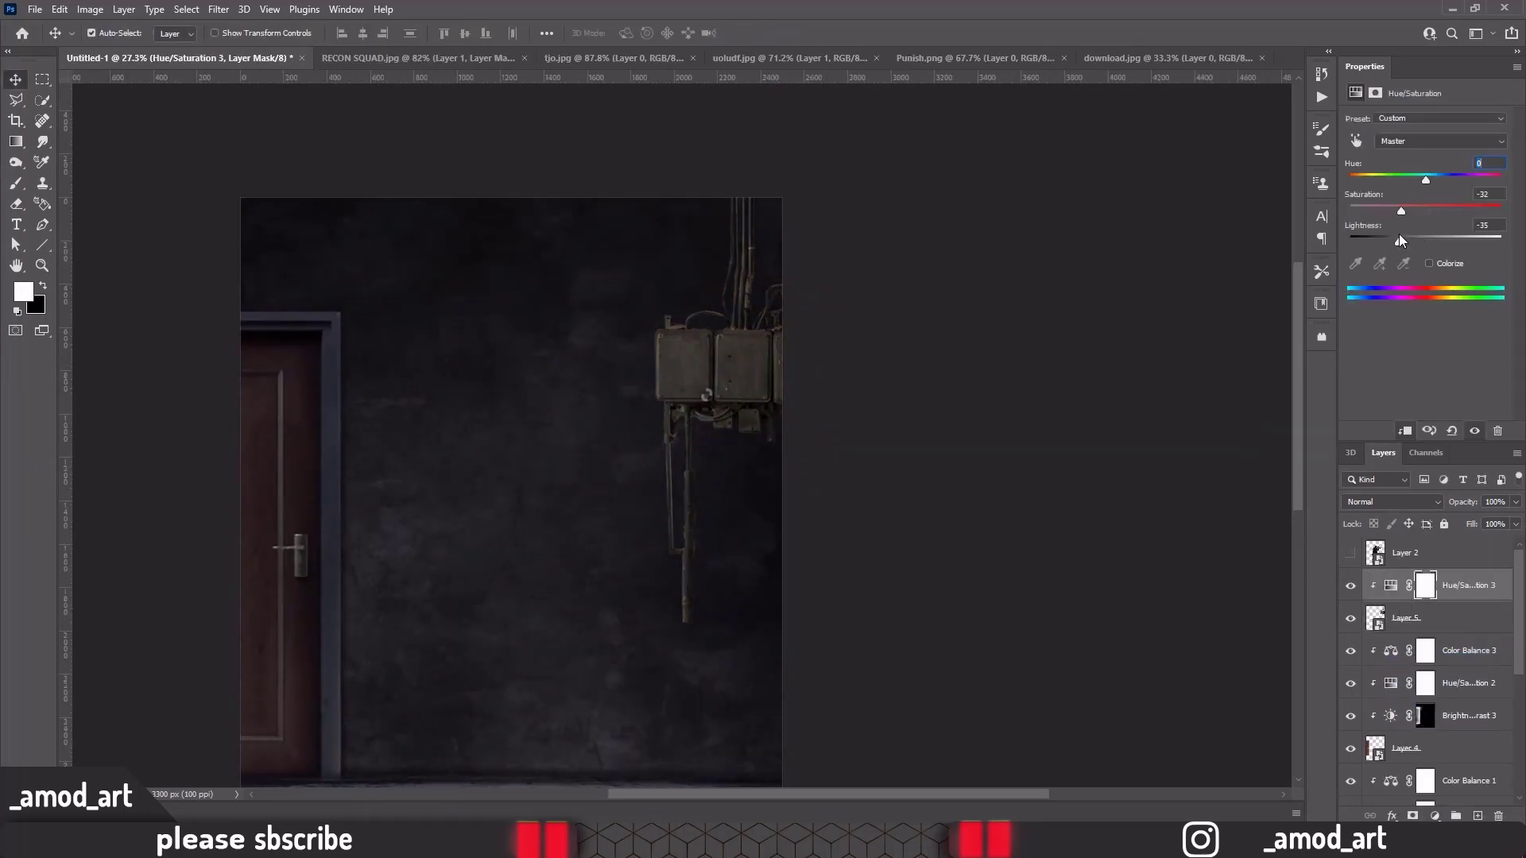
pyautogui.moveTo(1426, 157); pyautogui.dragTo(1391, 159)
# Invert the Brightness/Contrast mask and brush shading onto the boxes at 23% flow
pyautogui.hotkey('ctrl', 'i')
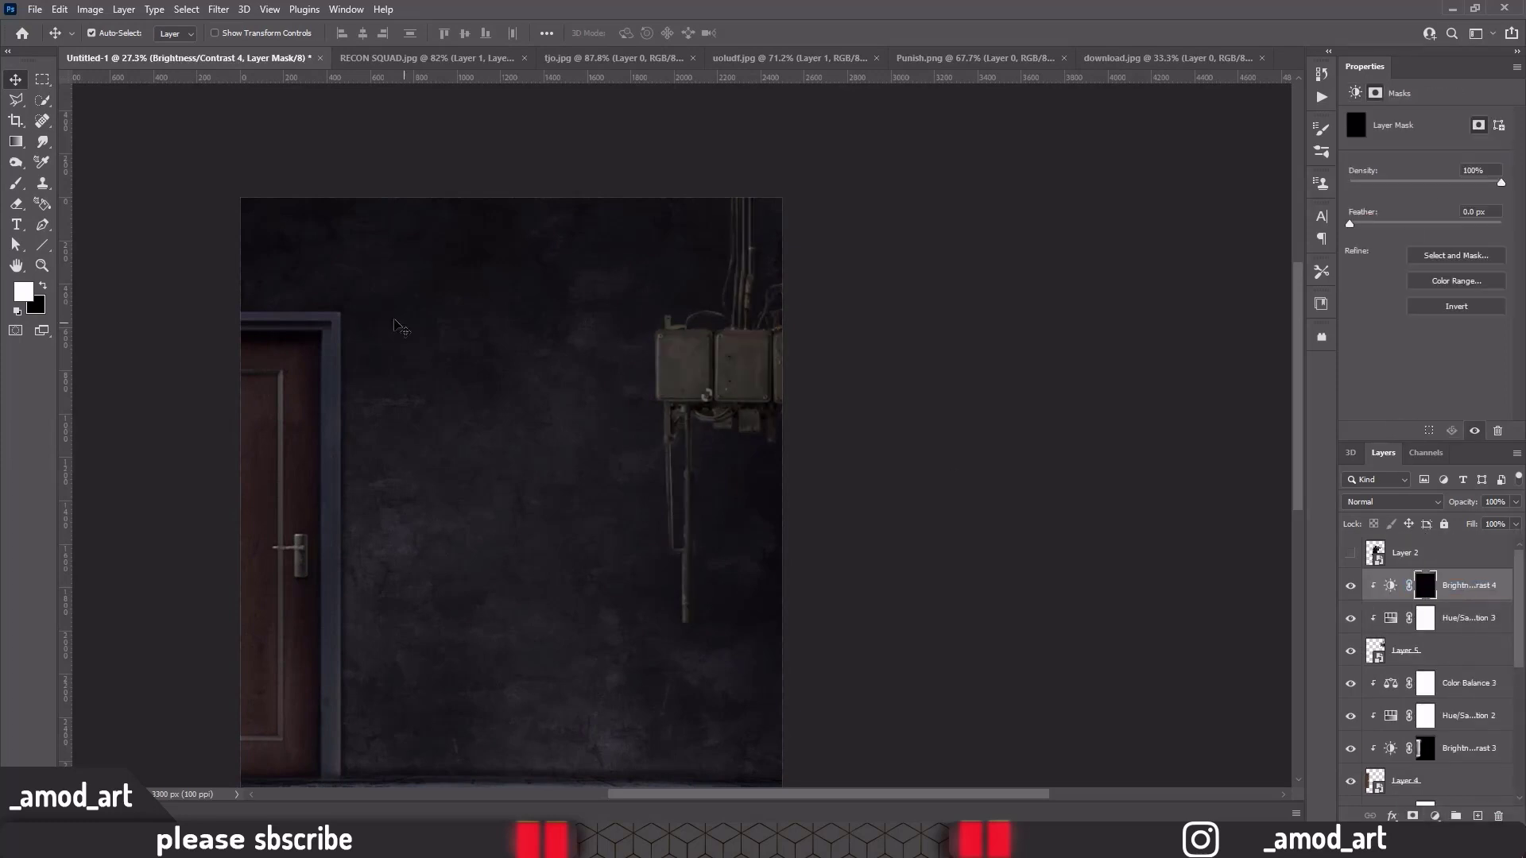
pyautogui.press('b')
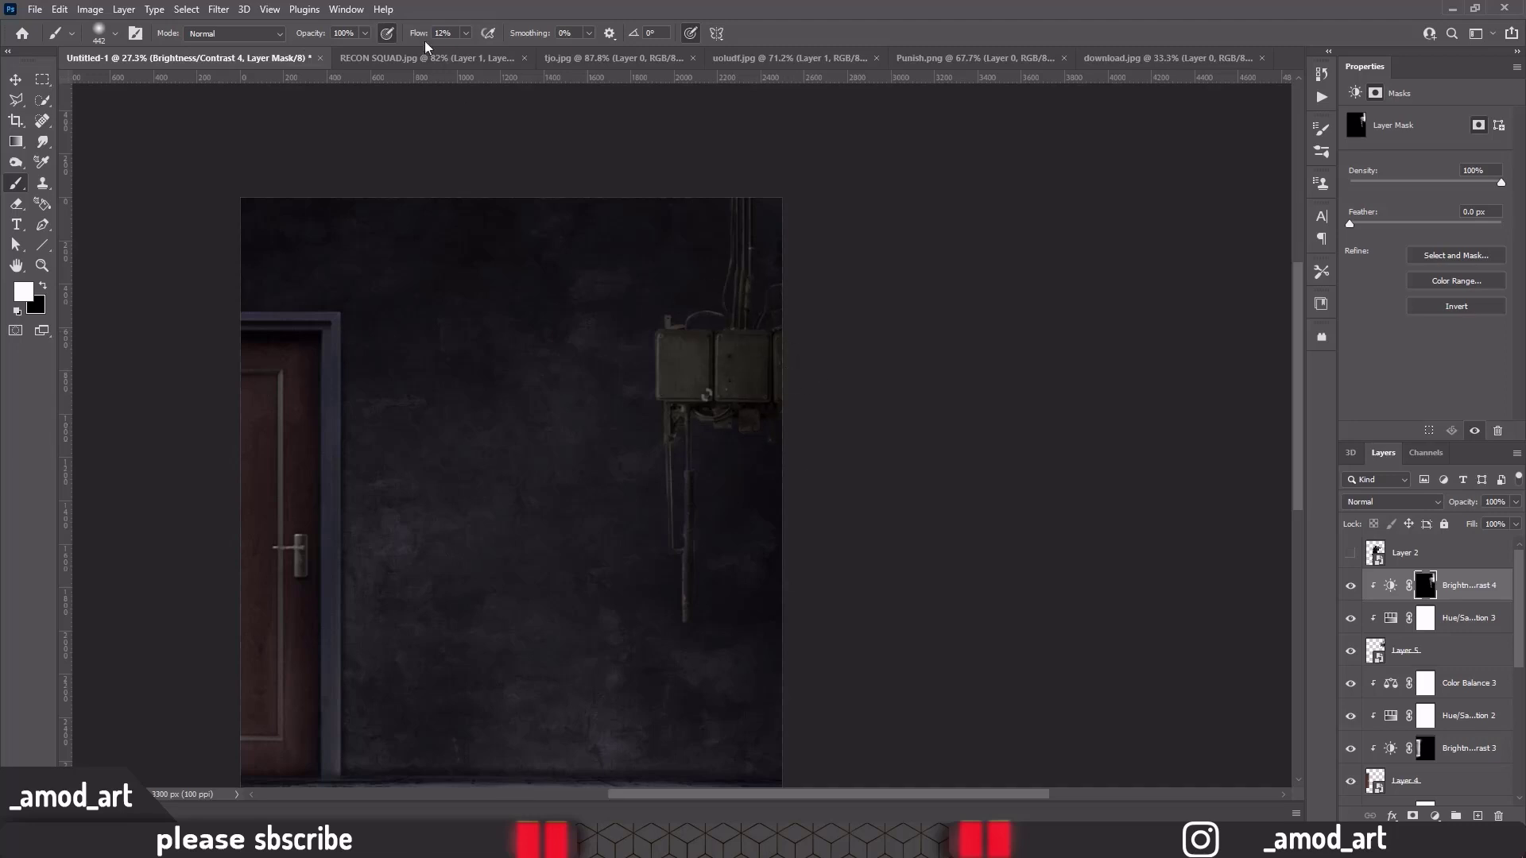
pyautogui.scroll(3, 765, 401)
pyautogui.moveTo(427, 37); pyautogui.dragTo(433, 37)
pyautogui.scroll(4, 693, 167)
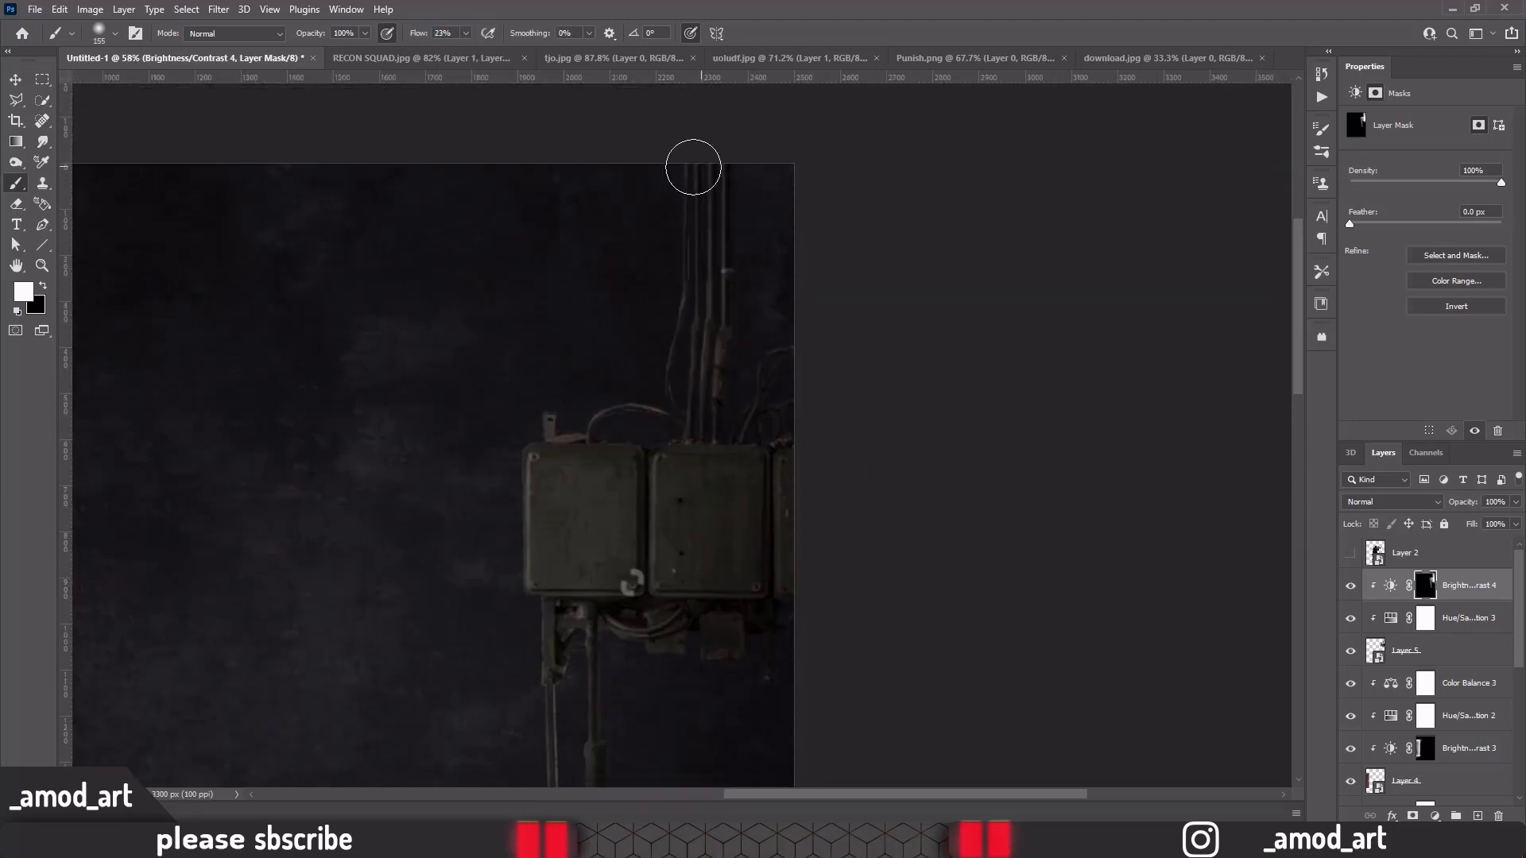
pyautogui.scroll(-5, 603, 467)
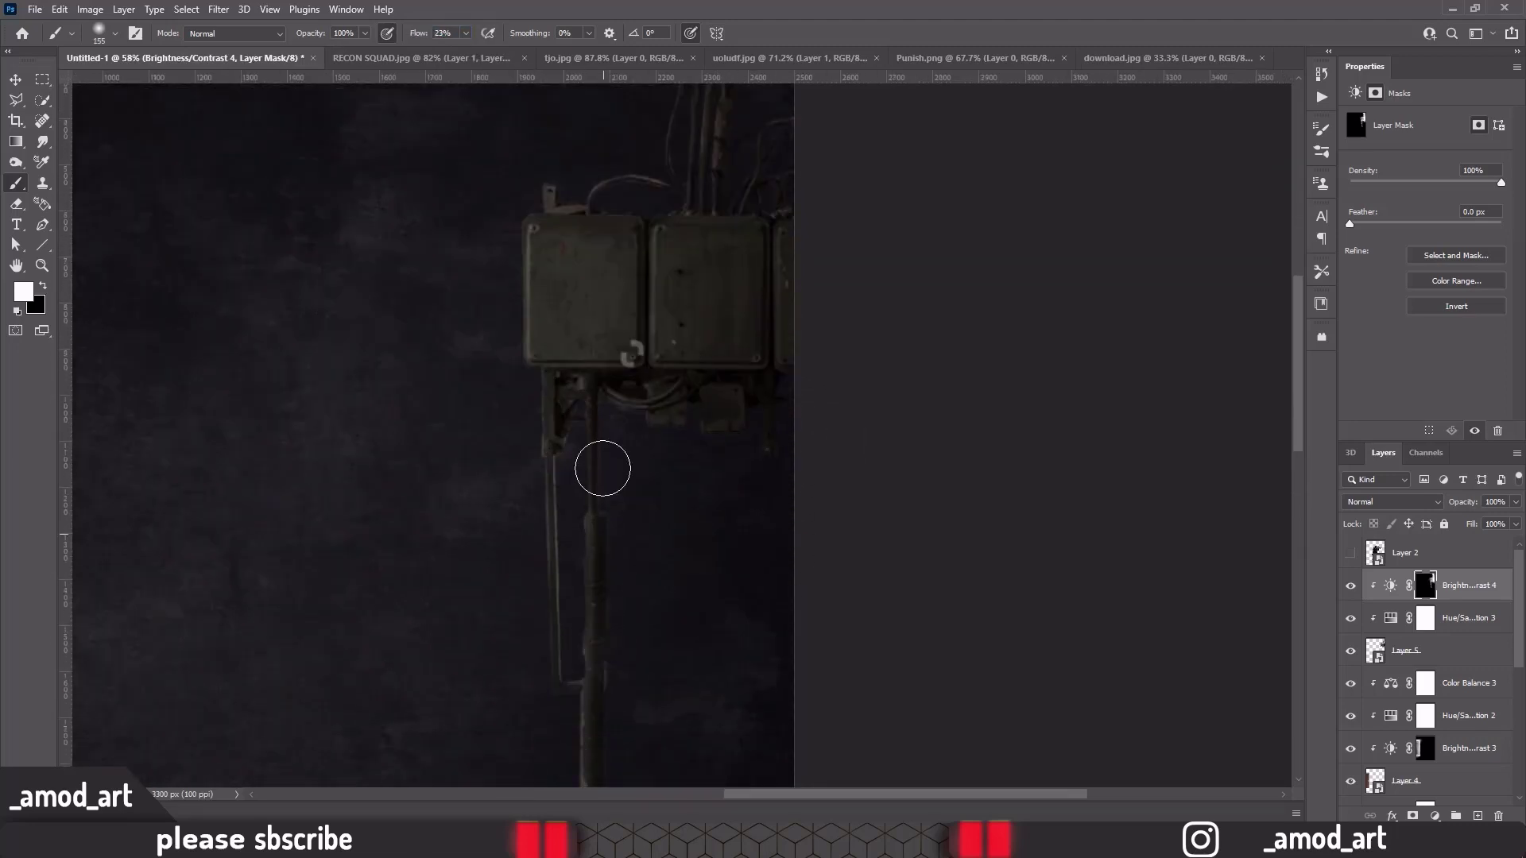
pyautogui.scroll(-3, 597, 447)
pyautogui.scroll(4, 596, 446)
pyautogui.moveTo(414, 33); pyautogui.dragTo(407, 33)
# Lasso a small area on the junction box with foreground and background colours swapped
pyautogui.rightClick(1406, 650)
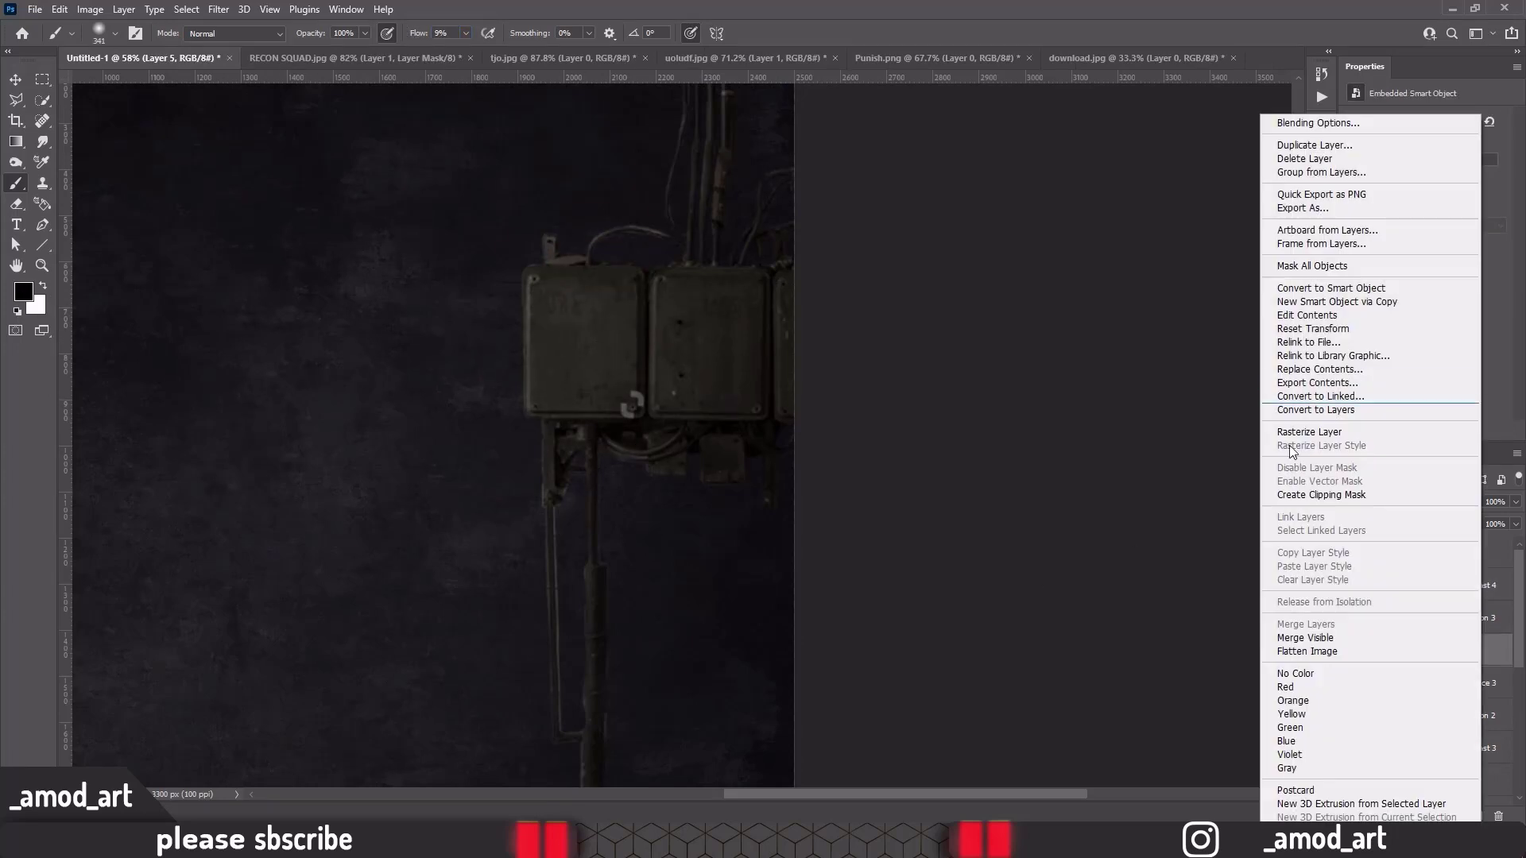
pyautogui.press('Escape')
pyautogui.press('l')
pyautogui.press('x')
pyautogui.scroll(3, 612, 406)
pyautogui.moveTo(640, 407); pyautogui.dragTo(608, 427)
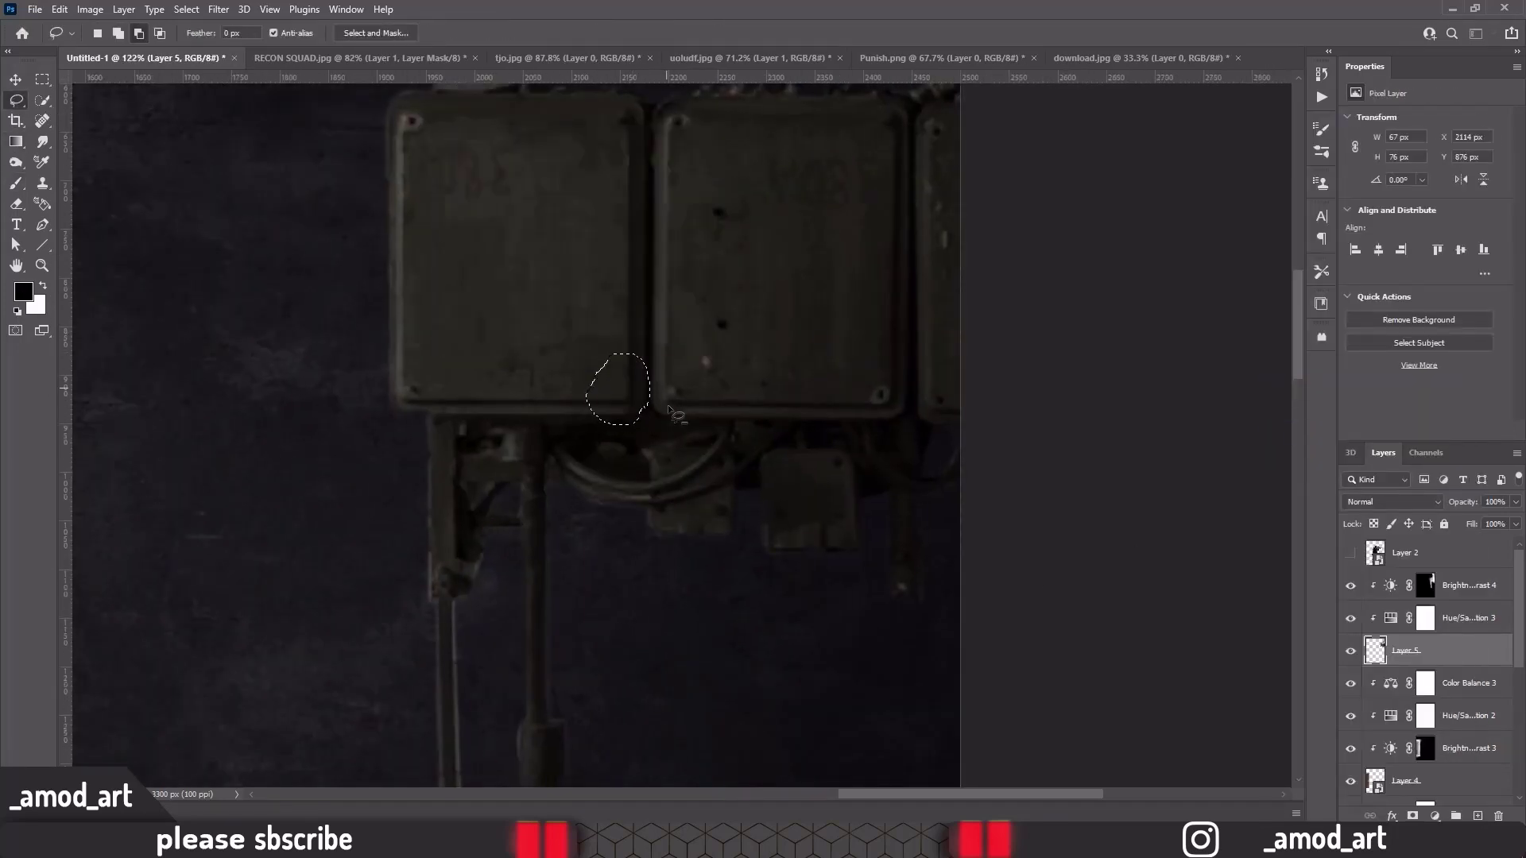
pyautogui.scroll(-5, 670, 413)
pyautogui.scroll(-3, 1430, 676)
# Clip the Exposure 1 layer, set exposure to -2.76, and invert its mask
pyautogui.click(1448, 692)
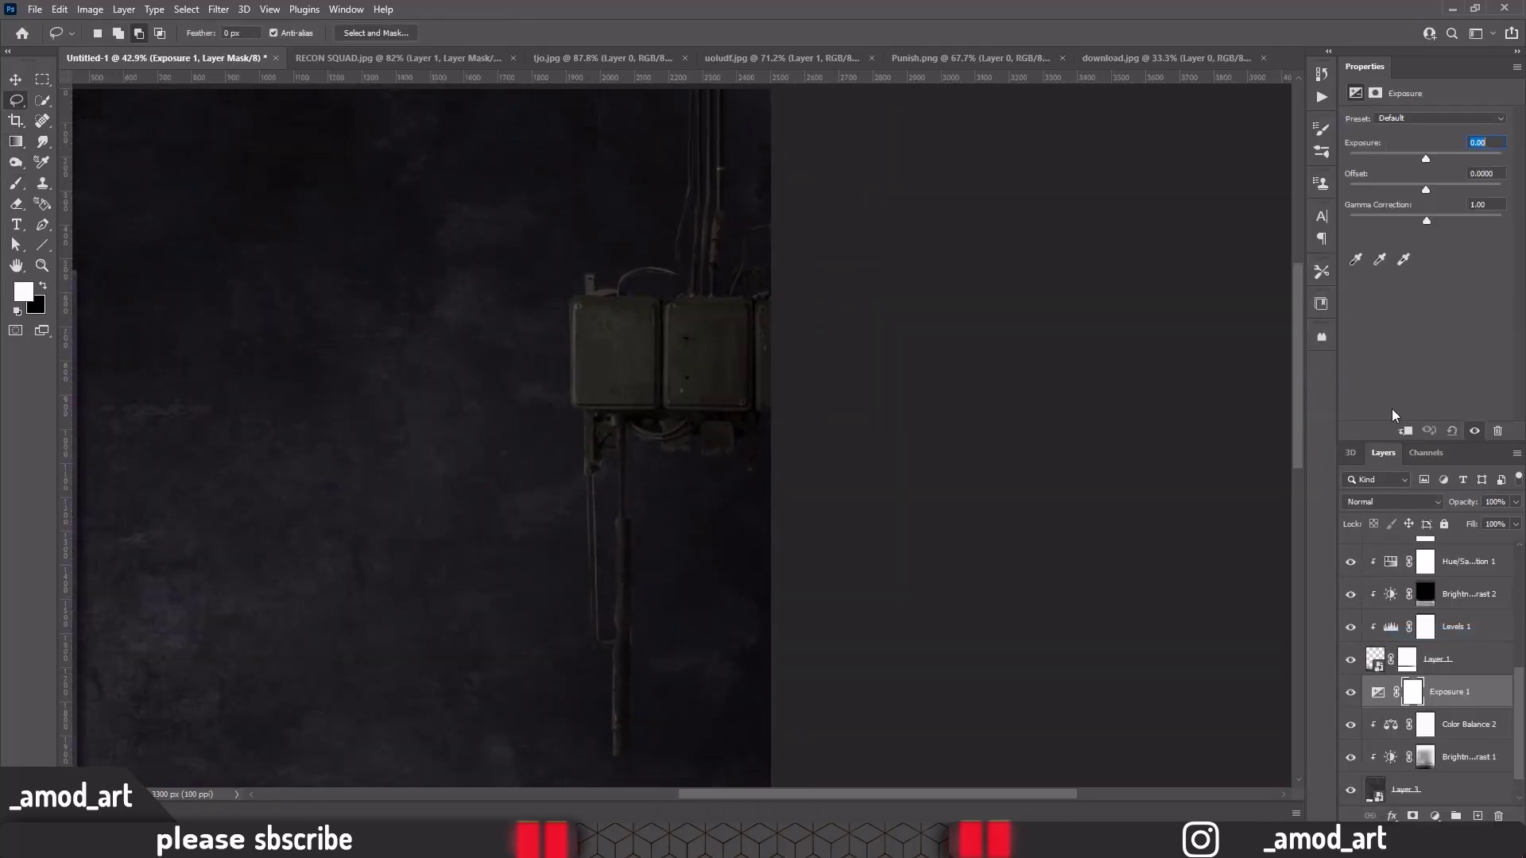
pyautogui.hotkey('ctrl', 'alt', 'g')
pyautogui.moveTo(1426, 158); pyautogui.dragTo(1396, 158)
pyautogui.hotkey('ctrl', 'i')
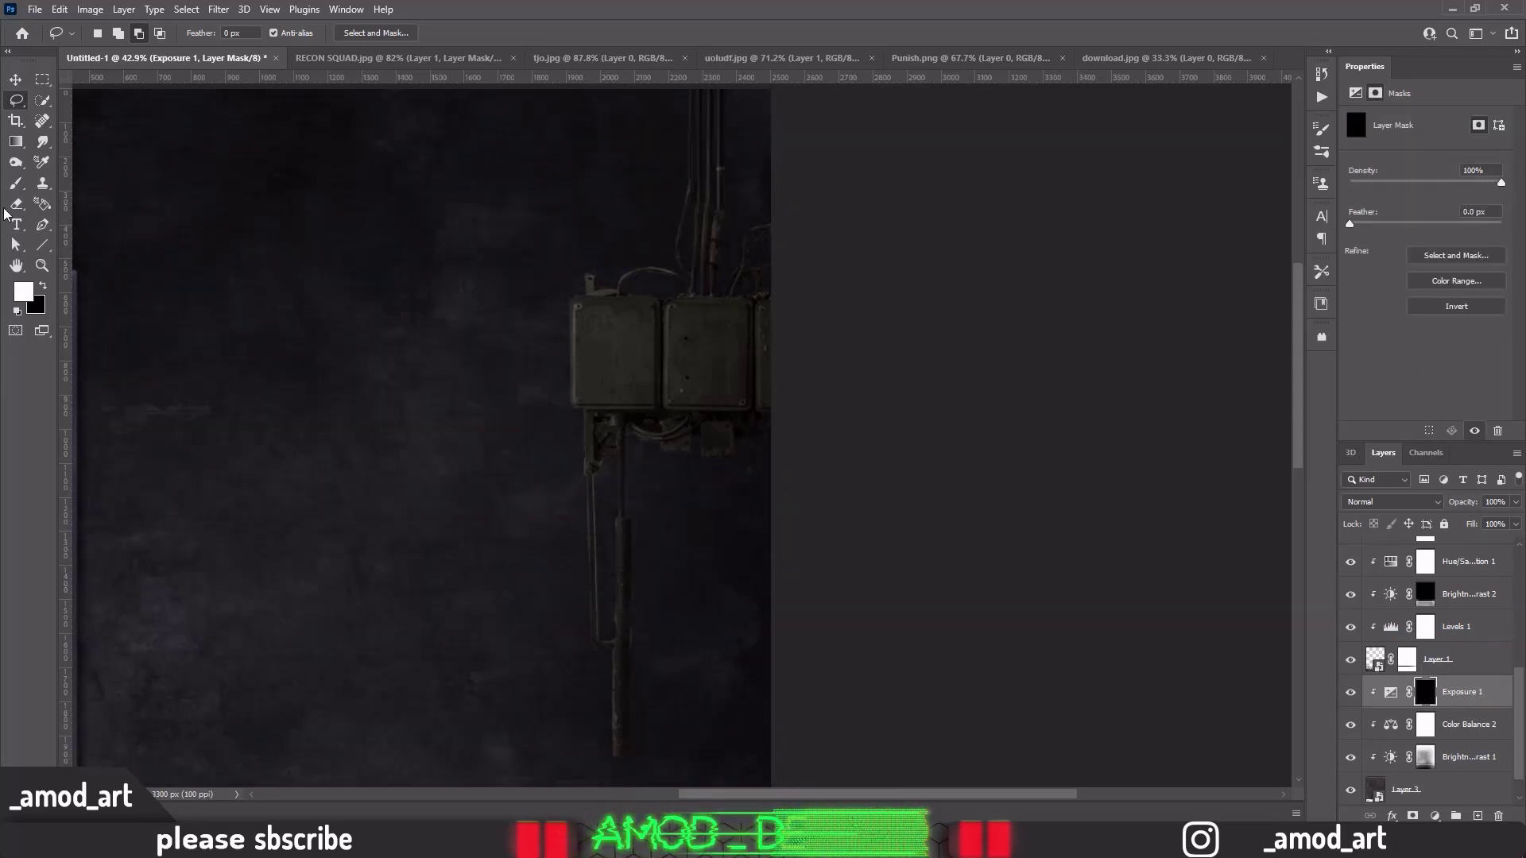
pyautogui.press('b')
# Brush shading into the Exposure mask with a larger soft brush, then target the brightness layer
pyautogui.scroll(3, 772, 302)
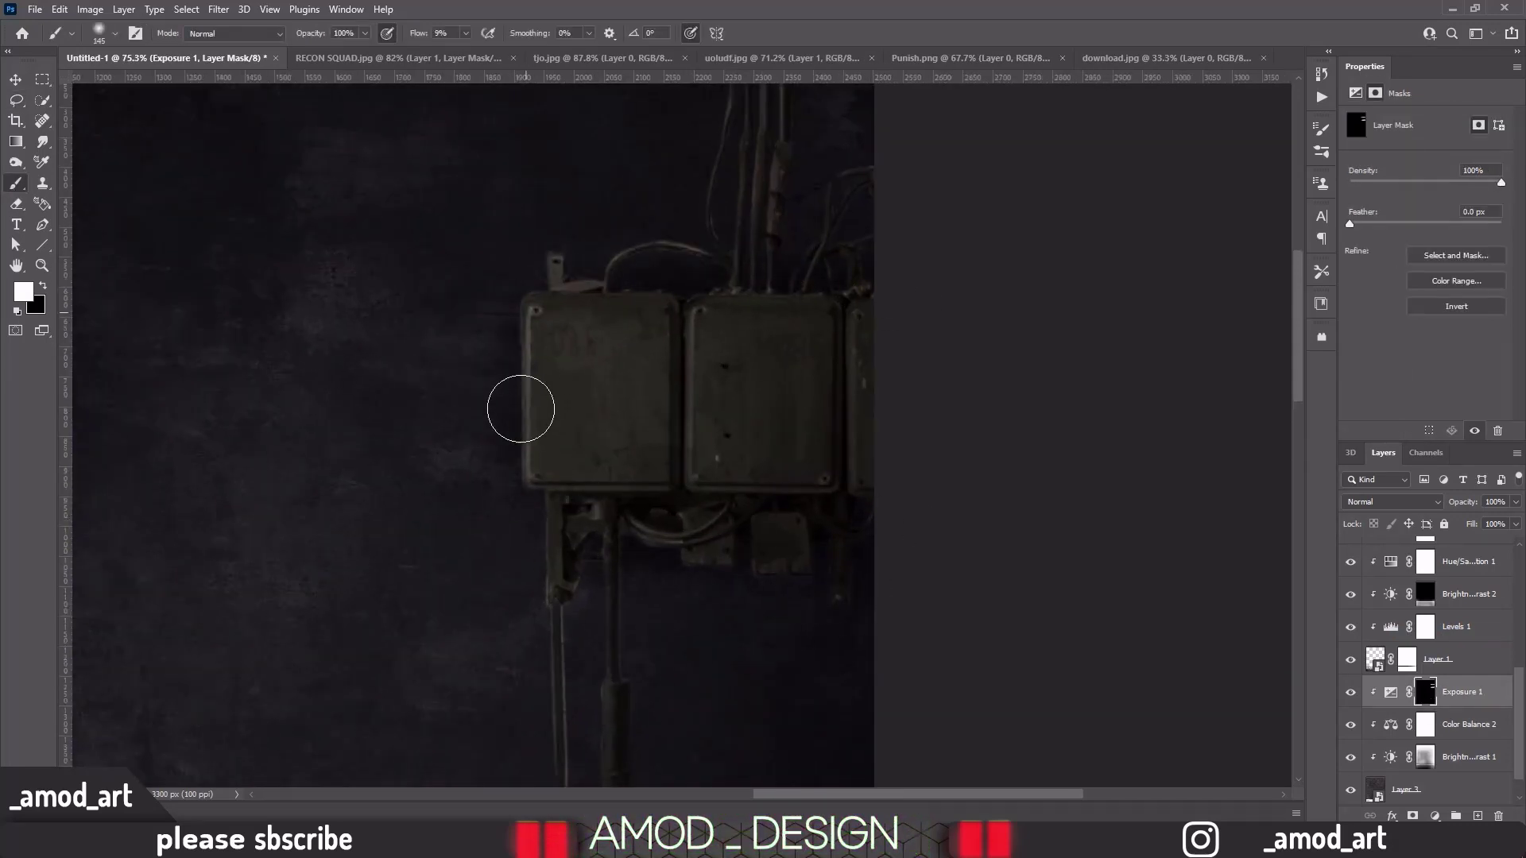
pyautogui.scroll(2, 713, 310)
pyautogui.scroll(2, 750, 347)
pyautogui.scroll(3, 744, 211)
pyautogui.scroll(1, 844, 483)
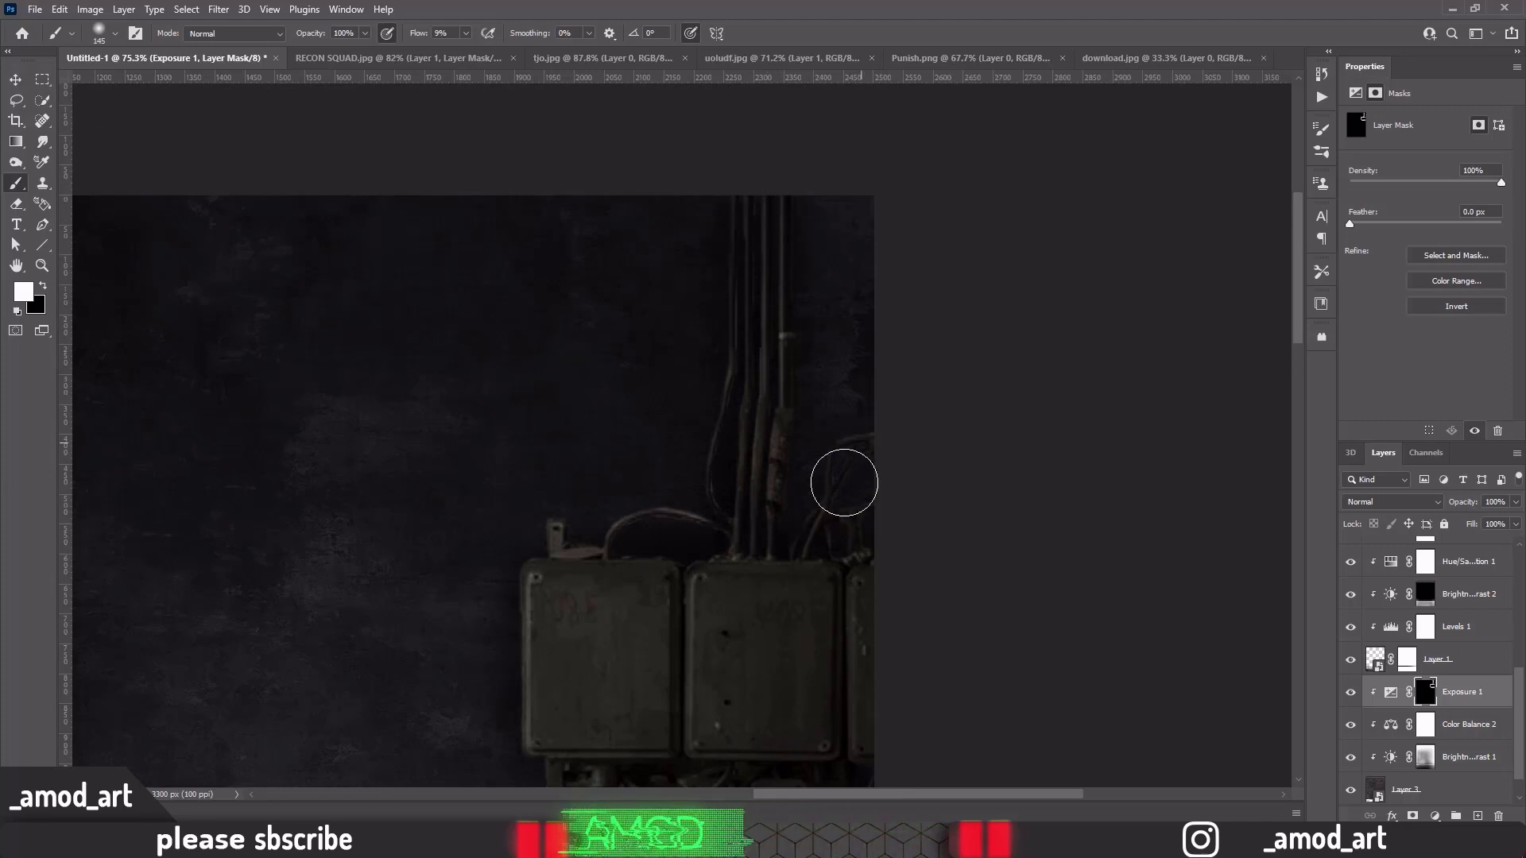
pyautogui.scroll(-2, 545, 569)
pyautogui.scroll(-11, 599, 435)
pyautogui.scroll(-3, 609, 558)
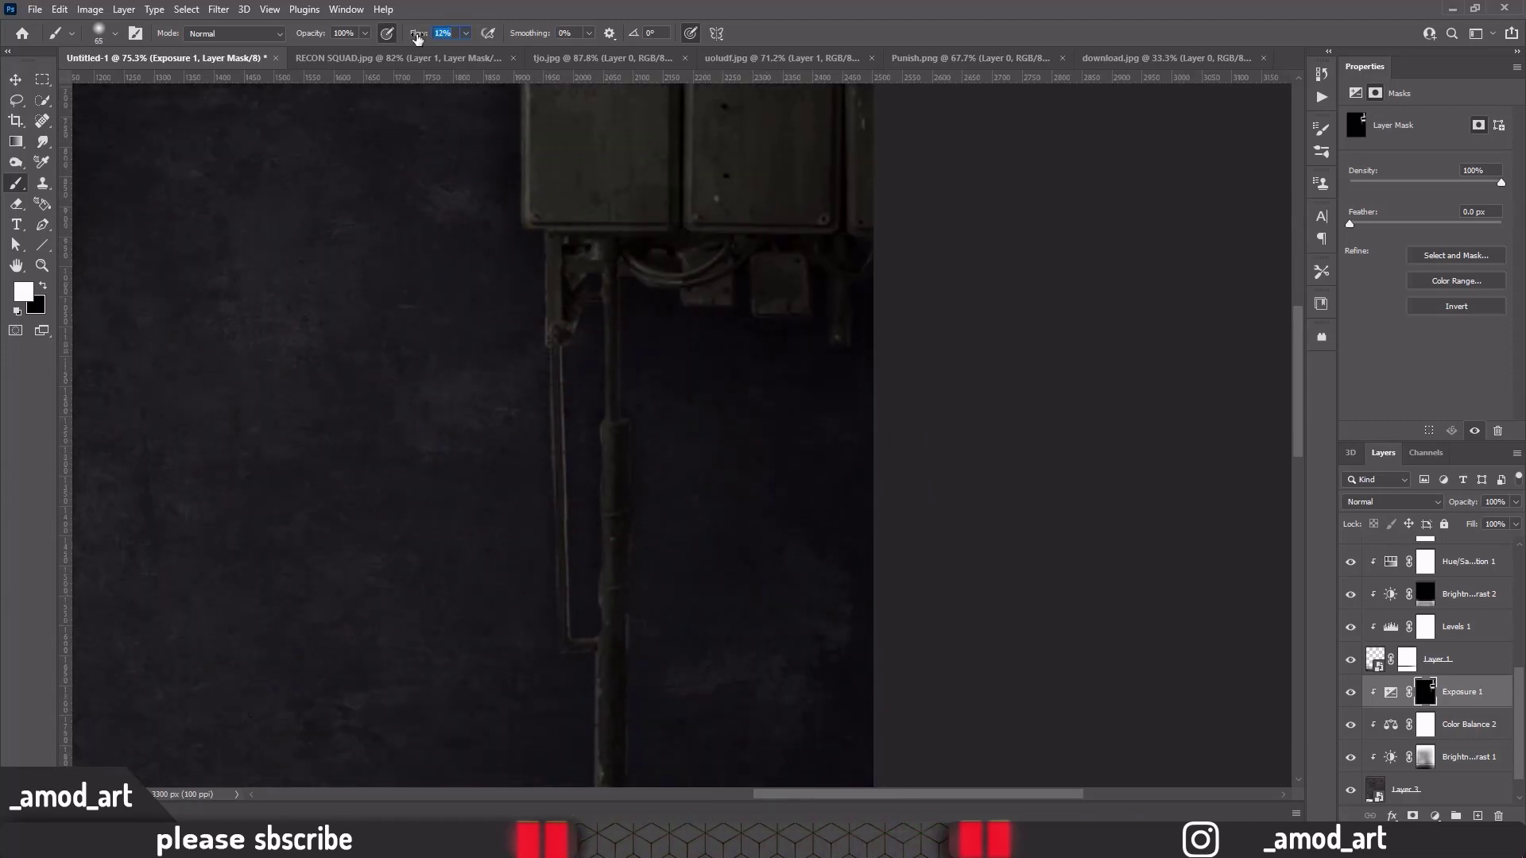
pyautogui.scroll(-2, 630, 460)
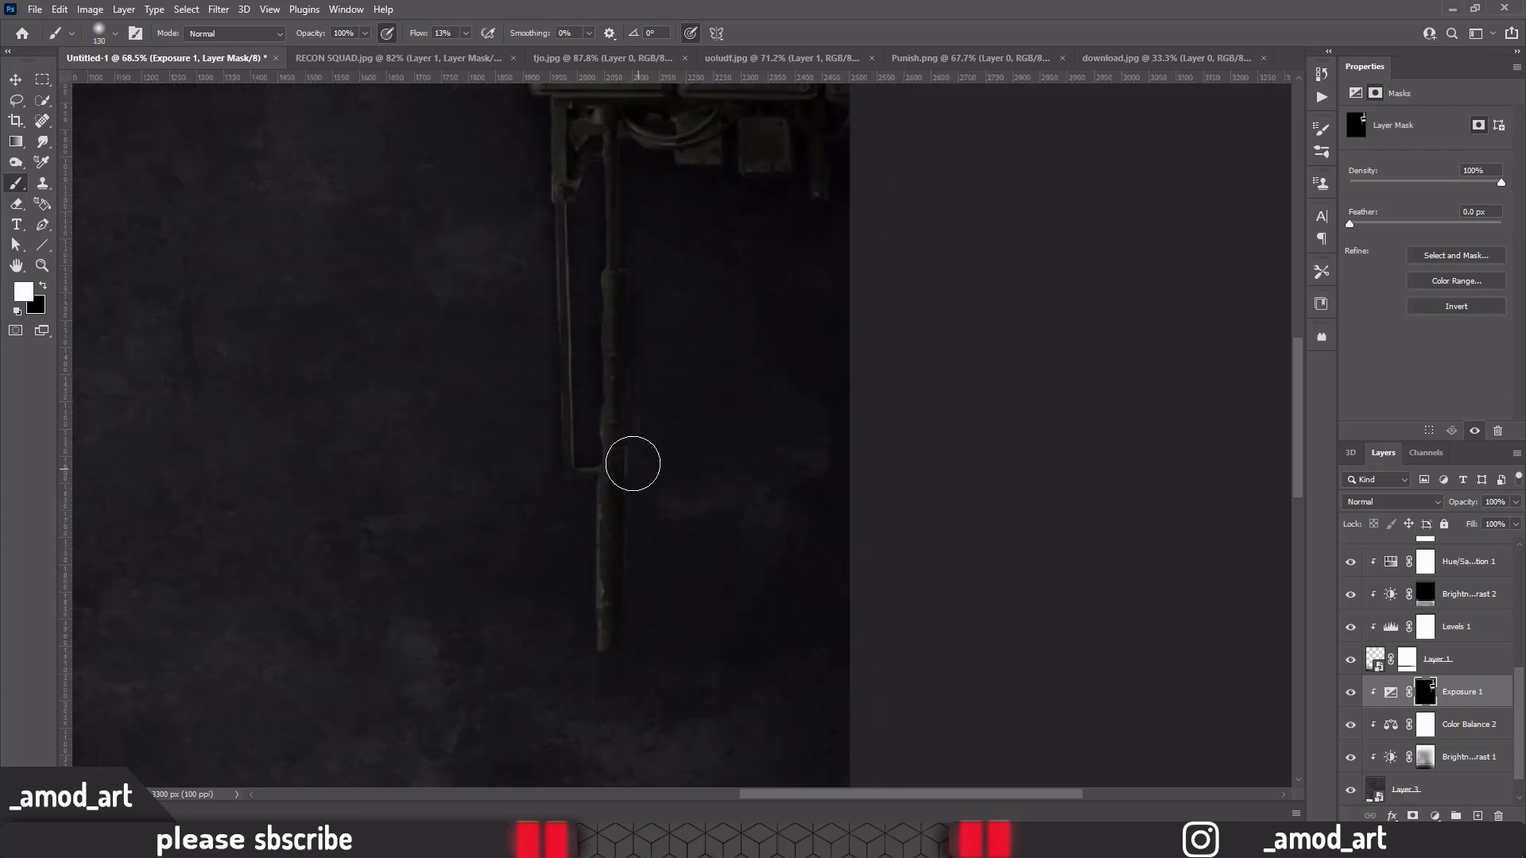
pyautogui.scroll(2, 614, 385)
pyautogui.scroll(4, 652, 196)
pyautogui.press(']')
pyautogui.press(']')
pyautogui.press(']')
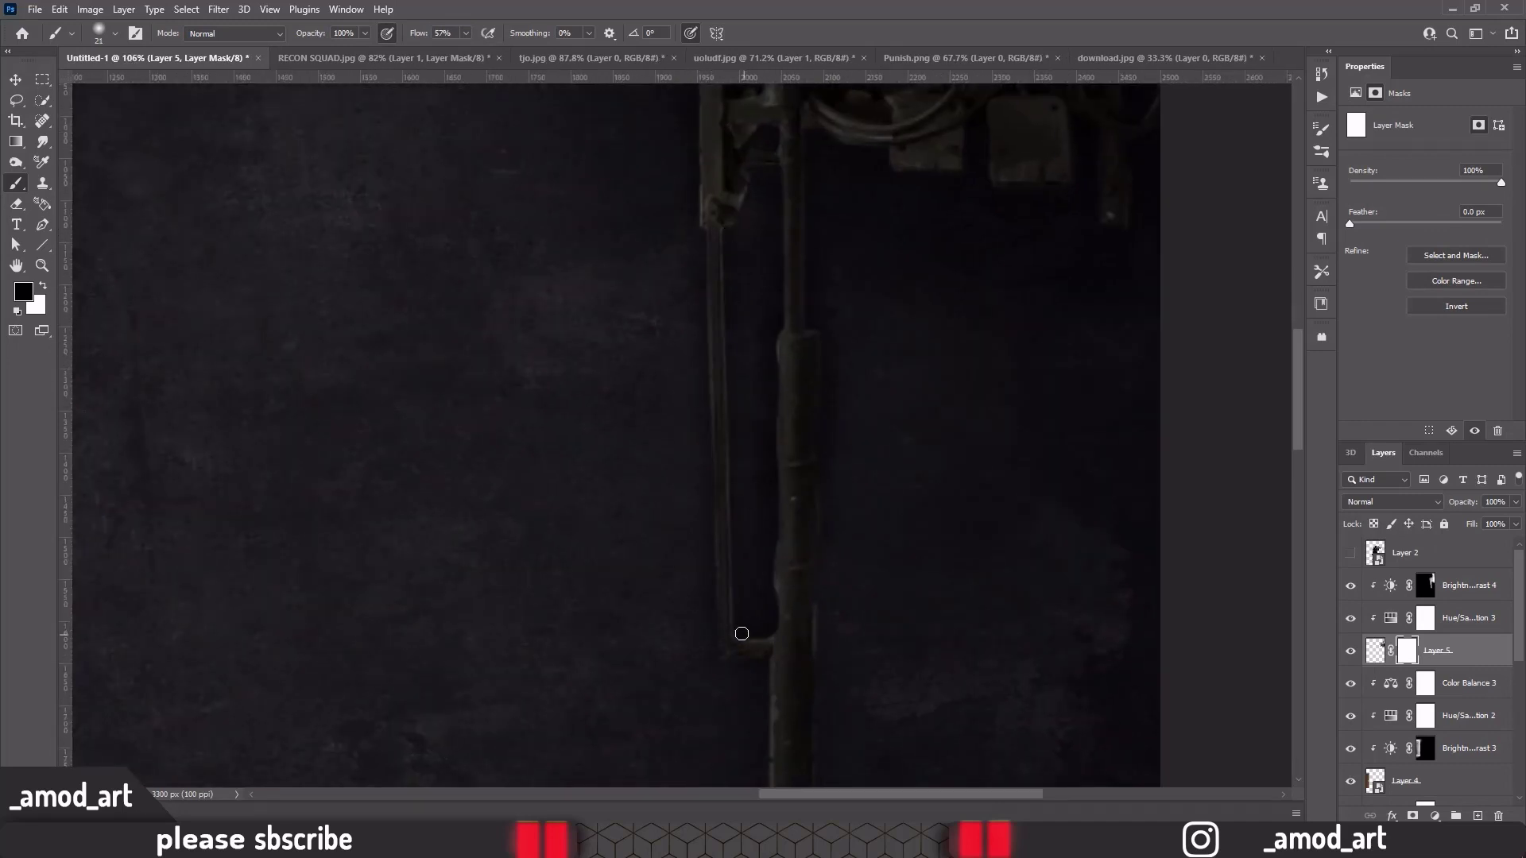
pyautogui.scroll(-2, 704, 234)
pyautogui.scroll(-3, 791, 556)
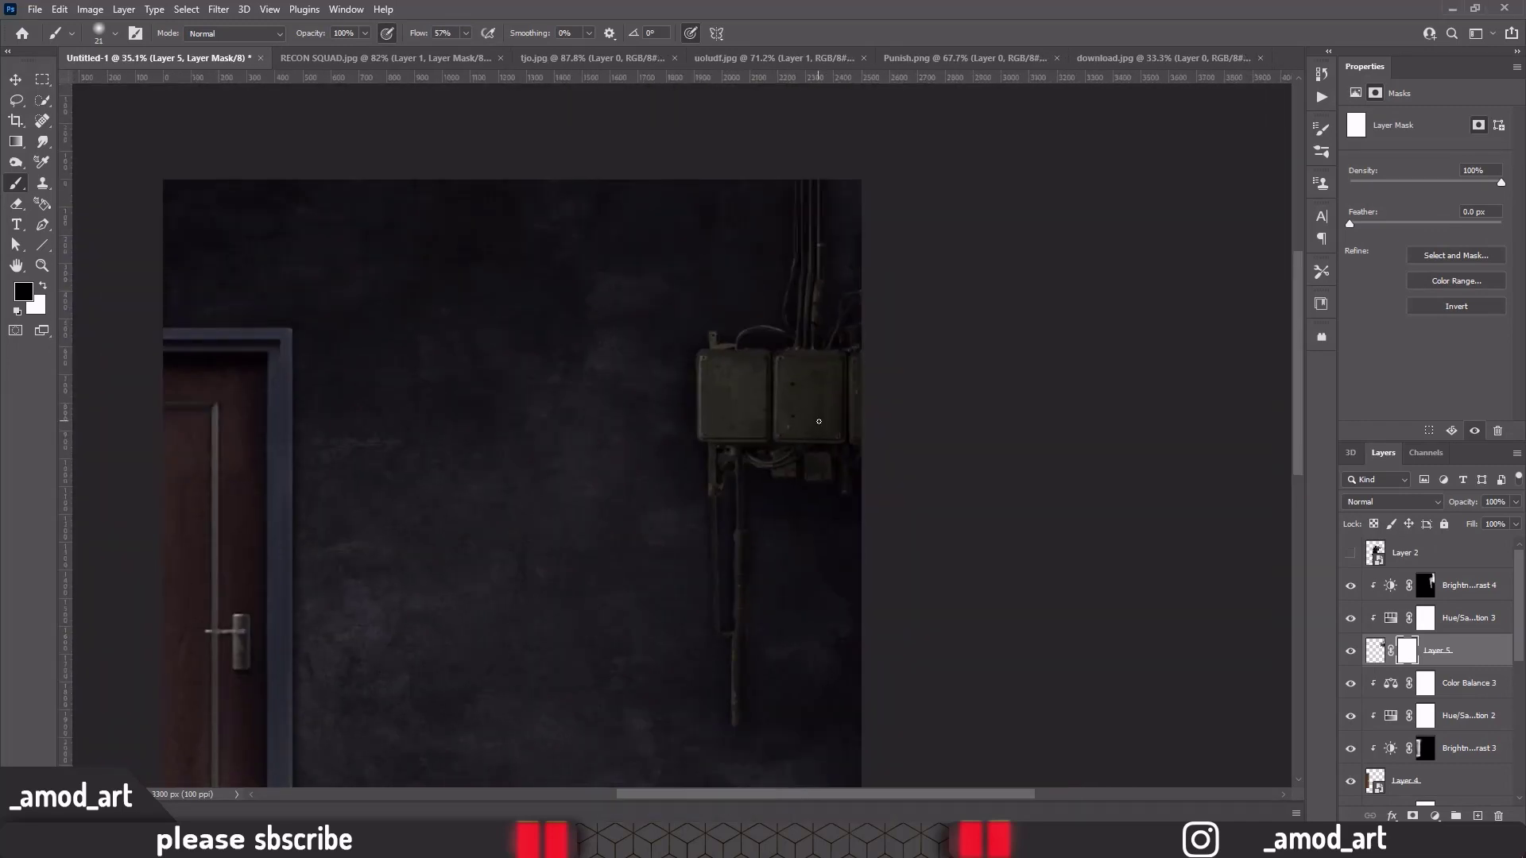
pyautogui.click(1390, 585)
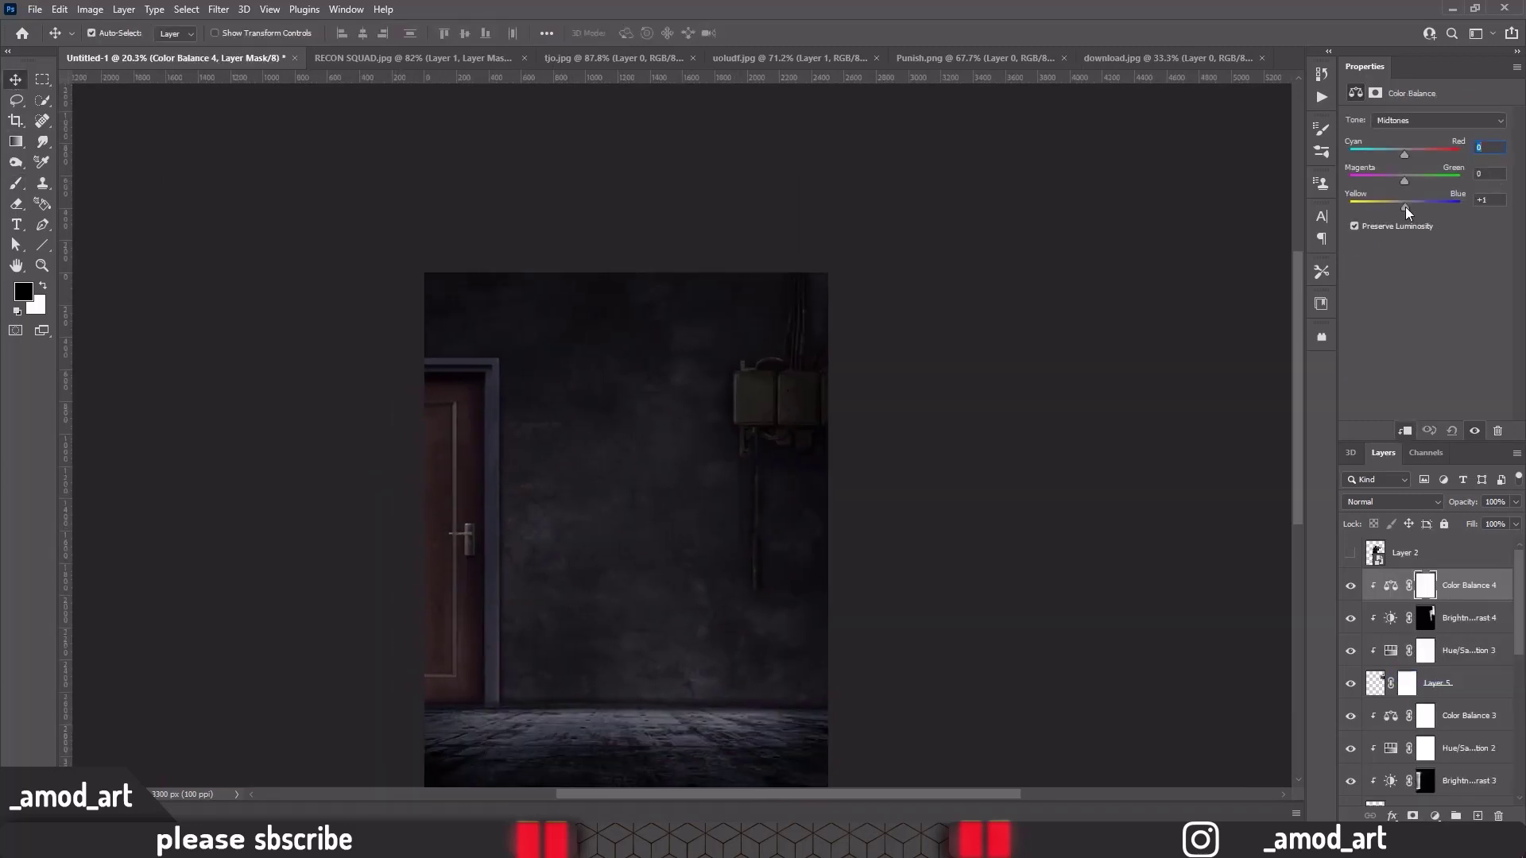
# Bring the pipe in from uoludf.jpg, then scale, rotate and warp it across the wall top
pyautogui.click(794, 58)
pyautogui.moveTo(572, 355); pyautogui.dragTo(680, 417)
pyautogui.hotkey('ctrl', 't')
pyautogui.moveTo(861, 268)
pyautogui.mouseDown()
pyautogui.moveTo(818, 181)
pyautogui.moveTo(364, 426)
pyautogui.mouseUp()
pyautogui.moveTo(852, 318); pyautogui.dragTo(896, 325)
pyautogui.scroll(2, 592, 304)
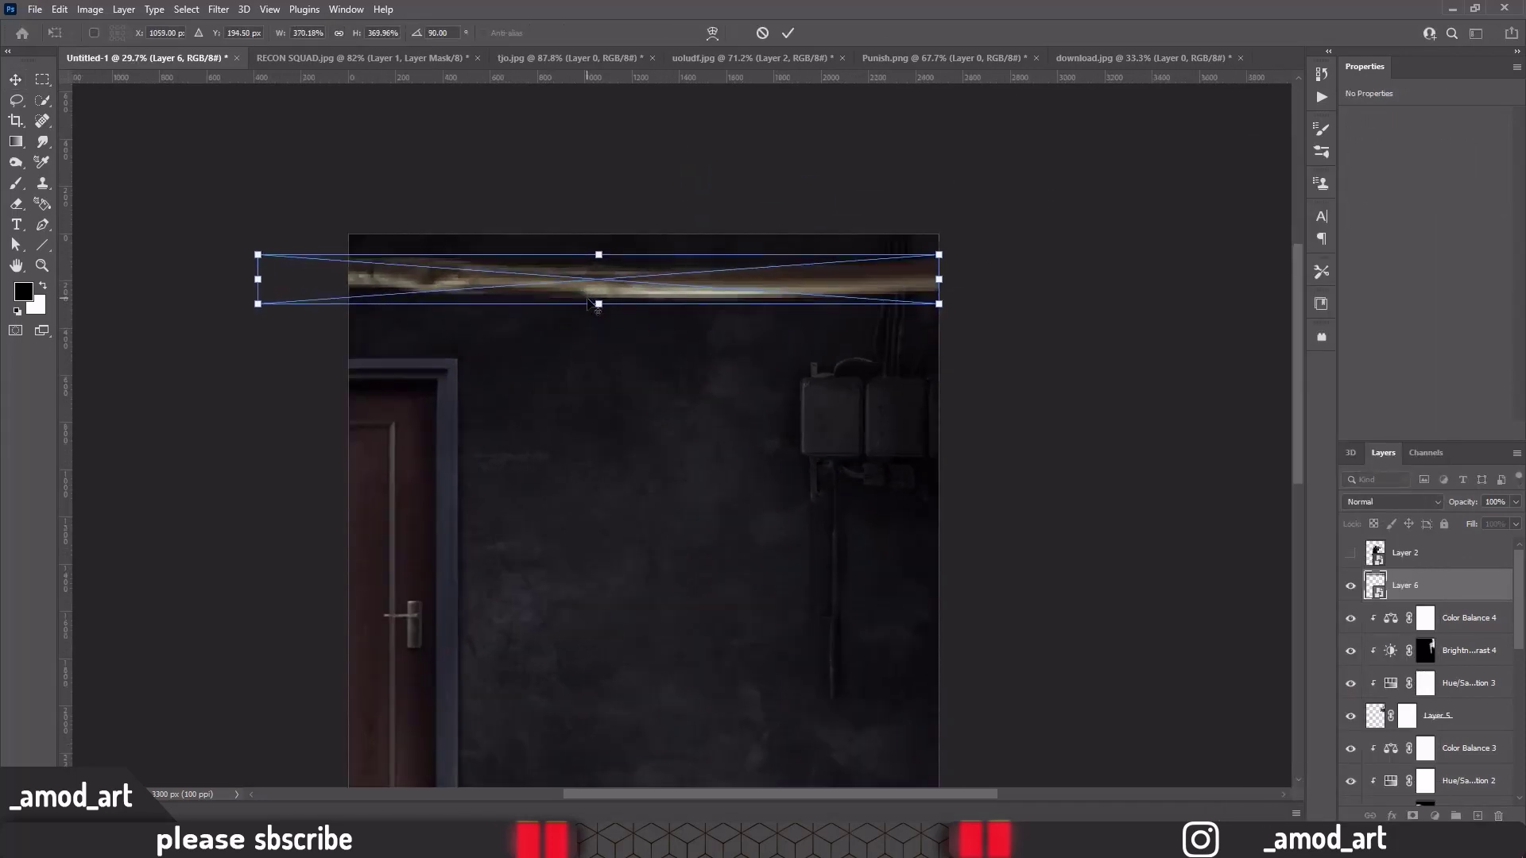
pyautogui.click(712, 32)
pyautogui.moveTo(712, 255); pyautogui.dragTo(713, 250)
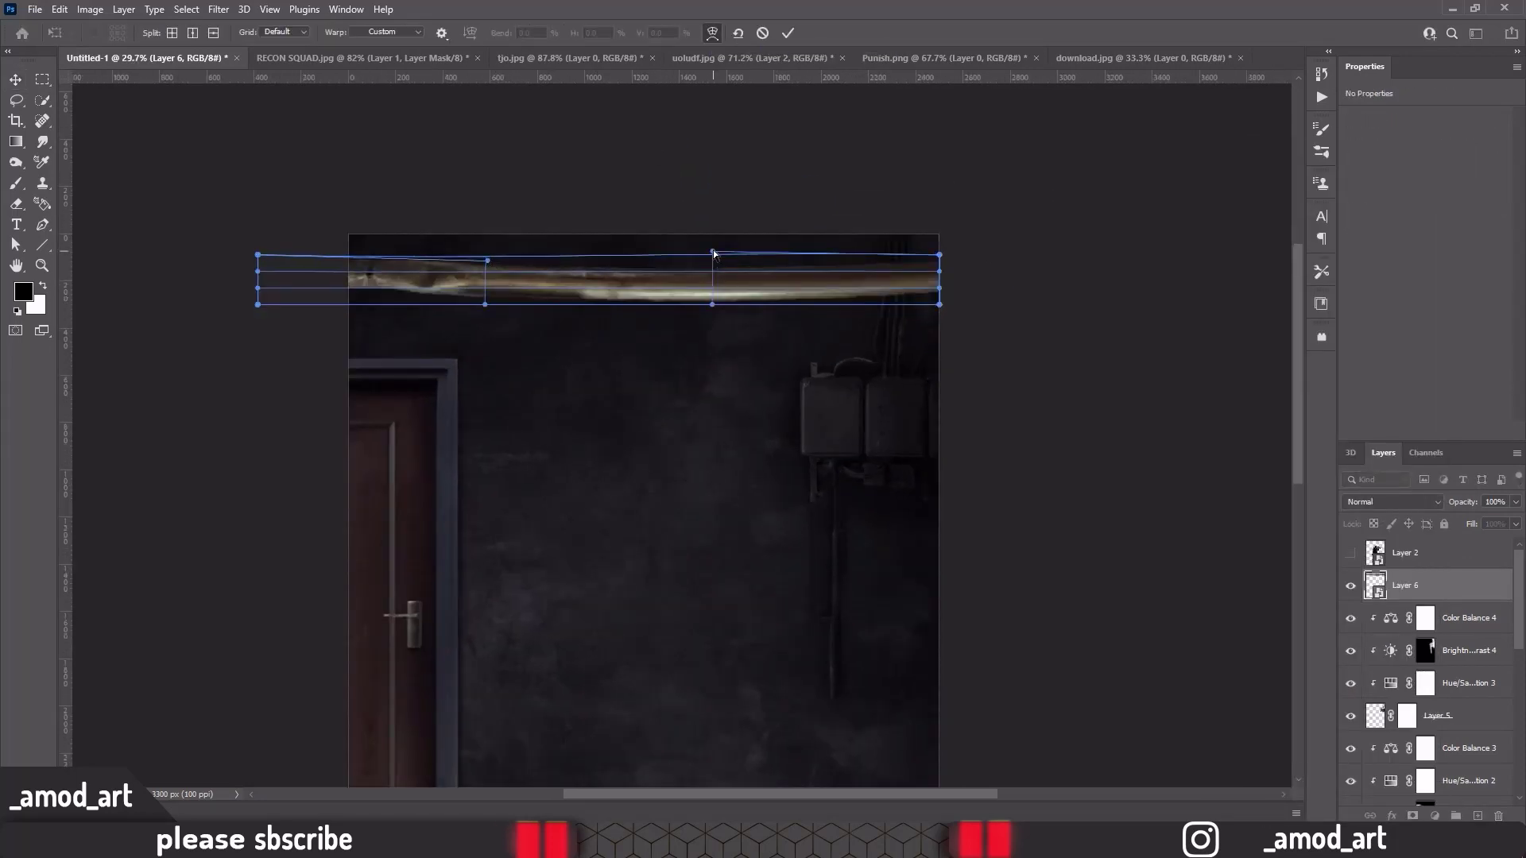
pyautogui.press('Return')
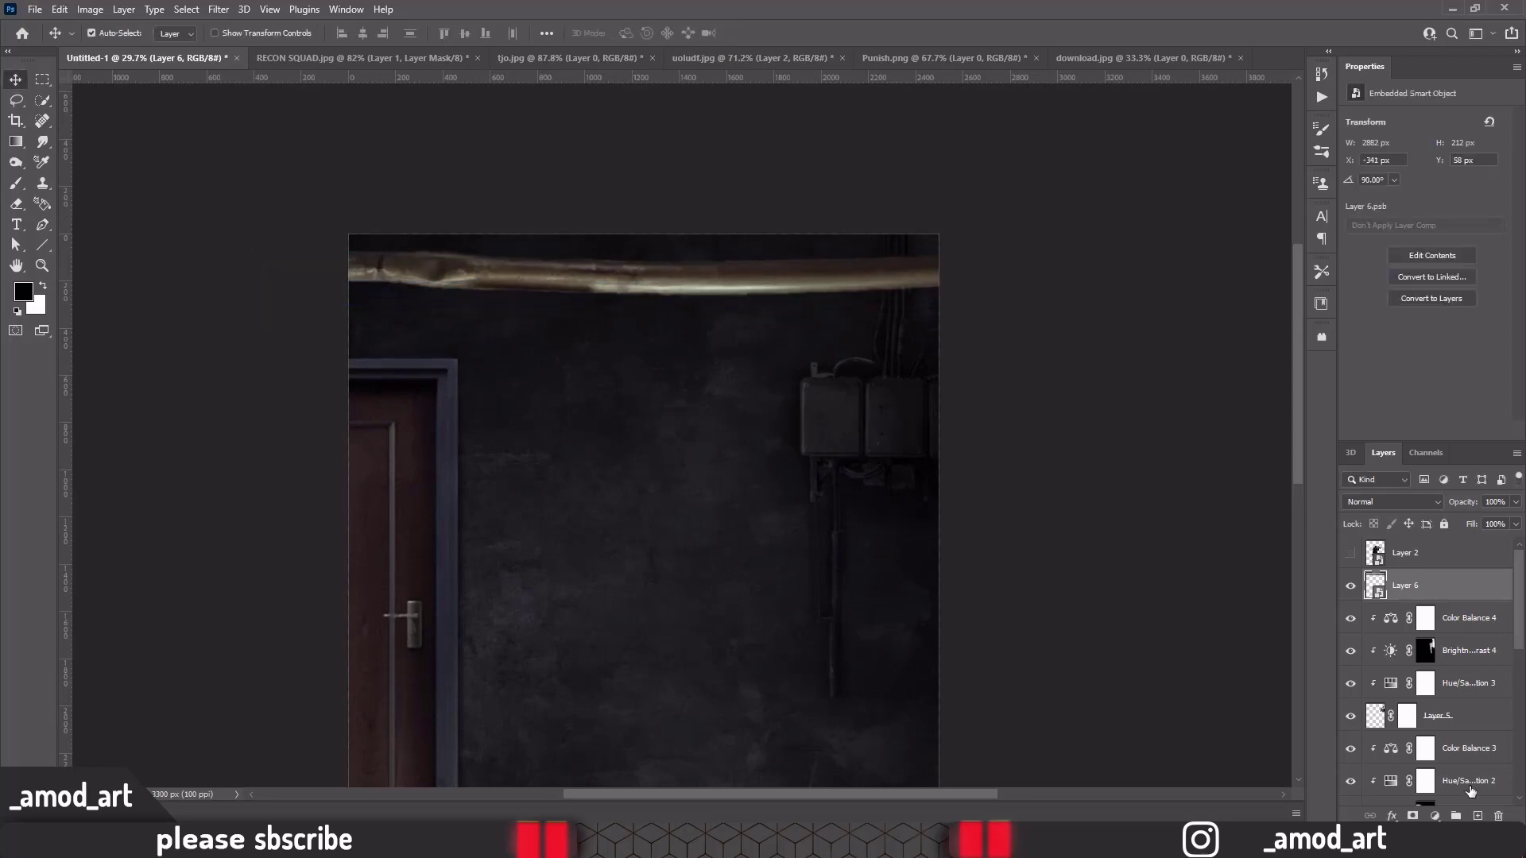
# Add clipped Levels and Hue/Saturation layers to the pipe, lowering lightness
pyautogui.click(1435, 816)
pyautogui.click(1430, 613)
pyautogui.click(1405, 430)
pyautogui.click(1434, 816)
pyautogui.click(1430, 688)
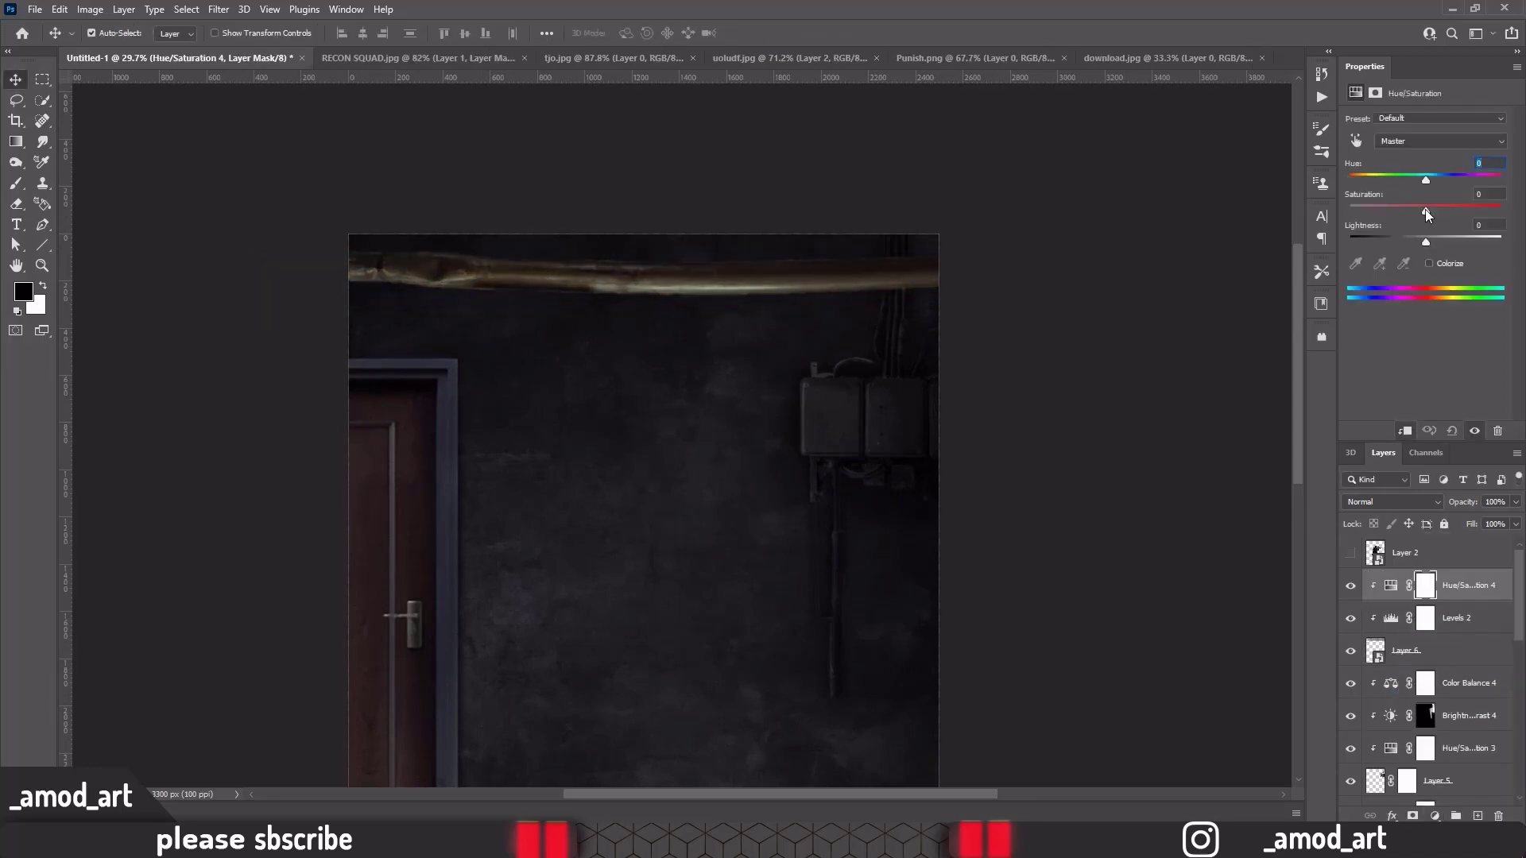
pyautogui.moveTo(1387, 238); pyautogui.dragTo(1381, 240)
# Invert the Hue/Saturation mask and paint white at low flow to darken the pipe's highlight
pyautogui.click(1376, 93)
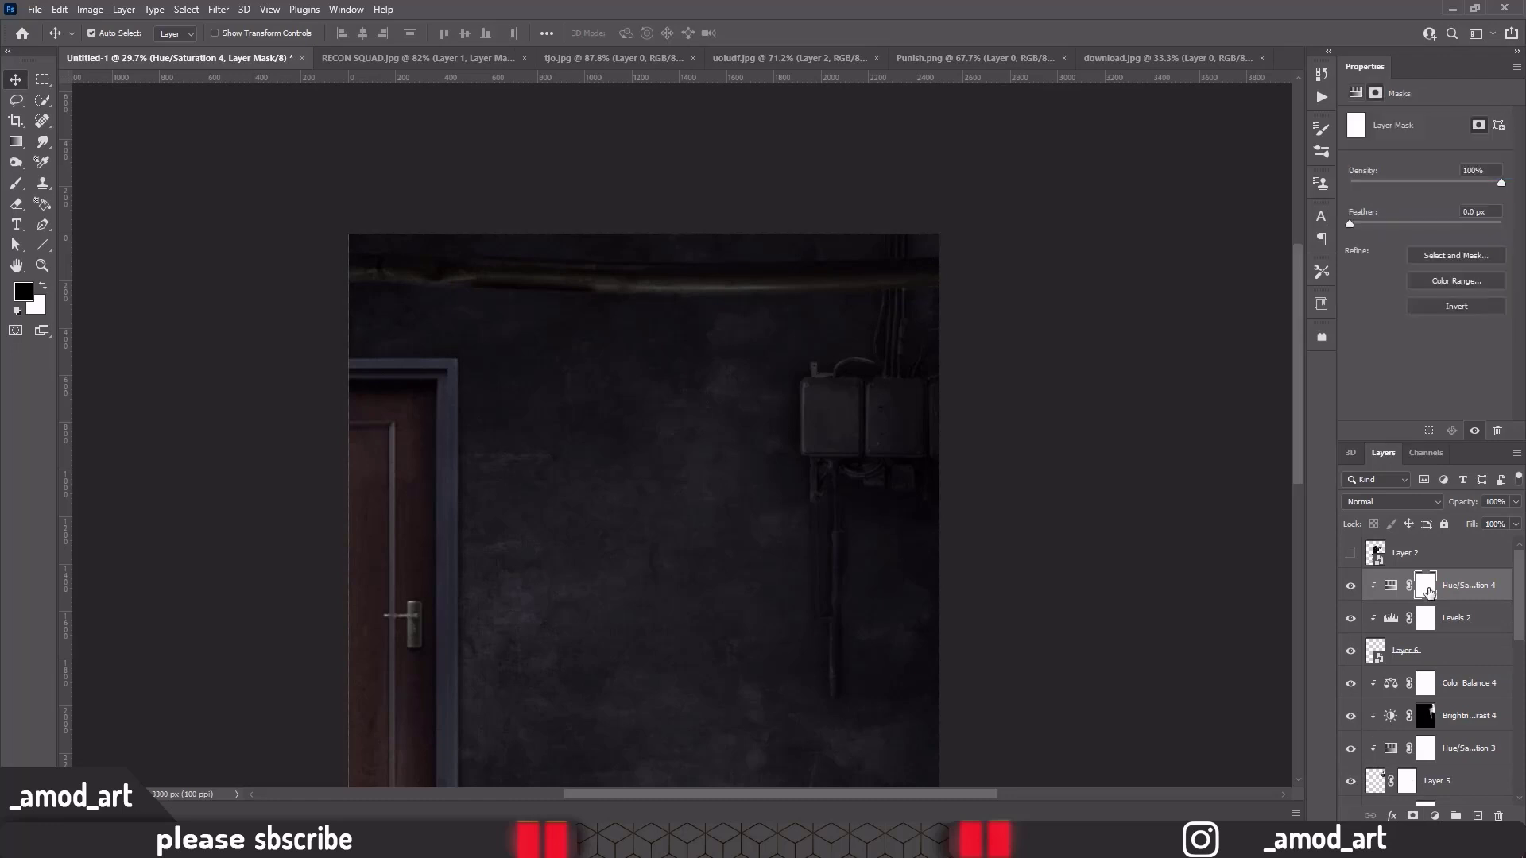
pyautogui.hotkey('ctrl', 'i')
pyautogui.press('b')
pyautogui.press('x')
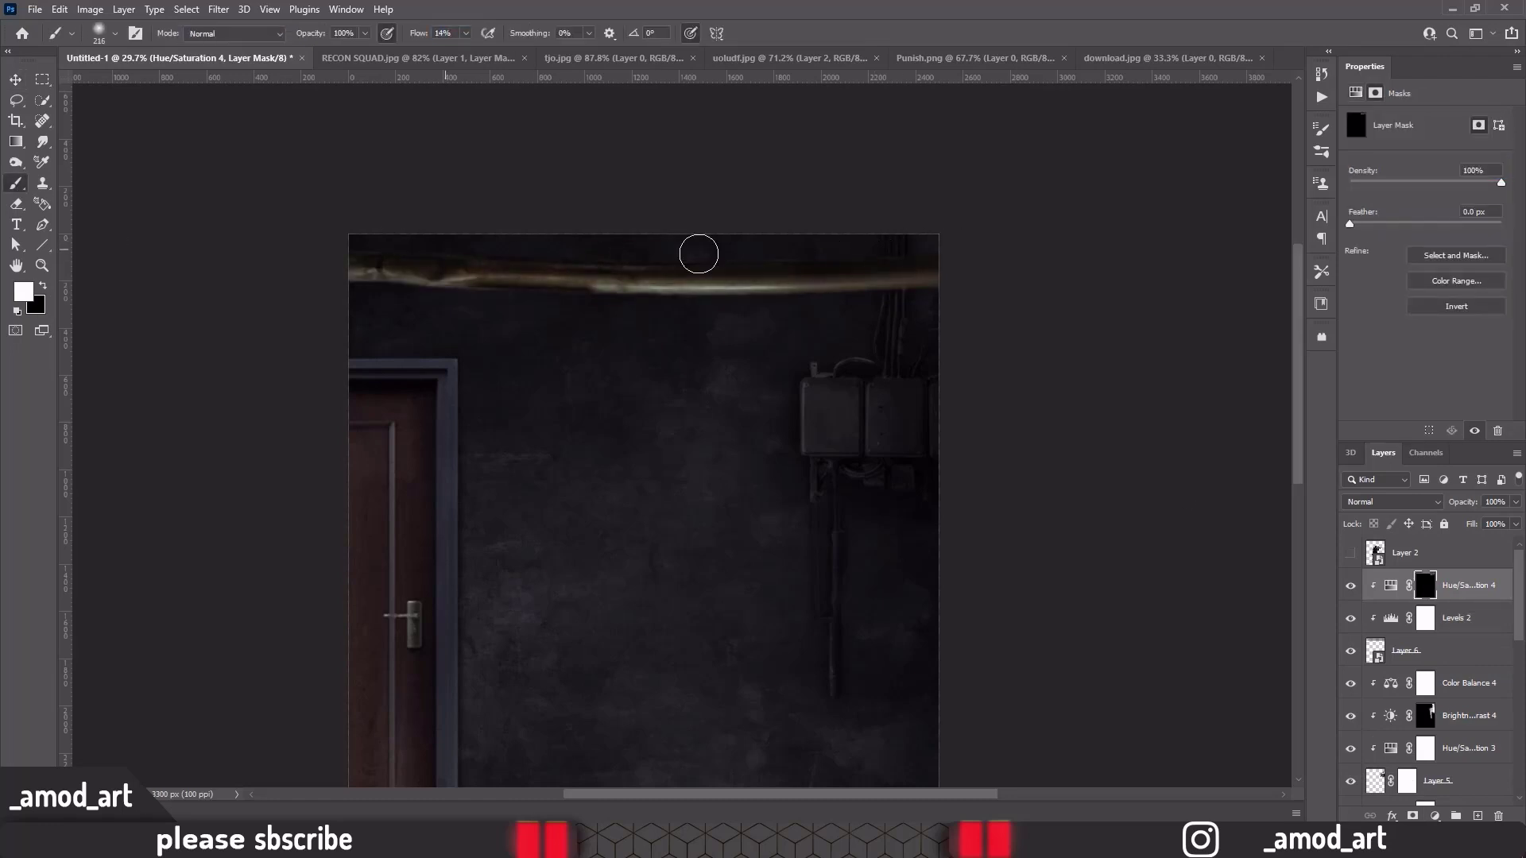
pyautogui.hotkey('shift', '0')
pyautogui.hotkey('shift', '3')
pyautogui.scroll(3, 524, 262)
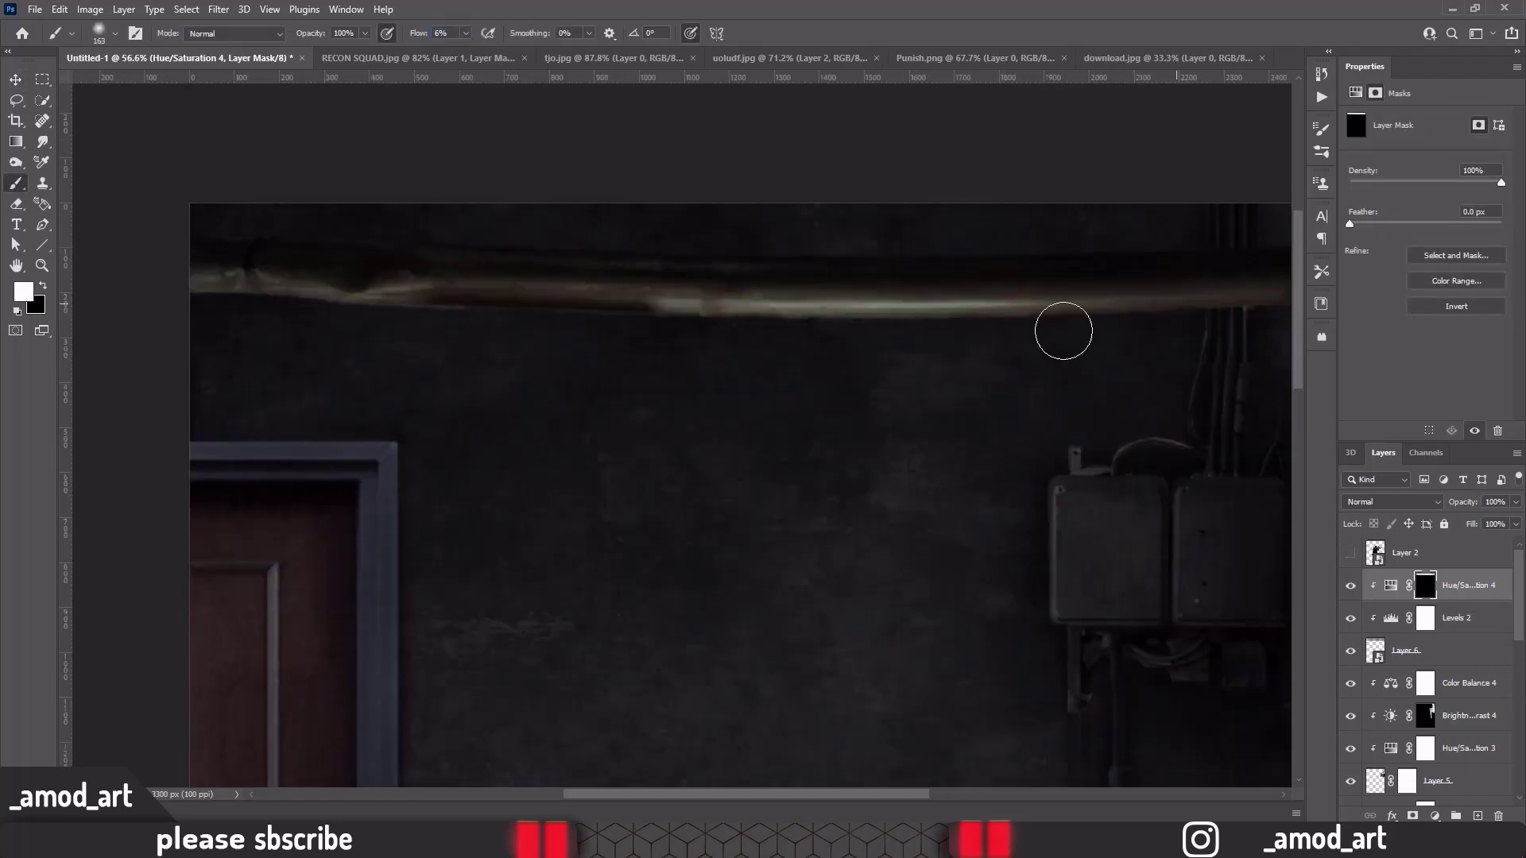
pyautogui.moveTo(1063, 330); pyautogui.dragTo(1052, 311)
pyautogui.scroll(-2, 681, 299)
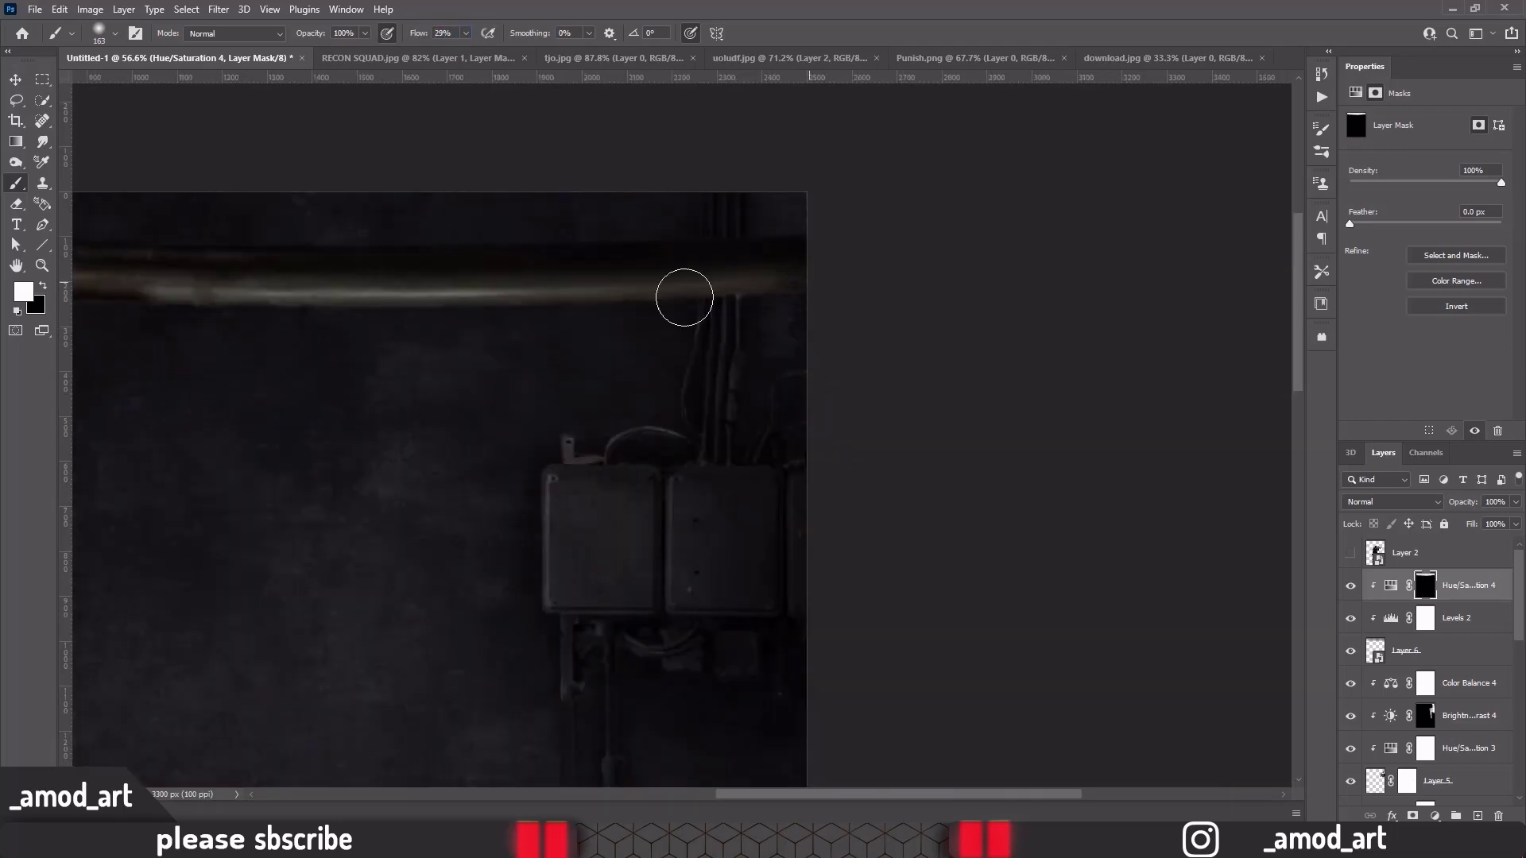
pyautogui.scroll(-2, 869, 279)
pyautogui.scroll(-5, 1431, 676)
# Refine the Exposure 1 mask with the brush flow set to 15
pyautogui.click(1463, 659)
pyautogui.moveTo(422, 34); pyautogui.dragTo(416, 38)
pyautogui.write('15')
pyautogui.scroll(2, 893, 317)
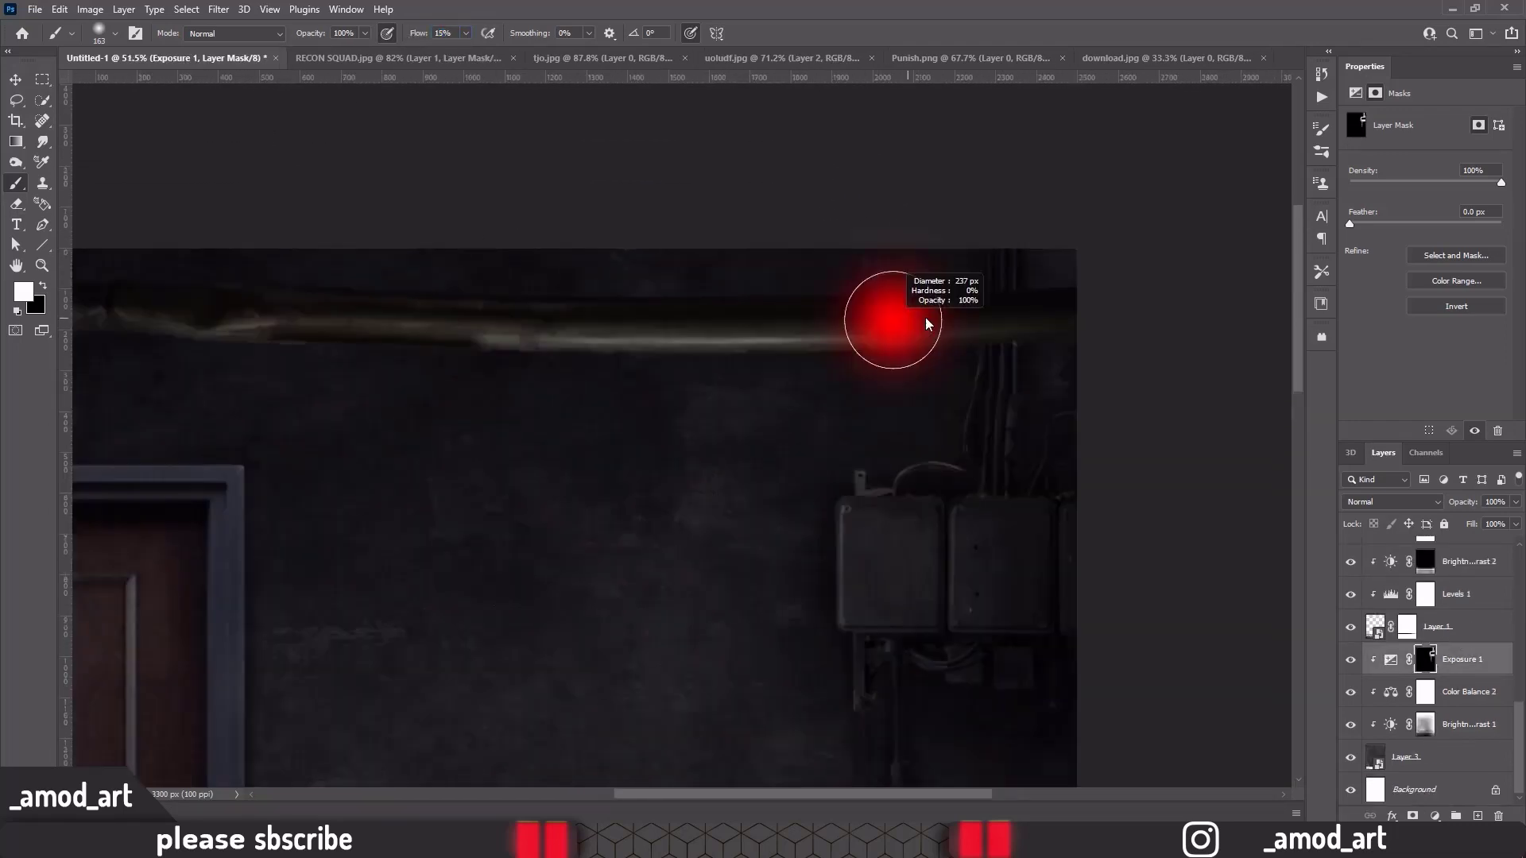
pyautogui.hscroll(-5, 675, 358)
pyautogui.hscroll(6, 985, 344)
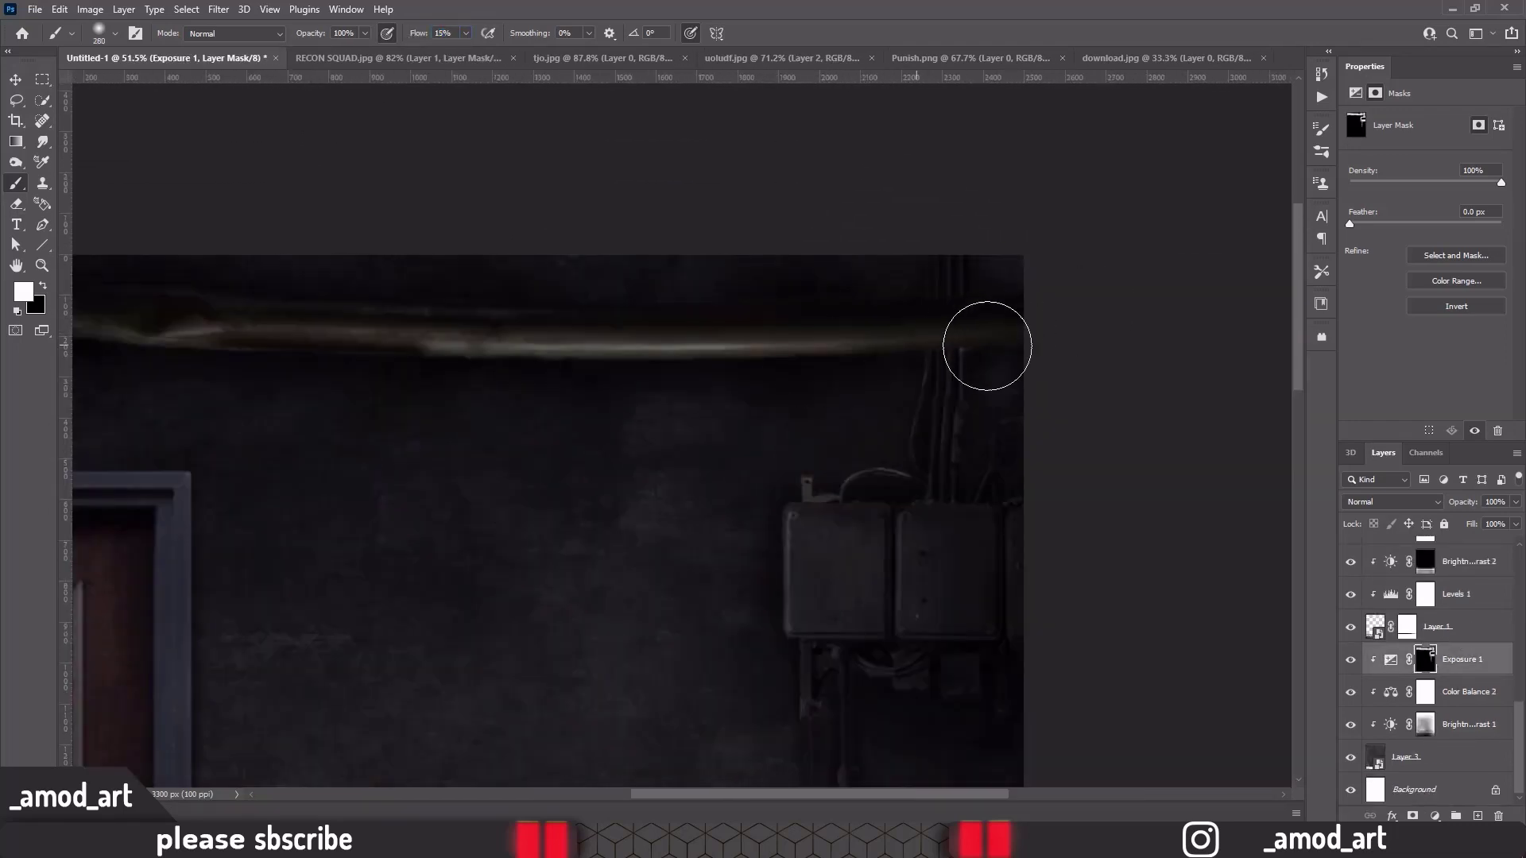
pyautogui.hotkey('shift', '0')
pyautogui.hotkey('shift', '9')
pyautogui.hscroll(-5, 1002, 286)
pyautogui.hscroll(4, 994, 278)
pyautogui.scroll(1, 971, 330)
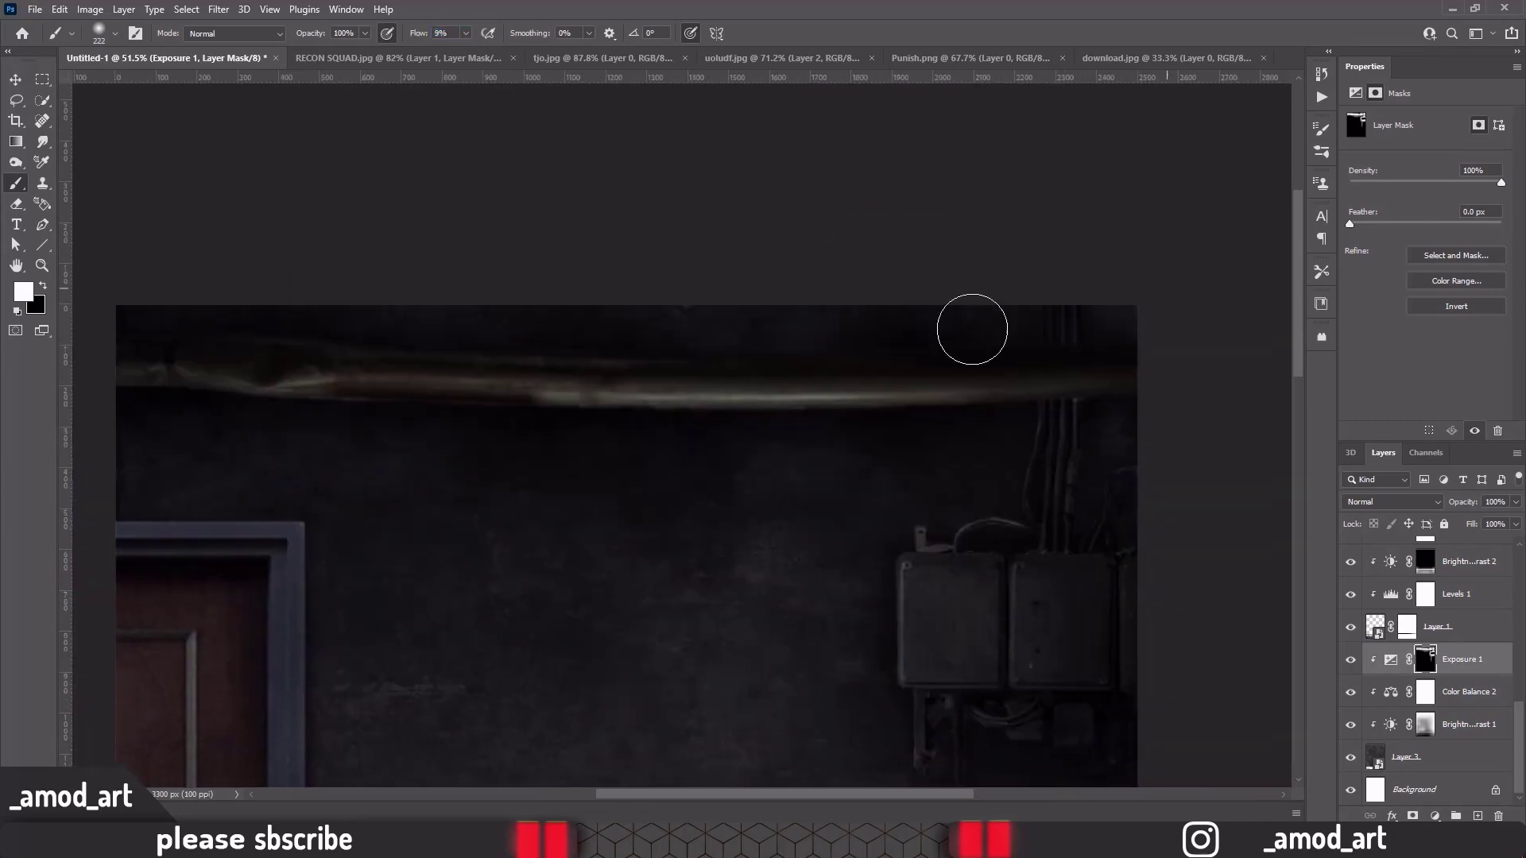
pyautogui.hscroll(-4, 874, 318)
pyautogui.hscroll(5, 814, 307)
pyautogui.scroll(5, 1426, 647)
# Touch up the Brightness/Contrast 4 mask with a smaller, higher-flow brush
pyautogui.click(1425, 594)
pyautogui.scroll(2, 1022, 341)
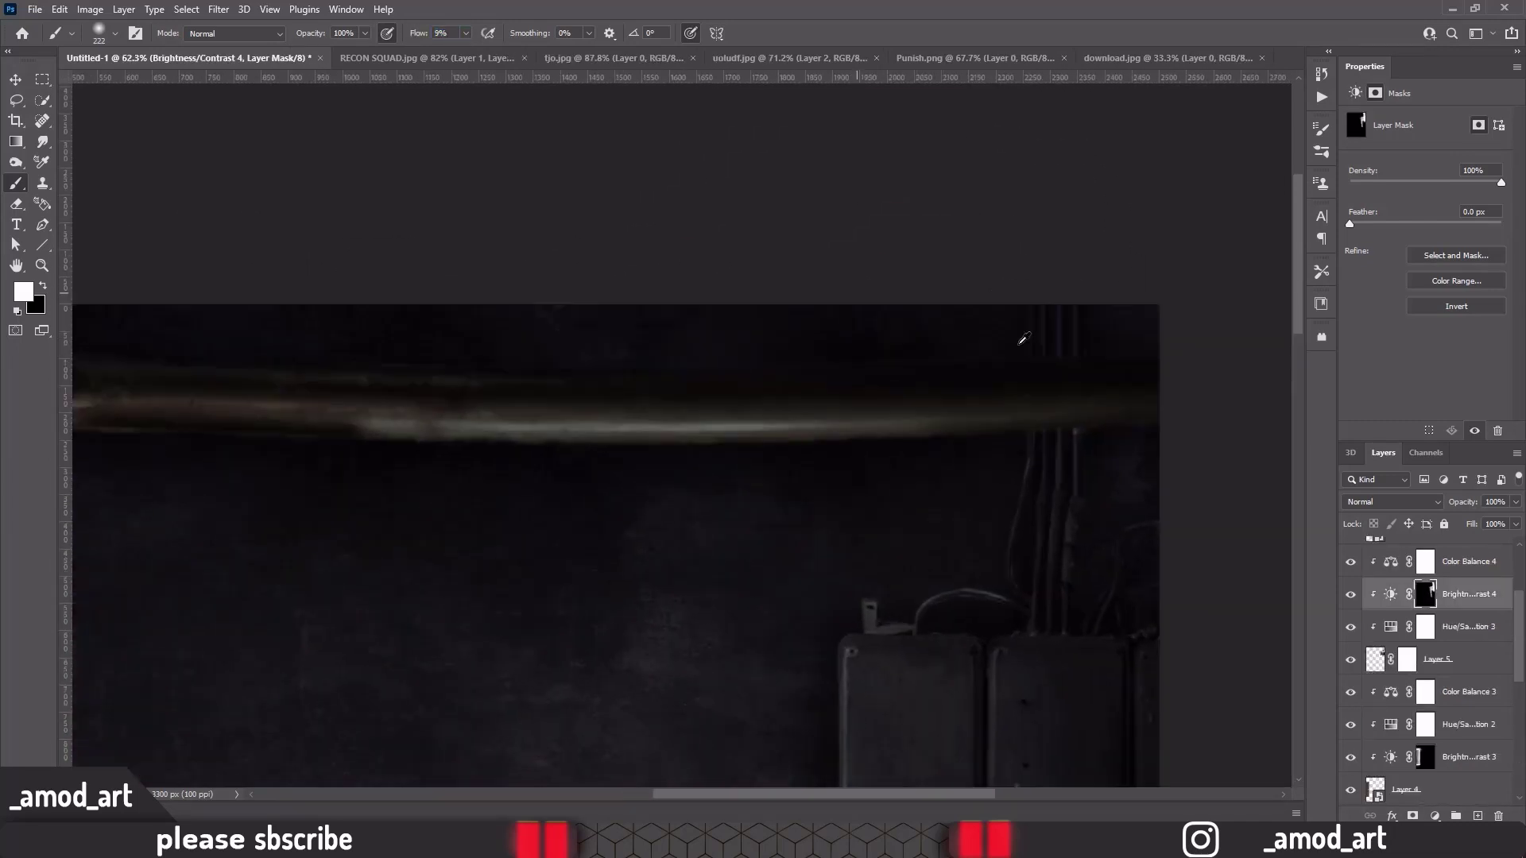
pyautogui.hotkey('shift', '2')
pyautogui.hotkey('shift', '6')
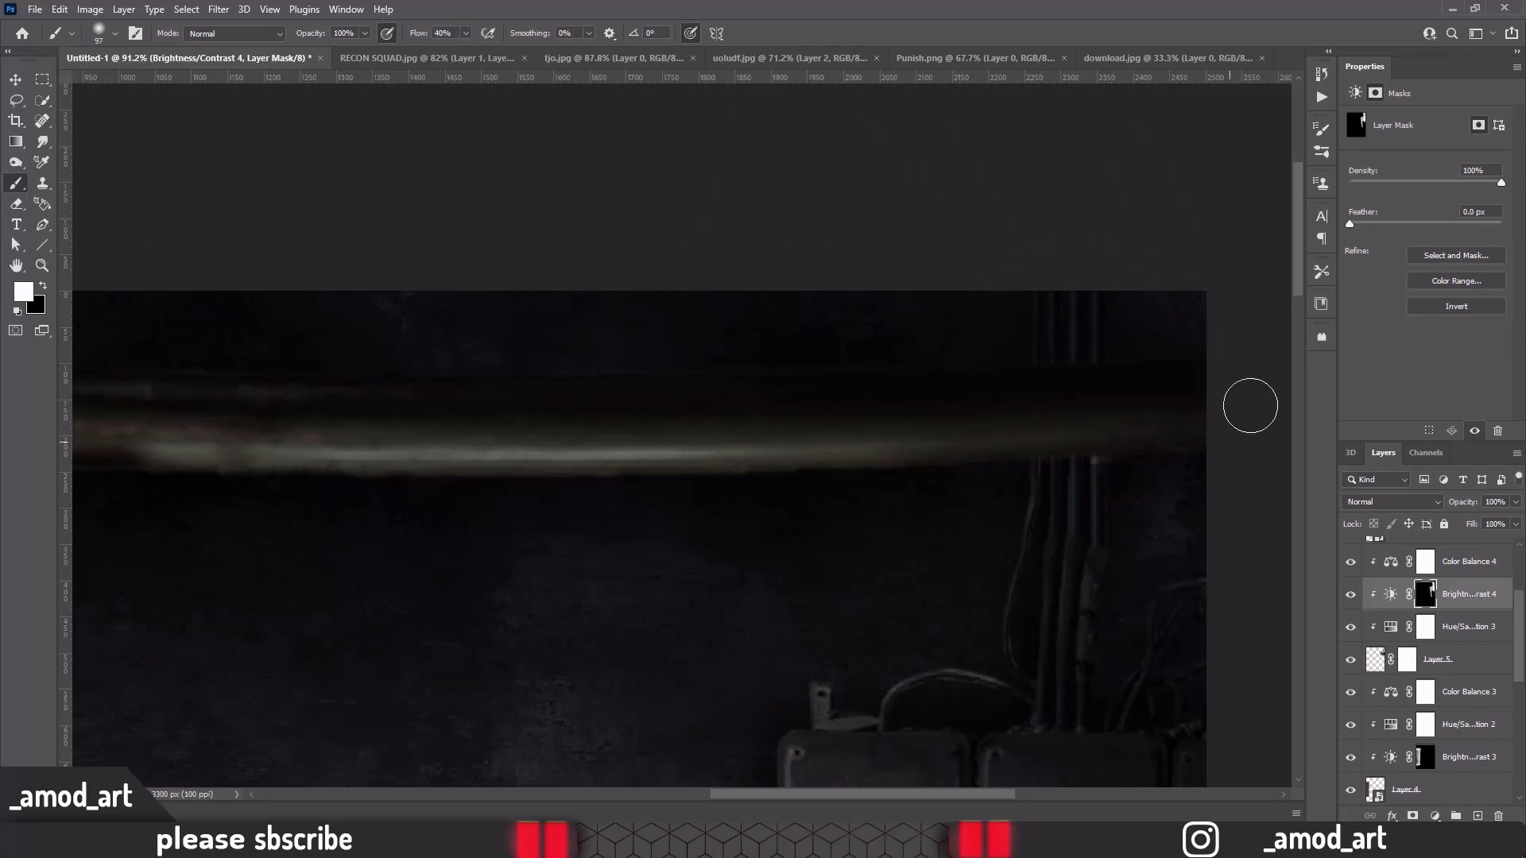
pyautogui.scroll(-3, 1104, 279)
pyautogui.scroll(3, 1383, 628)
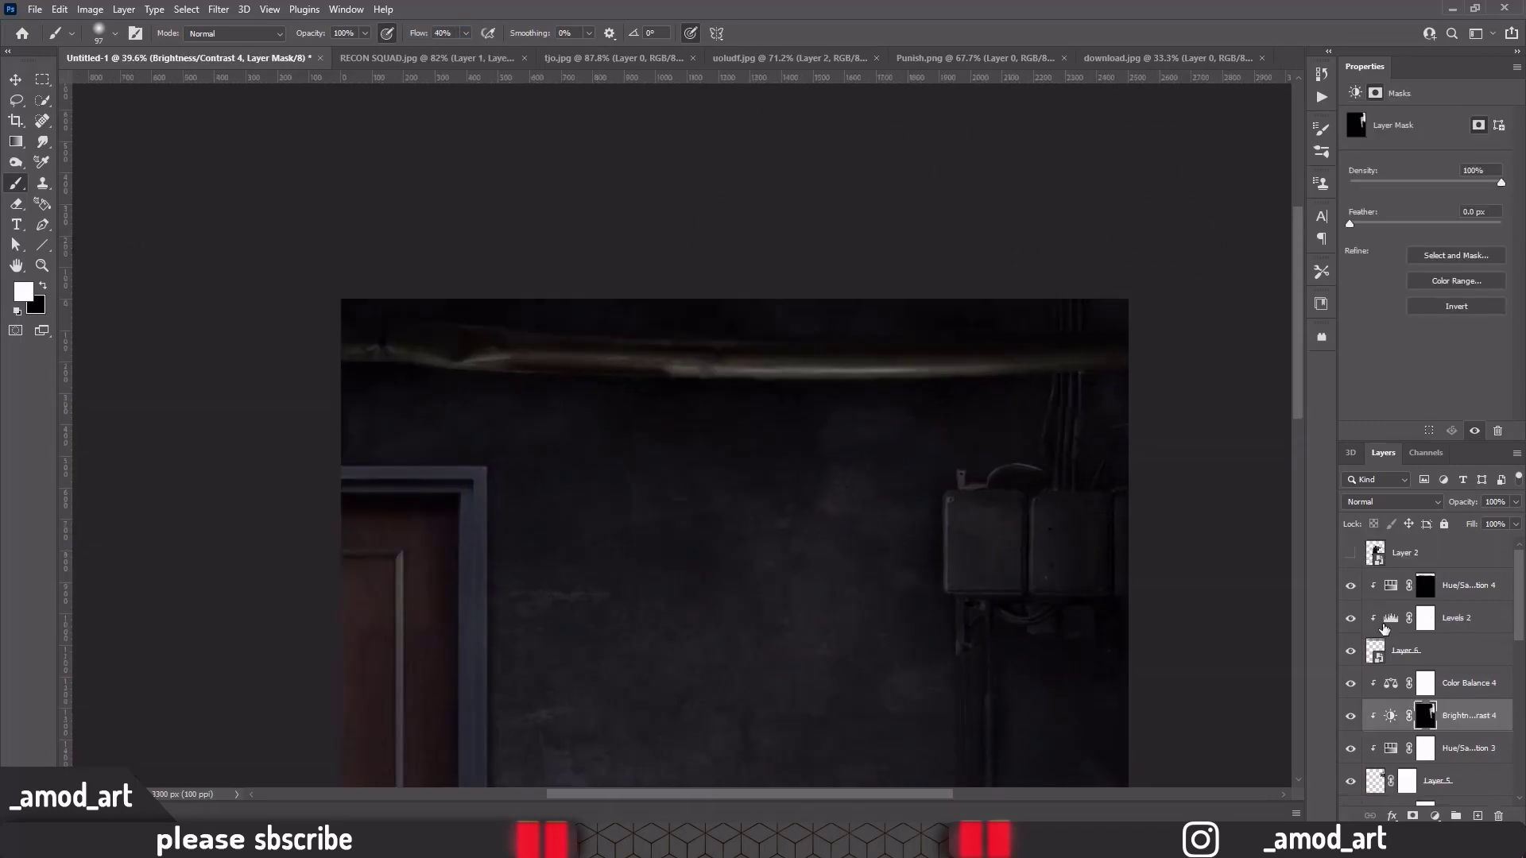
# Add clipped Curves and Vibrance (-11, saturation -43) layers to the pipe, then close its source
pyautogui.click(1469, 593)
pyautogui.hotkey('ctrl', 'm')
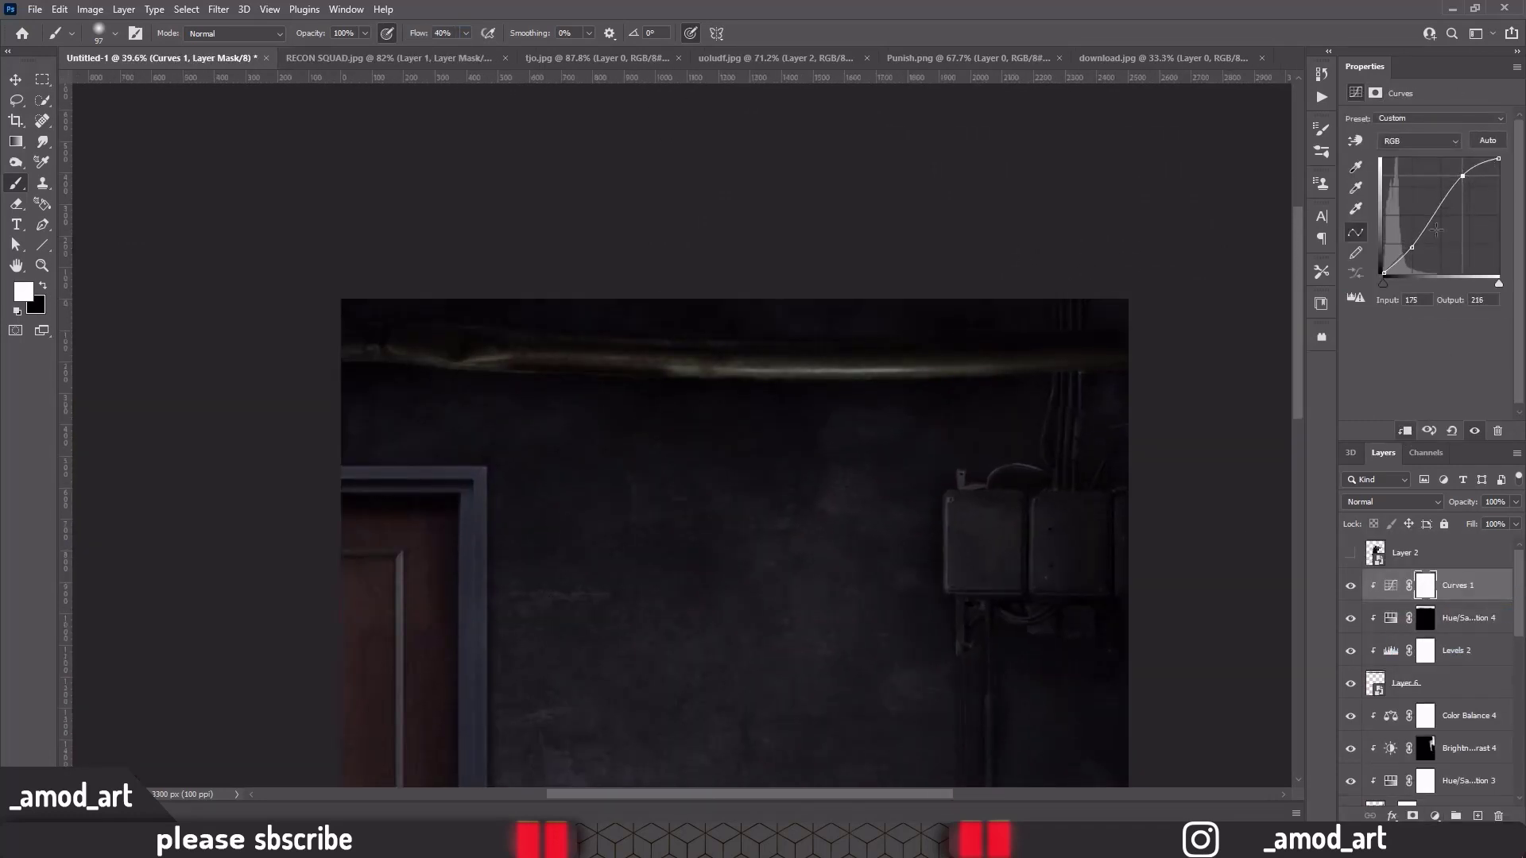
pyautogui.click(1436, 815)
pyautogui.click(1396, 429)
pyautogui.moveTo(1425, 137); pyautogui.dragTo(1393, 166)
pyautogui.hotkey('ctrl', '0')
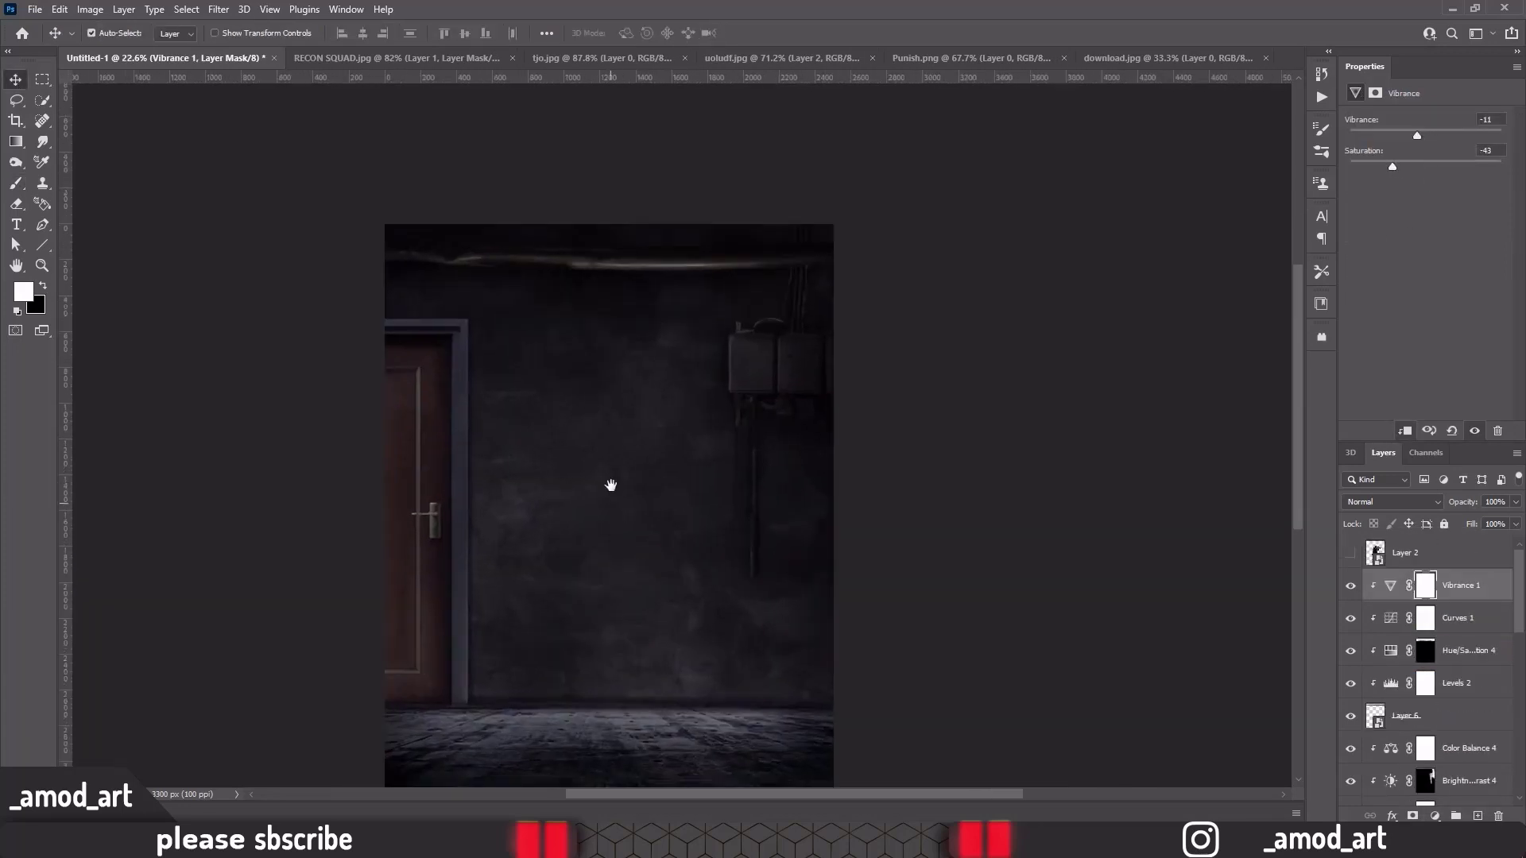
pyautogui.click(782, 58)
# Close download.jpg and the other source documents, returning to the main composition
pyautogui.hotkey('ctrl', 'w')
pyautogui.click(989, 58)
pyautogui.hotkey('ctrl', 'w')
pyautogui.click(742, 310)
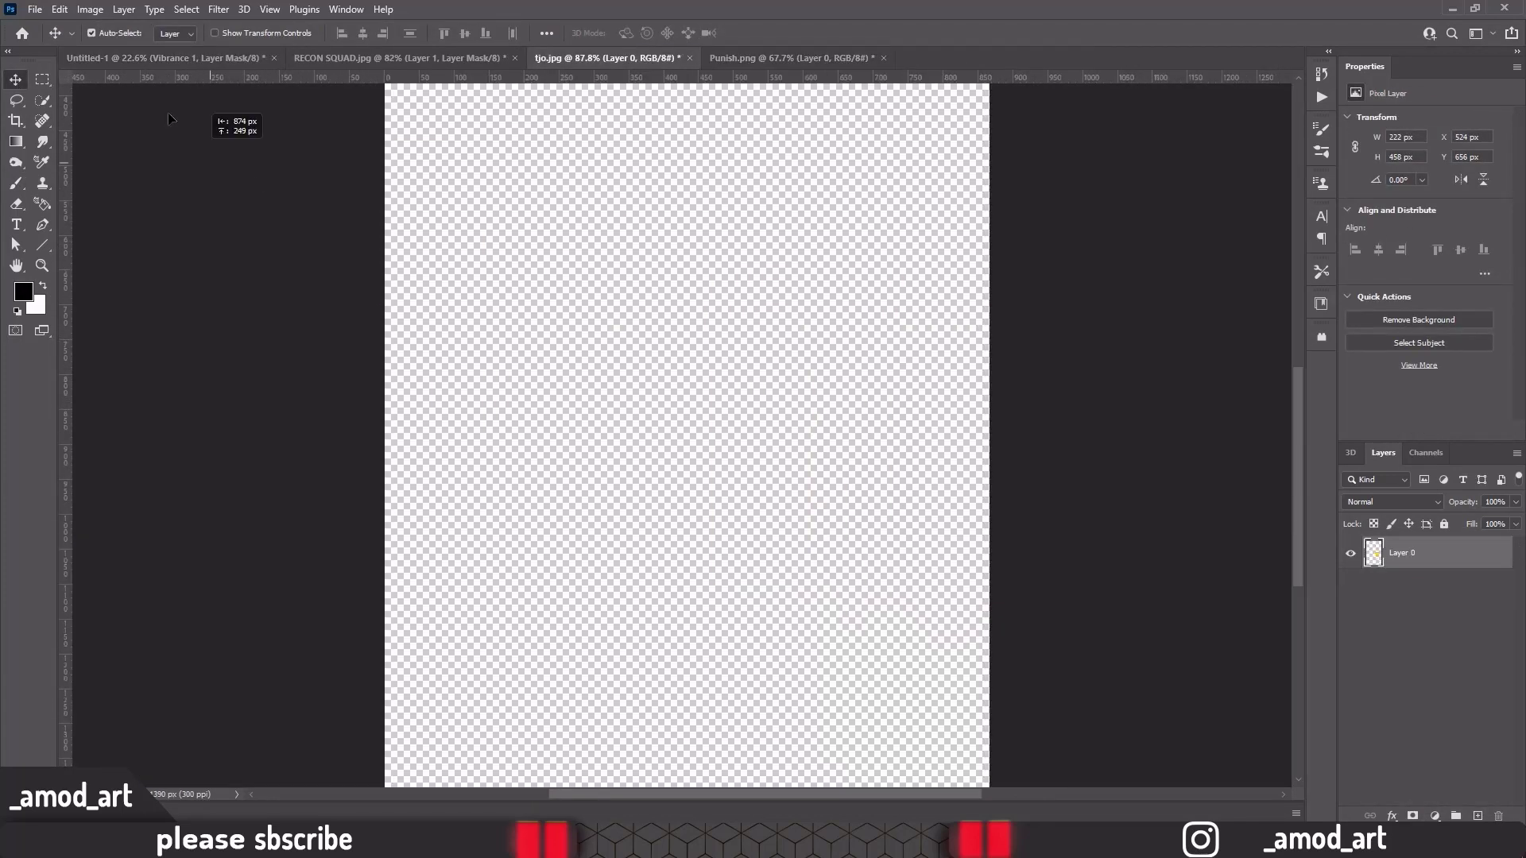
# Enlarge the yellow cabinet and place it at the wall's lower right
pyautogui.click(143, 58)
pyautogui.hotkey('ctrl', 't')
pyautogui.moveTo(782, 491); pyautogui.dragTo(833, 450)
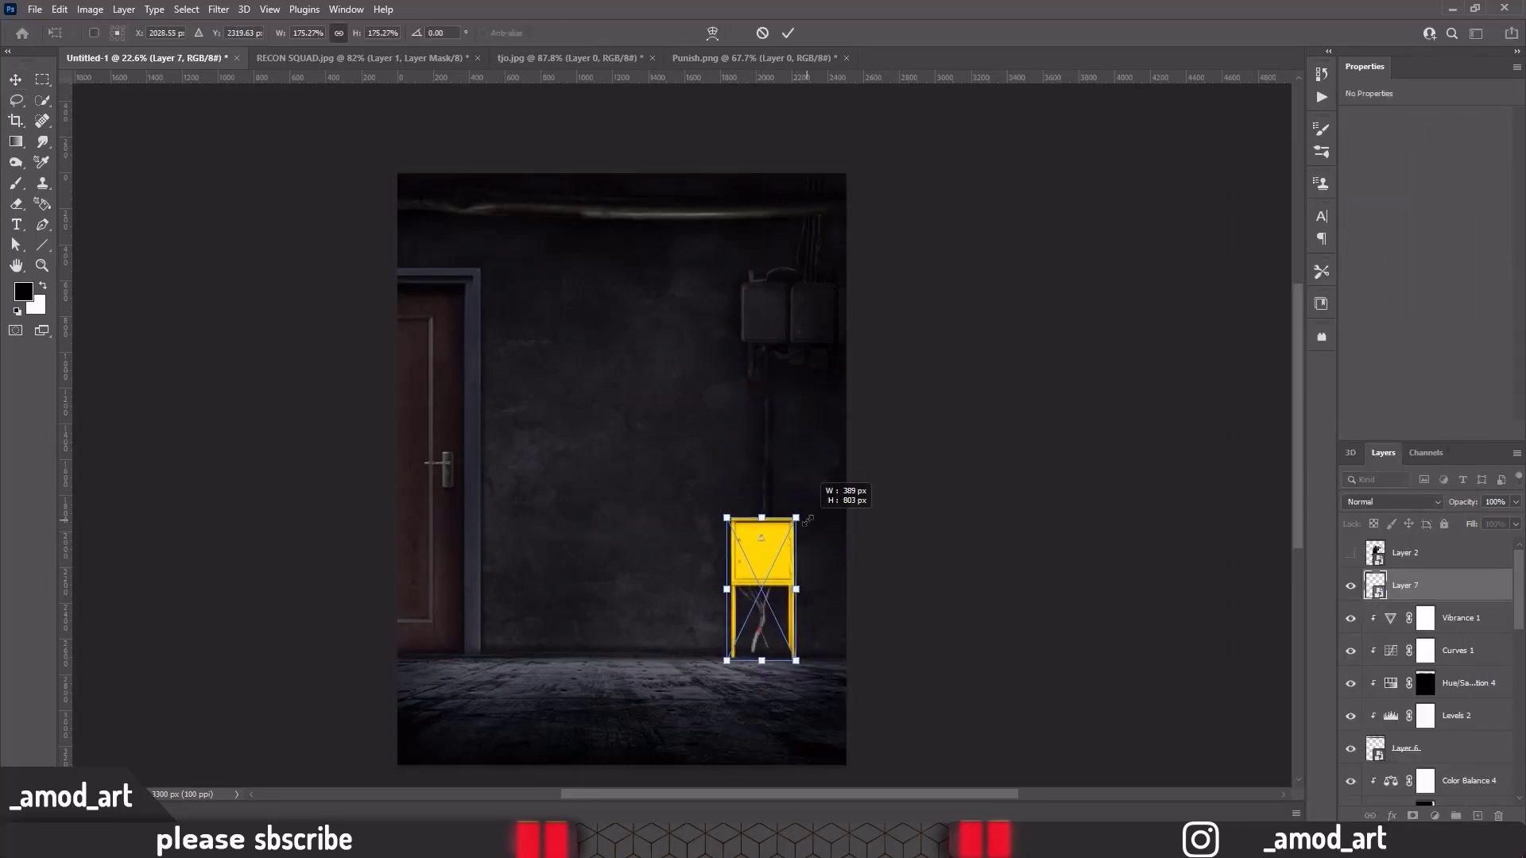
pyautogui.moveTo(763, 556); pyautogui.dragTo(775, 580)
pyautogui.press('Return')
# Mask out the cabinet's left and right legs with the brush
pyautogui.scroll(5, 793, 615)
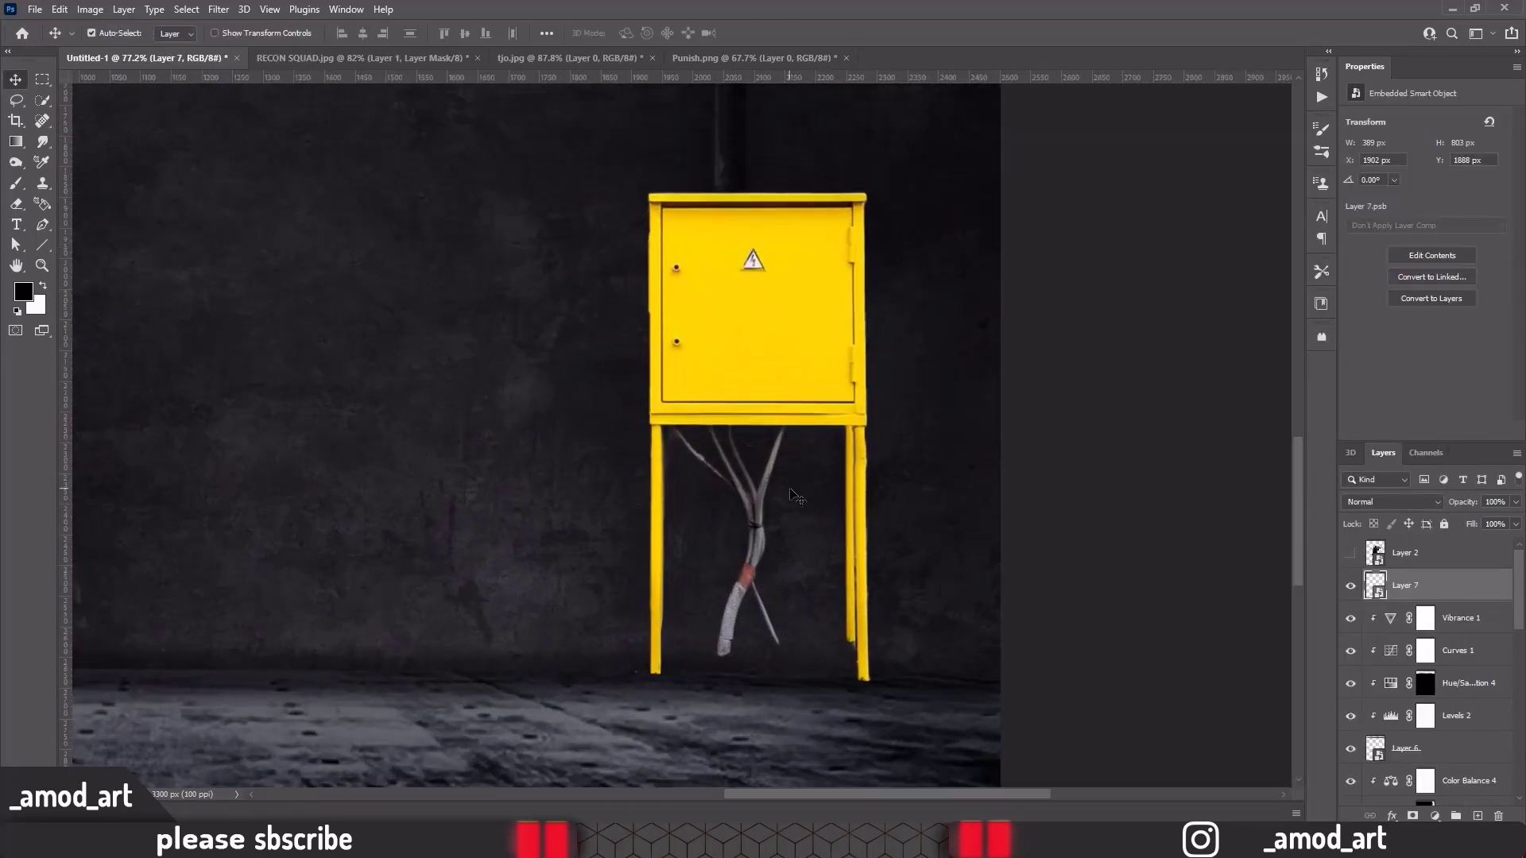
pyautogui.press('b')
pyautogui.rightClick(893, 456)
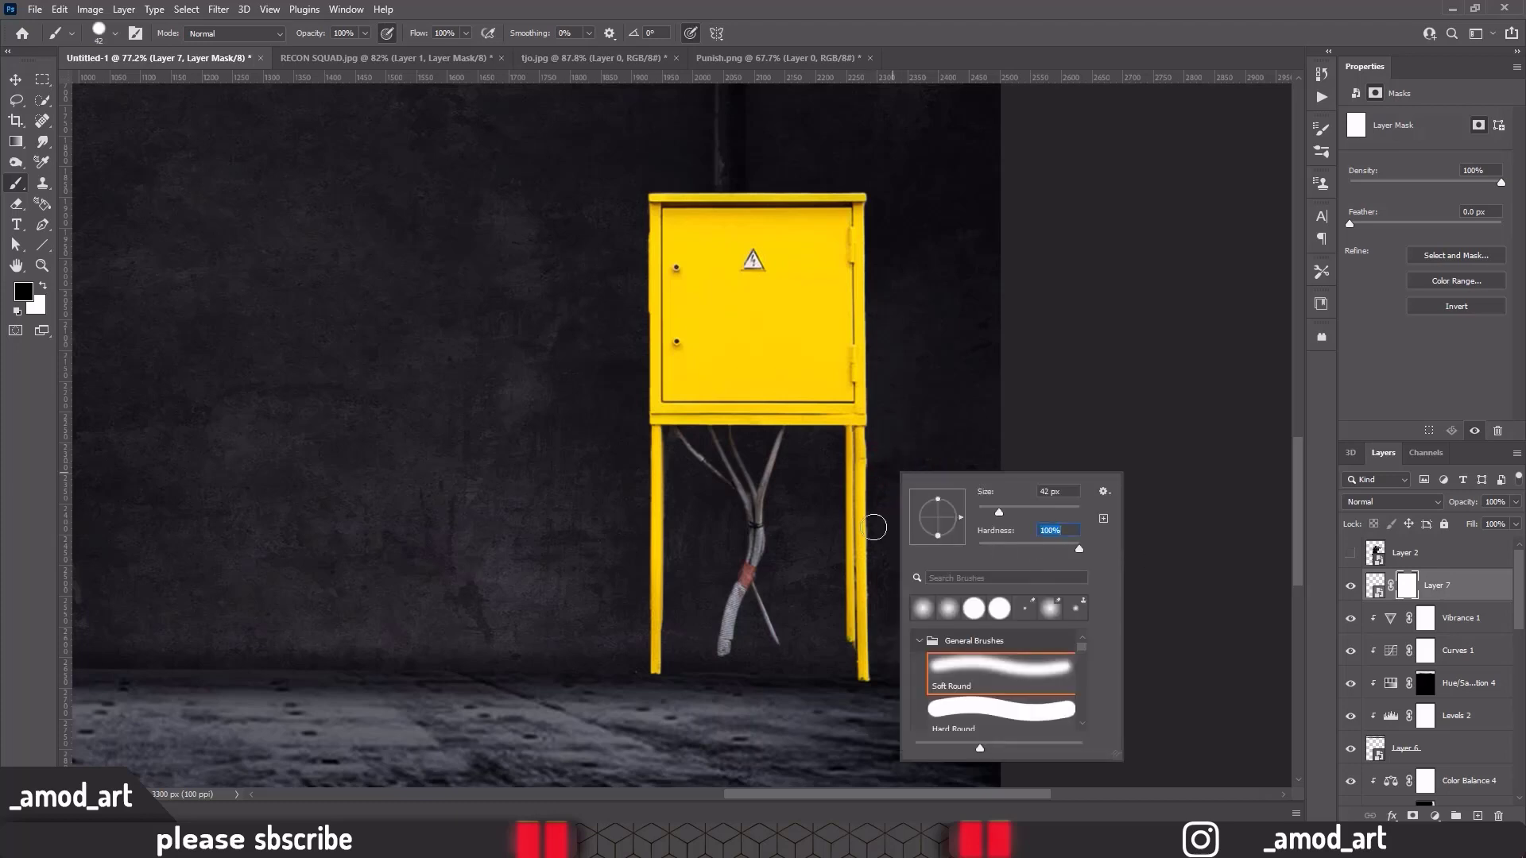
pyautogui.scroll(4, 849, 383)
pyautogui.moveTo(850, 384); pyautogui.dragTo(848, 719)
pyautogui.moveTo(426, 748)
pyautogui.mouseDown()
pyautogui.moveTo(416, 433)
pyautogui.moveTo(430, 256)
pyautogui.mouseUp()
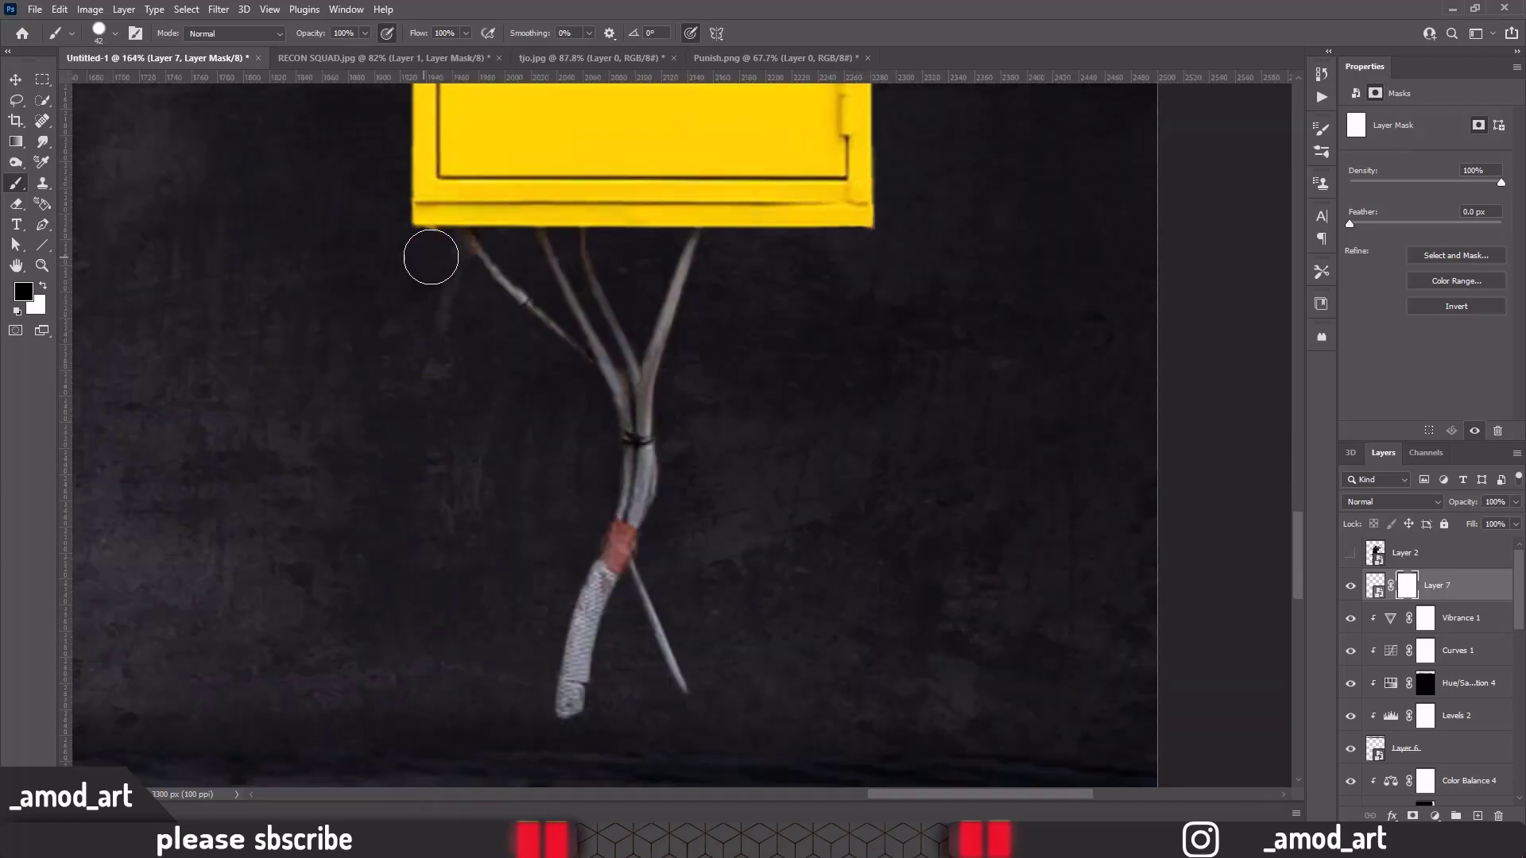
pyautogui.scroll(-4, 580, 483)
pyautogui.click(15, 81)
# Copy the cable end to its own layer and warp it to hang toward the floor
pyautogui.click(1378, 586)
pyautogui.press('l')
pyautogui.scroll(4, 530, 620)
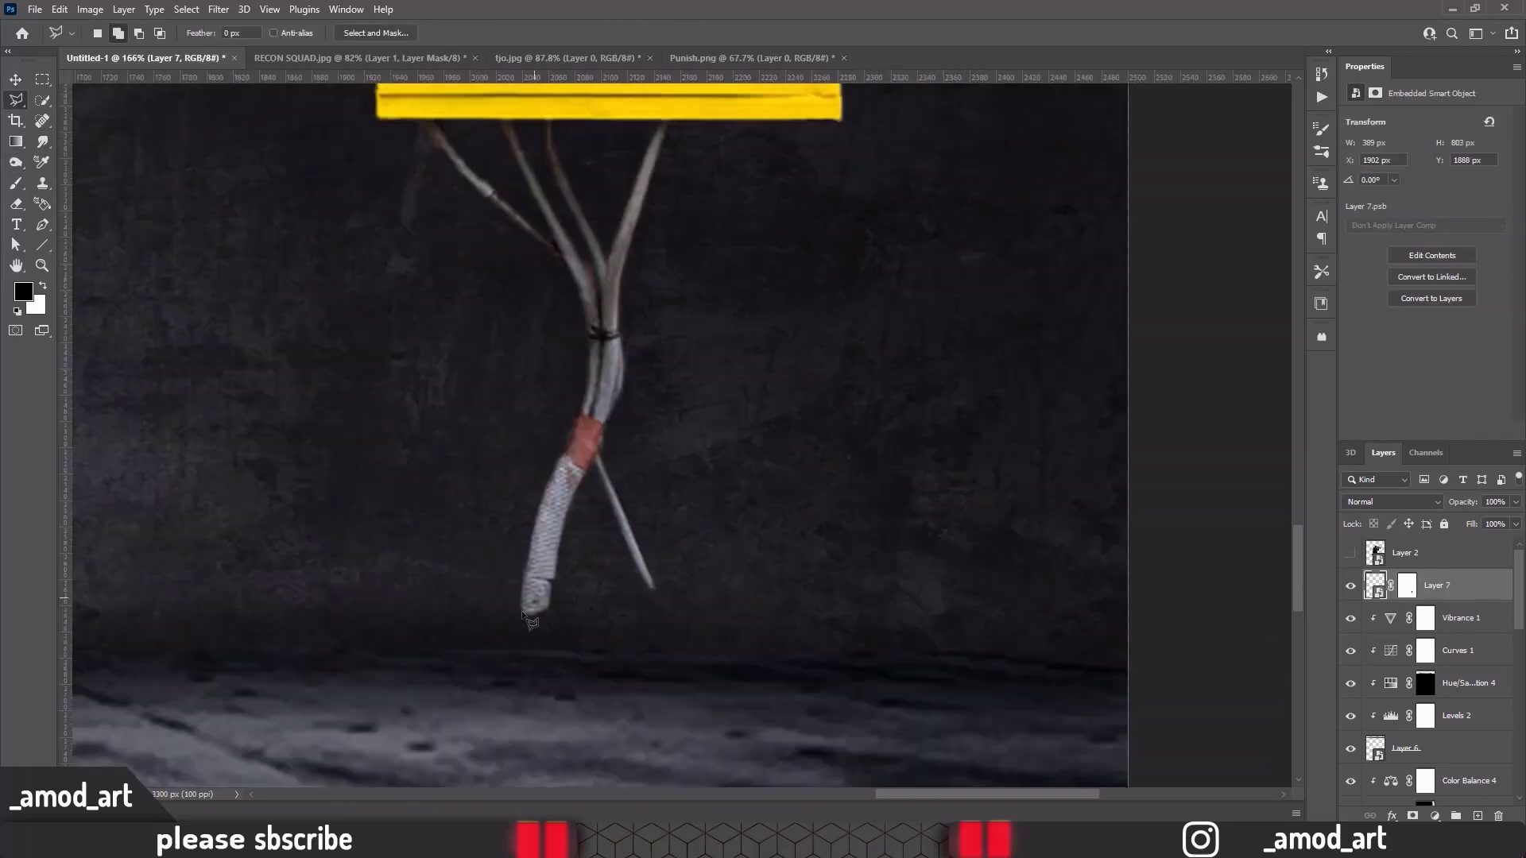
pyautogui.hotkey('ctrl', 'j')
pyautogui.hotkey('ctrl', 't')
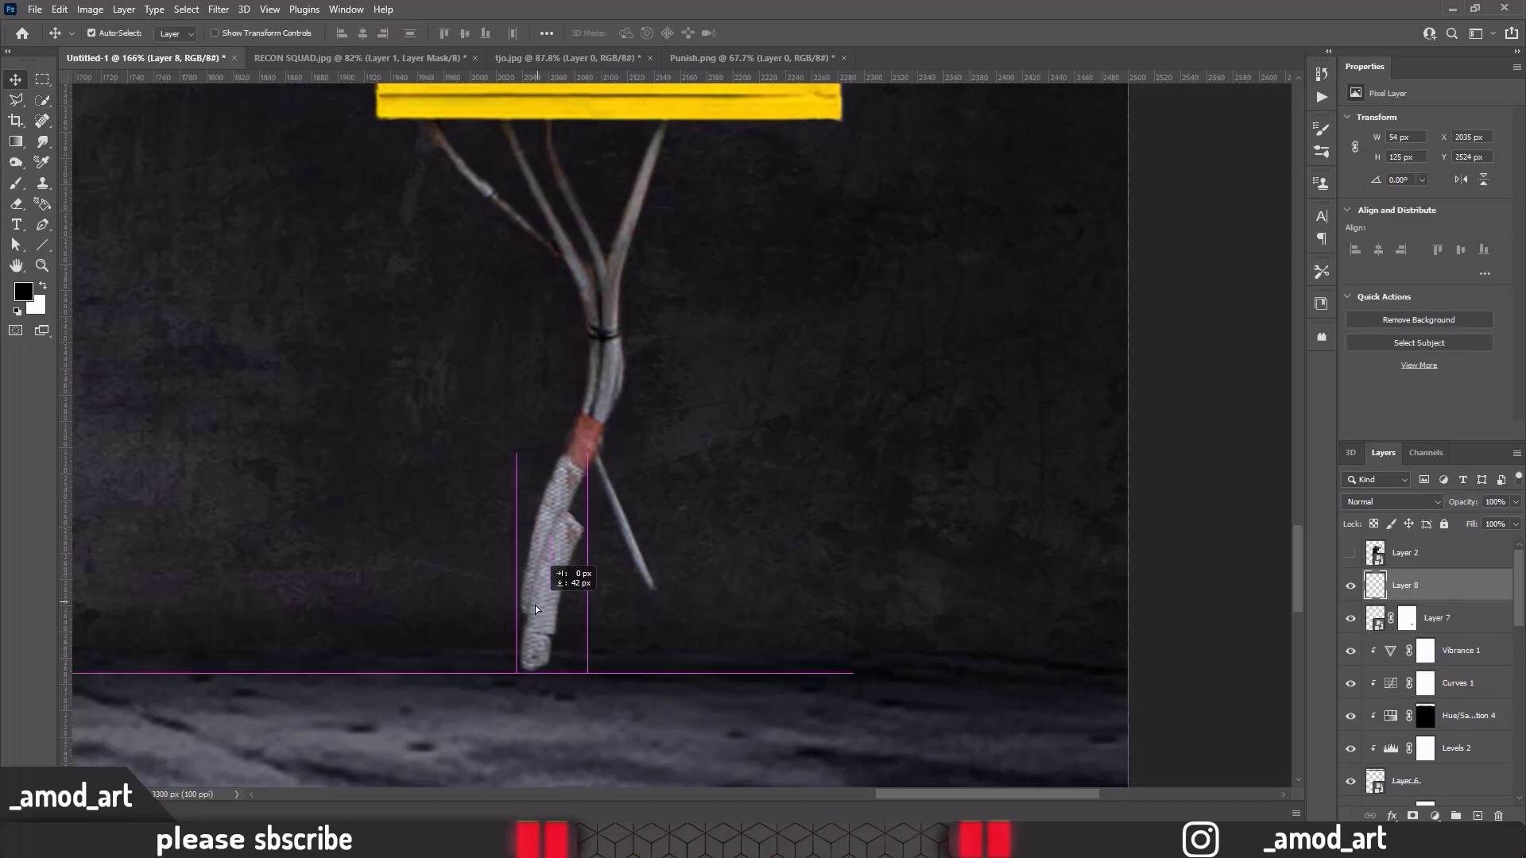
pyautogui.rightClick(536, 570)
pyautogui.click(564, 330)
pyautogui.scroll(4, 540, 604)
pyautogui.moveTo(544, 710); pyautogui.dragTo(525, 720)
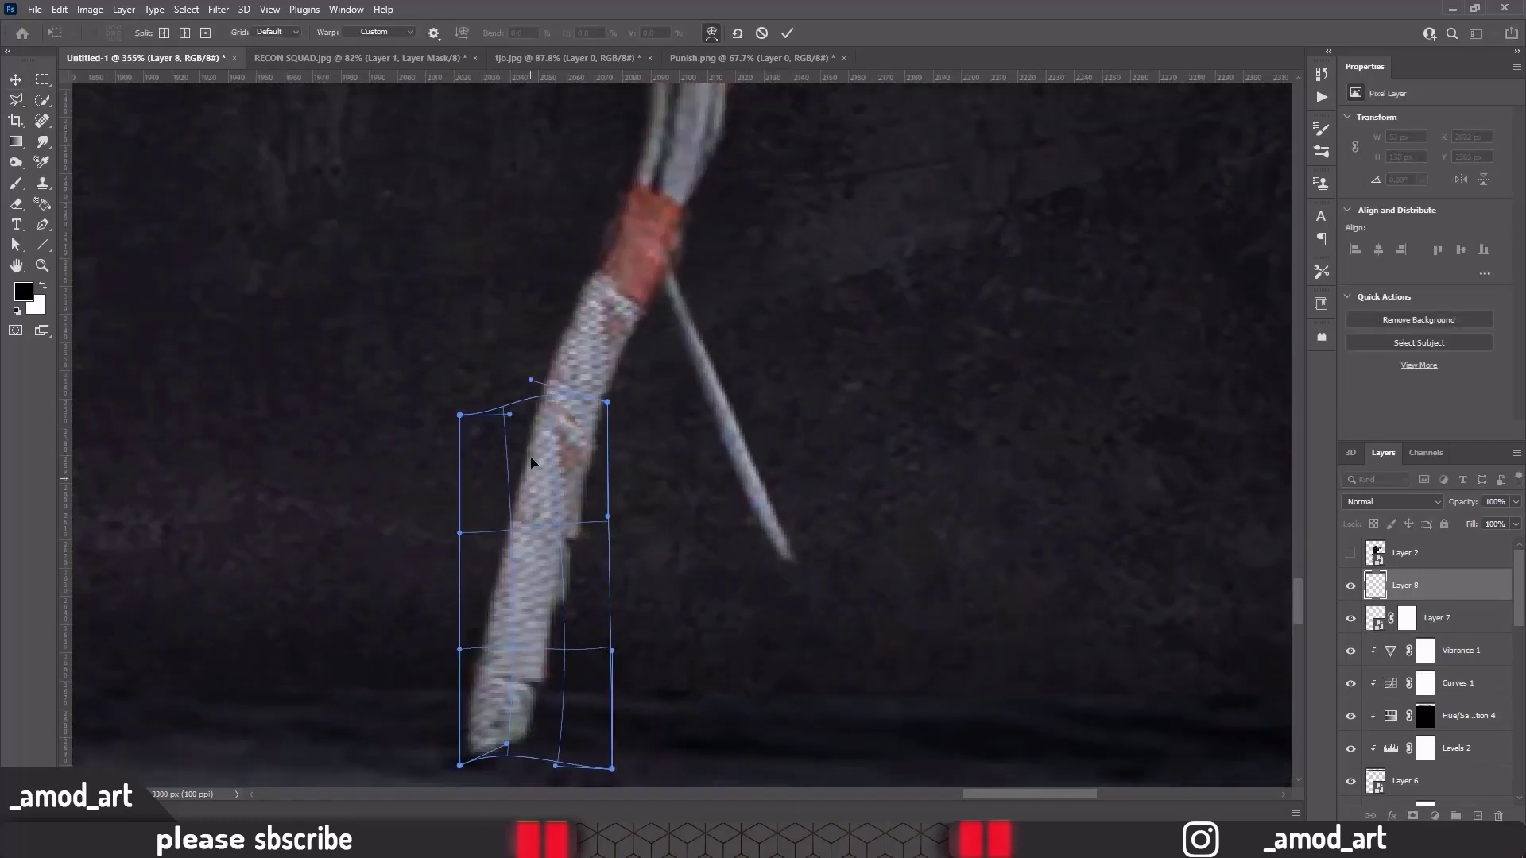
pyautogui.press('Return')
# Touch up Layer 7's mask, then merge Layer 8 with Layer 7
pyautogui.click(1407, 617)
pyautogui.press('b')
pyautogui.scroll(-5, 700, 438)
pyautogui.scroll(3, 700, 438)
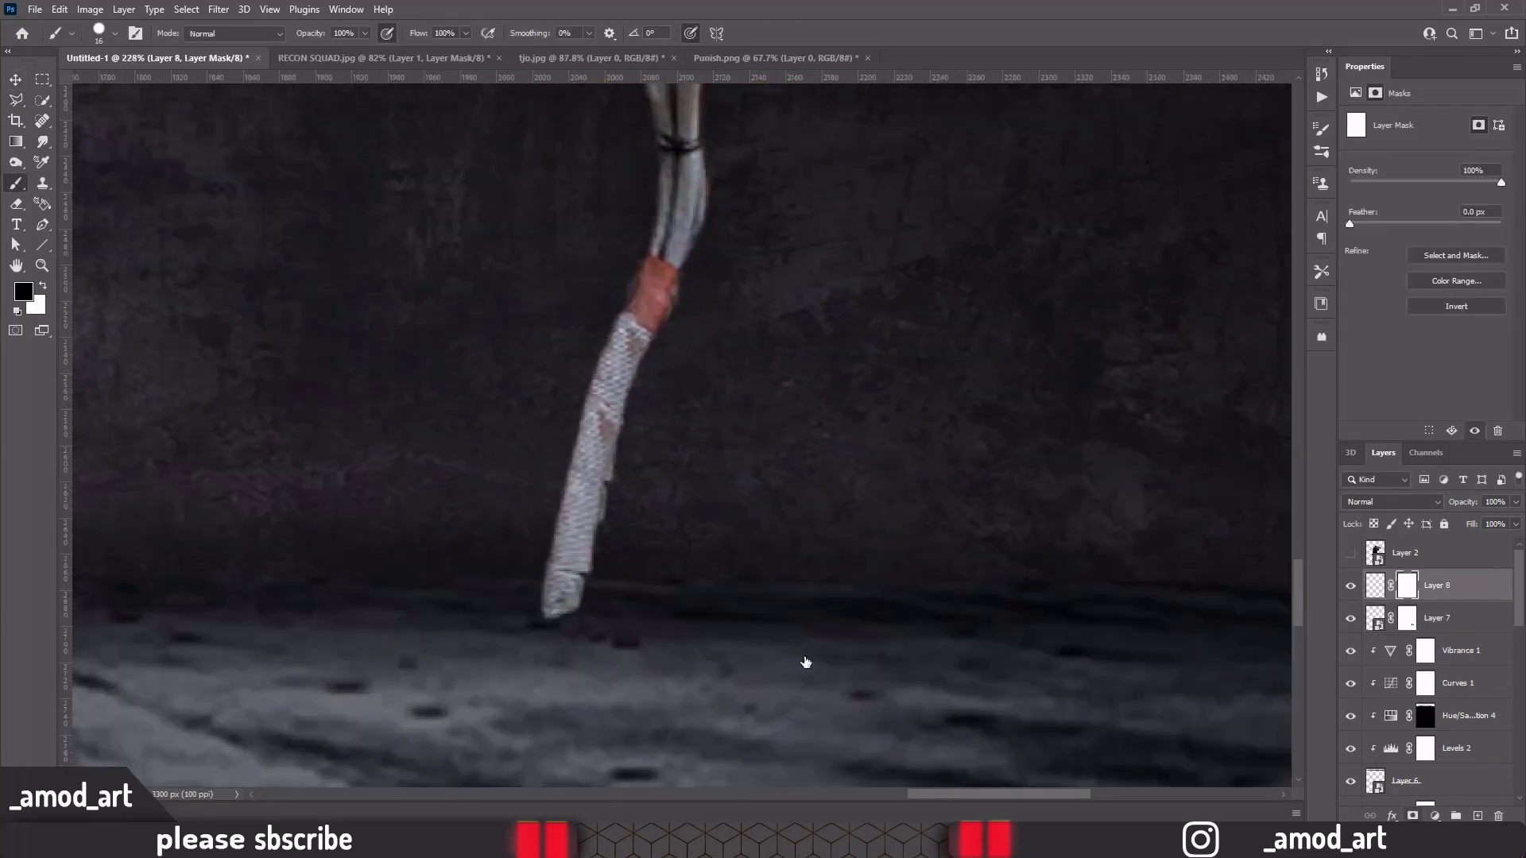
pyautogui.scroll(-3, 808, 664)
pyautogui.scroll(-3, 521, 623)
pyautogui.keyDown('shift'); pyautogui.click(1389, 595); pyautogui.keyUp('shift')
pyautogui.hotkey('ctrl', 'e')
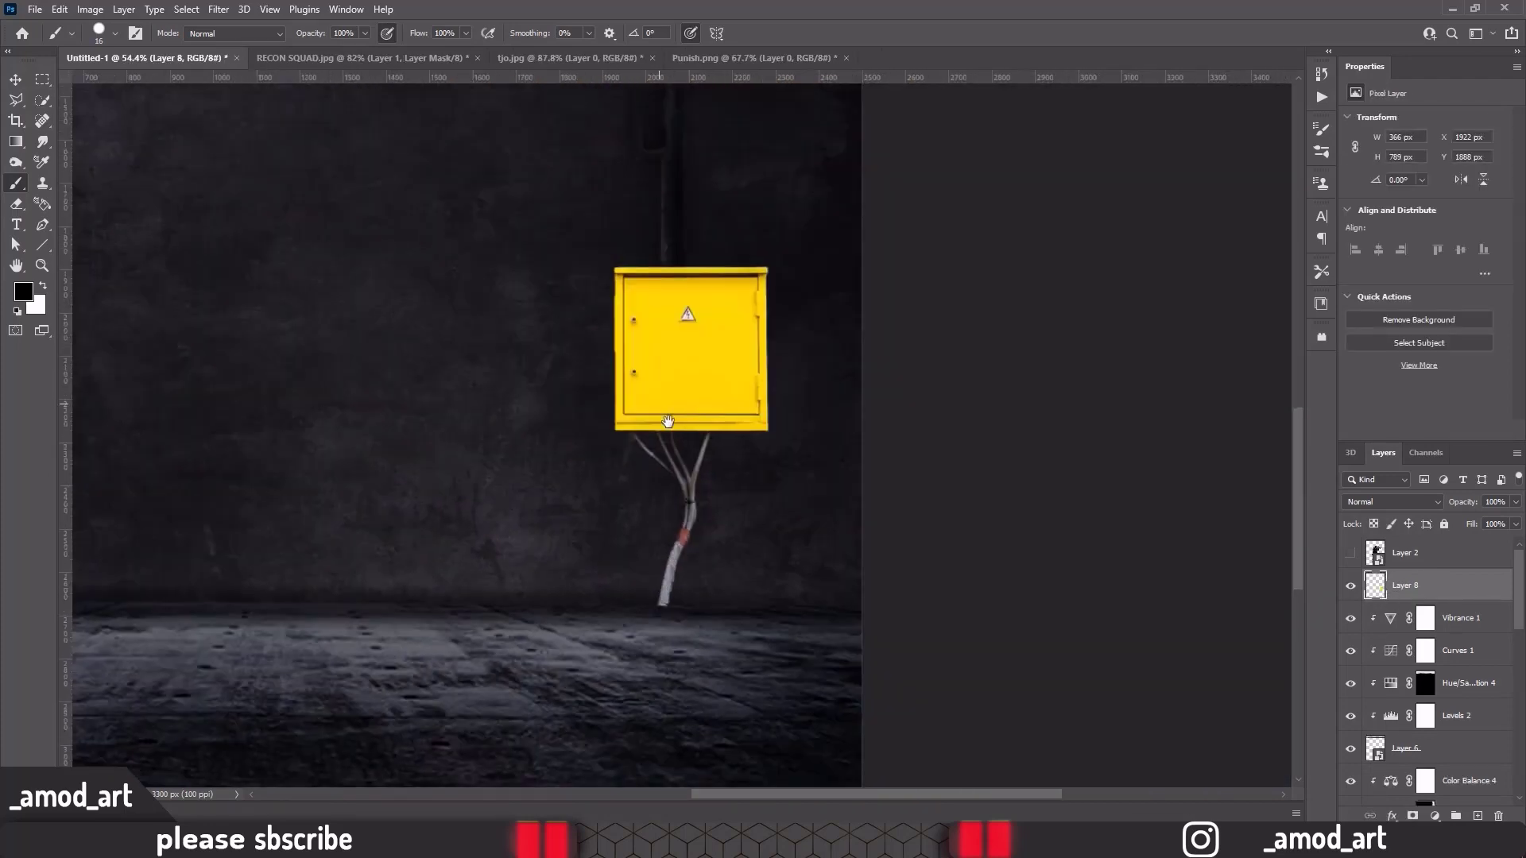
# Add a clipped Vibrance layer with saturation -65 to mute the yellow box
pyautogui.scroll(2, 694, 338)
pyautogui.click(1434, 817)
pyautogui.click(1423, 652)
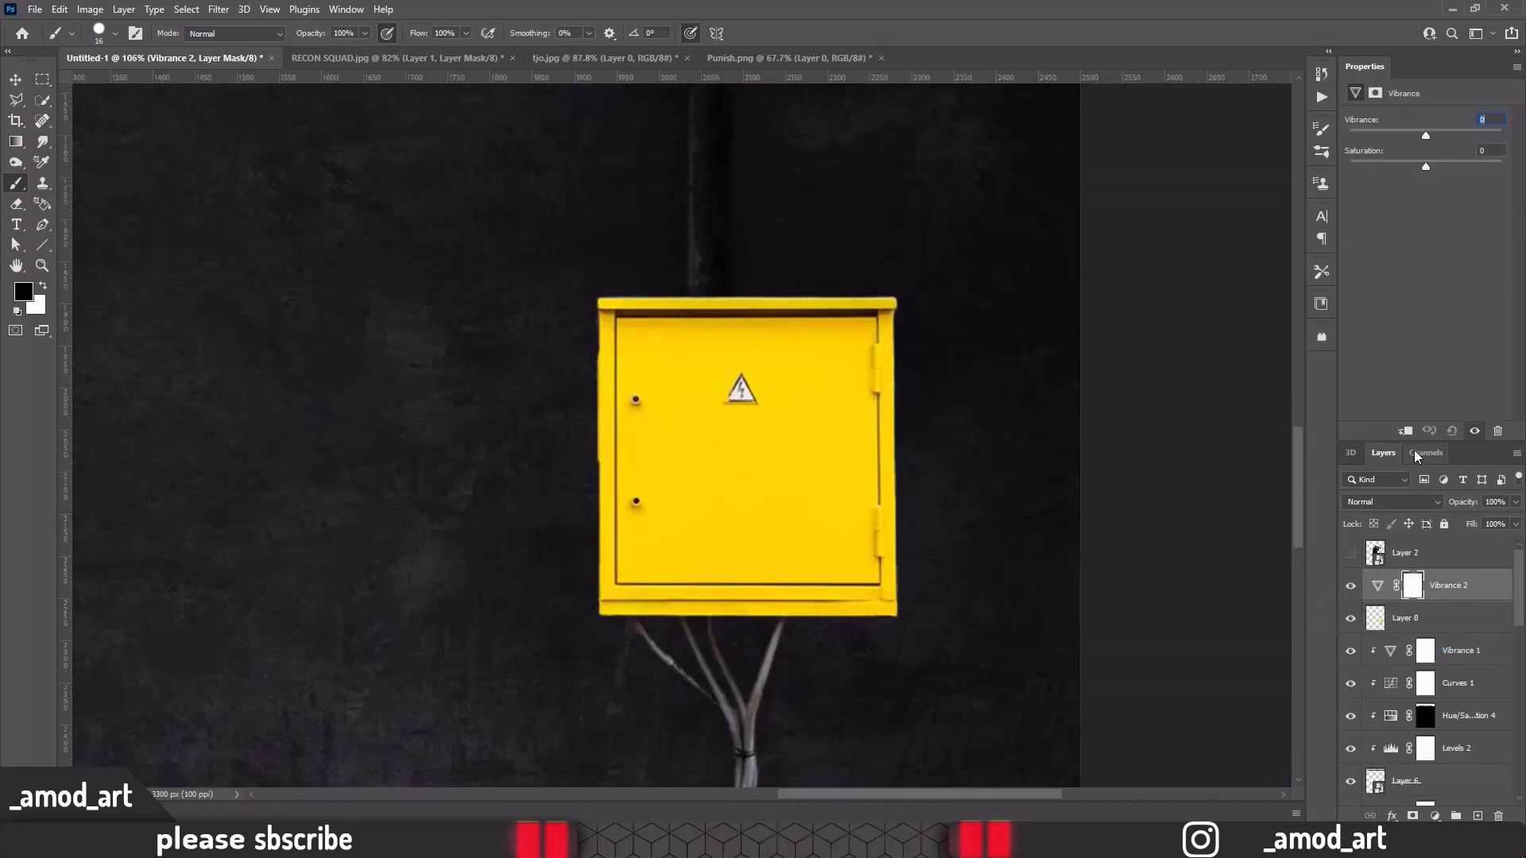
pyautogui.moveTo(1426, 166)
pyautogui.mouseDown()
pyautogui.moveTo(1391, 166)
pyautogui.moveTo(1391, 135)
pyautogui.moveTo(1421, 135)
pyautogui.mouseUp()
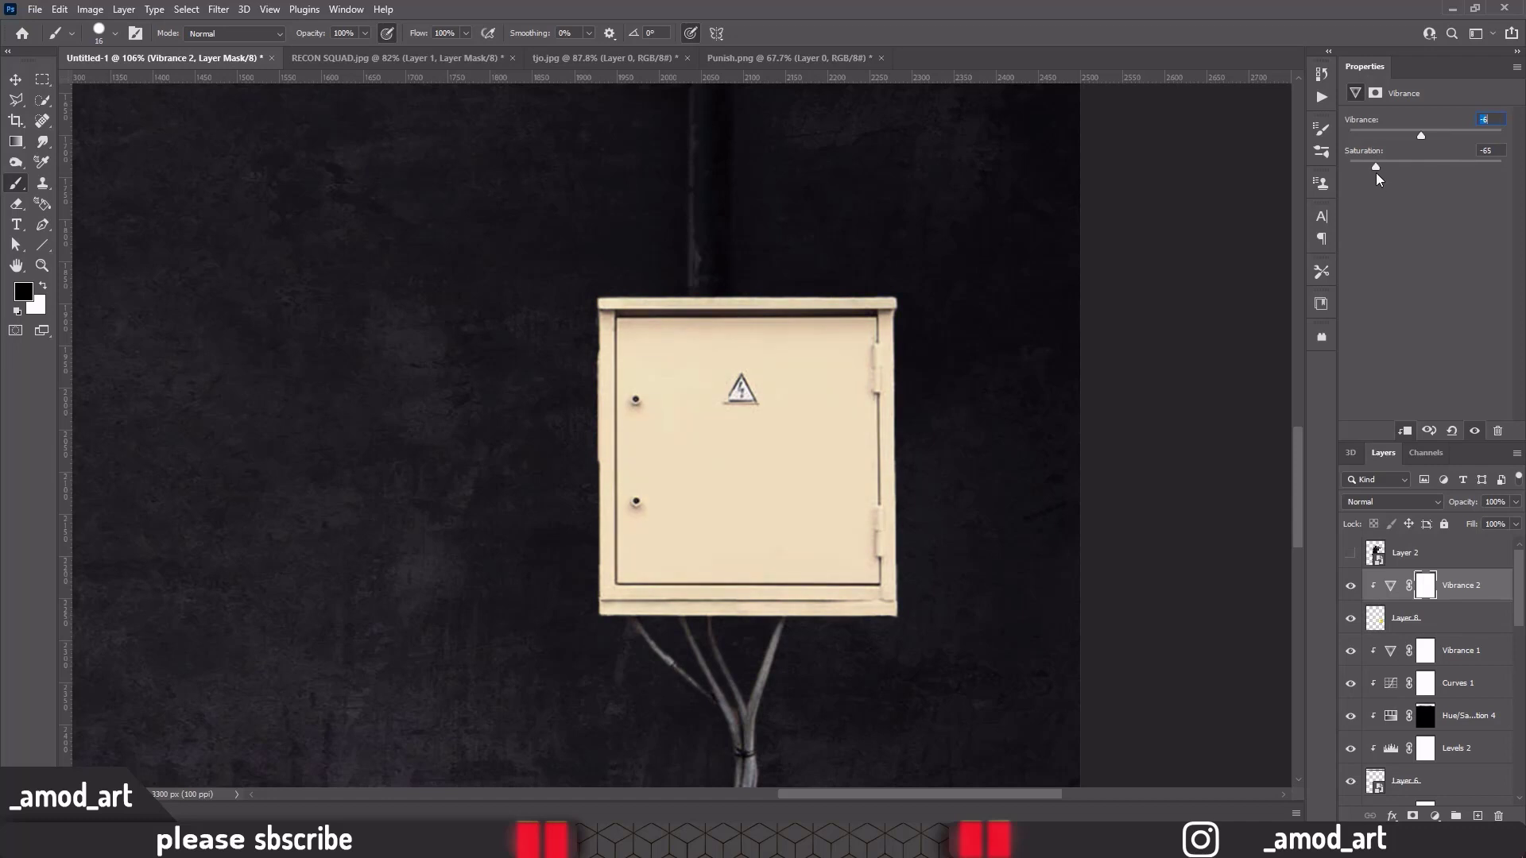
# Darken the junction box with lower Hue/Saturation lightness and a Curves layer painted in through an inverted mask
pyautogui.moveTo(1426, 241); pyautogui.dragTo(1372, 241)
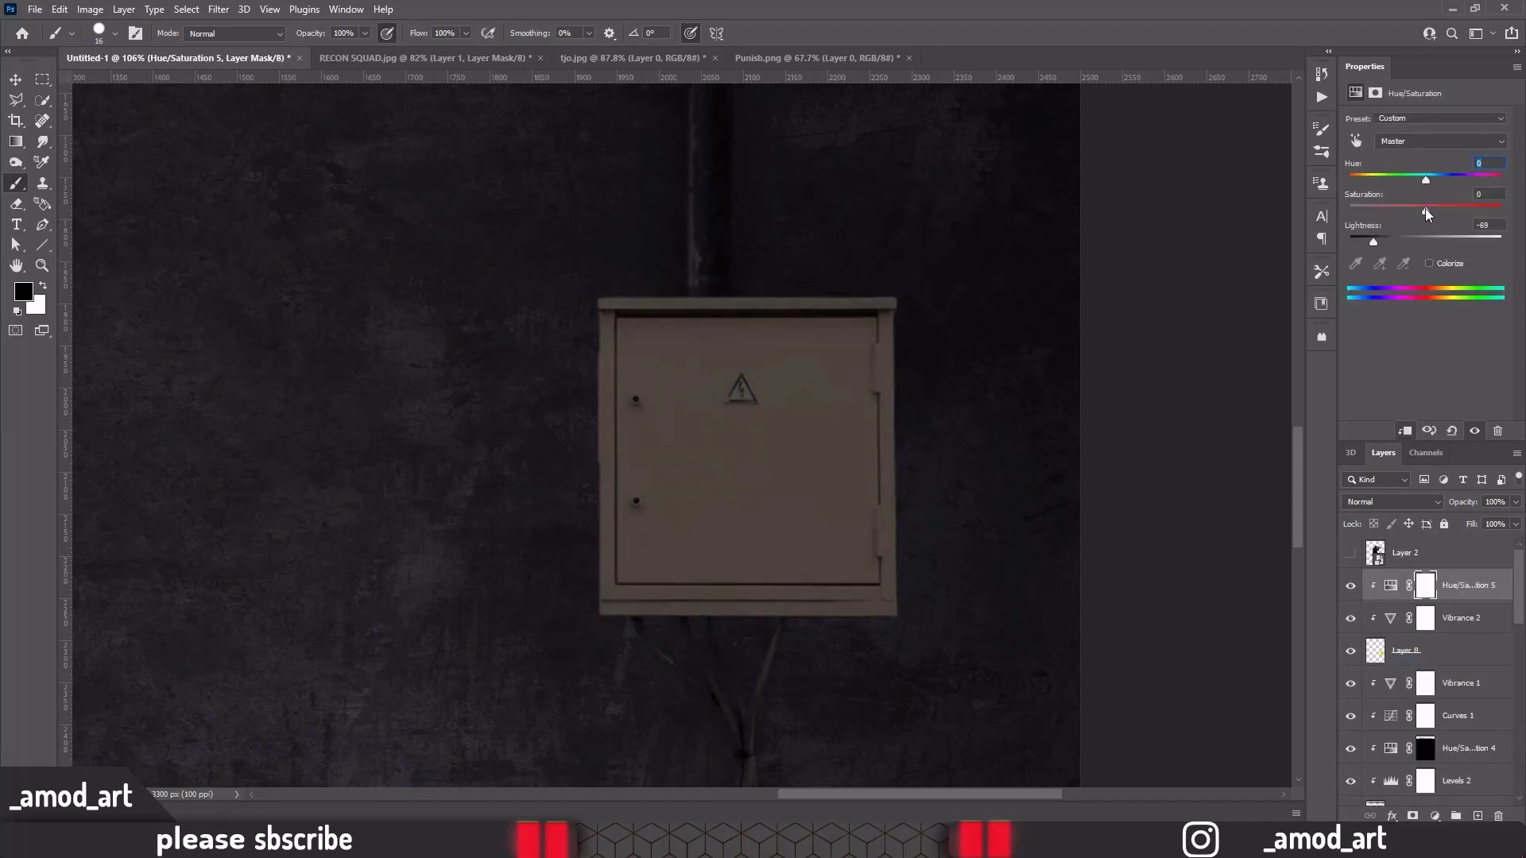
pyautogui.hotkey('ctrl', '0')
pyautogui.press('v')
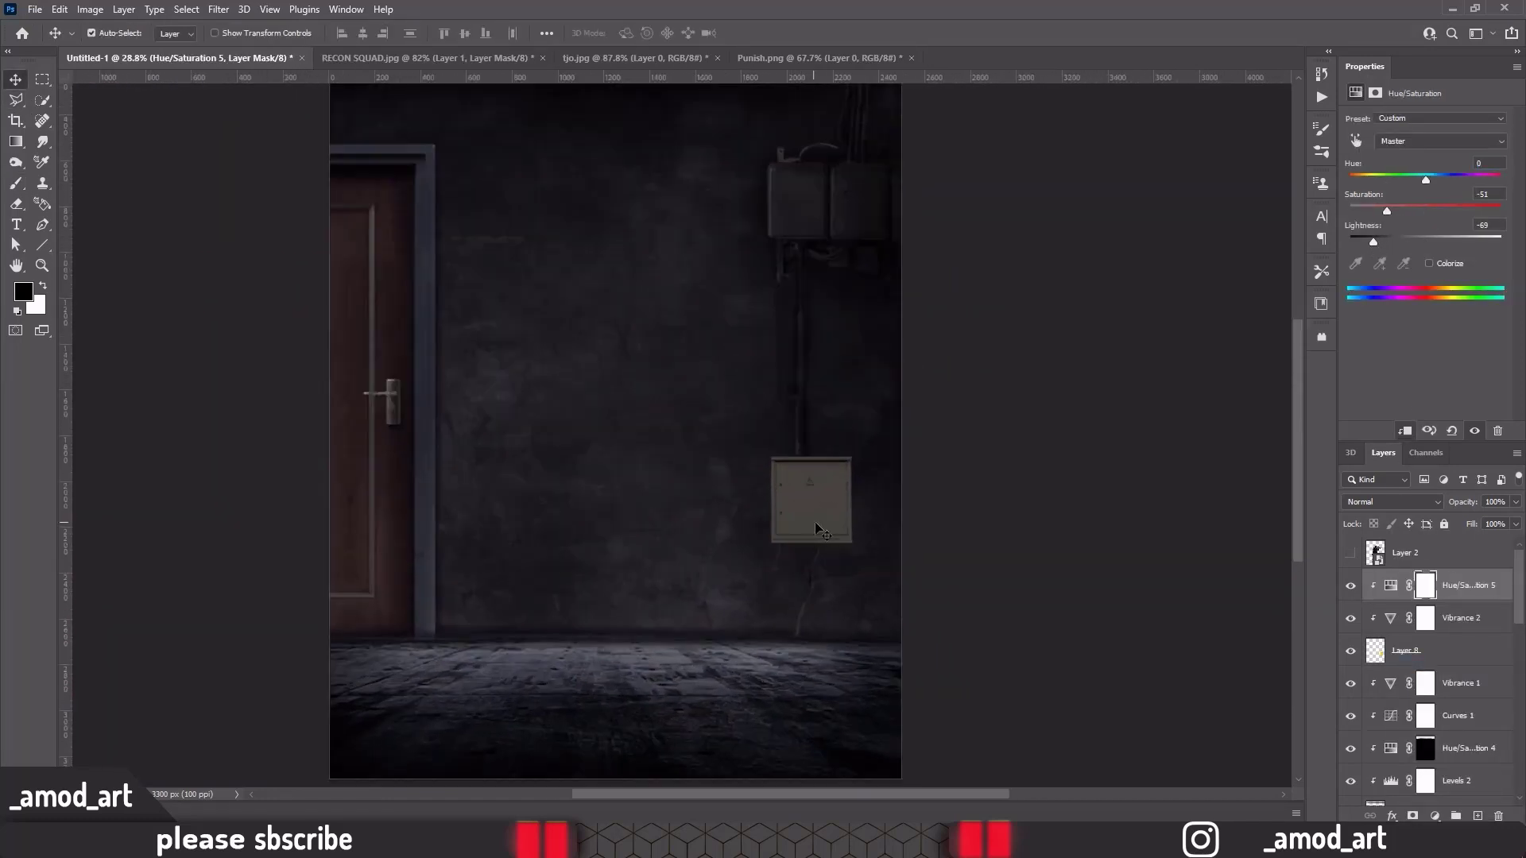
pyautogui.click(1434, 816)
pyautogui.click(1418, 609)
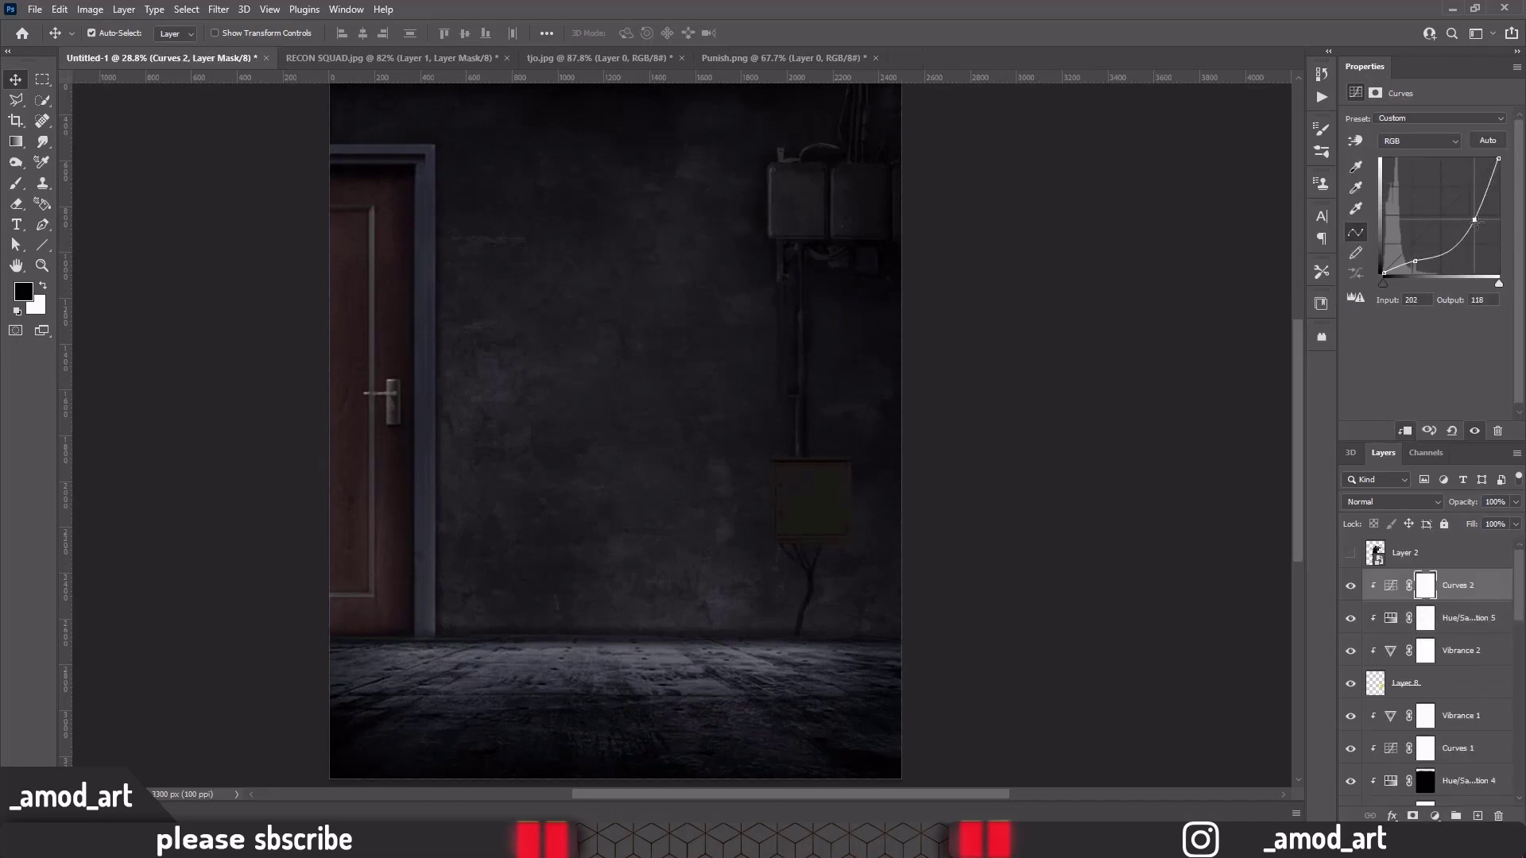
pyautogui.hotkey('ctrl', 'i')
pyautogui.press('b')
pyautogui.press('x')
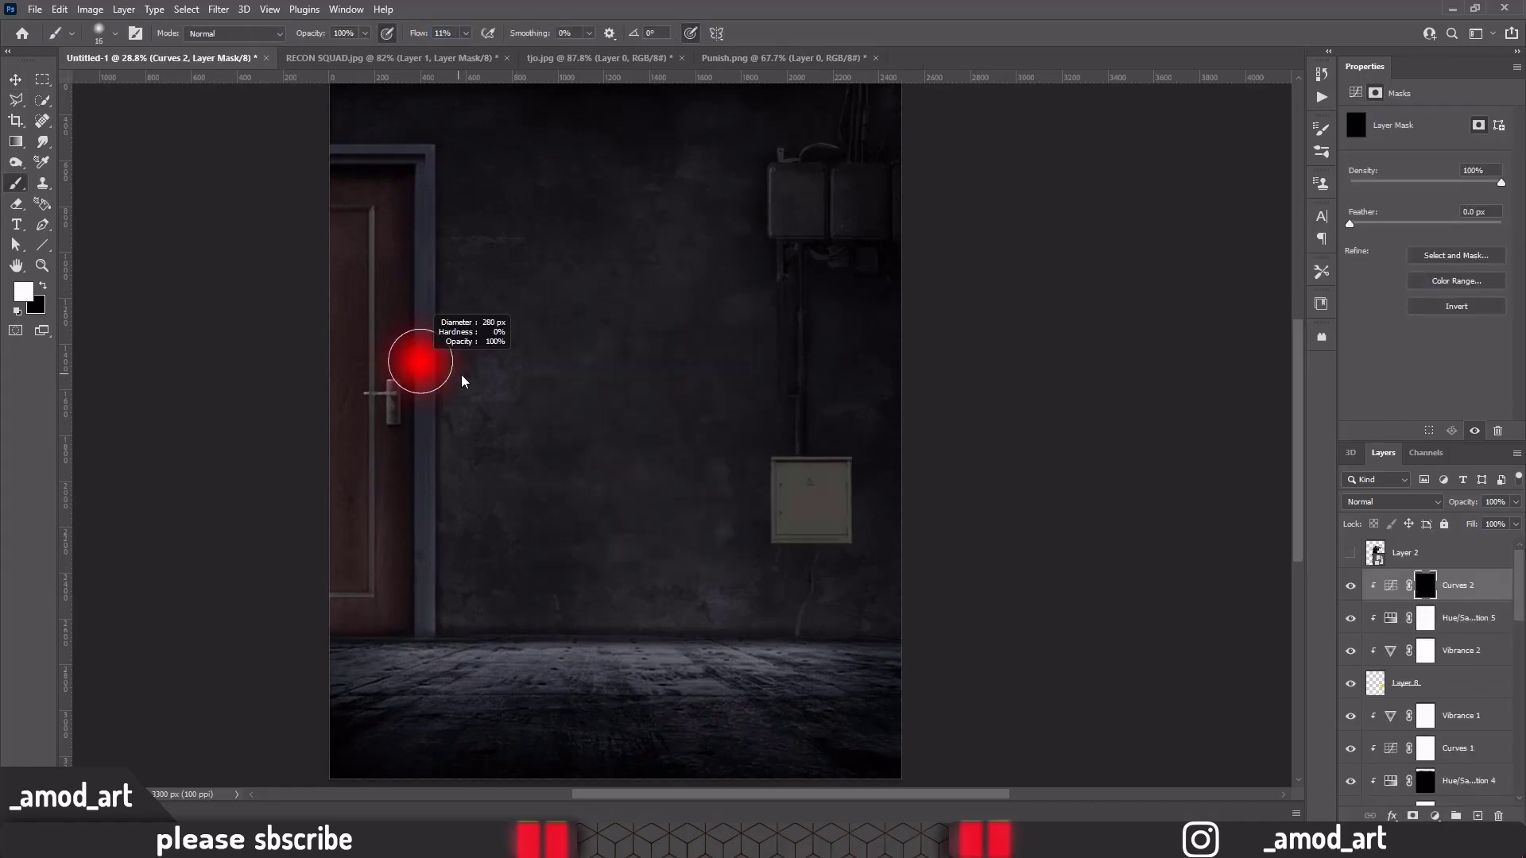
pyautogui.scroll(4, 818, 493)
pyautogui.moveTo(759, 406)
pyautogui.mouseDown()
pyautogui.moveTo(684, 603)
pyautogui.moveTo(865, 430)
pyautogui.mouseUp()
# Set another Hue/Saturation layer to Saturation -65 and Lightness -14 on the box
pyautogui.scroll(3, 865, 430)
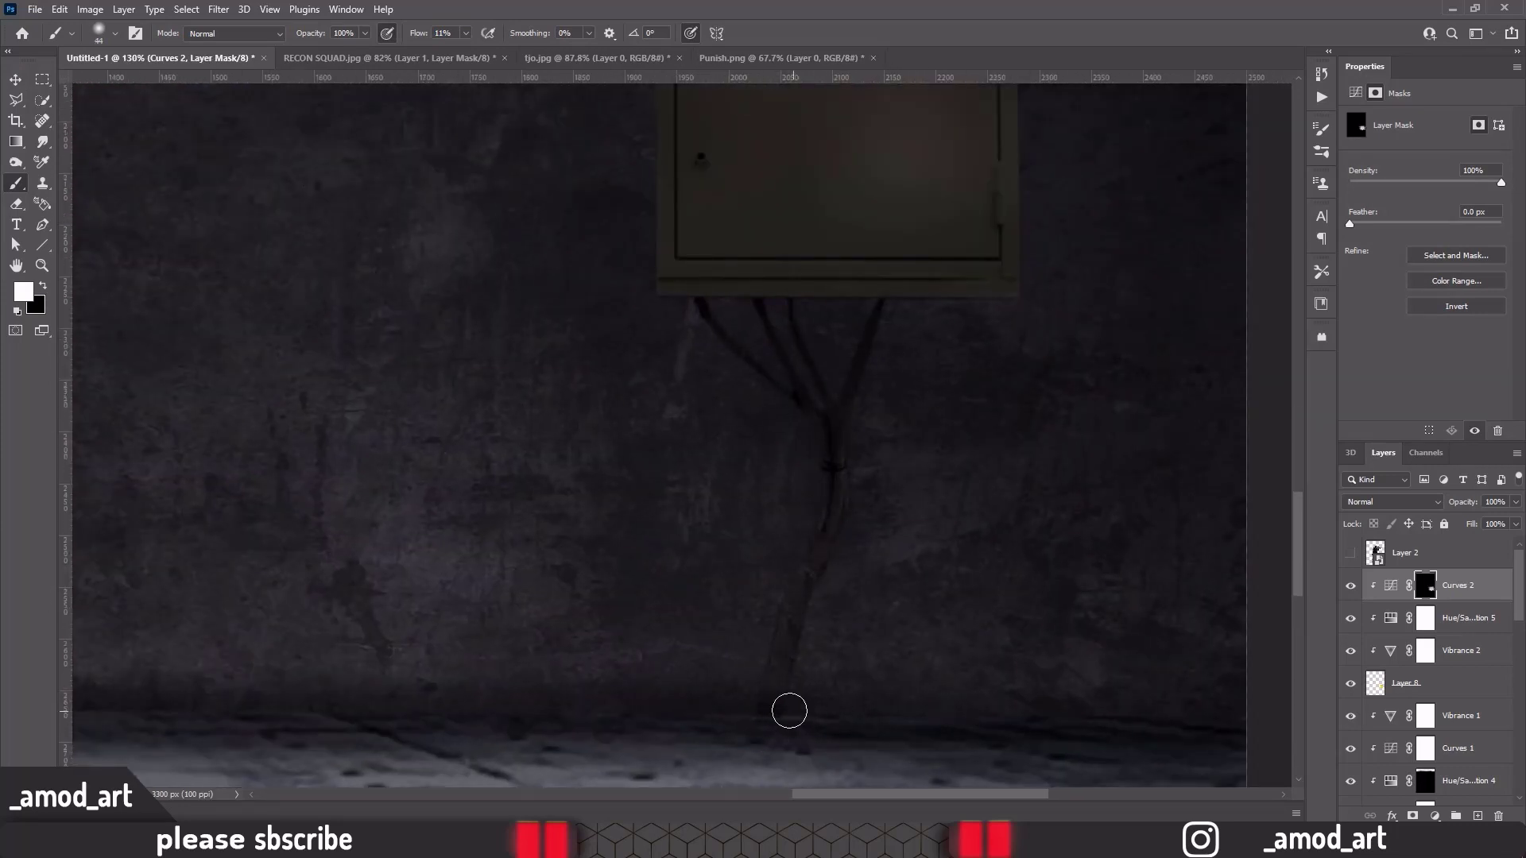
pyautogui.scroll(2, 790, 711)
pyautogui.scroll(3, 828, 381)
pyautogui.scroll(2, 828, 381)
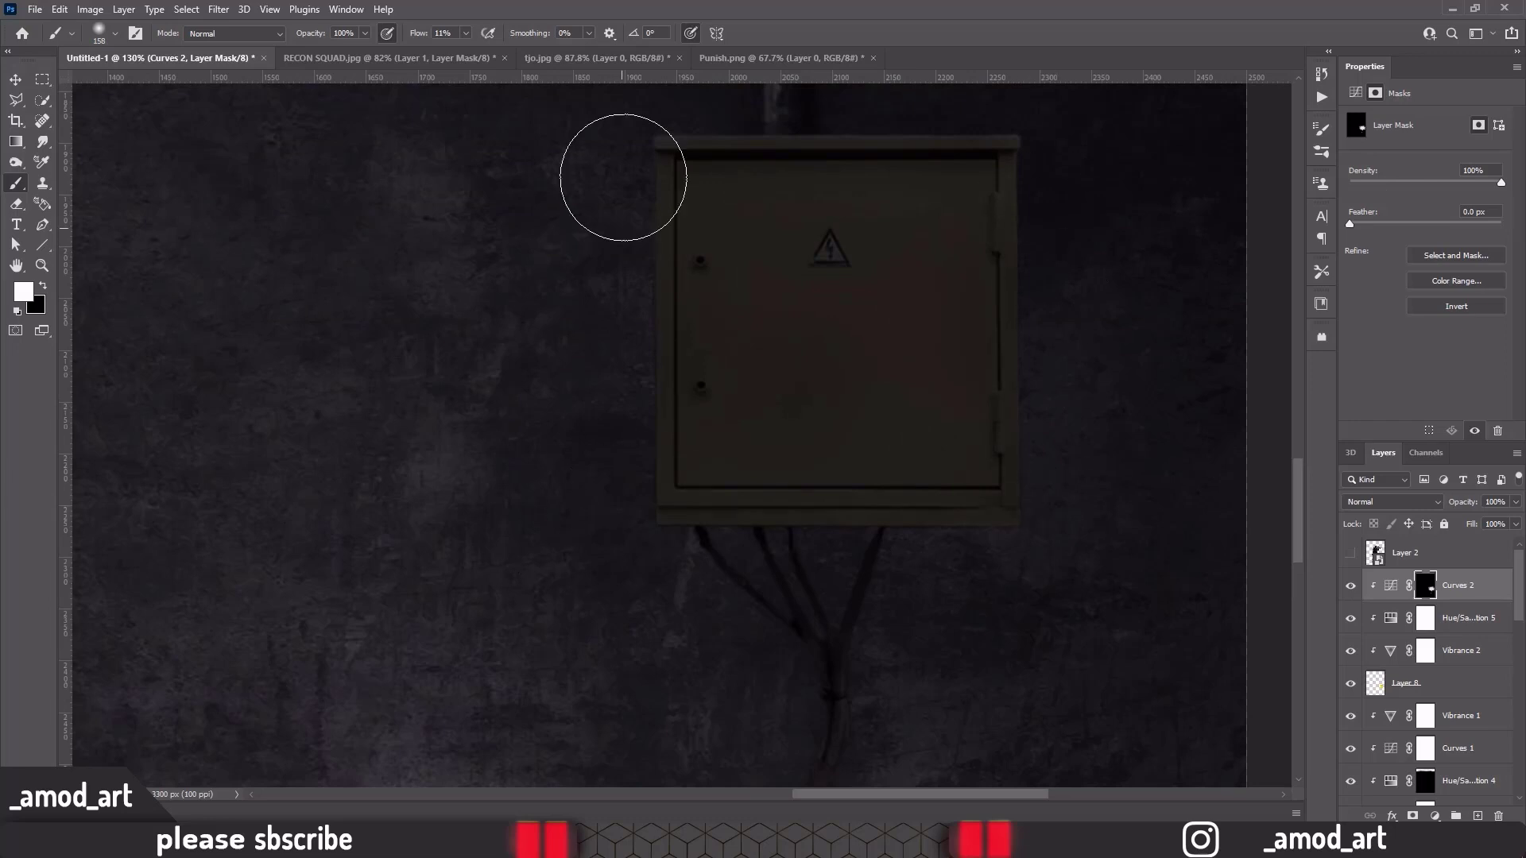
pyautogui.moveTo(1426, 211)
pyautogui.mouseDown()
pyautogui.moveTo(1362, 209)
pyautogui.moveTo(1418, 251)
pyautogui.mouseUp()
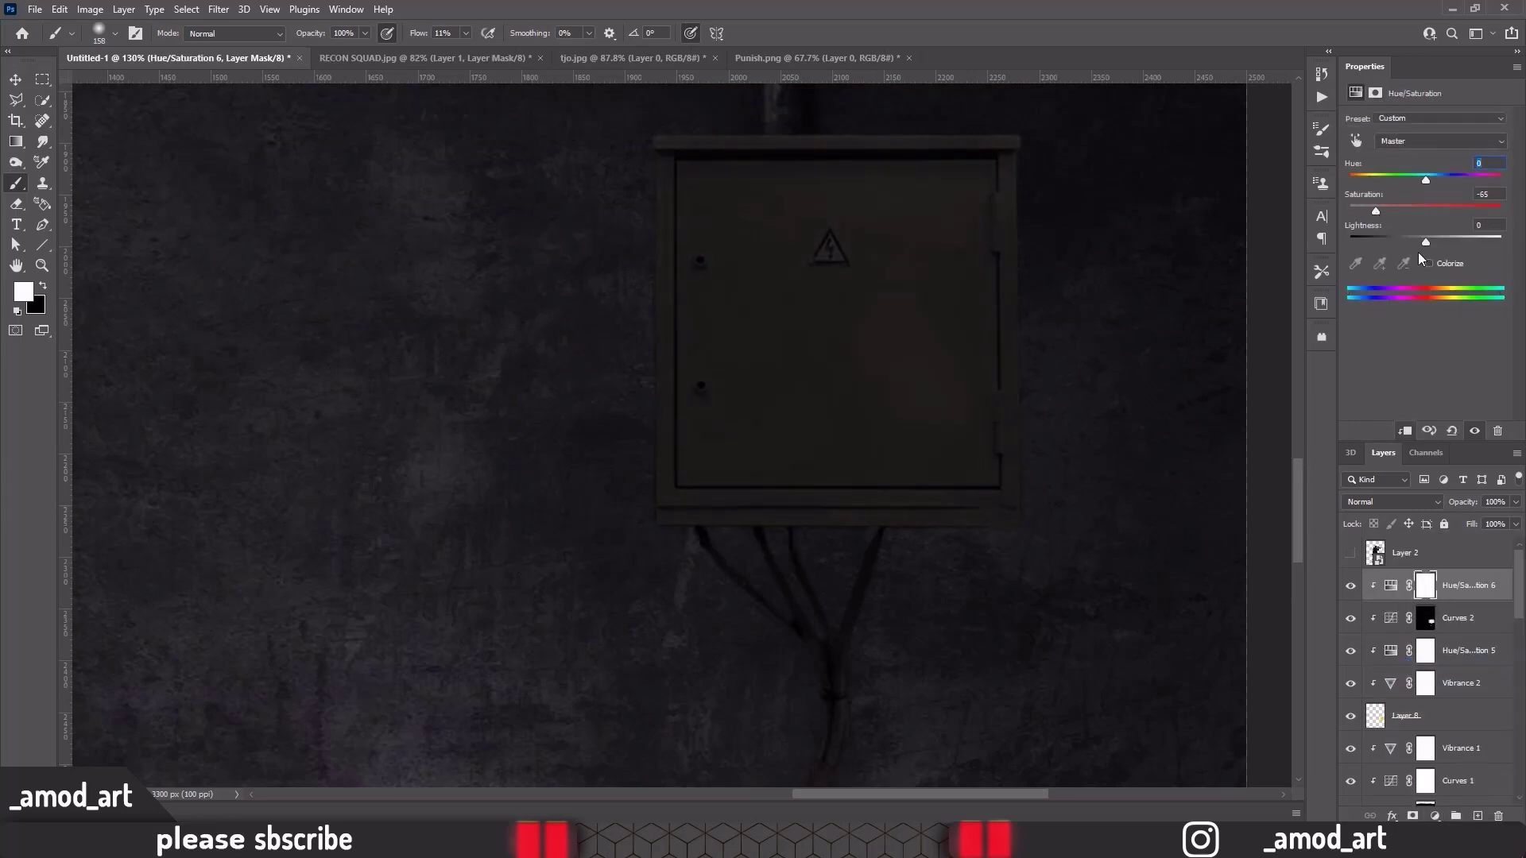
pyautogui.press('v')
pyautogui.scroll(-5, 757, 581)
pyautogui.scroll(2, 833, 704)
pyautogui.scroll(-5, 1431, 676)
# Brush soft white shadow onto the Exposure 1 mask around and below the junction box
pyautogui.click(1426, 659)
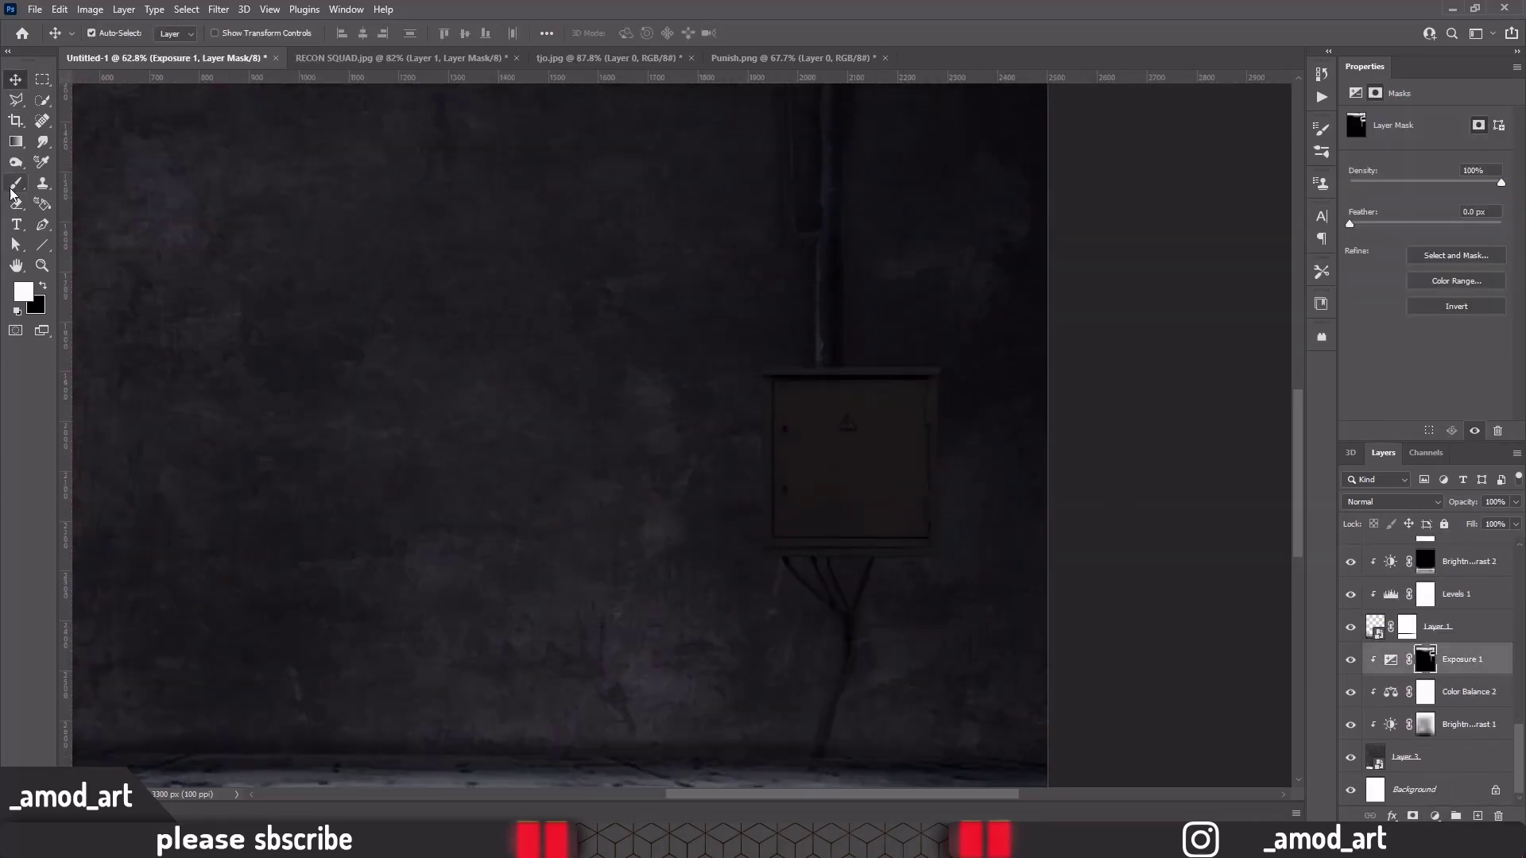
pyautogui.press('b')
pyautogui.scroll(4, 835, 413)
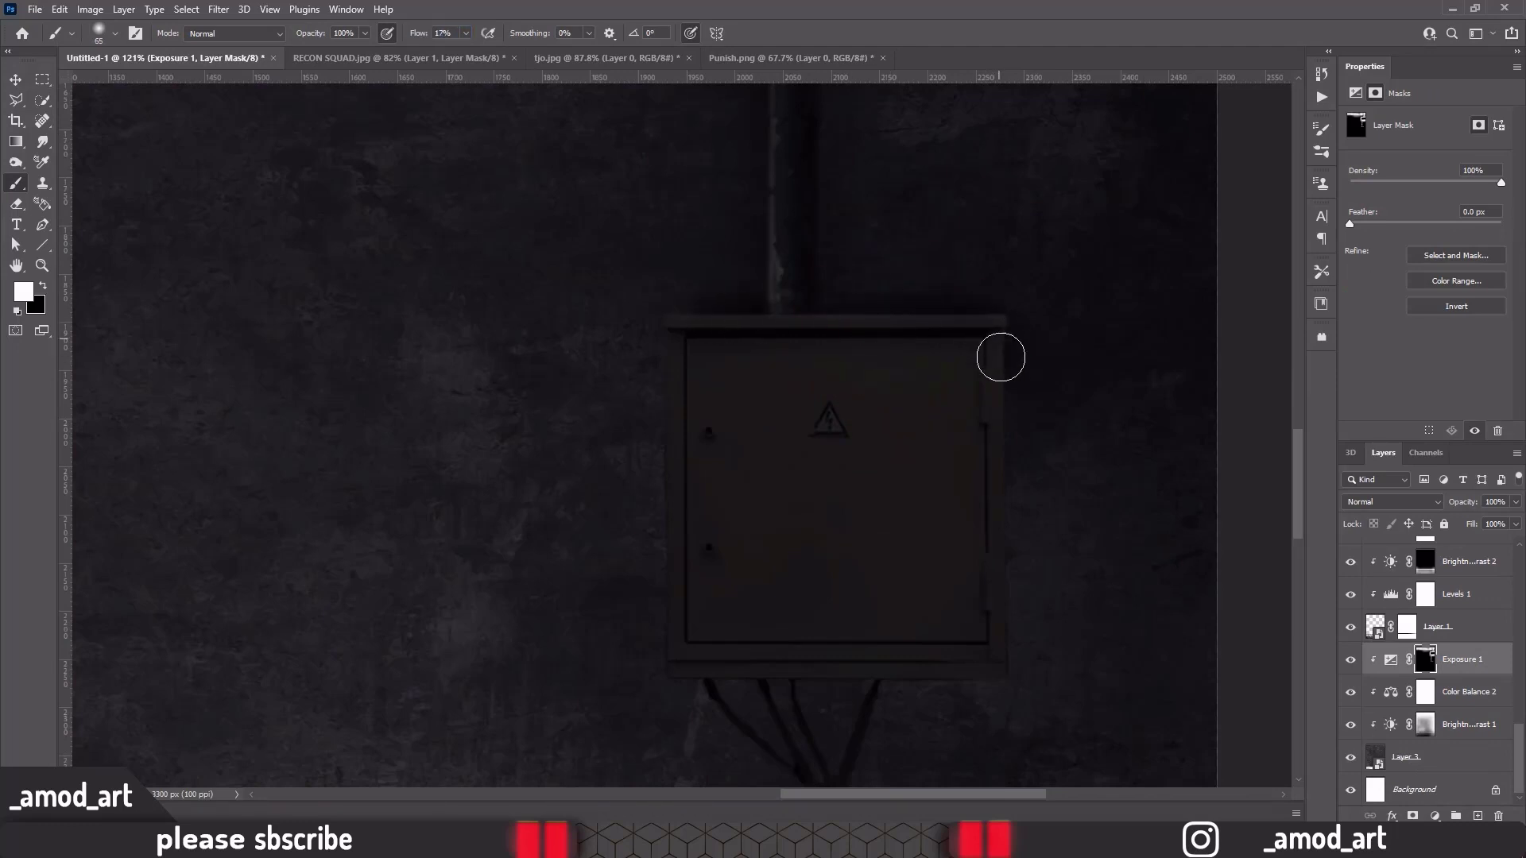
pyautogui.scroll(-2, 815, 654)
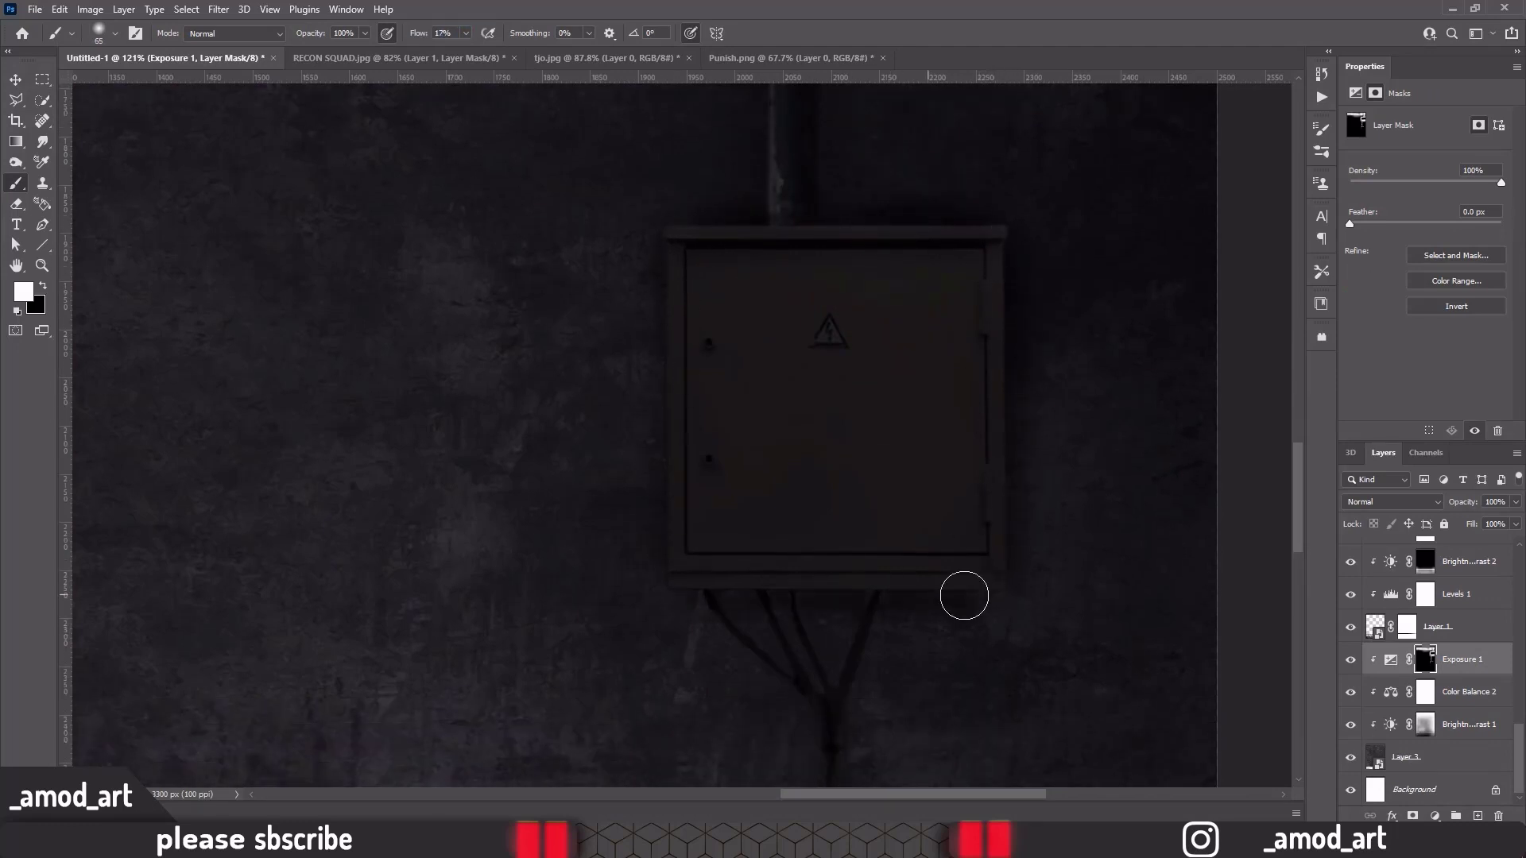
pyautogui.scroll(-4, 670, 352)
pyautogui.scroll(-1, 816, 515)
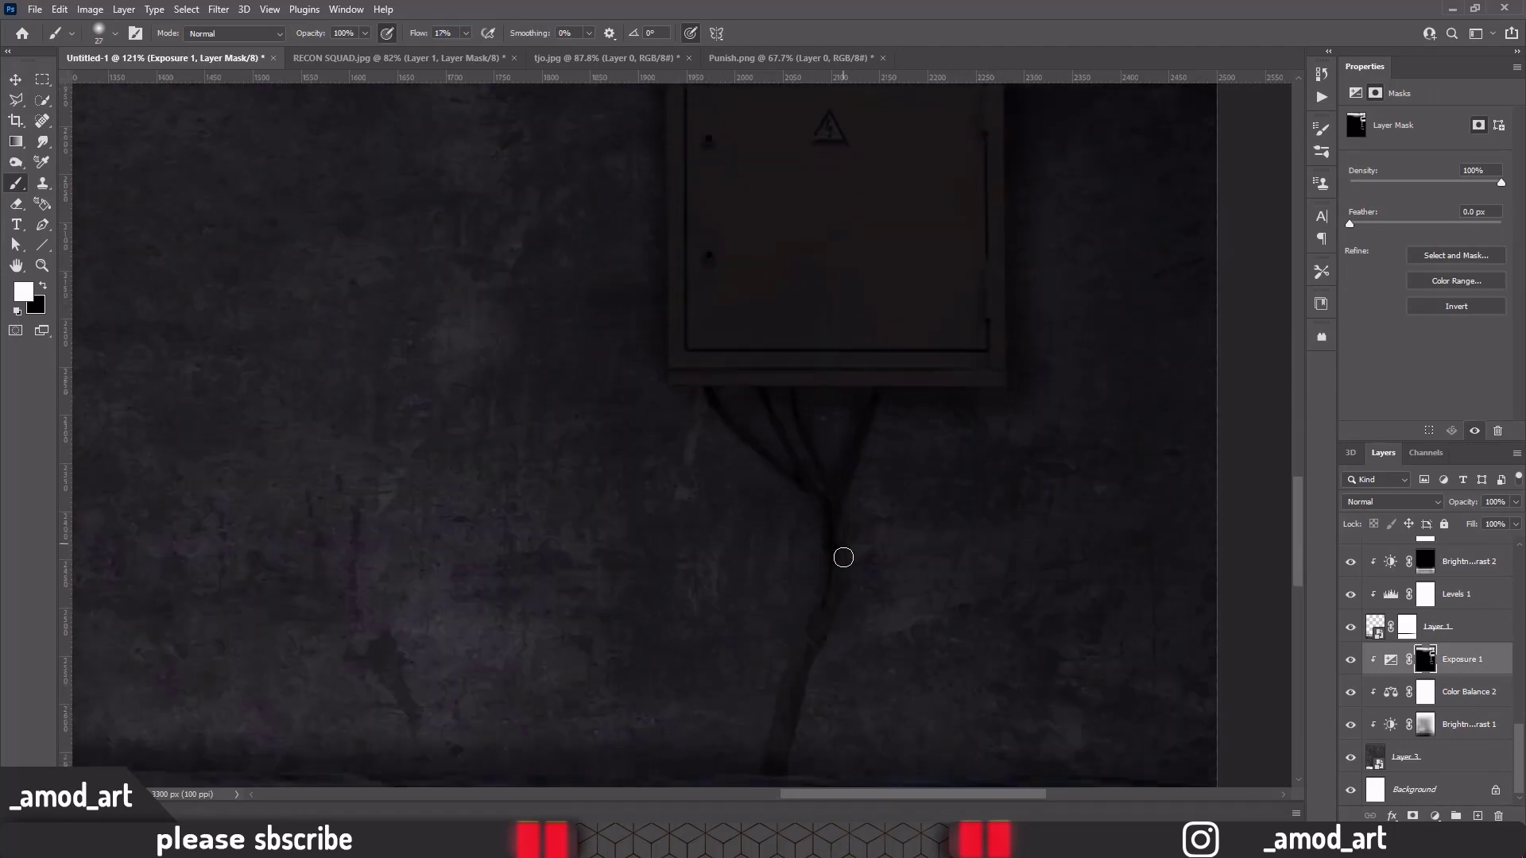
pyautogui.scroll(-2, 819, 497)
pyautogui.press(']')
pyautogui.press(']')
pyautogui.press(']')
pyautogui.scroll(3, 919, 314)
pyautogui.press('[')
pyautogui.press('[')
pyautogui.press('[')
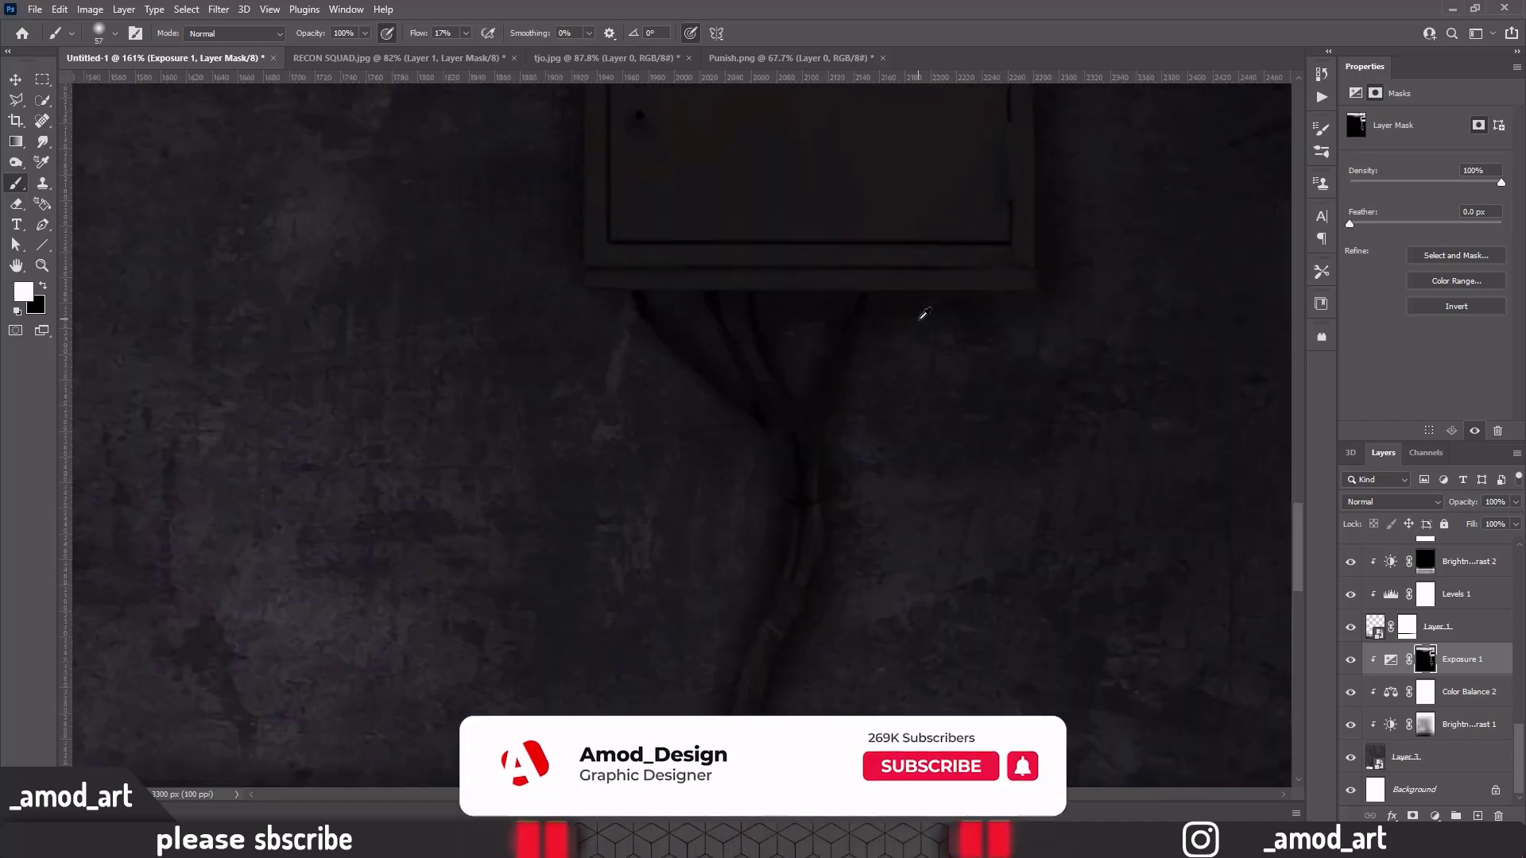
pyautogui.scroll(5, 1051, 284)
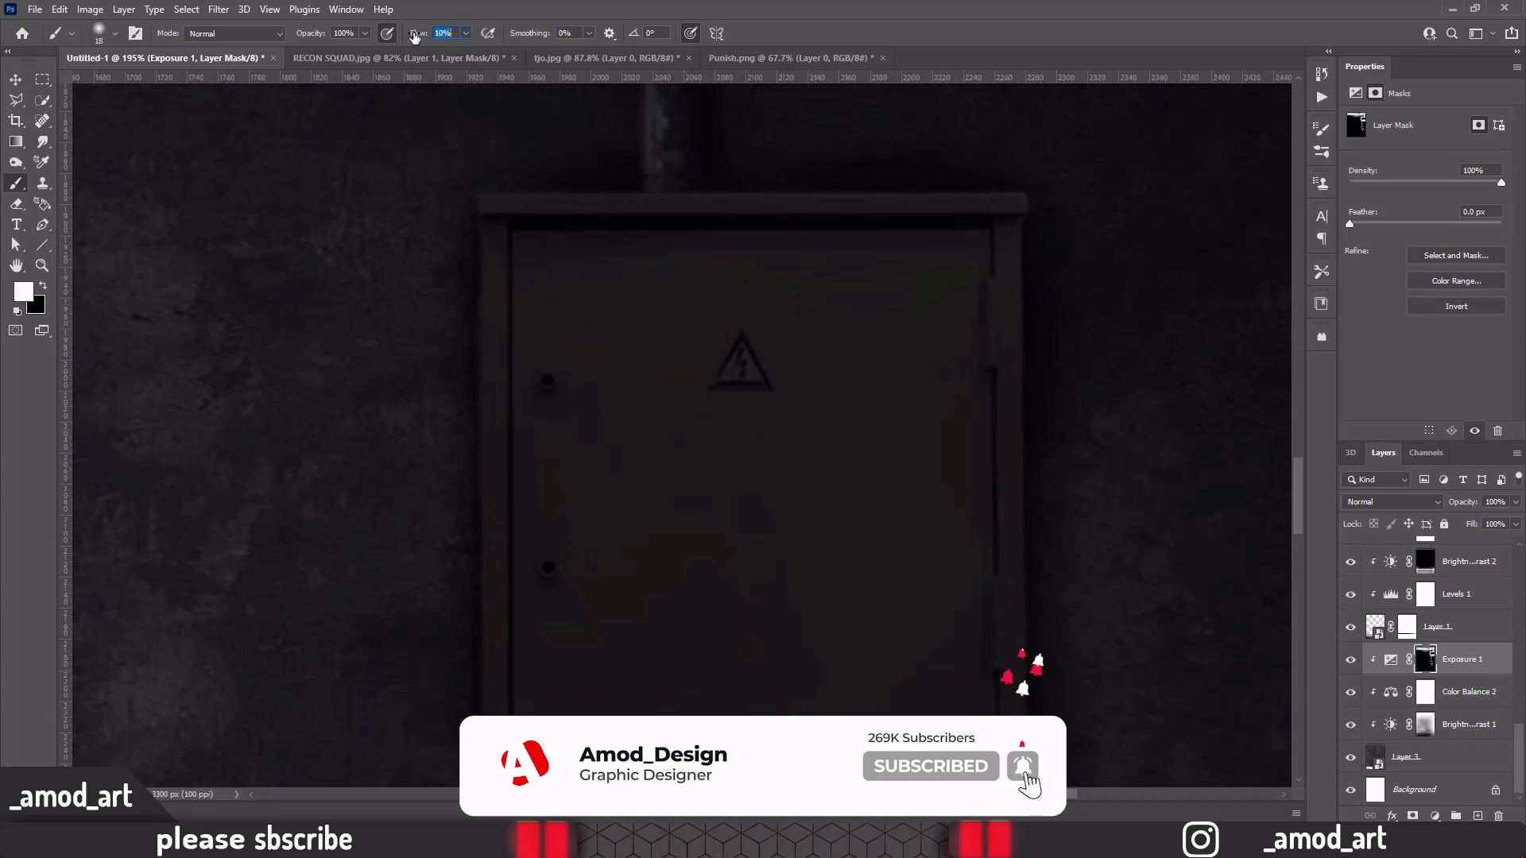
pyautogui.scroll(-1, 797, 344)
pyautogui.scroll(-3, 675, 443)
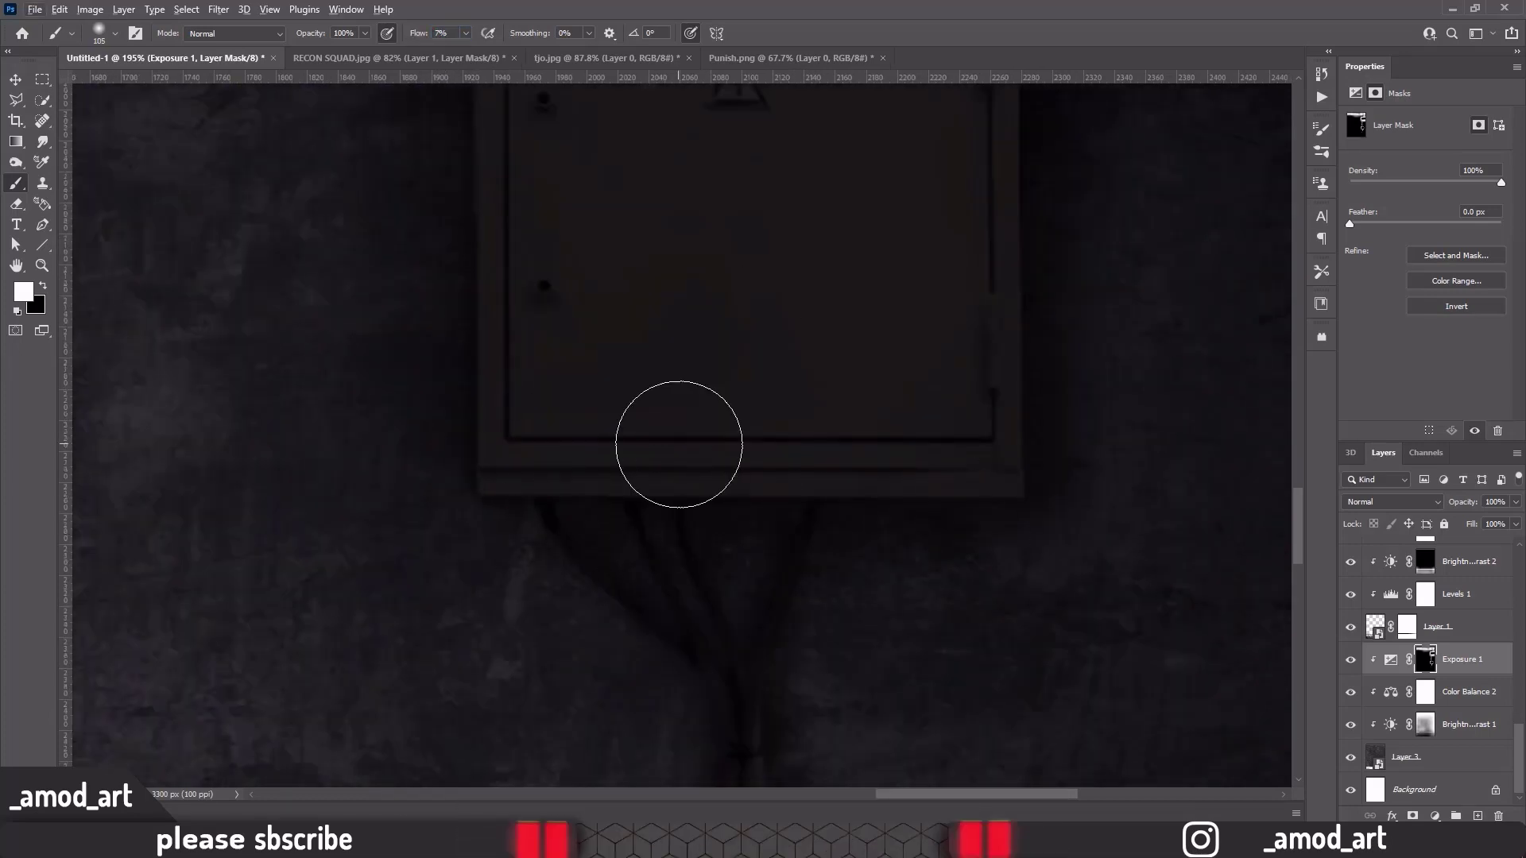
pyautogui.scroll(-3, 719, 378)
pyautogui.scroll(-5, 572, 587)
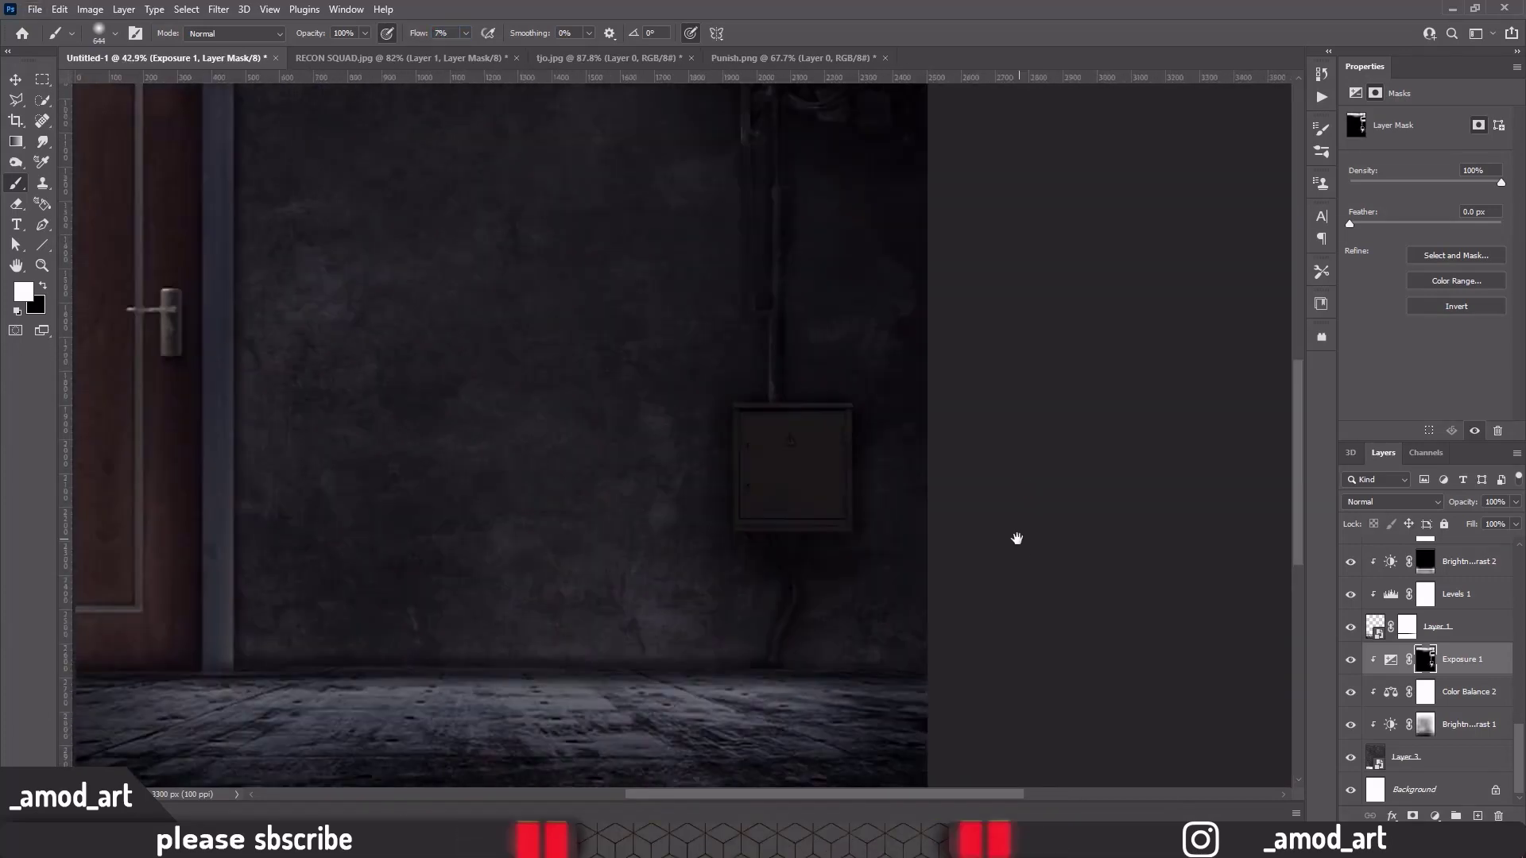
pyautogui.scroll(2, 477, 544)
pyautogui.scroll(1, 358, 639)
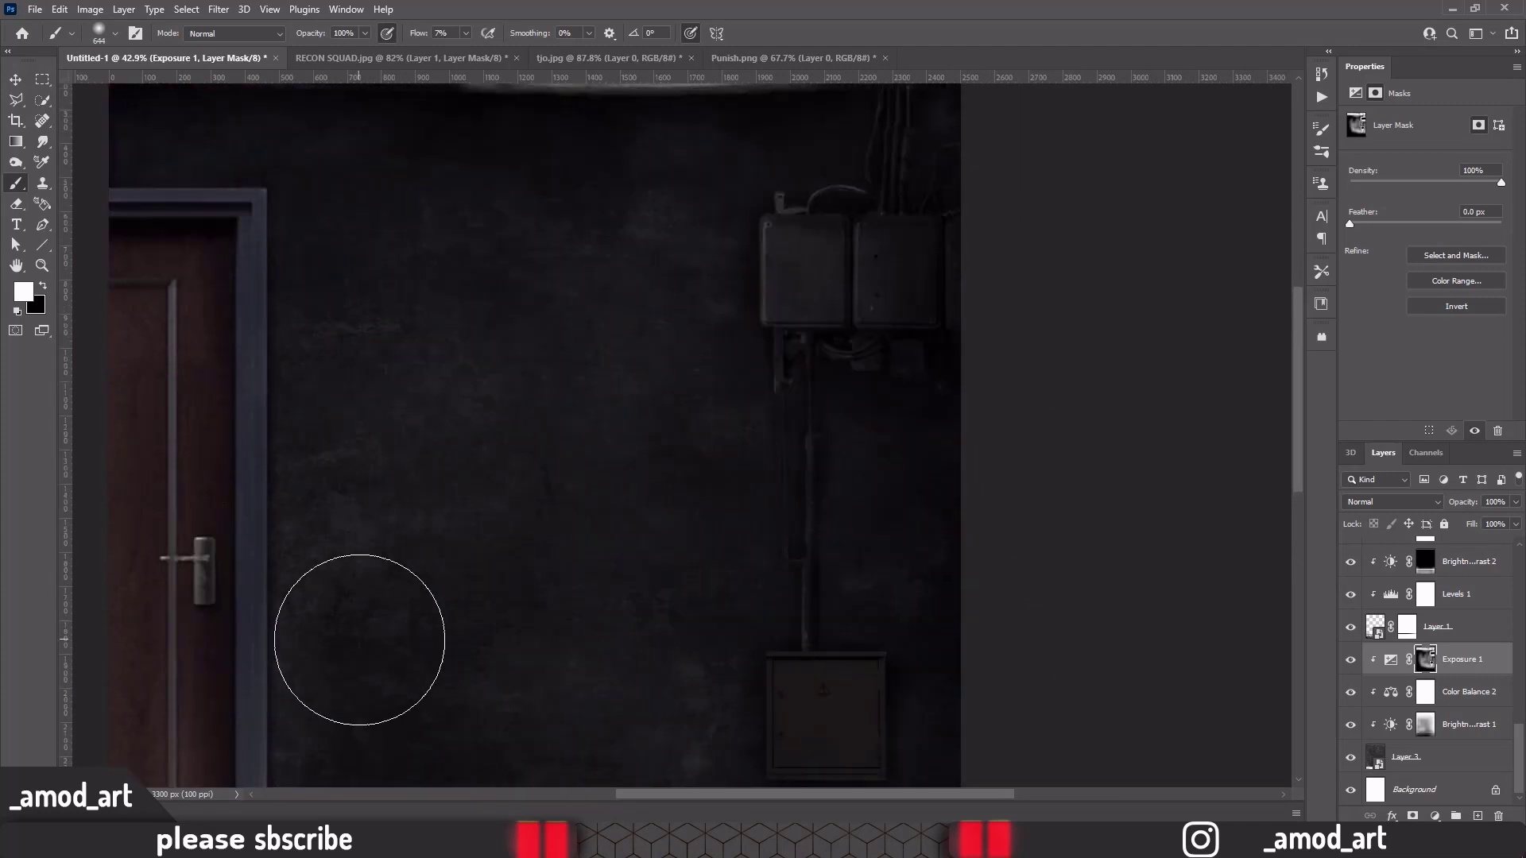
pyautogui.scroll(-3, 395, 632)
pyautogui.scroll(5, 1430, 636)
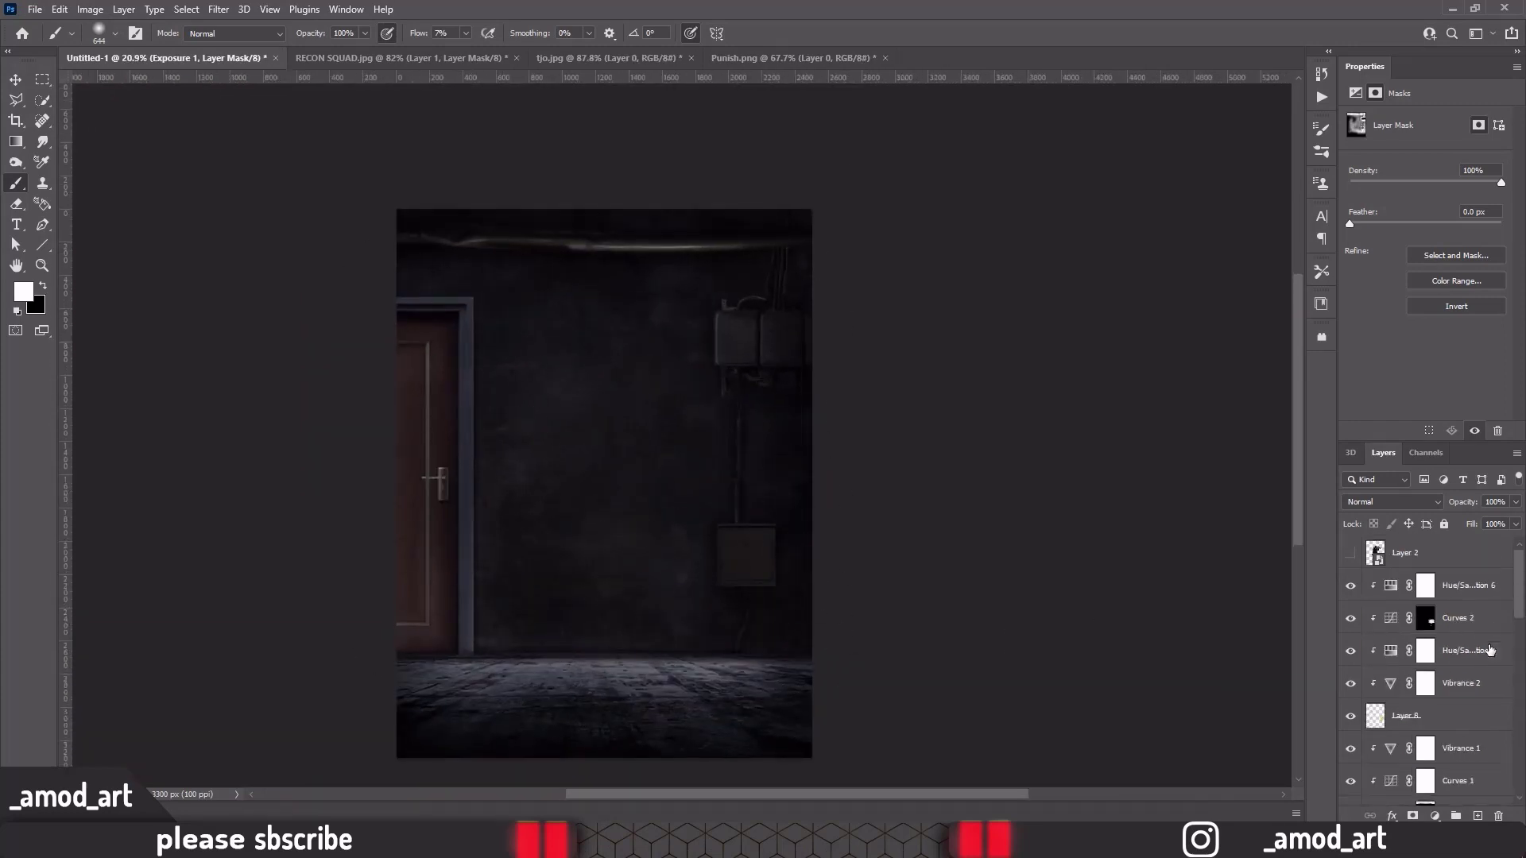
pyautogui.click(1458, 617)
# Close the tjo.jpg image and select the Brightness/Contrast 2 layer
pyautogui.press('v')
pyautogui.click(600, 58)
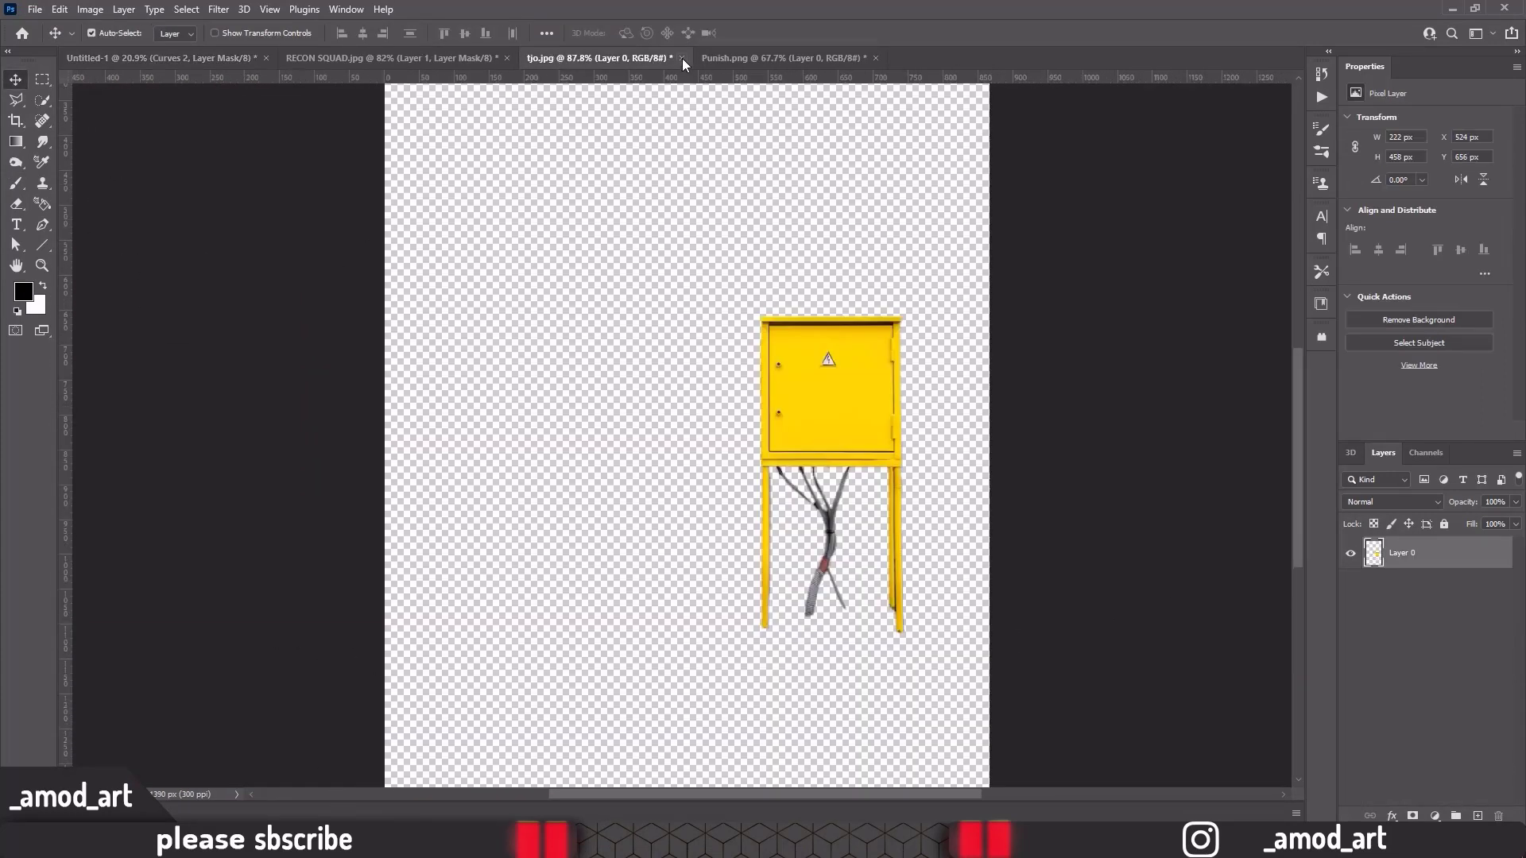
pyautogui.click(682, 58)
pyautogui.click(158, 58)
pyautogui.scroll(-5, 1416, 677)
# Add an Exposure layer above Brightness/Contrast 2 with its mask inverted to black
pyautogui.click(1416, 661)
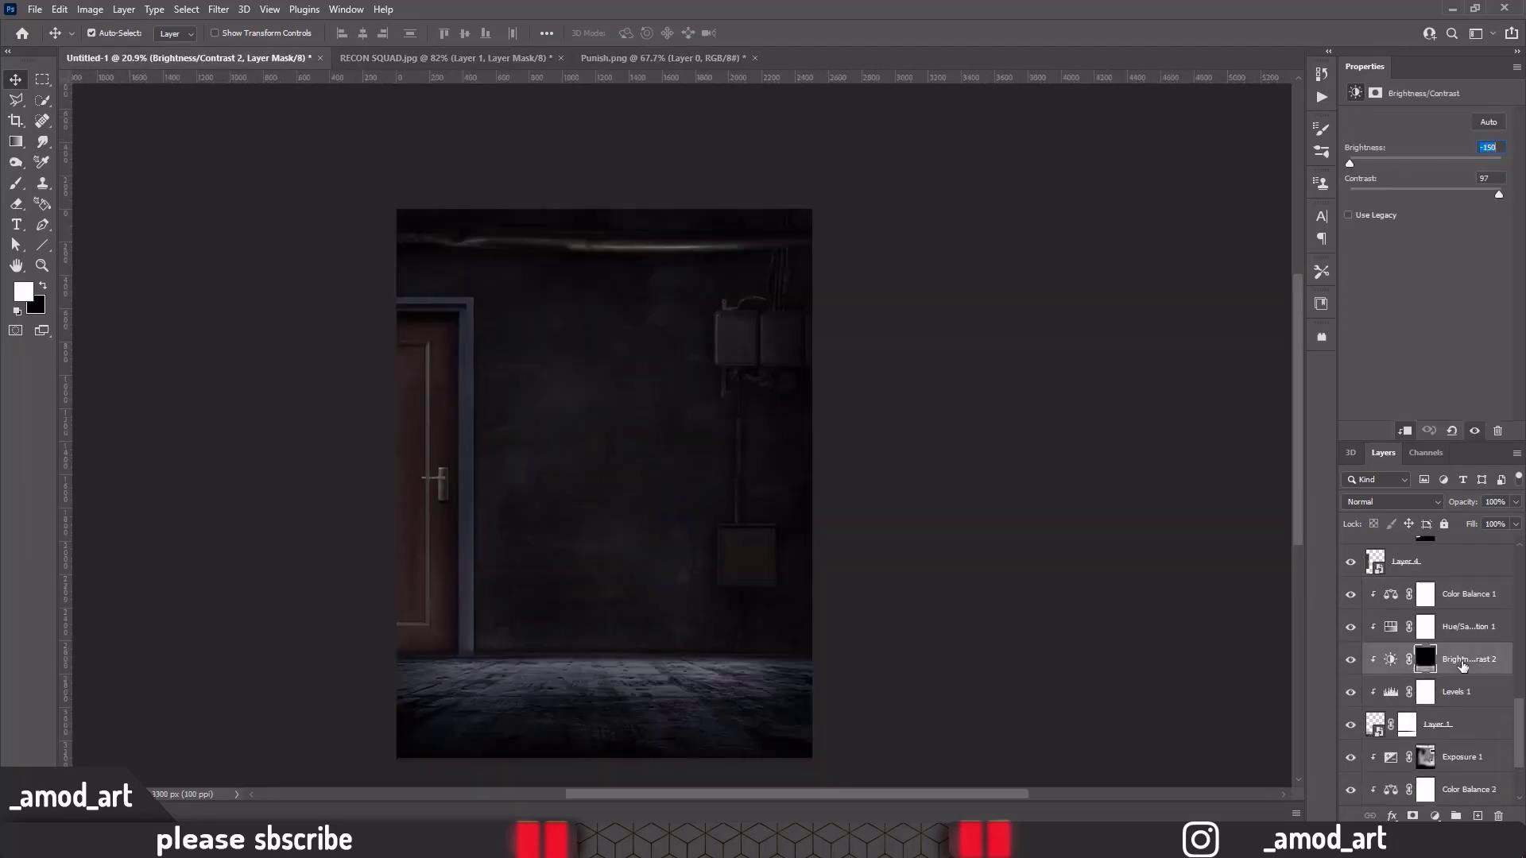
pyautogui.click(1426, 661)
pyautogui.hotkey('ctrl', 'i')
pyautogui.press('b')
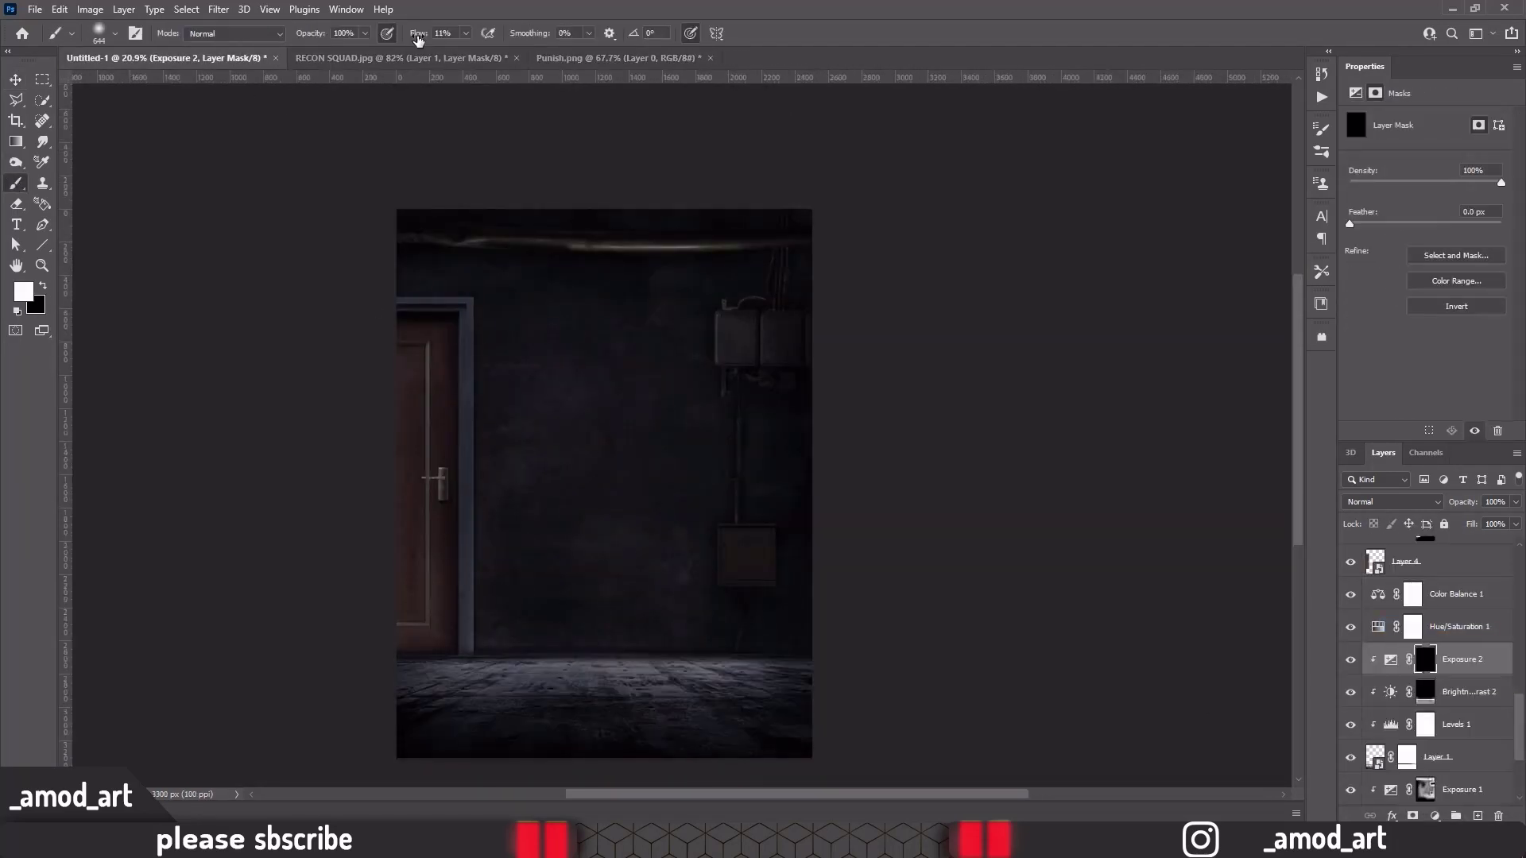
pyautogui.rightClick(556, 548)
pyautogui.press('Escape')
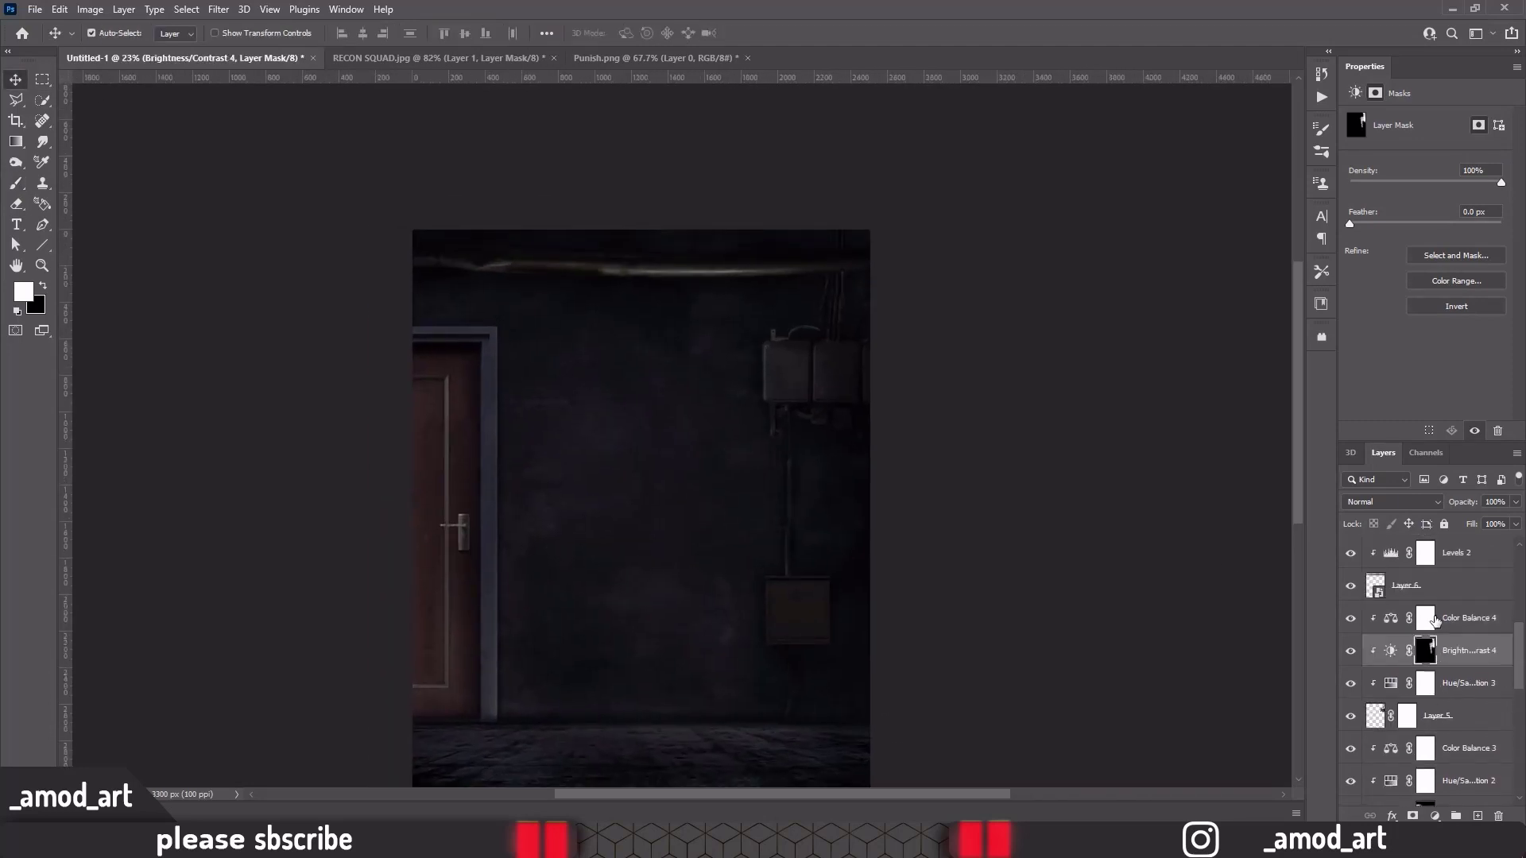
# Add a Hue/Saturation layer with Saturation -13
pyautogui.click(1434, 817)
pyautogui.click(1399, 675)
pyautogui.moveTo(1426, 211); pyautogui.dragTo(1415, 211)
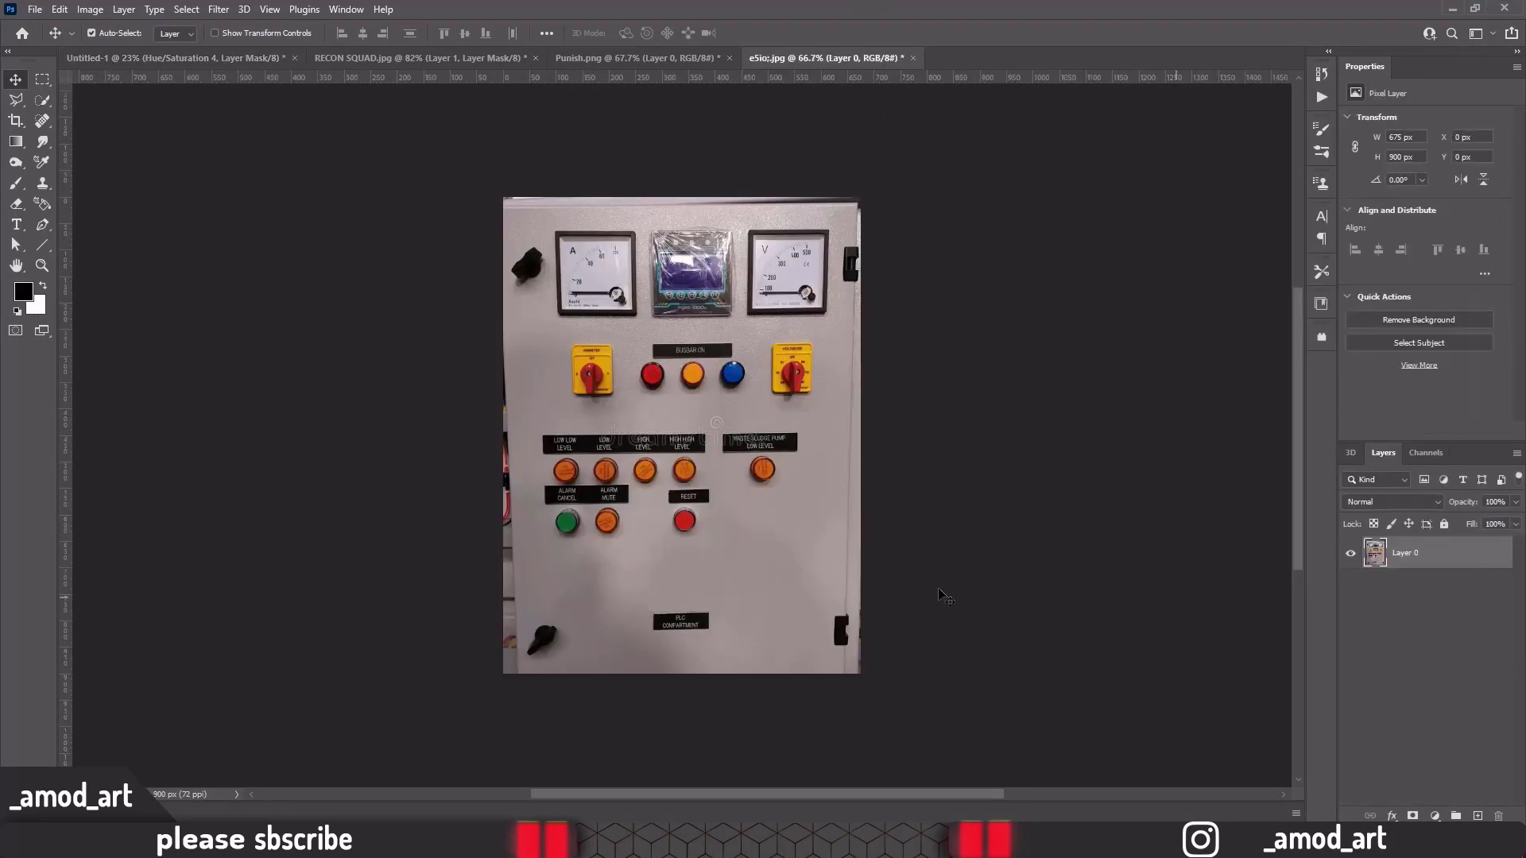
# Copy the red indicator button from the control-panel photo and transform it onto the junction box
pyautogui.scroll(3, 600, 443)
pyautogui.scroll(2, 582, 227)
pyautogui.press('w')
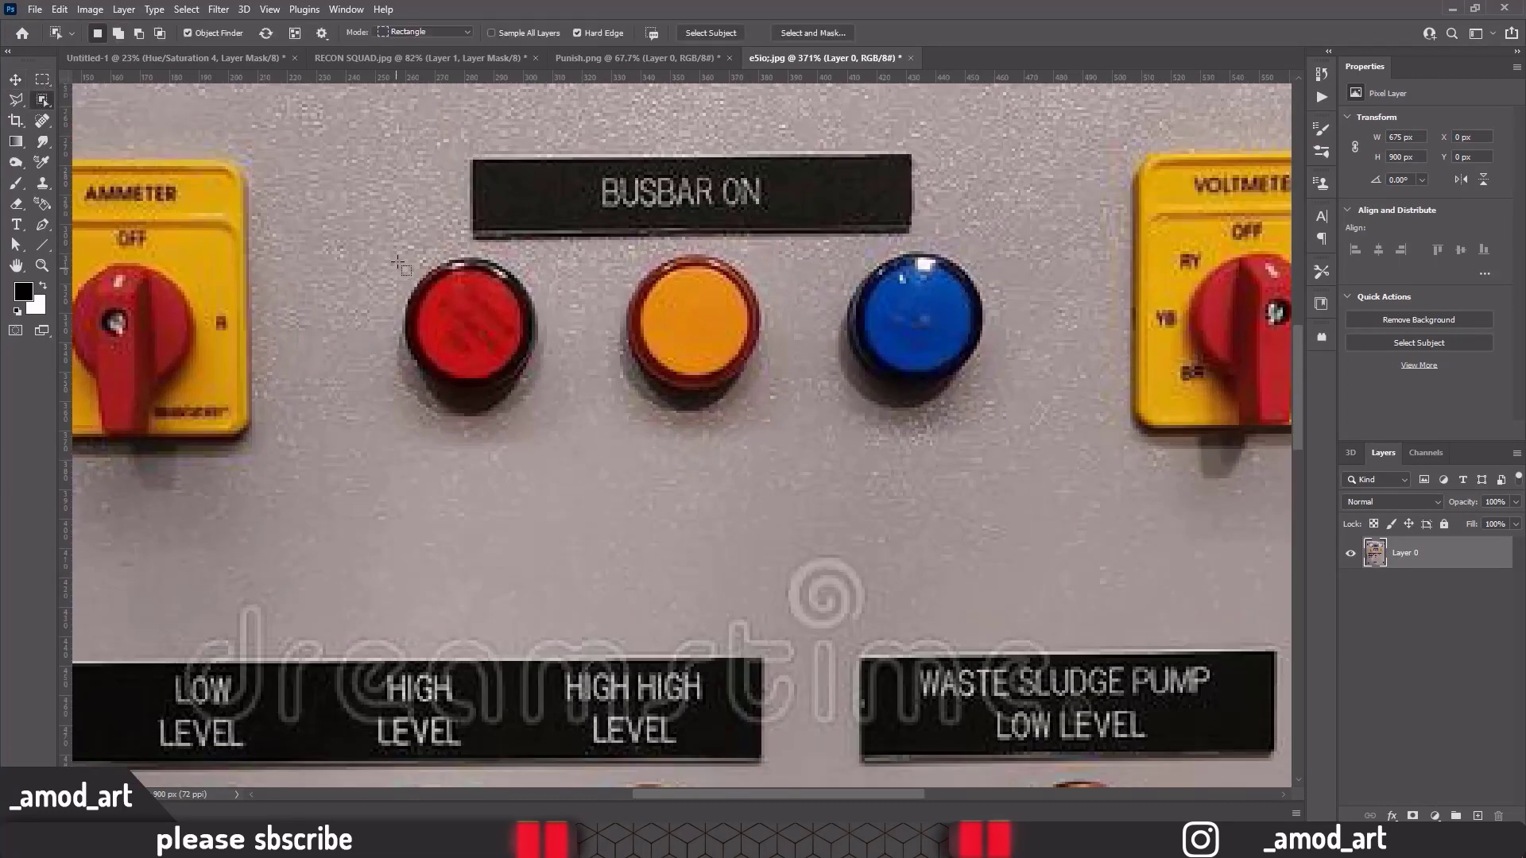
pyautogui.moveTo(402, 255); pyautogui.dragTo(544, 413)
pyautogui.hotkey('shift', 'w')
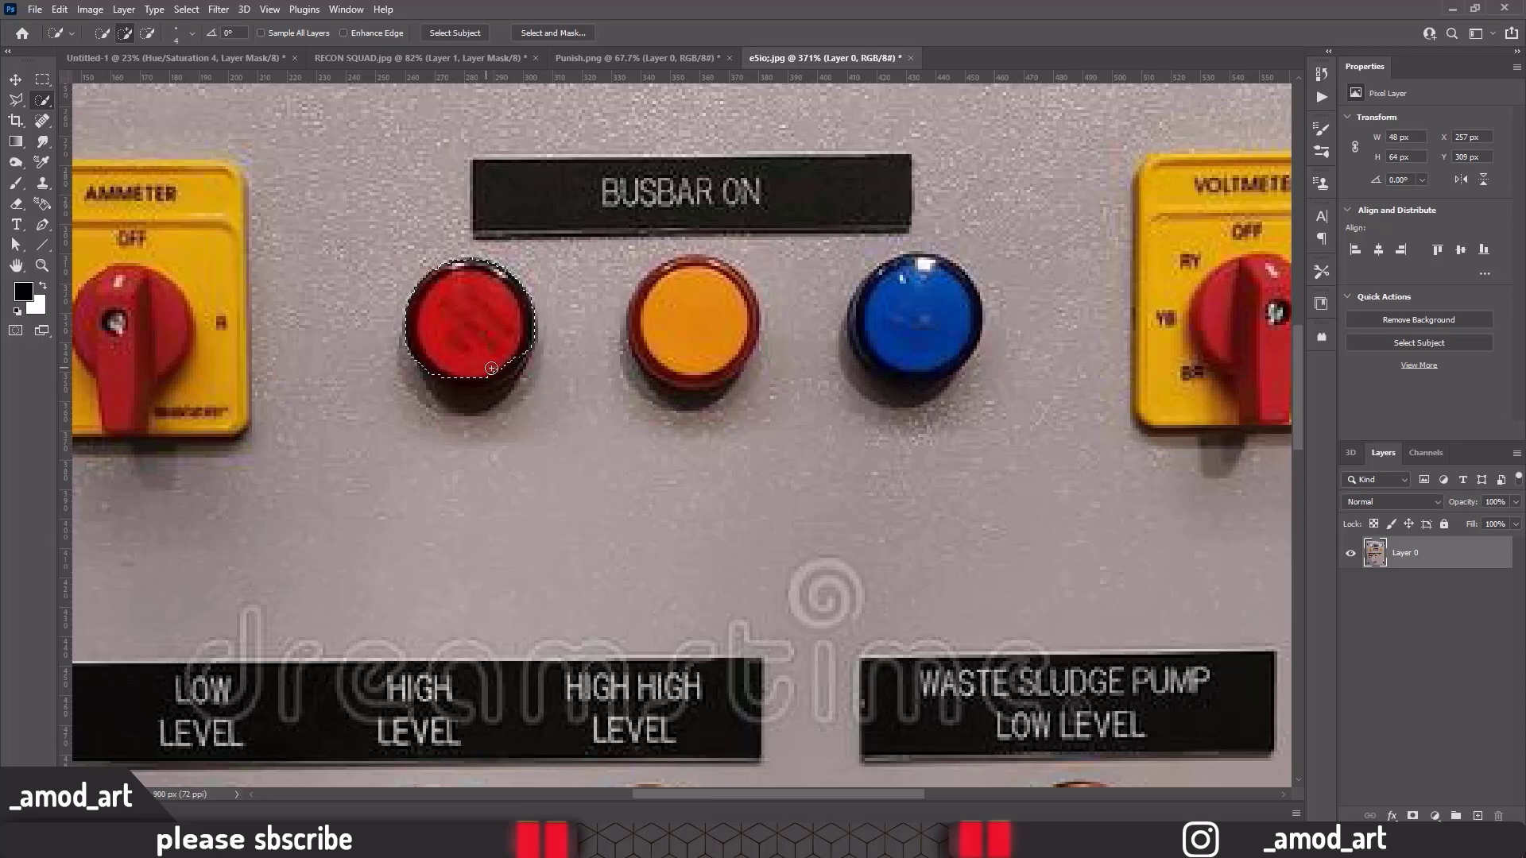
pyautogui.hotkey('ctrl', 'c')
pyautogui.hotkey('ctrl', 'Tab')
pyautogui.hotkey('ctrl', 'v')
pyautogui.press('v')
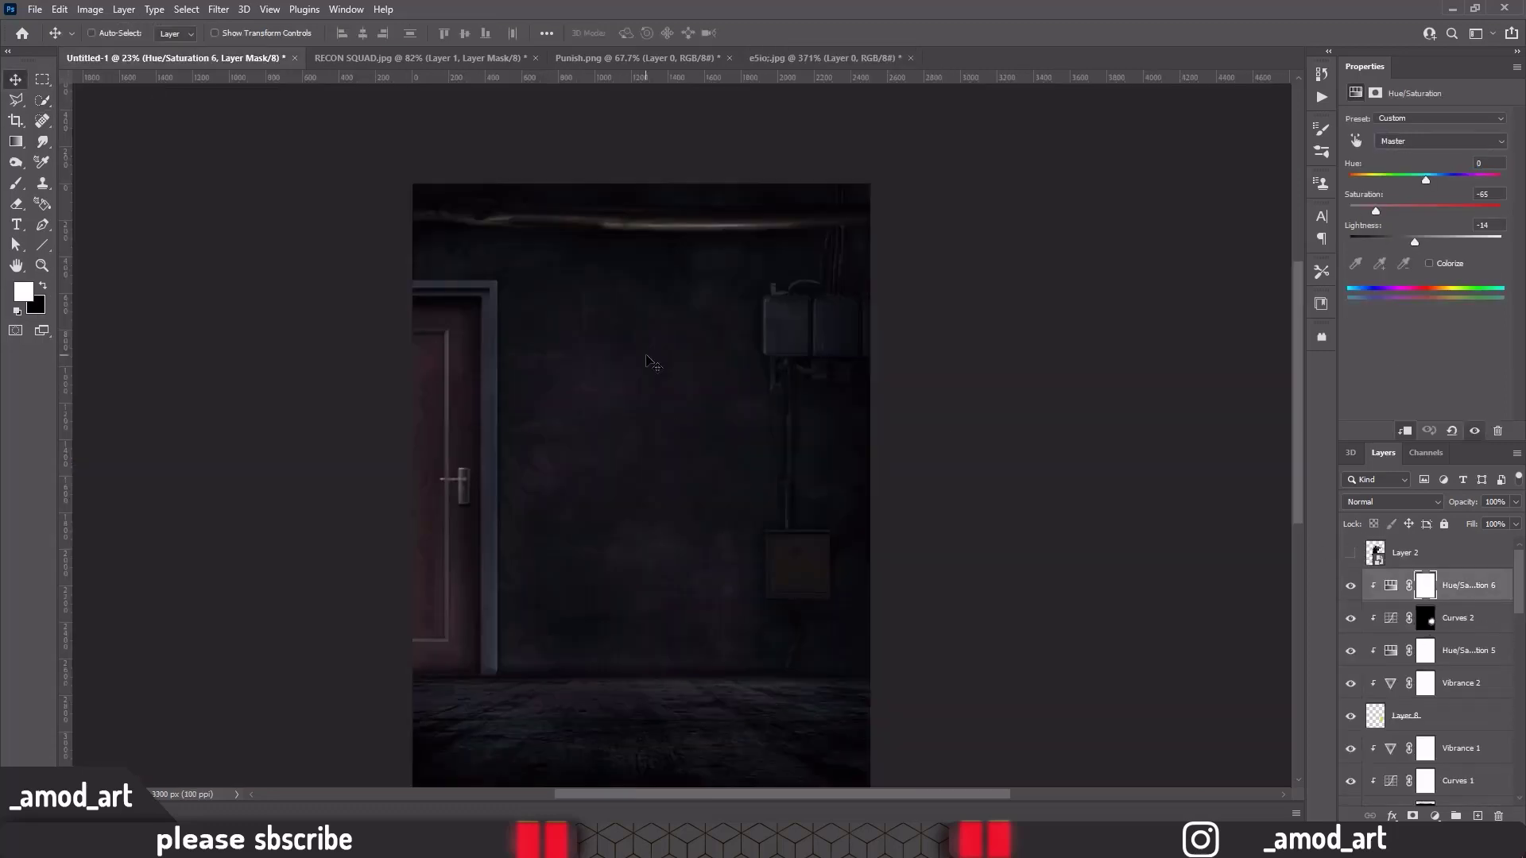
pyautogui.hotkey('ctrl', 't')
pyautogui.scroll(5, 707, 480)
pyautogui.moveTo(392, 500)
pyautogui.mouseDown()
pyautogui.moveTo(637, 317)
pyautogui.moveTo(613, 272)
pyautogui.moveTo(578, 264)
pyautogui.moveTo(656, 207)
pyautogui.mouseUp()
pyautogui.scroll(3, 613, 272)
pyautogui.scroll(-2, 610, 288)
pyautogui.scroll(1, 594, 254)
pyautogui.press('Return')
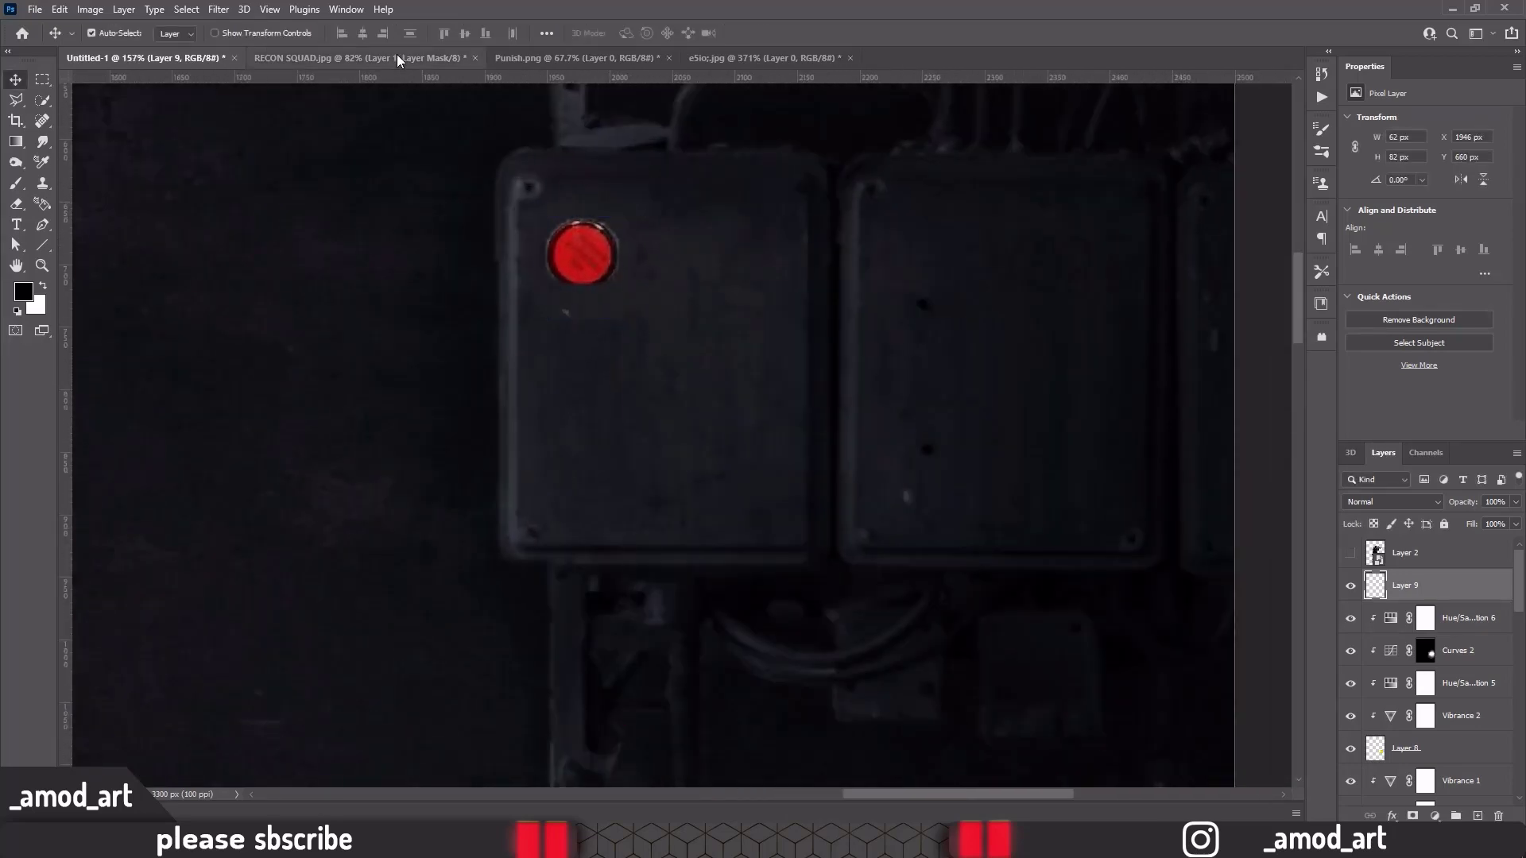
# Copy the orange button into the composition and place it, resized smaller, beside the red one
pyautogui.click(763, 57)
pyautogui.press('w')
pyautogui.moveTo(614, 253); pyautogui.dragTo(775, 400)
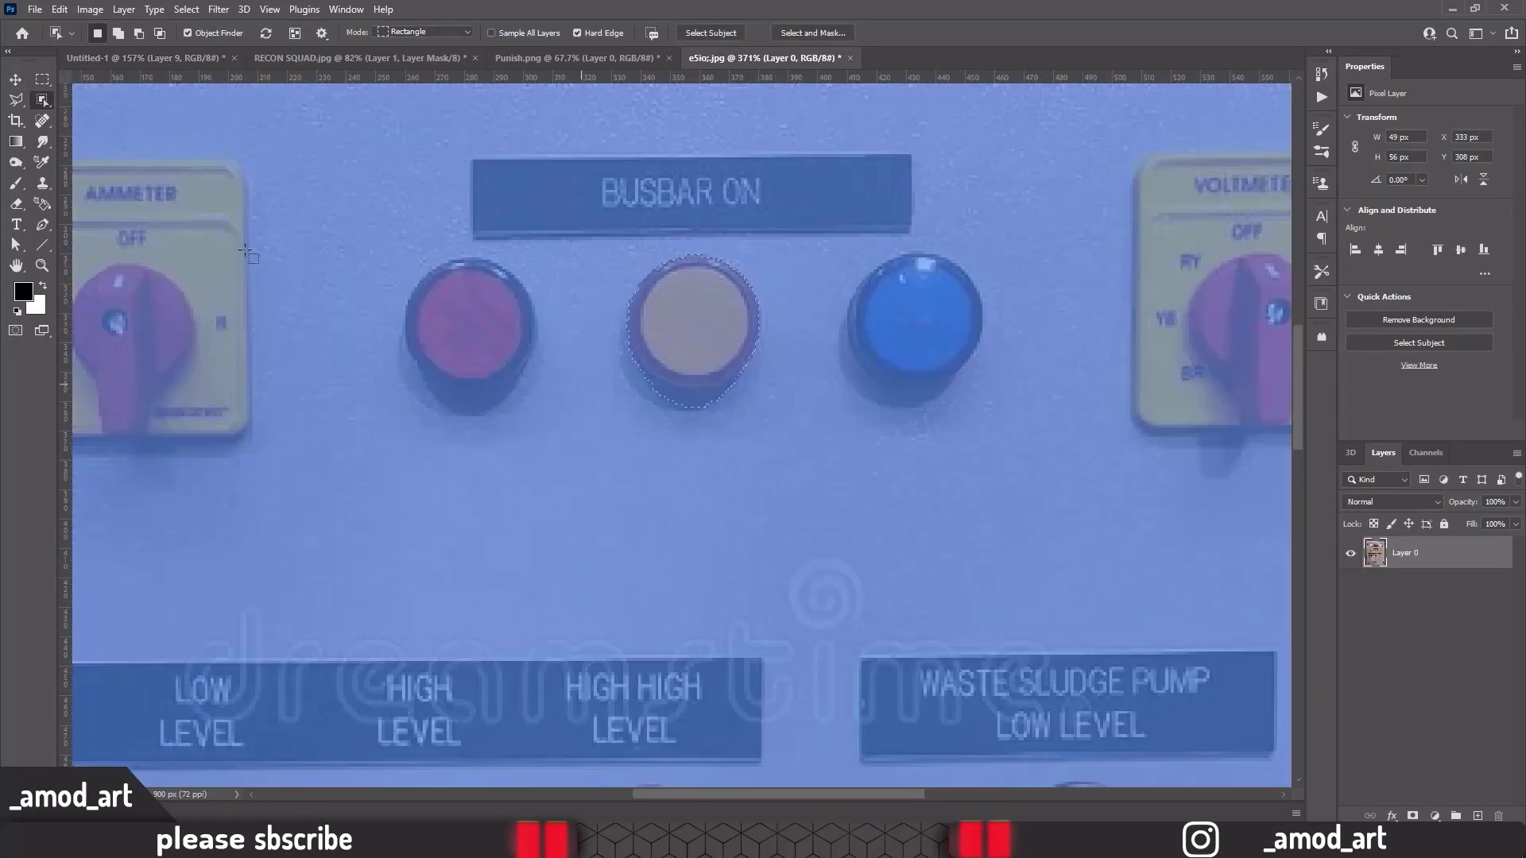
pyautogui.hotkey('shift', 'w')
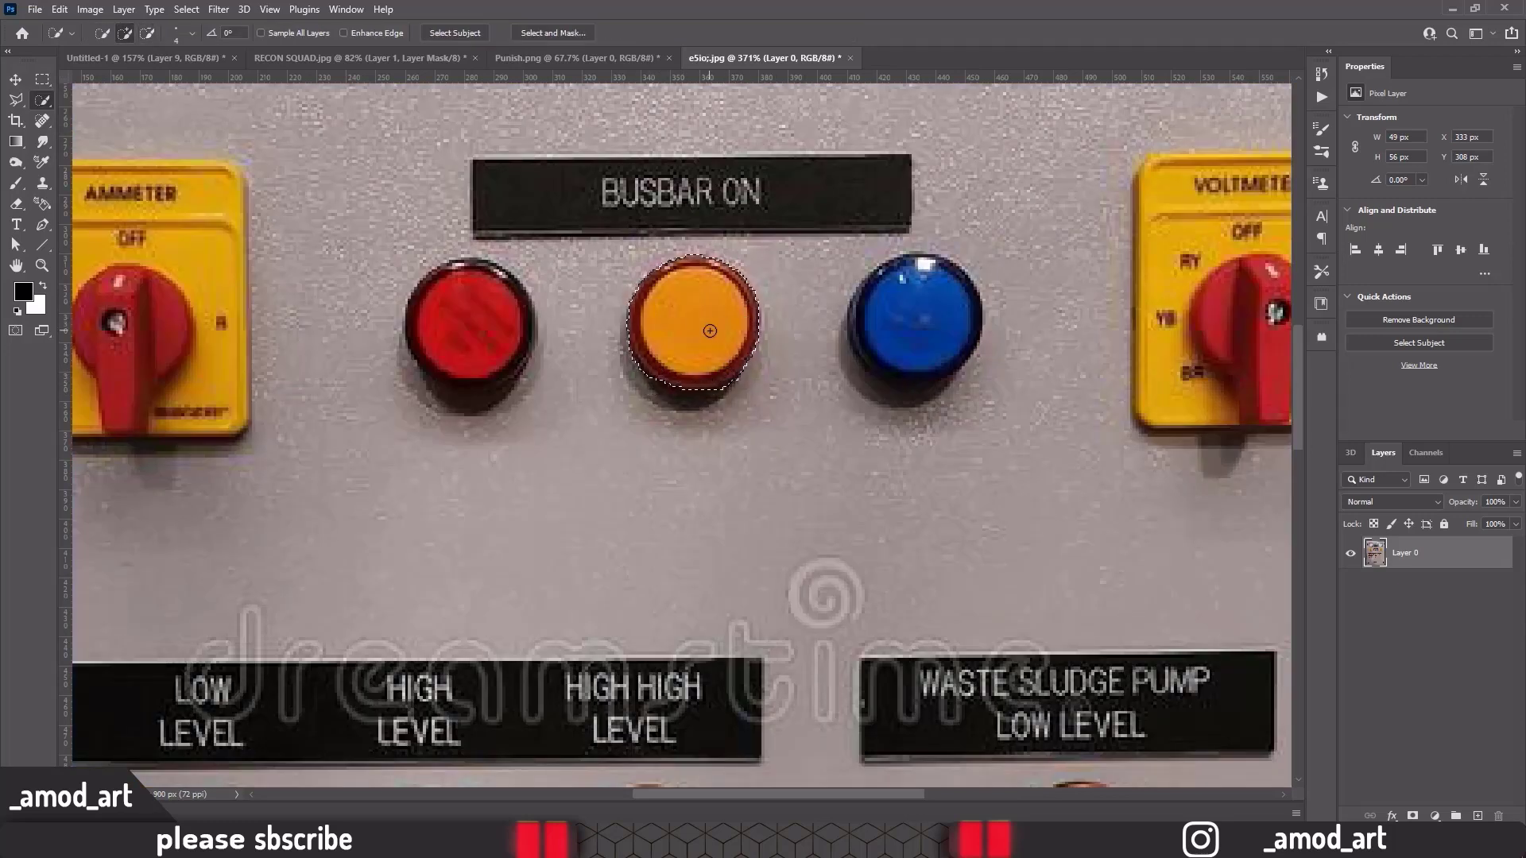
pyautogui.hotkey('ctrl', 'c')
pyautogui.hotkey('ctrl', 'Tab')
pyautogui.hotkey('ctrl', 'v')
pyautogui.moveTo(681, 433)
pyautogui.mouseDown()
pyautogui.moveTo(799, 201)
pyautogui.moveTo(724, 249)
pyautogui.mouseUp()
pyautogui.hotkey('ctrl', 't')
pyautogui.press('Return')
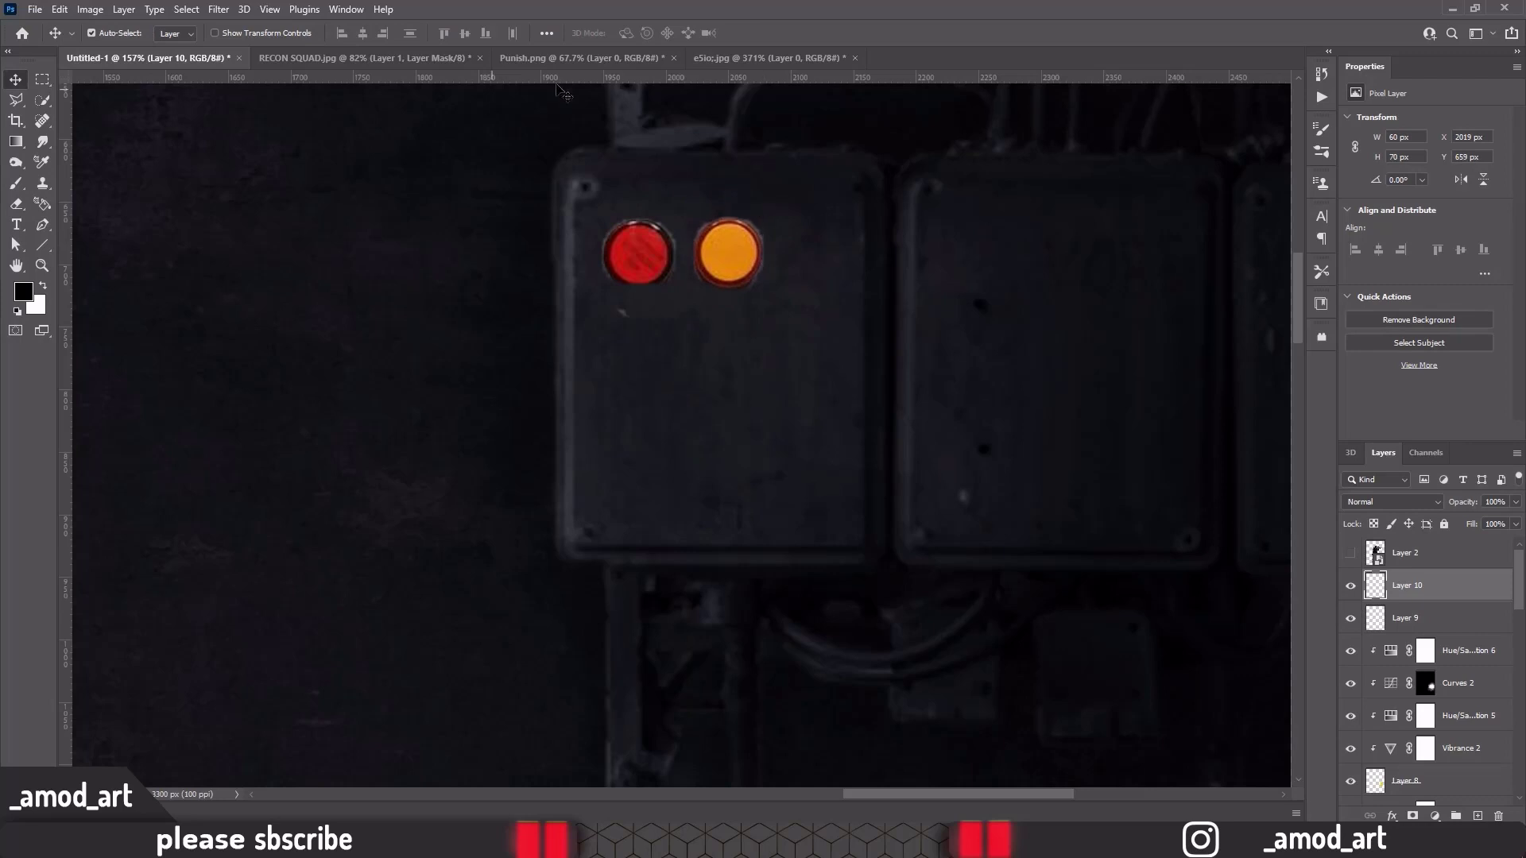
# Copy the blue button into the composition and place it, enlarged, beside the orange one
pyautogui.hotkey('ctrl', 'shift', 'Tab')
pyautogui.click(865, 328)
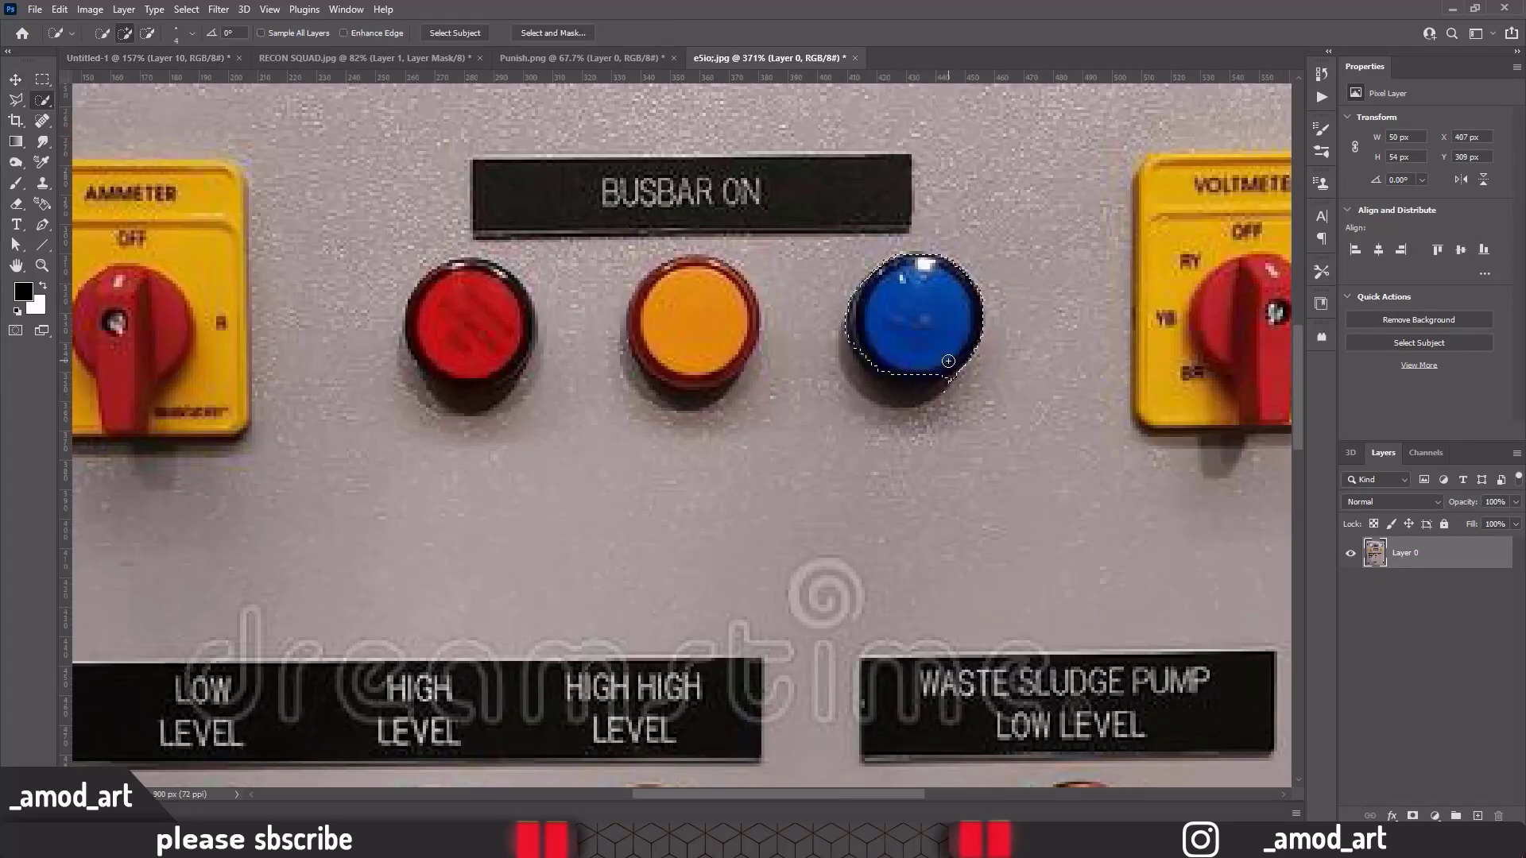
pyautogui.hotkey('ctrl', 'c')
pyautogui.hotkey('ctrl', 'Tab')
pyautogui.hotkey('ctrl', 'v')
pyautogui.press('v')
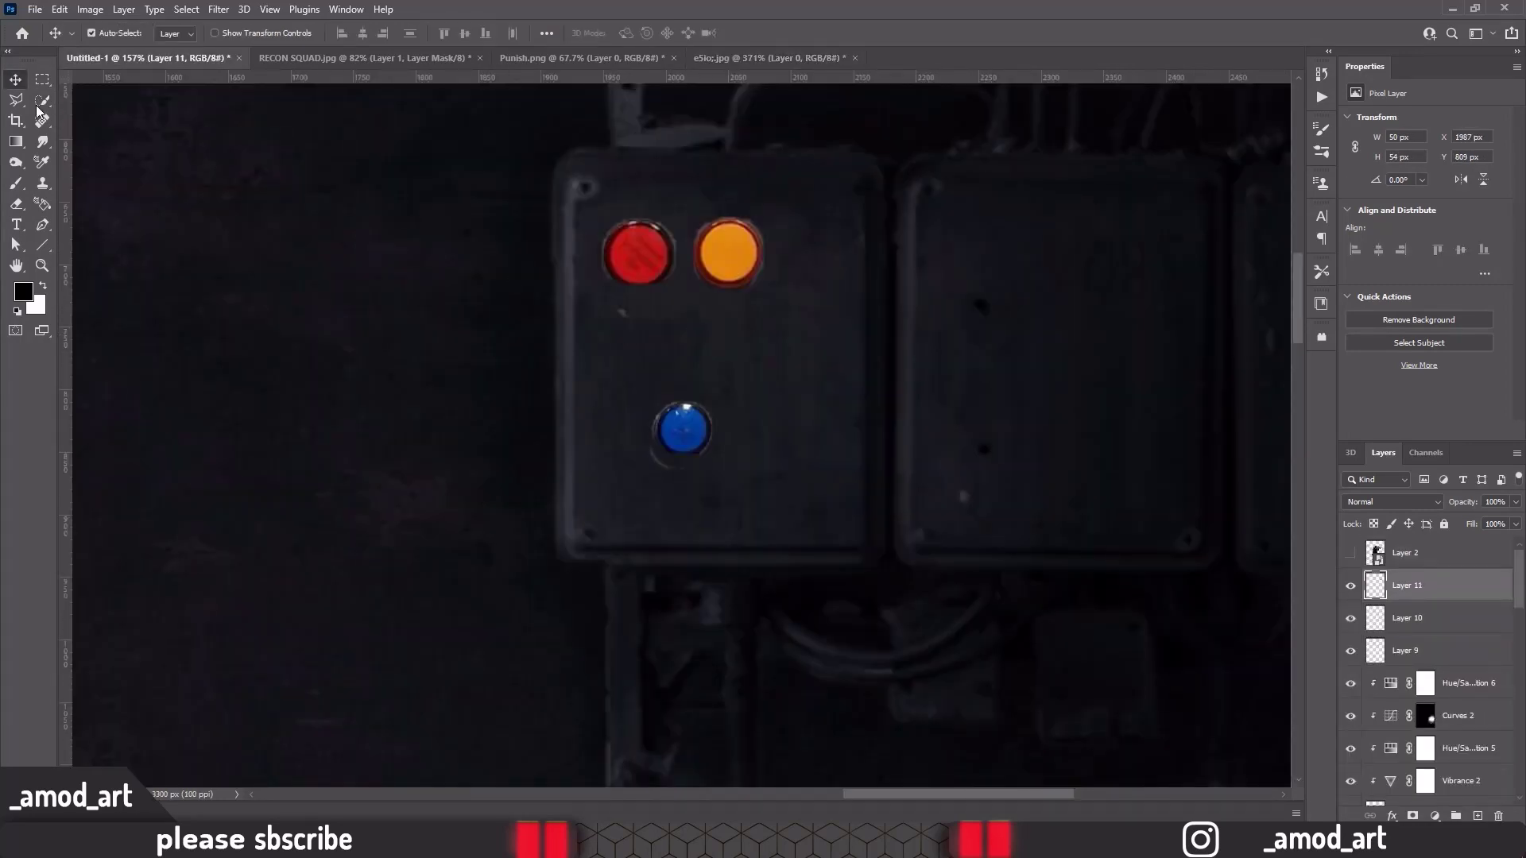
pyautogui.hotkey('ctrl', 't')
pyautogui.moveTo(852, 224); pyautogui.dragTo(859, 218)
pyautogui.press('Return')
# Erase stray edge pixels on the red, orange and blue button layers, then select all three
pyautogui.press('e')
pyautogui.scroll(5, 783, 298)
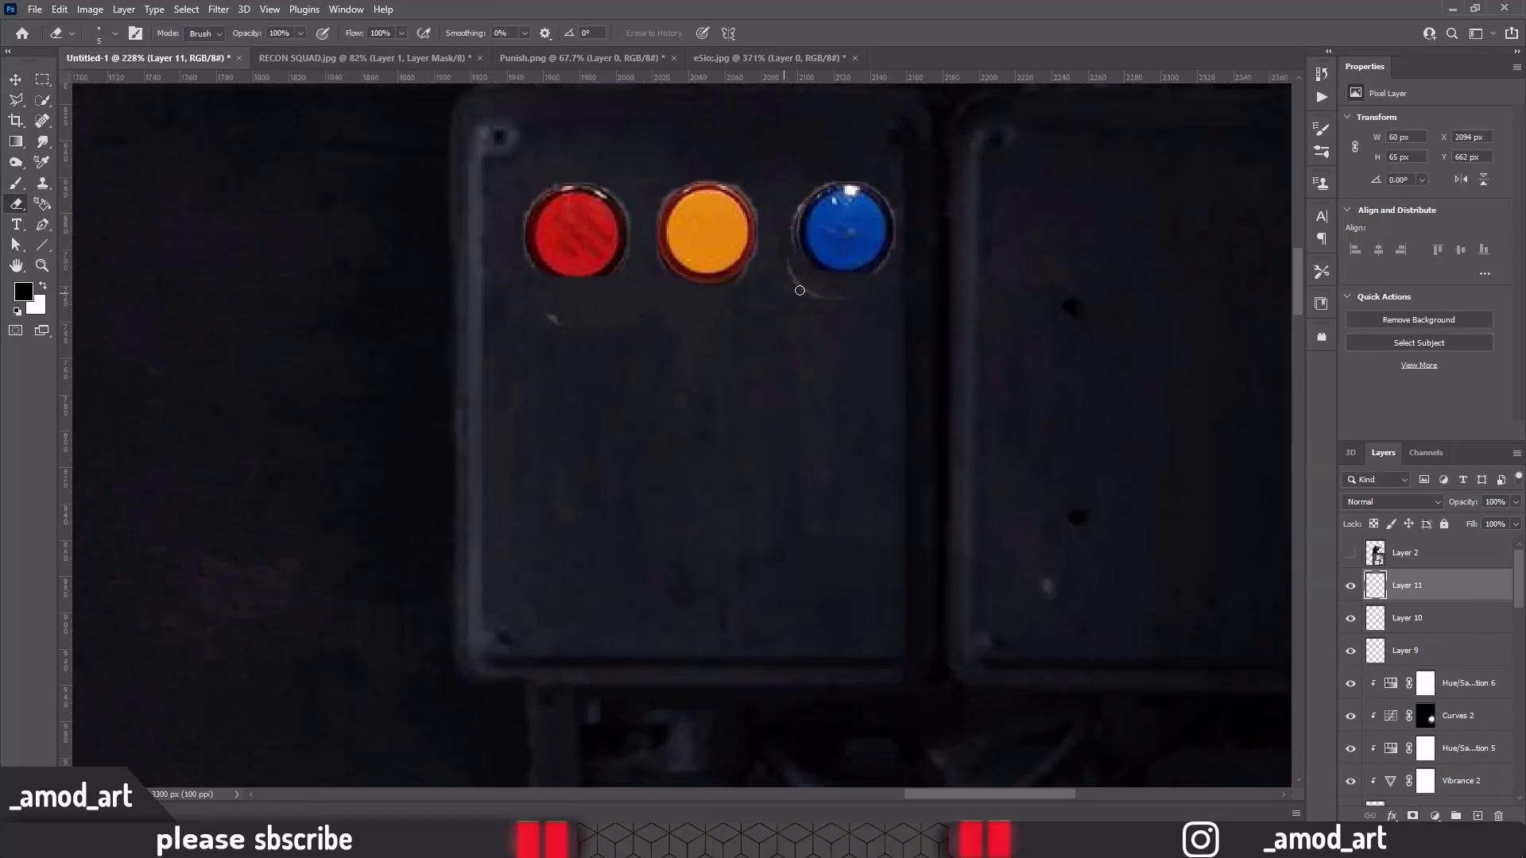
pyautogui.hotkey('alt', '[')
pyautogui.hotkey('alt', '[')
pyautogui.scroll(2, 433, 235)
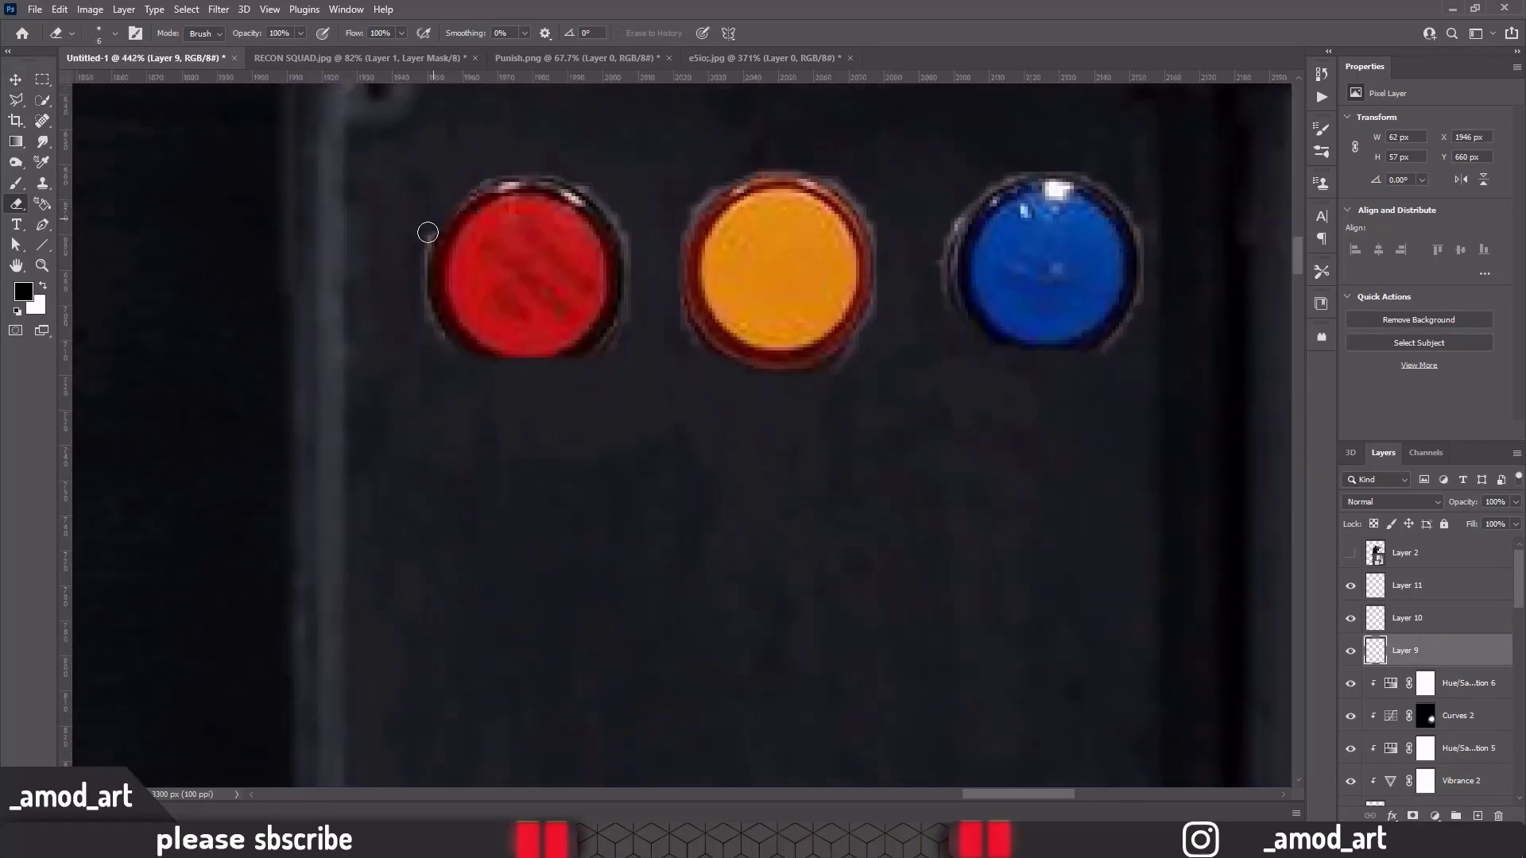
pyautogui.hotkey('alt', ']')
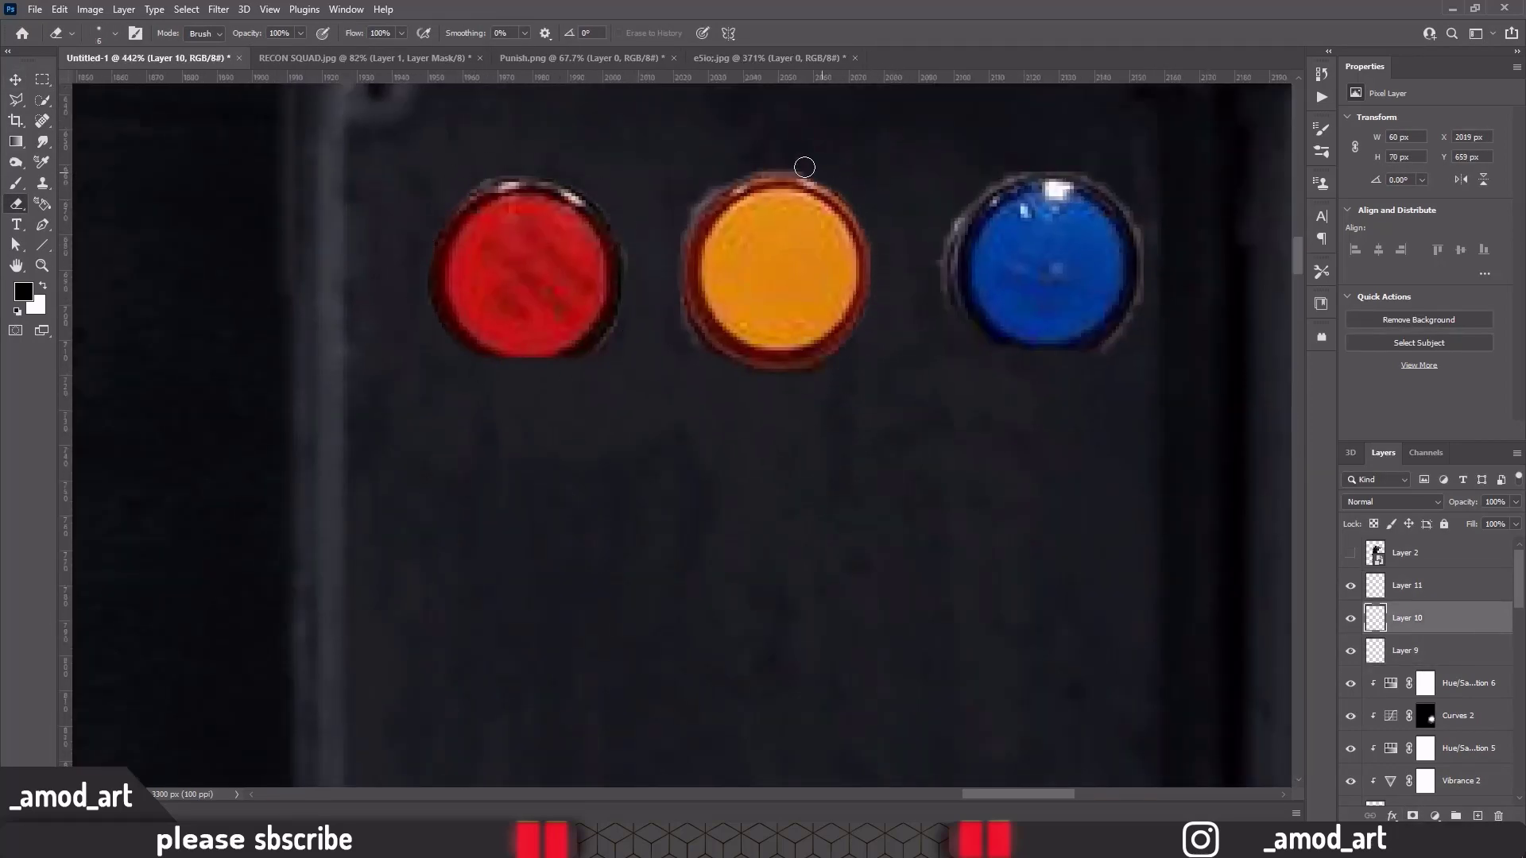
pyautogui.hotkey('alt', ']')
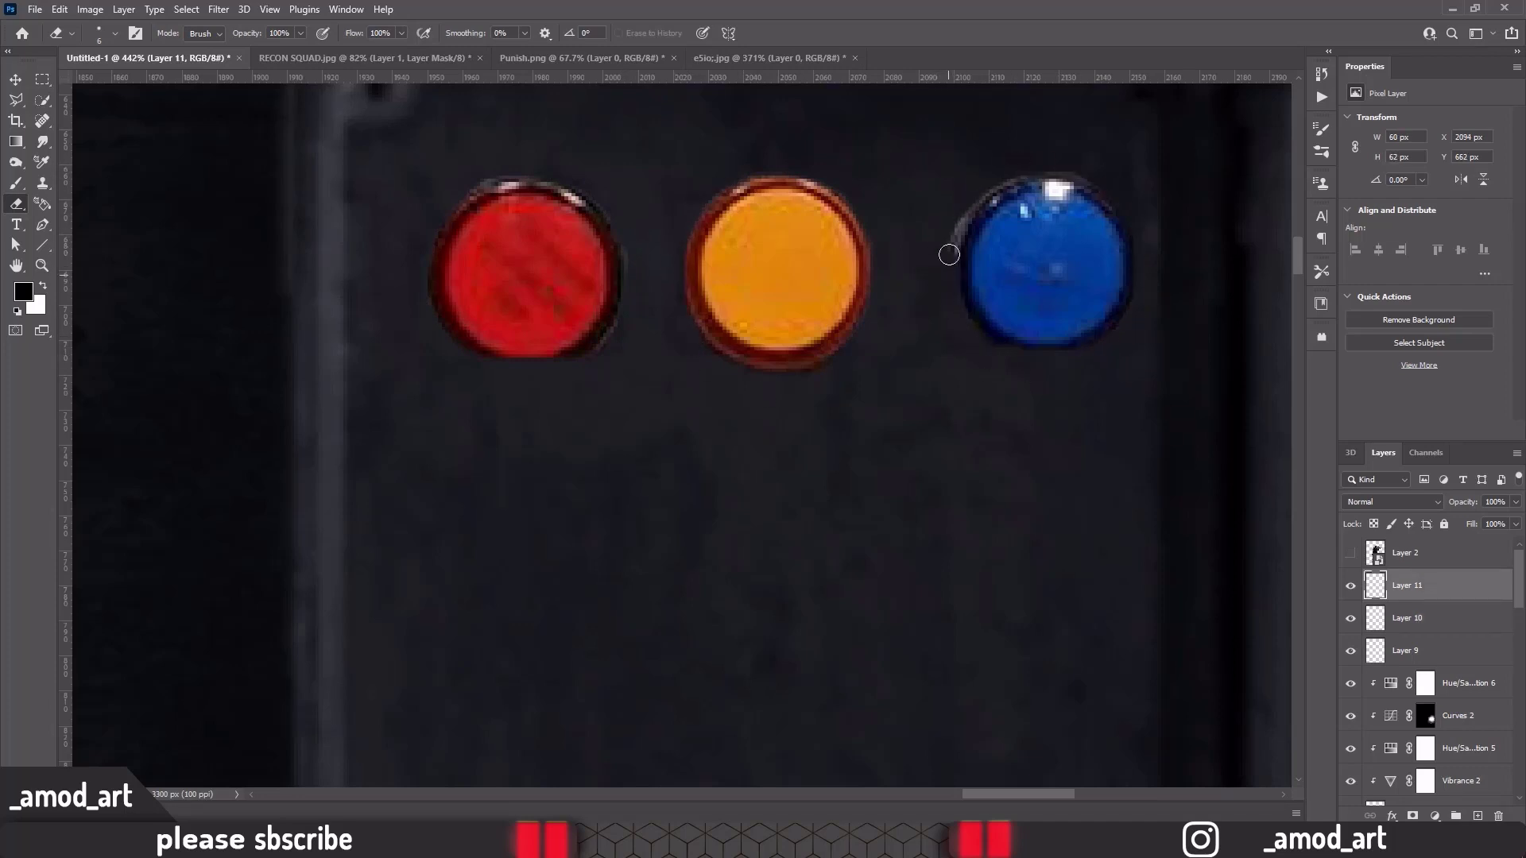
pyautogui.hotkey('alt', '[')
pyautogui.hotkey('alt', '[')
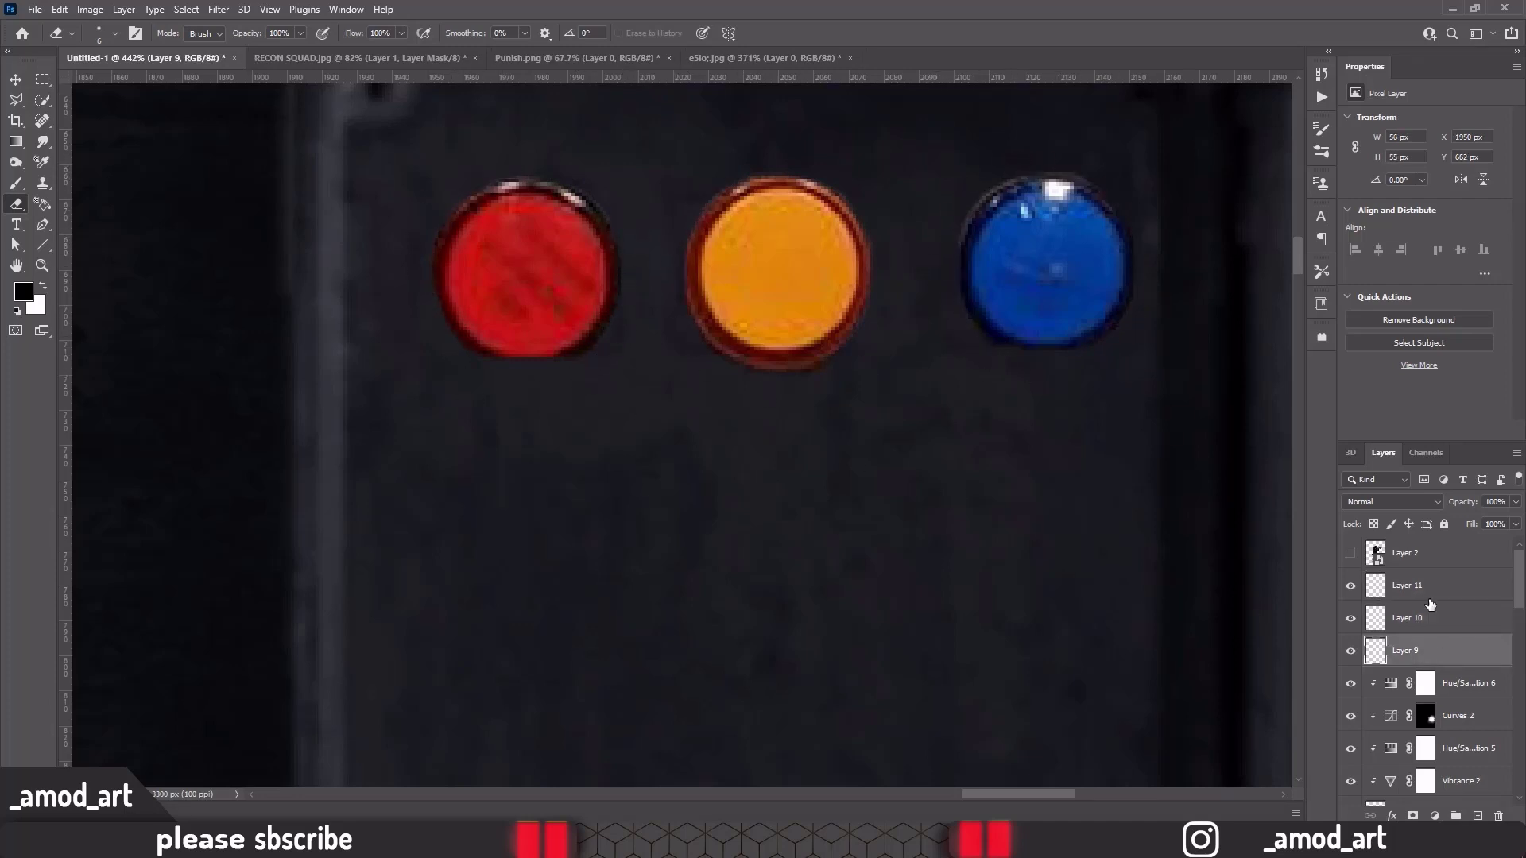
pyautogui.keyDown('shift'); pyautogui.click(1430, 600); pyautogui.keyUp('shift')
# Group the three button layers and add a lowered Exposure layer with an inverted mask
pyautogui.hotkey('ctrl', 'g')
pyautogui.scroll(-5, 1439, 707)
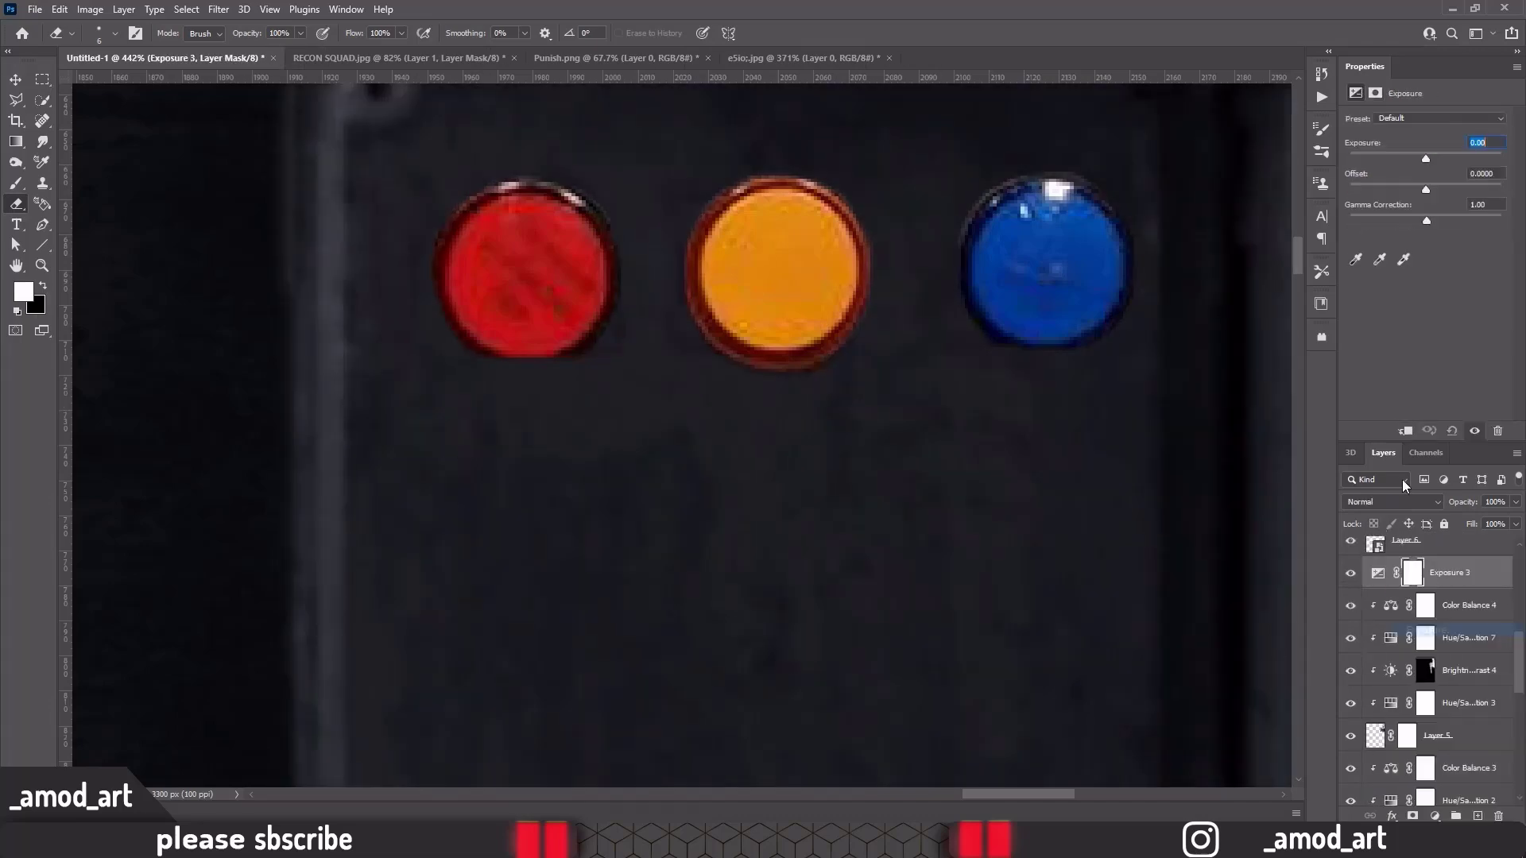
pyautogui.moveTo(1425, 154); pyautogui.dragTo(1398, 161)
pyautogui.click(1375, 93)
pyautogui.hotkey('ctrl', 'i')
# Paint the Exposure mask around the buttons with a soft low-flow brush (17)
pyautogui.press('b')
pyautogui.scroll(-3, 560, 283)
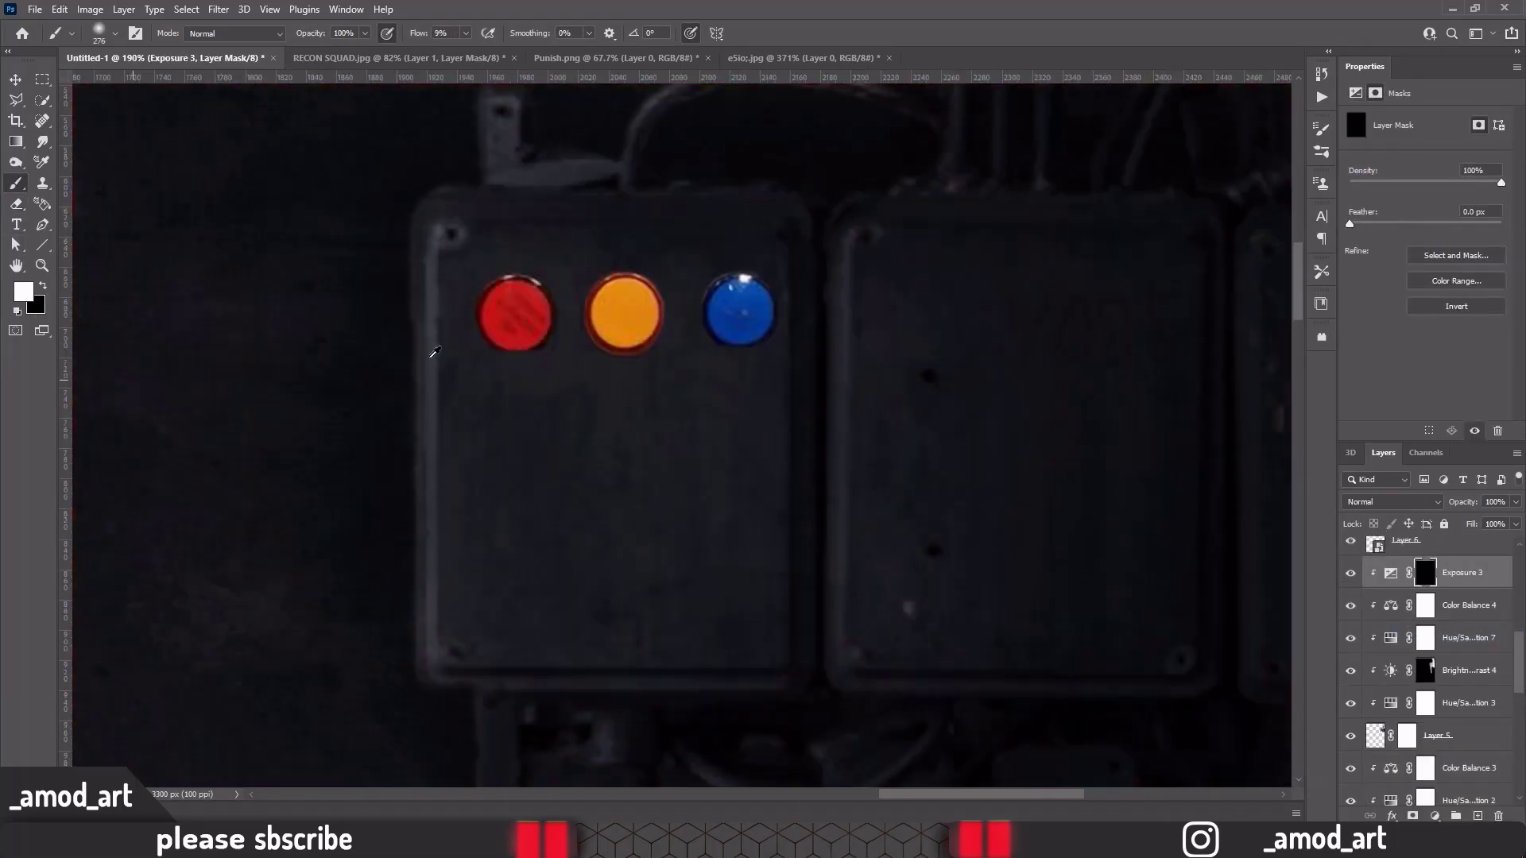
pyautogui.scroll(3, 560, 283)
pyautogui.write('17')
pyautogui.press('Return')
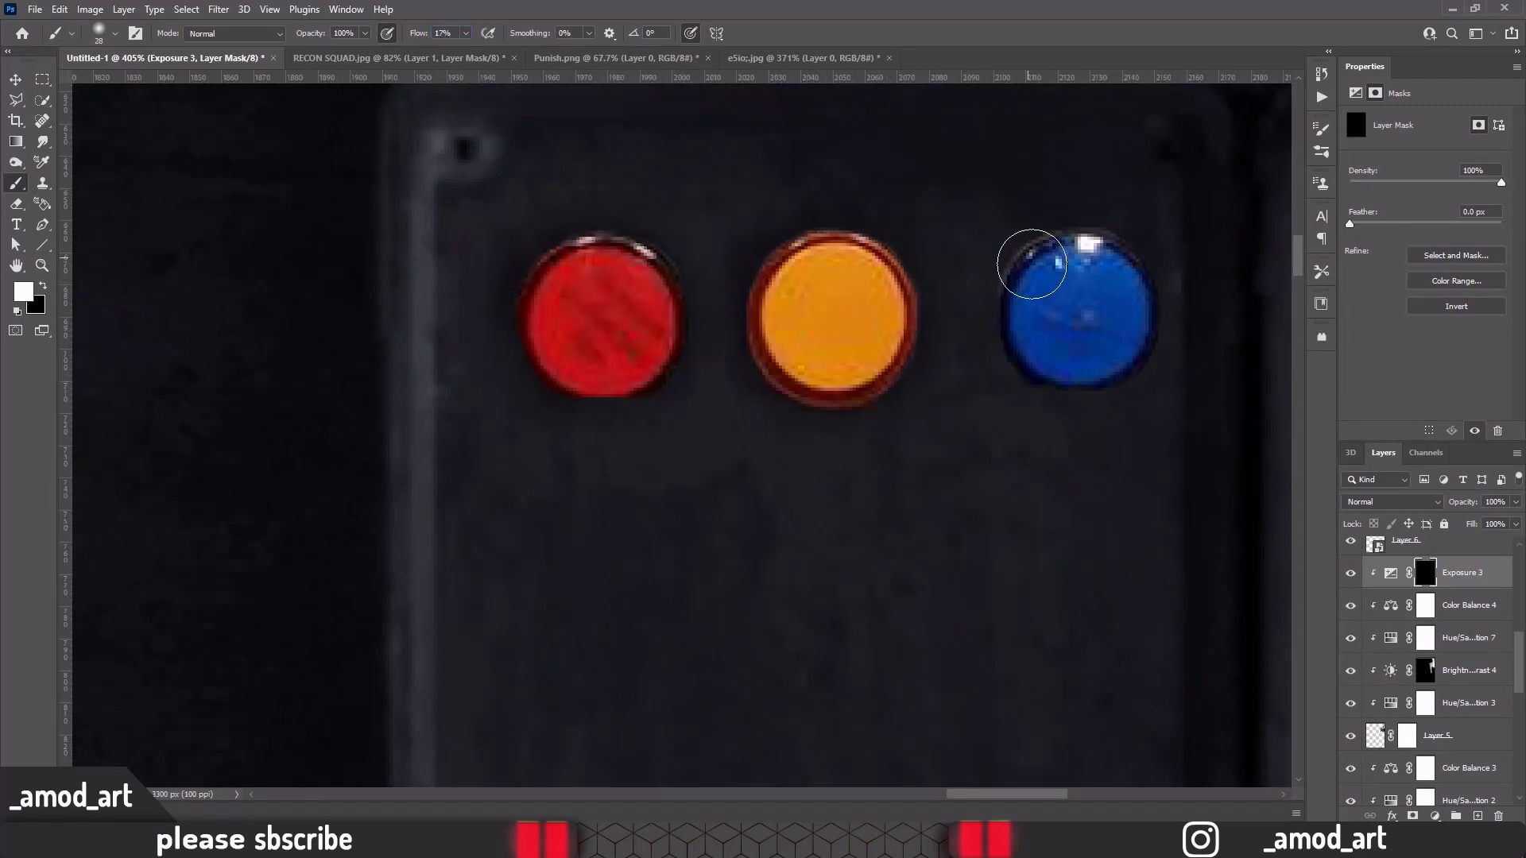
pyautogui.scroll(-5, 750, 302)
pyautogui.scroll(-5, 750, 302)
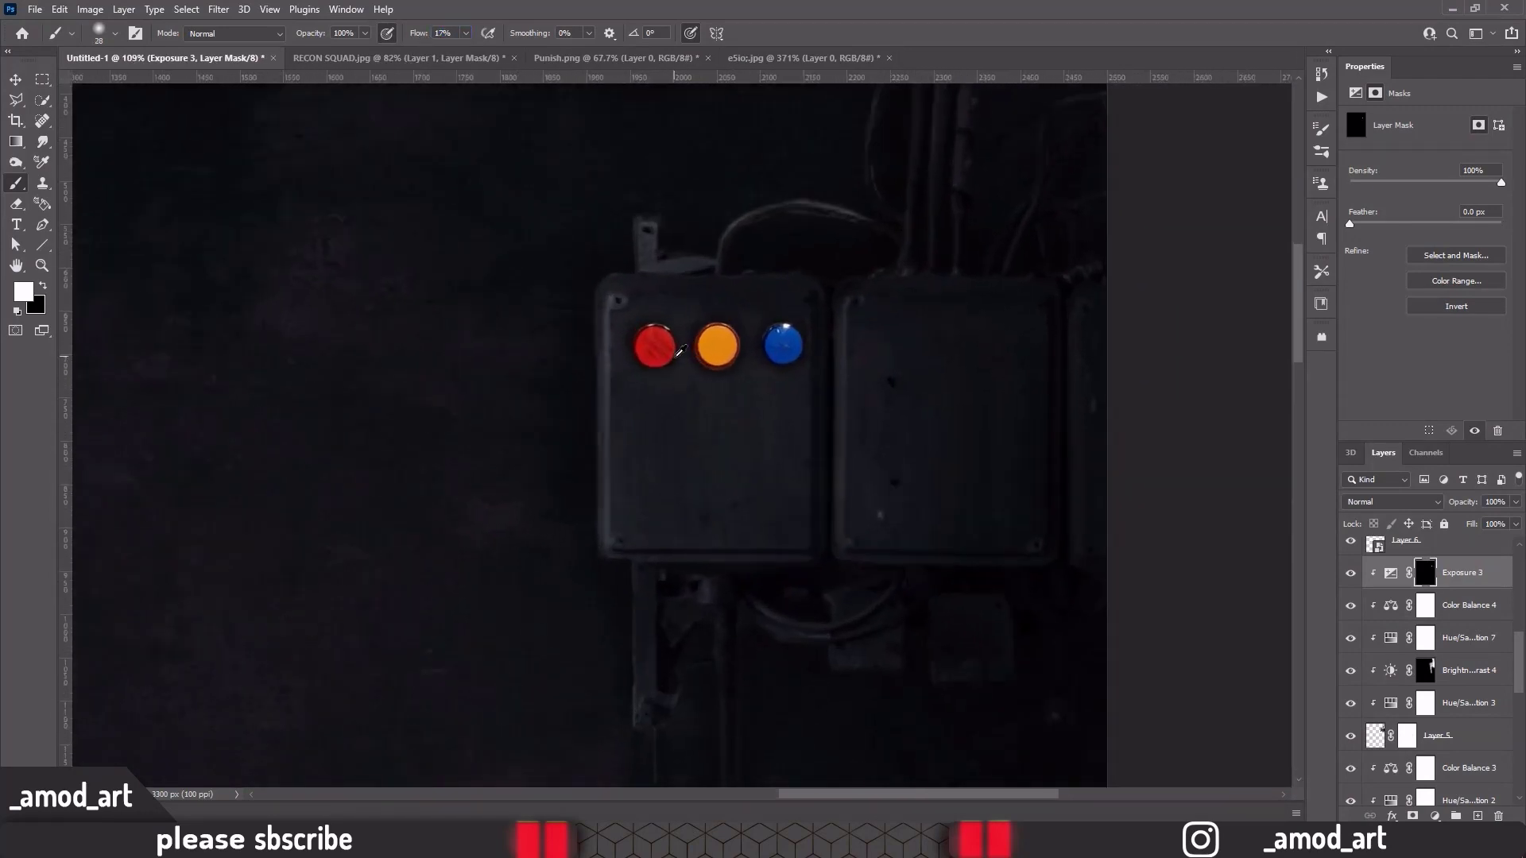
pyautogui.hotkey('ctrl', 'g')
pyautogui.press('x')
# Add a Hue/Saturation layer with Lightness -23 to dim the buttons
pyautogui.click(1434, 817)
pyautogui.click(1431, 672)
pyautogui.moveTo(1425, 237); pyautogui.dragTo(1407, 237)
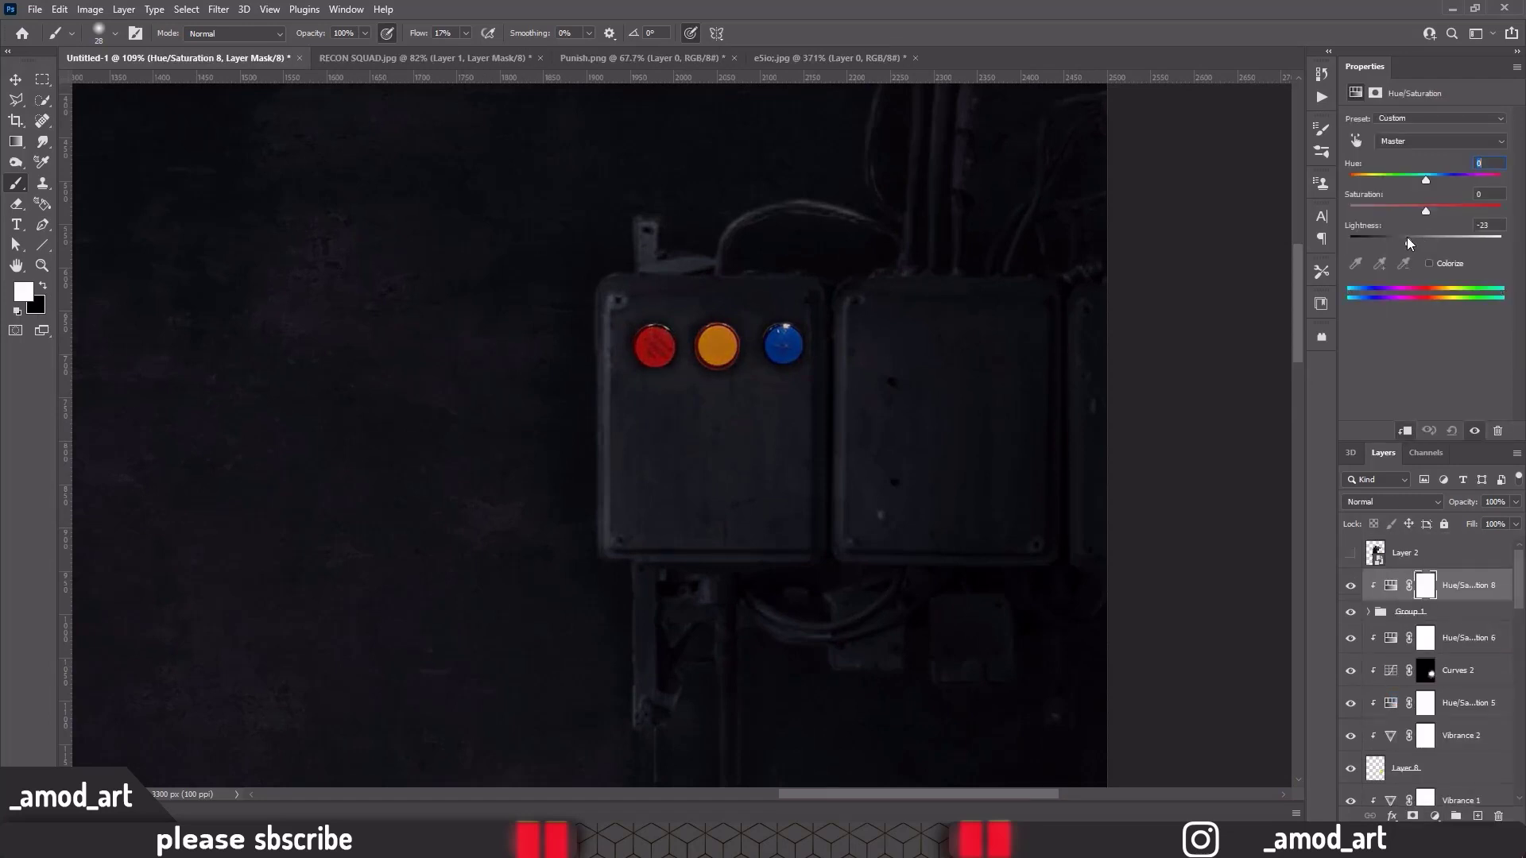
# Add a red Solid Color fill in Linear Dodge (Add) with an inverted mask, and paint a glow over the left button
pyautogui.click(1434, 817)
pyautogui.click(1431, 541)
pyautogui.write('f51010')
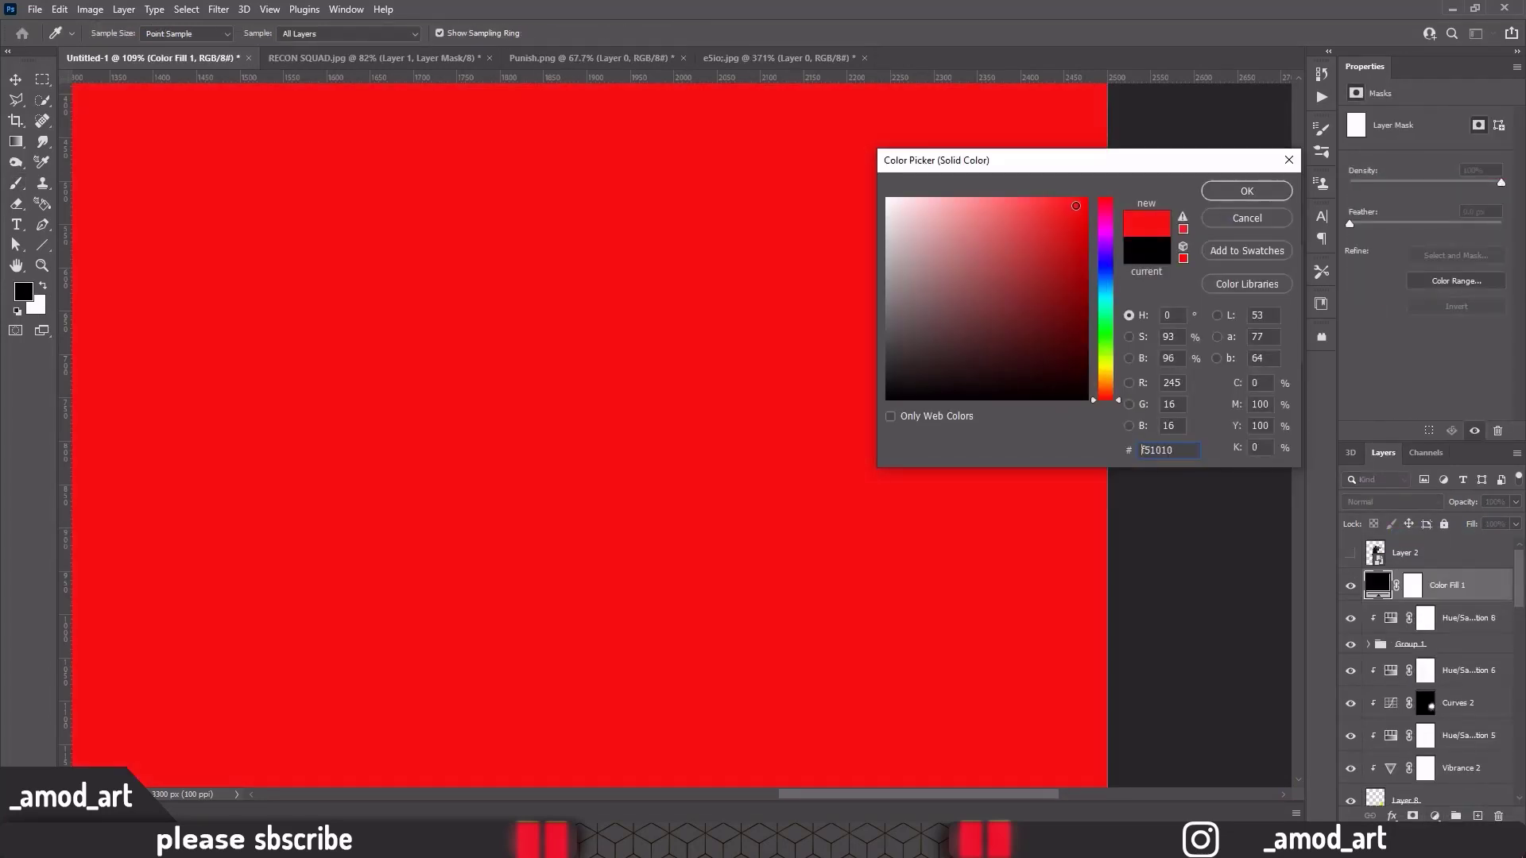
pyautogui.press('Return')
pyautogui.click(1393, 502)
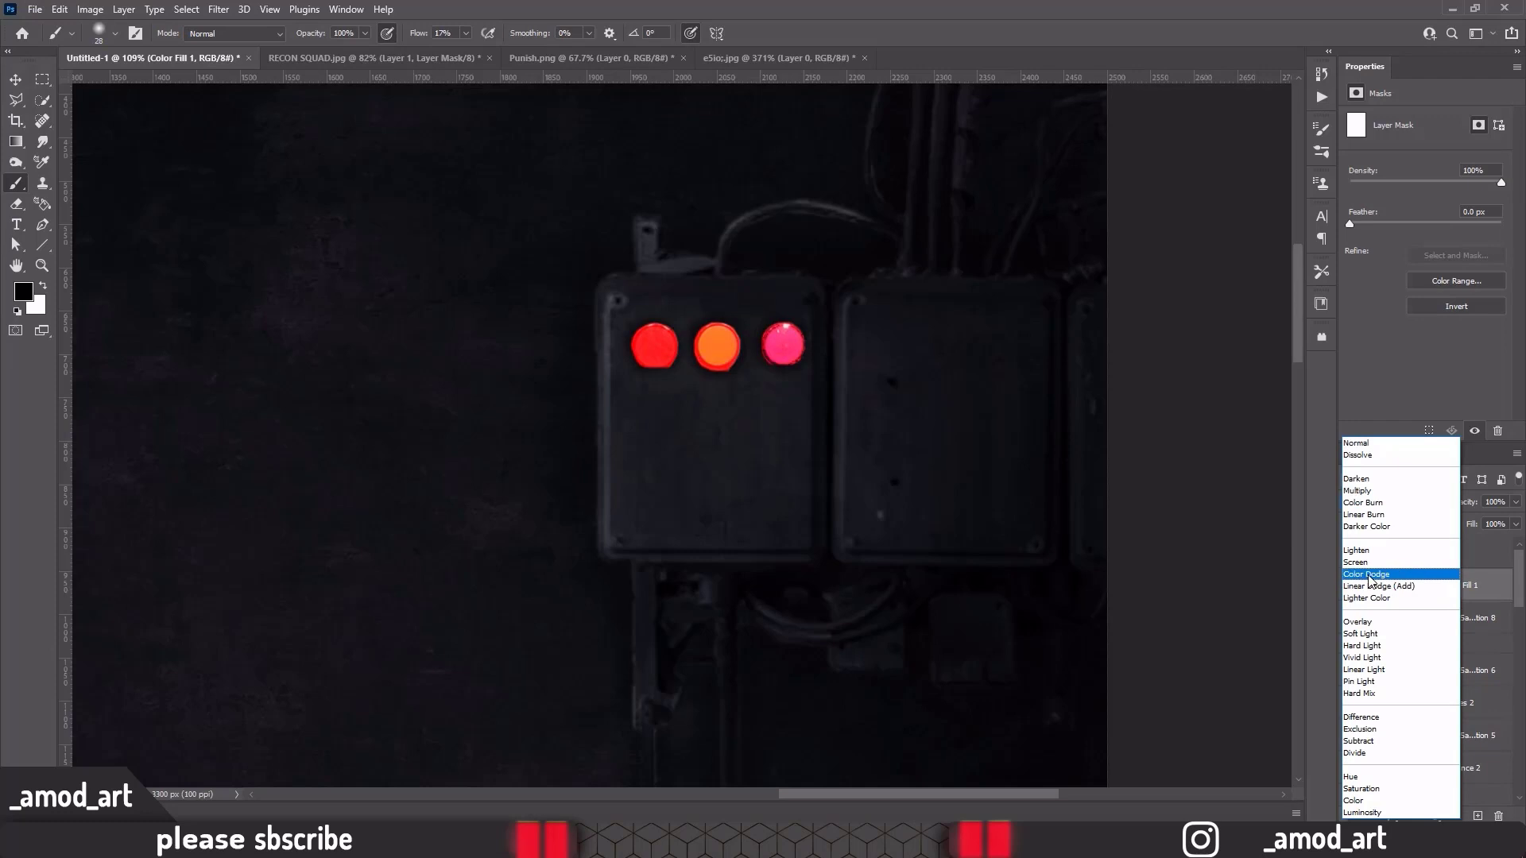
pyautogui.click(1446, 587)
pyautogui.click(1413, 585)
pyautogui.hotkey('ctrl', 'i')
pyautogui.press('x')
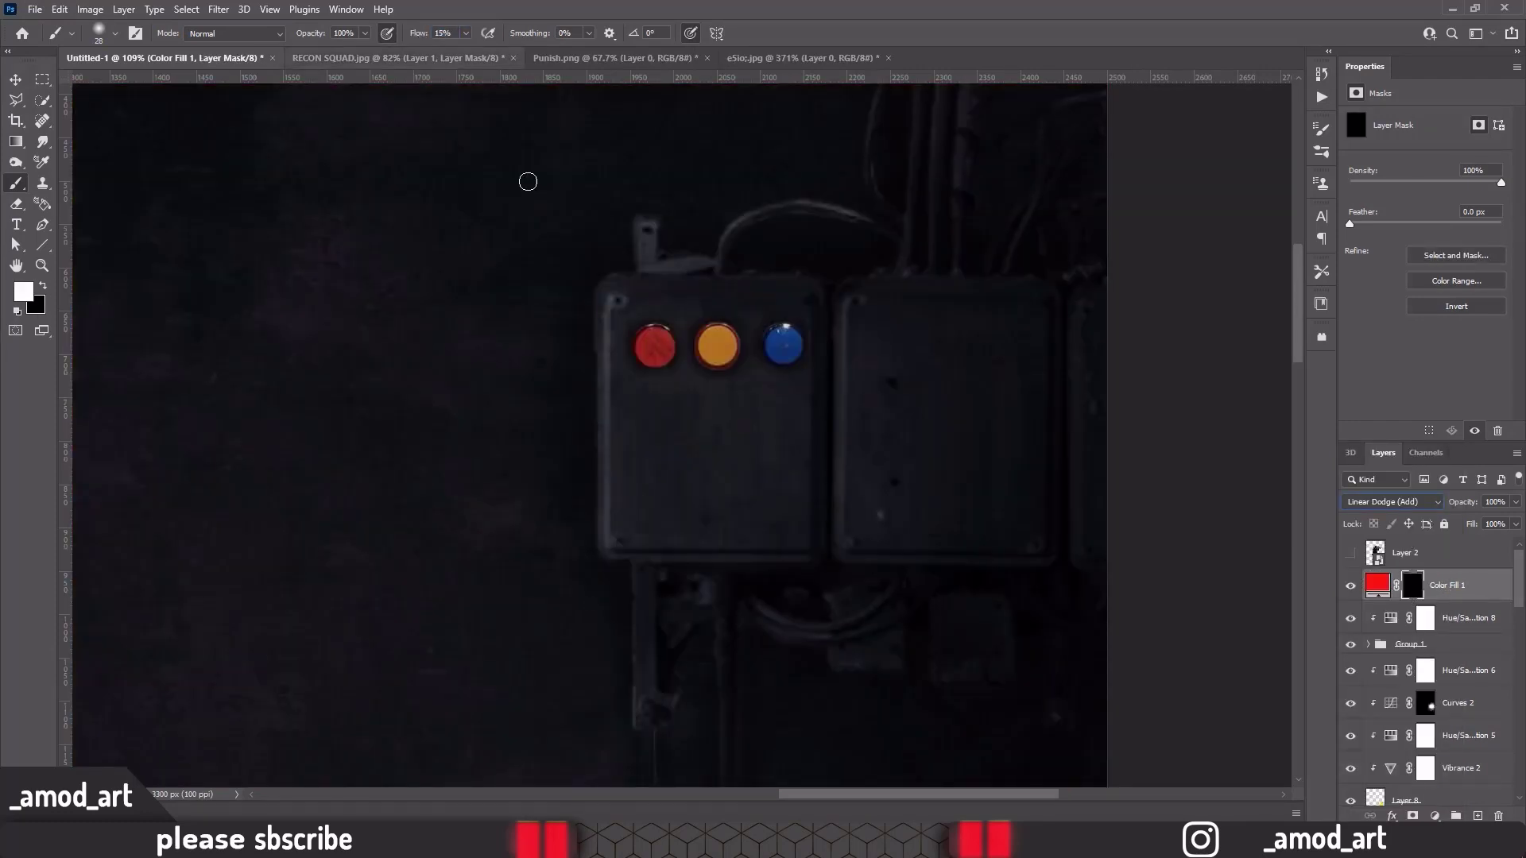
pyautogui.keyDown('alt'); pyautogui.scroll(5, 650, 344); pyautogui.keyUp('alt')
pyautogui.press(']')
pyautogui.press(']')
pyautogui.moveTo(650, 344); pyautogui.dragTo(647, 340)
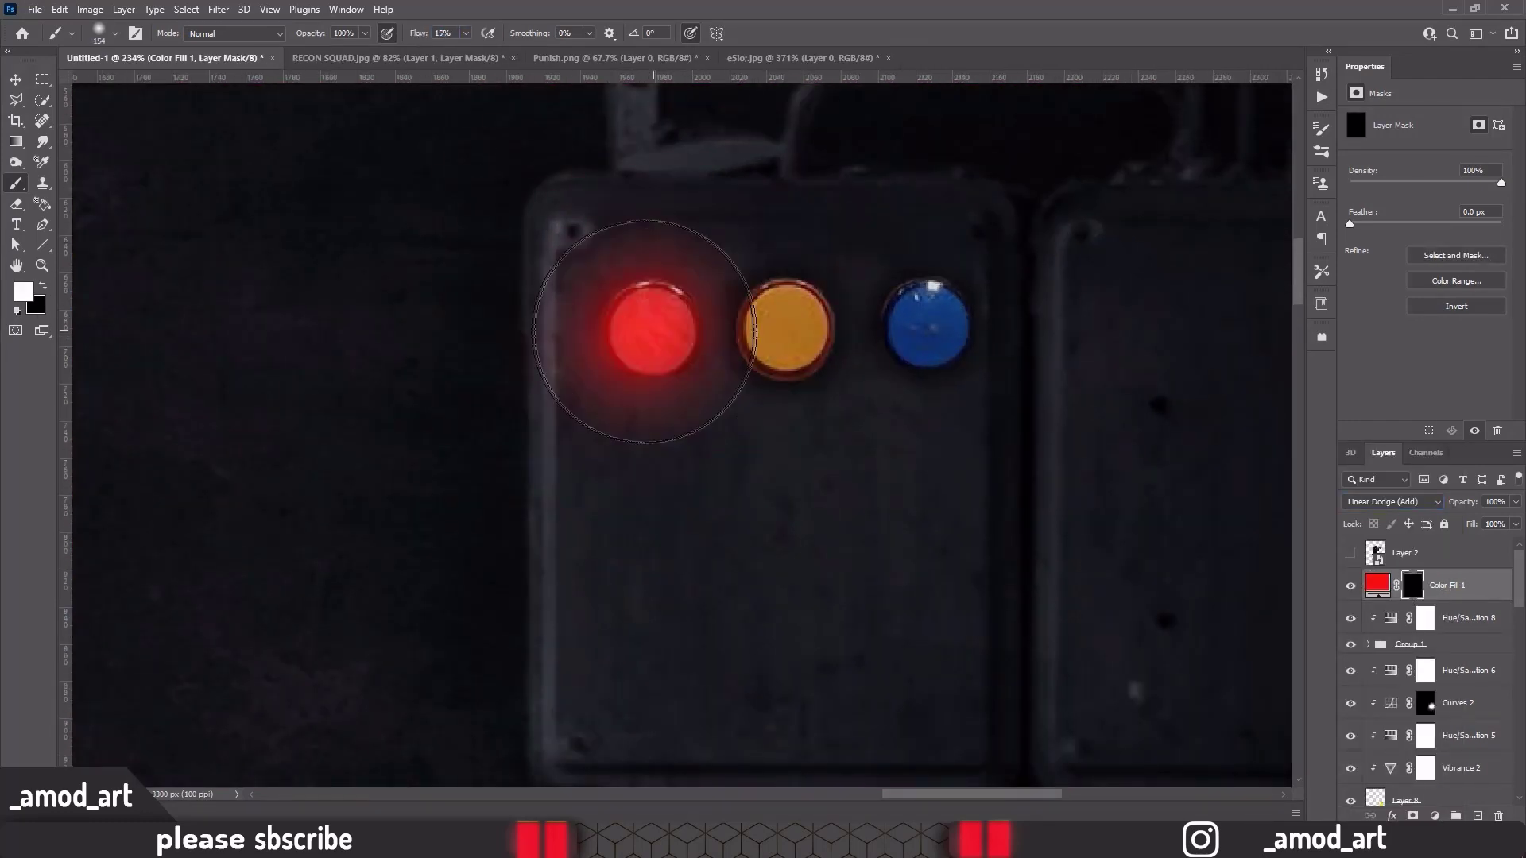
# Add an orange Linear Dodge fill with a hidden mask and paint a glow over the middle button
pyautogui.click(1435, 816)
pyautogui.click(1430, 541)
pyautogui.click(1106, 383)
pyautogui.click(1081, 206)
pyautogui.click(1247, 190)
pyautogui.hotkey('shift', 'alt', 'a')
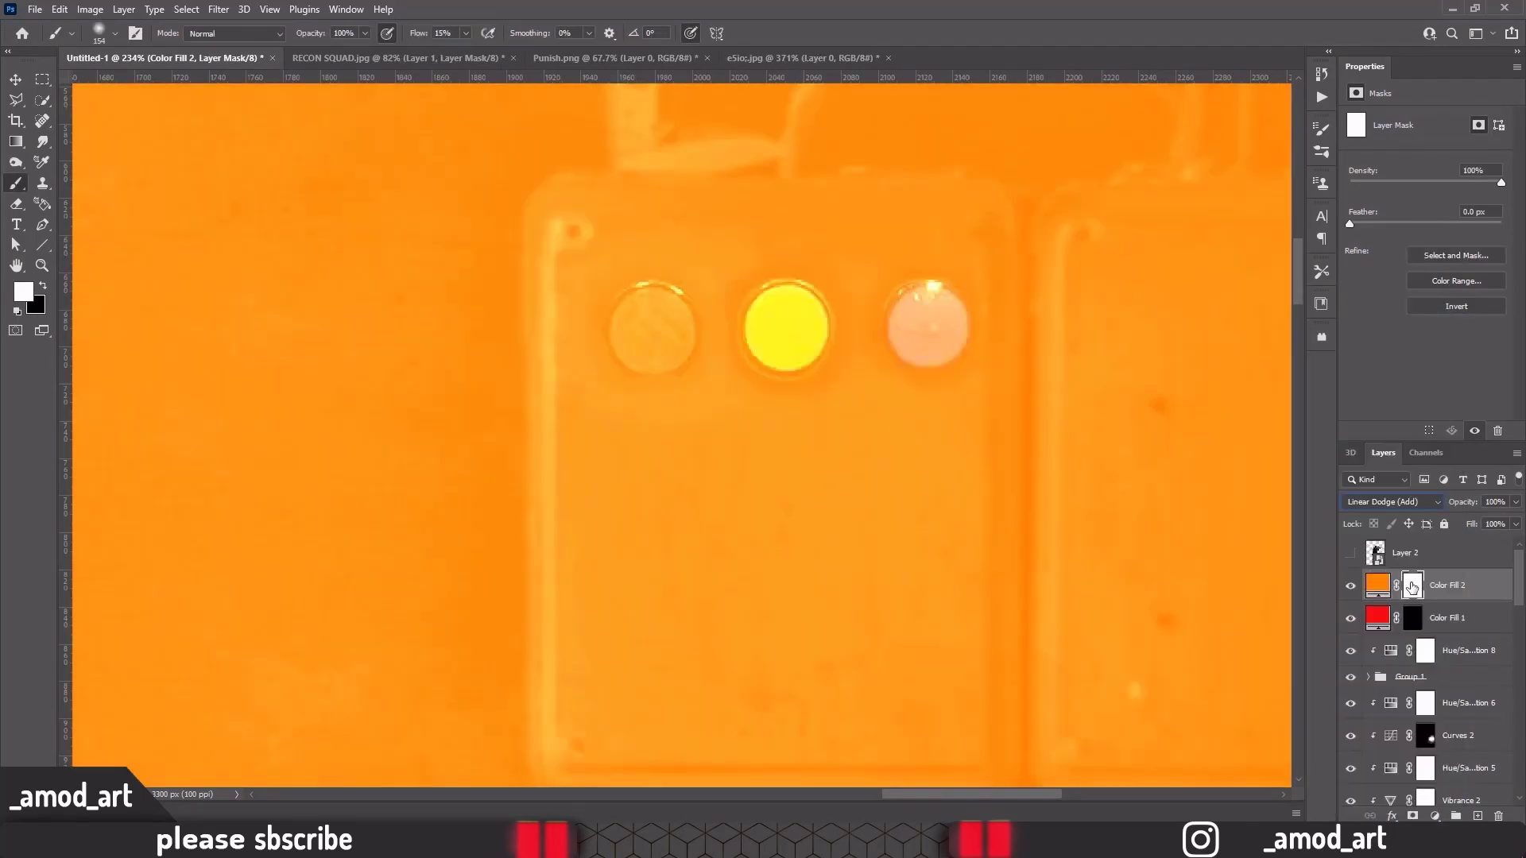
pyautogui.hotkey('ctrl', 'i')
pyautogui.moveTo(782, 329); pyautogui.dragTo(774, 338)
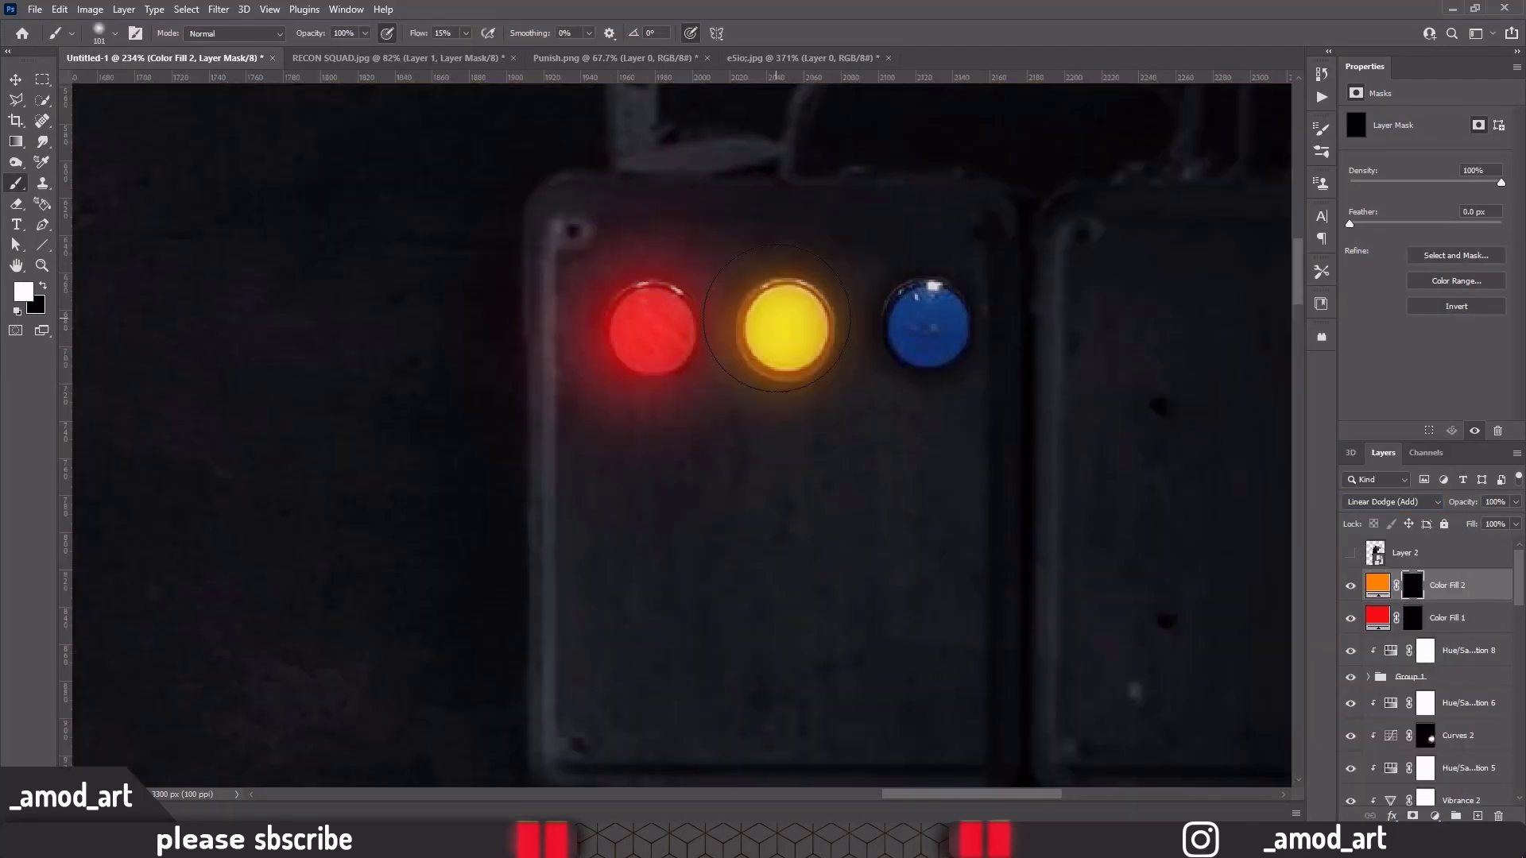
# Add a blue Linear Dodge fill with an inverted mask and paint a glow over the right button
pyautogui.click(1435, 816)
pyautogui.click(1430, 540)
pyautogui.click(1081, 207)
pyautogui.click(1247, 191)
pyautogui.click(1391, 501)
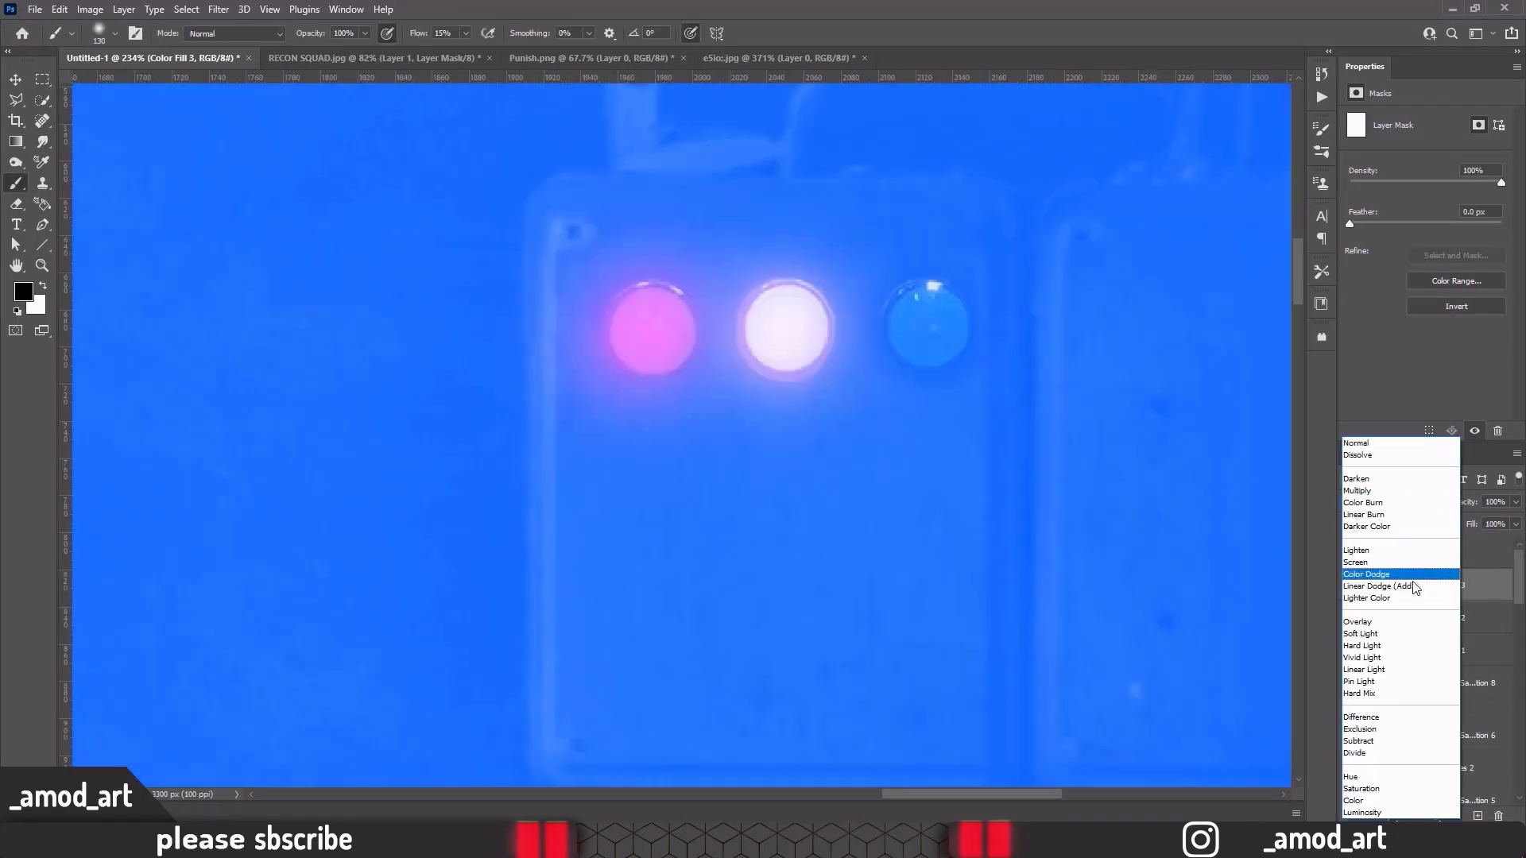
pyautogui.click(1379, 572)
pyautogui.hotkey('ctrl', 'i')
pyautogui.moveTo(938, 325); pyautogui.dragTo(946, 330)
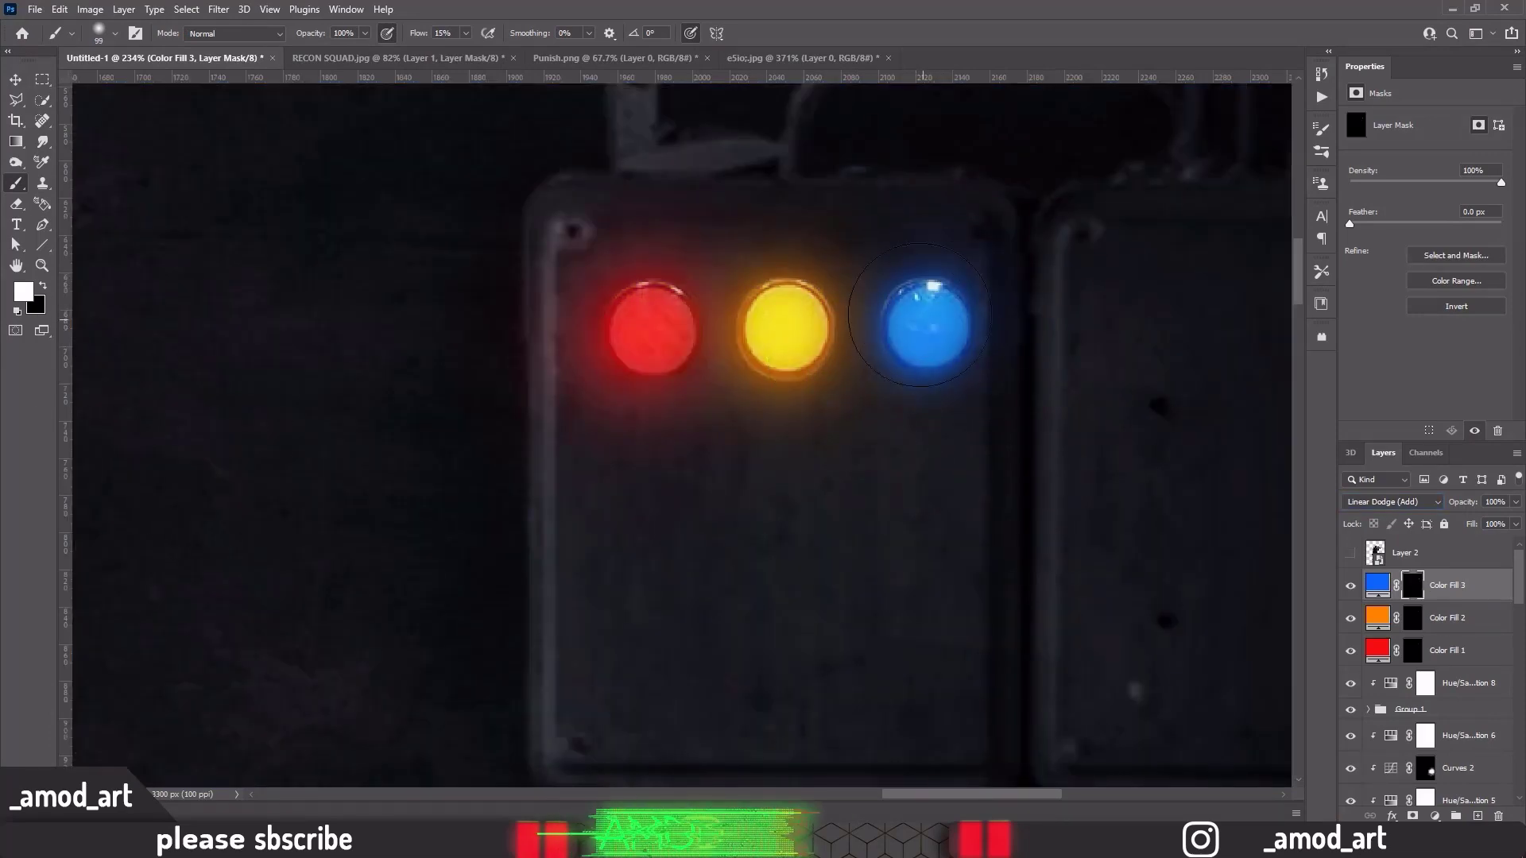
# Group the three glow fills with the buttons and duplicate the group as Group 2 copy
pyautogui.scroll(-6, 739, 344)
pyautogui.moveTo(604, 415); pyautogui.dragTo(738, 344)
pyautogui.scroll(-2, 738, 345)
pyautogui.press('x')
pyautogui.keyDown('shift'); pyautogui.click(1411, 709); pyautogui.keyUp('shift')
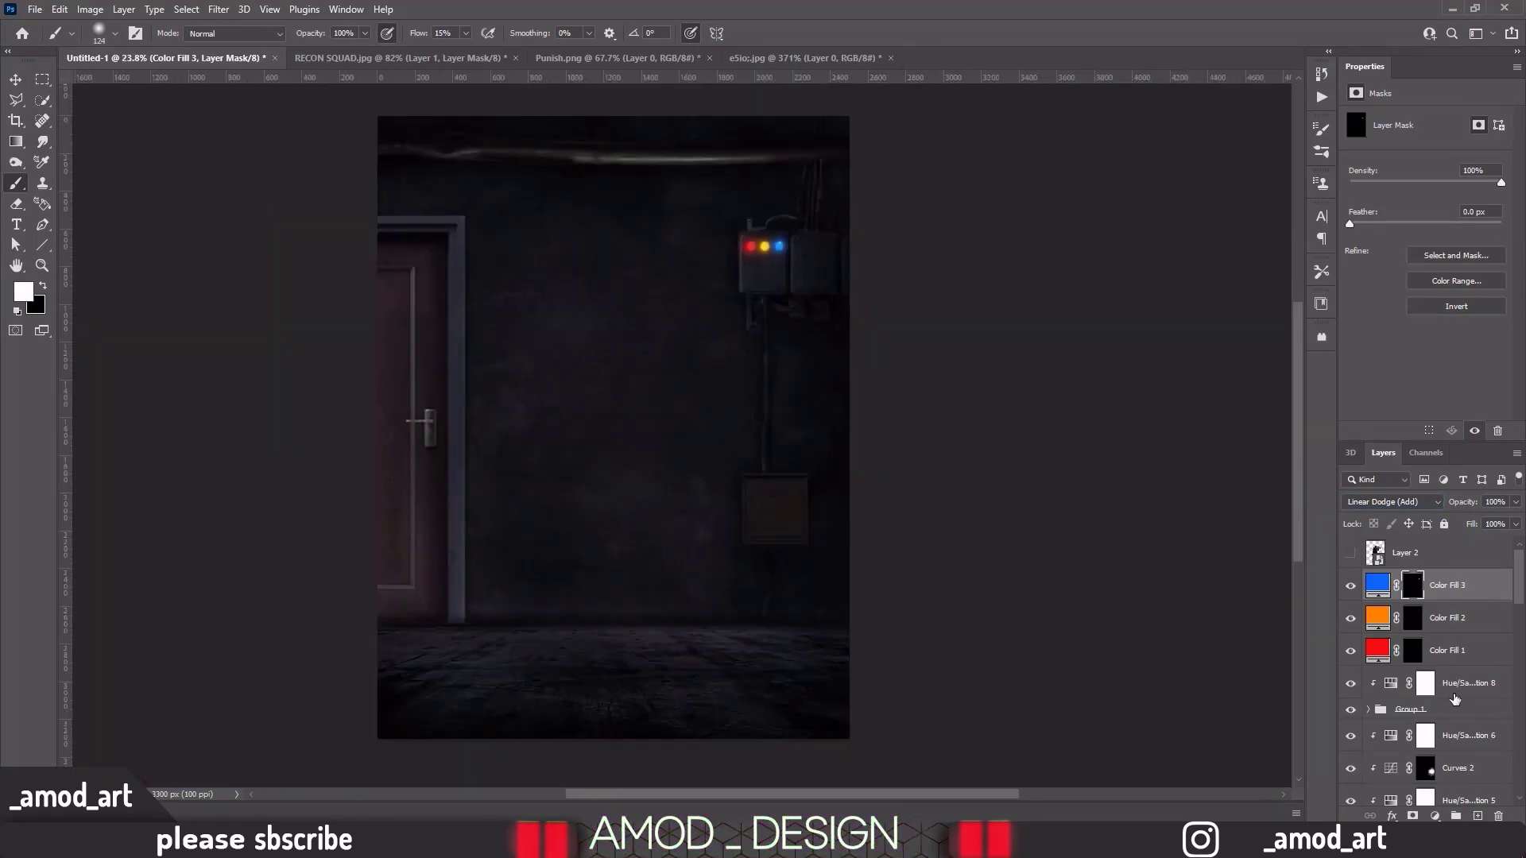
pyautogui.hotkey('ctrl', 'g')
# Move the copied lights onto the right junction box and place the red button on the lower box
pyautogui.scroll(5, 819, 240)
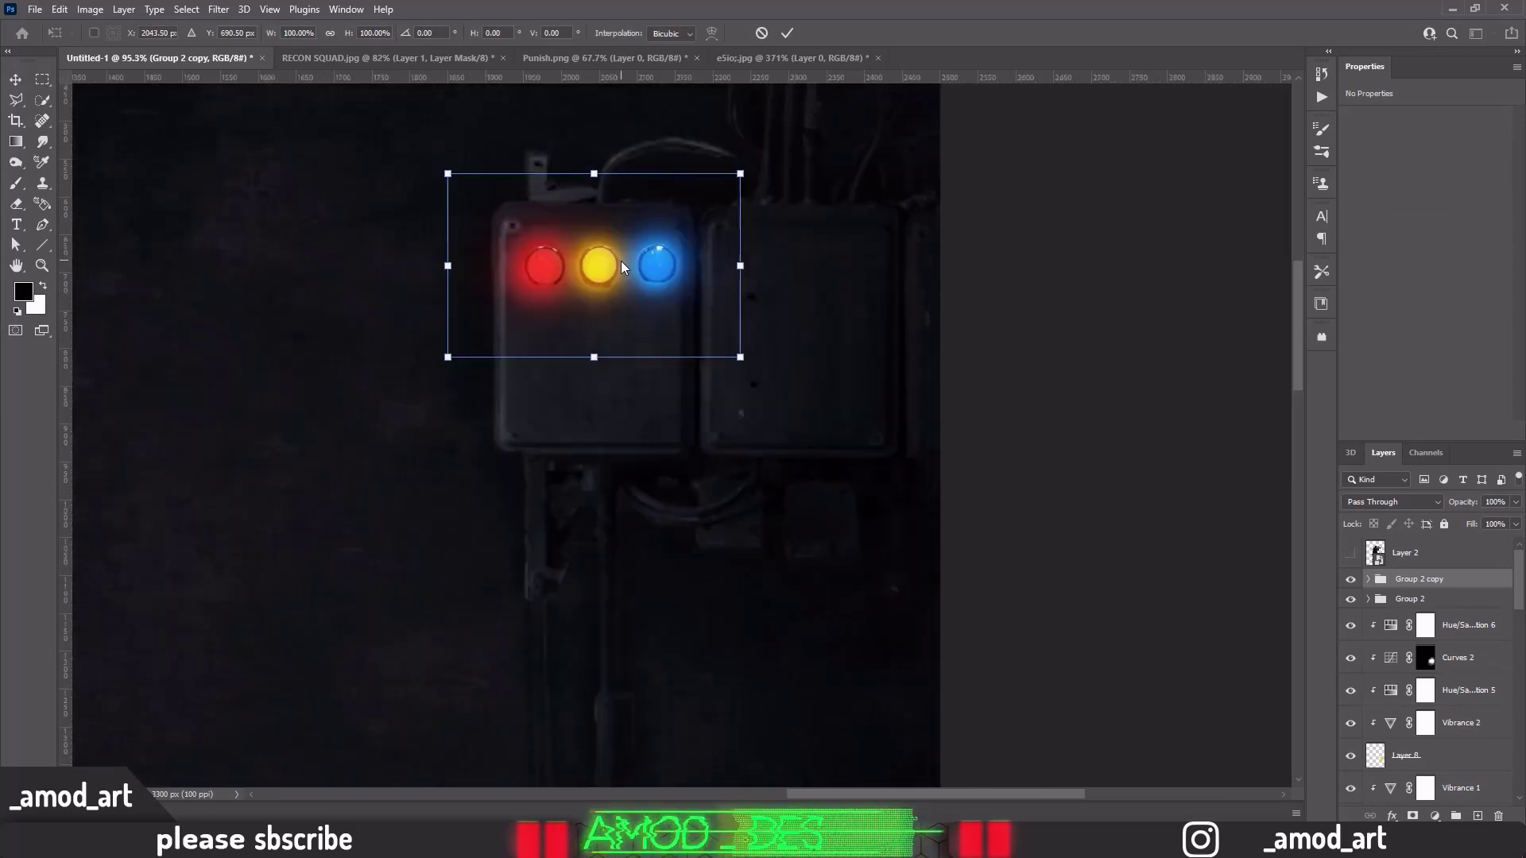
pyautogui.moveTo(639, 270); pyautogui.dragTo(838, 270)
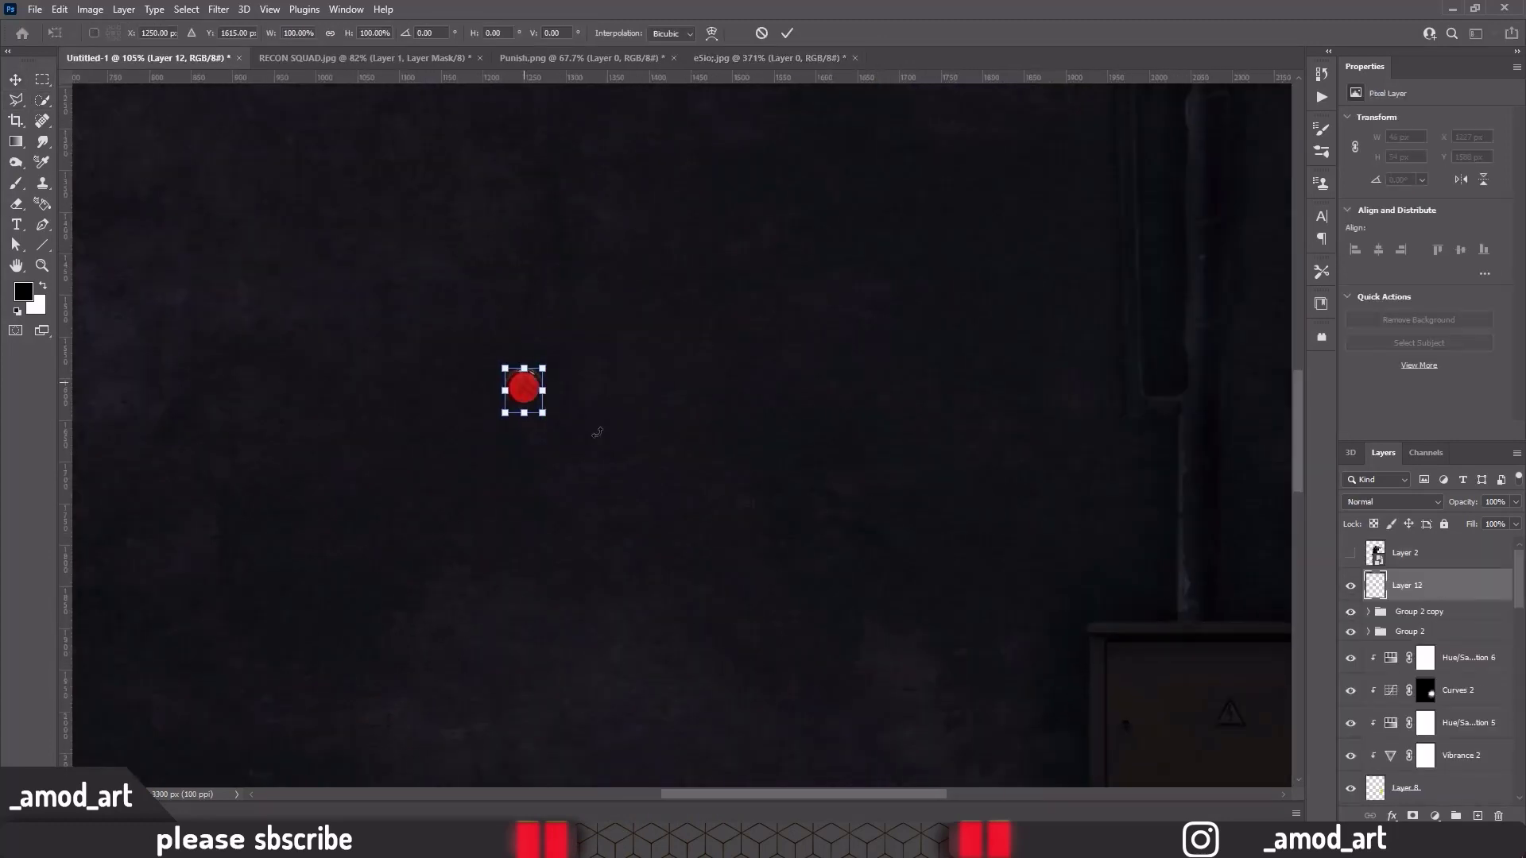
pyautogui.moveTo(520, 385)
pyautogui.mouseDown()
pyautogui.moveTo(1174, 710)
pyautogui.moveTo(792, 399)
pyautogui.mouseUp()
# Commit the red button's placement, hide Layer 8, and ready a soft brush on the Curves 2 mask
pyautogui.press('Return')
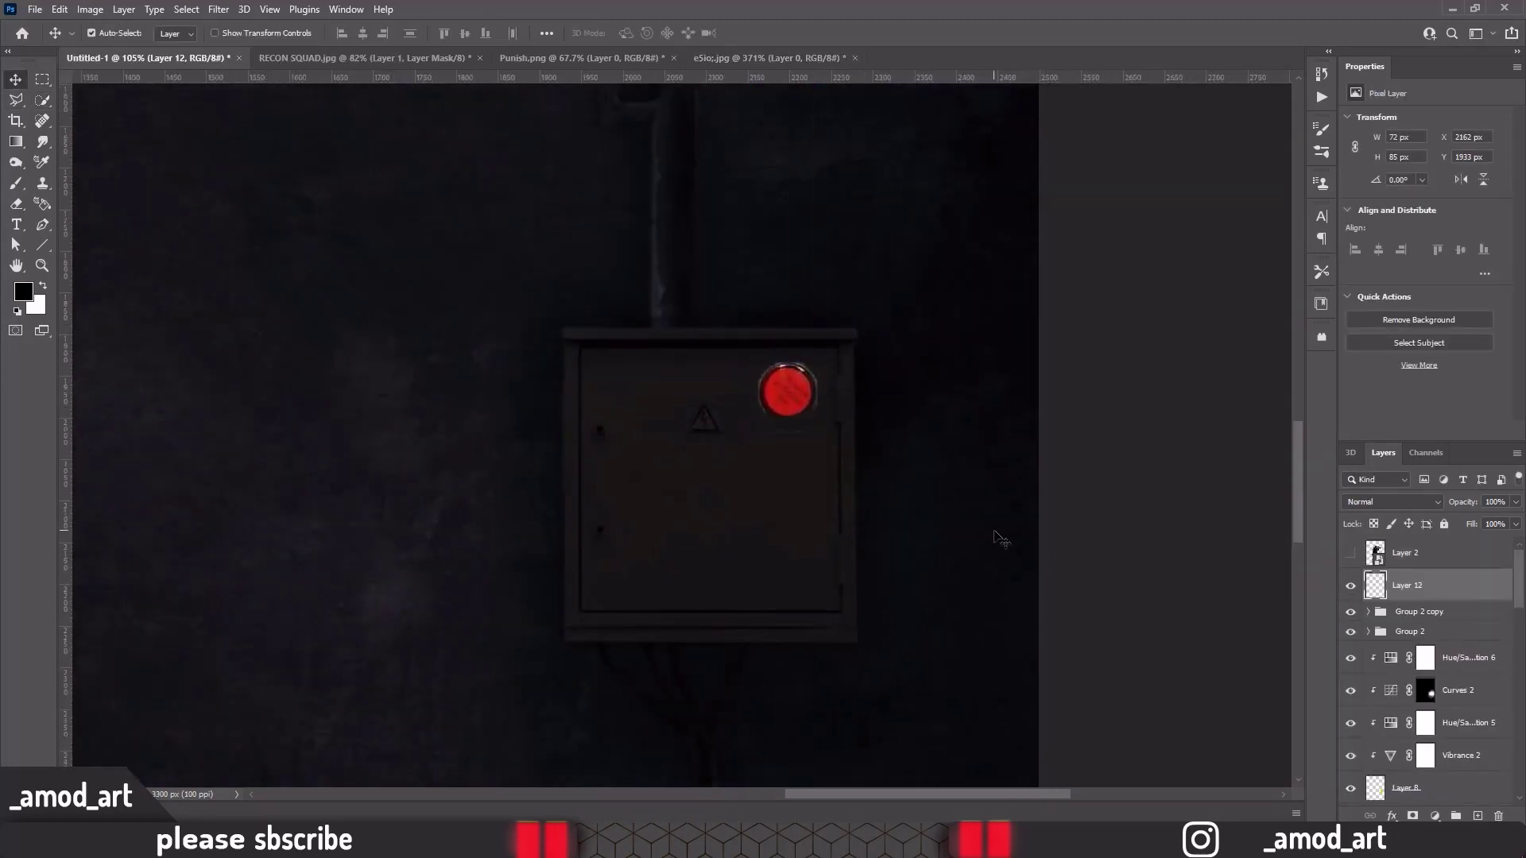
pyautogui.press('e')
pyautogui.scroll(5, 806, 415)
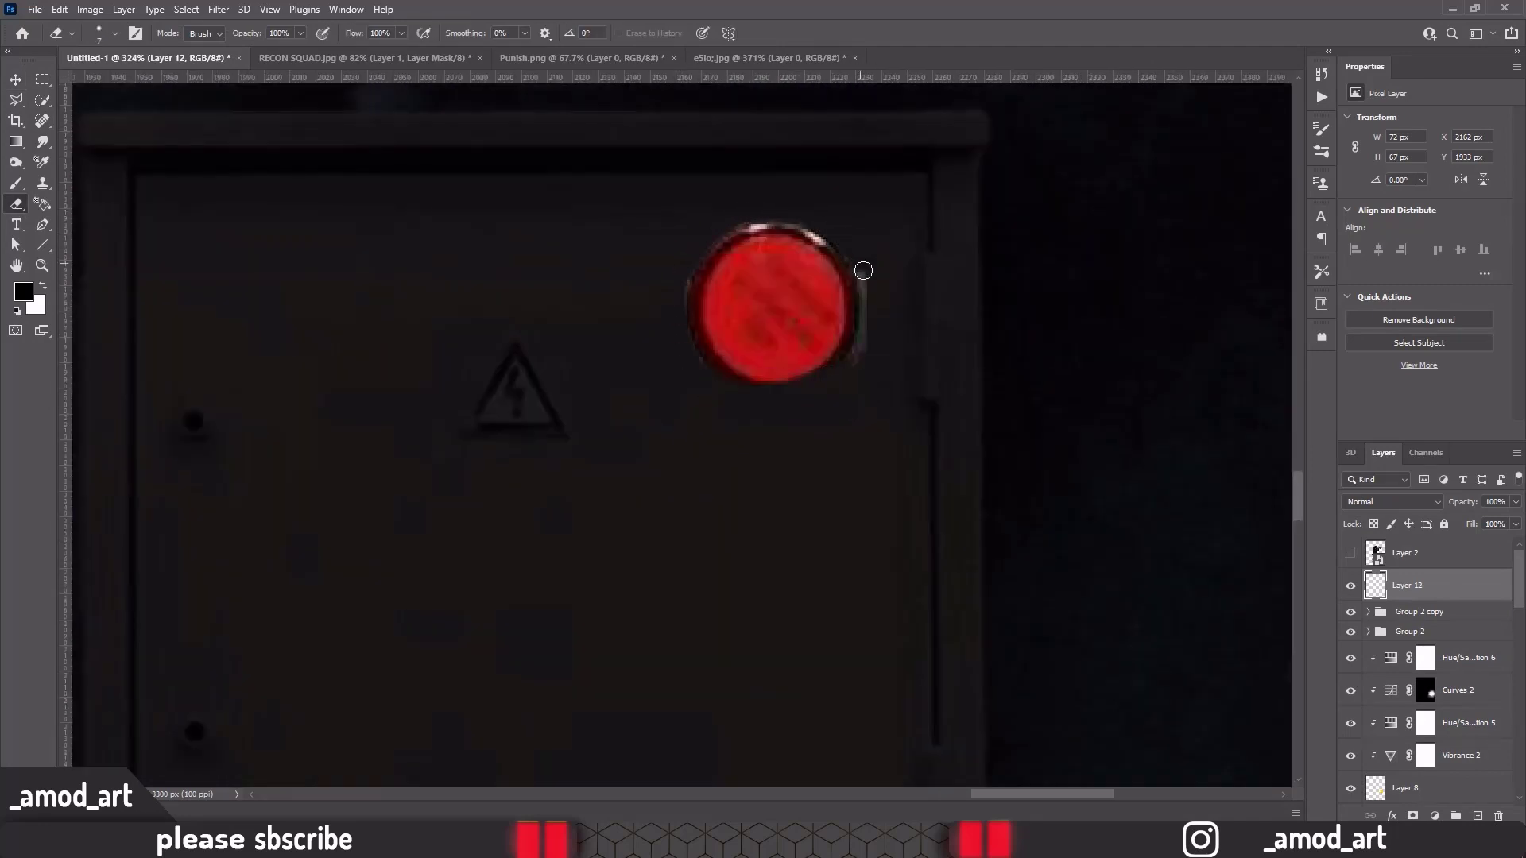
pyautogui.click(13, 81)
pyautogui.scroll(-2, 1415, 676)
pyautogui.click(1351, 724)
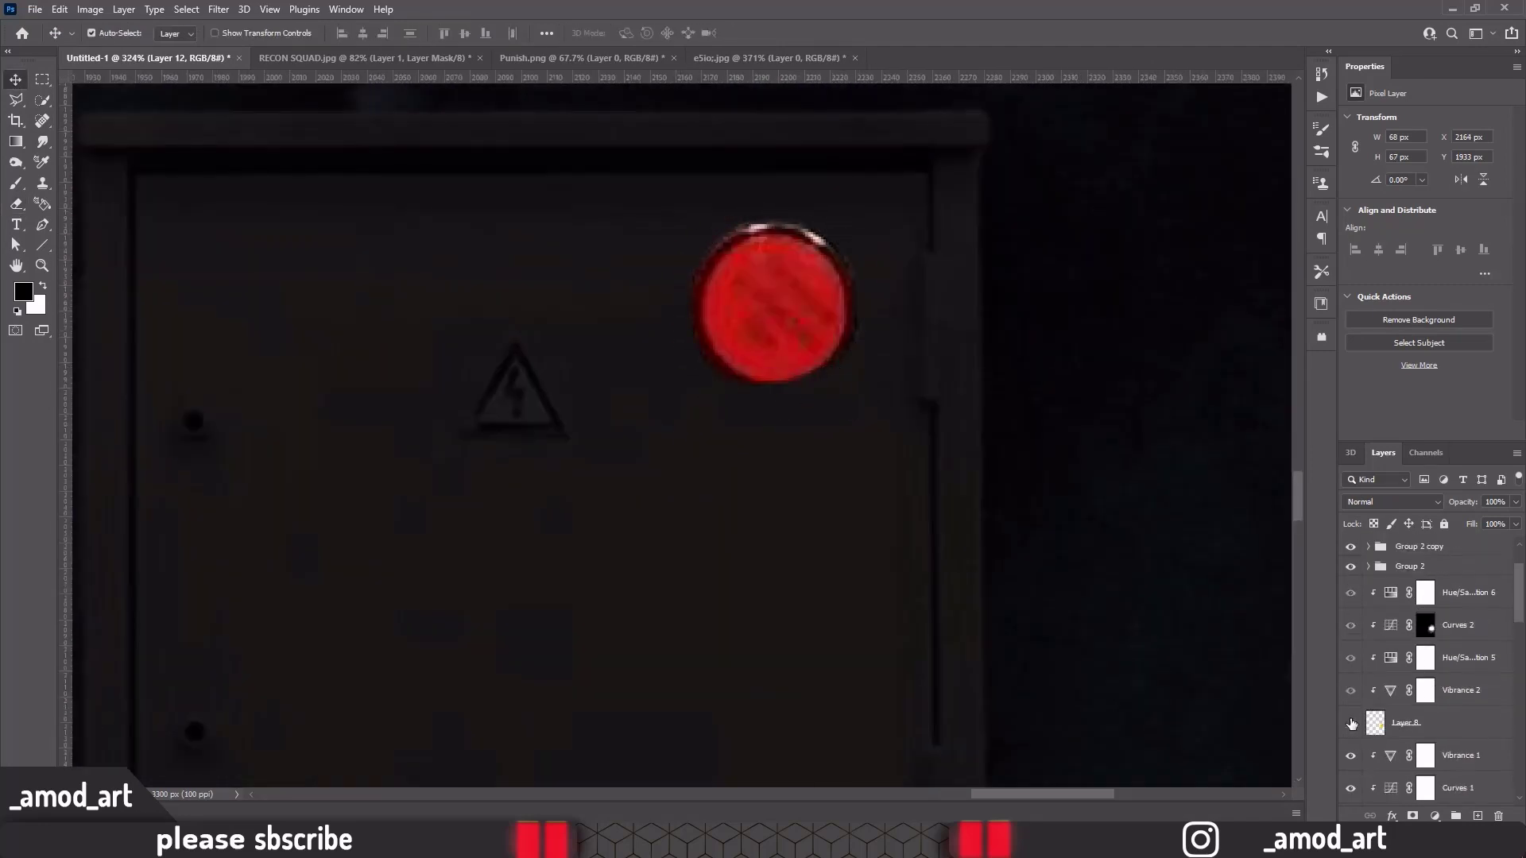
pyautogui.click(1427, 636)
pyautogui.press('b')
pyautogui.press('x')
pyautogui.rightClick(693, 251)
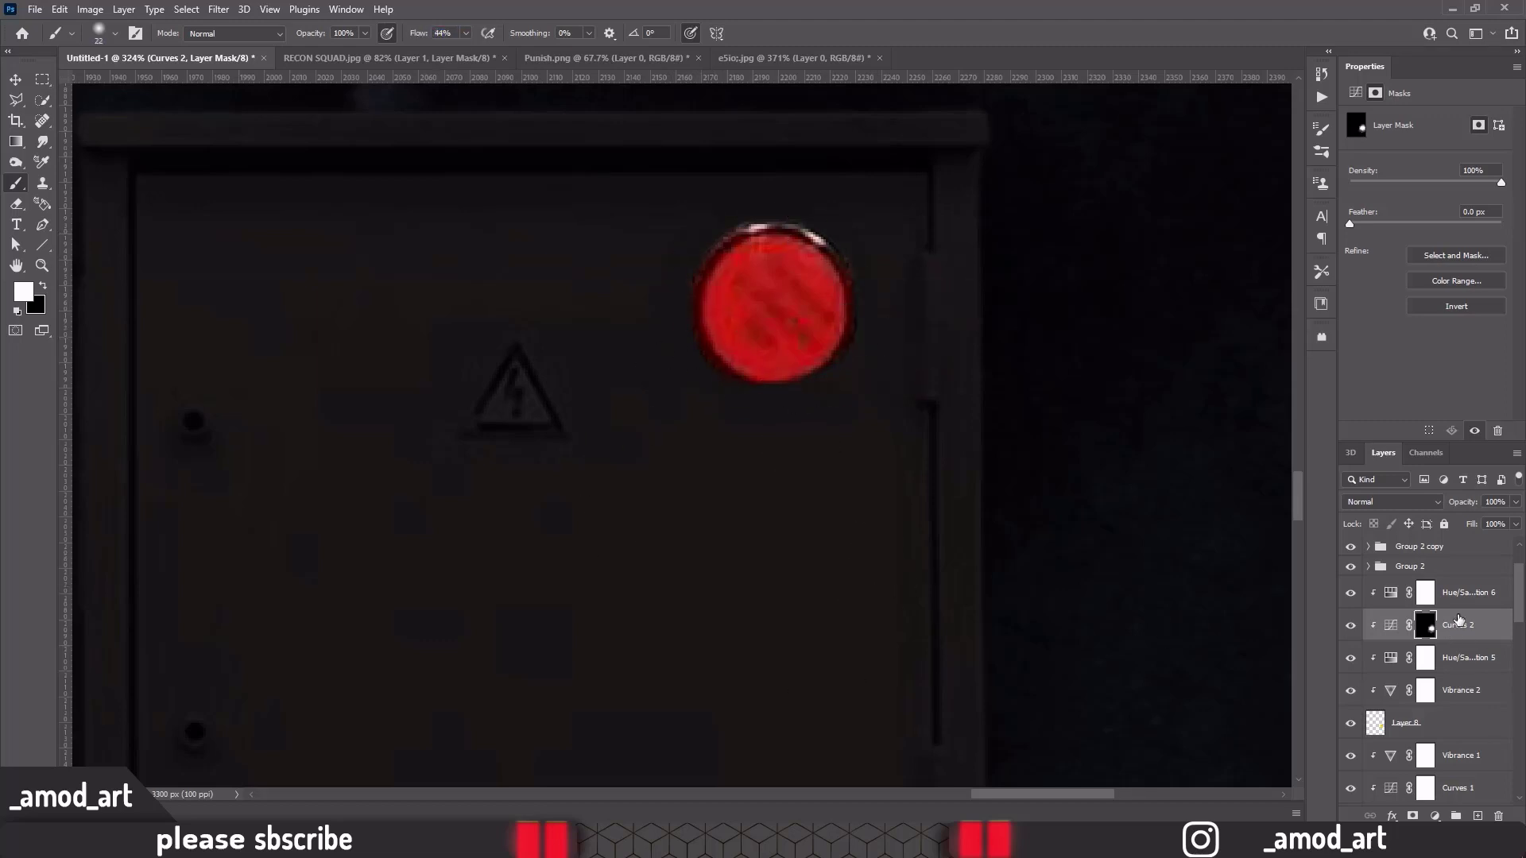
# Add an Exposure layer with a black mask and a Hue/Saturation layer darkening the box to Lightness -20
pyautogui.click(1435, 816)
pyautogui.click(1399, 593)
pyautogui.hotkey('ctrl', 'i')
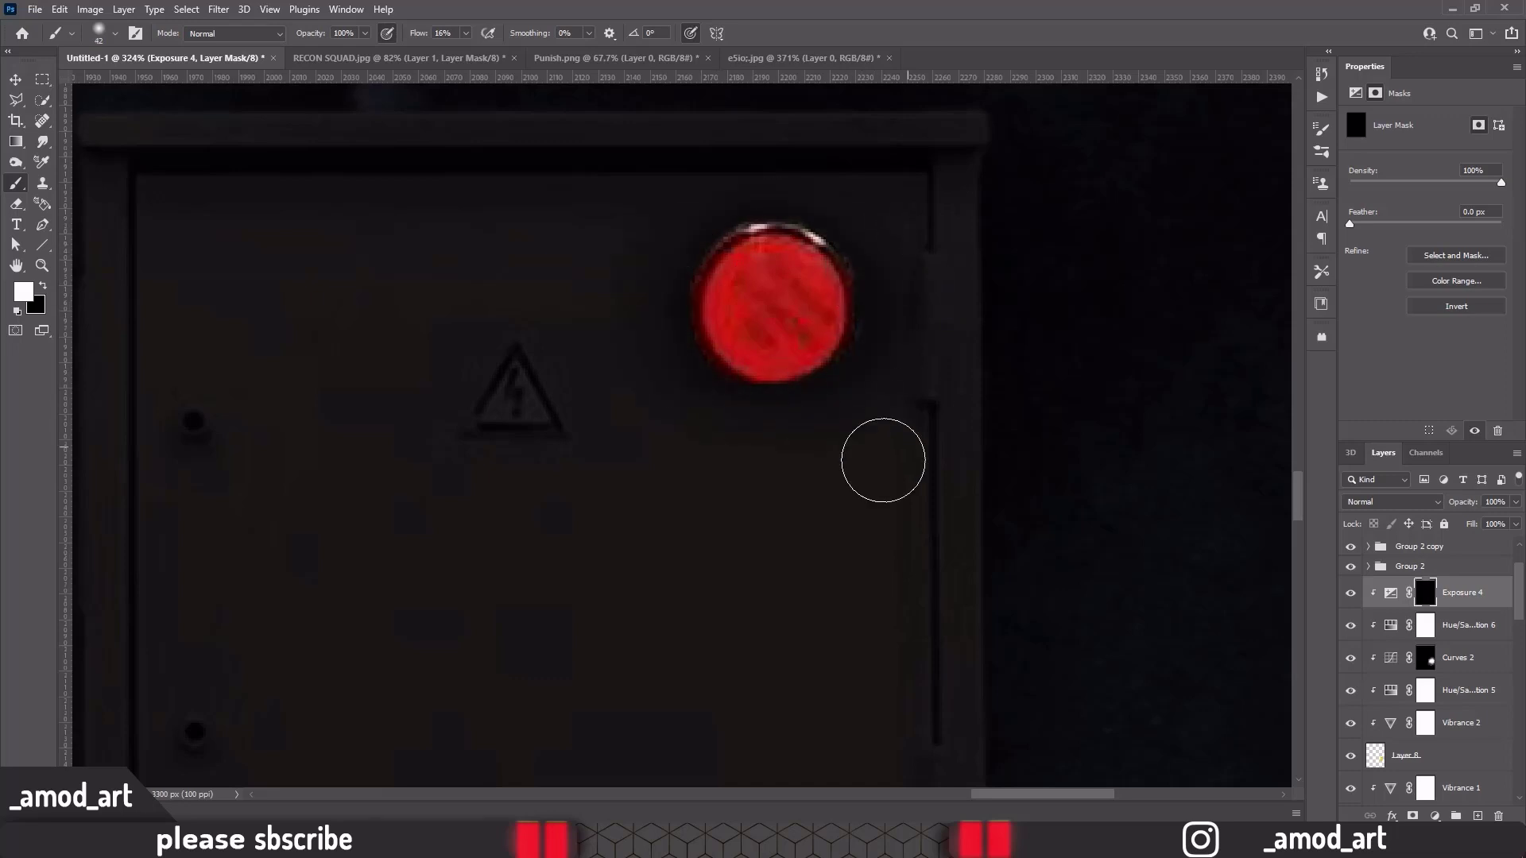
pyautogui.click(1435, 817)
pyautogui.click(1367, 657)
pyautogui.moveTo(1425, 238); pyautogui.dragTo(1410, 242)
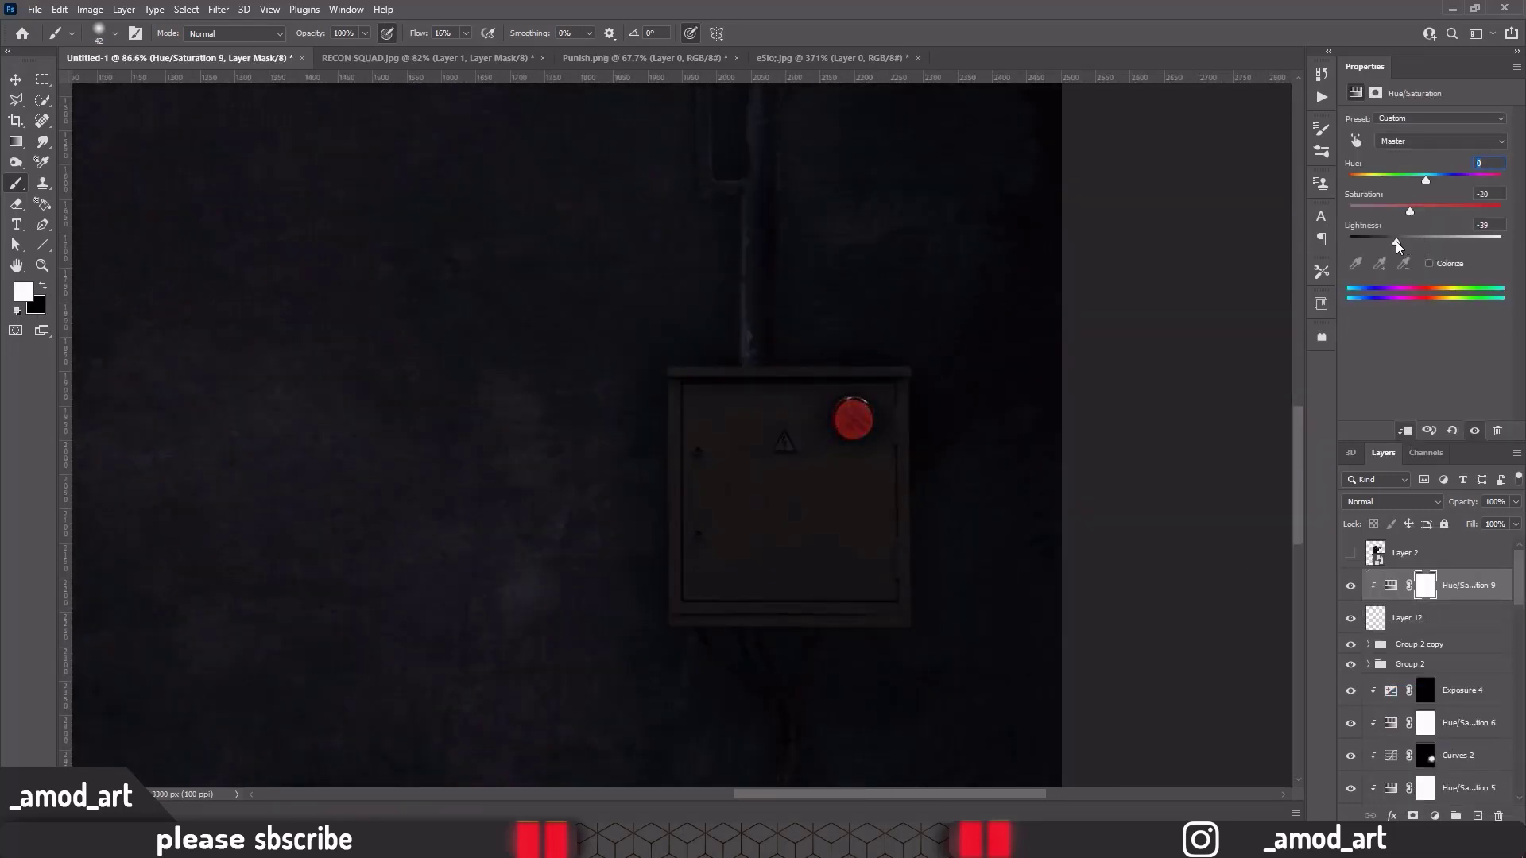
# Add a red Linear Dodge (Add) fill with a black mask and paint a red glow around the light
pyautogui.click(1435, 816)
pyautogui.click(1427, 540)
pyautogui.click(1247, 195)
pyautogui.hotkey('alt', 'shift', 'w')
pyautogui.hotkey('ctrl', 'i')
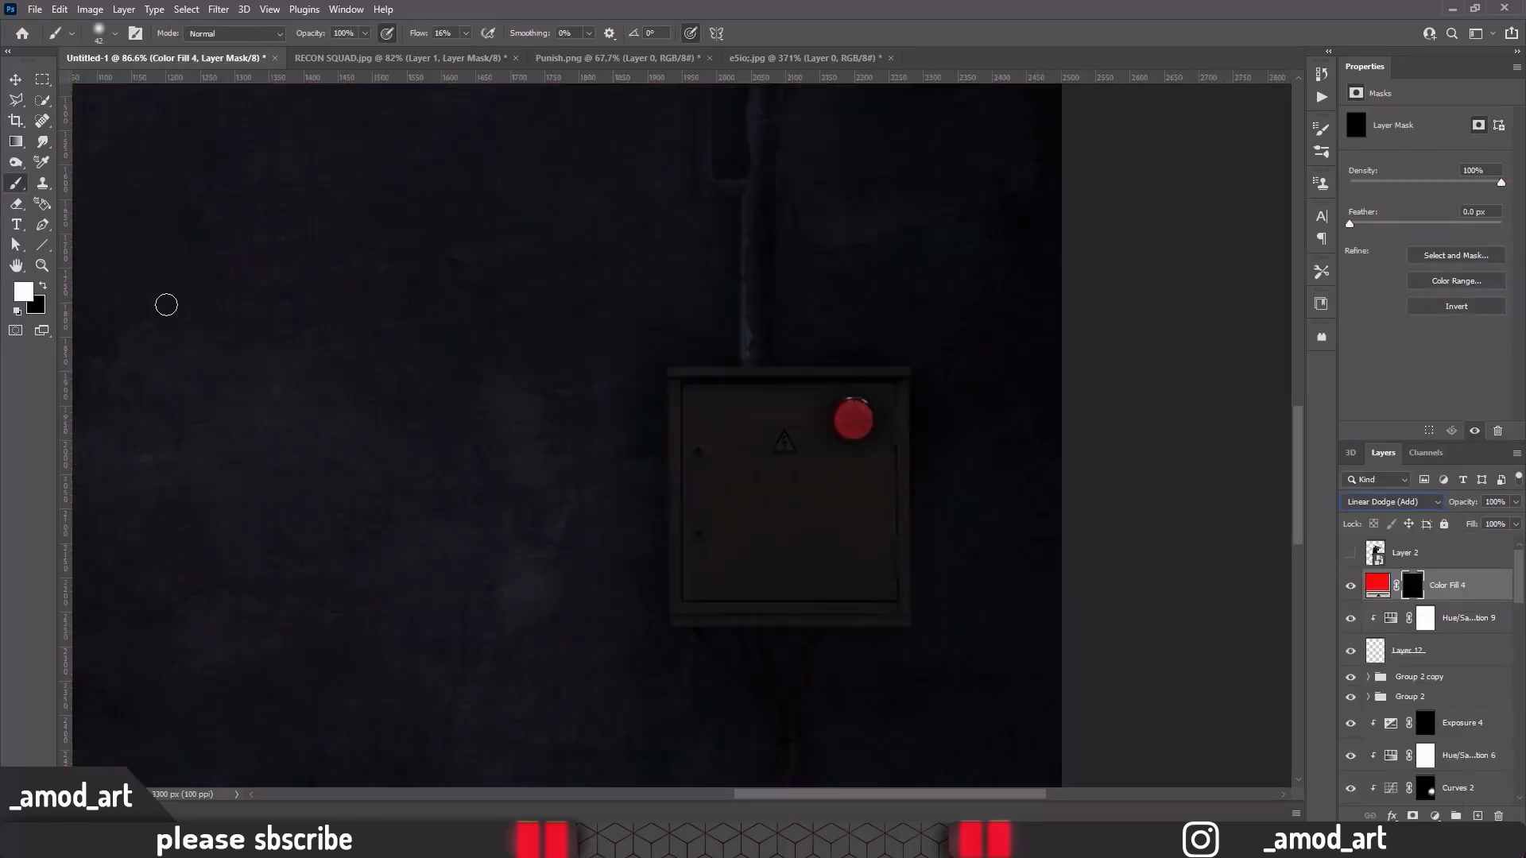
pyautogui.scroll(5, 855, 421)
pyautogui.moveTo(842, 409); pyautogui.dragTo(859, 421)
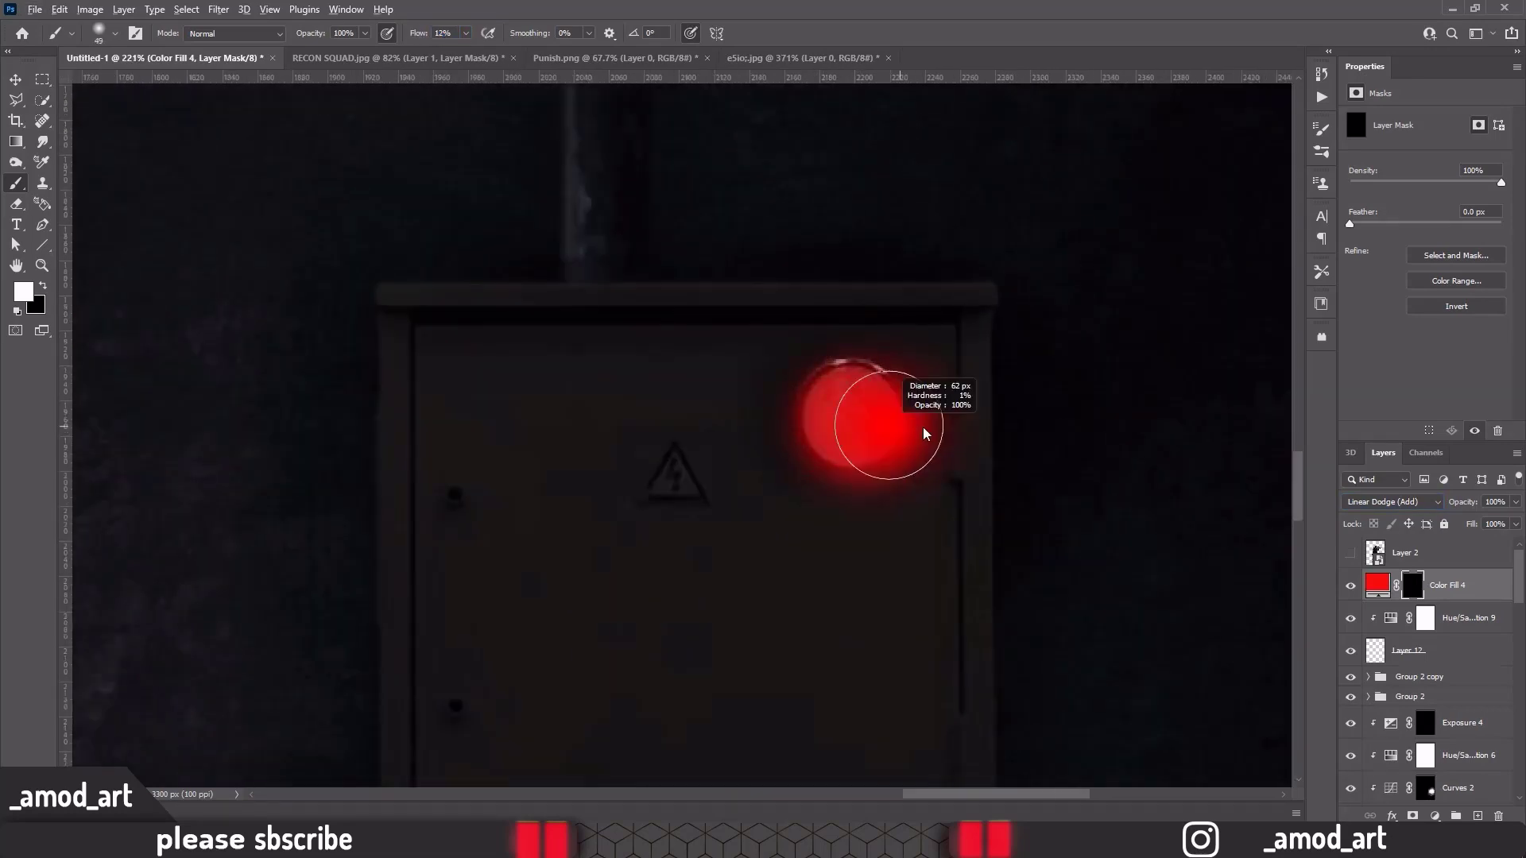
pyautogui.scroll(-8, 819, 383)
pyautogui.scroll(-4, 746, 460)
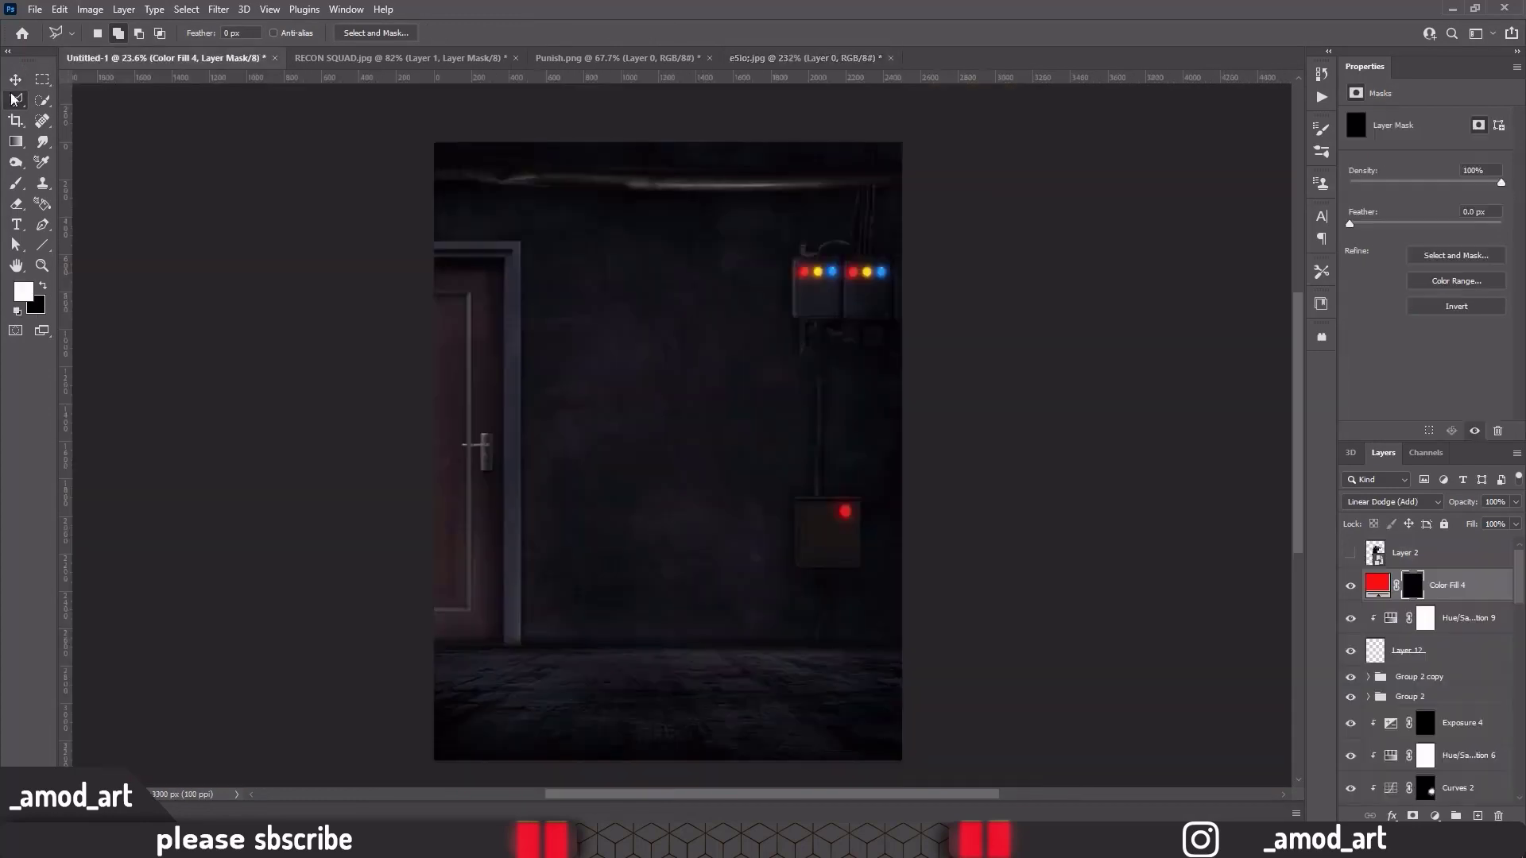
# Bring in the voltmeter, scale it to about 76 px, and place it on the upper-left box
pyautogui.moveTo(834, 550)
pyautogui.mouseDown()
pyautogui.moveTo(680, 477)
pyautogui.moveTo(856, 291)
pyautogui.mouseUp()
pyautogui.hotkey('ctrl', 't')
pyautogui.scroll(5, 842, 290)
pyautogui.moveTo(921, 246); pyautogui.dragTo(832, 324)
pyautogui.moveTo(780, 337); pyautogui.dragTo(729, 257)
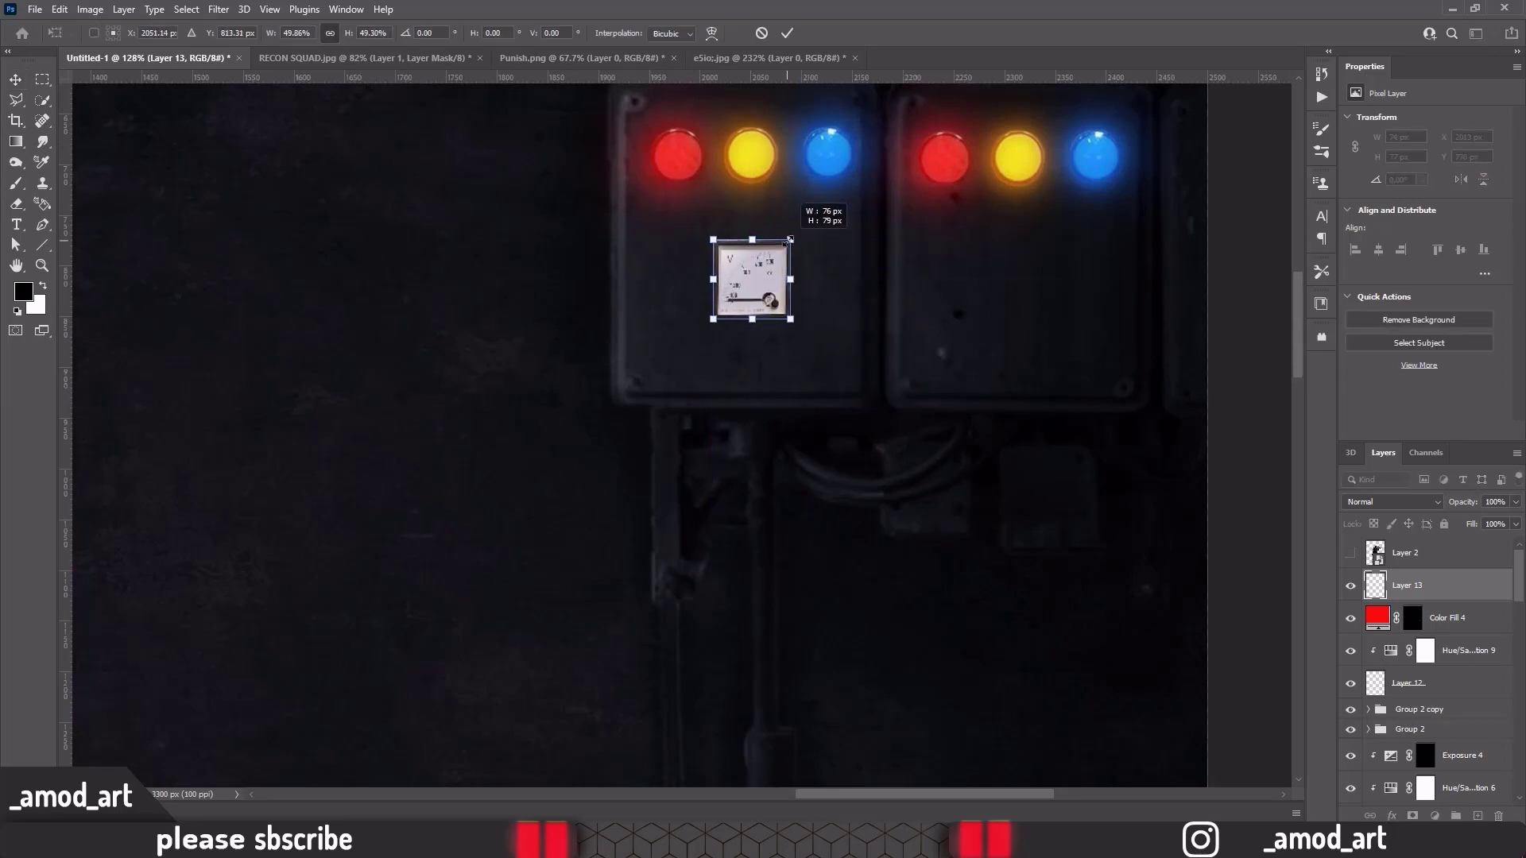
pyautogui.press('Return')
# Clip Levels (midtones 0.77) and Hue/Saturation (-53, -32) to the voltmeter to darken it
pyautogui.click(1435, 817)
pyautogui.click(1414, 614)
pyautogui.moveTo(1437, 236)
pyautogui.mouseDown()
pyautogui.moveTo(1385, 211)
pyautogui.moveTo(1403, 240)
pyautogui.mouseUp()
pyautogui.click(1434, 817)
pyautogui.click(1422, 684)
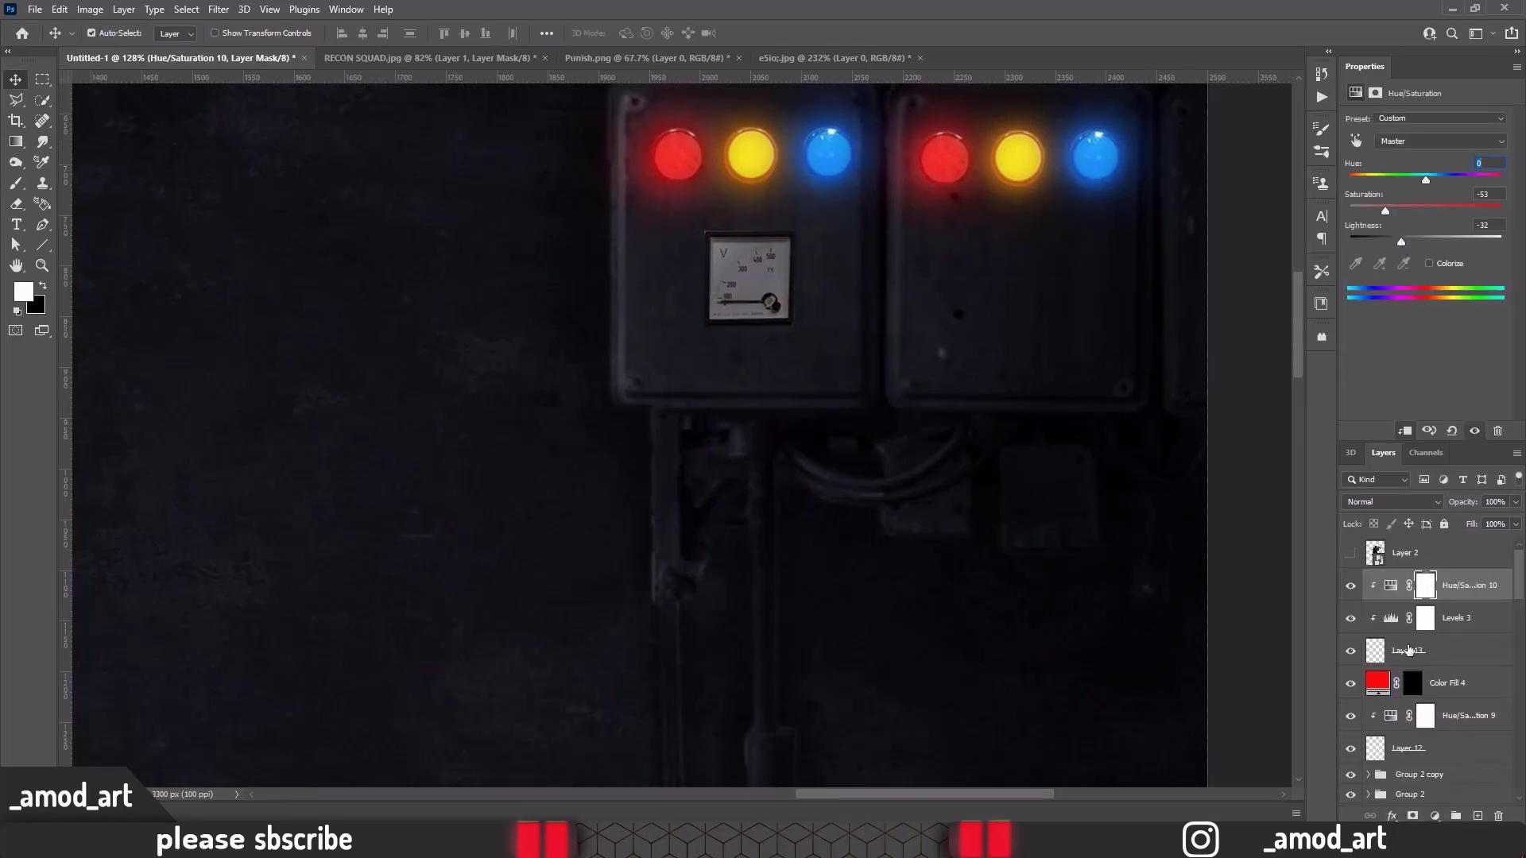
# Select the Exposure 3 layer mask and switch to the Brush tool
pyautogui.scroll(-3, 1431, 652)
pyautogui.scroll(-3, 1430, 651)
pyautogui.click(1427, 625)
pyautogui.press('b')
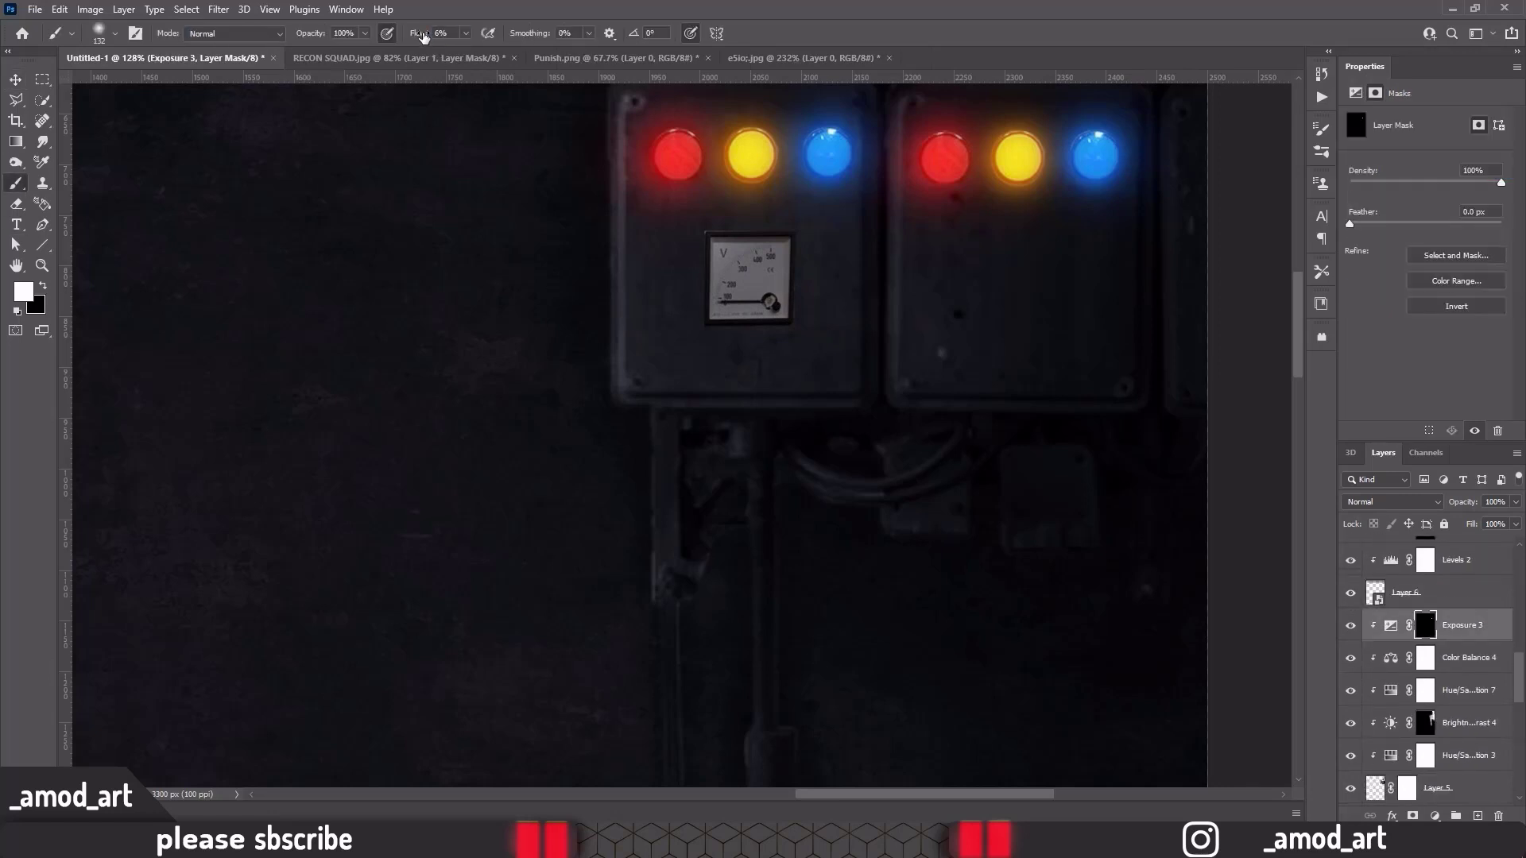
pyautogui.scroll(5, 740, 256)
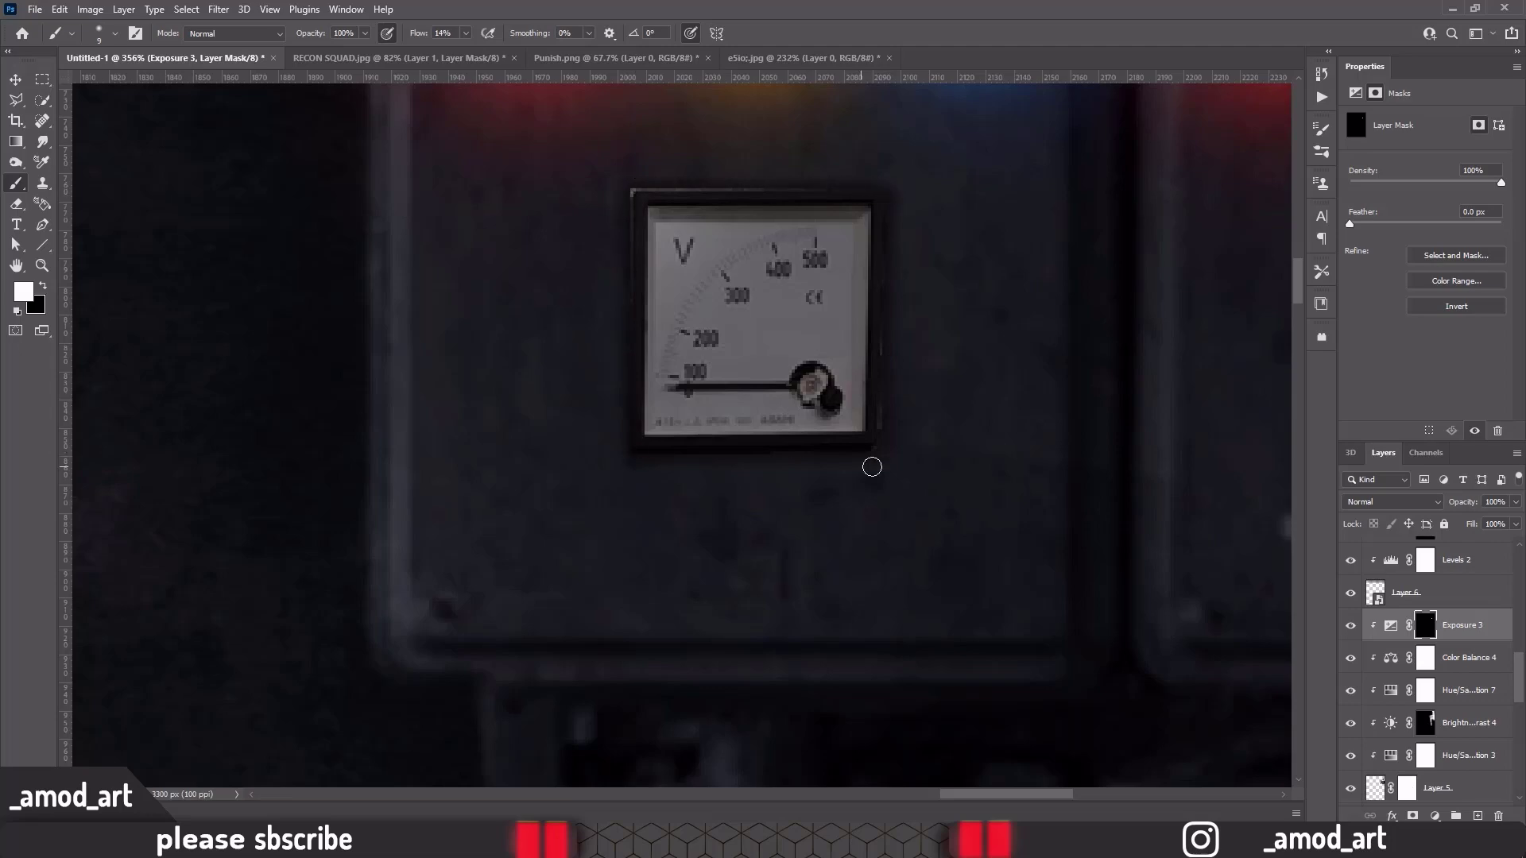
pyautogui.scroll(-8, 794, 278)
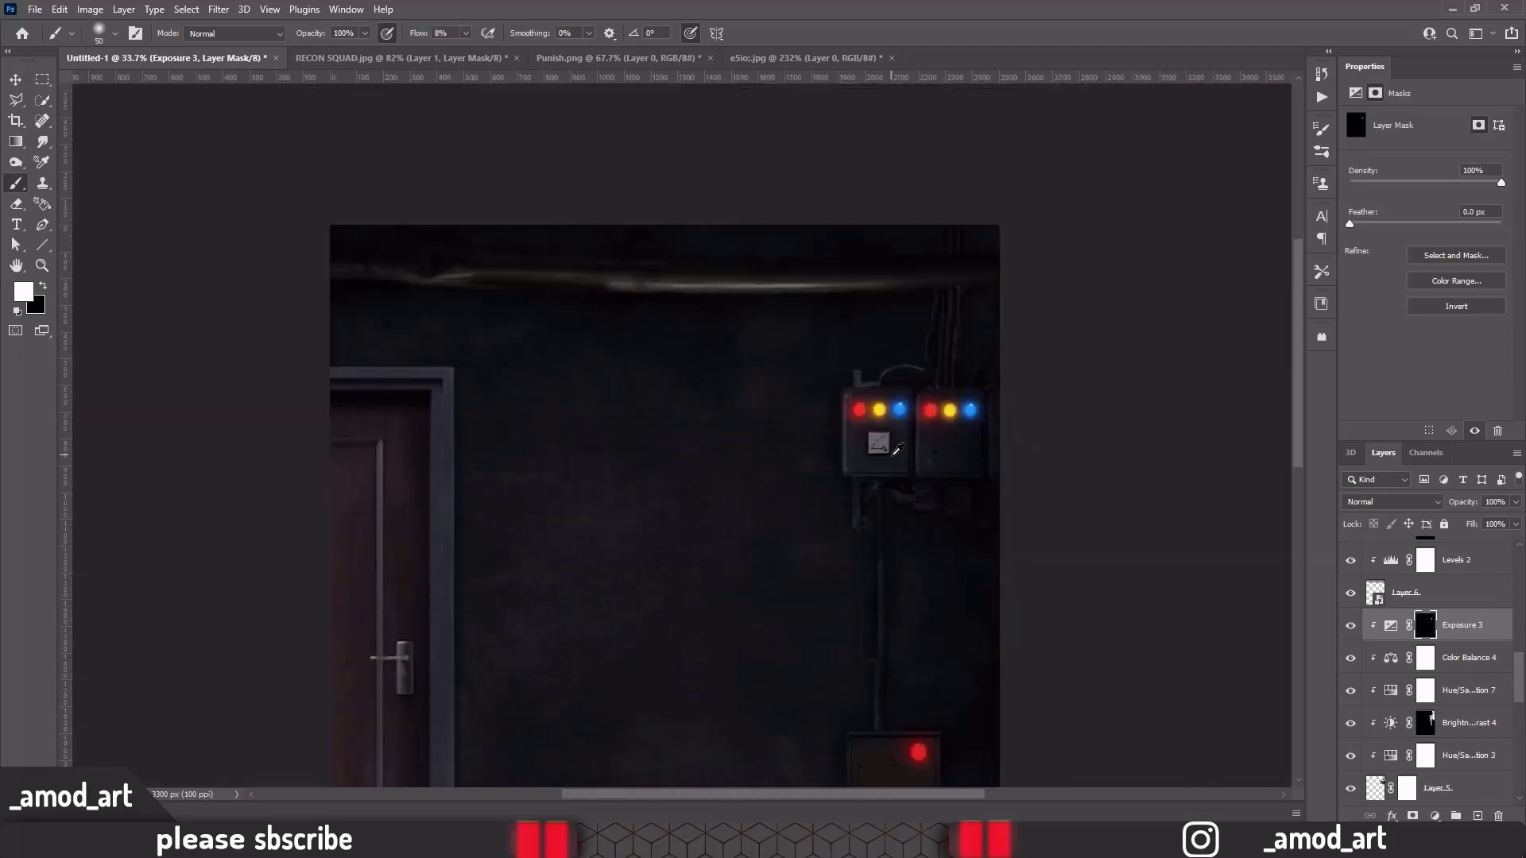
pyautogui.scroll(-2, 725, 389)
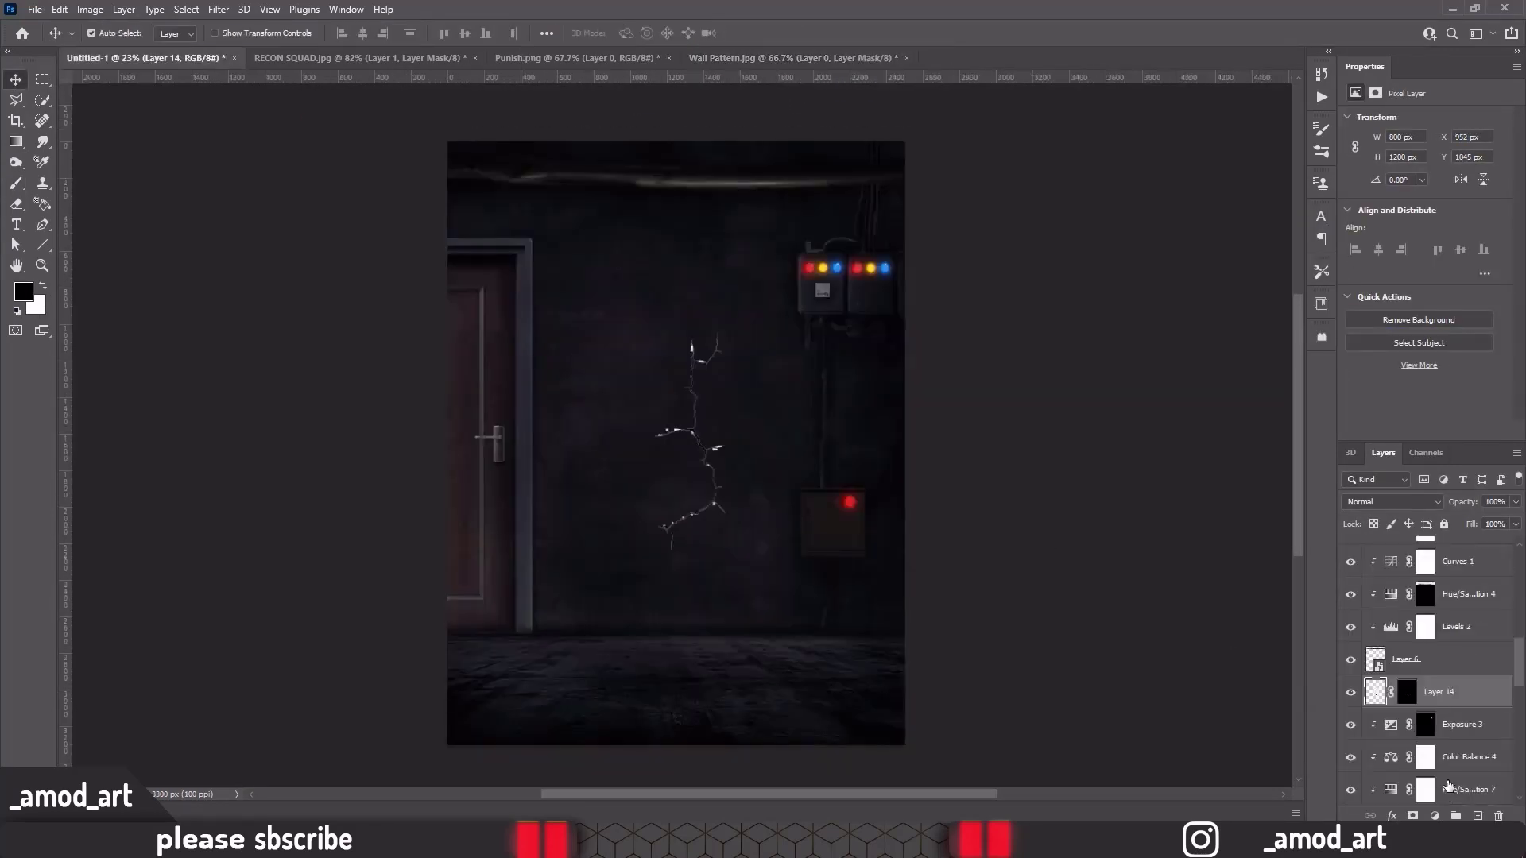
# Select Layer 14's mask and set up a black brush for masking the crack
pyautogui.click(1406, 586)
pyautogui.press('b')
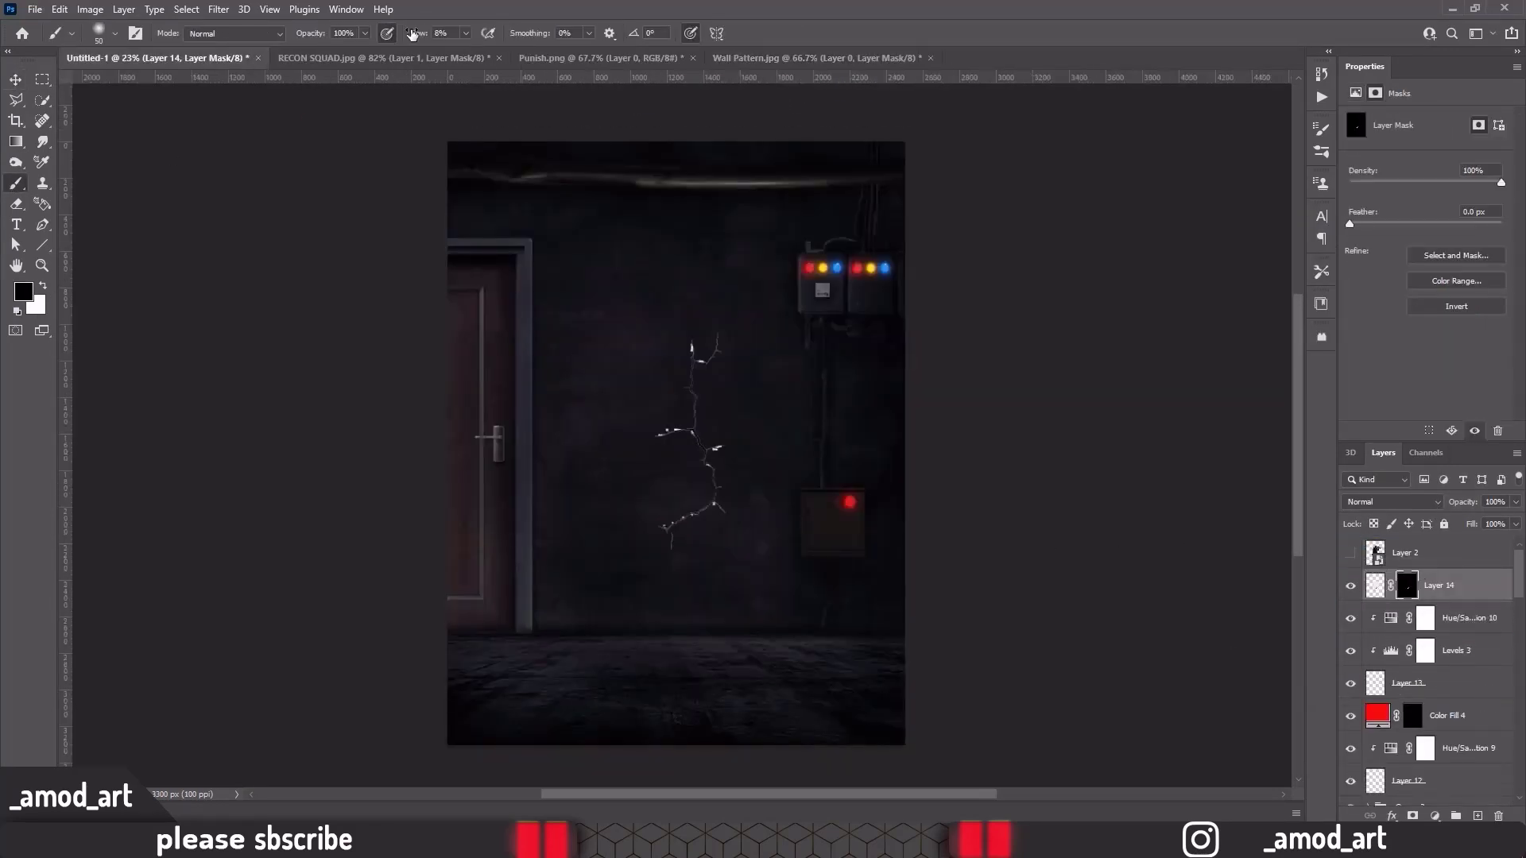
pyautogui.scroll(10, 699, 381)
pyautogui.rightClick(625, 386)
pyautogui.press('Escape')
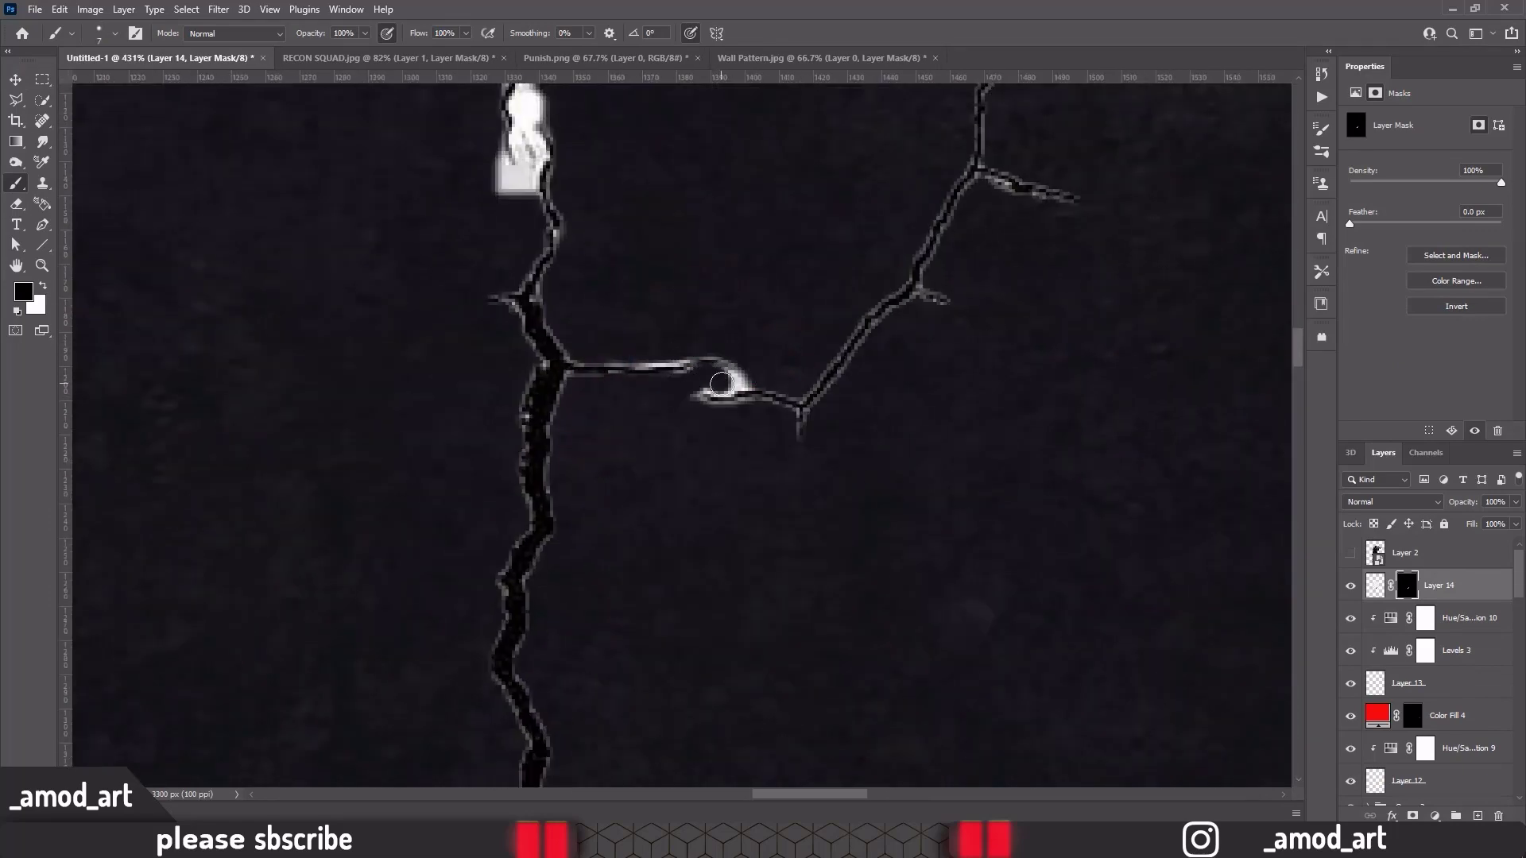
# Zoom along the crack and mask the white spots with a small brush of about 7 px
pyautogui.scroll(3, 620, 318)
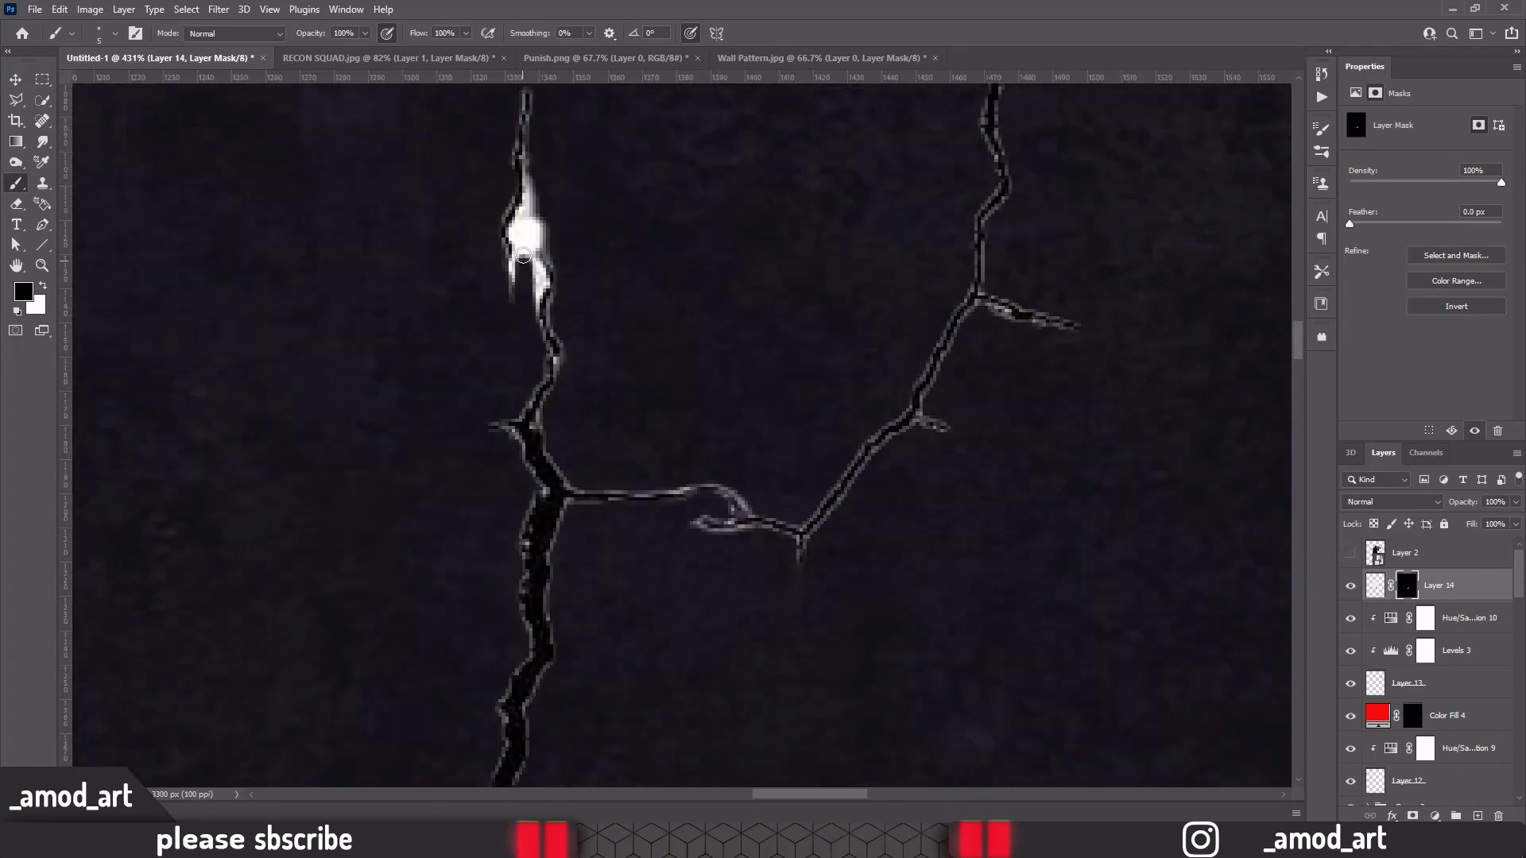
pyautogui.scroll(-2, 630, 409)
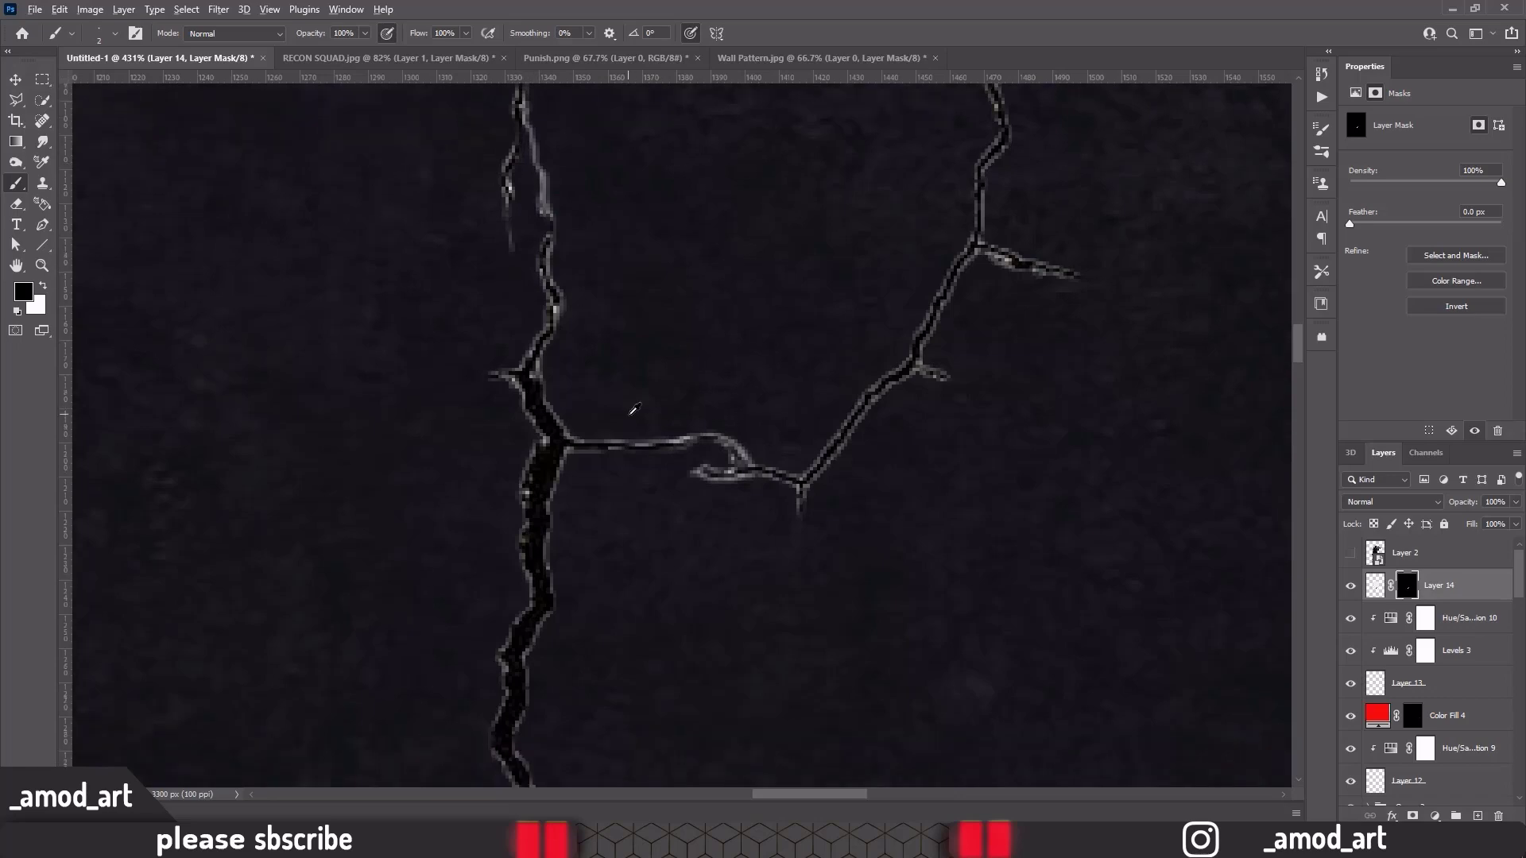
pyautogui.scroll(-1, 511, 457)
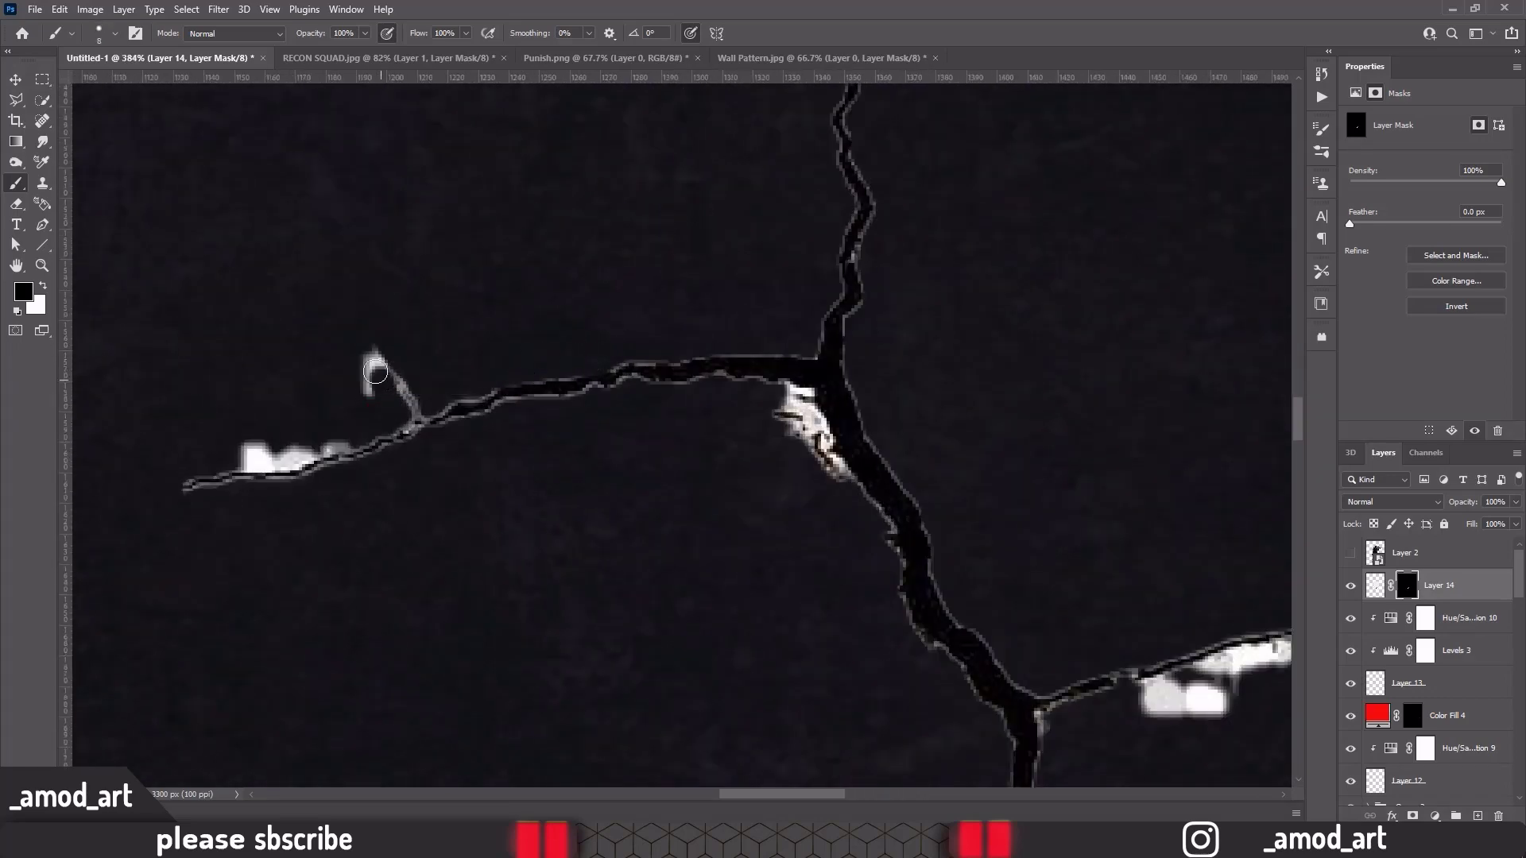
pyautogui.scroll(2, 791, 408)
pyautogui.press('[')
pyautogui.press('[')
pyautogui.press('[')
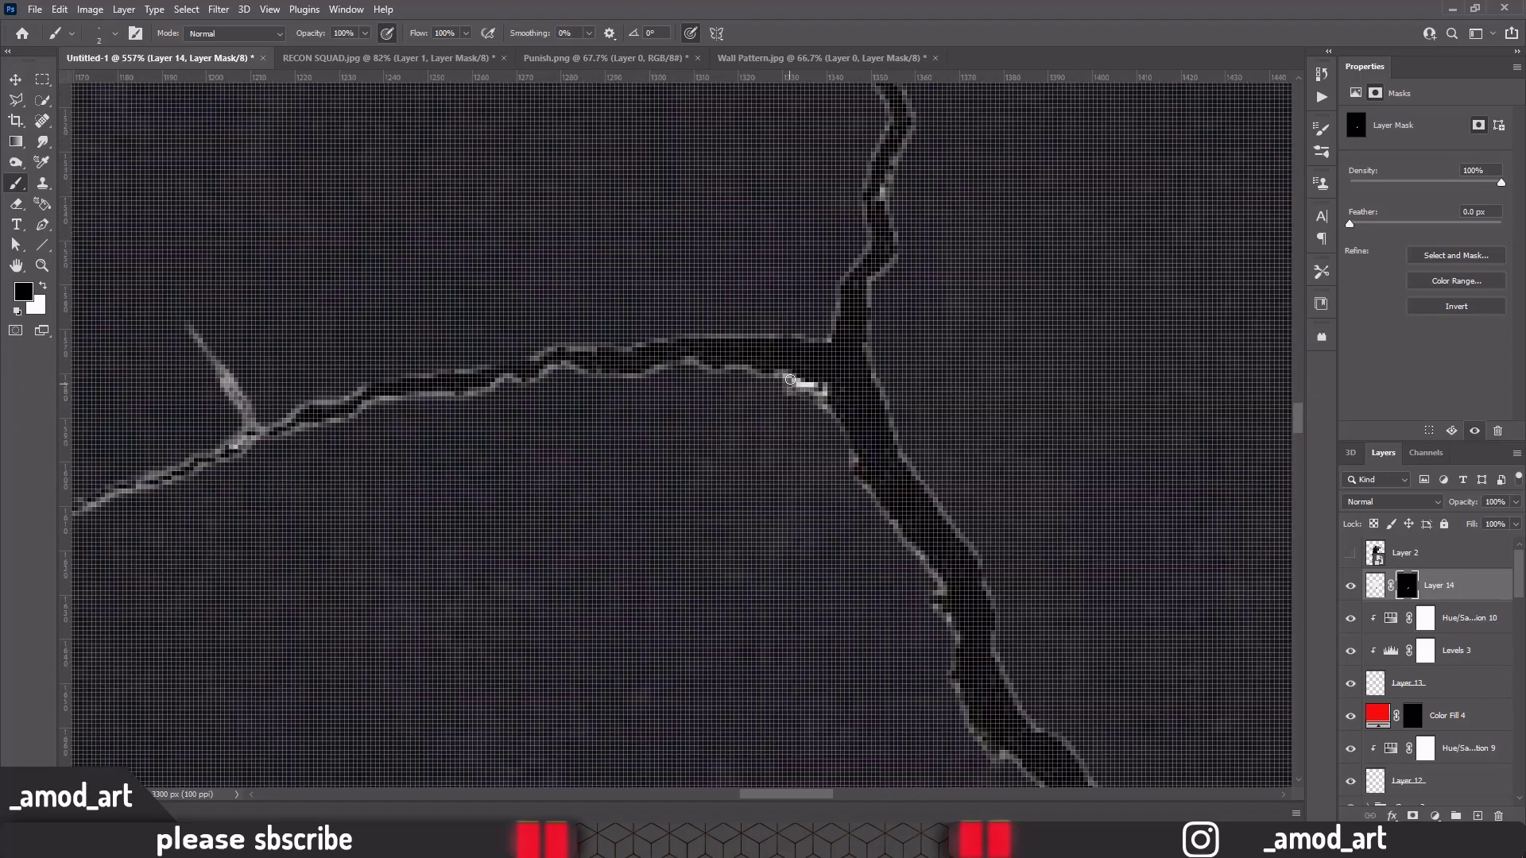
pyautogui.scroll(-1, 255, 405)
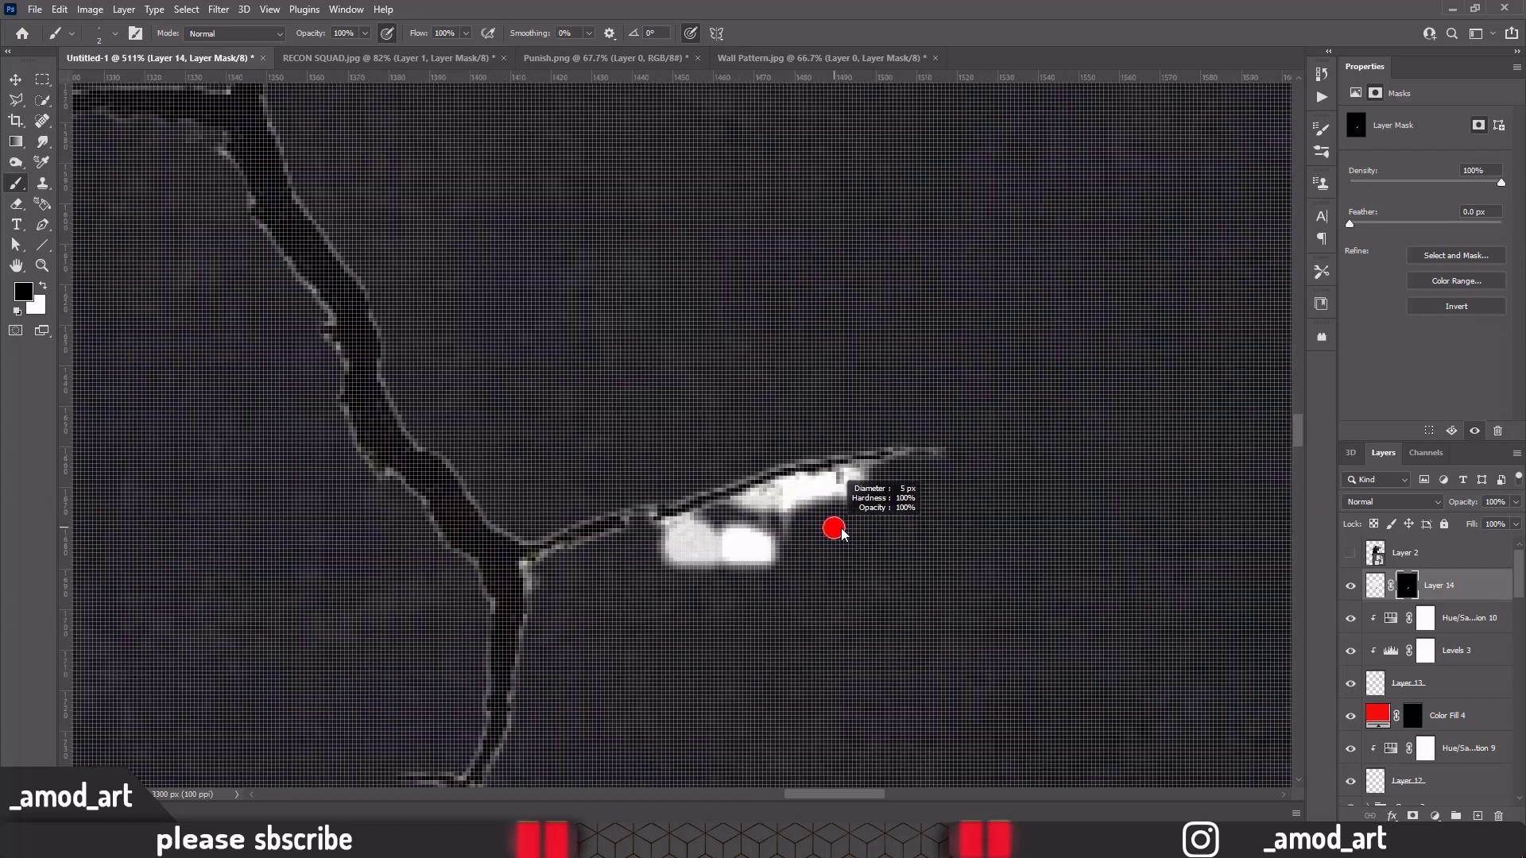
pyautogui.press(']')
pyautogui.press(']')
pyautogui.press(']')
pyautogui.scroll(2, 986, 455)
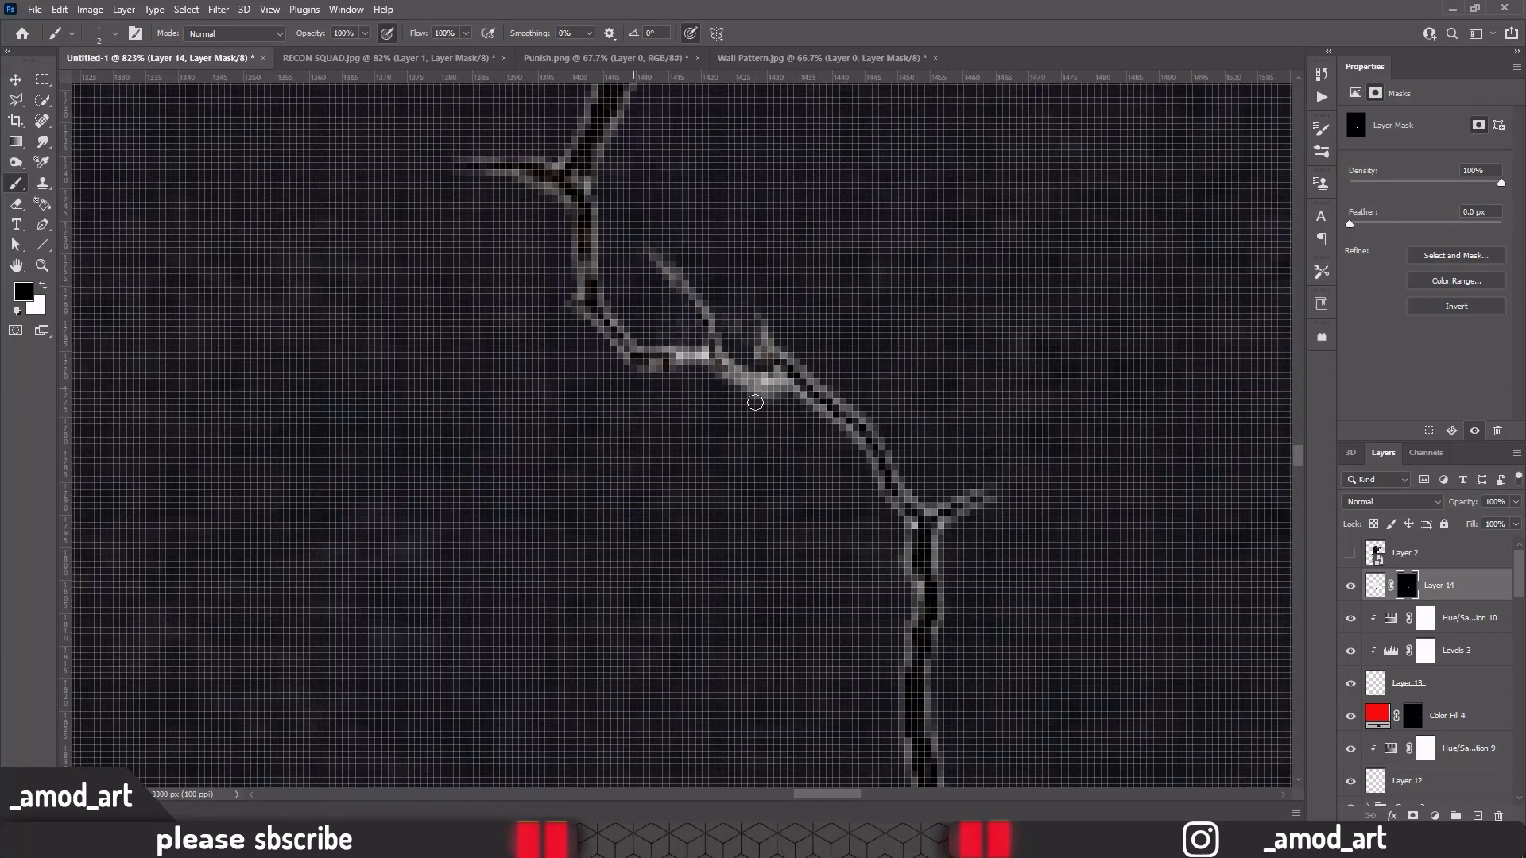
pyautogui.scroll(-5, 755, 403)
# Mask the remaining white patches with a wider brush, then fit the image and target Layer 14's pixels
pyautogui.scroll(5, 747, 467)
pyautogui.press(']')
pyautogui.press(']')
pyautogui.press(']')
pyautogui.scroll(2, 785, 436)
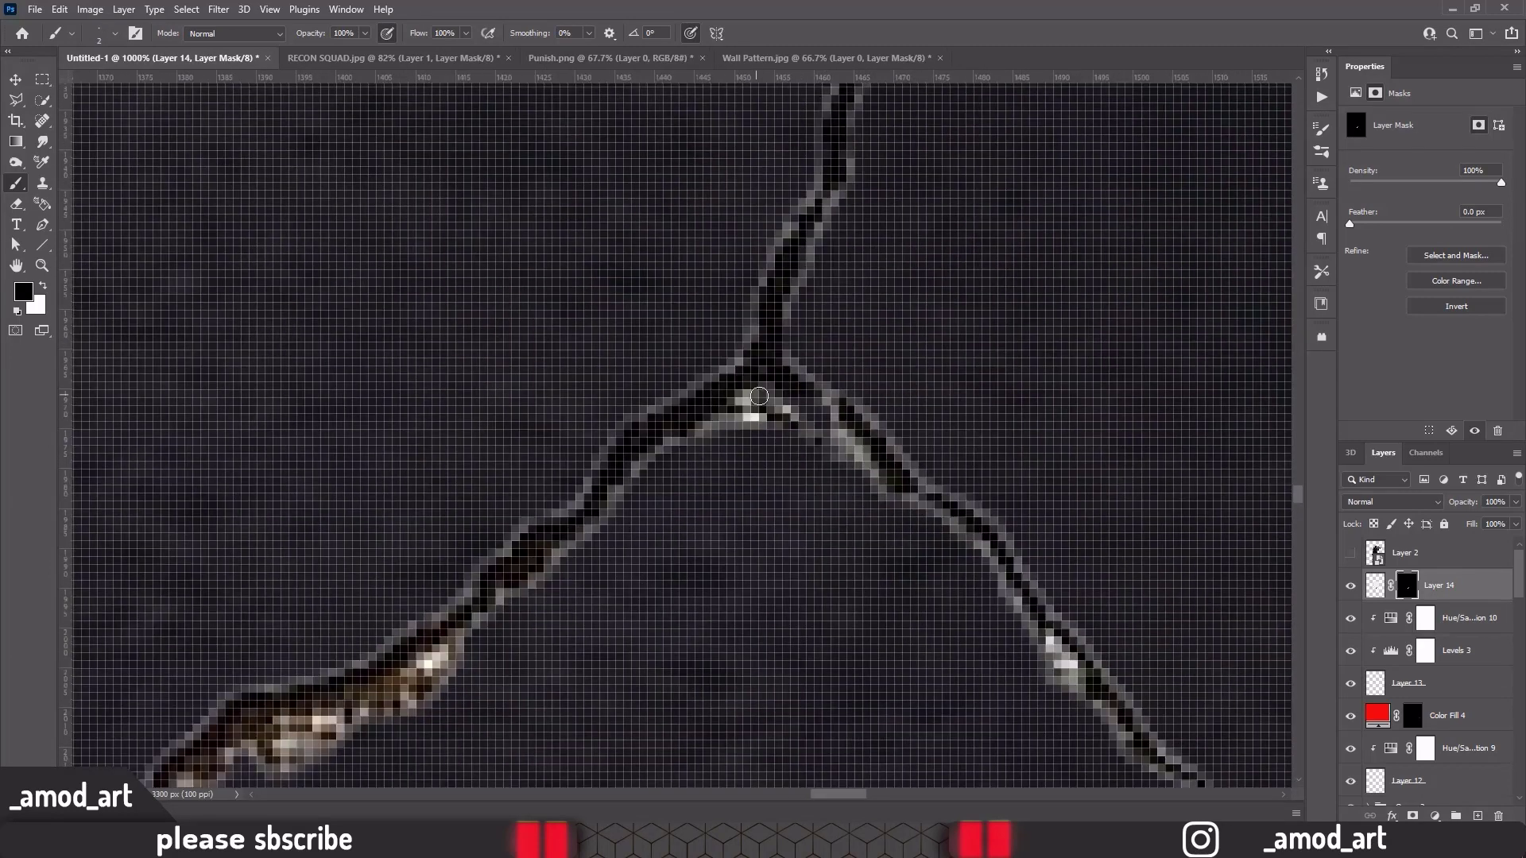
pyautogui.scroll(-5, 1060, 661)
pyautogui.hscroll(-8, 1060, 660)
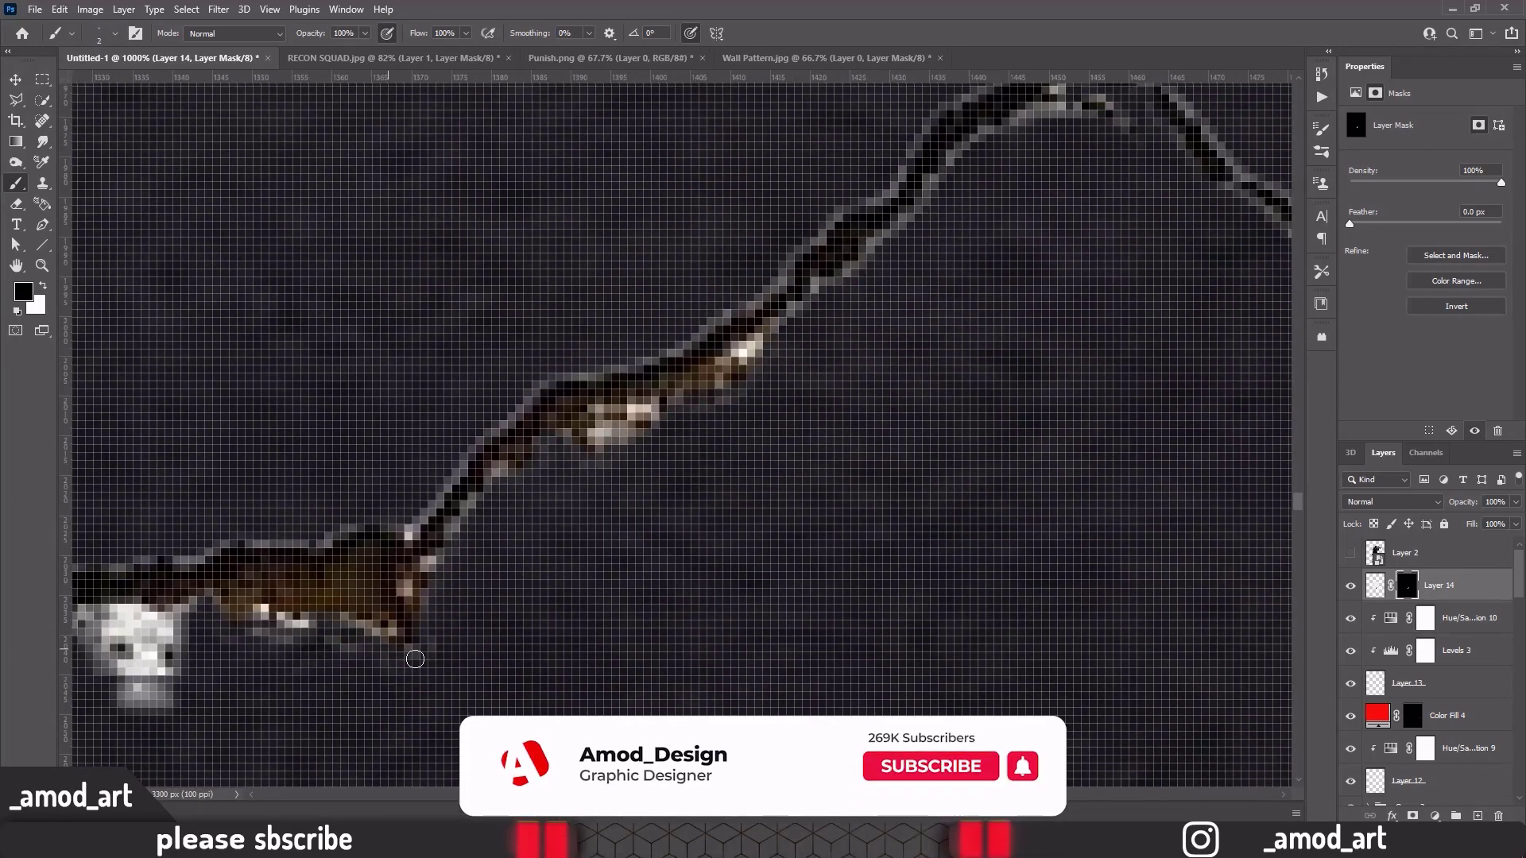
pyautogui.scroll(-2, 505, 491)
pyautogui.hscroll(-5, 569, 381)
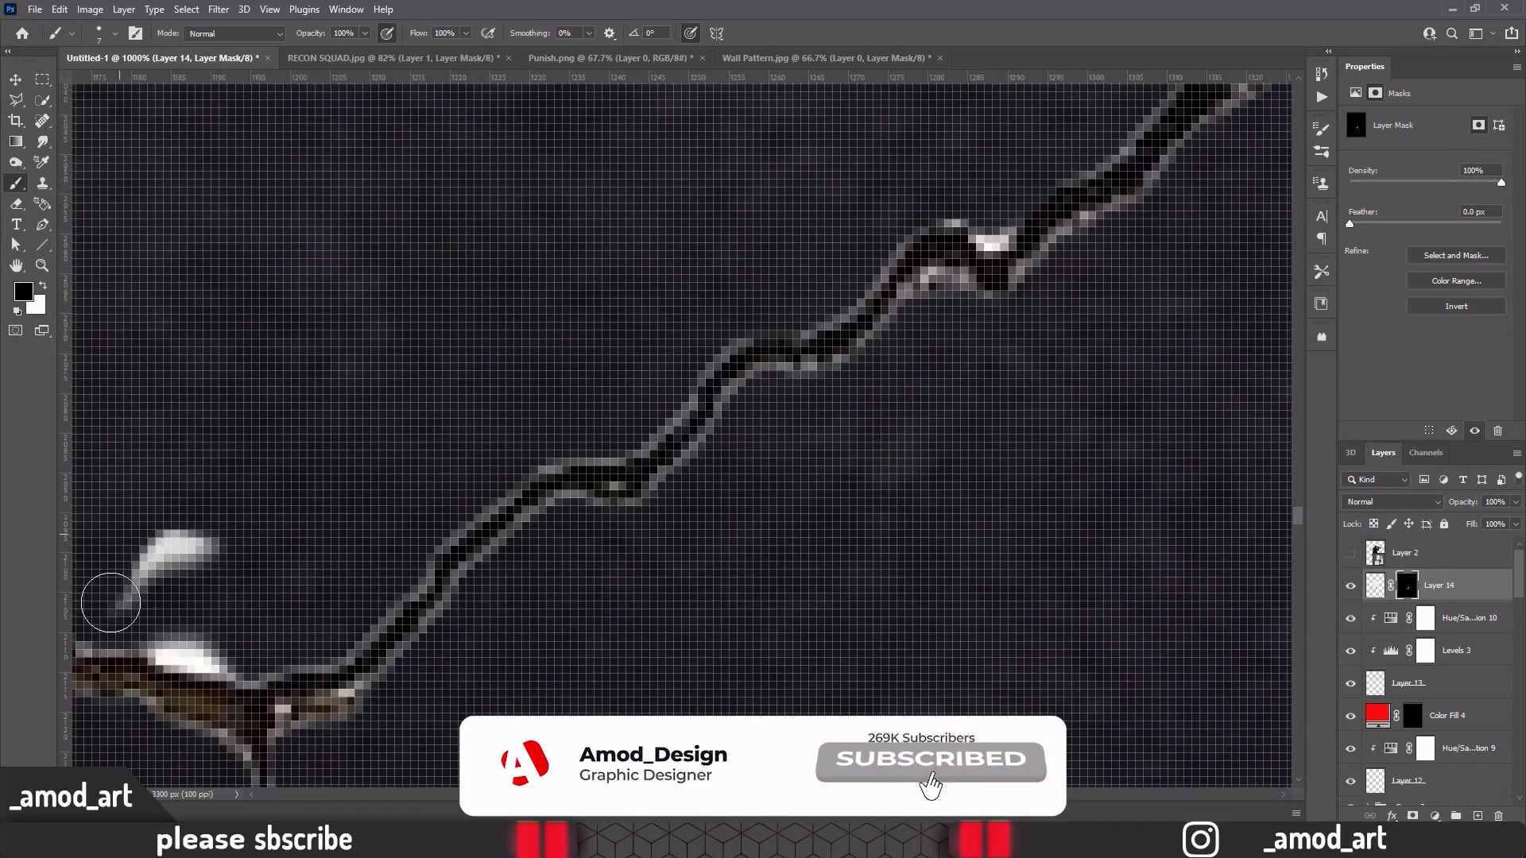
pyautogui.hscroll(-3, 524, 446)
pyautogui.hotkey('ctrl', '0')
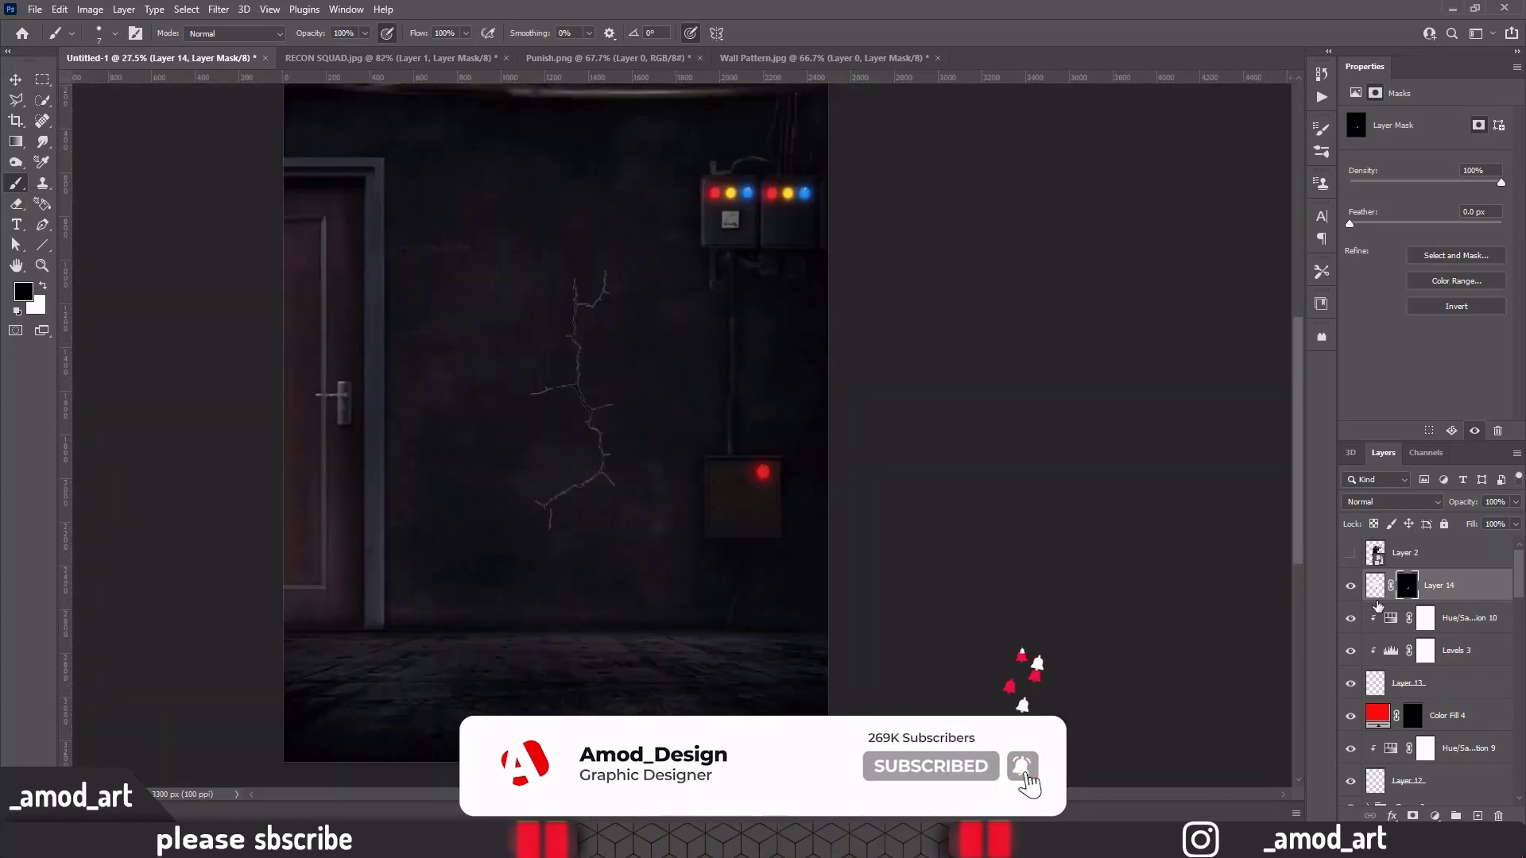
pyautogui.click(1376, 586)
pyautogui.click(1391, 501)
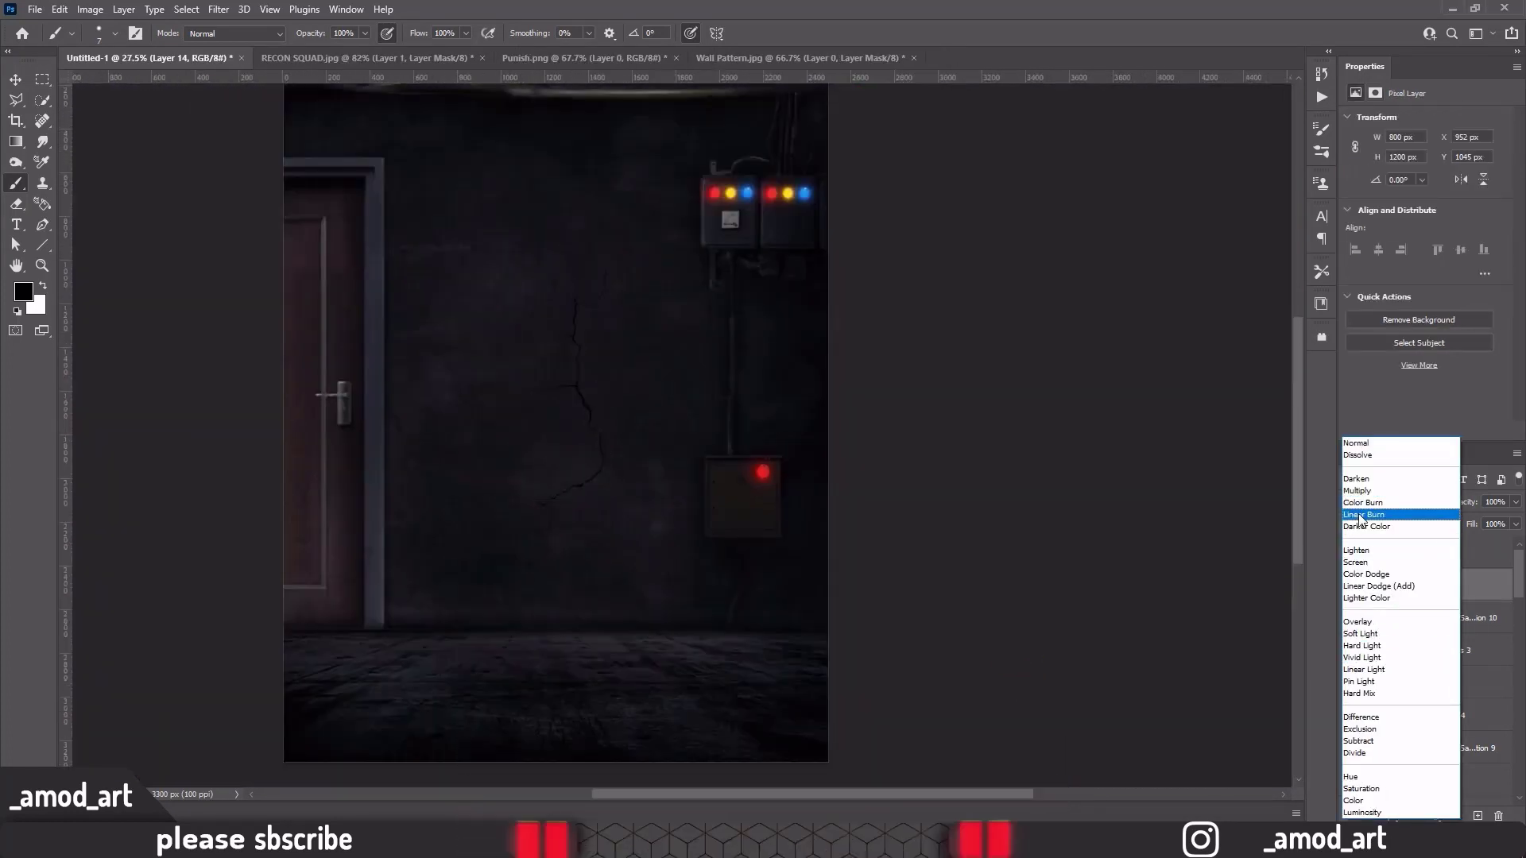
# Set the crack layer to Linear Burn and rotate it up and to the left
pyautogui.click(1364, 514)
pyautogui.press('v')
pyautogui.hotkey('ctrl', 't')
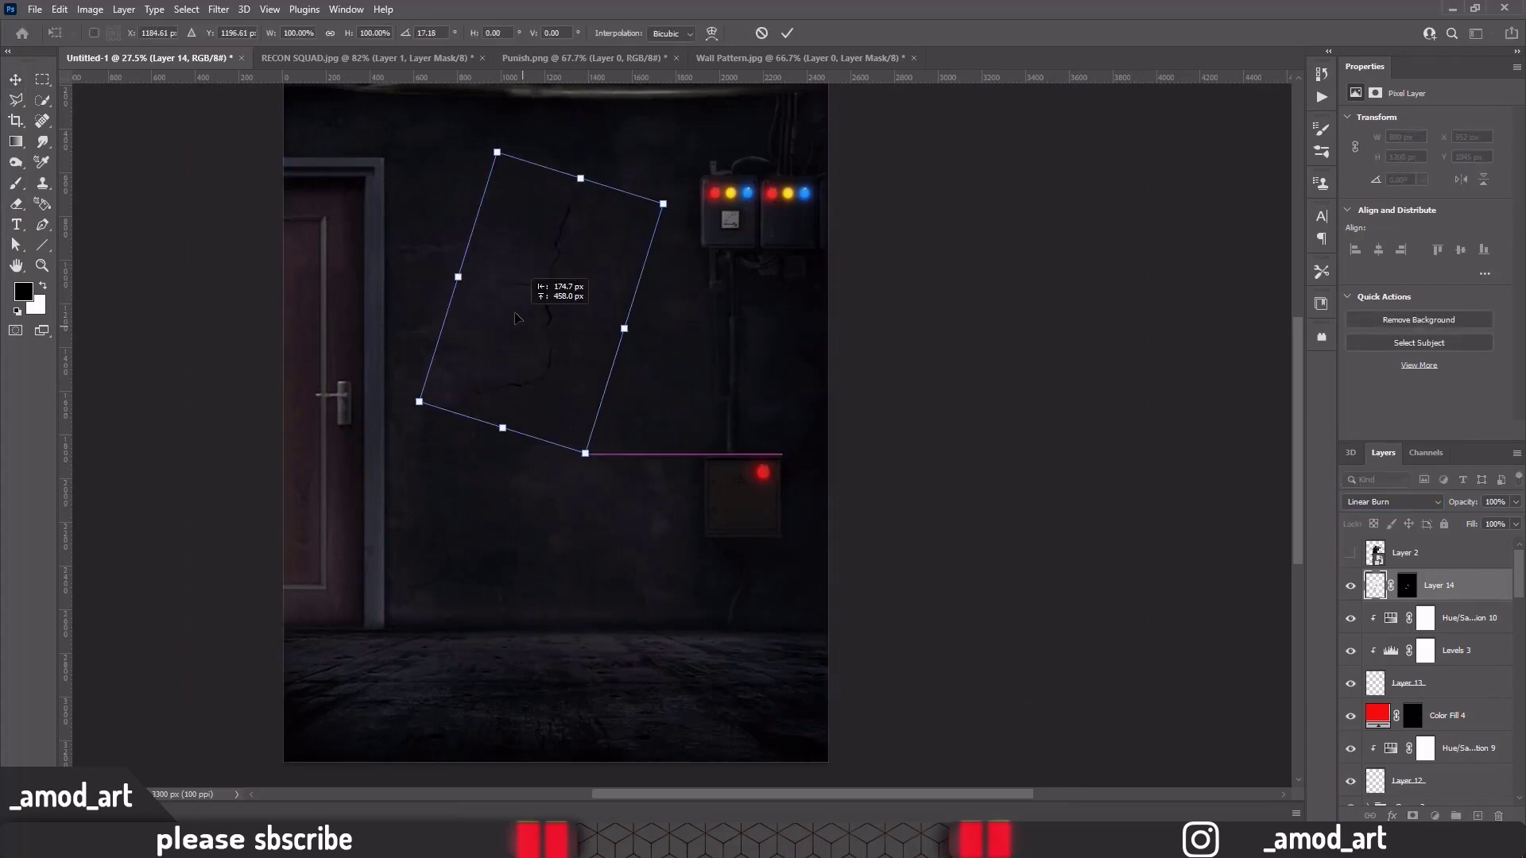
pyautogui.moveTo(580, 397); pyautogui.dragTo(528, 263)
pyautogui.press('Return')
# Duplicate the crack twice, rotating and moving each copy to spread it across the wall
pyautogui.hotkey('ctrl', 'j')
pyautogui.hotkey('ctrl', 't')
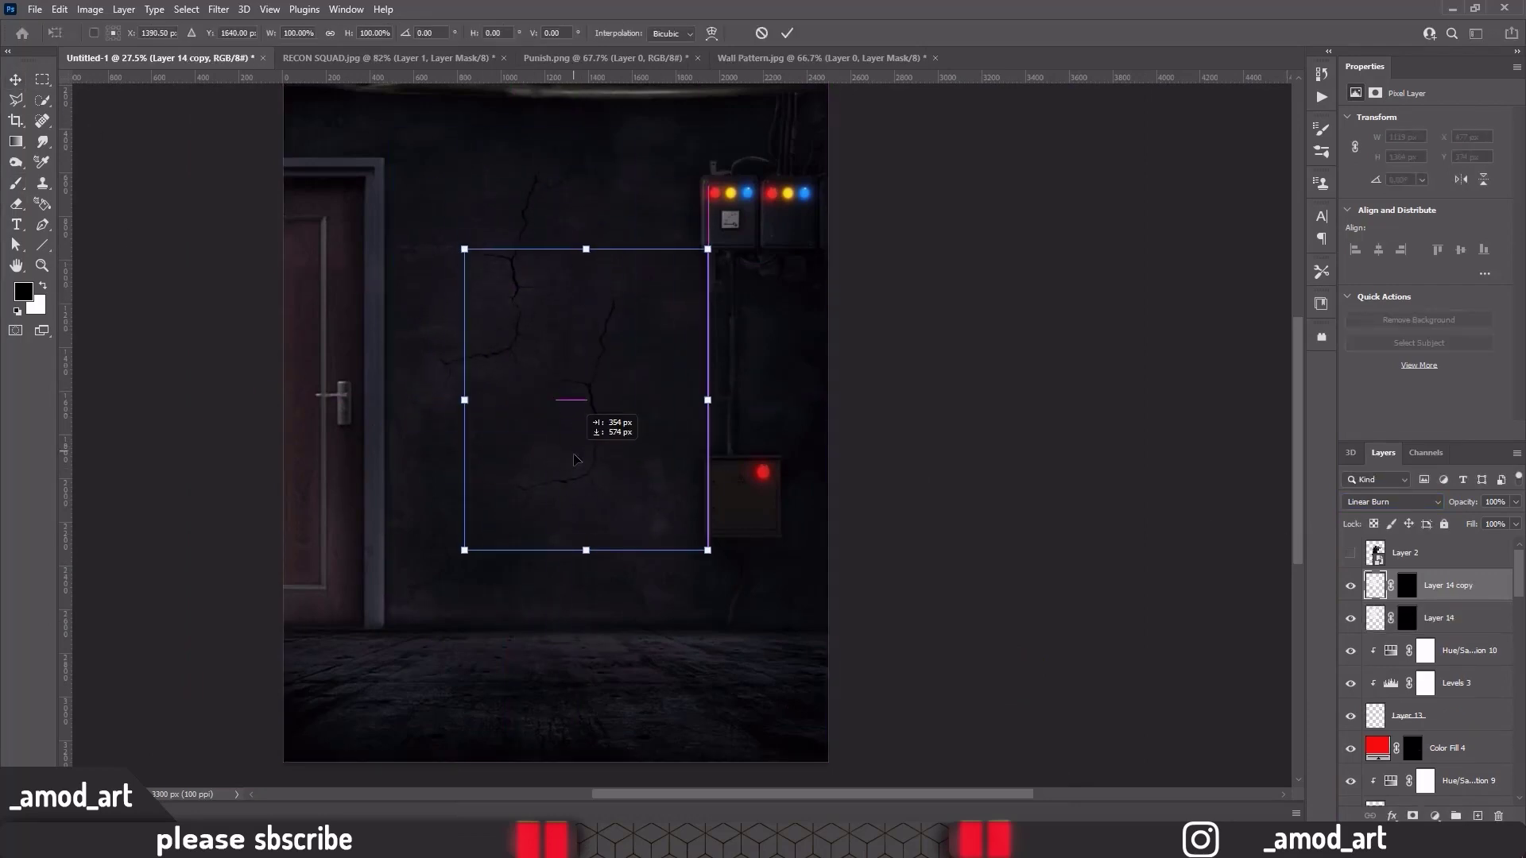
pyautogui.moveTo(414, 620); pyautogui.dragTo(648, 672)
pyautogui.press('Return')
pyautogui.hotkey('ctrl', 'j')
pyautogui.hotkey('ctrl', 't')
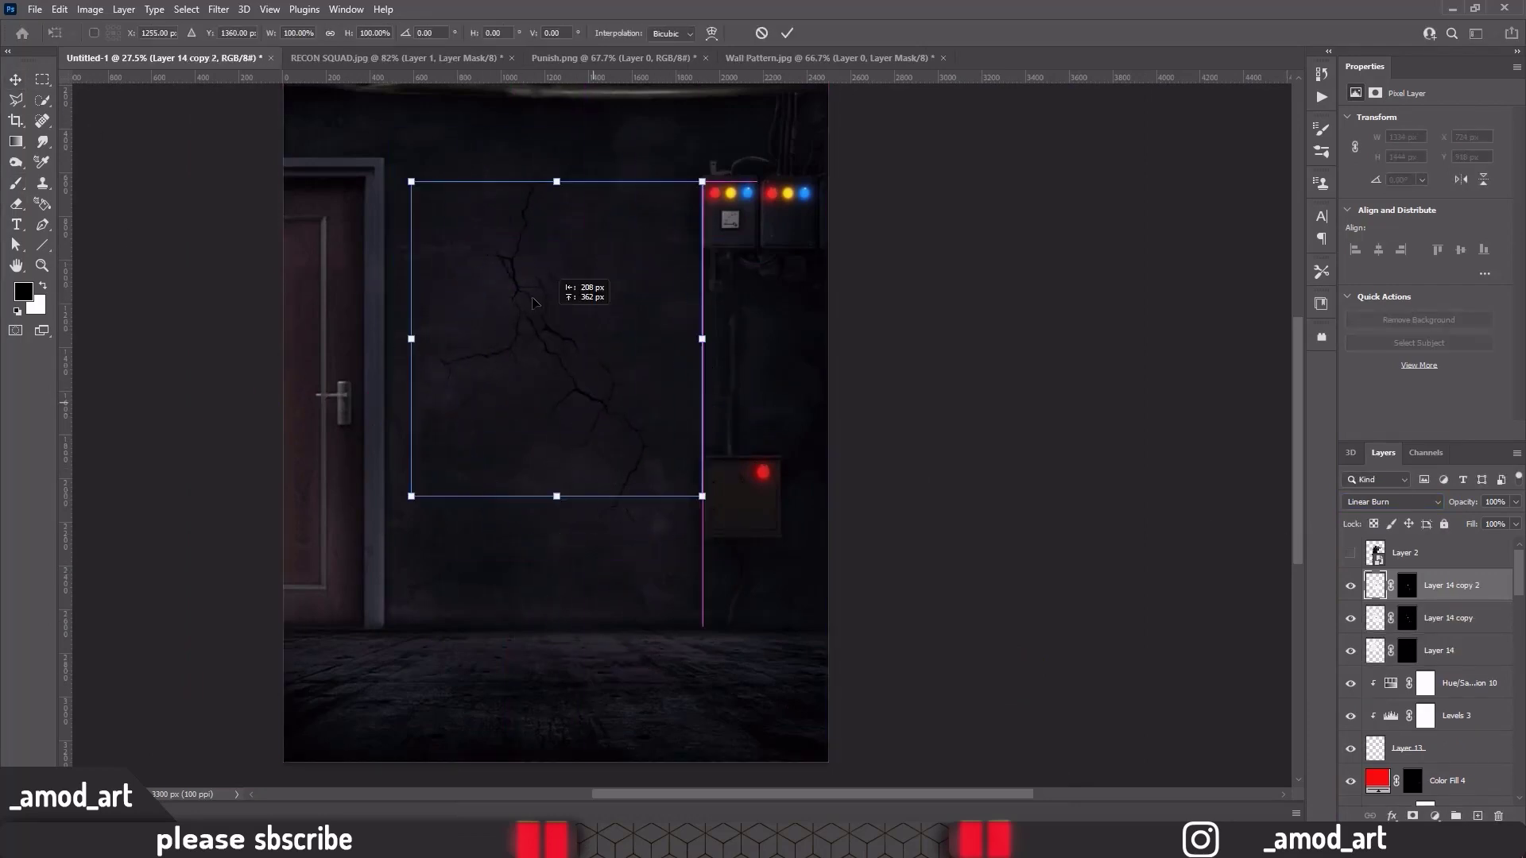
pyautogui.moveTo(715, 508); pyautogui.dragTo(755, 413)
pyautogui.moveTo(480, 265); pyautogui.dragTo(424, 178)
pyautogui.press('Return')
# Make a third crack copy rotated to about 70° and placed down-left over the door
pyautogui.scroll(2, 517, 390)
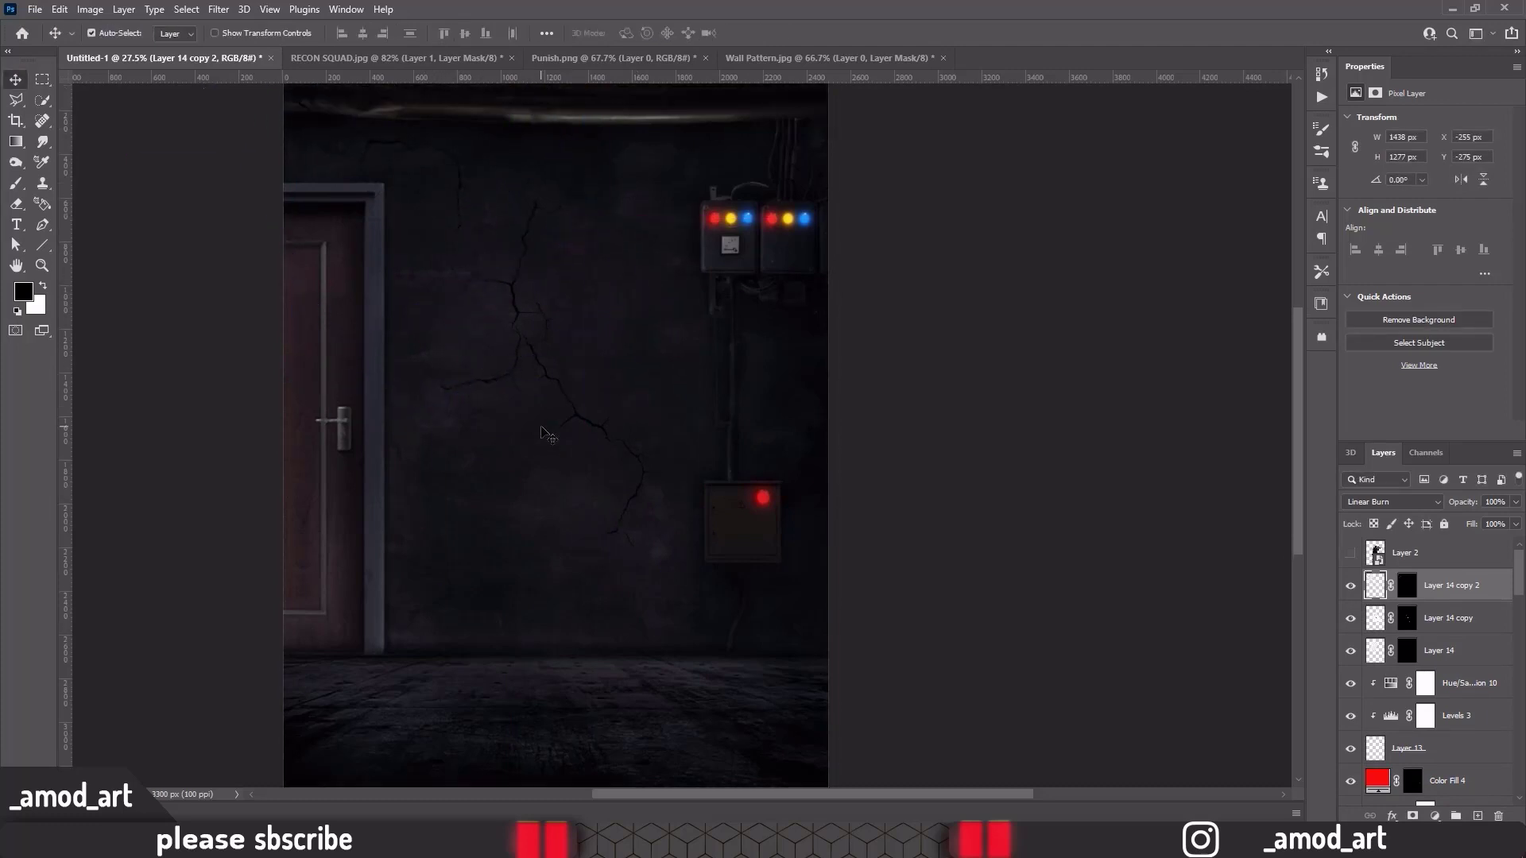
pyautogui.hotkey('ctrl', 'j')
pyautogui.hotkey('ctrl', 't')
pyautogui.moveTo(525, 263); pyautogui.dragTo(534, 328)
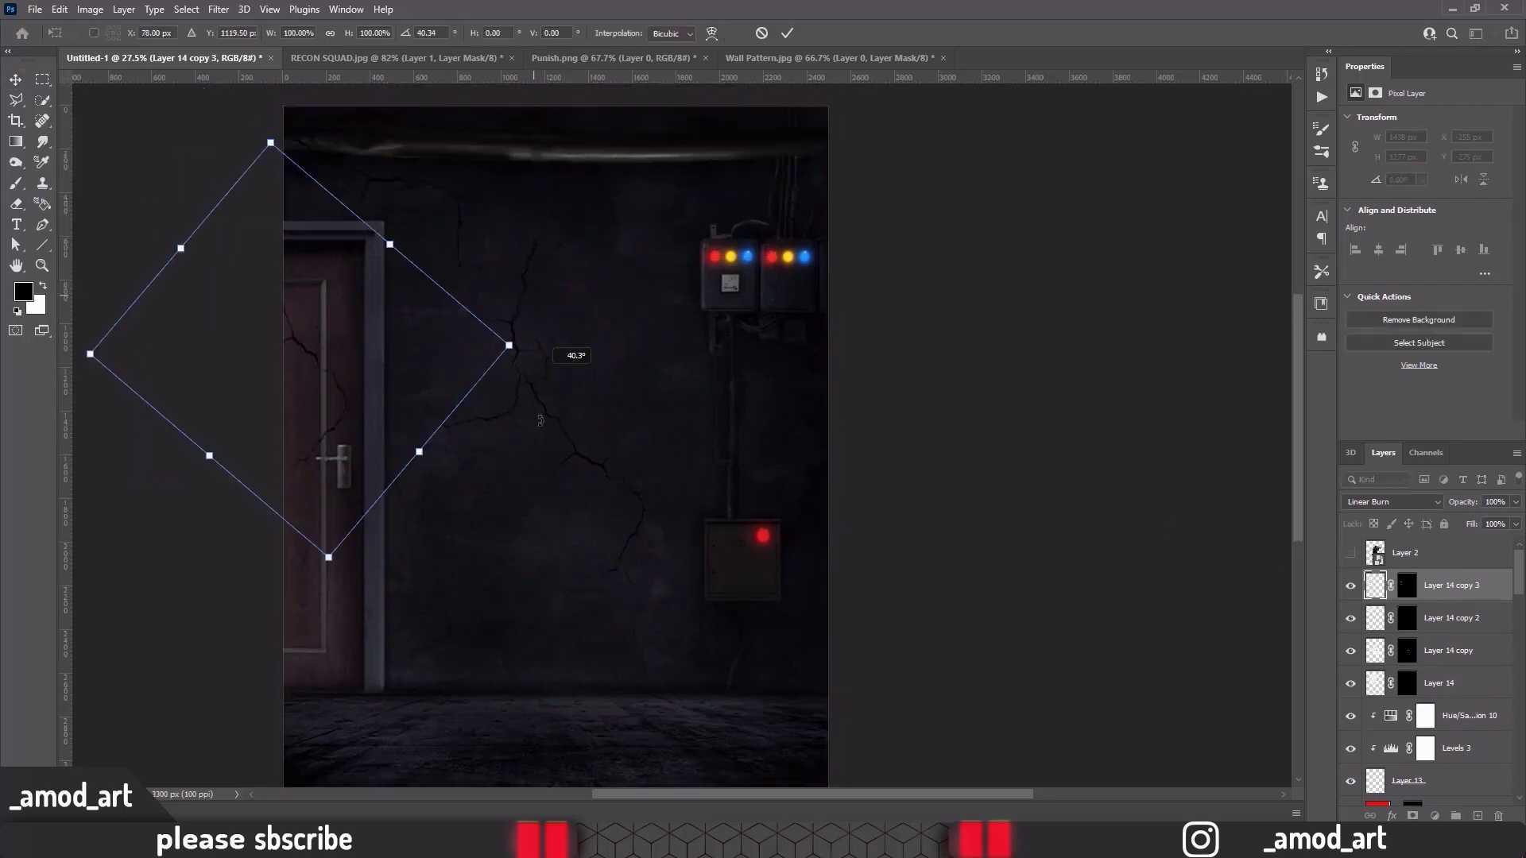
pyautogui.moveTo(294, 457); pyautogui.dragTo(348, 499)
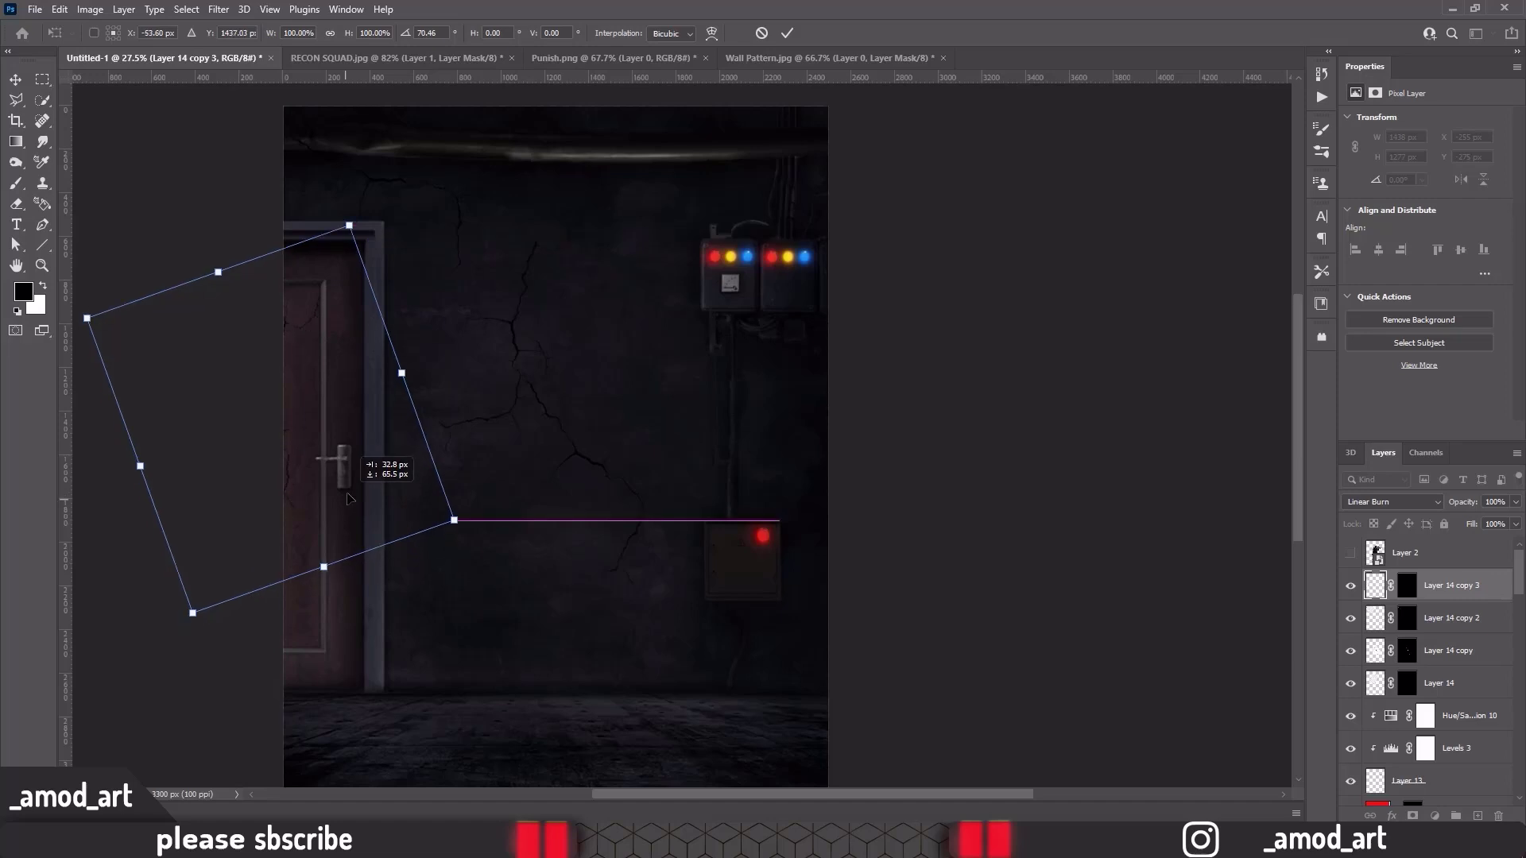
pyautogui.press('Return')
# Paint Layer 14 copy 2's mask to touch up the crack's edge near the door frame
pyautogui.click(1407, 618)
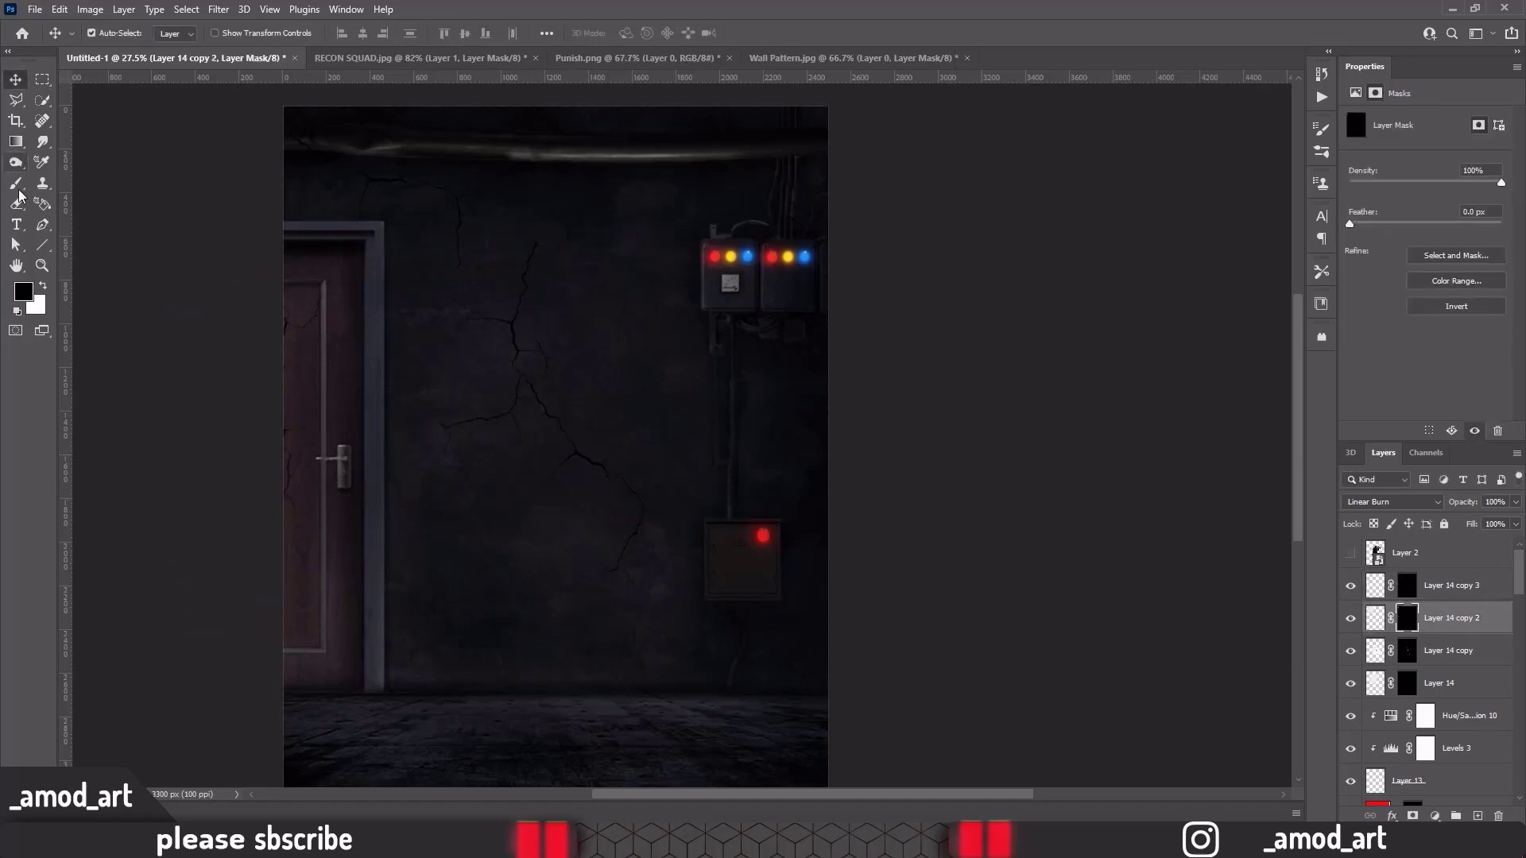
pyautogui.press('b')
pyautogui.scroll(3, 334, 238)
pyautogui.hotkey('alt', ']')
pyautogui.scroll(-2, 489, 308)
pyautogui.scroll(3, 427, 347)
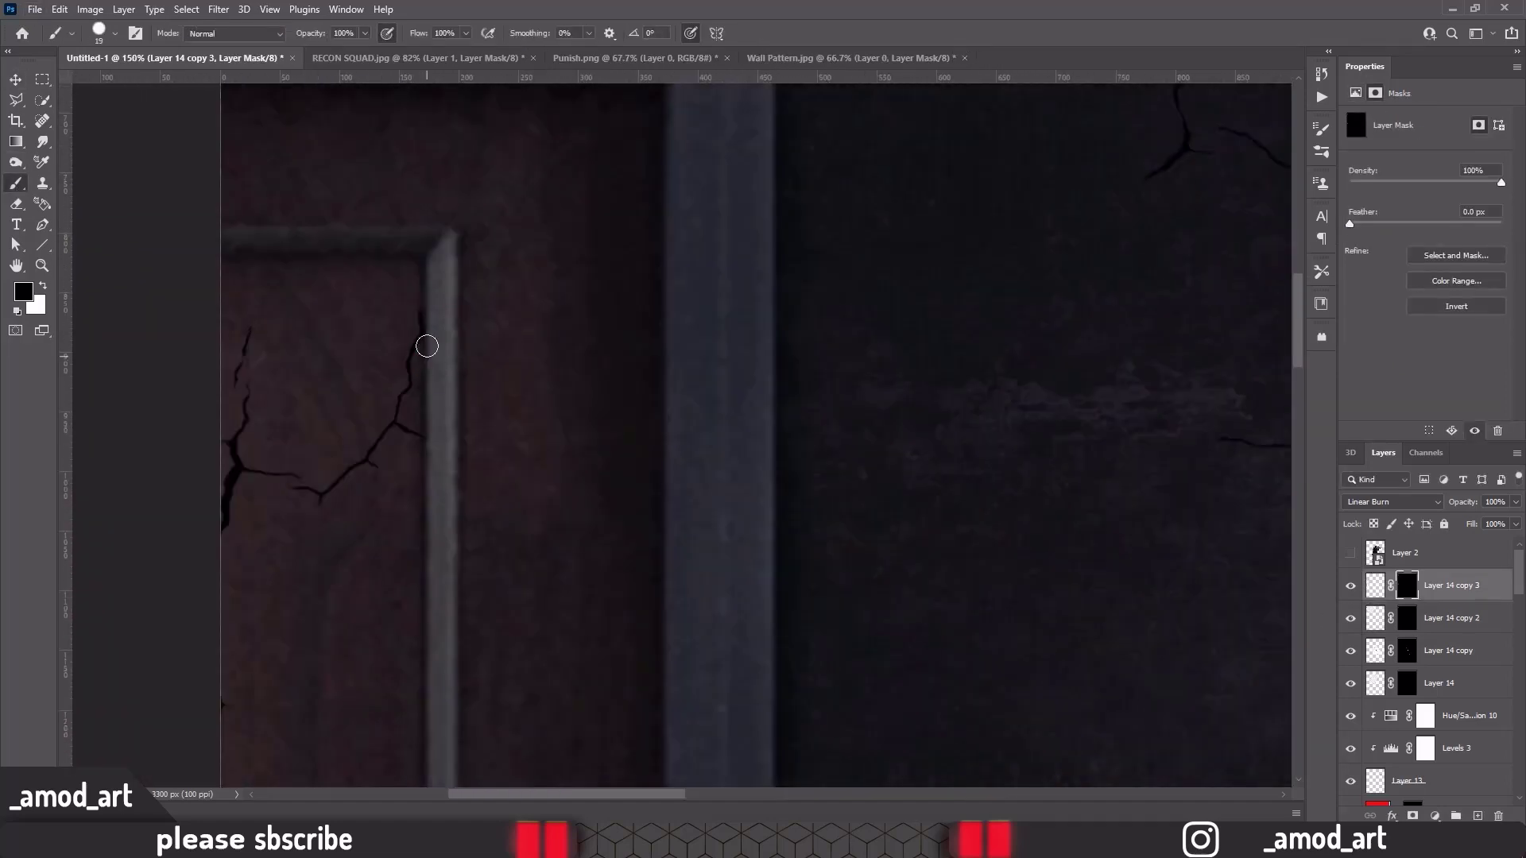
pyautogui.hotkey('ctrl', '0')
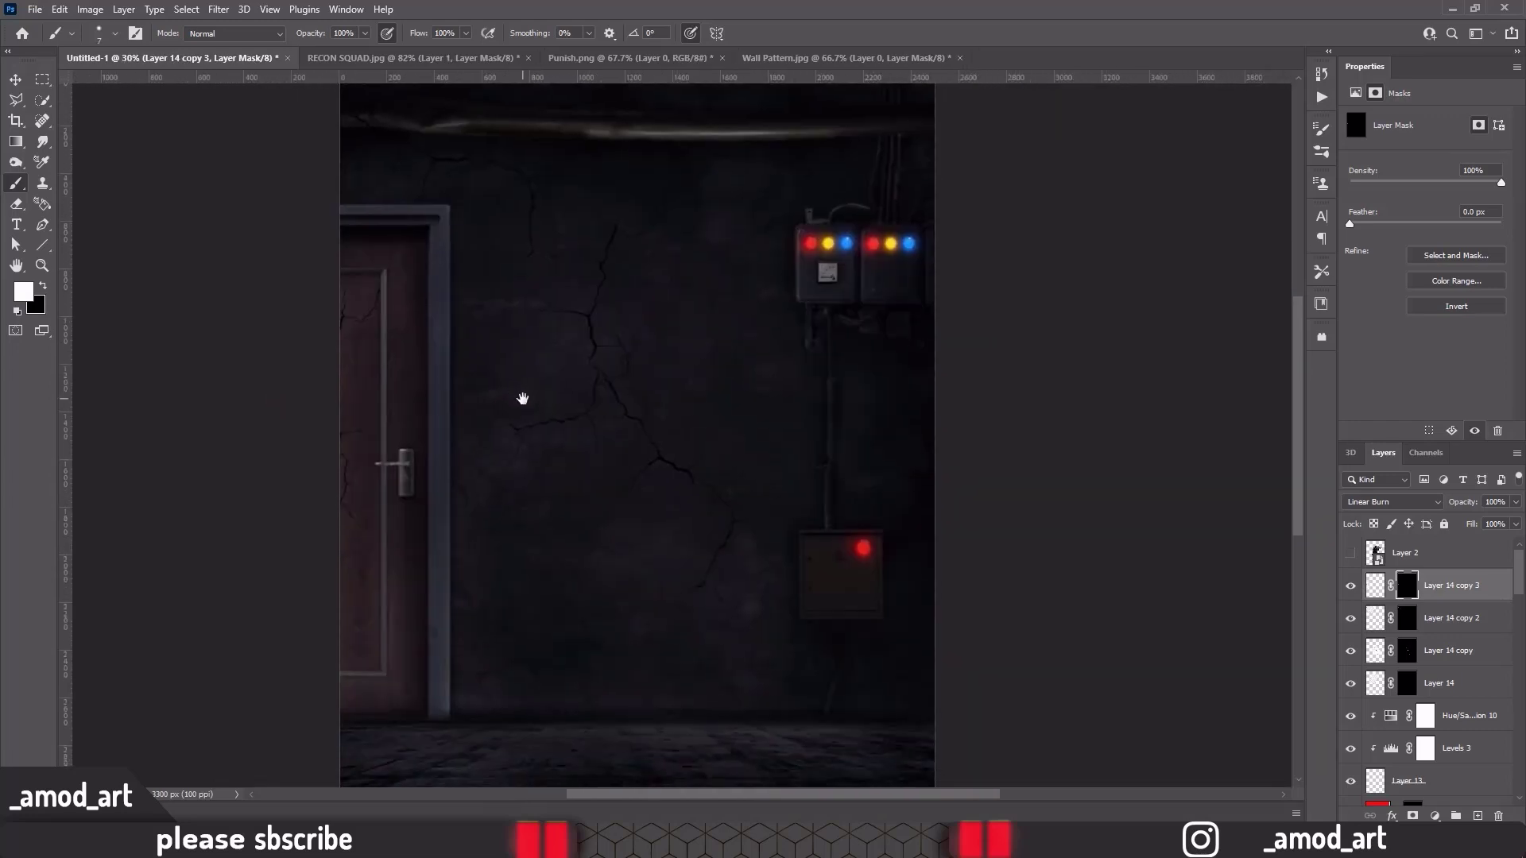
pyautogui.hotkey('alt', '[')
pyautogui.hotkey('alt', '[')
pyautogui.hotkey('alt', '[')
# Pick a soft round brush for painting the Exposure 1 mask over the wall
pyautogui.rightClick(588, 270)
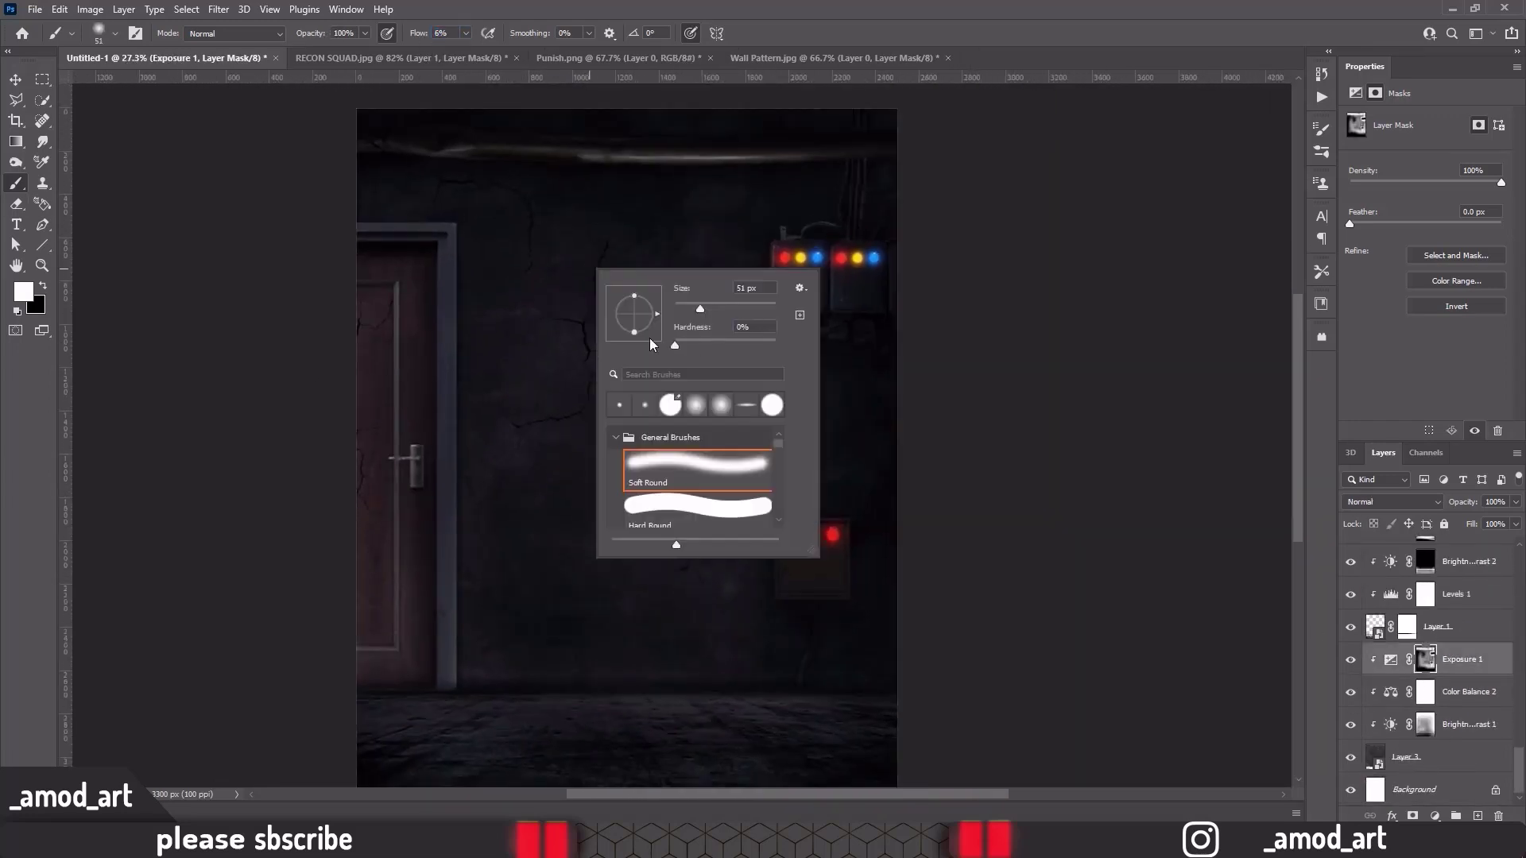
pyautogui.press('Escape')
pyautogui.scroll(3, 593, 395)
pyautogui.scroll(1, 674, 379)
pyautogui.scroll(2, 630, 259)
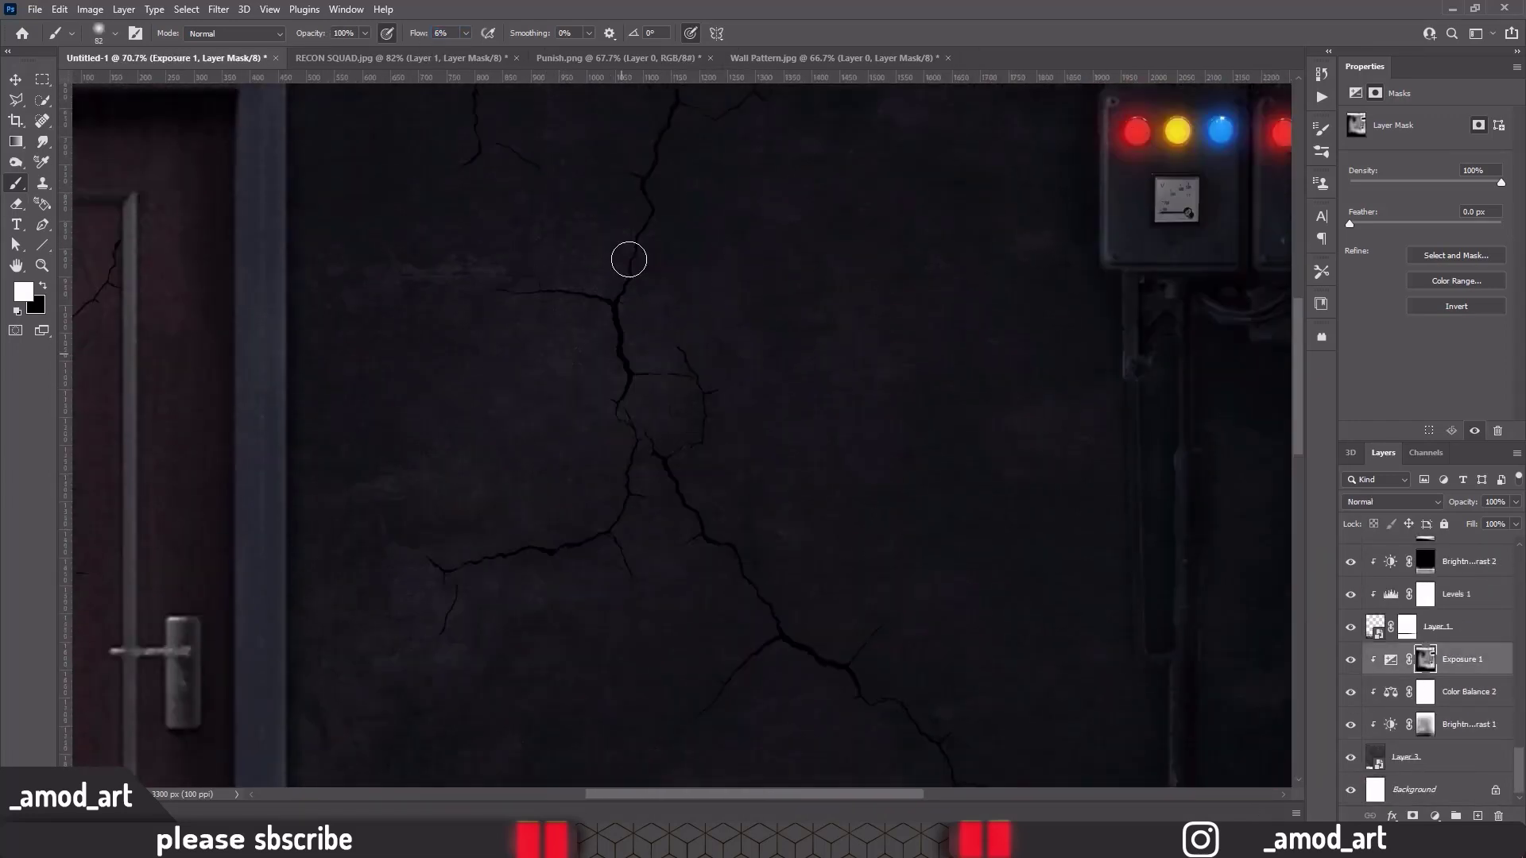
pyautogui.scroll(2, 698, 314)
pyautogui.scroll(1, 243, 279)
# Select the Brightness/Contrast 3 adjustment layer
pyautogui.scroll(-1, 559, 481)
pyautogui.scroll(-5, 558, 481)
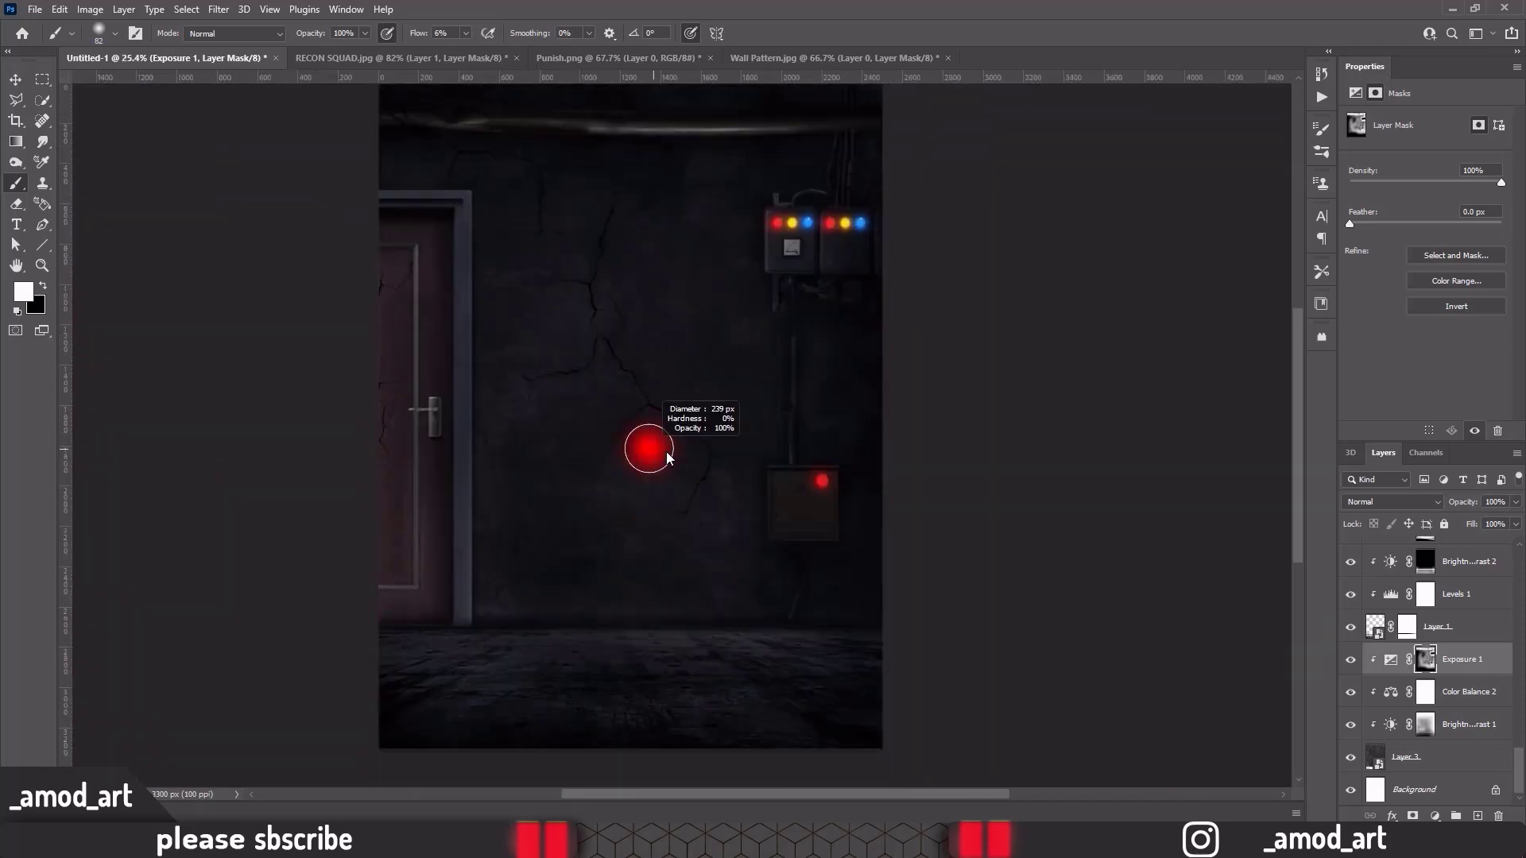
pyautogui.scroll(4, 1430, 675)
pyautogui.scroll(3, 1431, 676)
pyautogui.click(1468, 626)
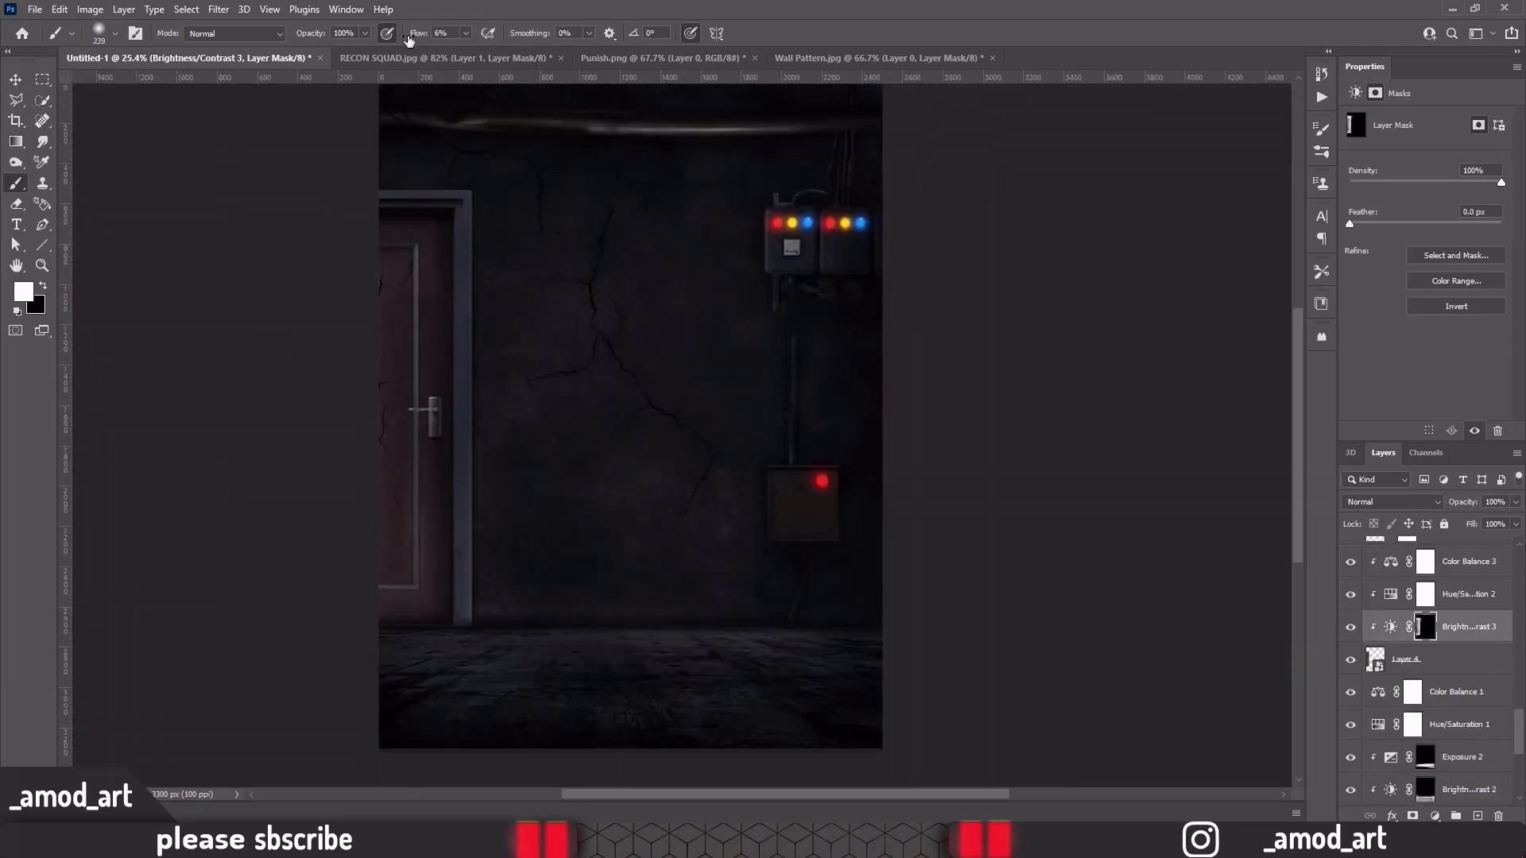
pyautogui.scroll(3, 350, 301)
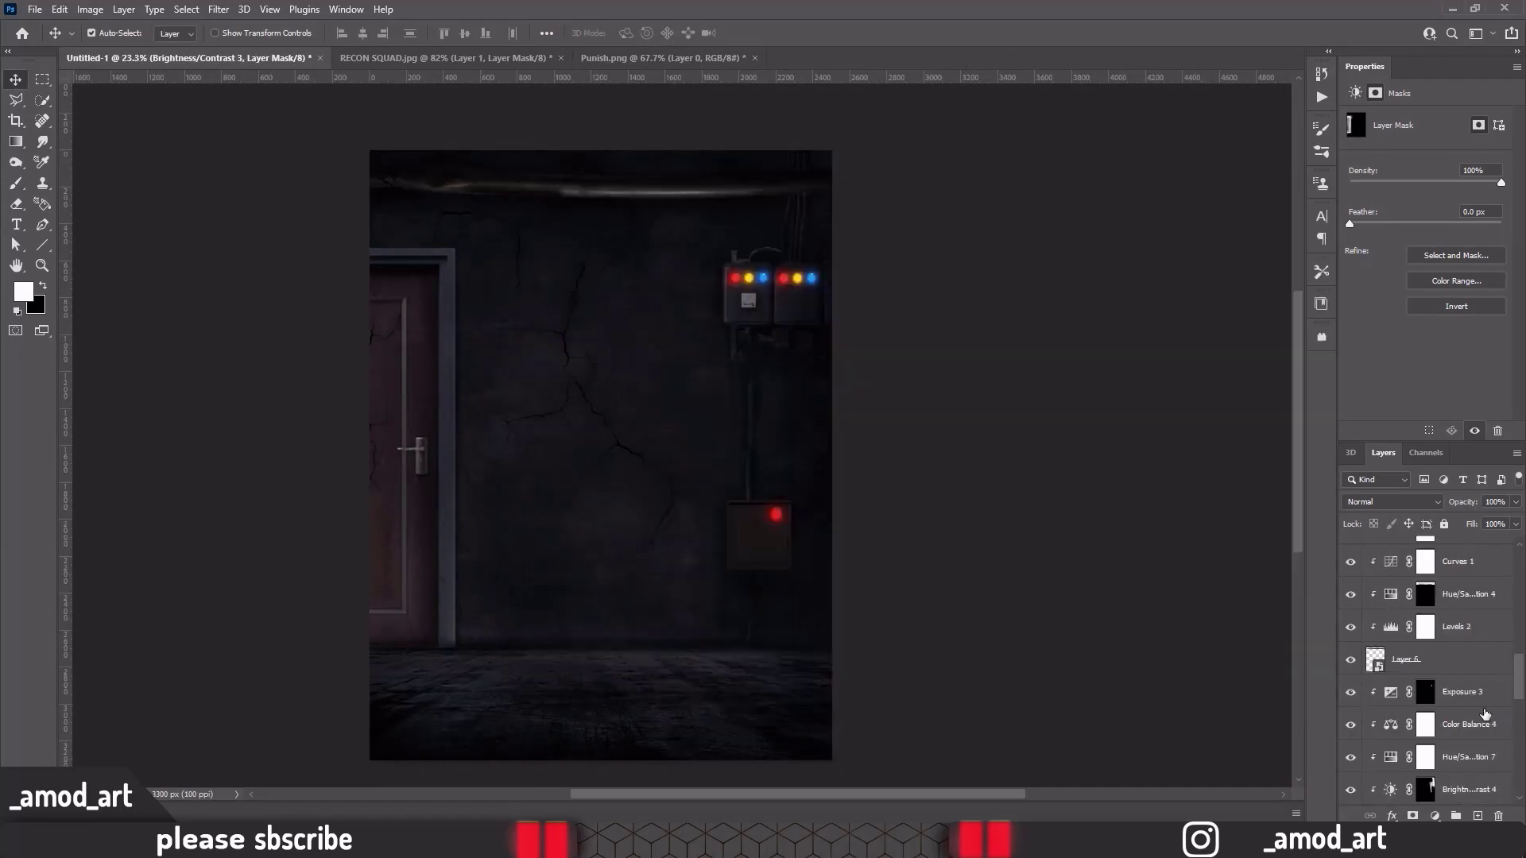
# Select the radiation symbol with Object Selection, then place, enlarge and raise it on the wall
pyautogui.click(1496, 553)
pyautogui.click(42, 100)
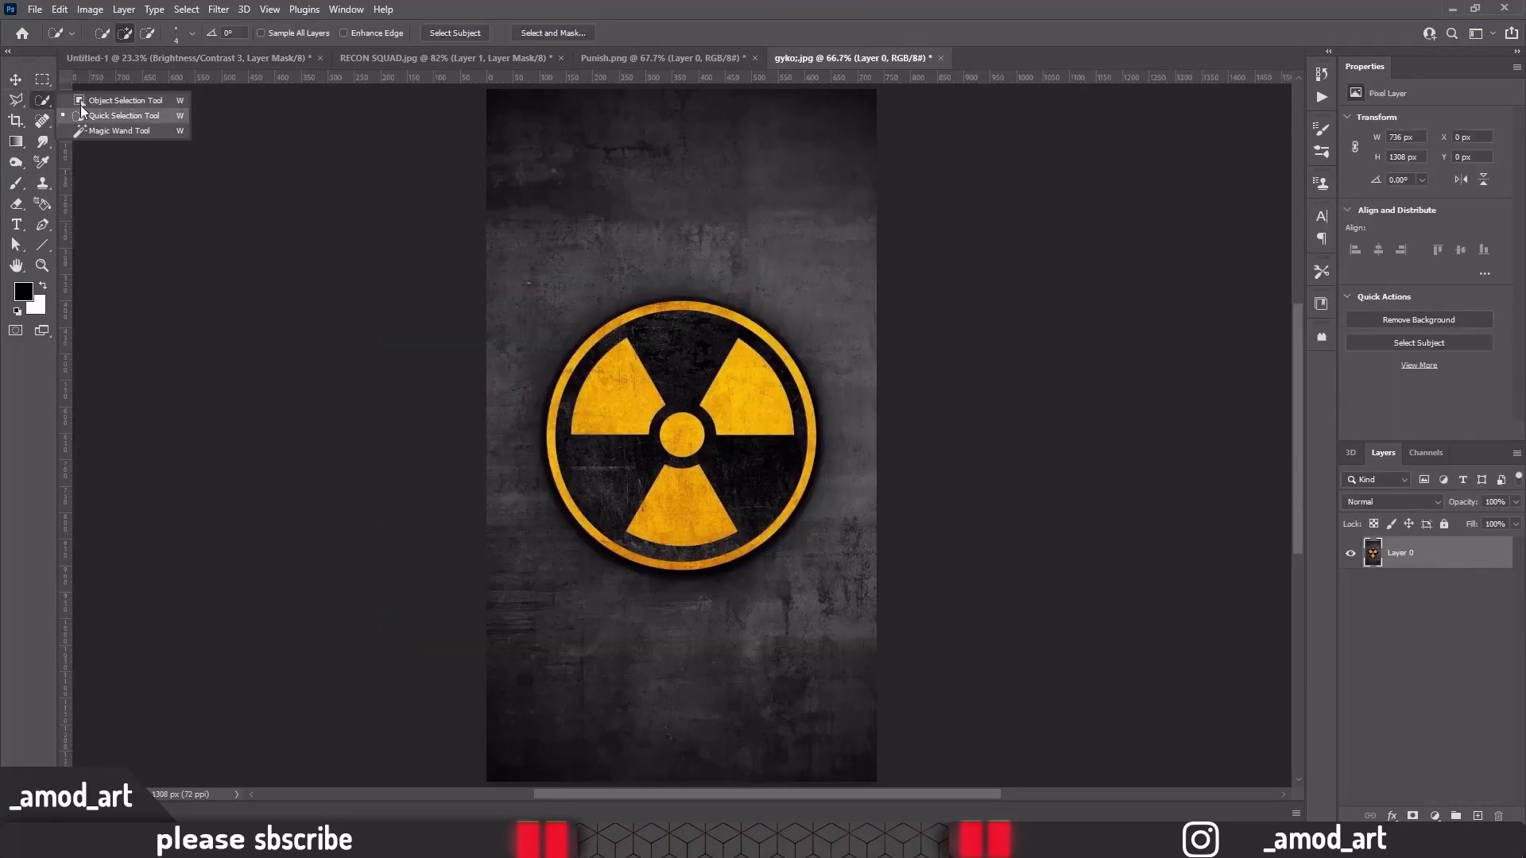
pyautogui.moveTo(540, 293); pyautogui.dragTo(836, 586)
pyautogui.press('v')
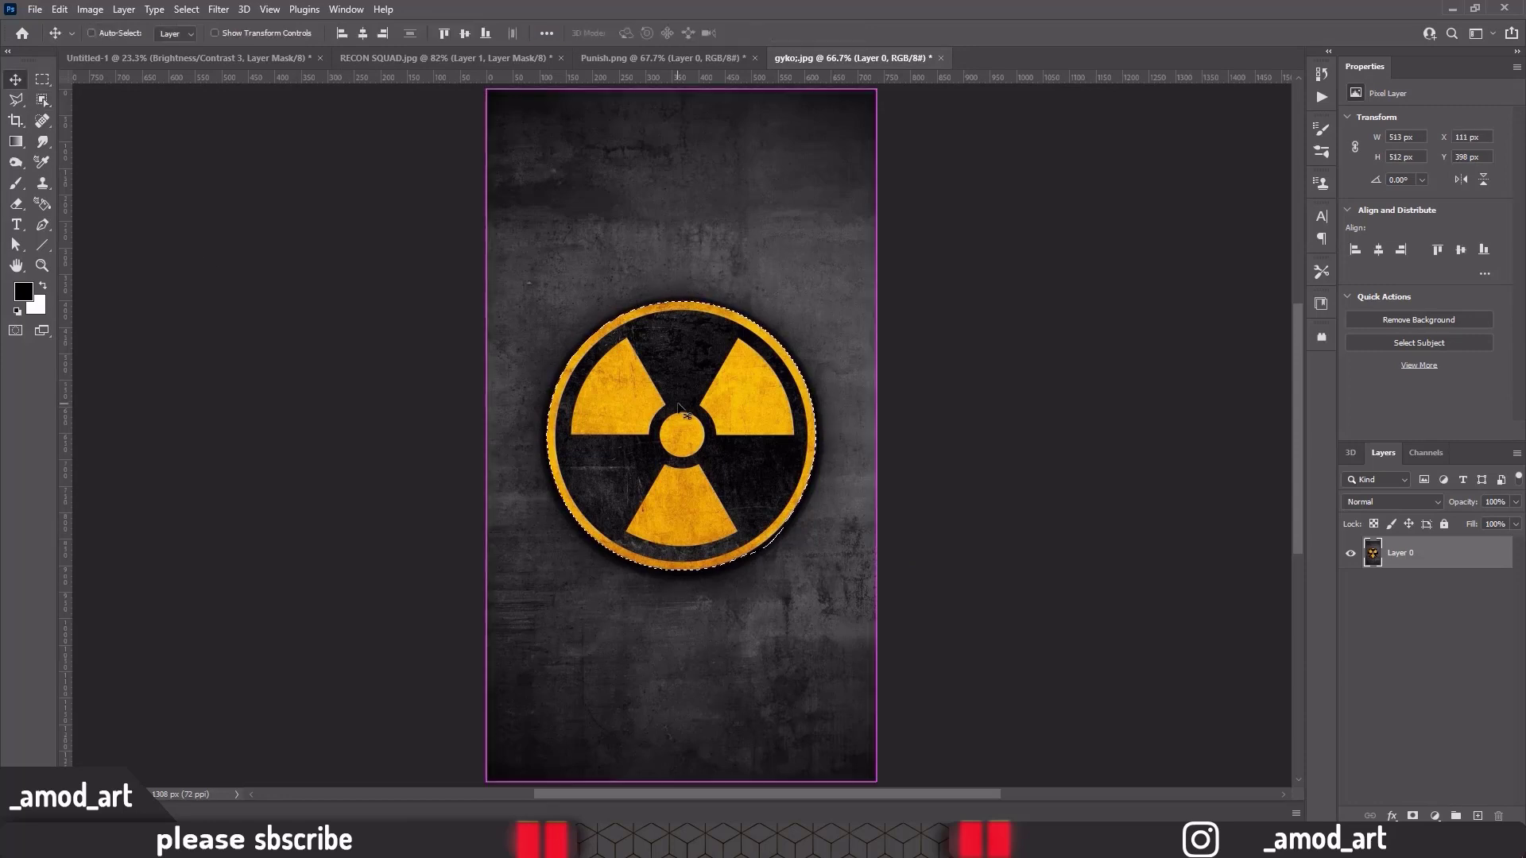
pyautogui.hotkey('ctrl', 't')
pyautogui.moveTo(836, 586)
pyautogui.mouseDown()
pyautogui.moveTo(648, 406)
pyautogui.moveTo(681, 375)
pyautogui.mouseUp()
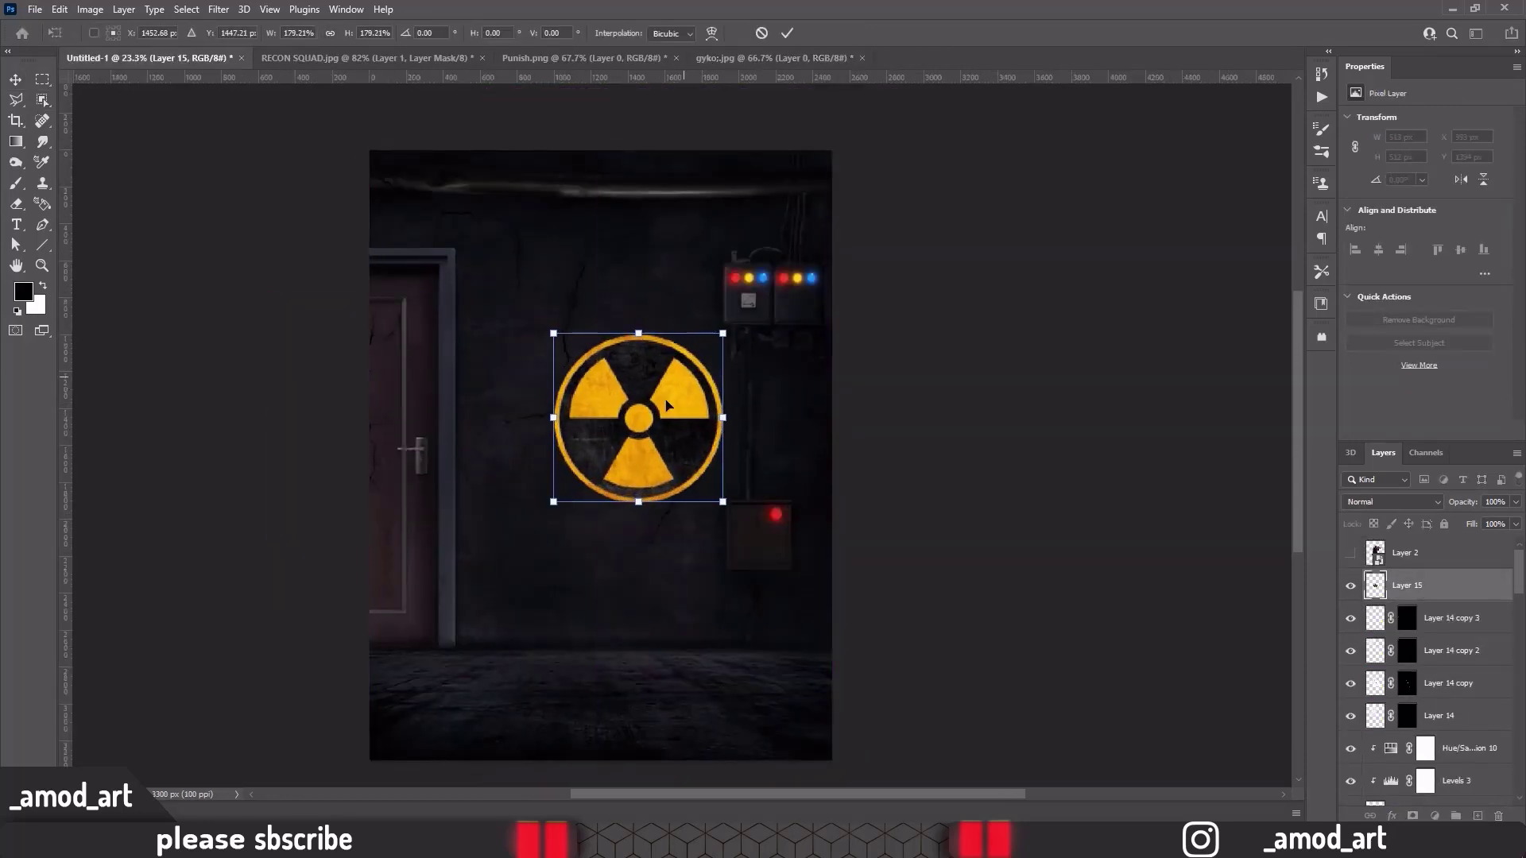
pyautogui.moveTo(642, 437); pyautogui.dragTo(650, 298)
pyautogui.press('Return')
# Set the sign layer to Lighter Color and Gaussian-blur a sign copy at about 33 radius
pyautogui.scroll(3, 650, 298)
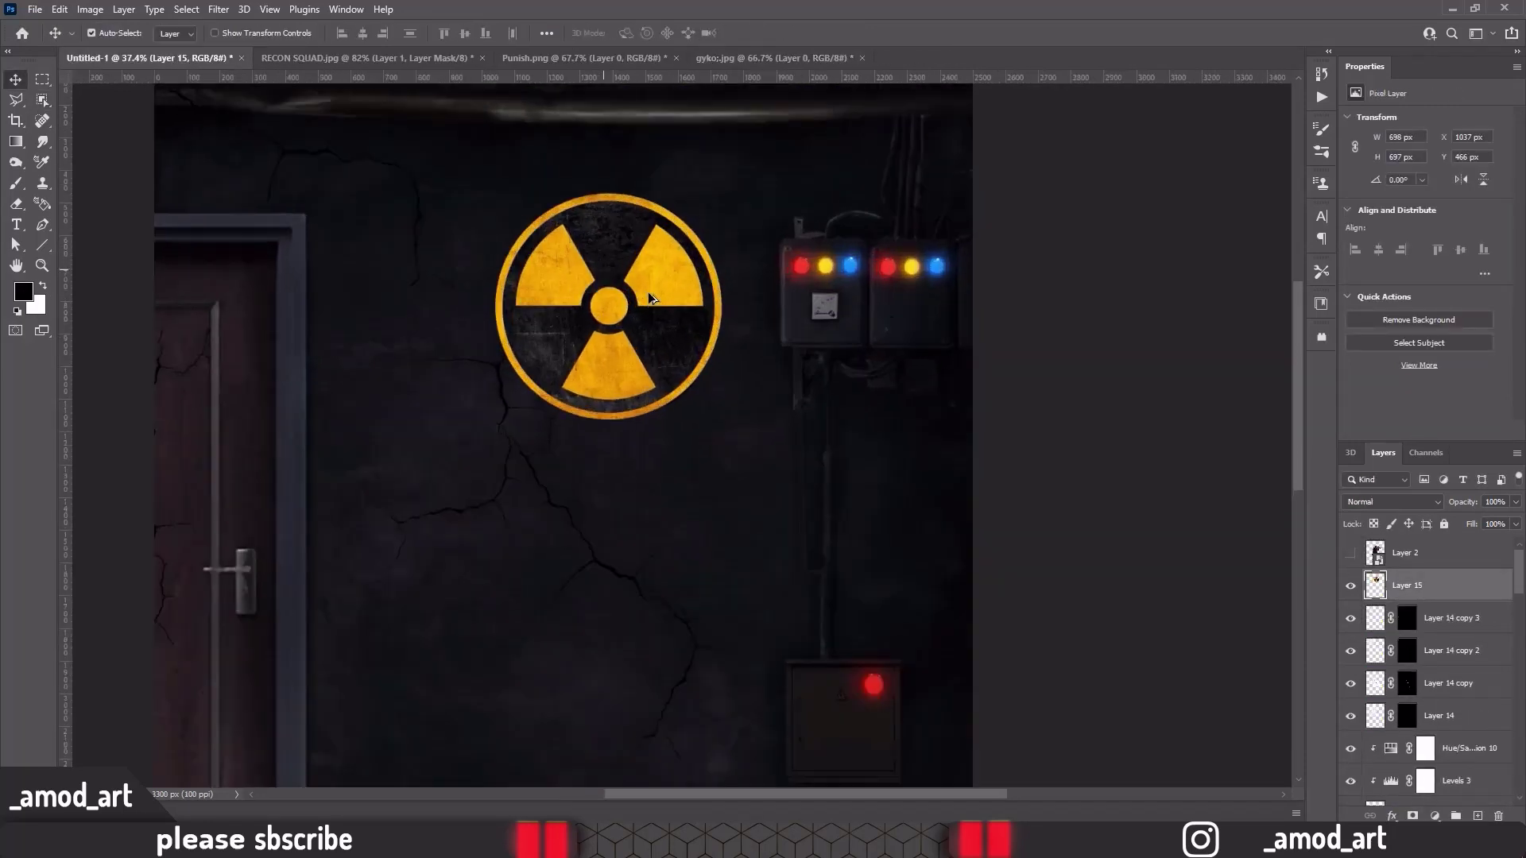
pyautogui.click(1393, 501)
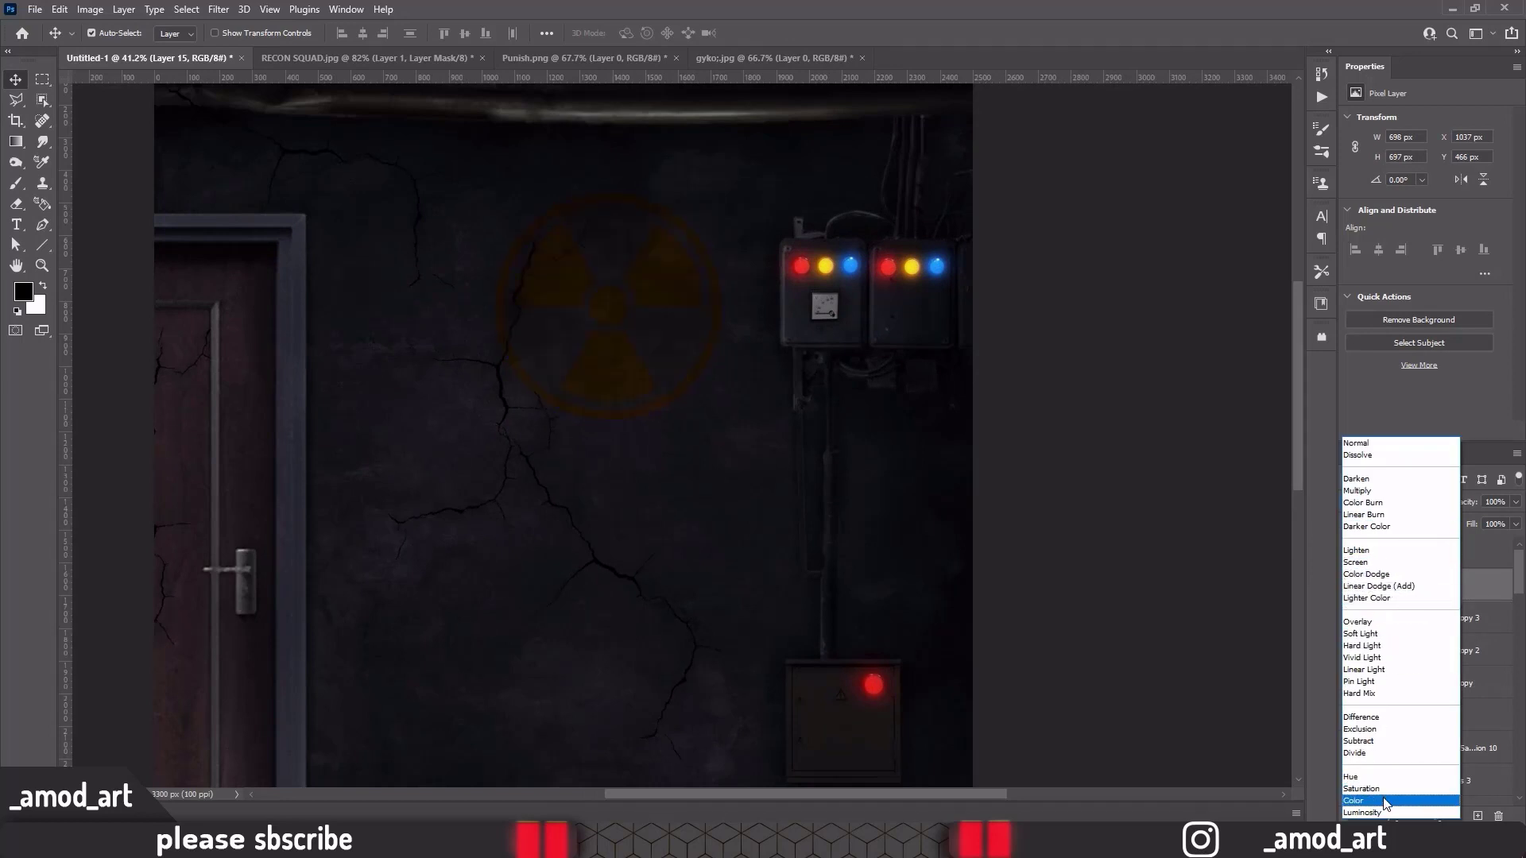
pyautogui.click(1372, 598)
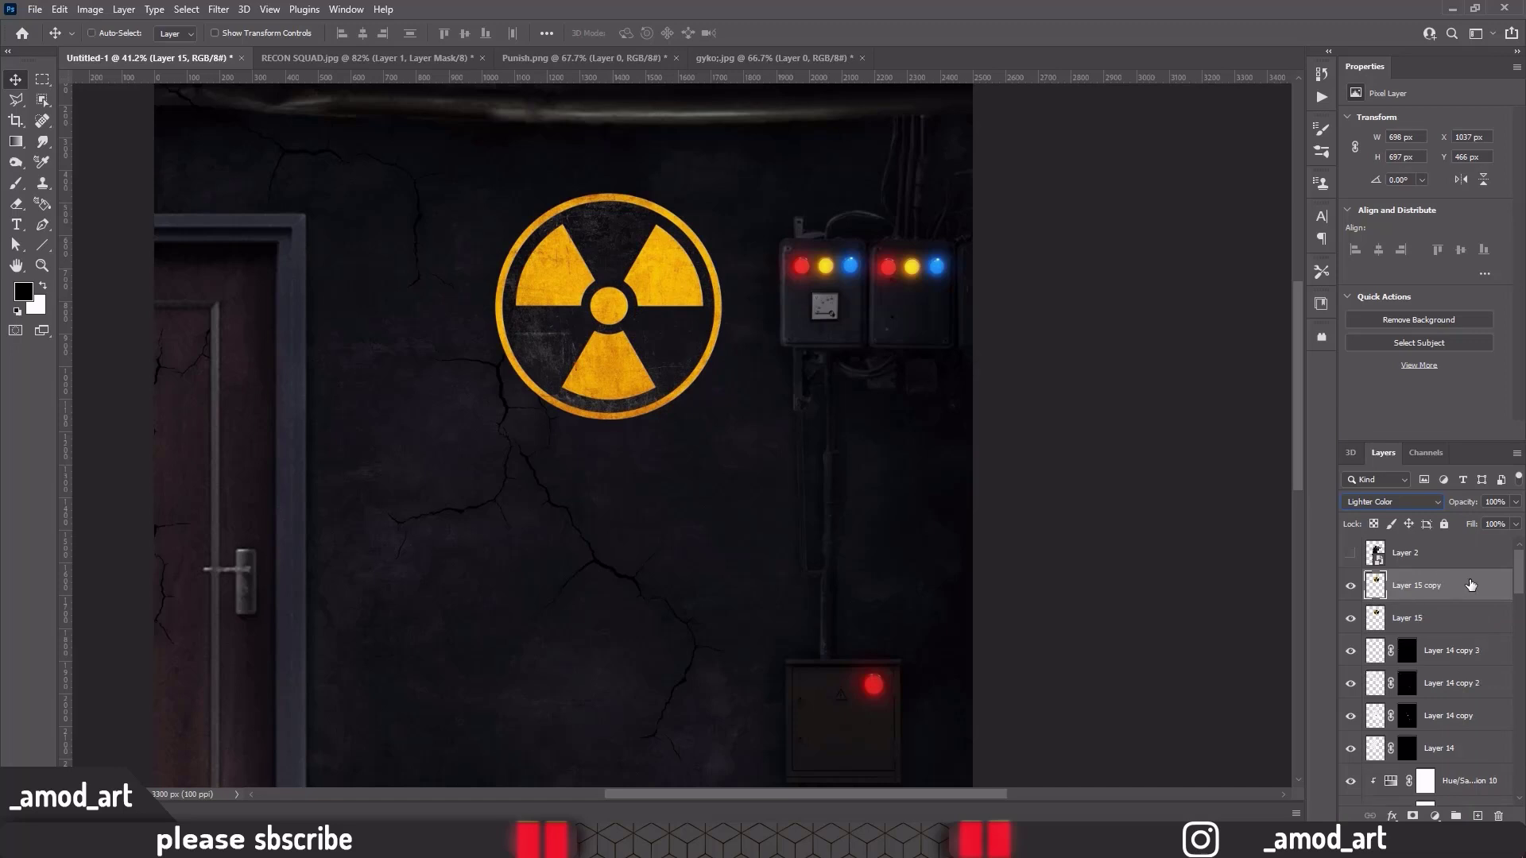
pyautogui.click(218, 9)
pyautogui.click(469, 264)
pyautogui.moveTo(946, 372); pyautogui.dragTo(1035, 384)
pyautogui.press('Return')
pyautogui.click(1351, 585)
# Adjust the sign's Blend If Underlying Layer sliders so the dark cracked wall shows through
pyautogui.doubleClick(1463, 617)
pyautogui.moveTo(1216, 387)
pyautogui.mouseDown()
pyautogui.moveTo(1161, 390)
pyautogui.moveTo(1220, 389)
pyautogui.mouseUp()
pyautogui.moveTo(1011, 388); pyautogui.dragTo(1060, 389)
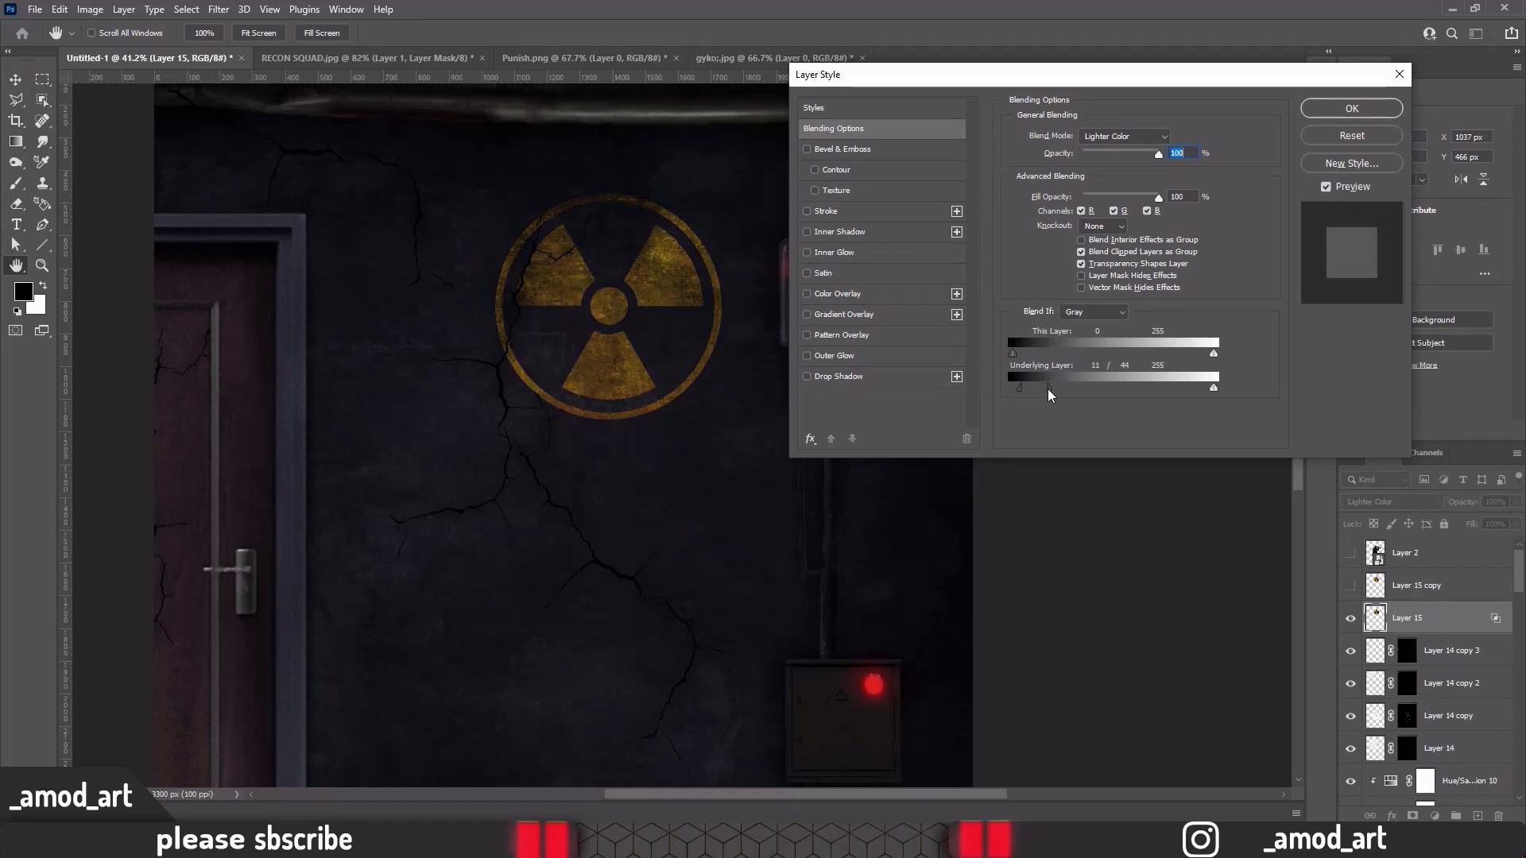
pyautogui.click(1351, 109)
# Add an orange Solid Color fill in Linear Dodge (Add), kept off the darkest areas with Blend If
pyautogui.click(1435, 817)
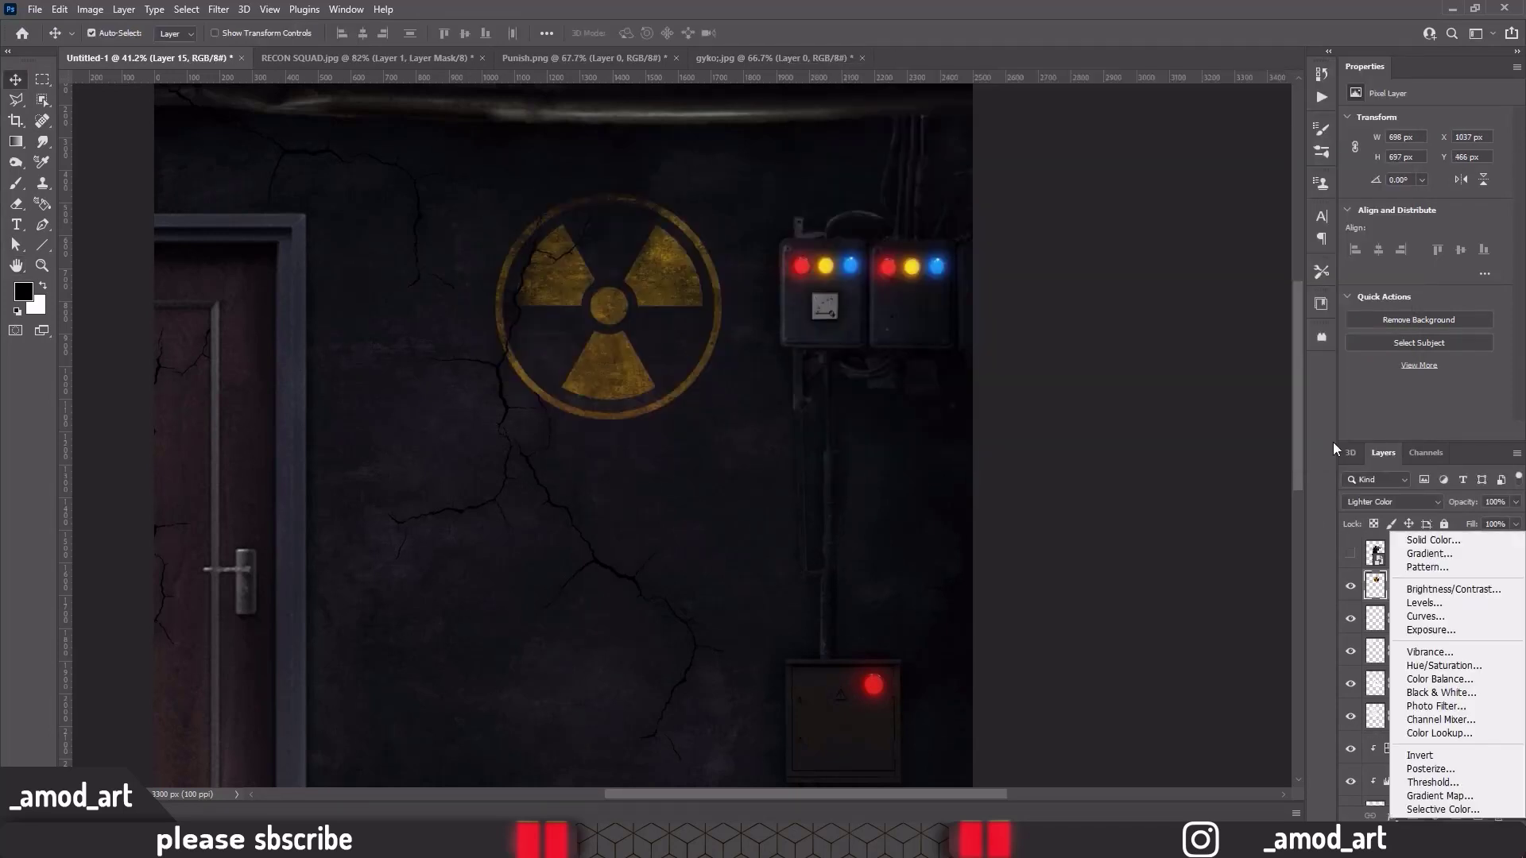
pyautogui.click(1367, 538)
pyautogui.click(1245, 187)
pyautogui.click(1391, 501)
pyautogui.click(1398, 579)
pyautogui.hotkey('ctrl', 'i')
# Invert the fill's mask to black and paint a white soft glow over the radiation sign
pyautogui.hotkey('ctrl', 'i')
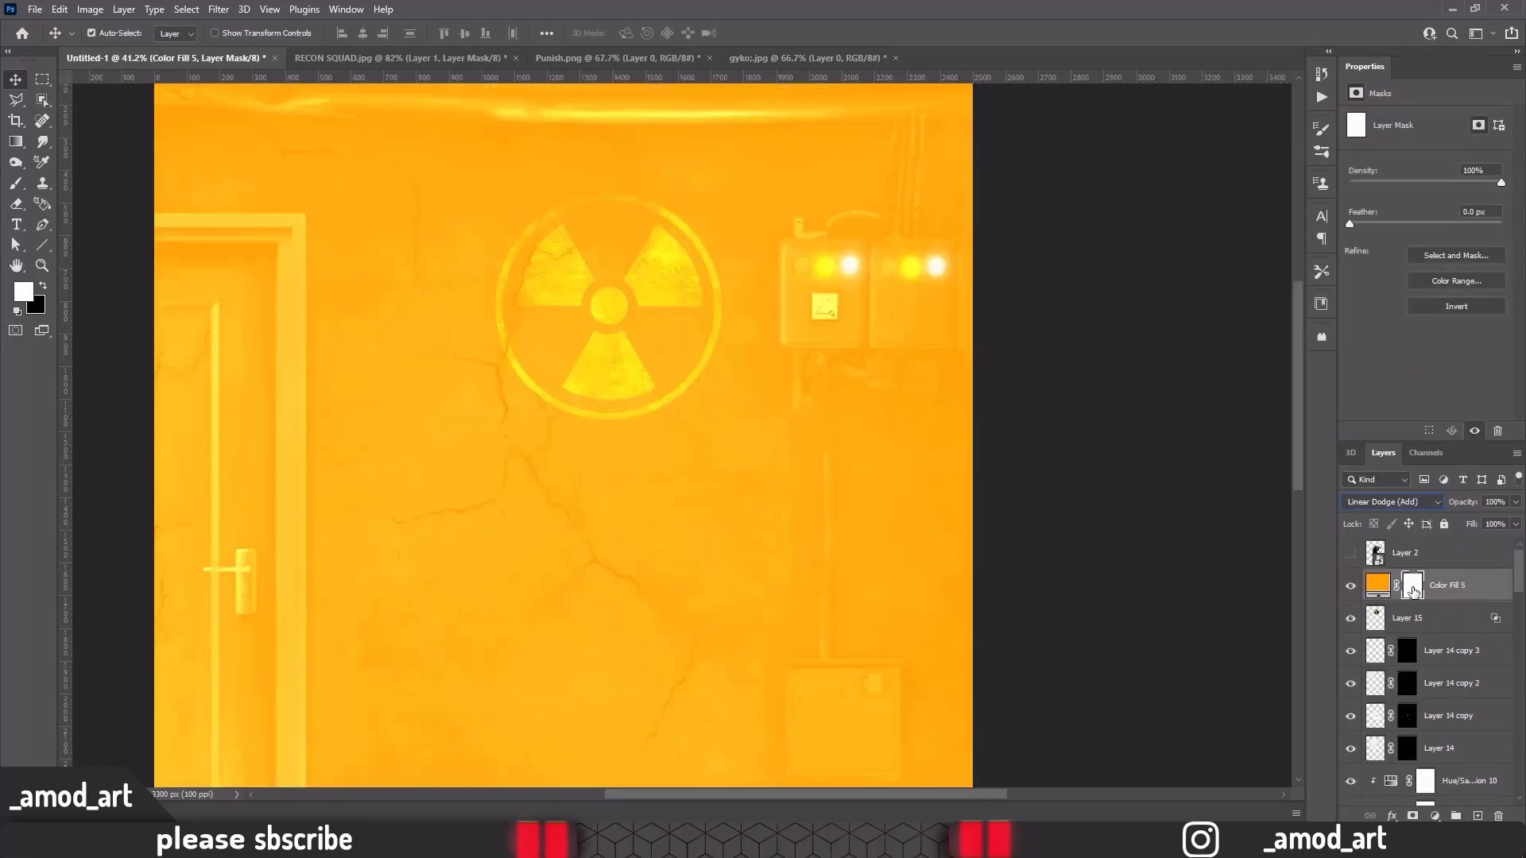
pyautogui.doubleClick(1478, 592)
pyautogui.moveTo(1014, 388); pyautogui.dragTo(1035, 388)
pyautogui.click(1351, 108)
pyautogui.hotkey('ctrl', 'i')
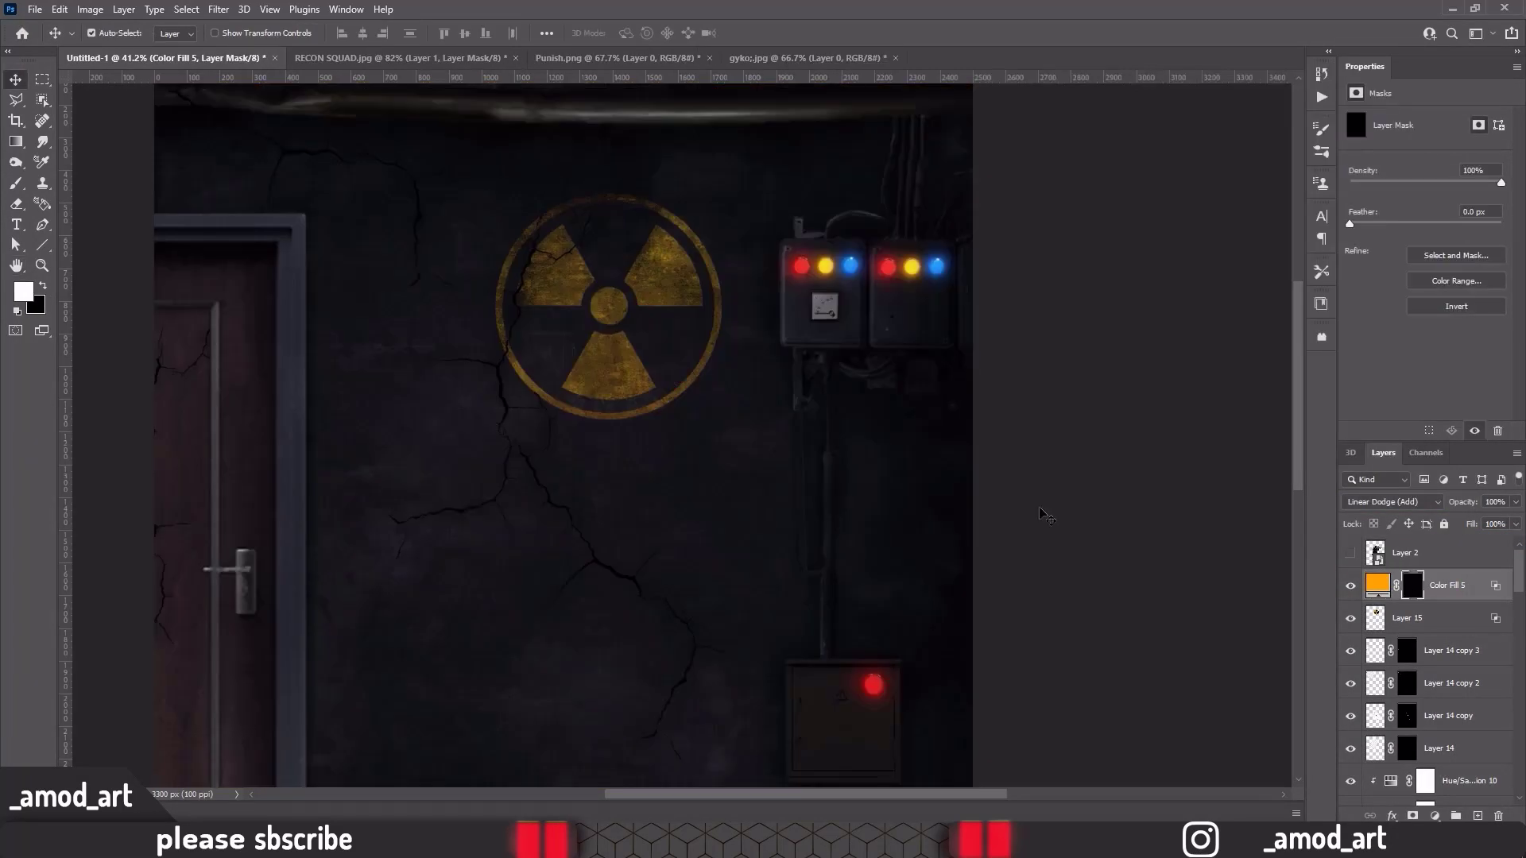
pyautogui.press('b')
pyautogui.press('x')
pyautogui.moveTo(652, 238)
pyautogui.mouseDown()
pyautogui.moveTo(569, 220)
pyautogui.moveTo(609, 300)
pyautogui.moveTo(553, 238)
pyautogui.mouseUp()
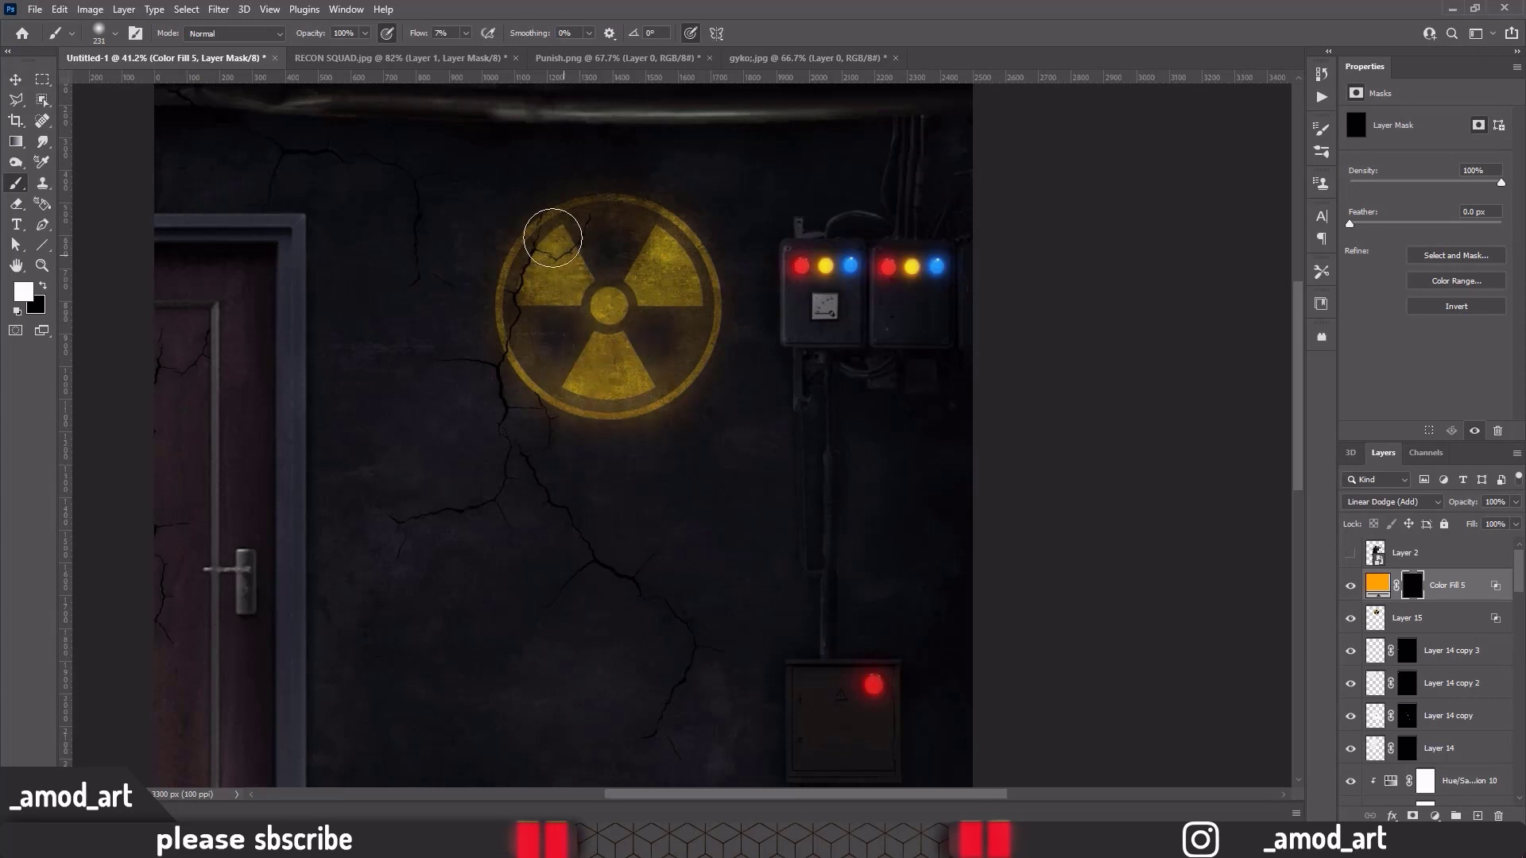
pyautogui.moveTo(306, 34); pyautogui.dragTo(295, 37)
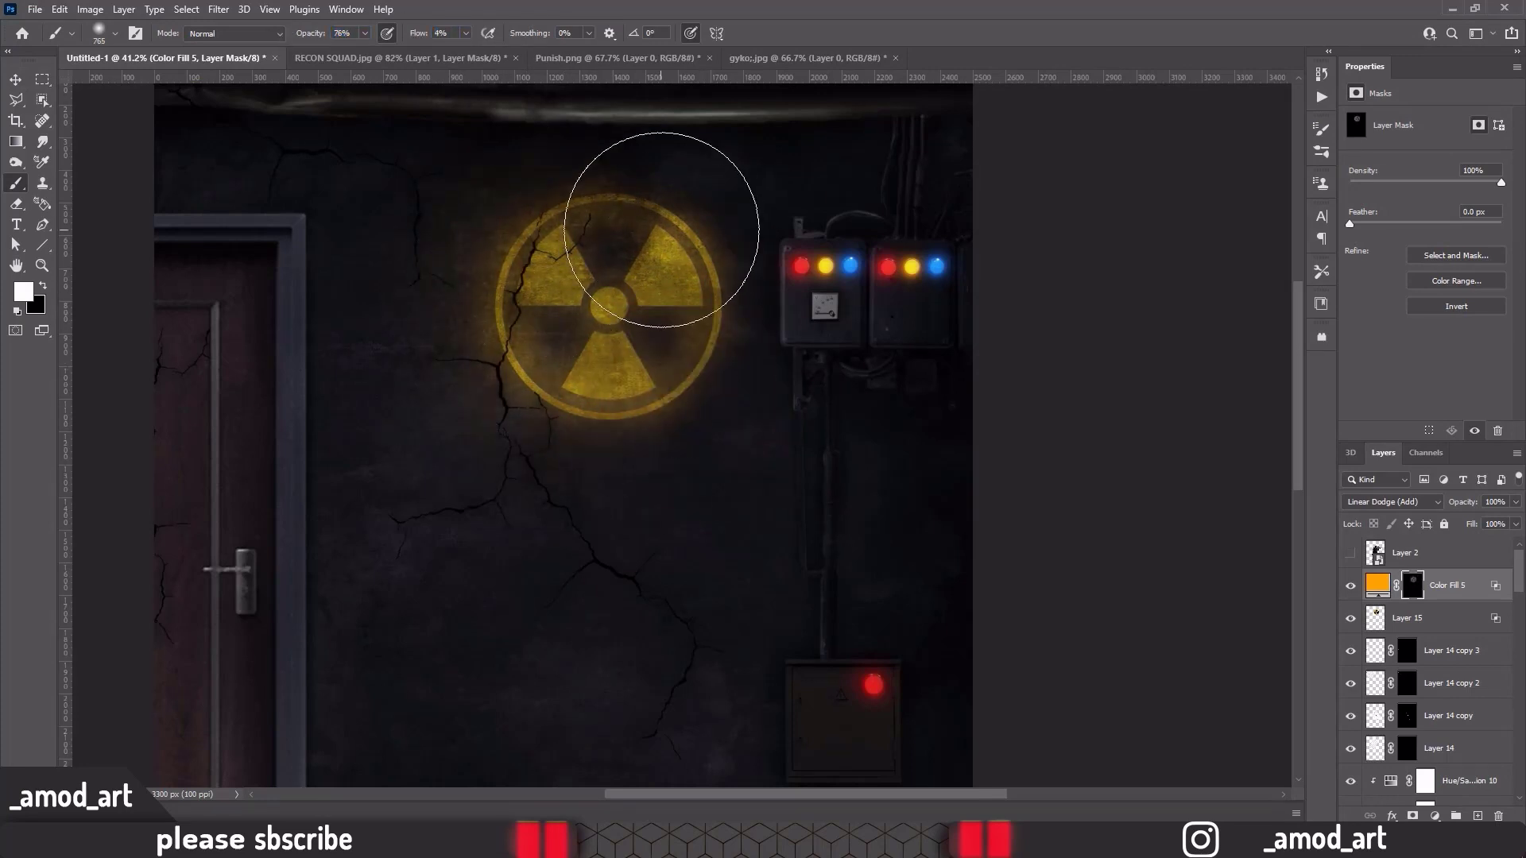
pyautogui.scroll(-3, 661, 229)
# Try a blue colour for the glow fill
pyautogui.press('i')
pyautogui.press('x')
pyautogui.doubleClick(1377, 585)
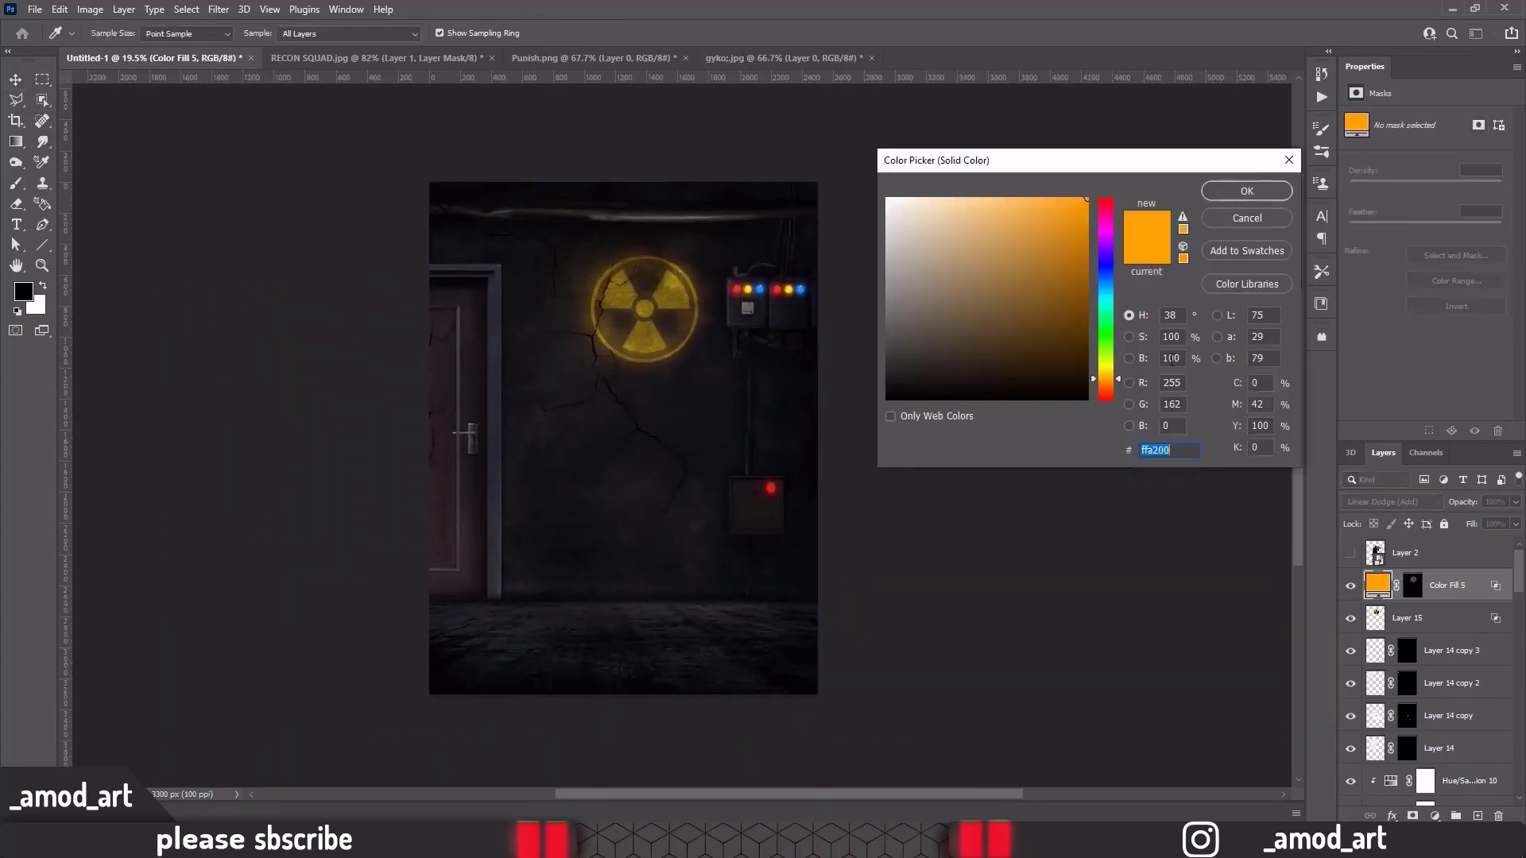
pyautogui.click(1106, 280)
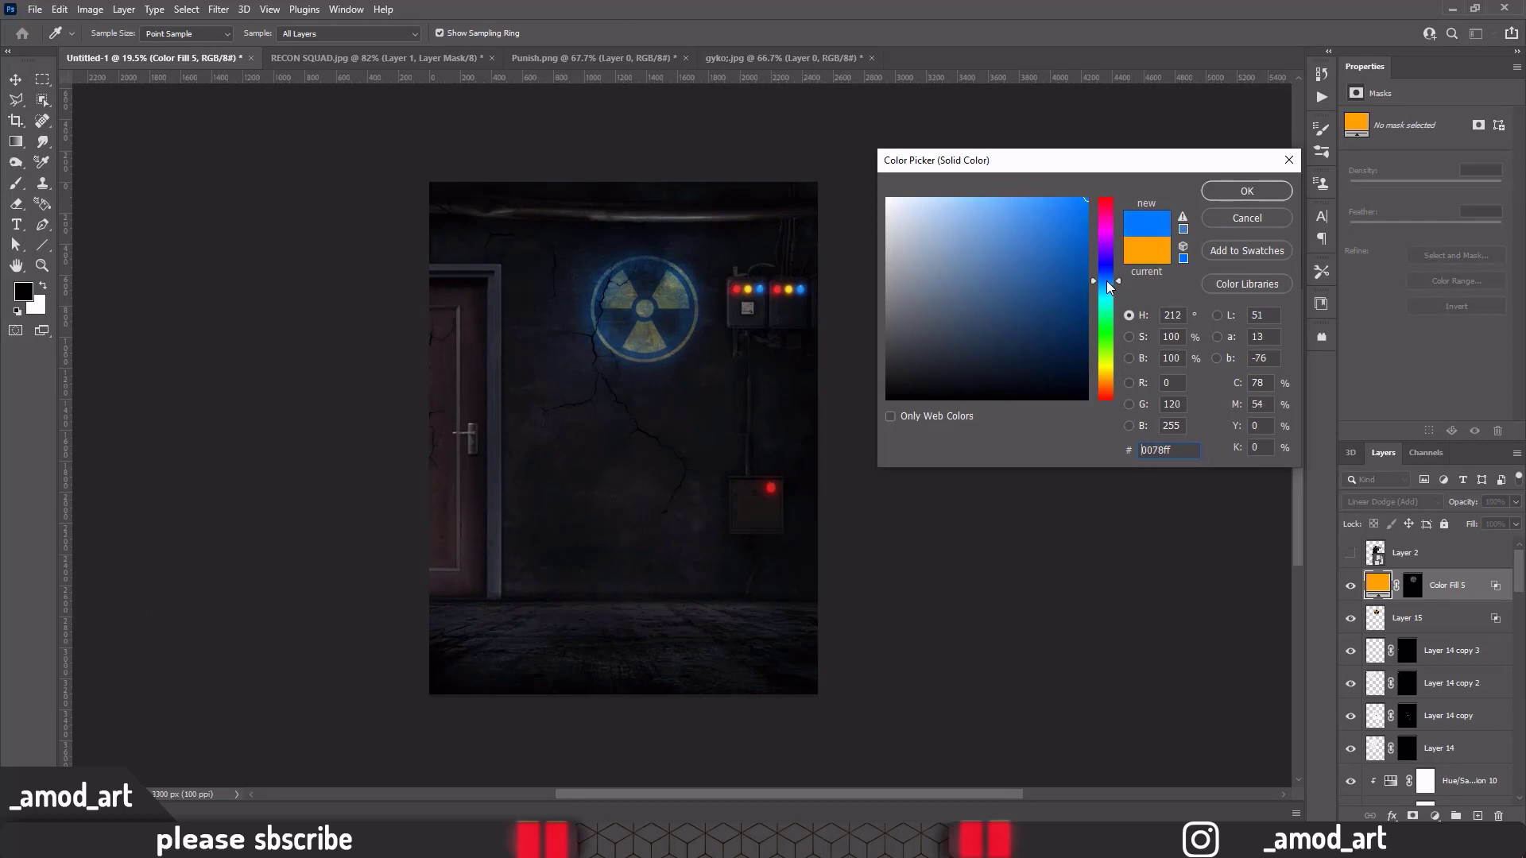
pyautogui.press('Return')
pyautogui.doubleClick(1454, 617)
# Test a blue Color Overlay on the sign, cycling through Linear Dodge, Color Burn, Color Dodge and Soft Light
pyautogui.click(837, 294)
pyautogui.click(1173, 138)
pyautogui.click(1069, 198)
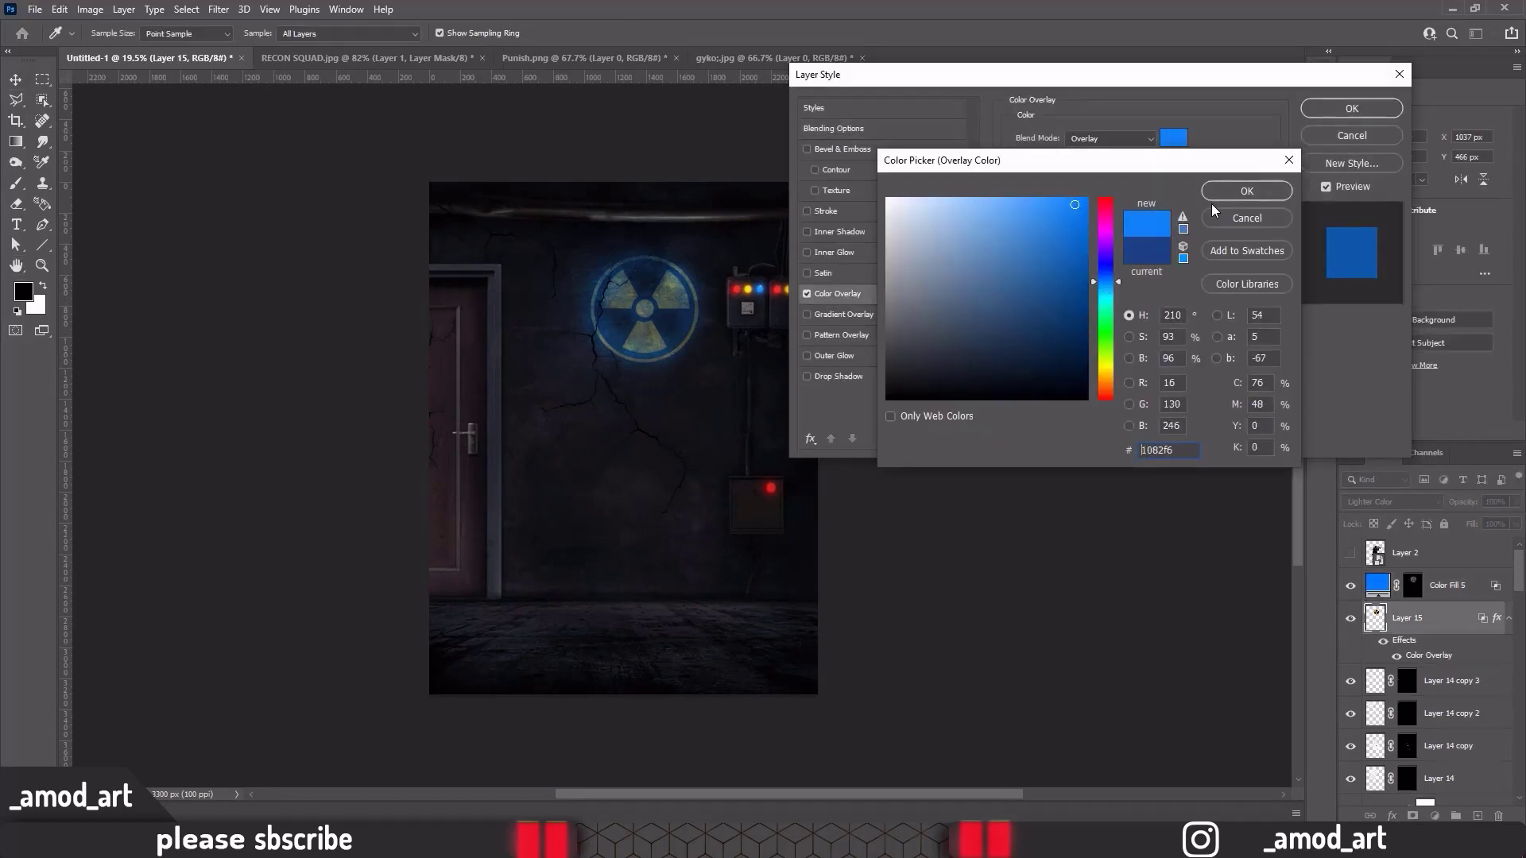
pyautogui.click(1247, 191)
pyautogui.click(1109, 139)
pyautogui.click(1102, 295)
pyautogui.click(1110, 138)
pyautogui.click(1102, 295)
pyautogui.click(1109, 139)
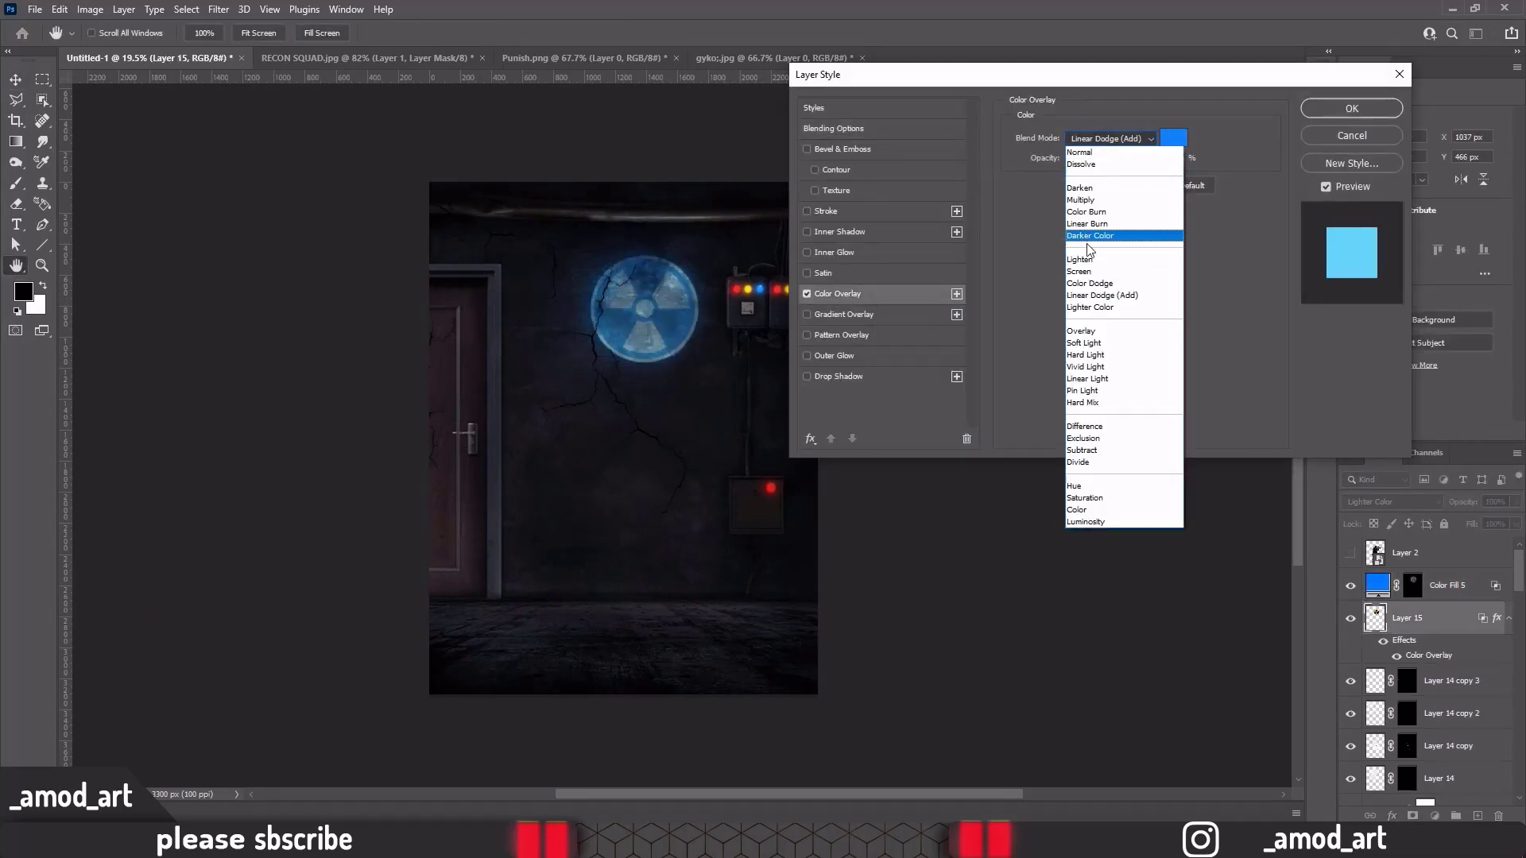
pyautogui.click(1086, 211)
pyautogui.click(1109, 138)
pyautogui.click(1086, 211)
pyautogui.click(1110, 138)
pyautogui.click(1085, 212)
pyautogui.click(1110, 138)
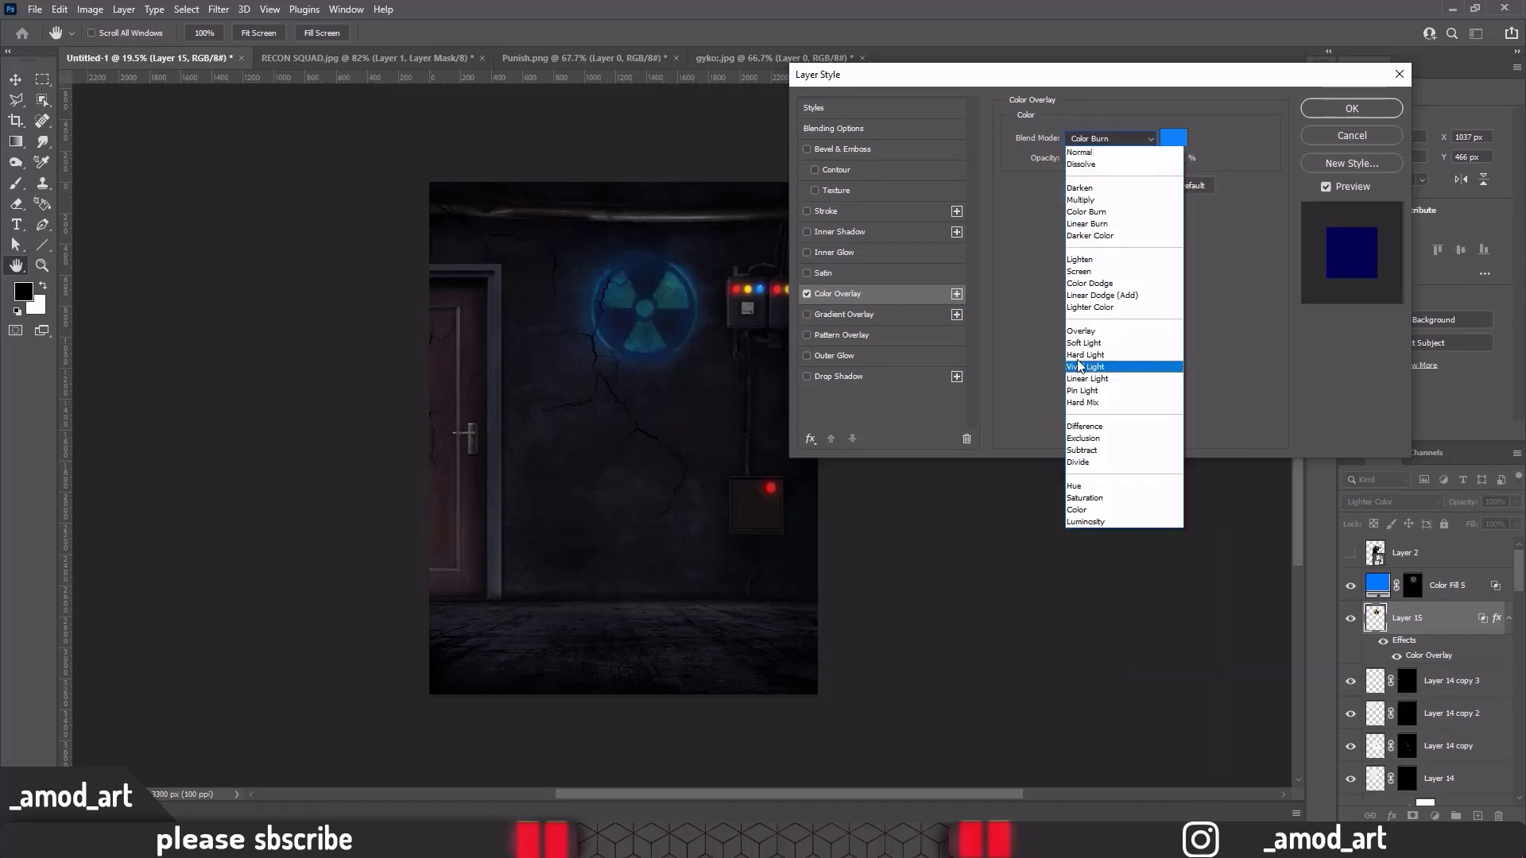
pyautogui.click(1081, 366)
pyautogui.click(1110, 138)
pyautogui.click(1085, 211)
pyautogui.click(1110, 139)
pyautogui.click(1089, 283)
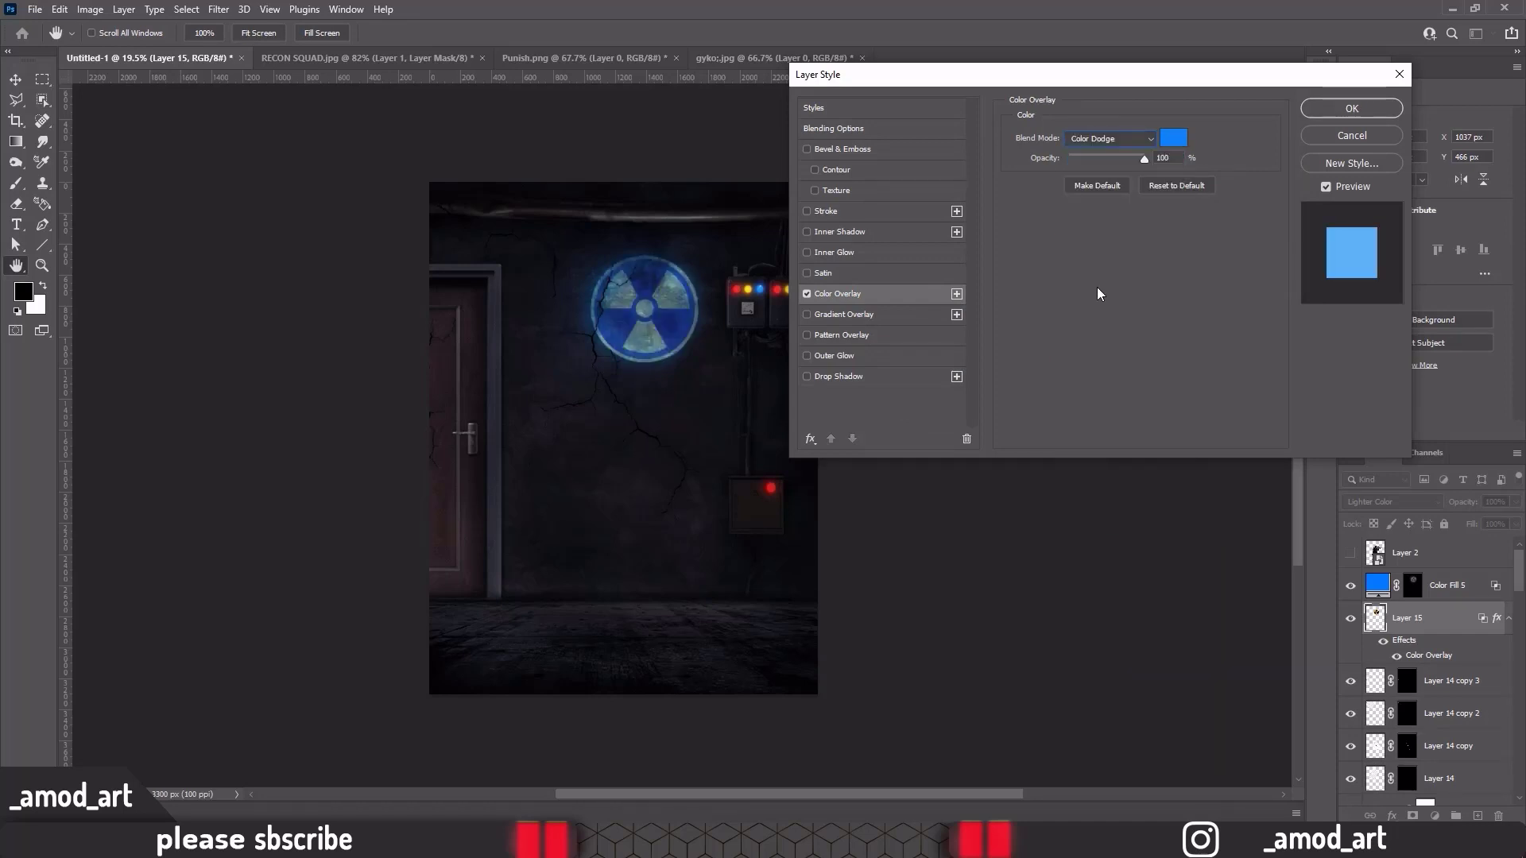
pyautogui.click(1110, 138)
pyautogui.click(1079, 350)
# Discard the colour overlay and set the glow fill back to orange
pyautogui.click(1351, 135)
pyautogui.doubleClick(1378, 585)
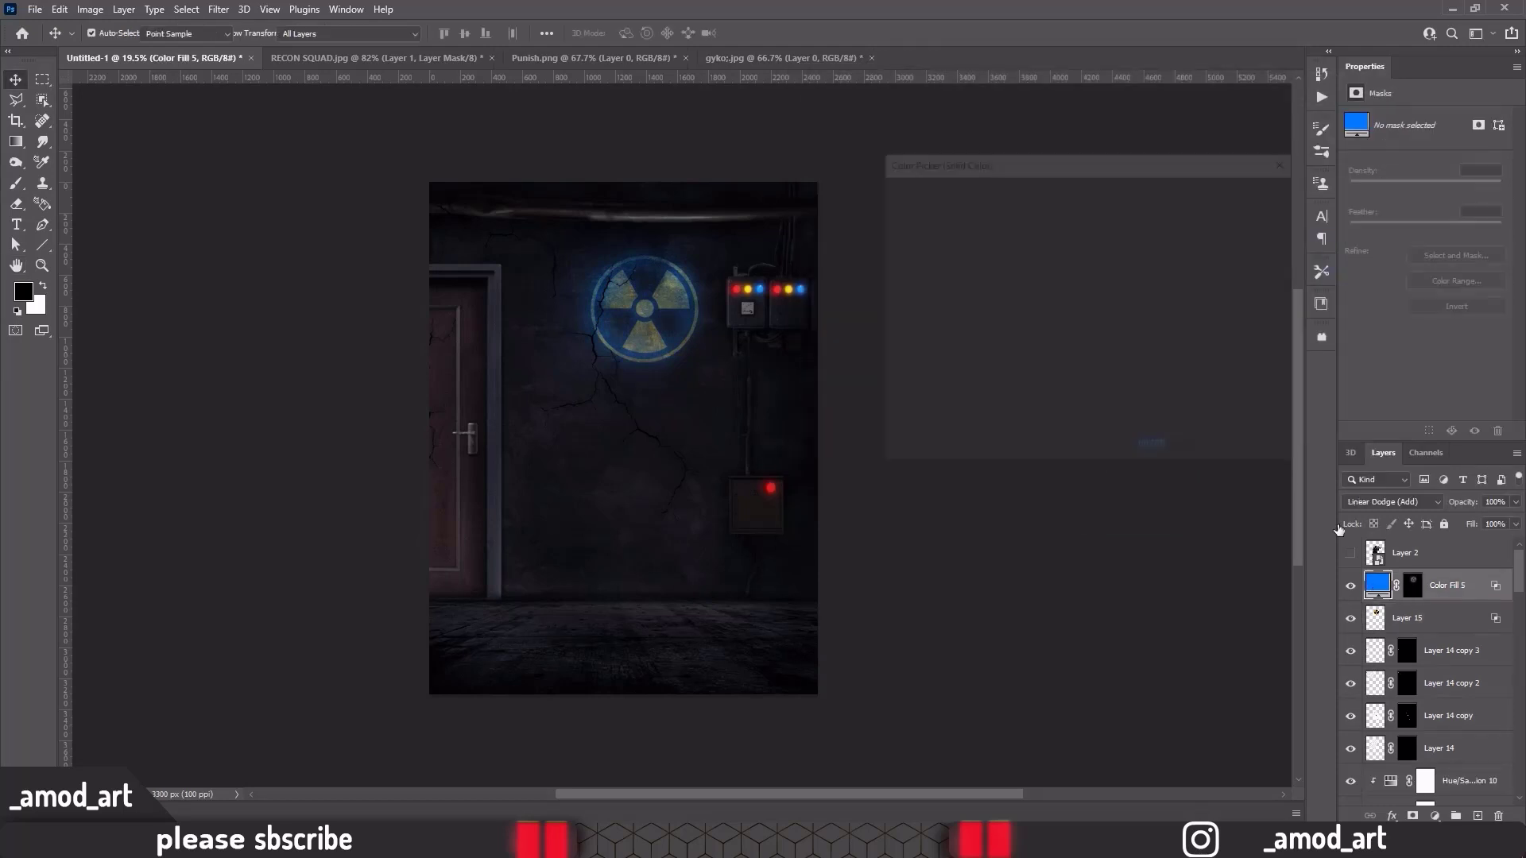
pyautogui.click(1237, 177)
# Switch to a smaller brush and zoom in on the junction boxes for glow mask painting
pyautogui.press('b')
pyautogui.scroll(3, 661, 251)
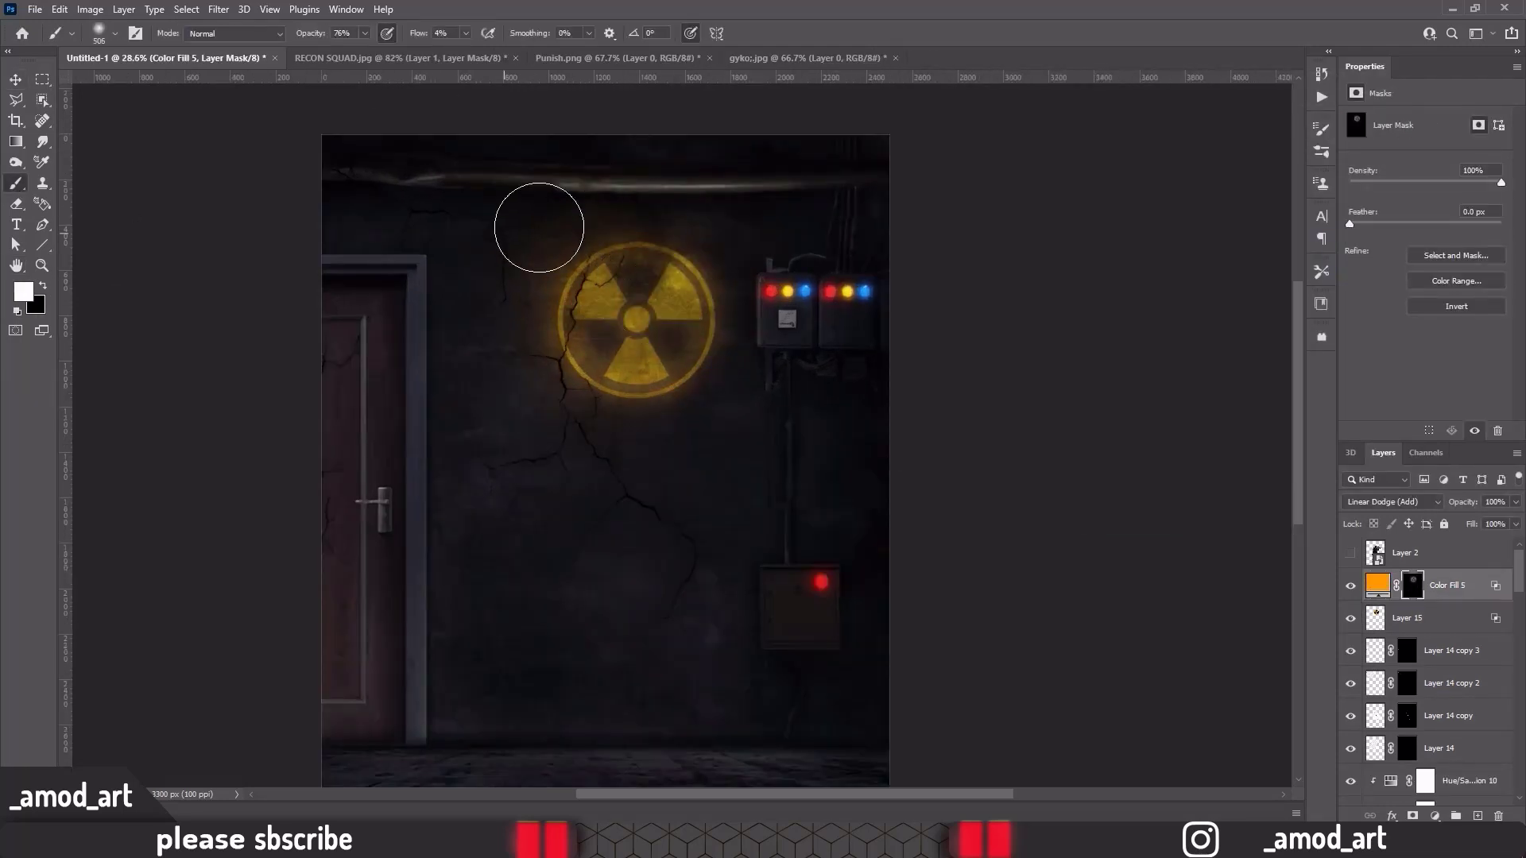
pyautogui.scroll(6, 564, 191)
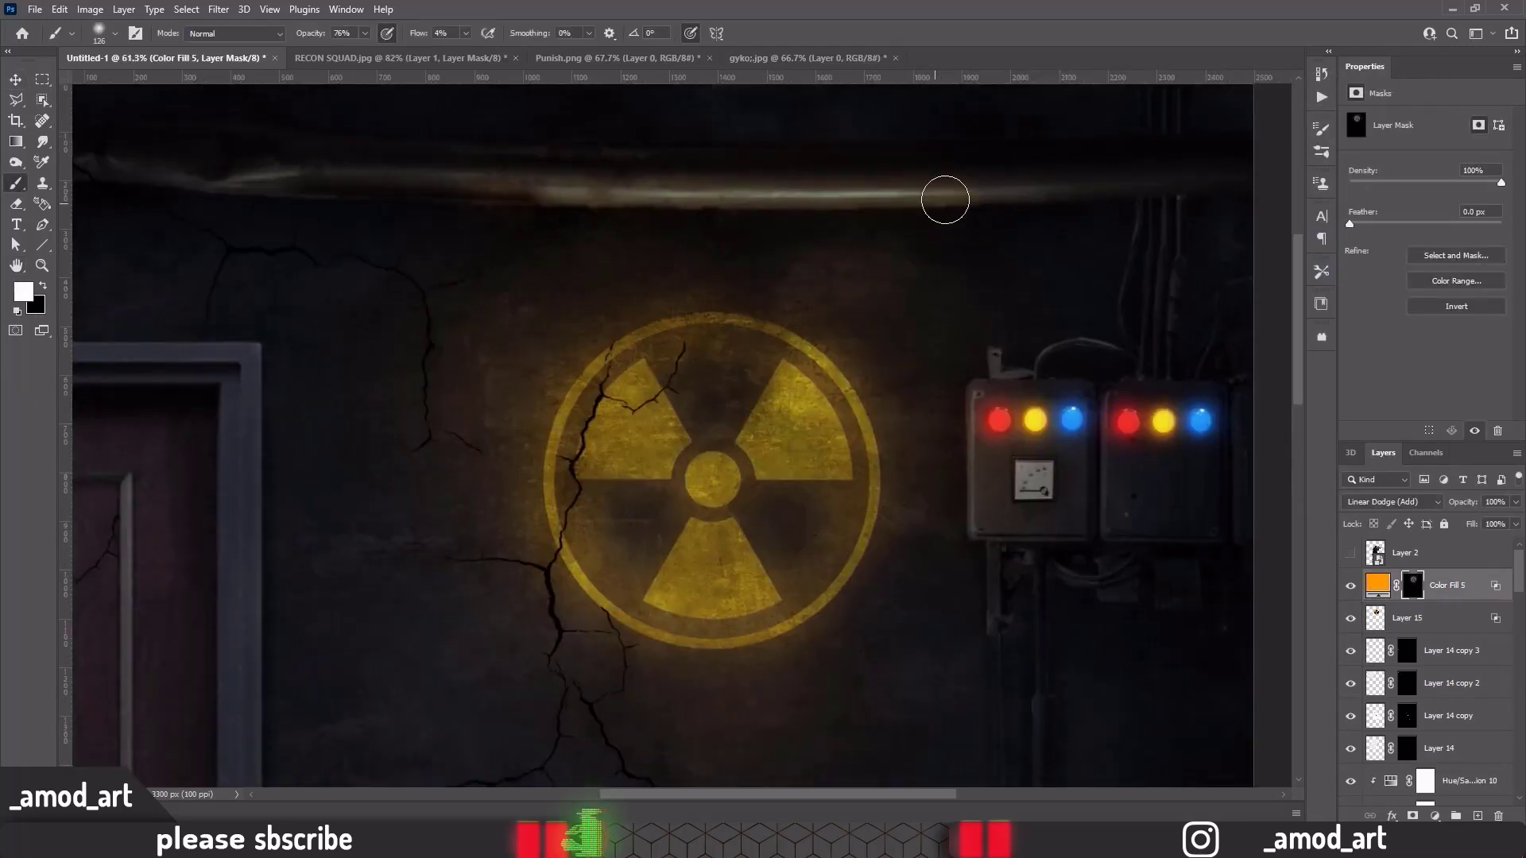
pyautogui.press('[')
pyautogui.press('[')
pyautogui.press('[')
pyautogui.press('0')
pyautogui.scroll(-1, 959, 499)
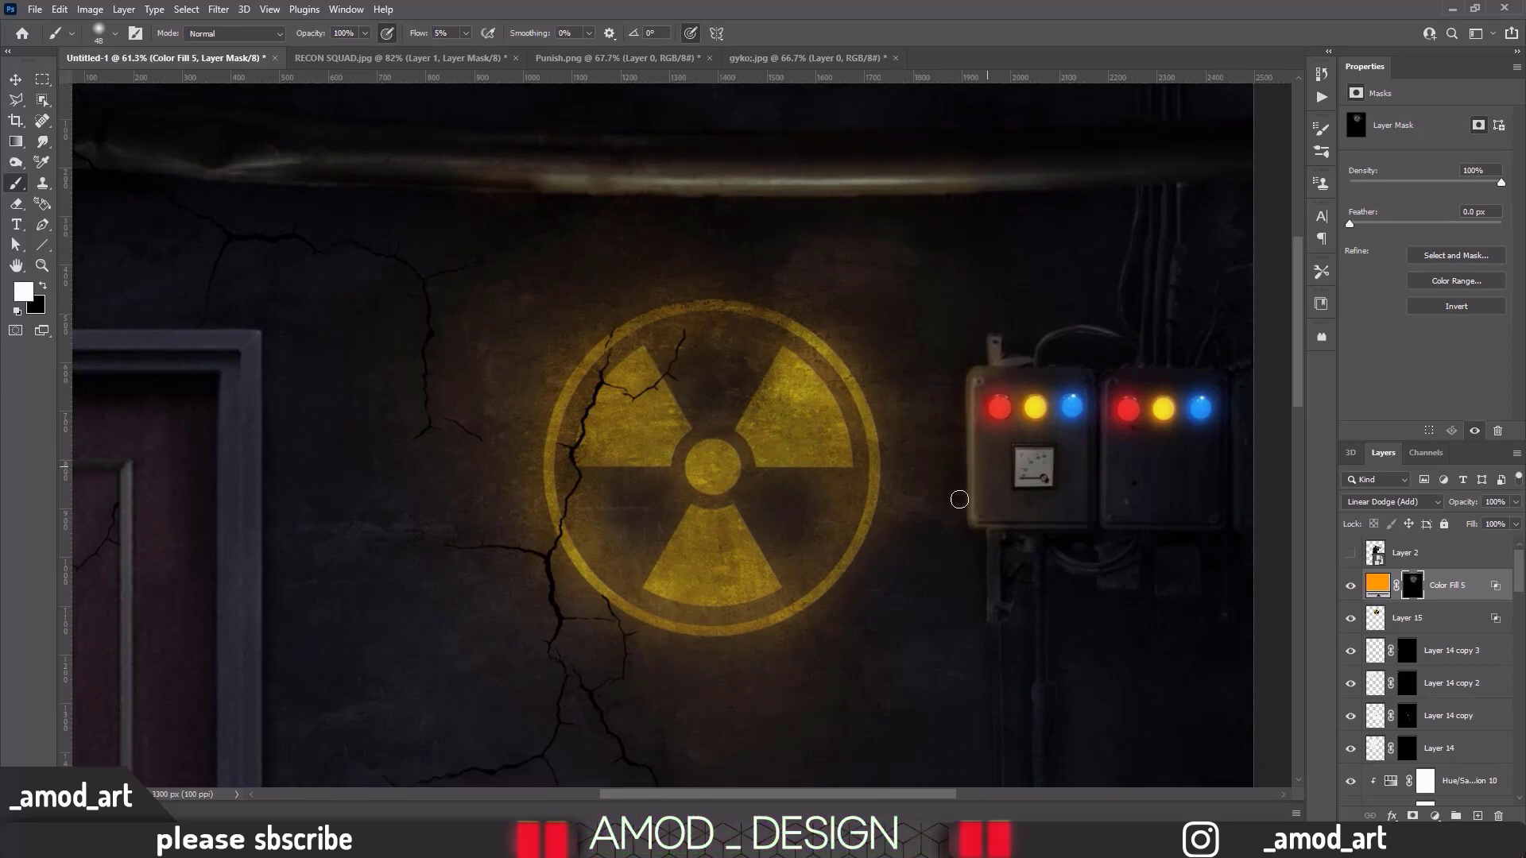
pyautogui.moveTo(960, 499); pyautogui.dragTo(774, 349)
pyautogui.press('[')
pyautogui.press('[')
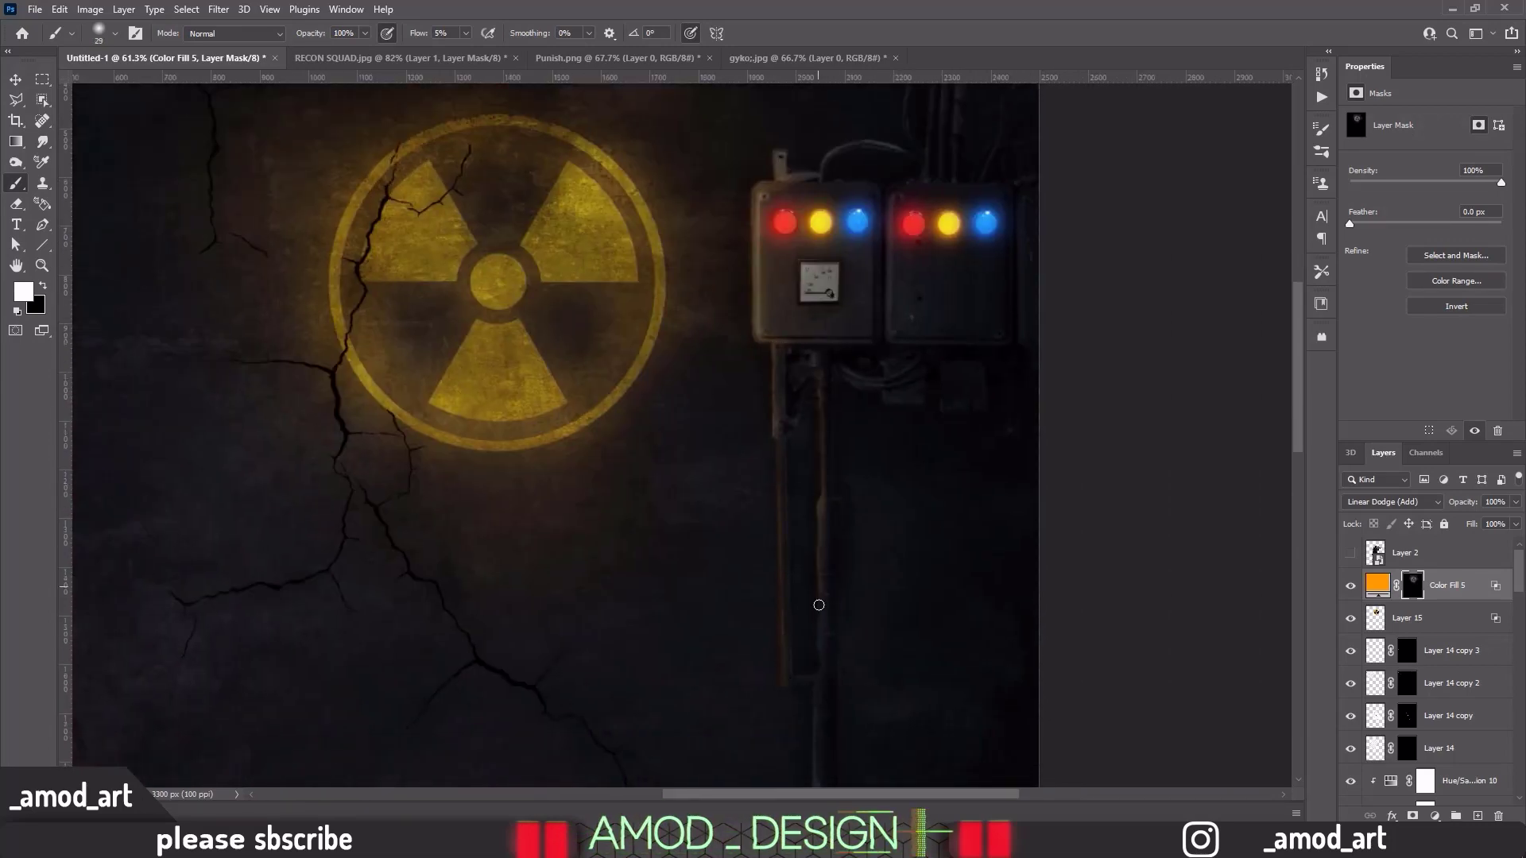
pyautogui.moveTo(819, 604); pyautogui.dragTo(878, 643)
# Enlarge the brush and set its opacity to 37% for refining the glow mask
pyautogui.scroll(4, 713, 330)
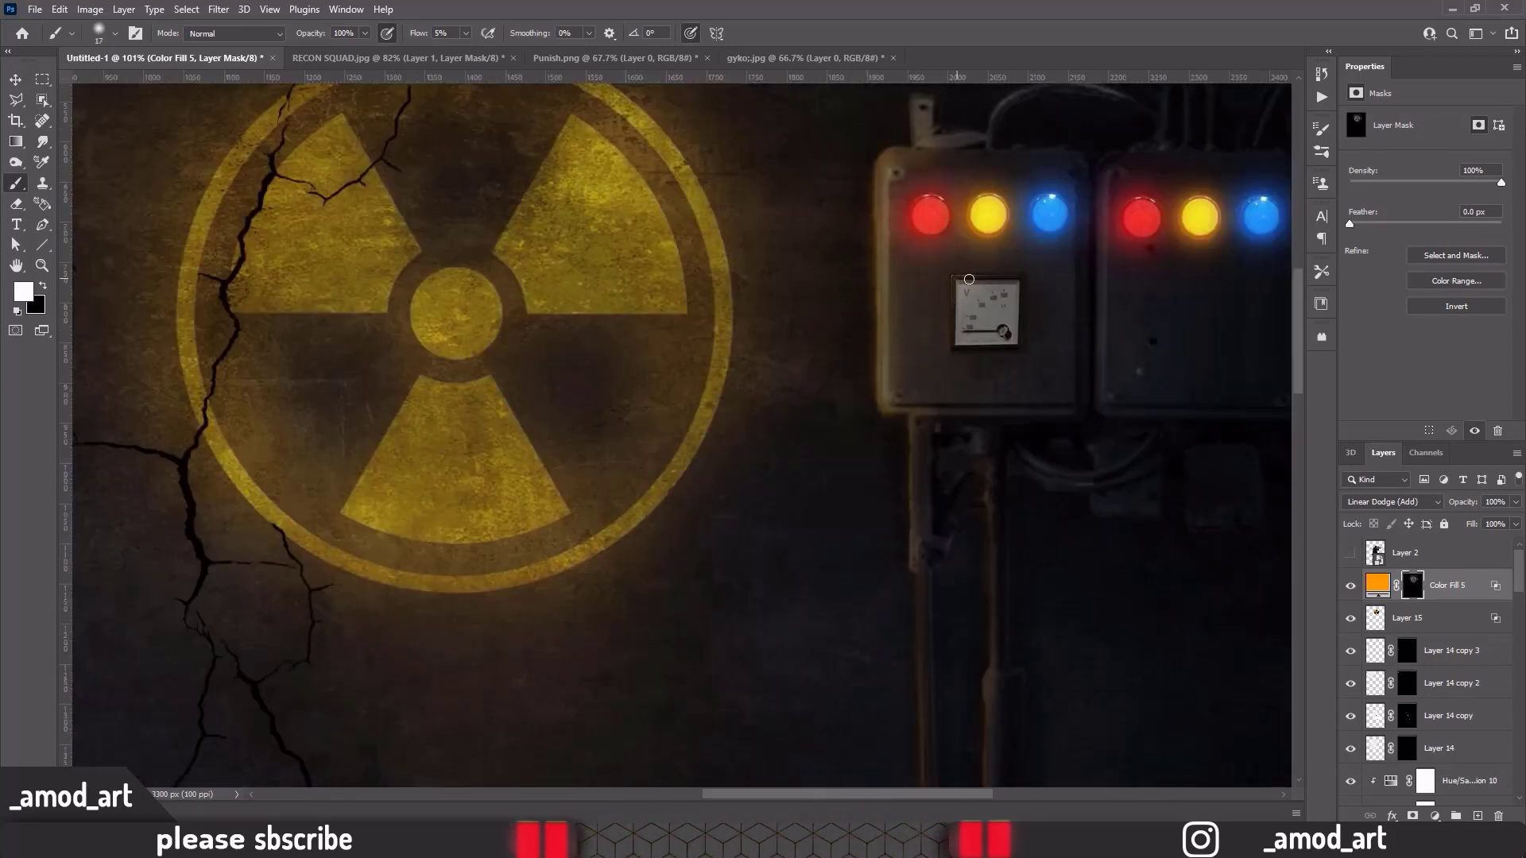
pyautogui.scroll(-5, 969, 279)
pyautogui.press(']')
pyautogui.press(']')
pyautogui.press(']')
pyautogui.scroll(-1, 445, 410)
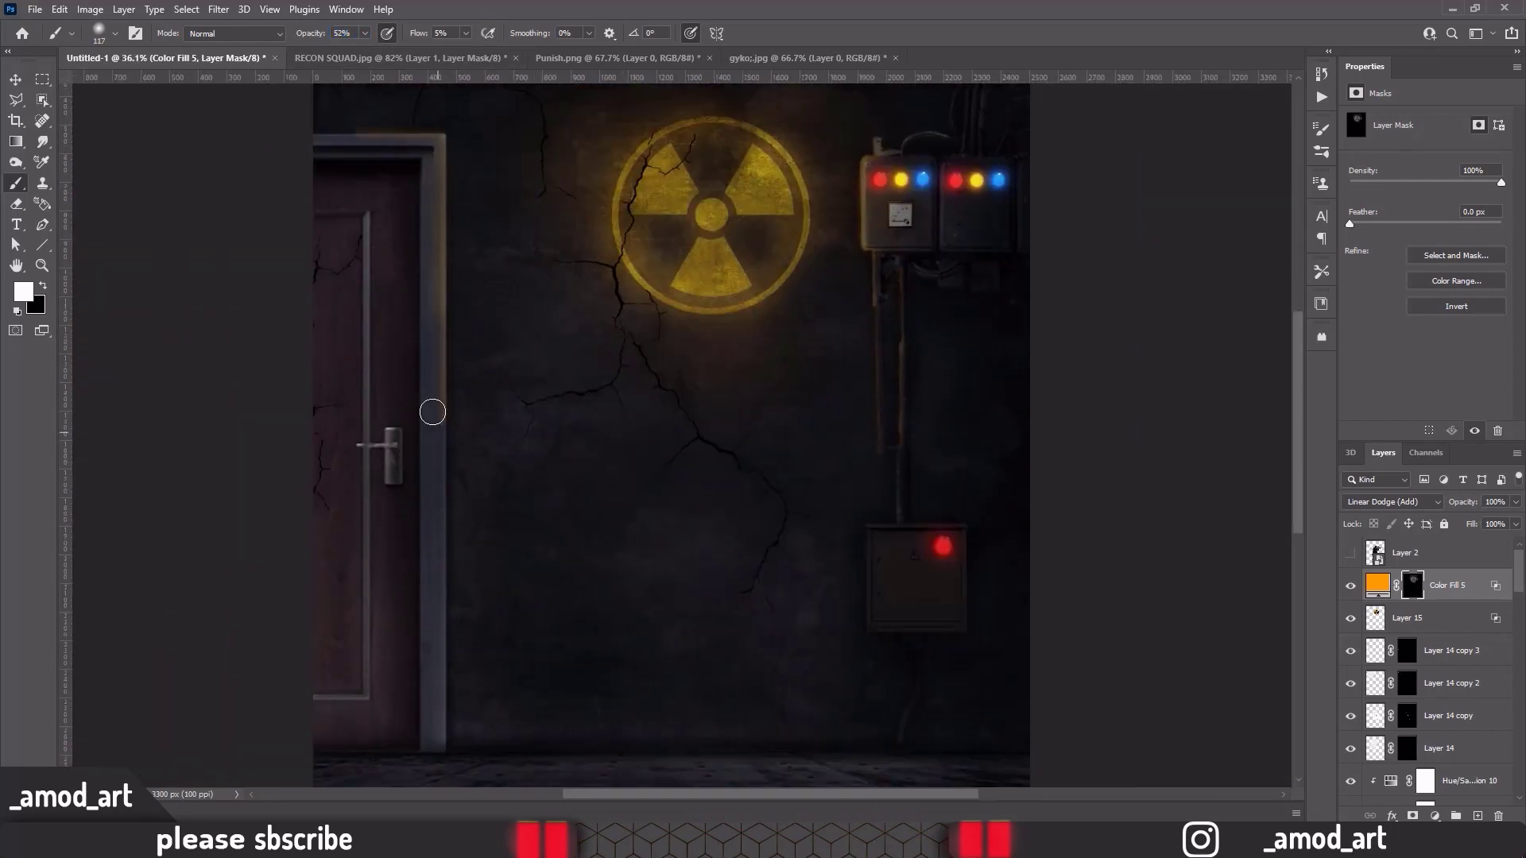
pyautogui.scroll(5, 884, 558)
pyautogui.press('0')
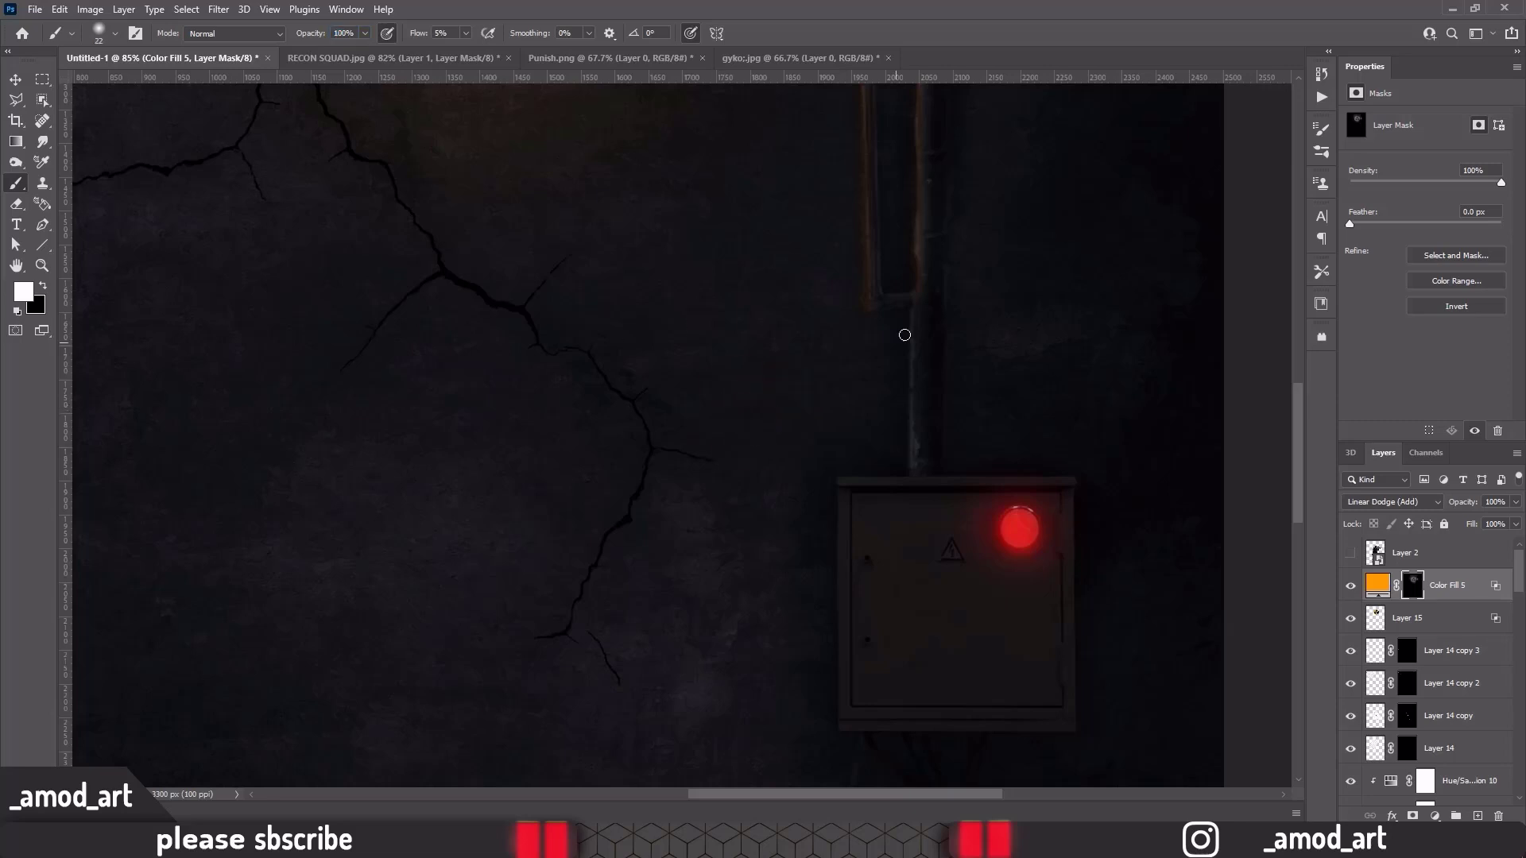
pyautogui.scroll(-5, 573, 238)
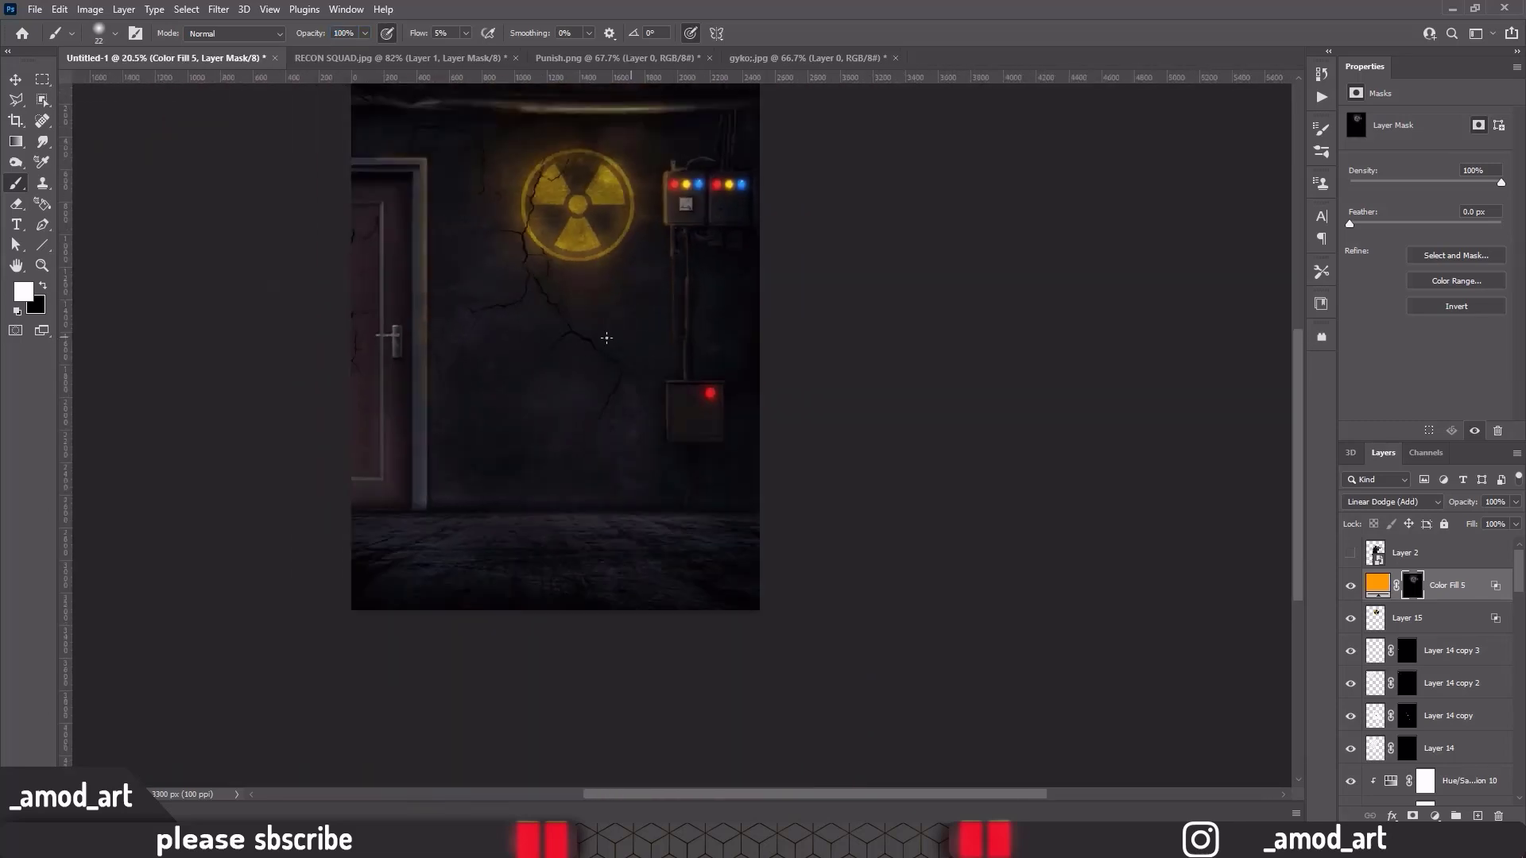
pyautogui.press('3')
pyautogui.press('7')
pyautogui.scroll(1, 678, 453)
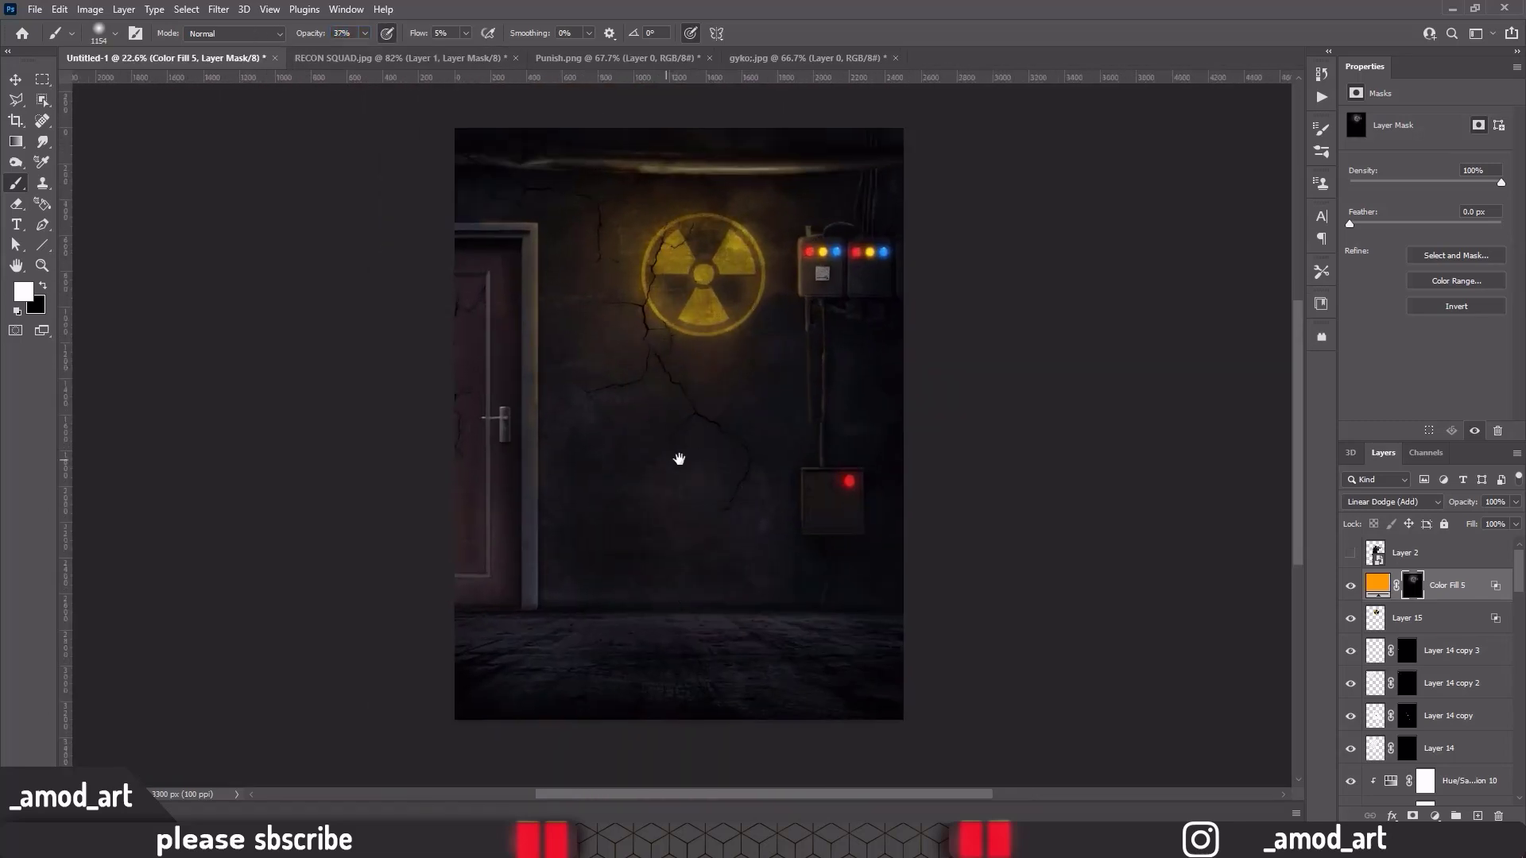
# Show the soldier layer, scale it up slightly and place him beside the door
pyautogui.press('v')
pyautogui.click(1350, 552)
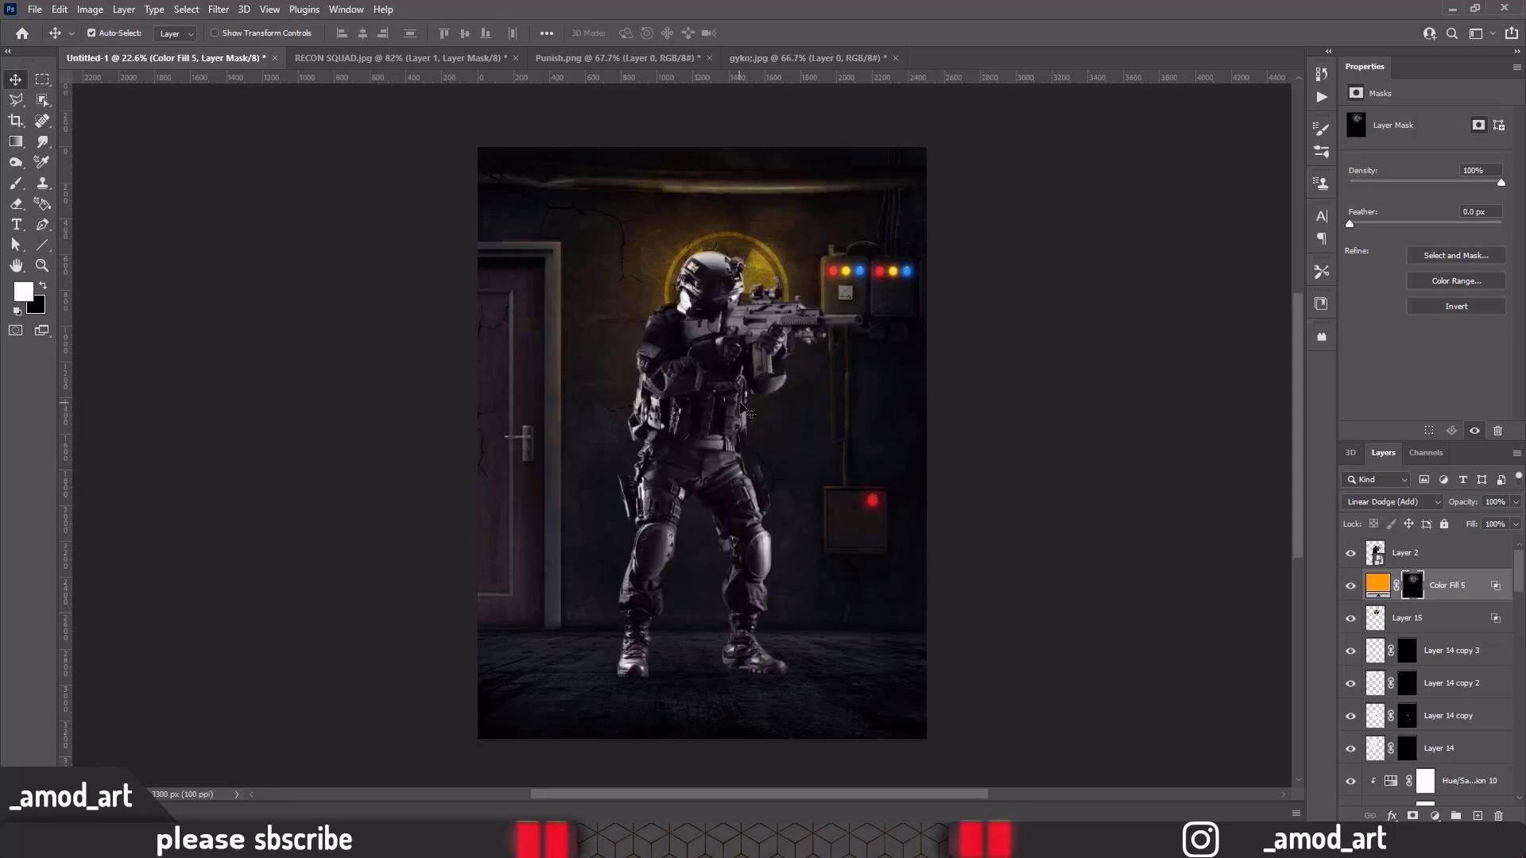
pyautogui.moveTo(651, 382)
pyautogui.mouseDown()
pyautogui.moveTo(646, 395)
pyautogui.moveTo(676, 390)
pyautogui.mouseUp()
pyautogui.hotkey('ctrl', 't')
pyautogui.moveTo(847, 238); pyautogui.dragTo(852, 234)
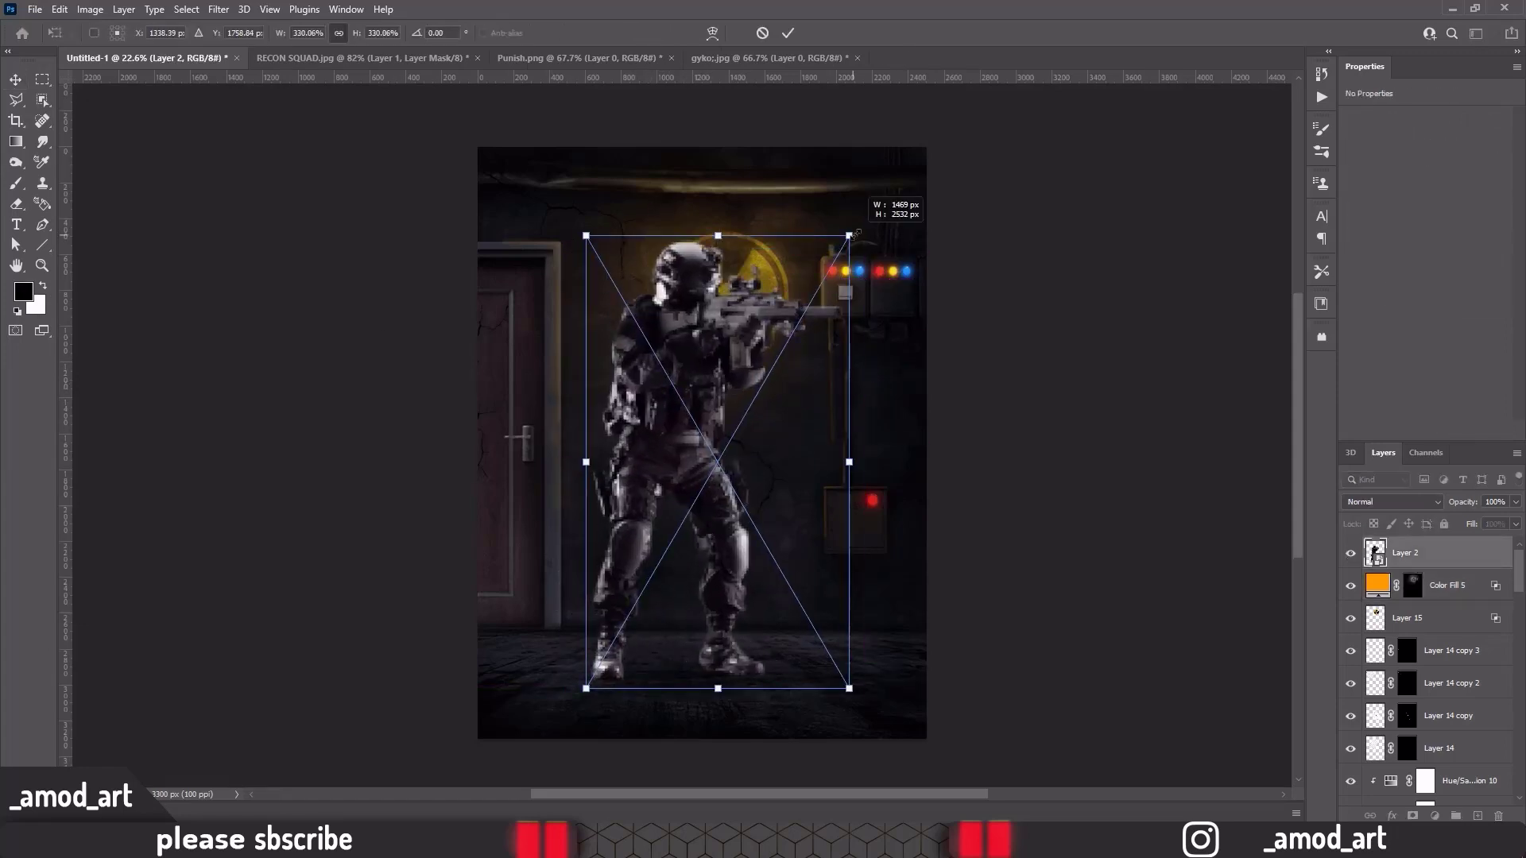
pyautogui.press('Return')
pyautogui.moveTo(699, 354); pyautogui.dragTo(680, 371)
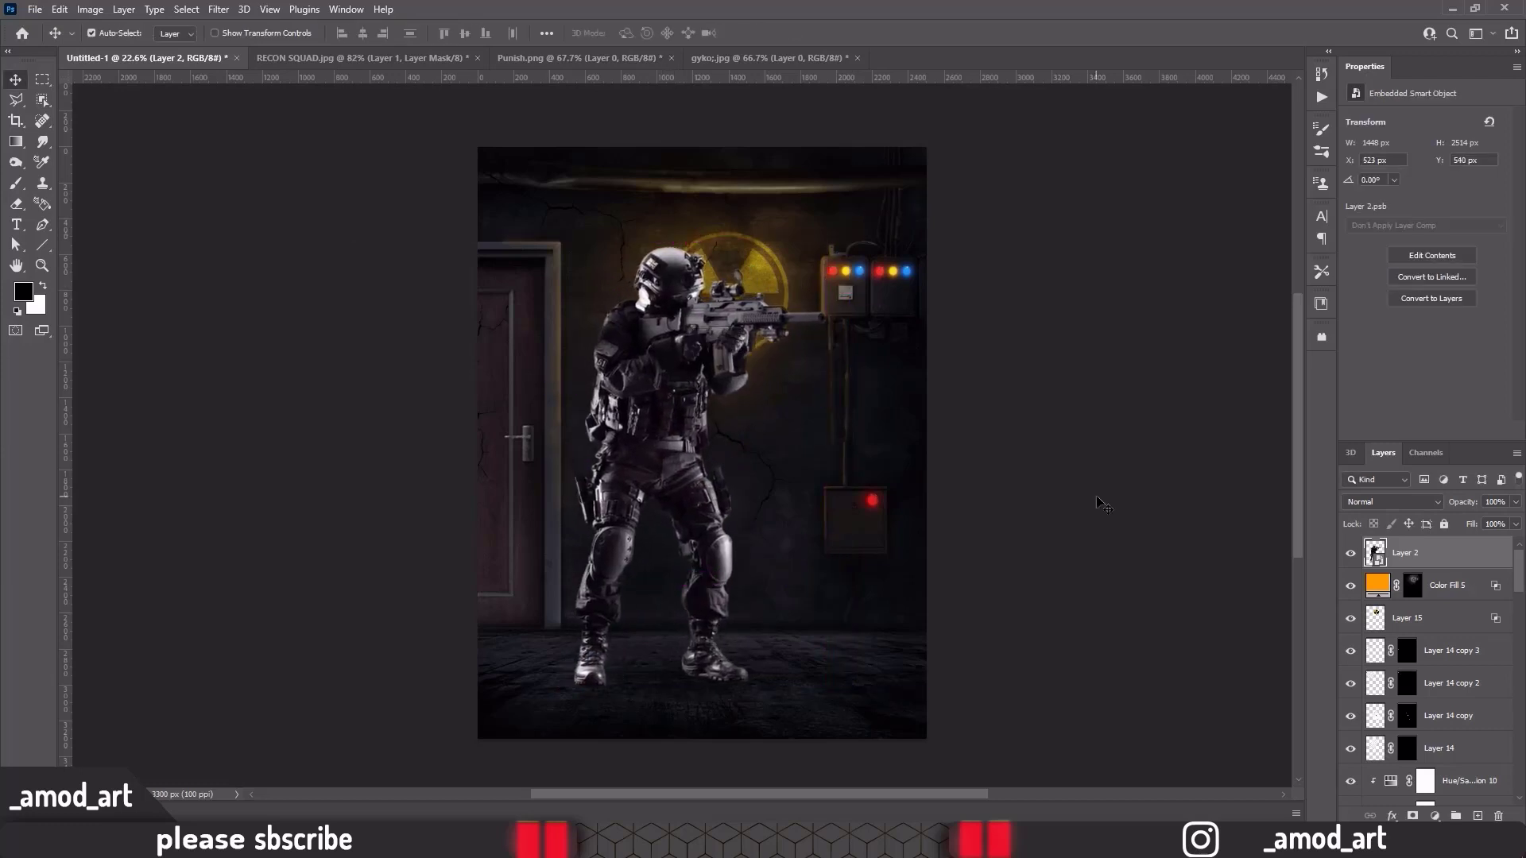
# Add a Hue/Saturation adjustment with lower Lightness and invert its mask to black
pyautogui.click(1435, 816)
pyautogui.click(1442, 659)
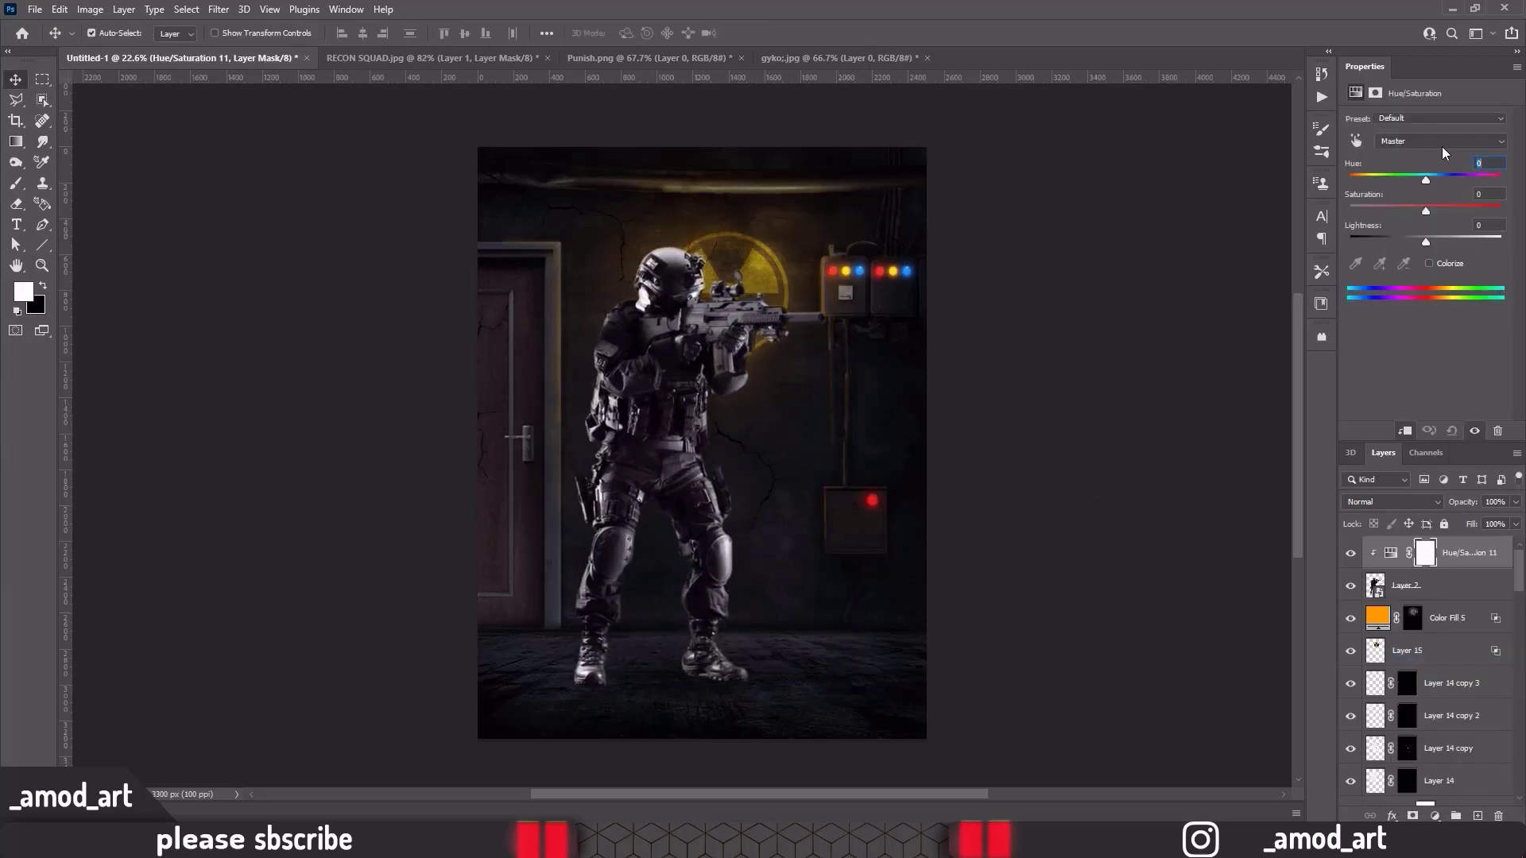
pyautogui.moveTo(1426, 244); pyautogui.dragTo(1377, 237)
pyautogui.click(1375, 93)
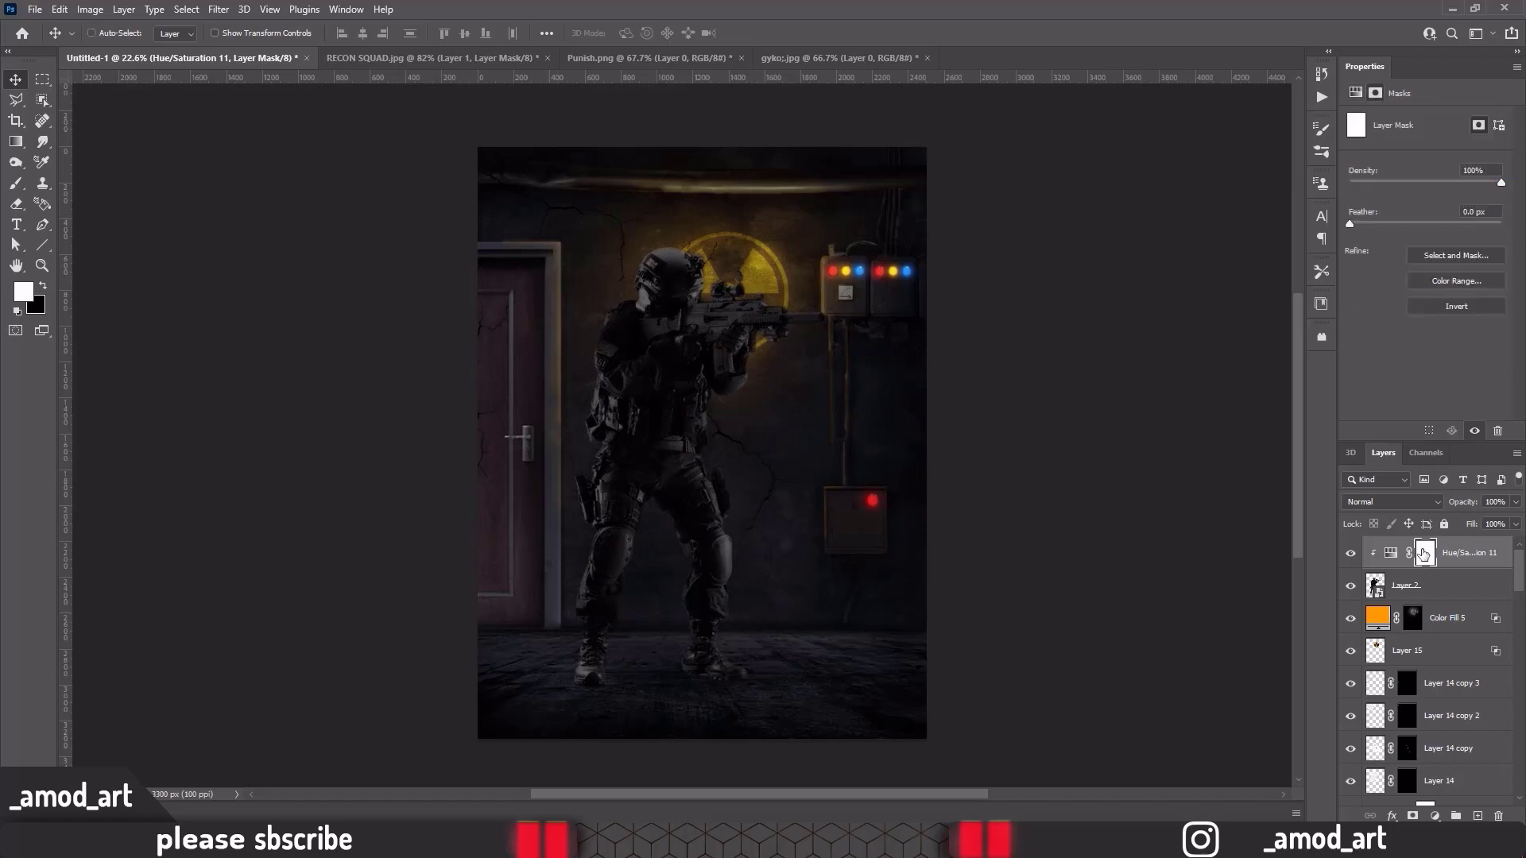
pyautogui.hotkey('ctrl', 'i')
pyautogui.press('b')
# Paint the darkening onto the soldier's body, legs and boots at 13% flow
pyautogui.scroll(3, 794, 465)
pyautogui.write('13')
pyautogui.moveTo(557, 358); pyautogui.dragTo(572, 684)
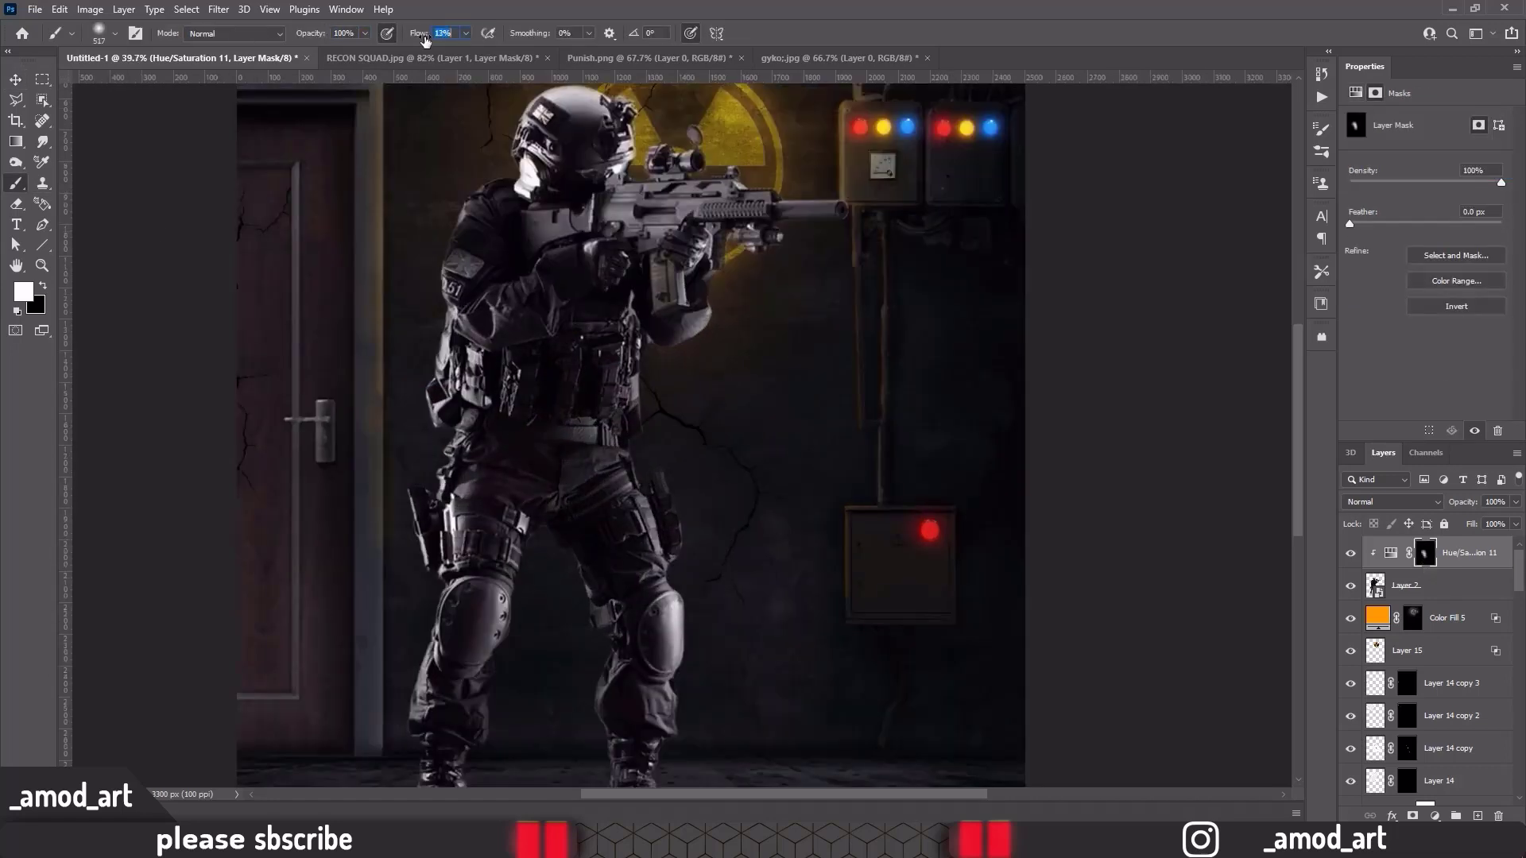
pyautogui.moveTo(445, 540); pyautogui.dragTo(660, 715)
pyautogui.moveTo(557, 302)
pyautogui.mouseDown()
pyautogui.moveTo(621, 199)
pyautogui.moveTo(586, 344)
pyautogui.mouseUp()
pyautogui.scroll(-3, 574, 249)
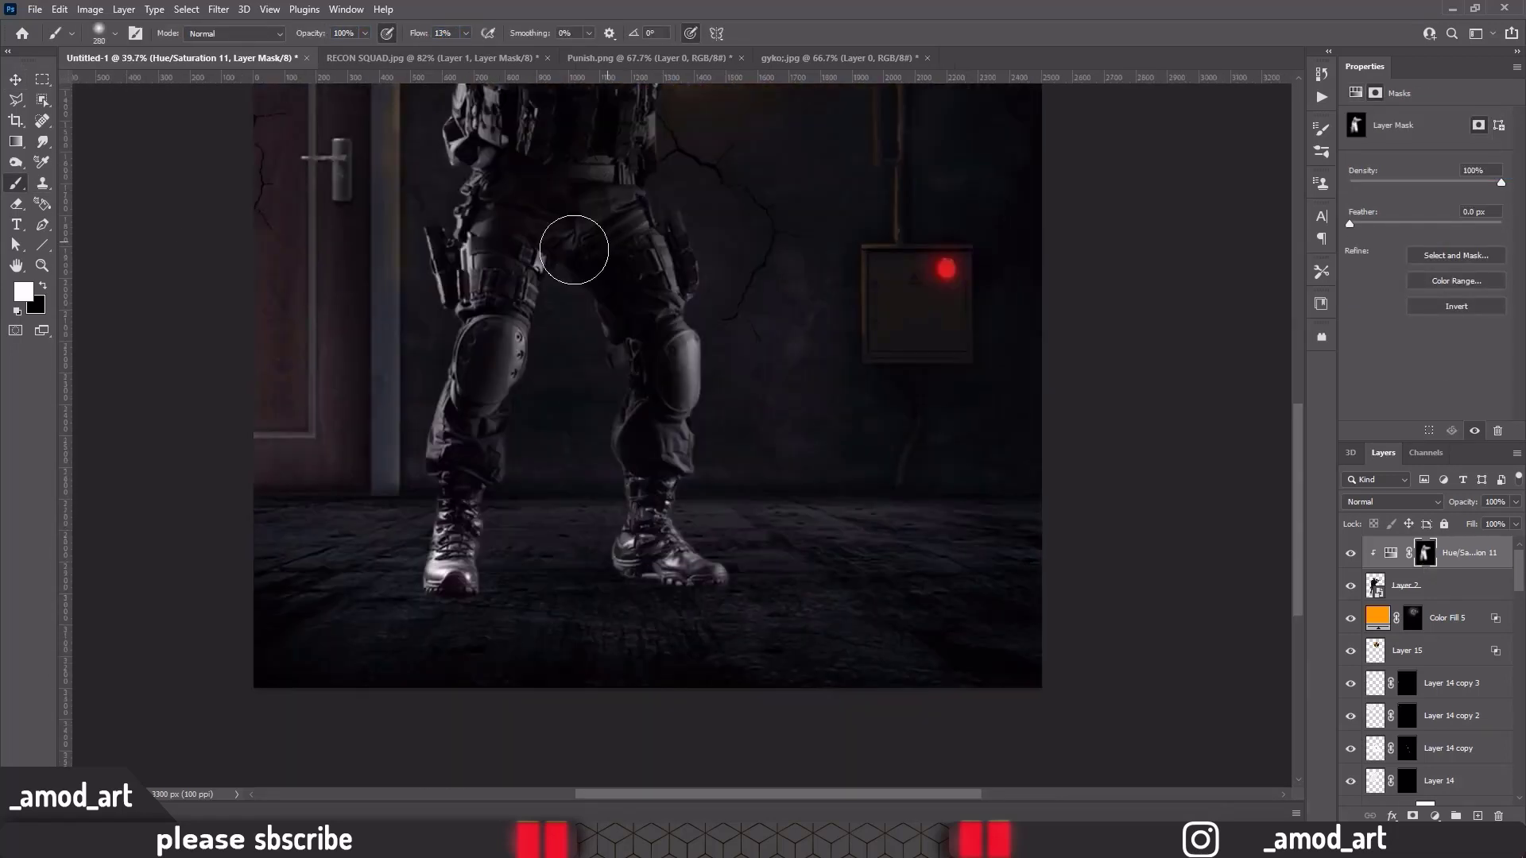
pyautogui.scroll(2, 665, 448)
pyautogui.moveTo(692, 569); pyautogui.dragTo(665, 589)
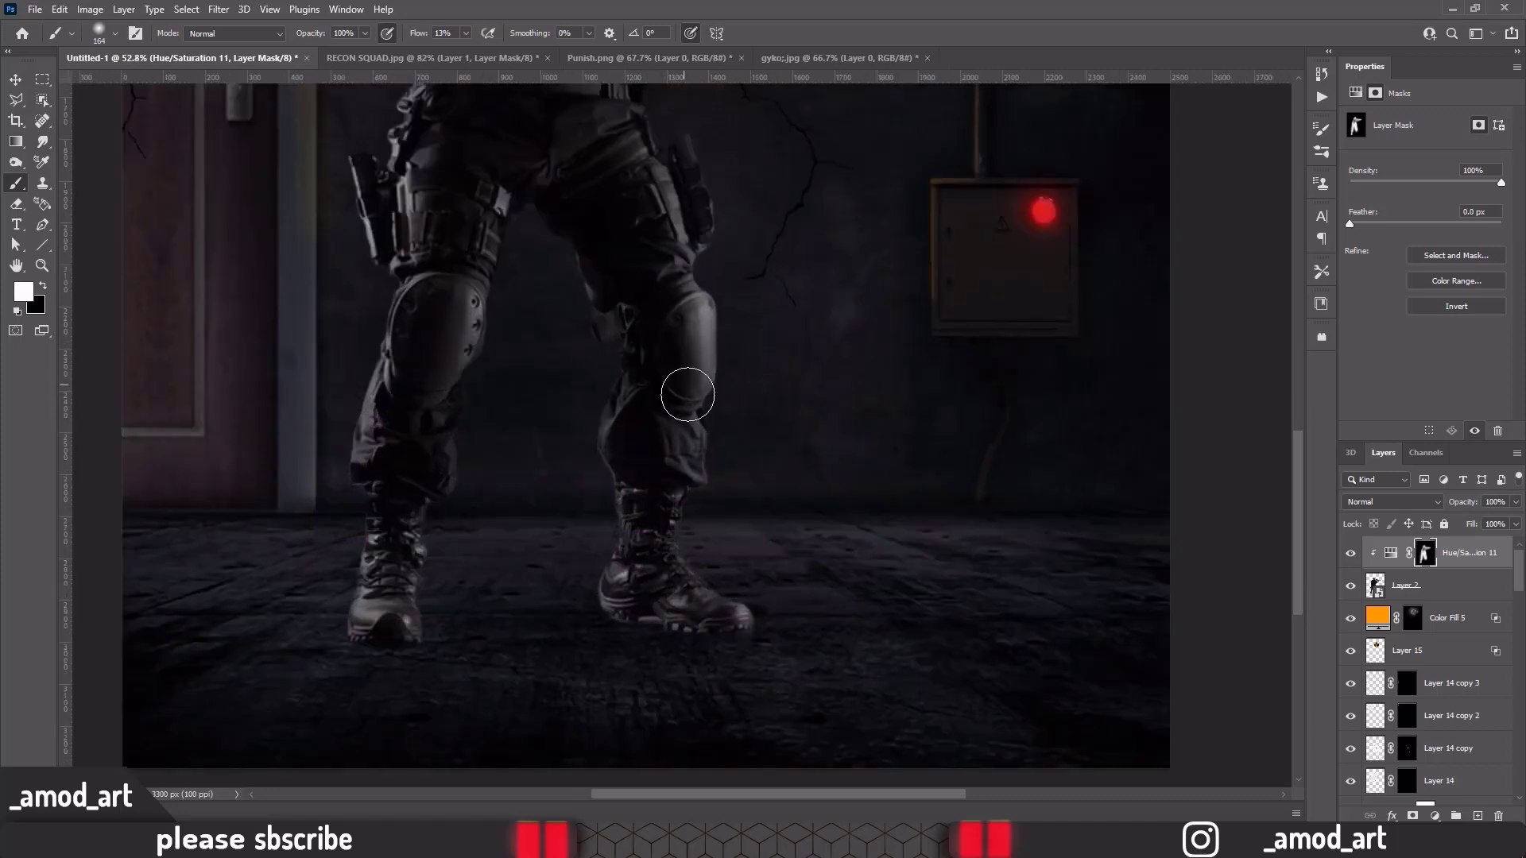
# Raise the brush flow and review the darkened soldier
pyautogui.scroll(1, 449, 401)
pyautogui.hotkey('shift', '2')
pyautogui.hotkey('shift', '1')
pyautogui.scroll(3, 600, 445)
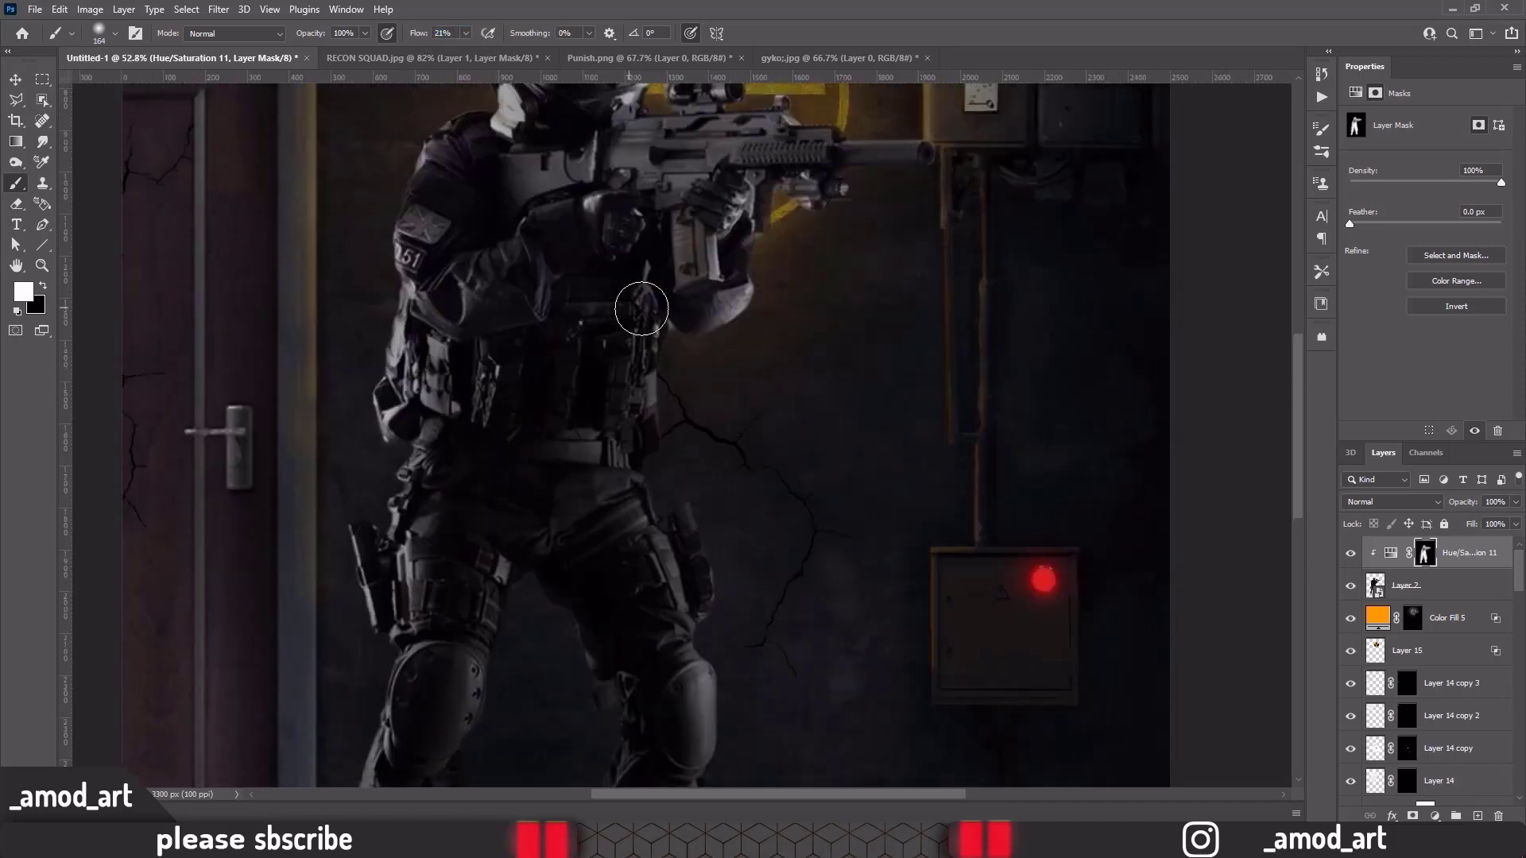
pyautogui.scroll(1, 562, 165)
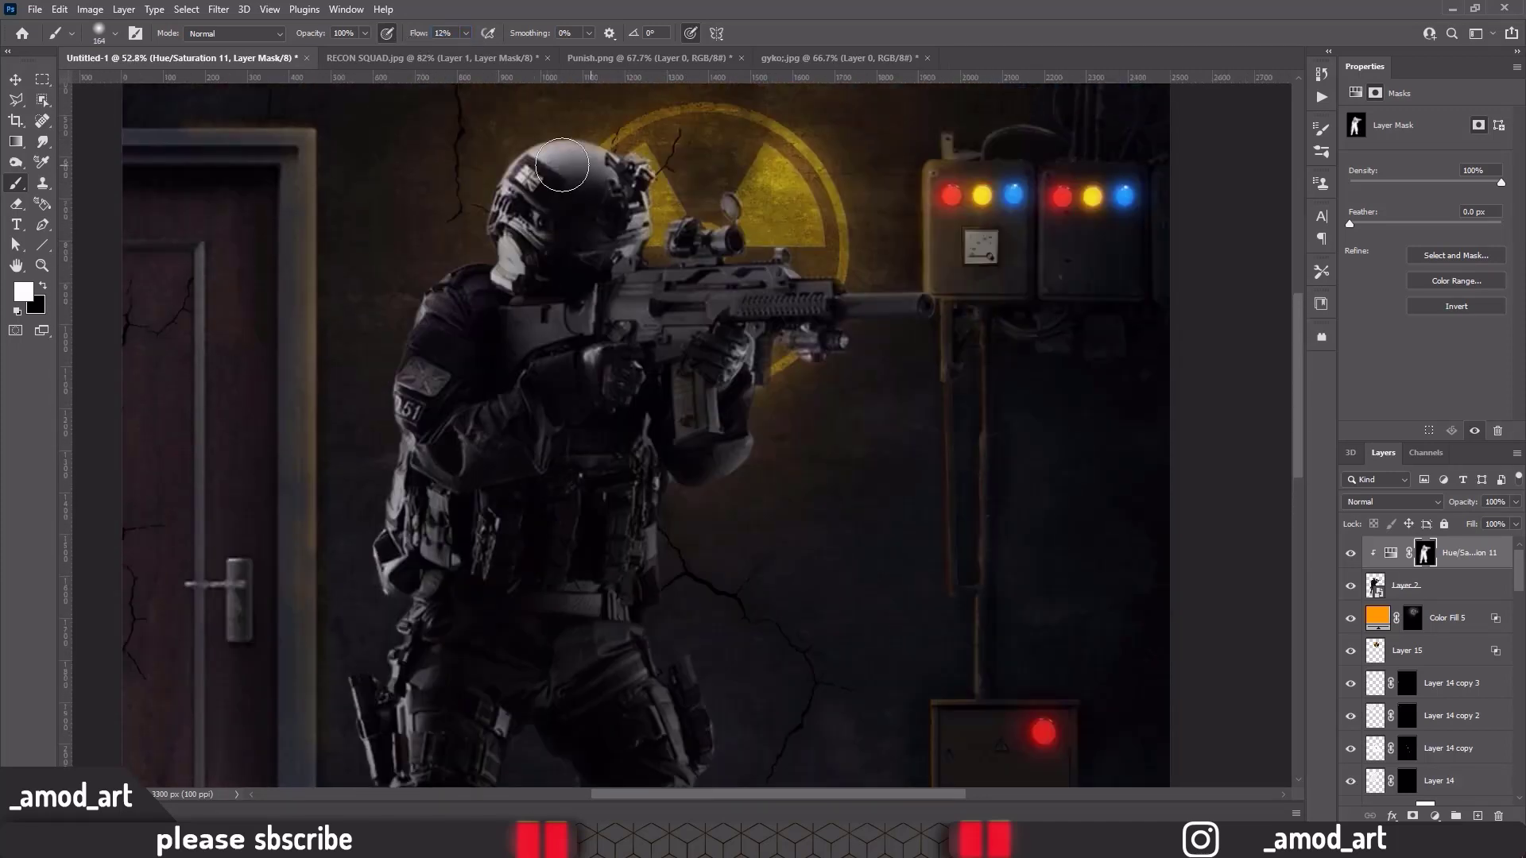
pyautogui.scroll(-4, 689, 362)
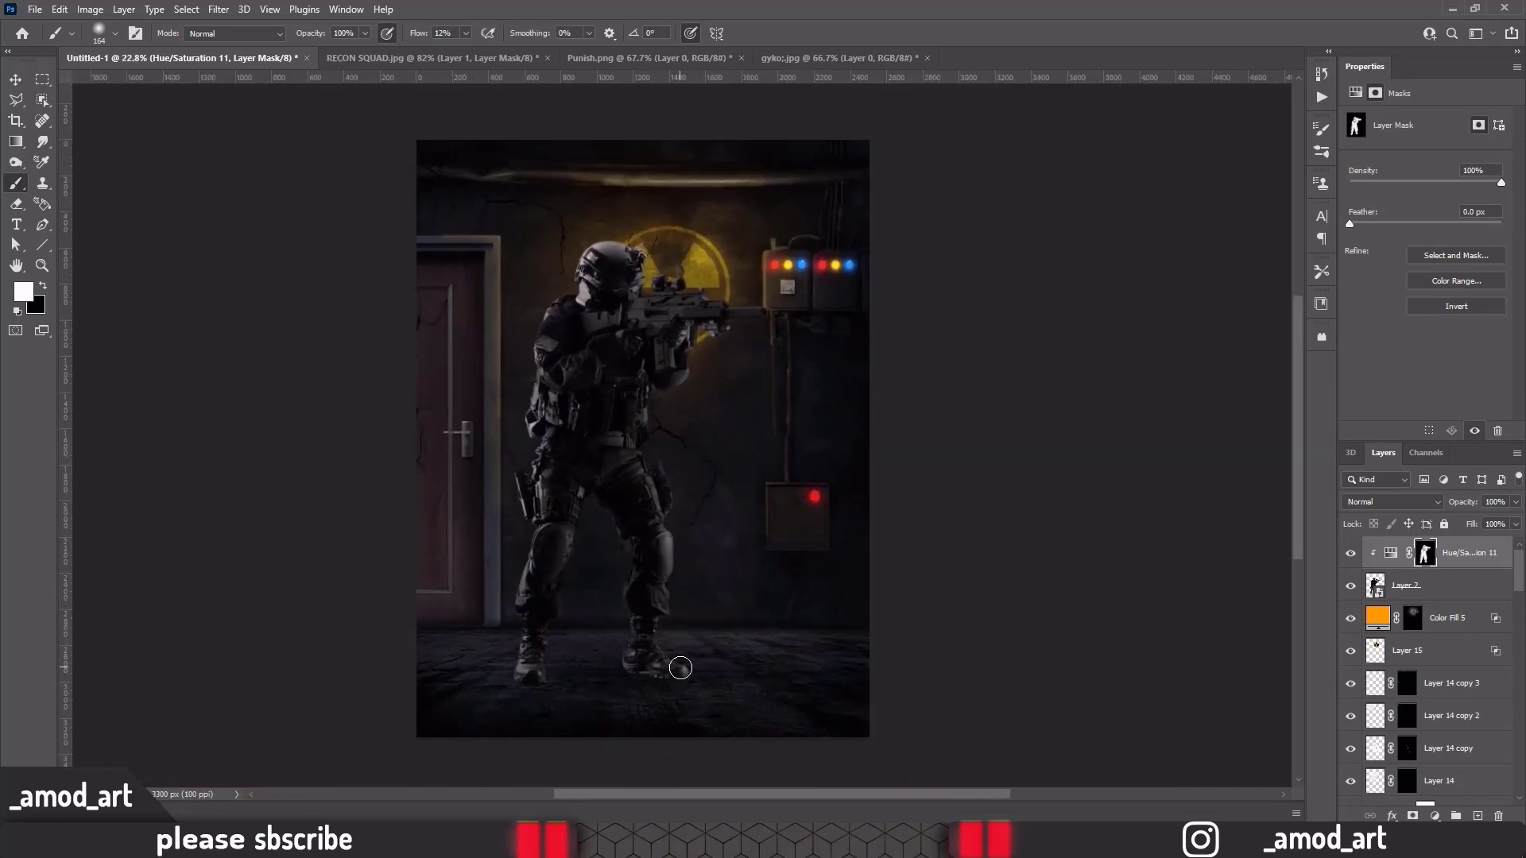
pyautogui.scroll(-5, 1431, 675)
# Set up a black, roughly 75 px brush with raised flow on the Exposure 2 mask
pyautogui.click(1462, 627)
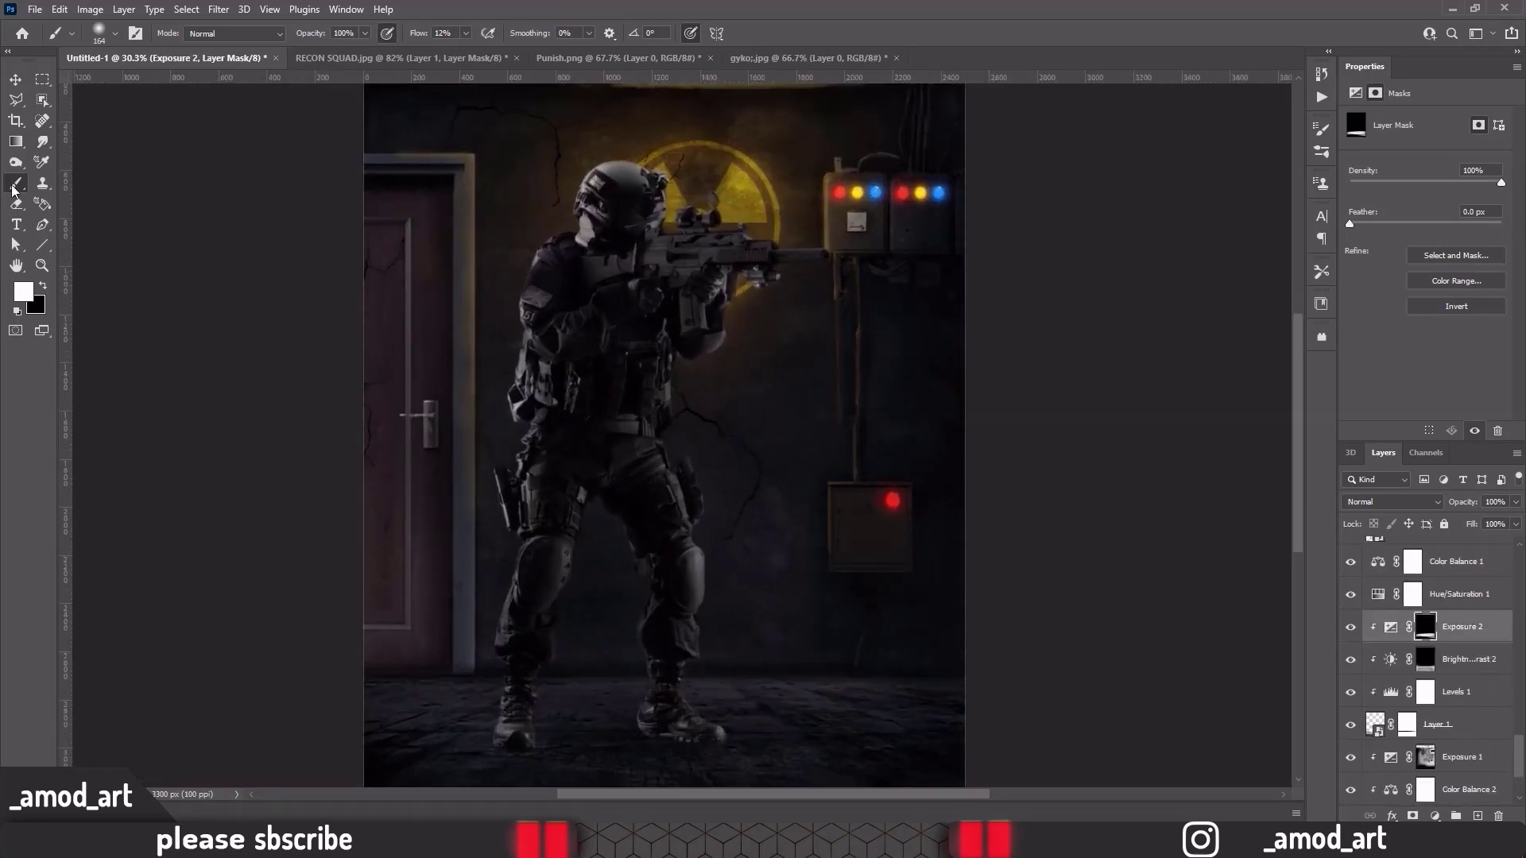
pyautogui.scroll(5, 648, 663)
pyautogui.moveTo(648, 604); pyautogui.dragTo(504, 240)
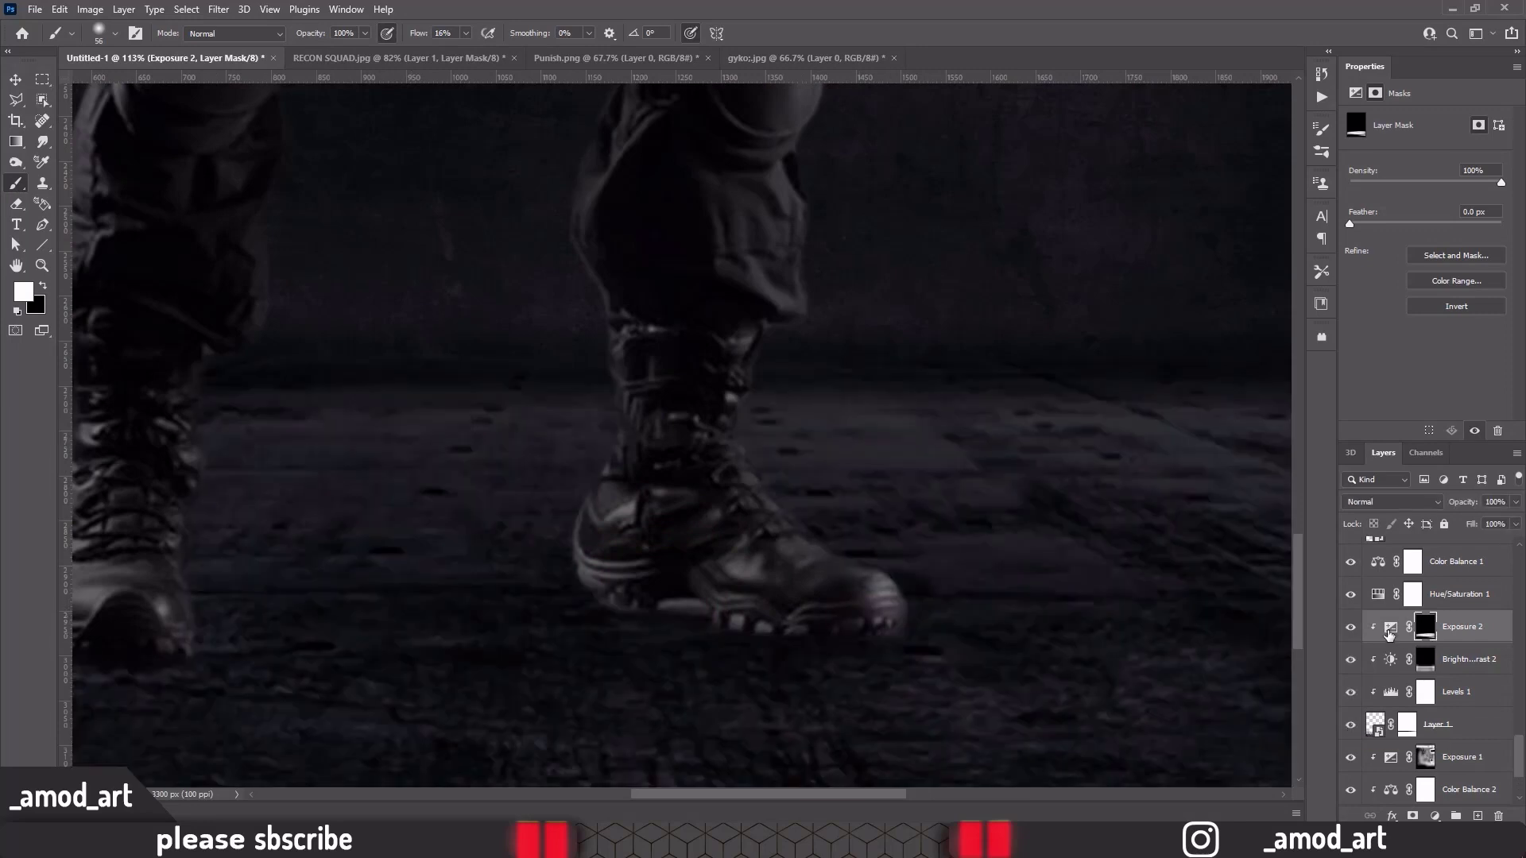
pyautogui.moveTo(419, 33); pyautogui.dragTo(448, 50)
pyautogui.hscroll(-5, 413, 639)
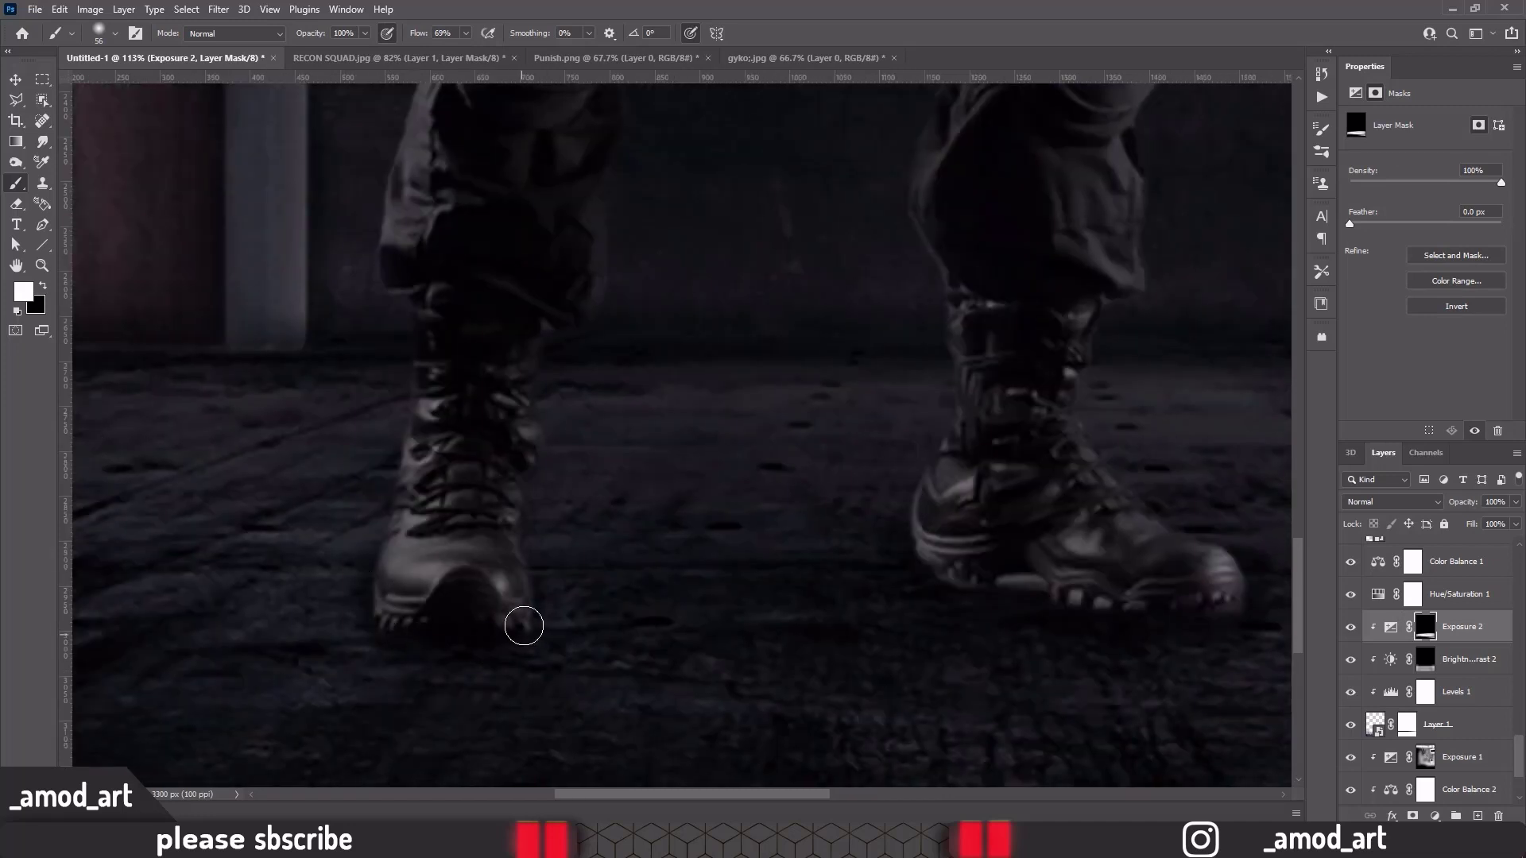
pyautogui.press(']')
pyautogui.press(']')
pyautogui.press(']')
pyautogui.hotkey('ctrl', '0')
pyautogui.press('x')
# Shade the floor around the soldier's boots on the Exposure 2 mask, adjusting brush size and flow
pyautogui.scroll(5, 523, 550)
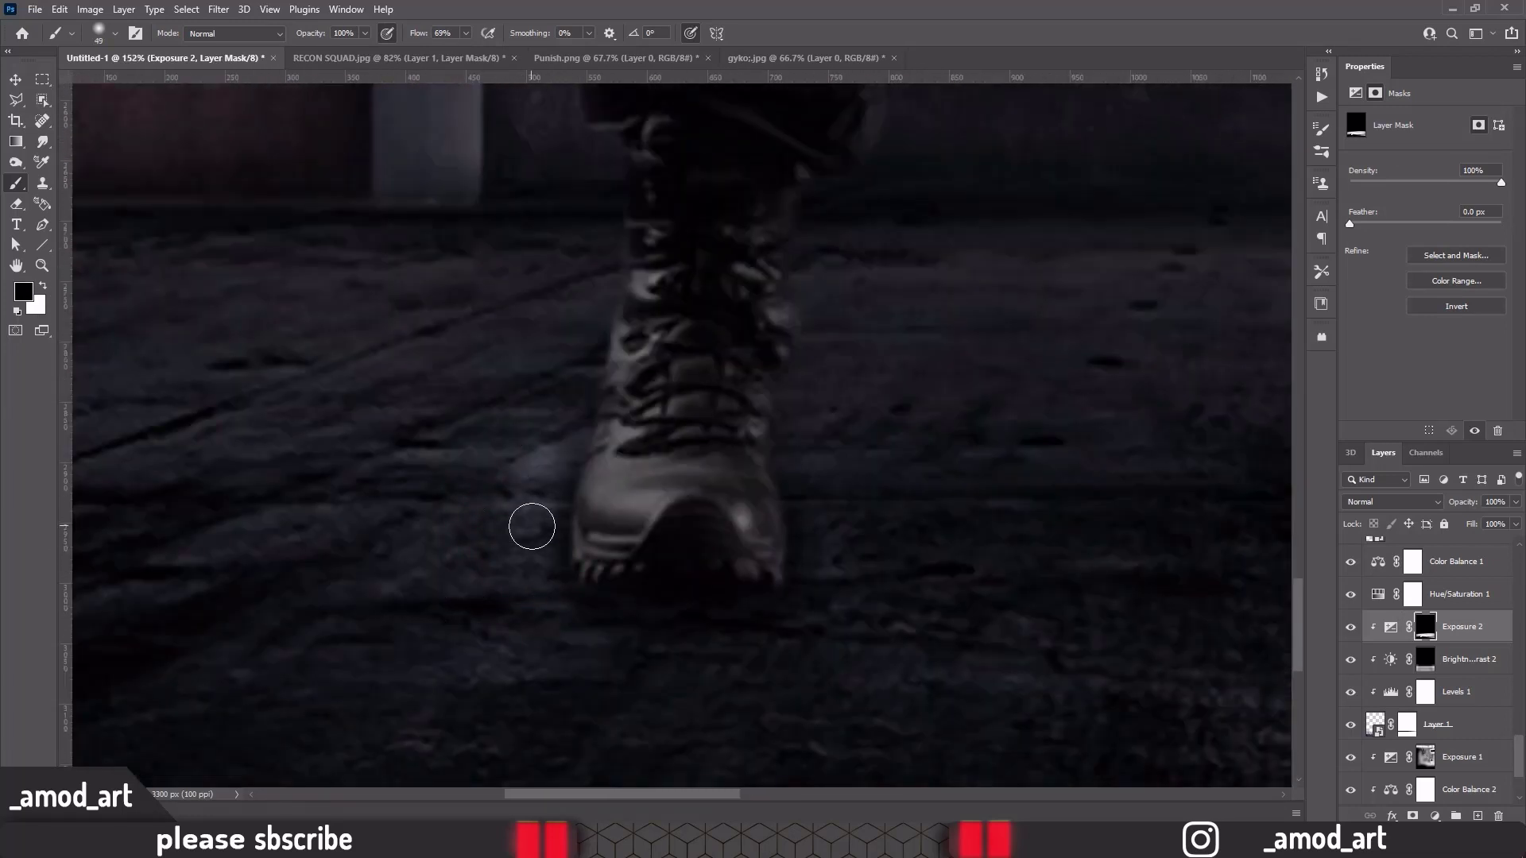
pyautogui.moveTo(532, 526); pyautogui.dragTo(99, 646)
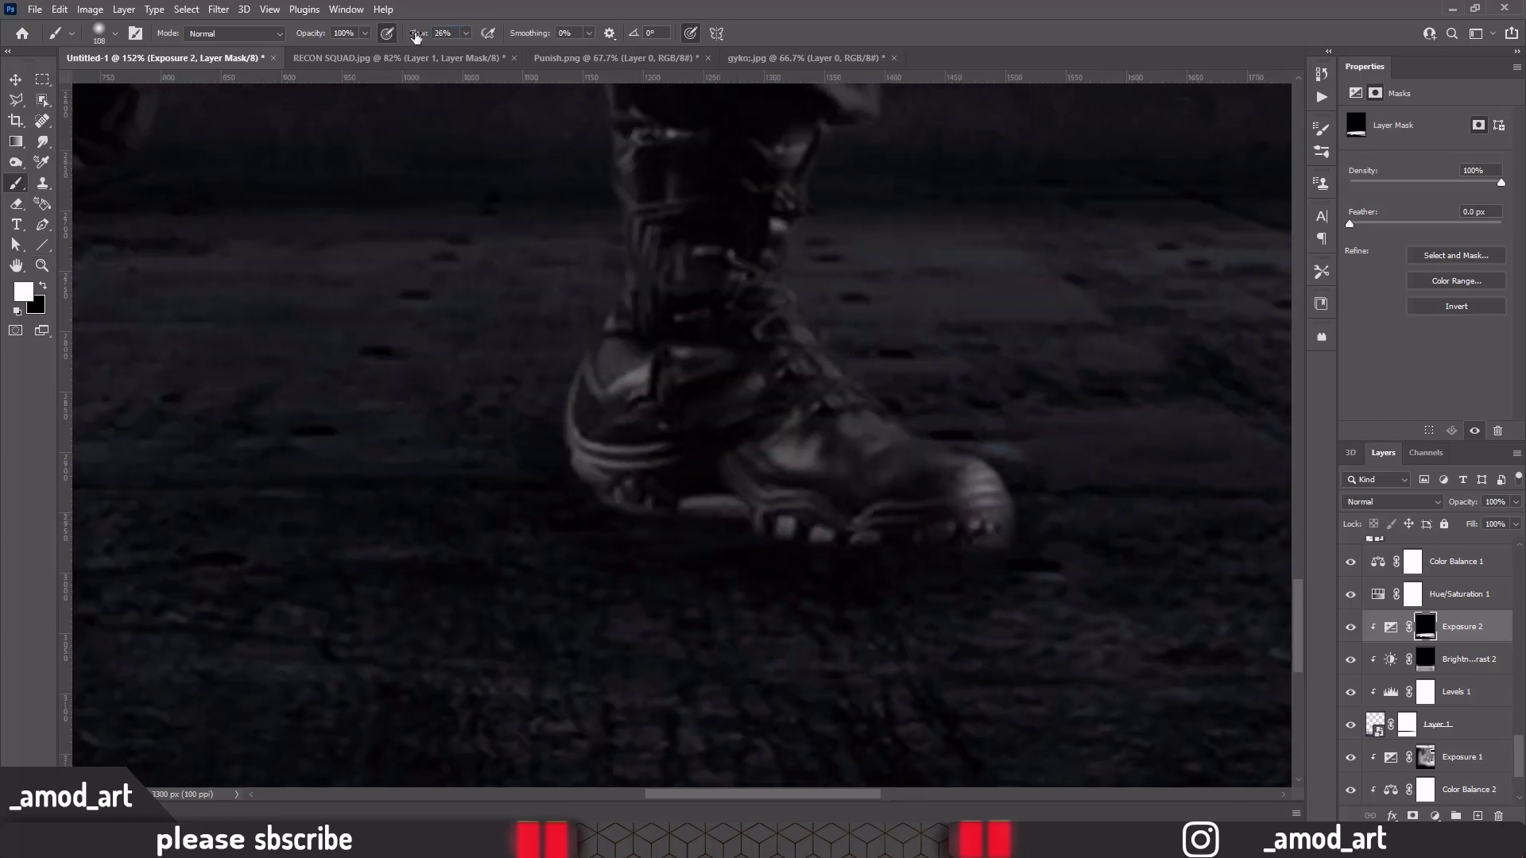
pyautogui.moveTo(415, 36); pyautogui.dragTo(429, 36)
pyautogui.scroll(-5, 501, 467)
pyautogui.moveTo(371, 546); pyautogui.dragTo(461, 478)
pyautogui.hotkey('shift', '1')
pyautogui.hotkey('shift', '3')
pyautogui.scroll(10, 1431, 676)
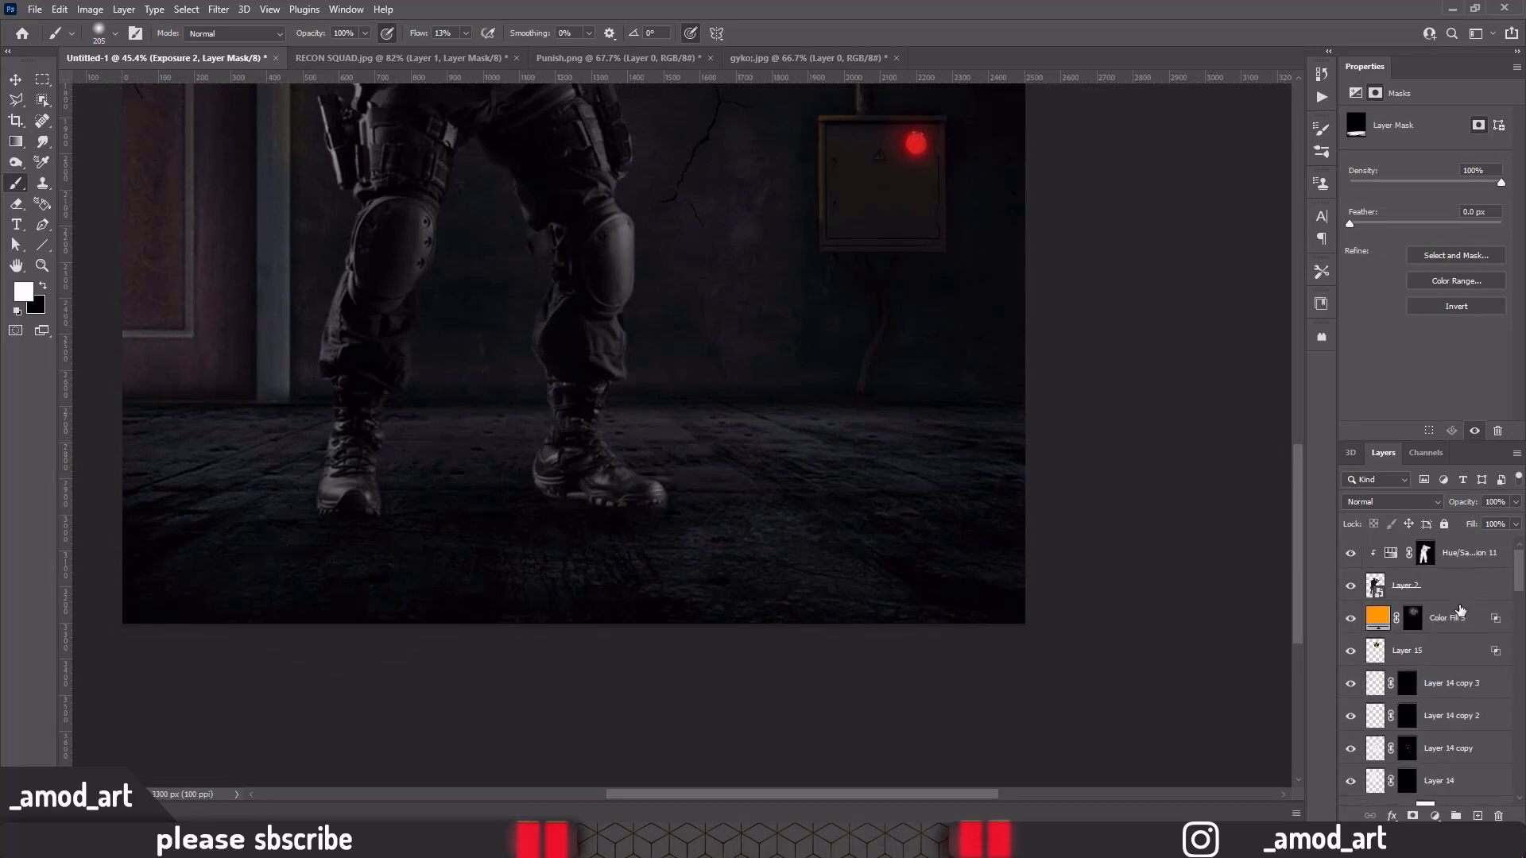
# Add Exposure 5 clipped to the soldier at -2.97, with its mask inverted to black
pyautogui.click(1462, 553)
pyautogui.click(1435, 817)
pyautogui.moveTo(1426, 158); pyautogui.dragTo(1392, 158)
pyautogui.click(1425, 552)
pyautogui.hotkey('ctrl', 'i')
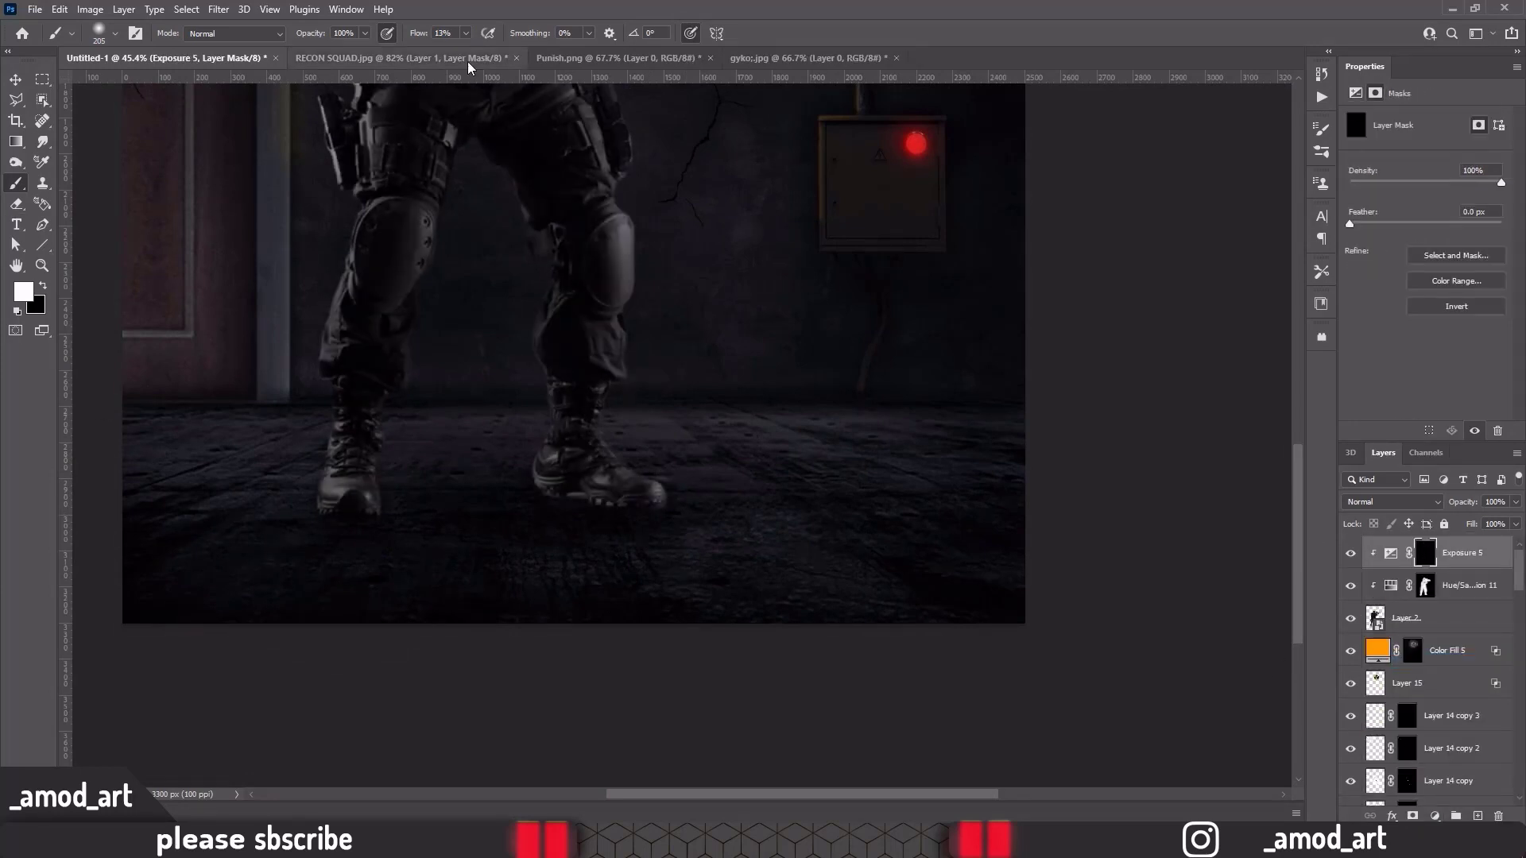
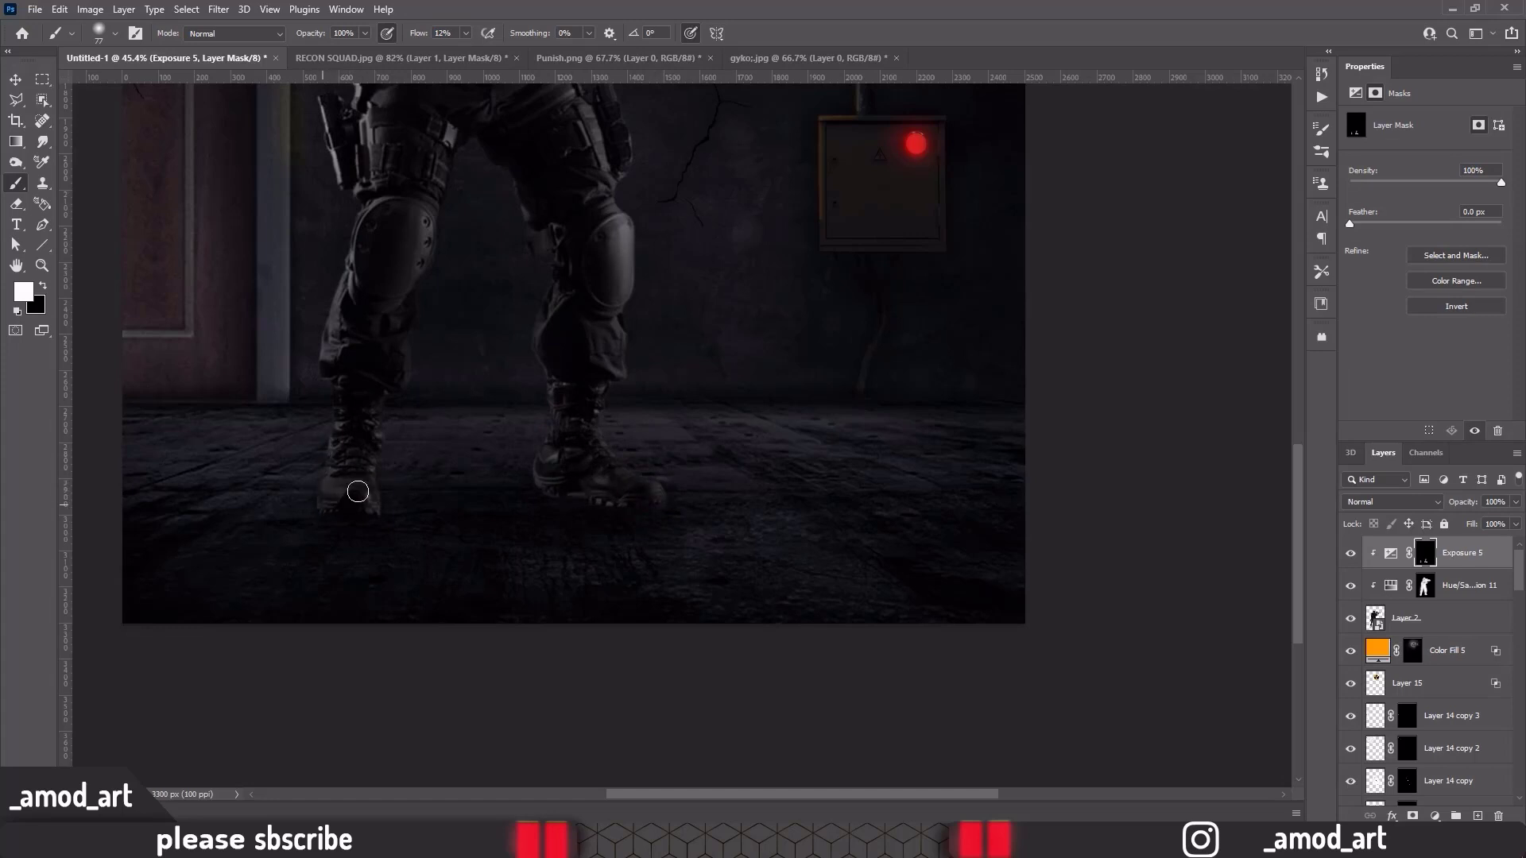
# Duplicate the soldier layer and give the copy a black Color Overlay
pyautogui.scroll(-5, 358, 492)
pyautogui.scroll(2, 579, 495)
pyautogui.click(1461, 624)
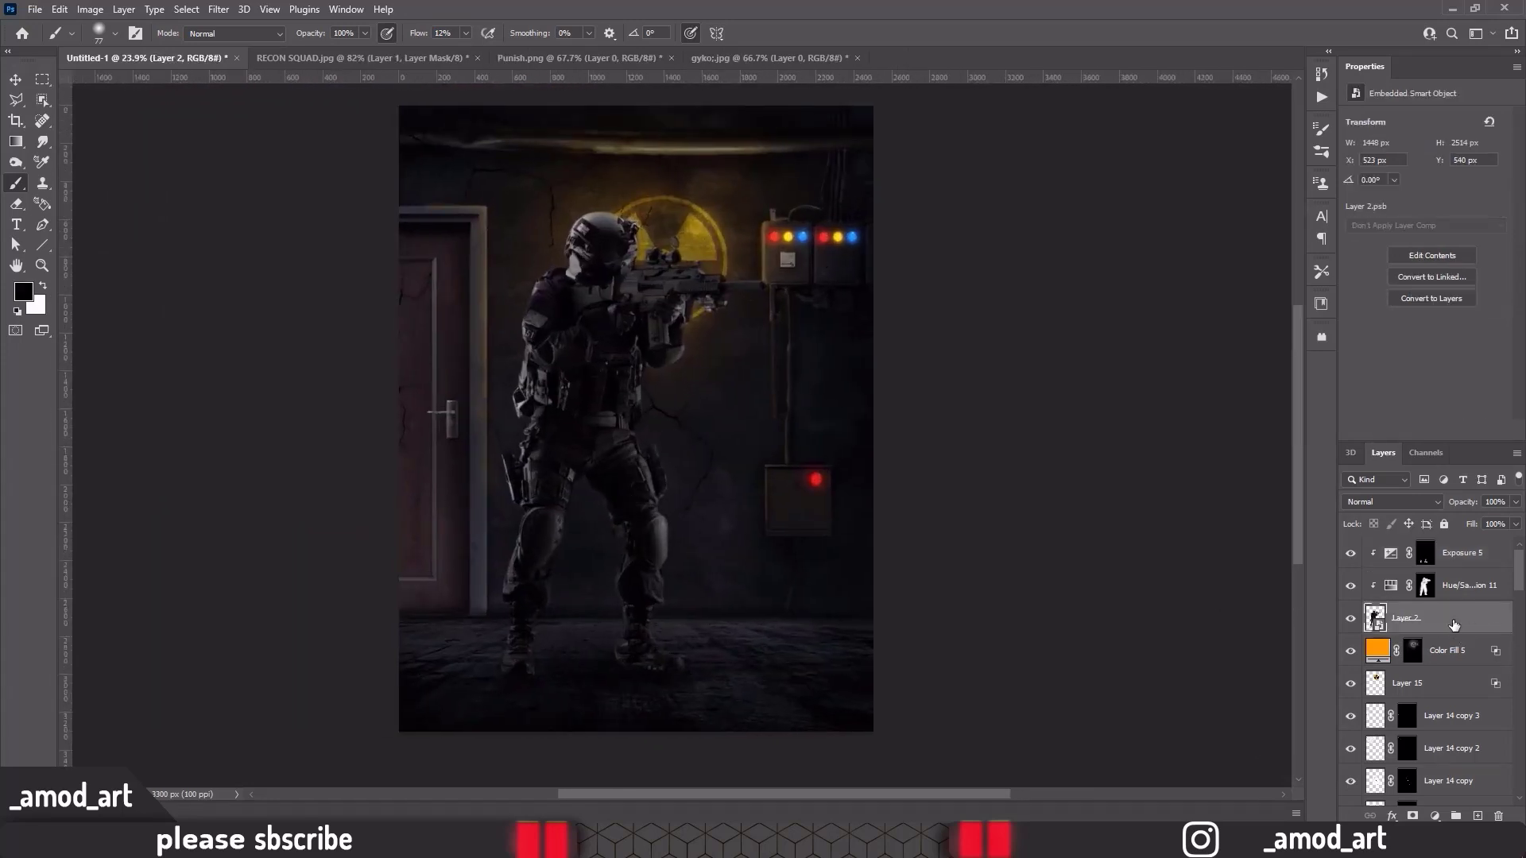
pyautogui.moveTo(1454, 625); pyautogui.dragTo(1454, 552)
pyautogui.doubleClick(1463, 552)
pyautogui.click(838, 294)
pyautogui.click(1173, 138)
pyautogui.write('000000')
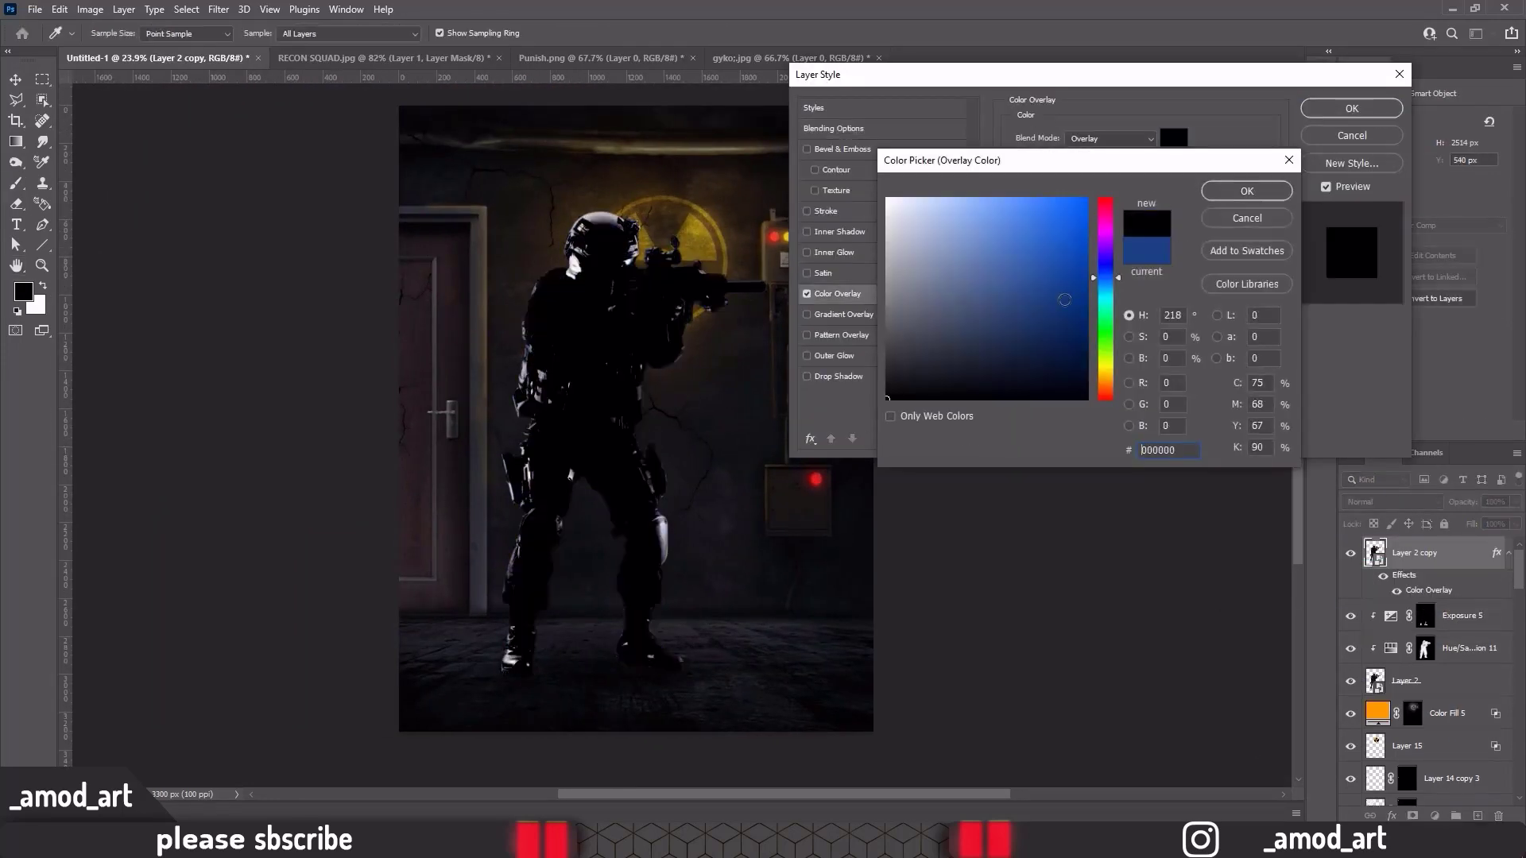
pyautogui.press('Return')
pyautogui.press('Return')
# Free Transform the black copy so it lies flat on the floor from the boots
pyautogui.hotkey('ctrl', 't')
pyautogui.moveTo(634, 198); pyautogui.dragTo(845, 668)
pyautogui.scroll(3, 603, 624)
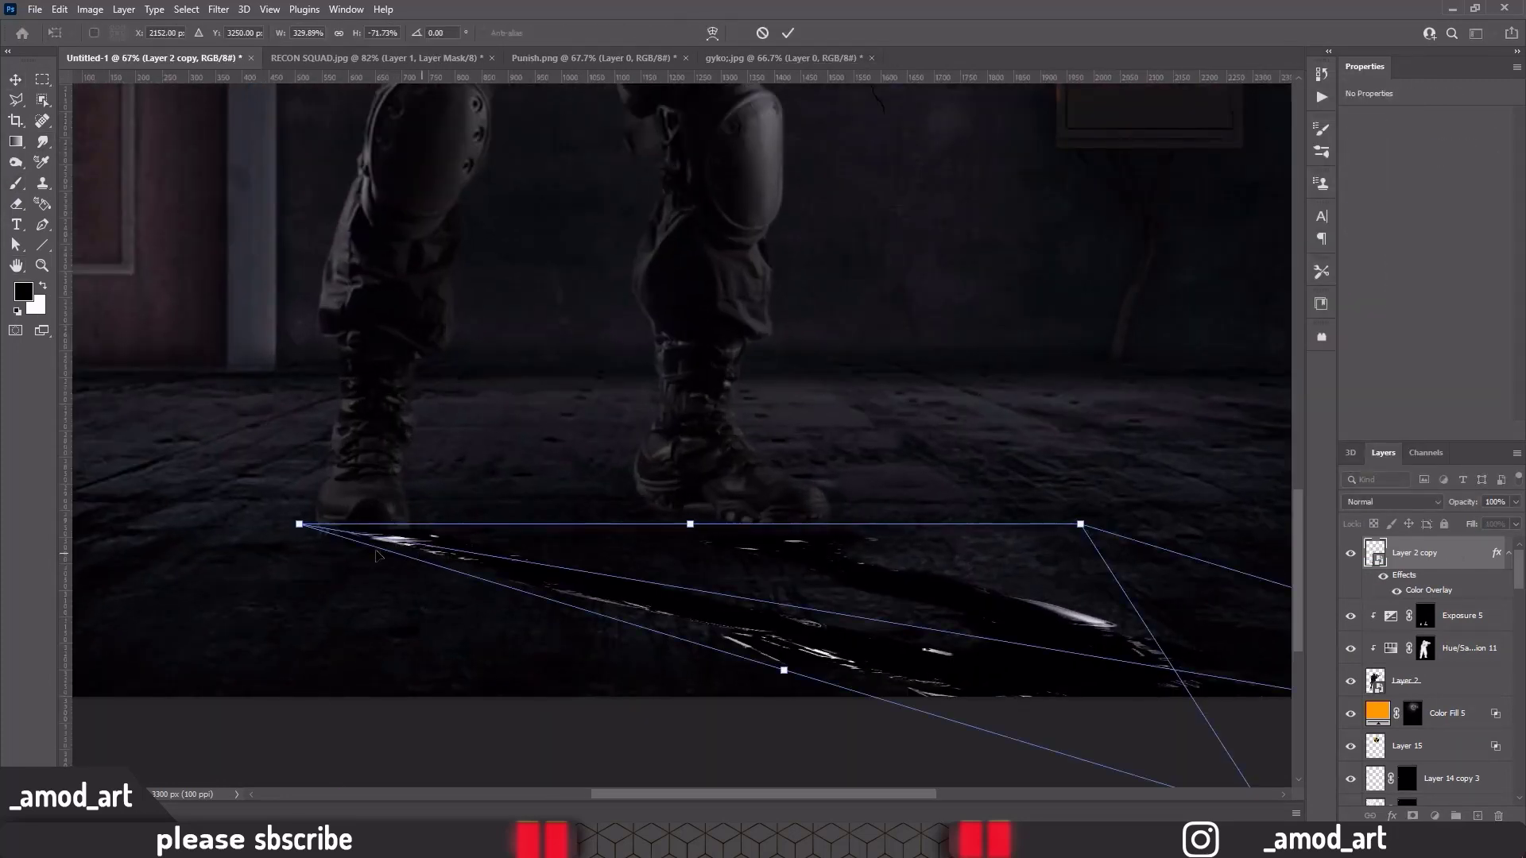
pyautogui.moveTo(299, 523); pyautogui.dragTo(310, 539)
pyautogui.moveTo(1081, 524)
pyautogui.mouseDown()
pyautogui.moveTo(1097, 500)
pyautogui.moveTo(1070, 501)
pyautogui.mouseUp()
pyautogui.moveTo(310, 539); pyautogui.dragTo(294, 545)
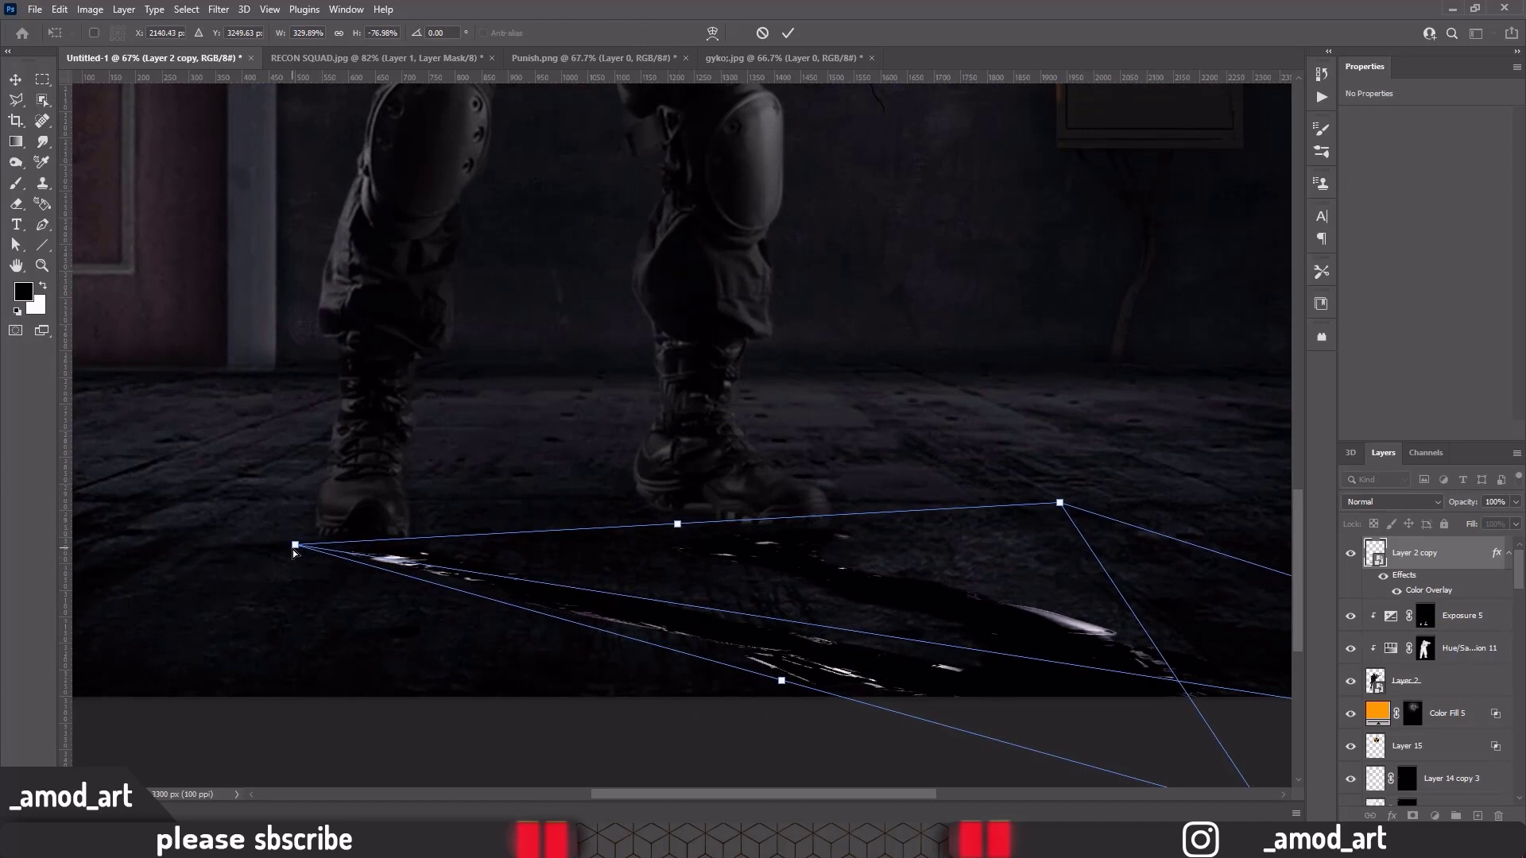
pyautogui.press('Return')
# Clip a Levels adjustment to the shadow and warp its top edge to meet the boots
pyautogui.scroll(-1, 846, 511)
pyautogui.click(1437, 817)
pyautogui.click(1463, 509)
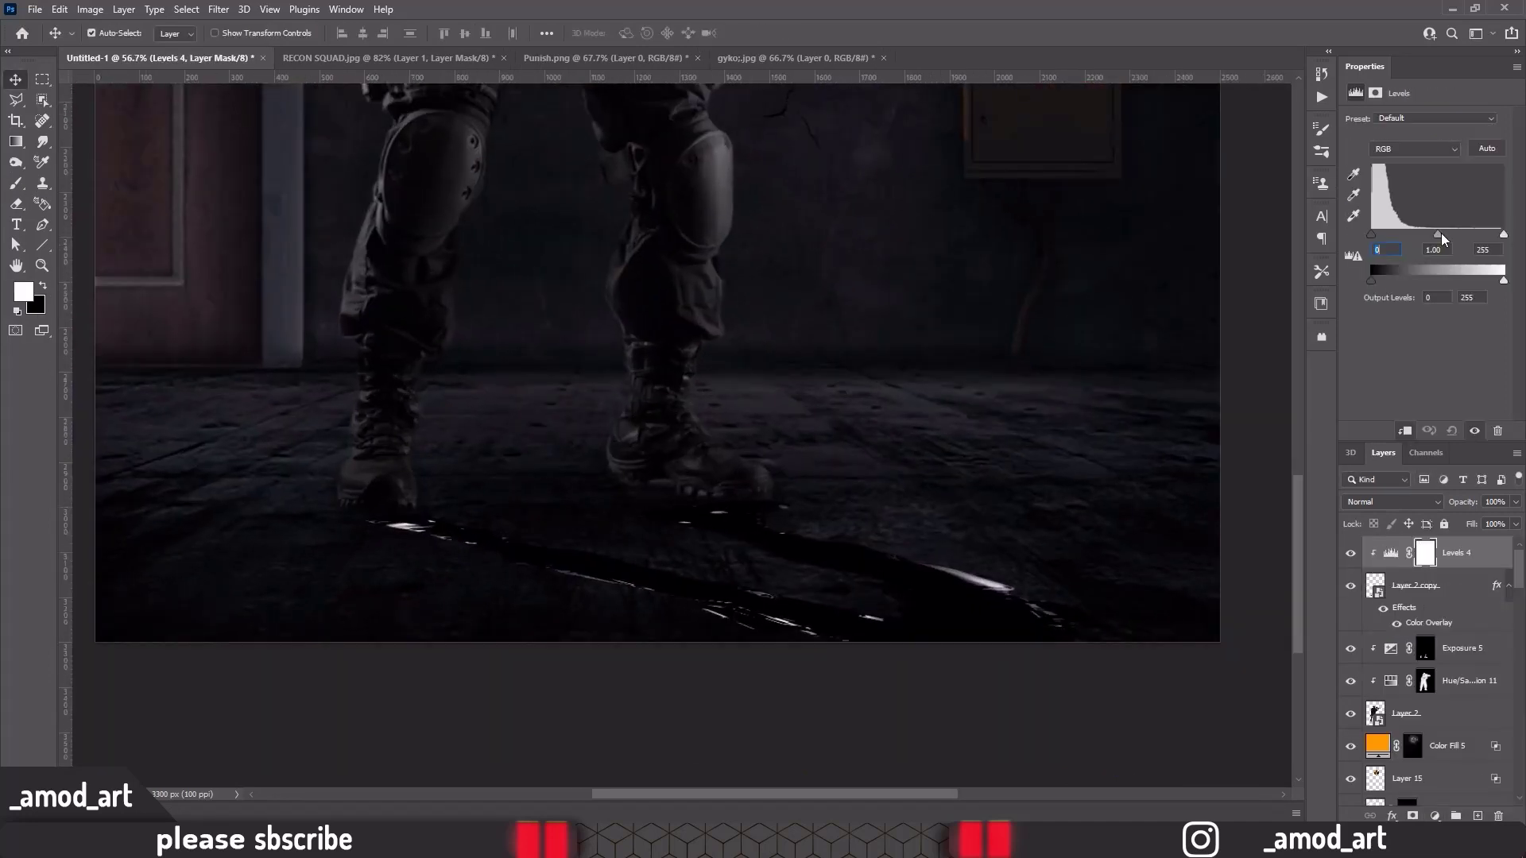
pyautogui.click(1415, 585)
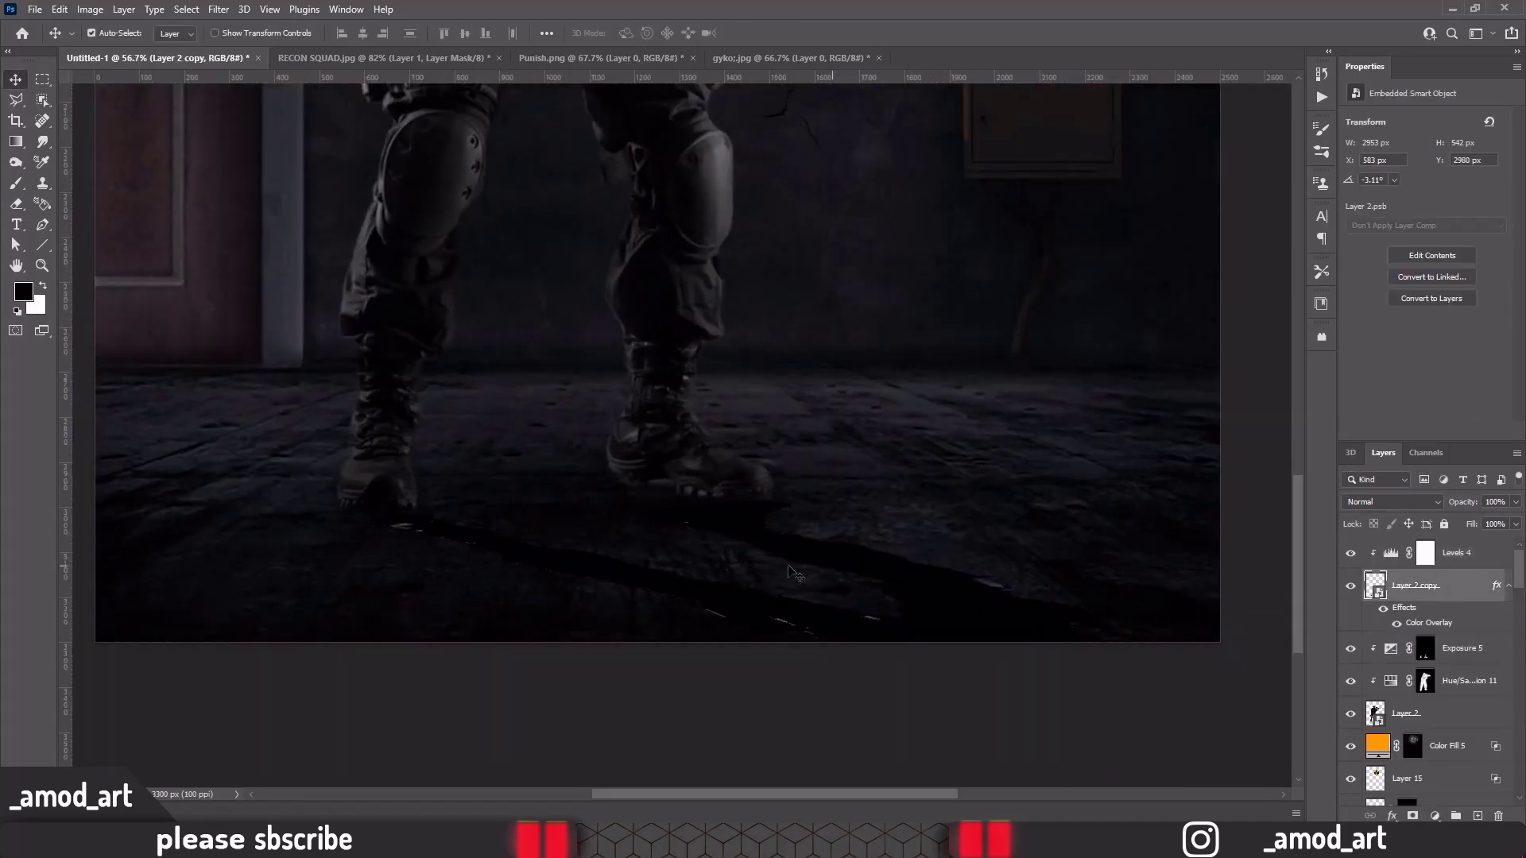
pyautogui.hotkey('ctrl', 't')
pyautogui.rightClick(795, 382)
pyautogui.click(817, 381)
pyautogui.moveTo(517, 503); pyautogui.dragTo(519, 493)
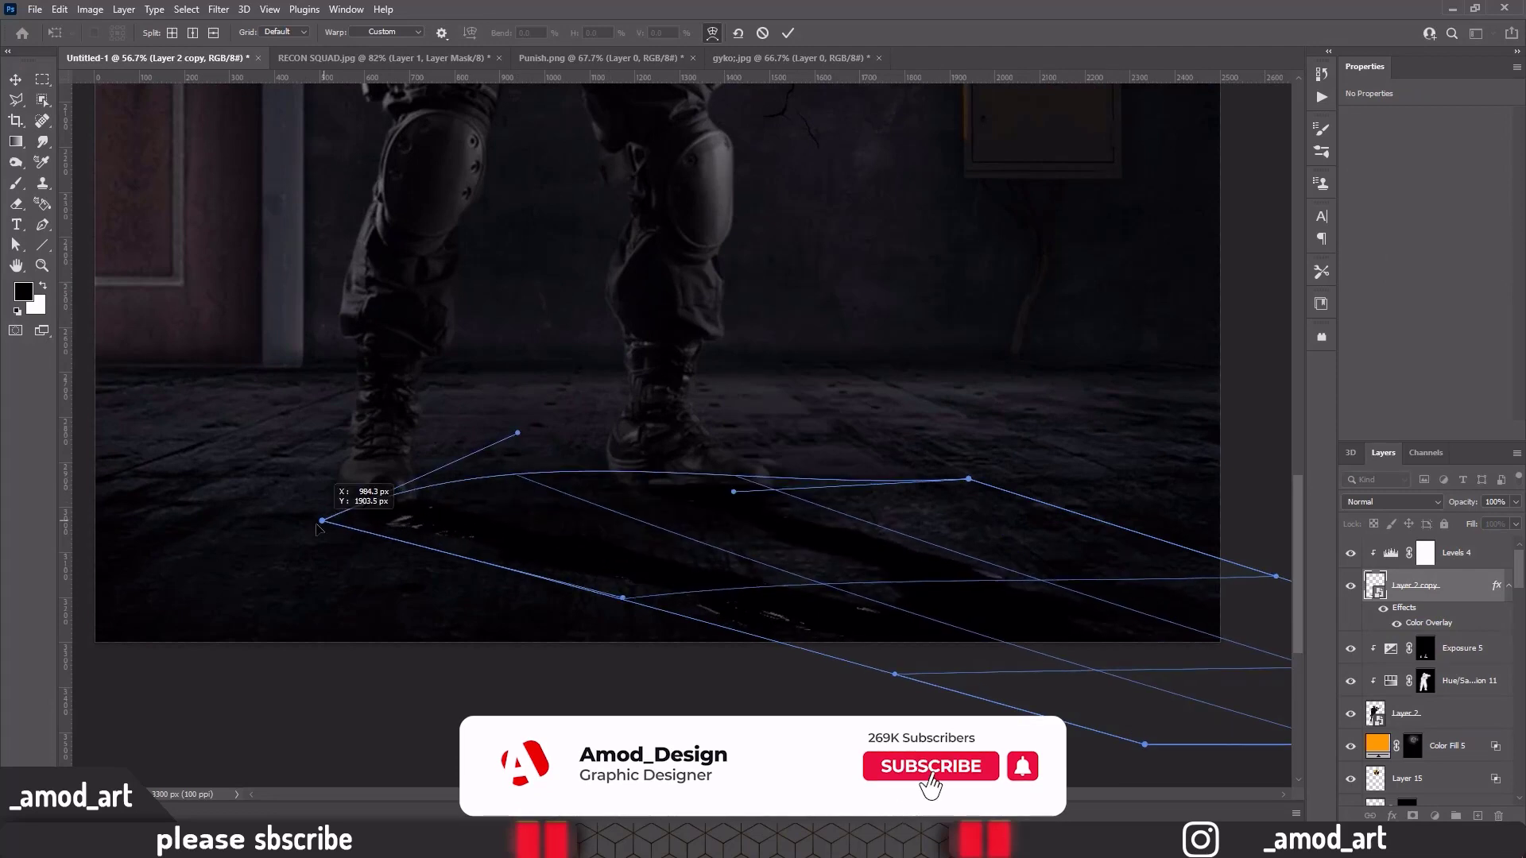
pyautogui.press('Return')
# Apply a 9.4 px Gaussian Blur to the shadow and lower its opacity
pyautogui.click(219, 8)
pyautogui.click(445, 285)
pyautogui.moveTo(971, 374); pyautogui.dragTo(956, 375)
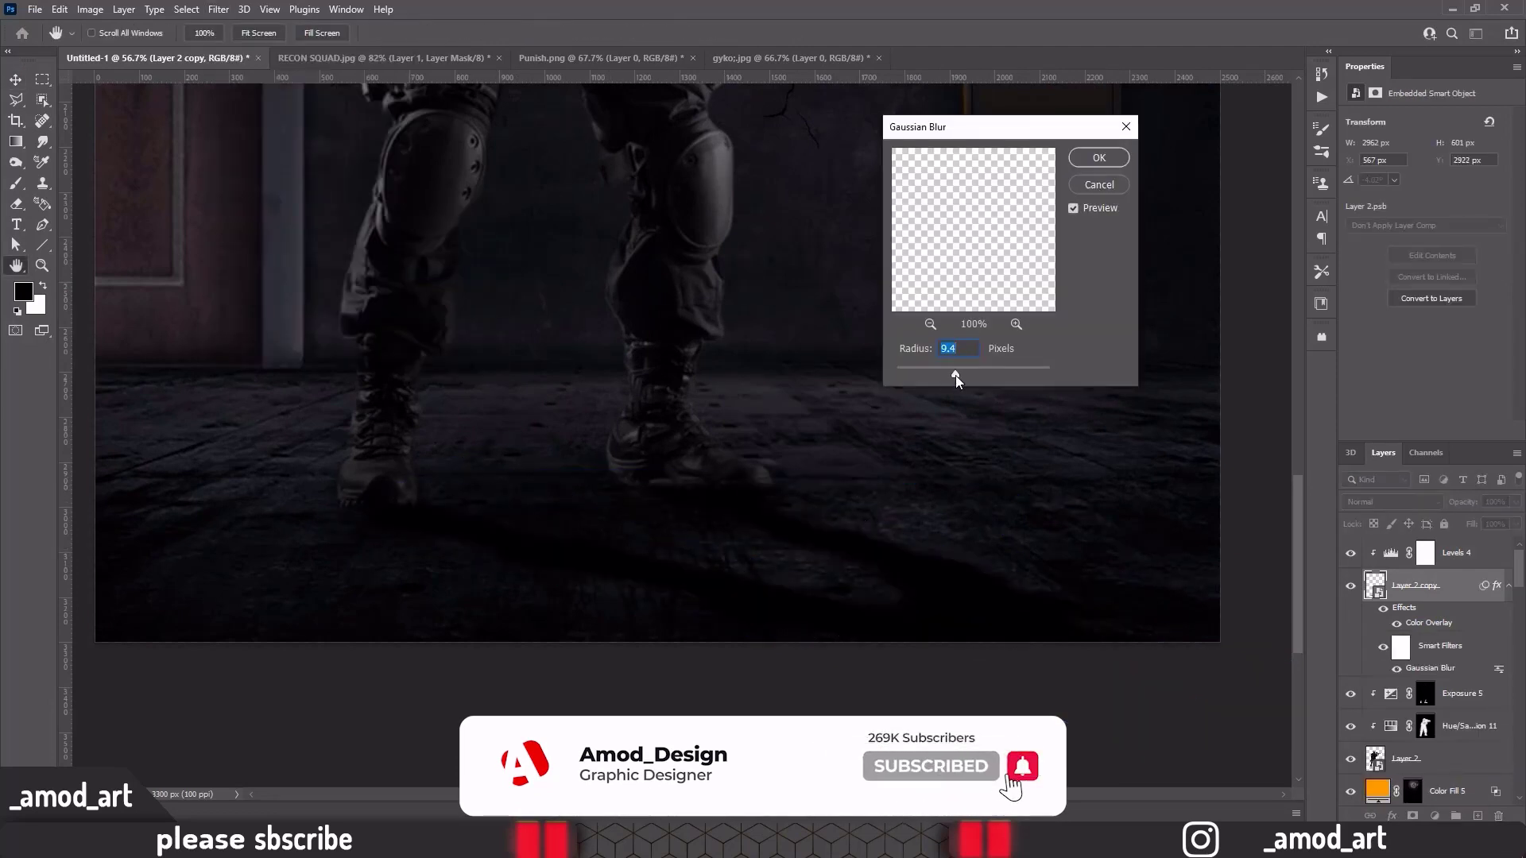
pyautogui.press('Return')
pyautogui.scroll(-5, 641, 381)
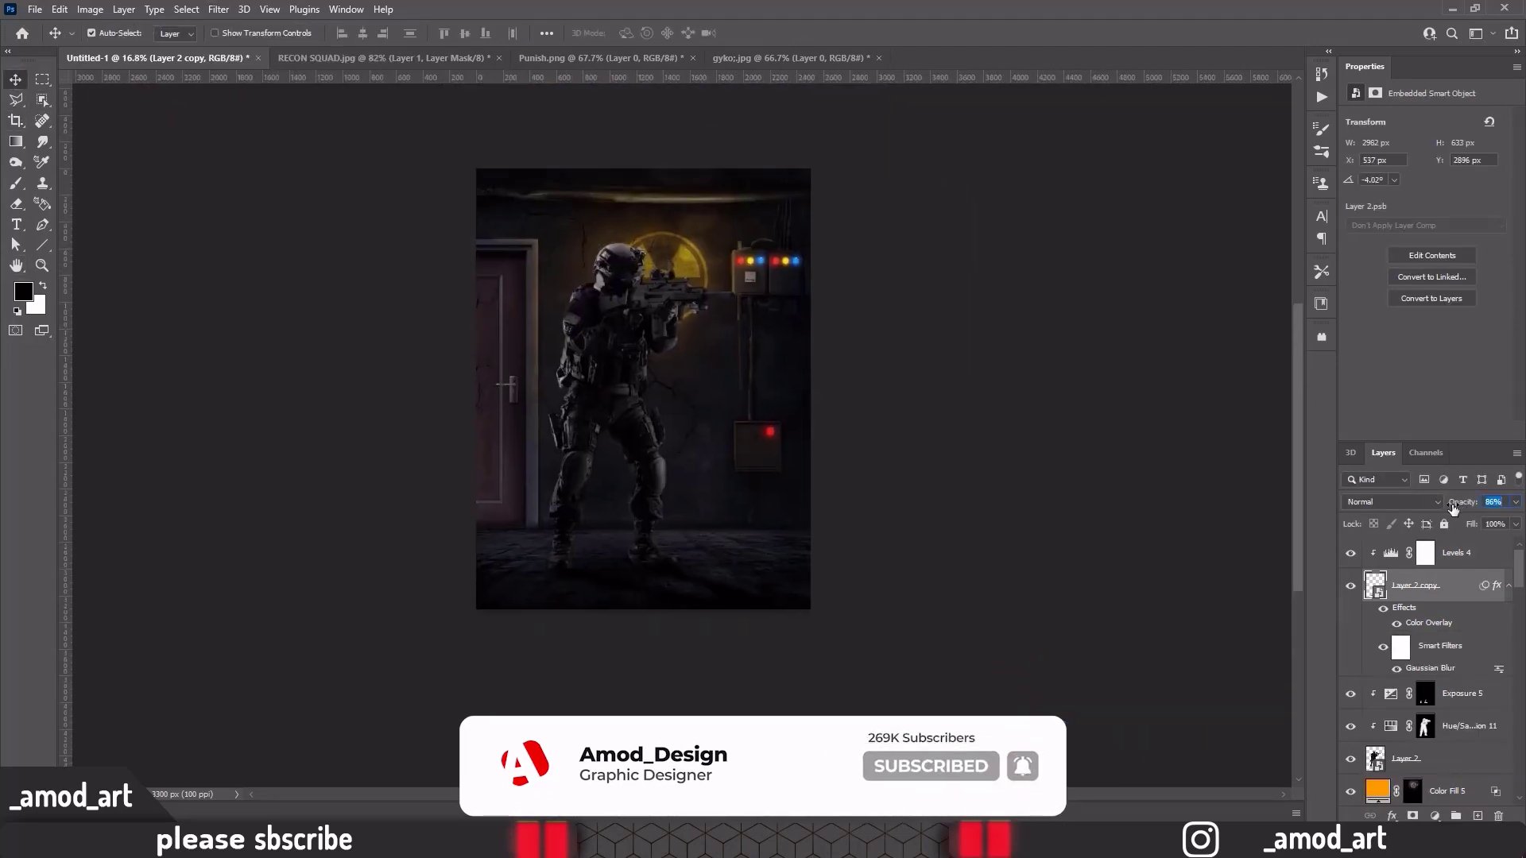
pyautogui.moveTo(1454, 508); pyautogui.dragTo(1466, 508)
pyautogui.scroll(2, 614, 370)
# Add a clipped orange Colorize Hue/Saturation with an inverted mask, and set up a low-flow brush
pyautogui.click(1459, 559)
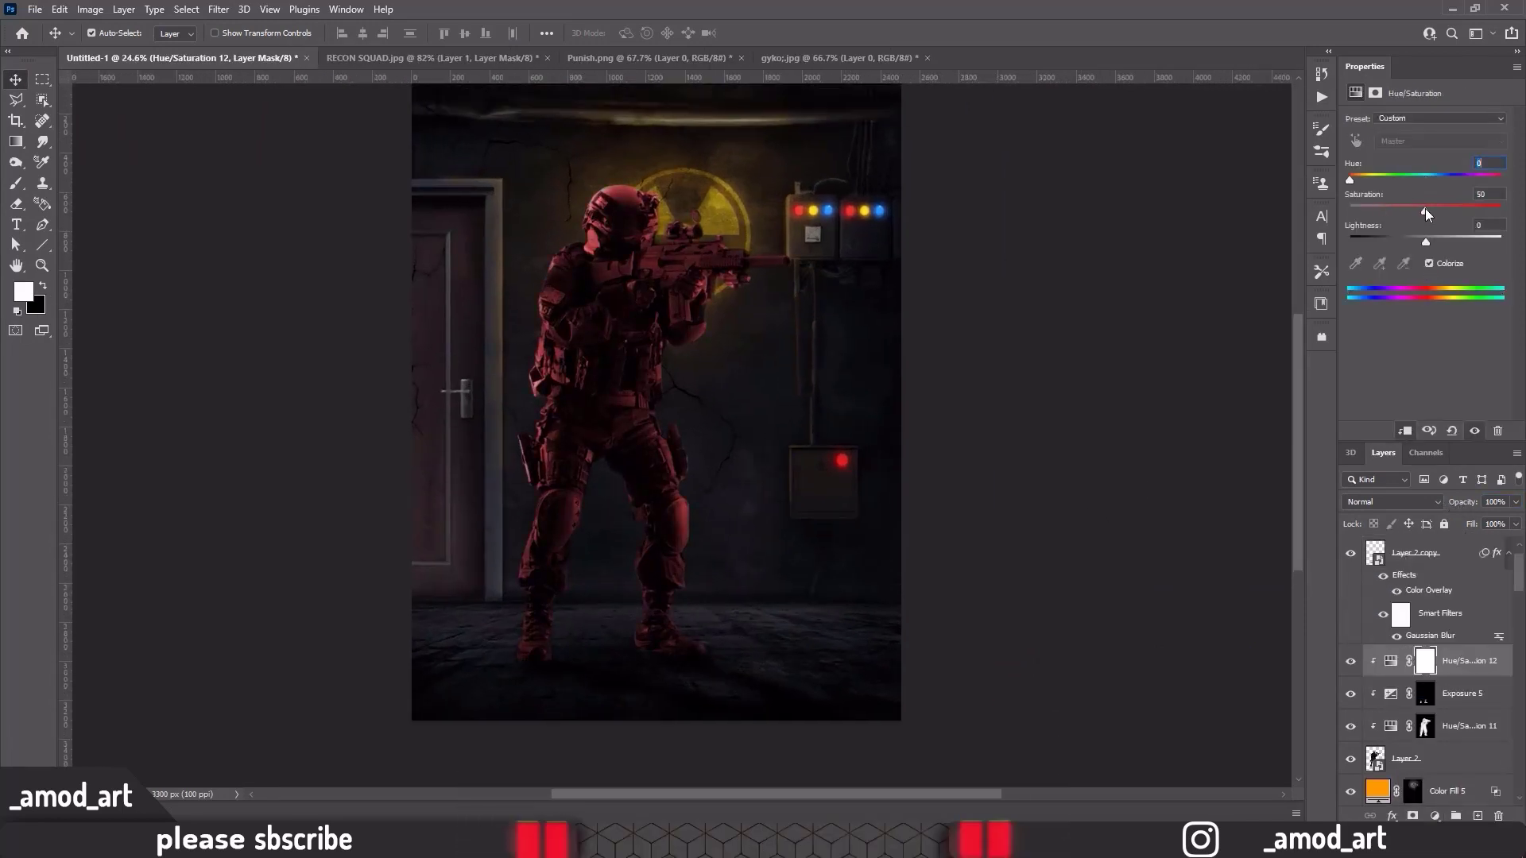
pyautogui.moveTo(1349, 180); pyautogui.dragTo(1368, 180)
pyautogui.hotkey('ctrl', 'i')
pyautogui.click(1425, 661)
pyautogui.press('b')
pyautogui.click(437, 34)
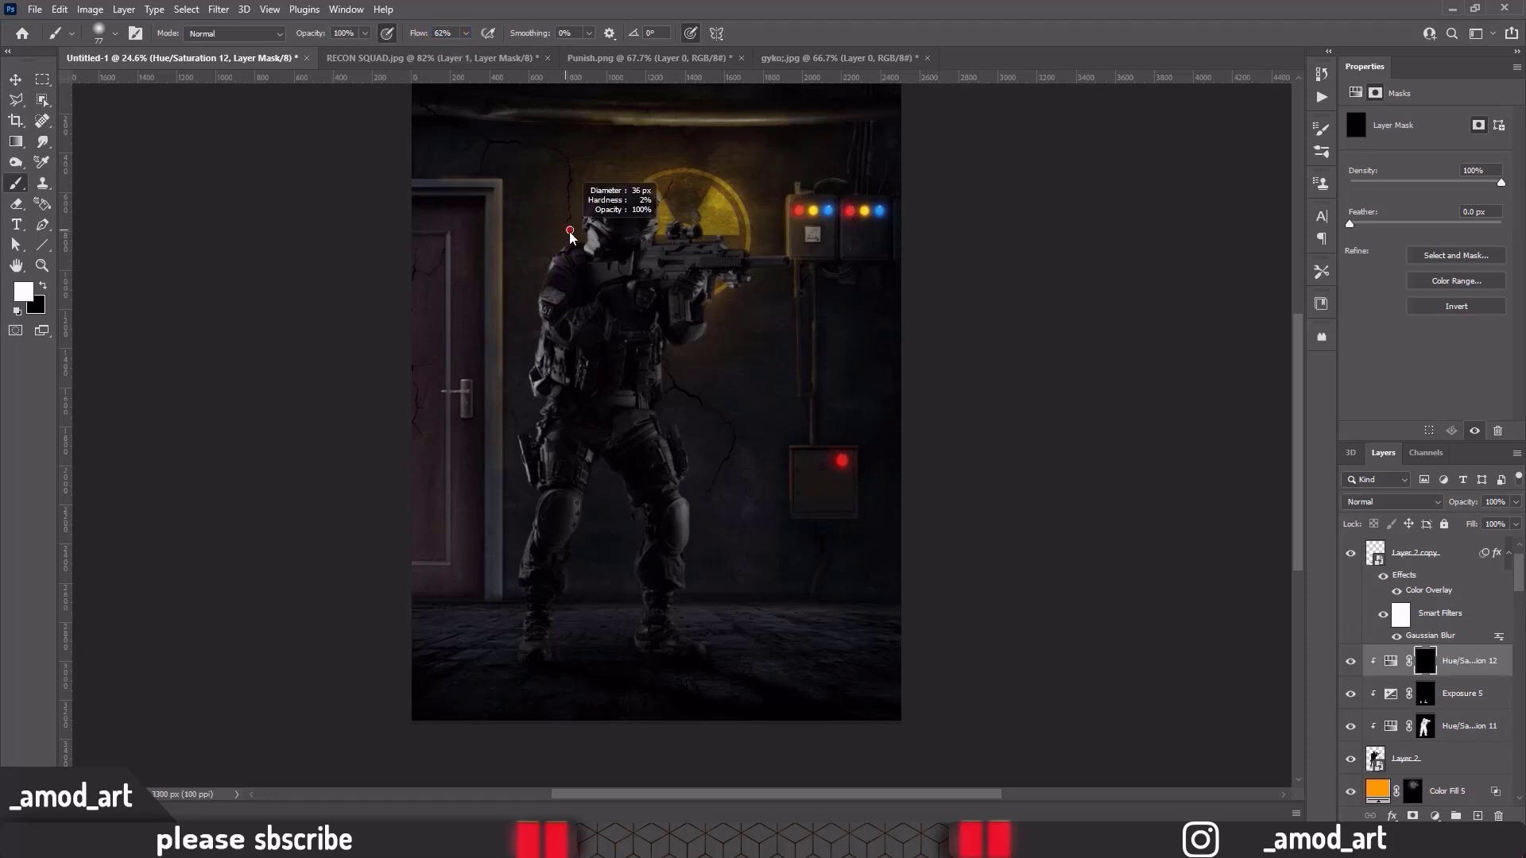
# Brush edge light onto the rifle and control box, and spread the yellow glow around the radiation sign
pyautogui.scroll(5, 570, 232)
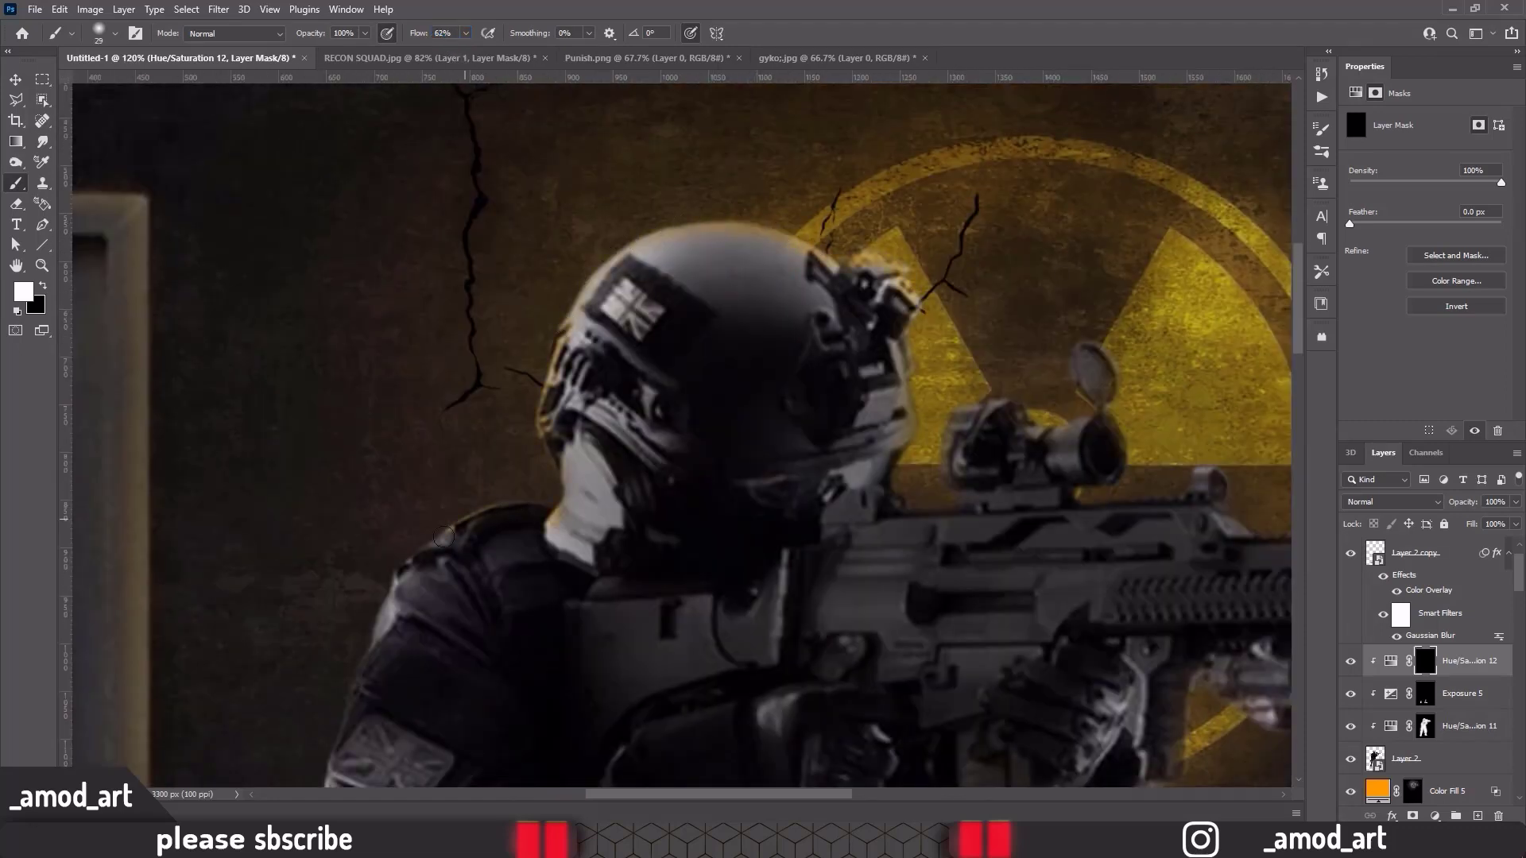
pyautogui.moveTo(443, 538); pyautogui.dragTo(328, 473)
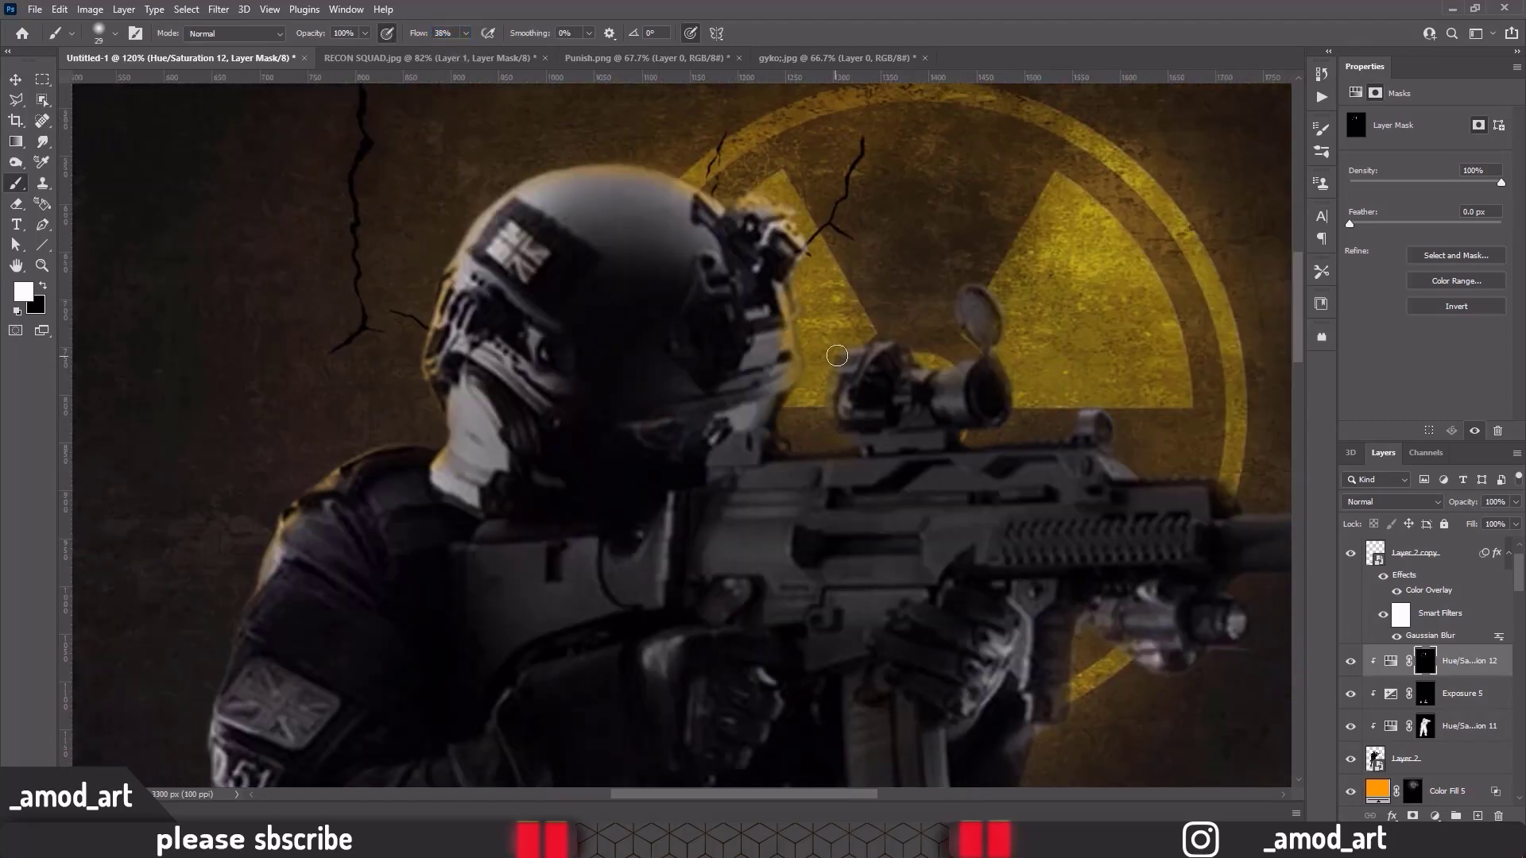
pyautogui.moveTo(1000, 445); pyautogui.dragTo(617, 454)
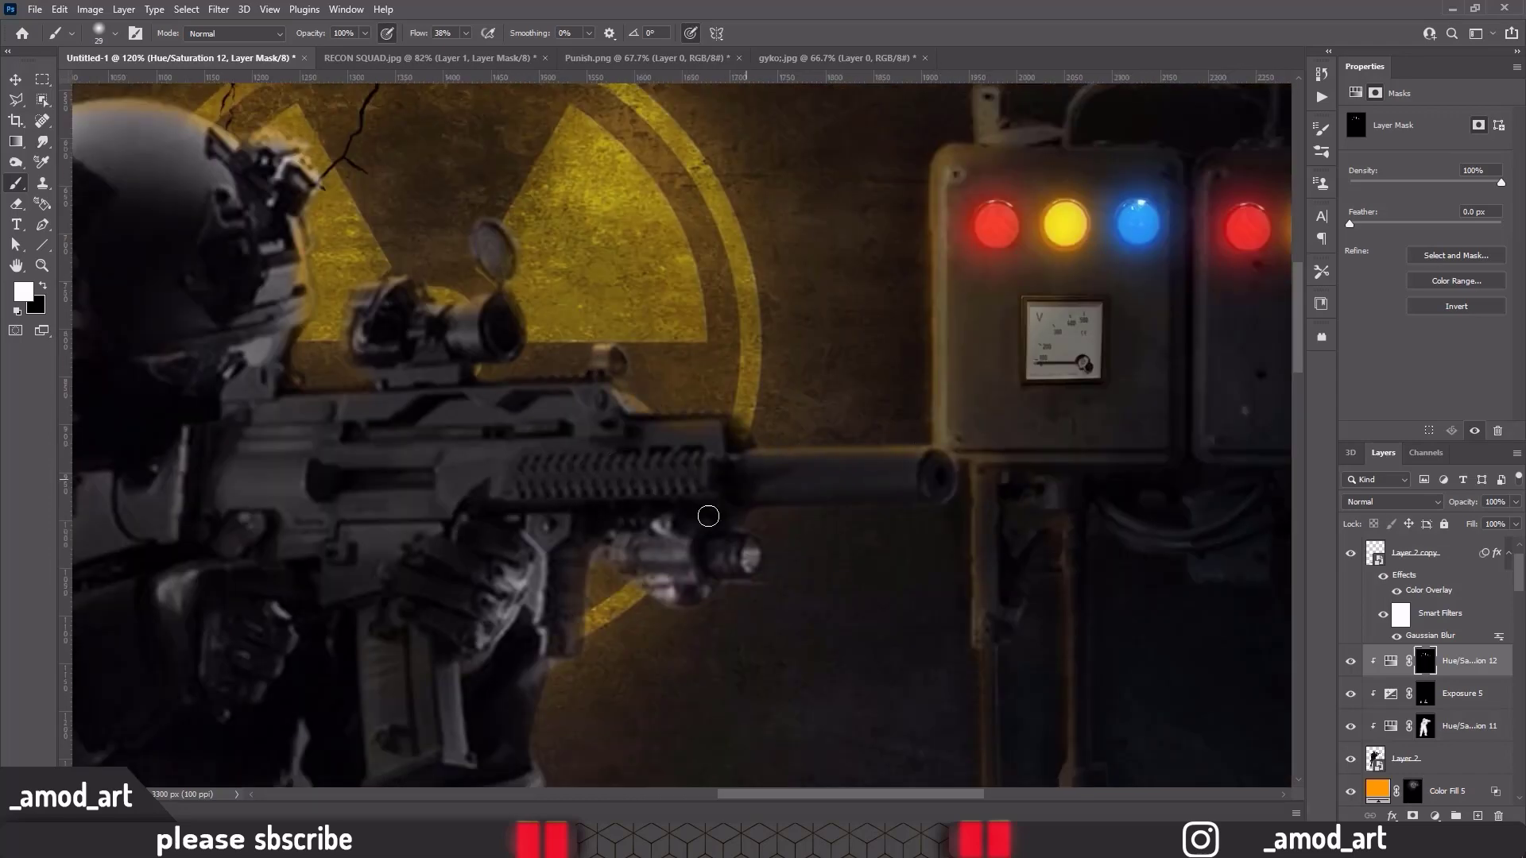
pyautogui.moveTo(708, 517); pyautogui.dragTo(694, 450)
pyautogui.hscroll(-8, 583, 673)
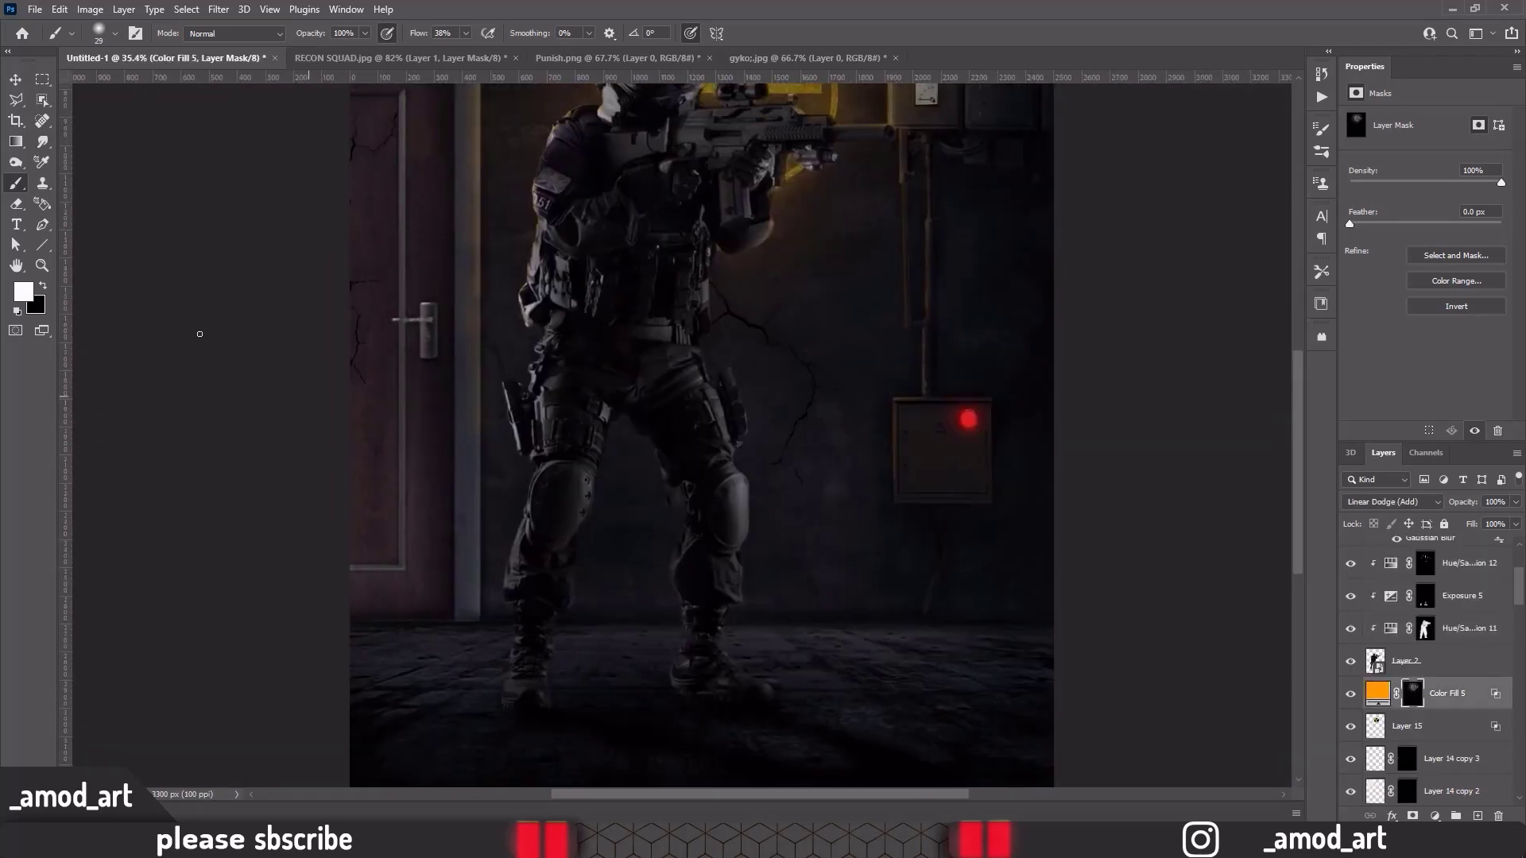
pyautogui.scroll(-2, 546, 361)
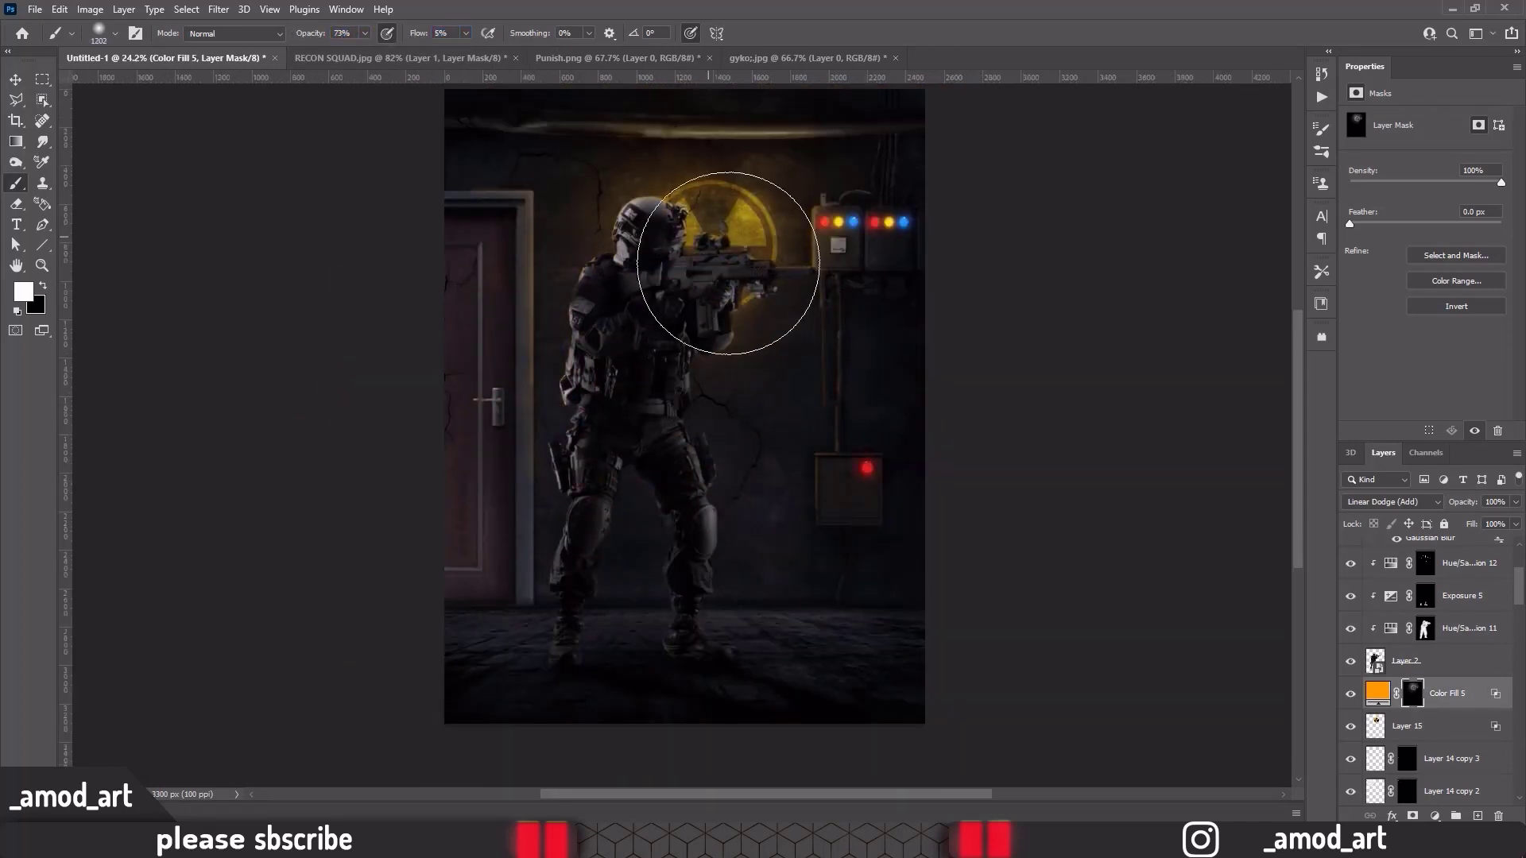
pyautogui.moveTo(728, 263)
pyautogui.mouseDown()
pyautogui.moveTo(742, 272)
pyautogui.moveTo(631, 154)
pyautogui.moveTo(779, 378)
pyautogui.moveTo(712, 252)
pyautogui.mouseUp()
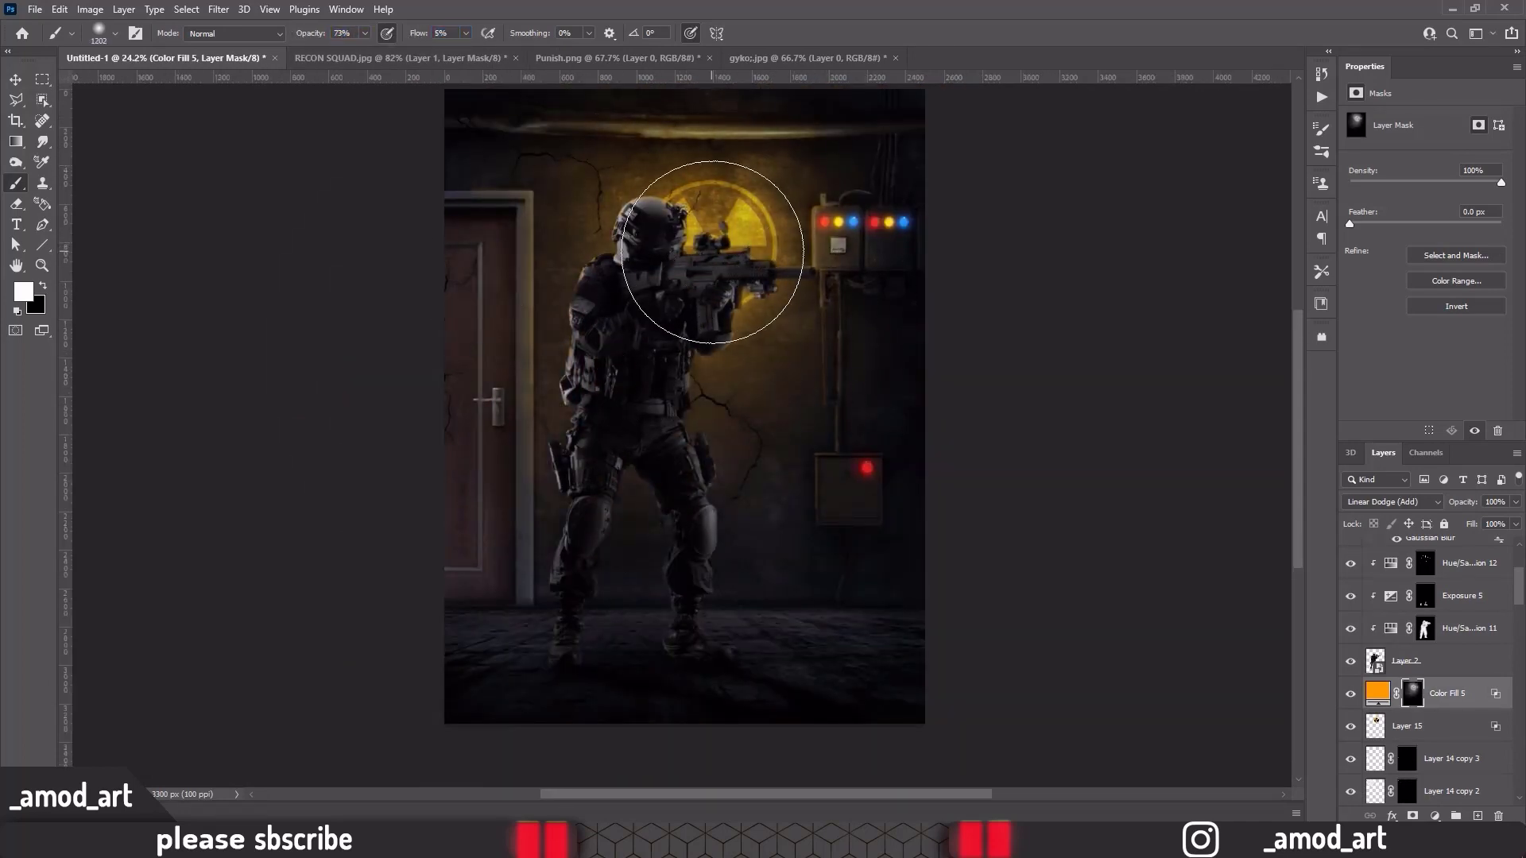
pyautogui.press('0')
# Paint more orange edge light onto the soldier through the tint mask
pyautogui.hotkey('alt', ']')
pyautogui.hotkey('alt', ']')
pyautogui.hotkey('alt', ']')
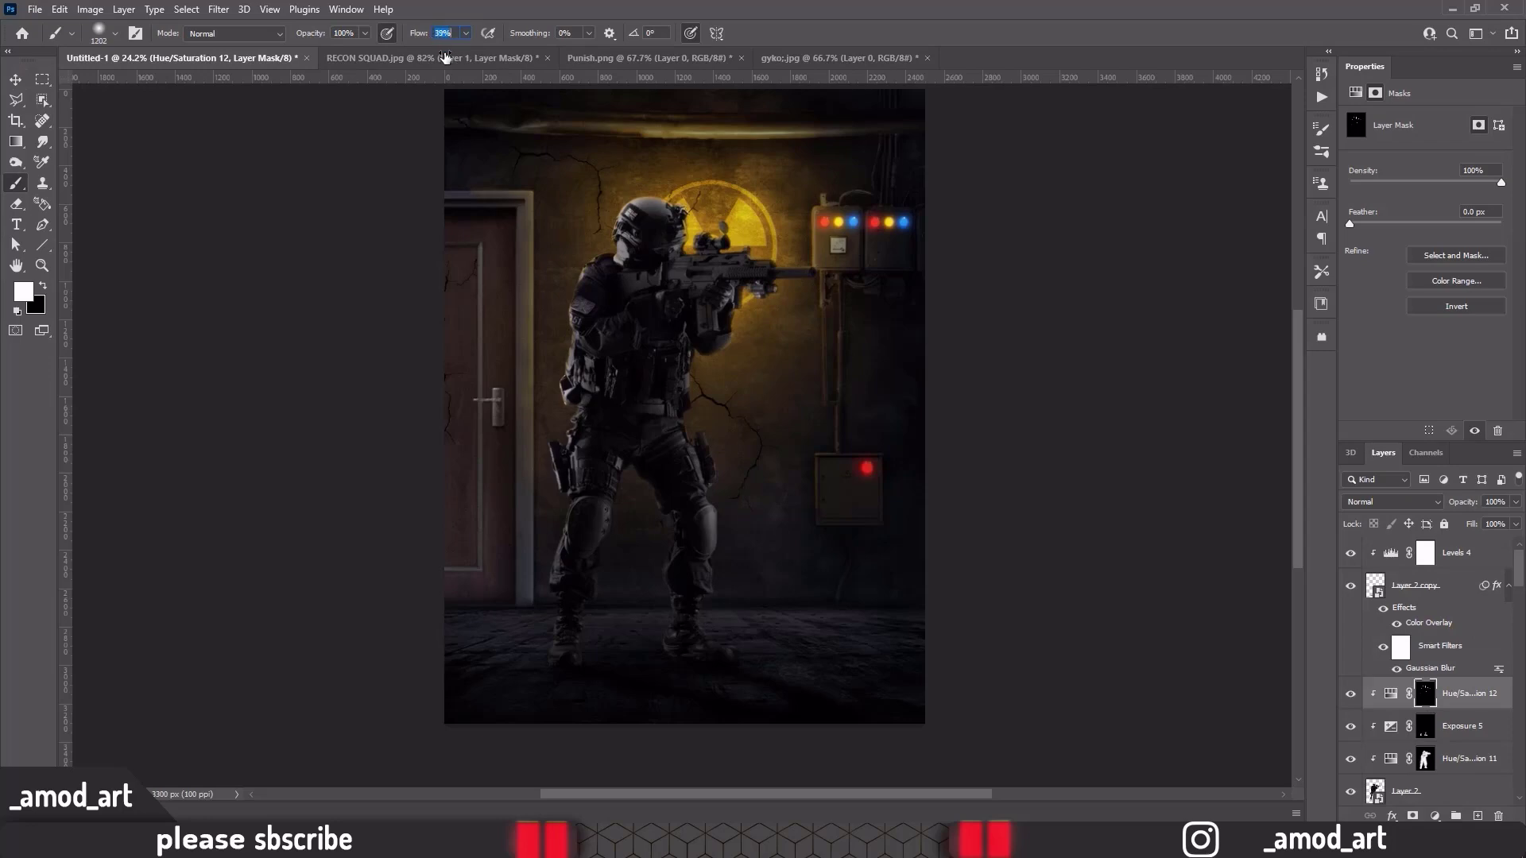
pyautogui.scroll(10, 586, 411)
pyautogui.moveTo(415, 543); pyautogui.dragTo(598, 245)
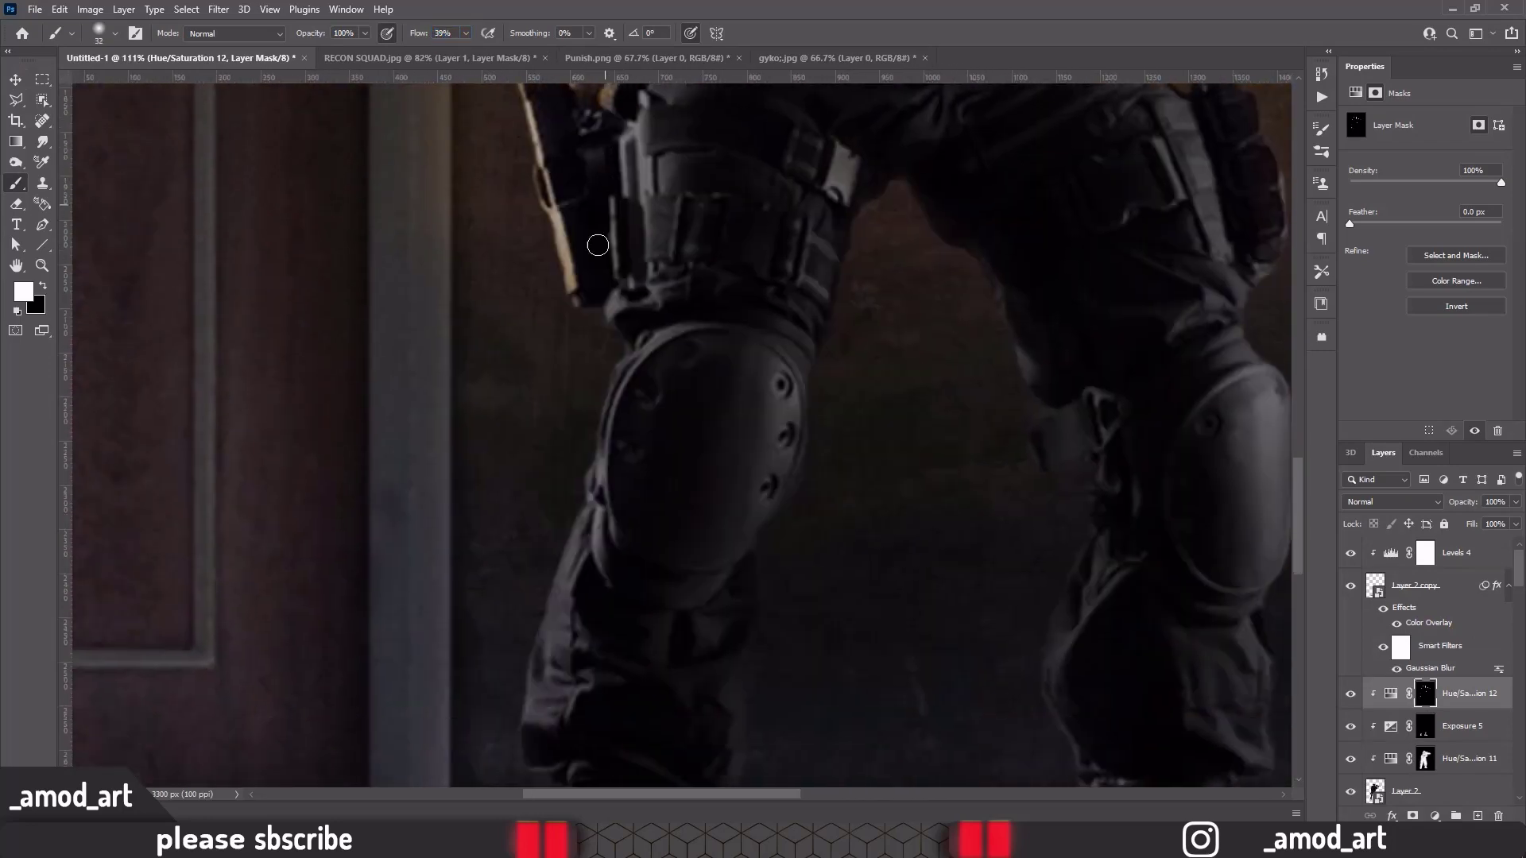
pyautogui.scroll(-5, 533, 666)
pyautogui.scroll(5, 725, 337)
pyautogui.scroll(-5, 705, 289)
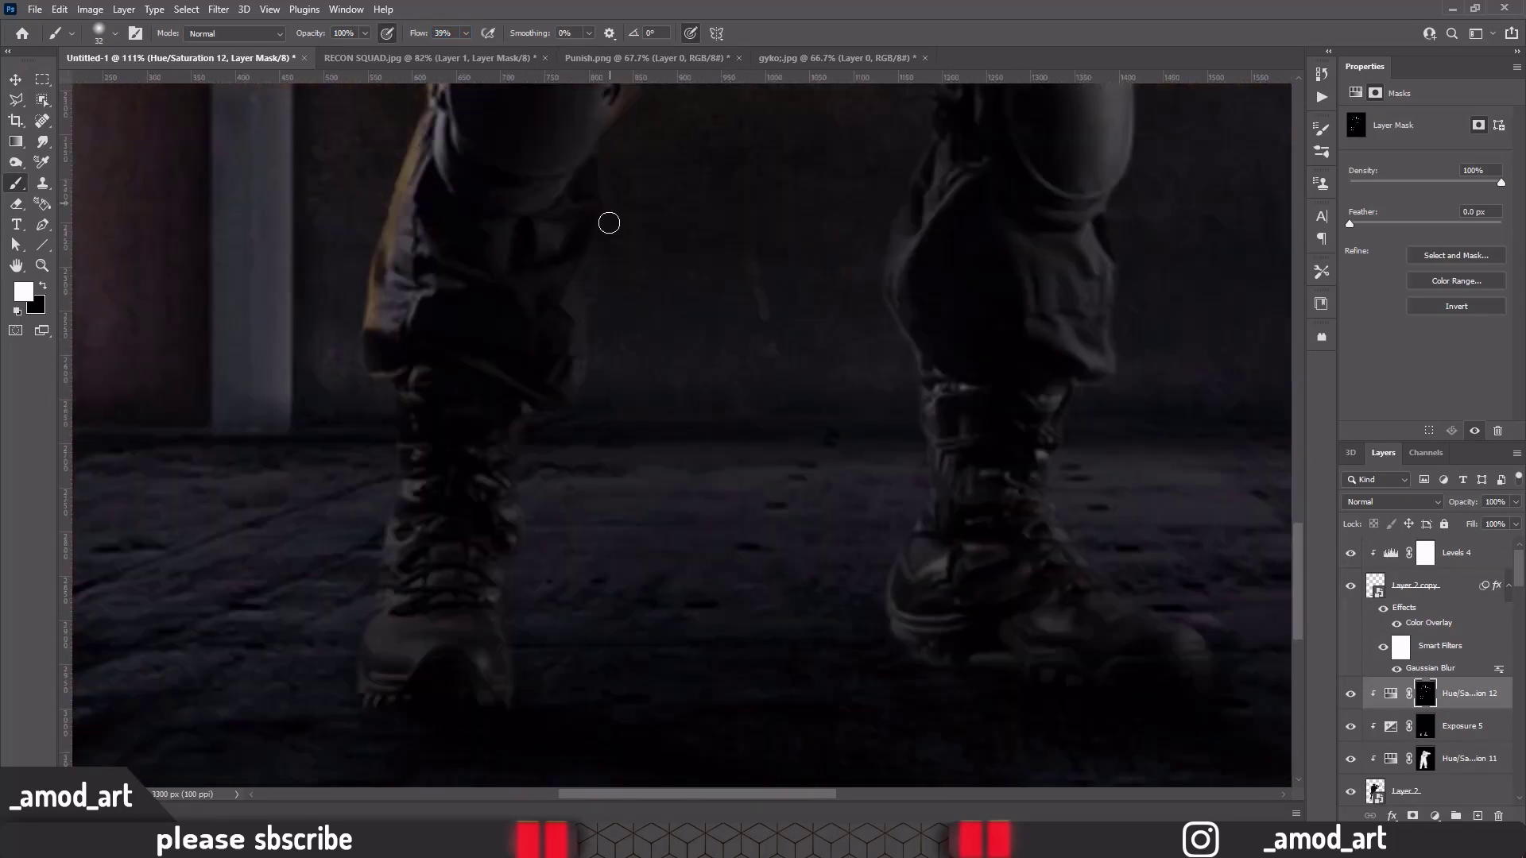
pyautogui.scroll(5, 609, 222)
pyautogui.scroll(5, 667, 244)
# Extend the orange edge light to the knee pads and electrical boxes
pyautogui.moveTo(599, 499); pyautogui.dragTo(567, 232)
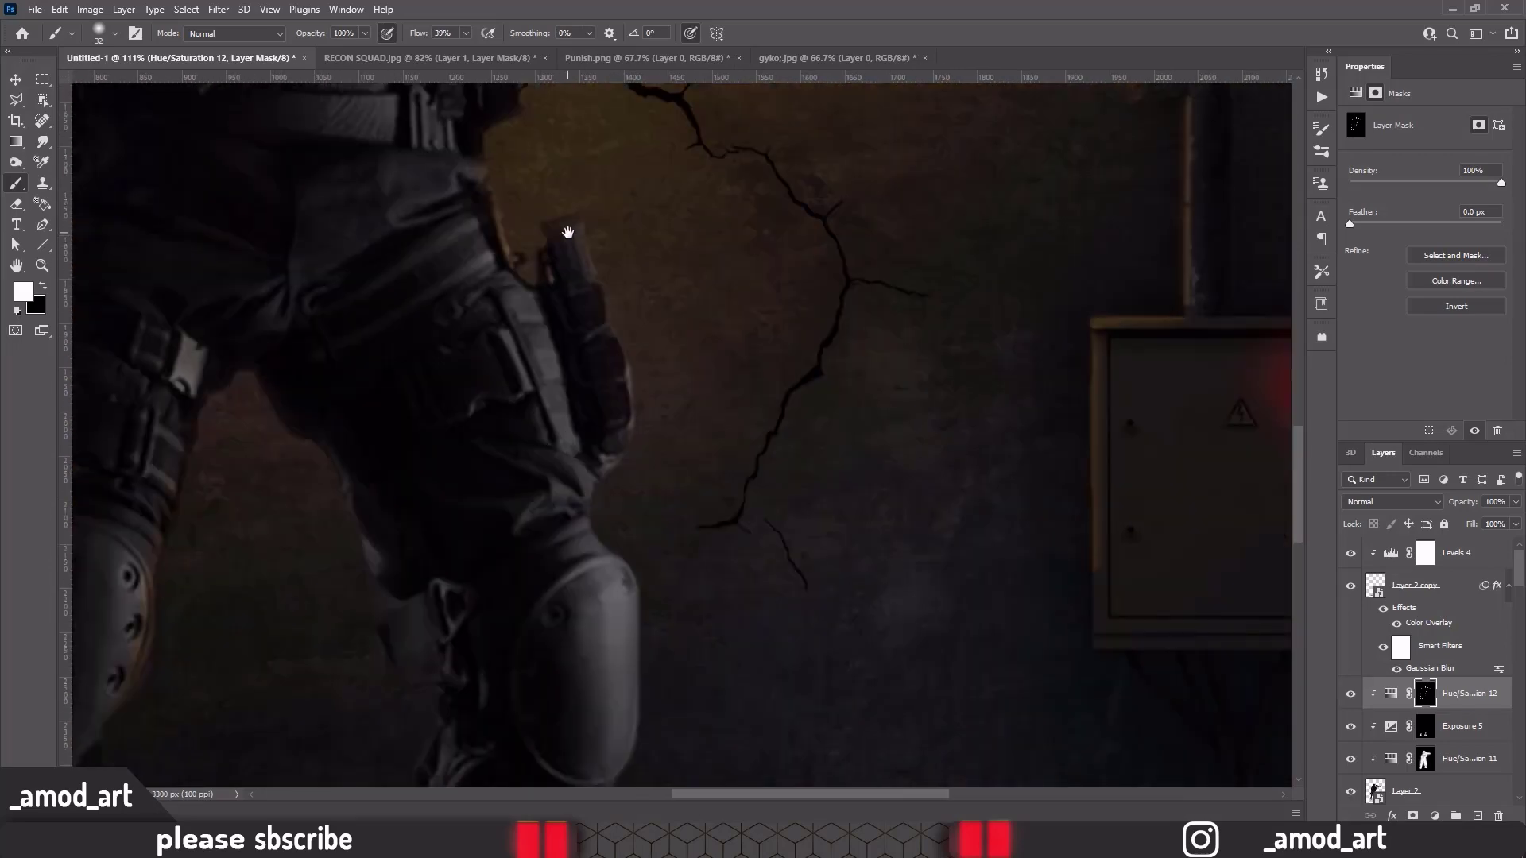
pyautogui.scroll(-5, 594, 493)
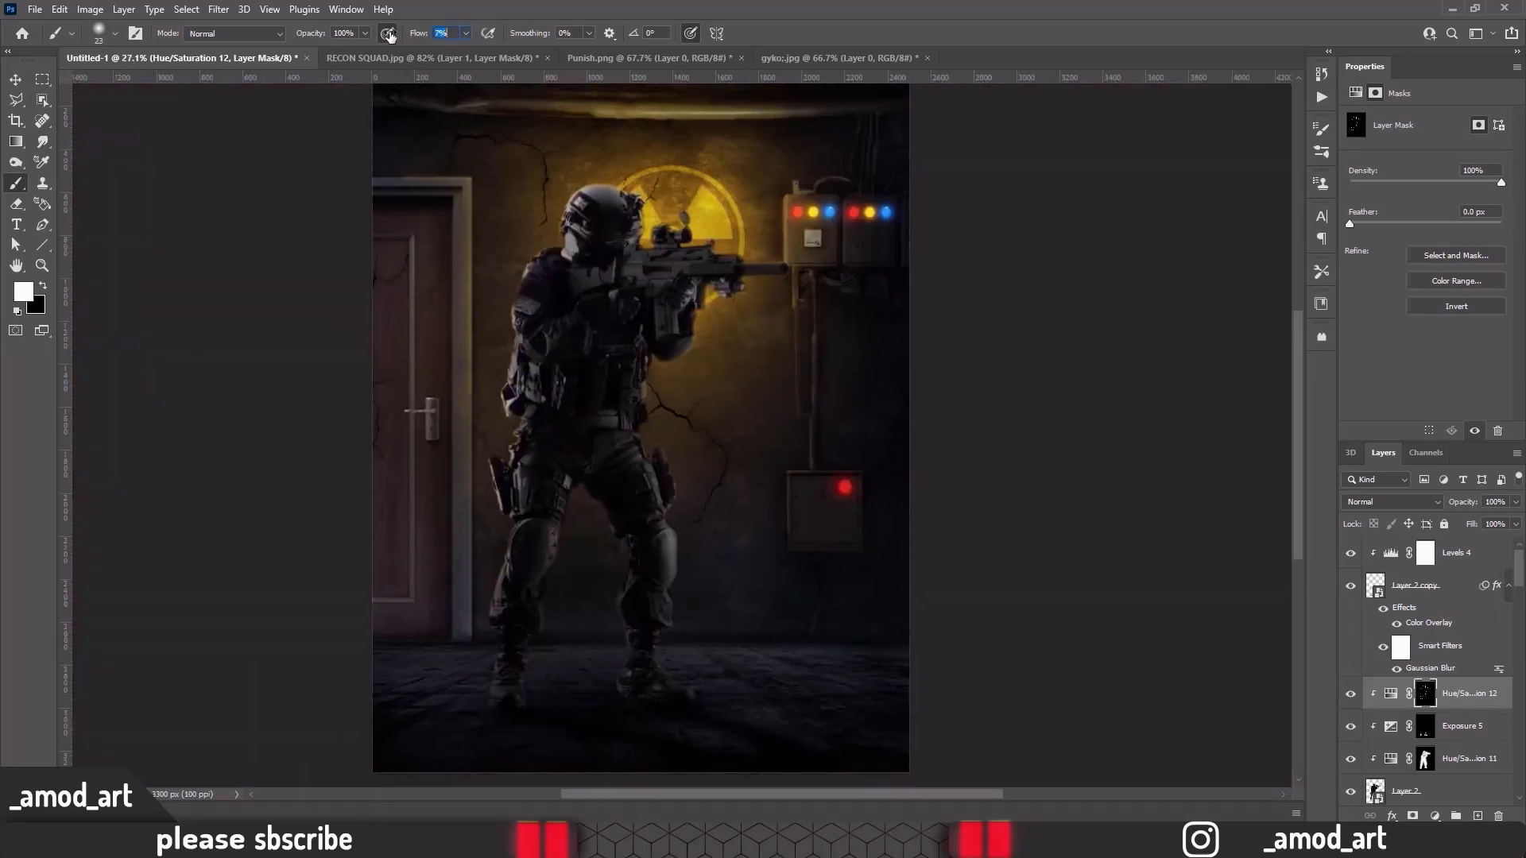
pyautogui.scroll(5, 763, 212)
pyautogui.moveTo(983, 369); pyautogui.dragTo(545, 322)
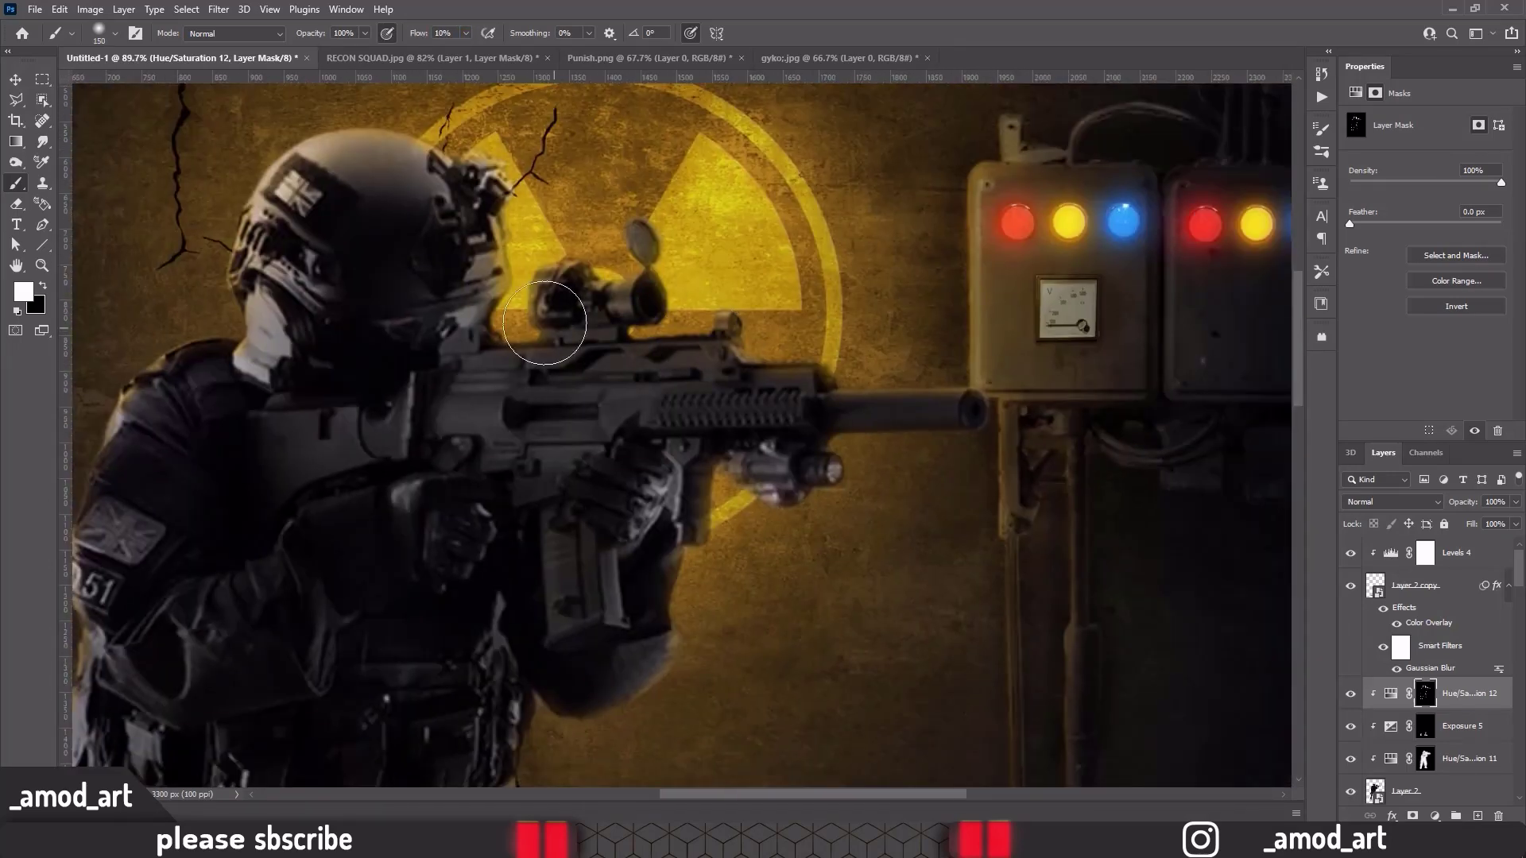
pyautogui.hscroll(-5, 318, 397)
pyautogui.scroll(-3, 374, 528)
pyautogui.scroll(-3, 374, 528)
pyautogui.scroll(-3, 402, 317)
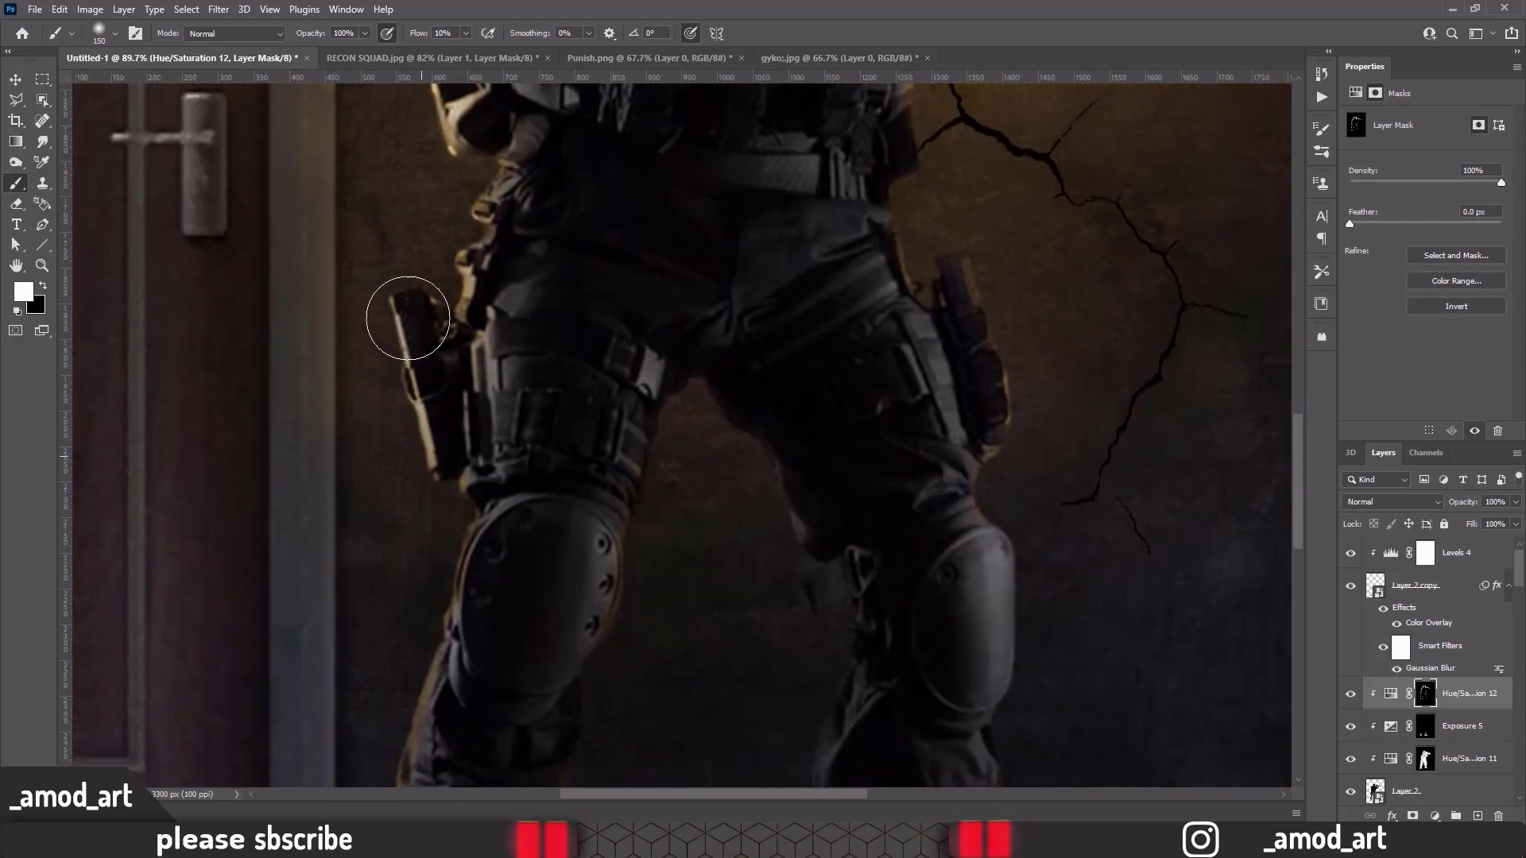
pyautogui.scroll(-3, 461, 520)
pyautogui.scroll(3, 1001, 397)
pyautogui.scroll(5, 970, 256)
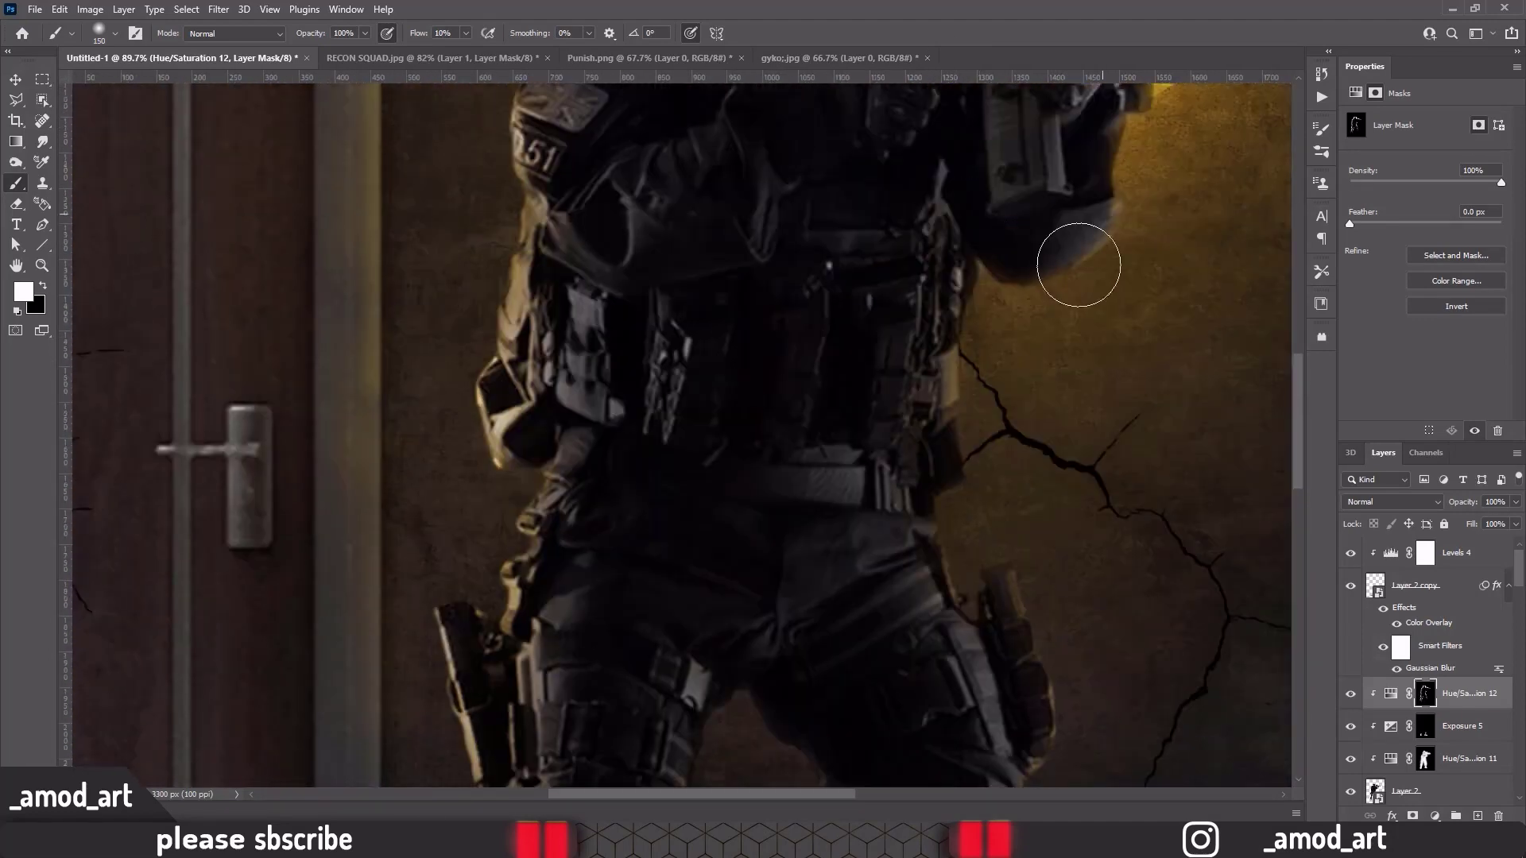
pyautogui.scroll(2, 1080, 262)
pyautogui.hotkey('alt', '[')
pyautogui.hotkey('alt', '[')
pyautogui.hotkey('alt', '[')
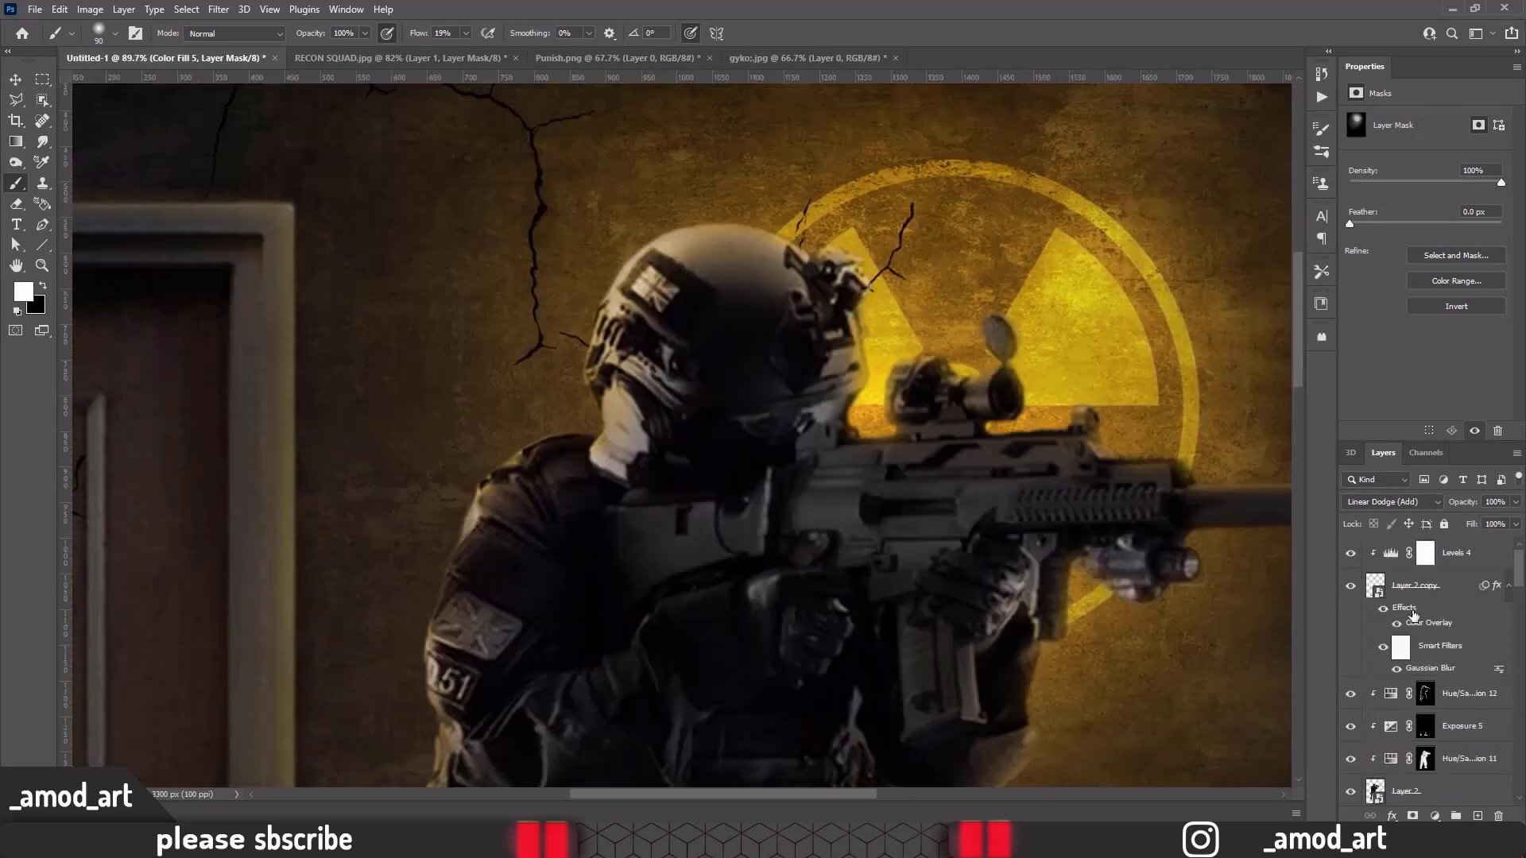
# Add an orange Solid Color fill in Linear Dodge (Add) with an inverted, hidden mask
pyautogui.click(1454, 553)
pyautogui.click(1435, 816)
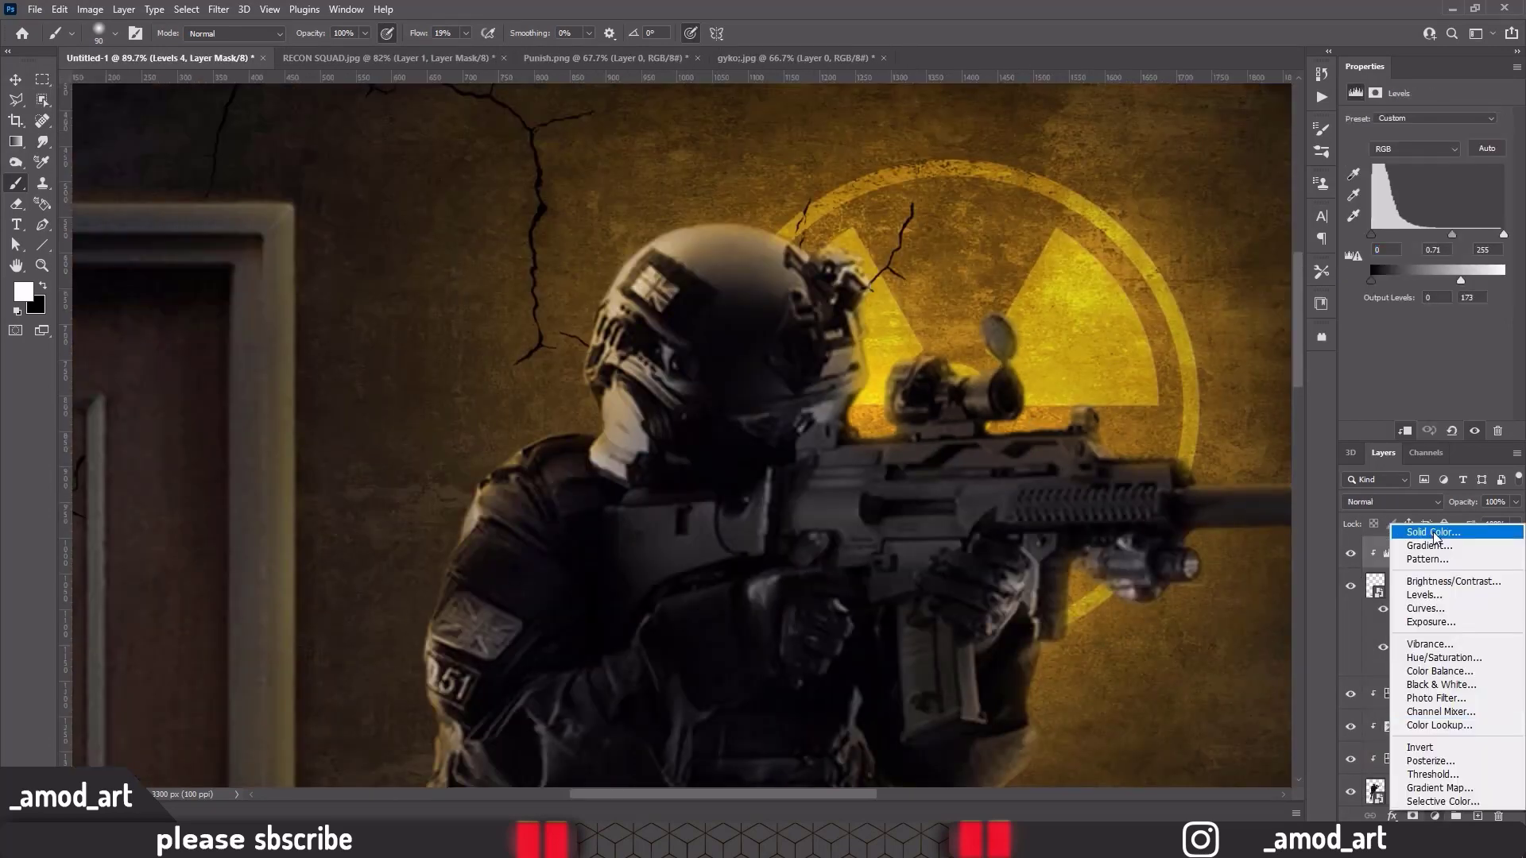
pyautogui.click(1375, 523)
pyautogui.click(1084, 203)
pyautogui.click(1213, 187)
pyautogui.click(1390, 501)
pyautogui.click(1379, 586)
pyautogui.click(1413, 554)
pyautogui.hotkey('ctrl', 'i')
pyautogui.press('x')
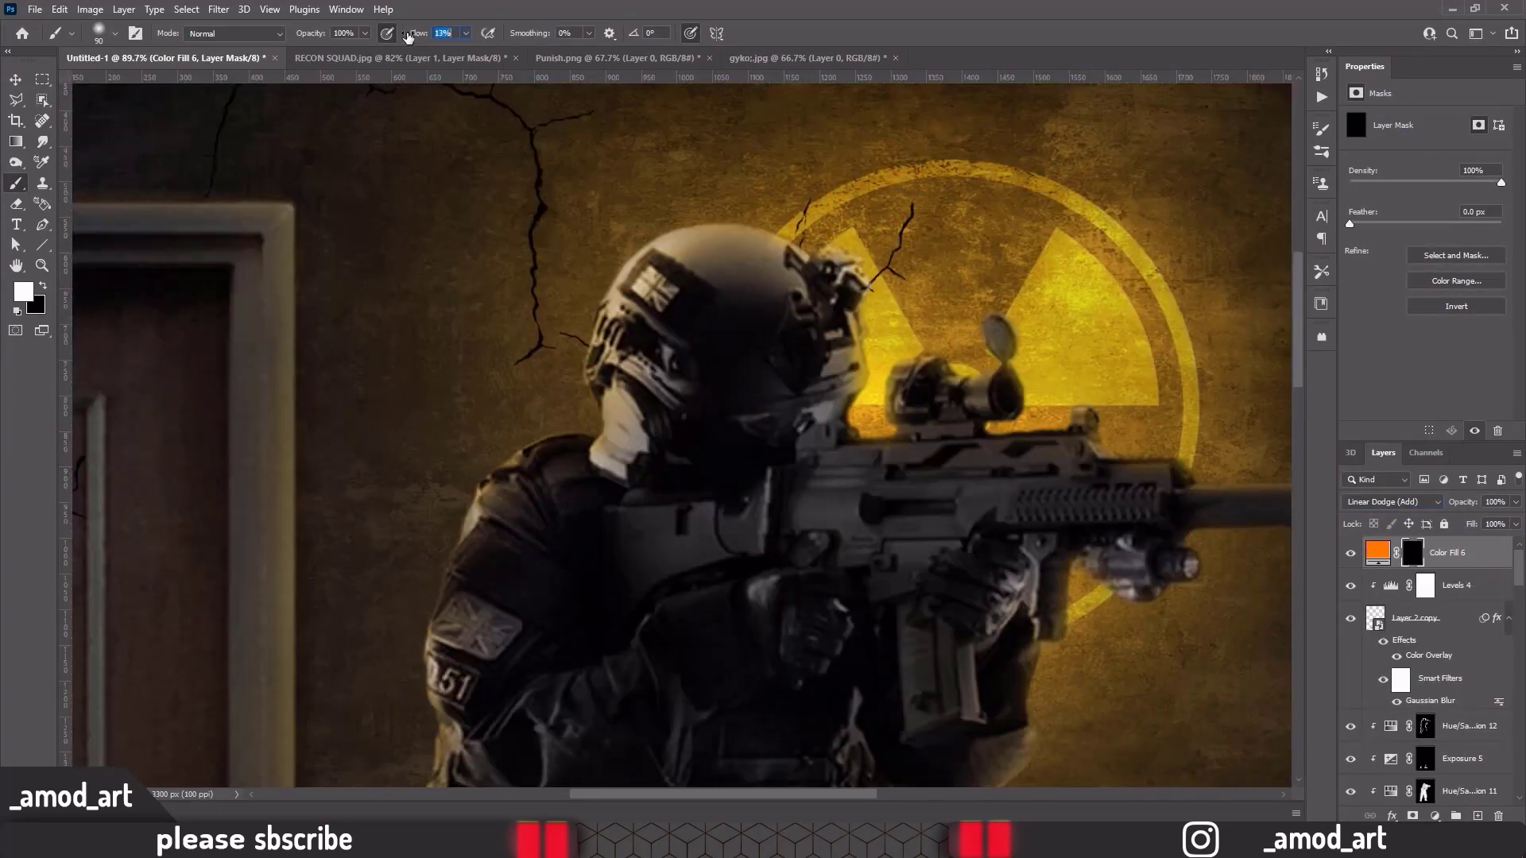
# Paint the orange glow around the rifle scope and helmet, then shrink the brush
pyautogui.moveTo(826, 397); pyautogui.dragTo(1185, 445)
pyautogui.moveTo(795, 239); pyautogui.dragTo(602, 335)
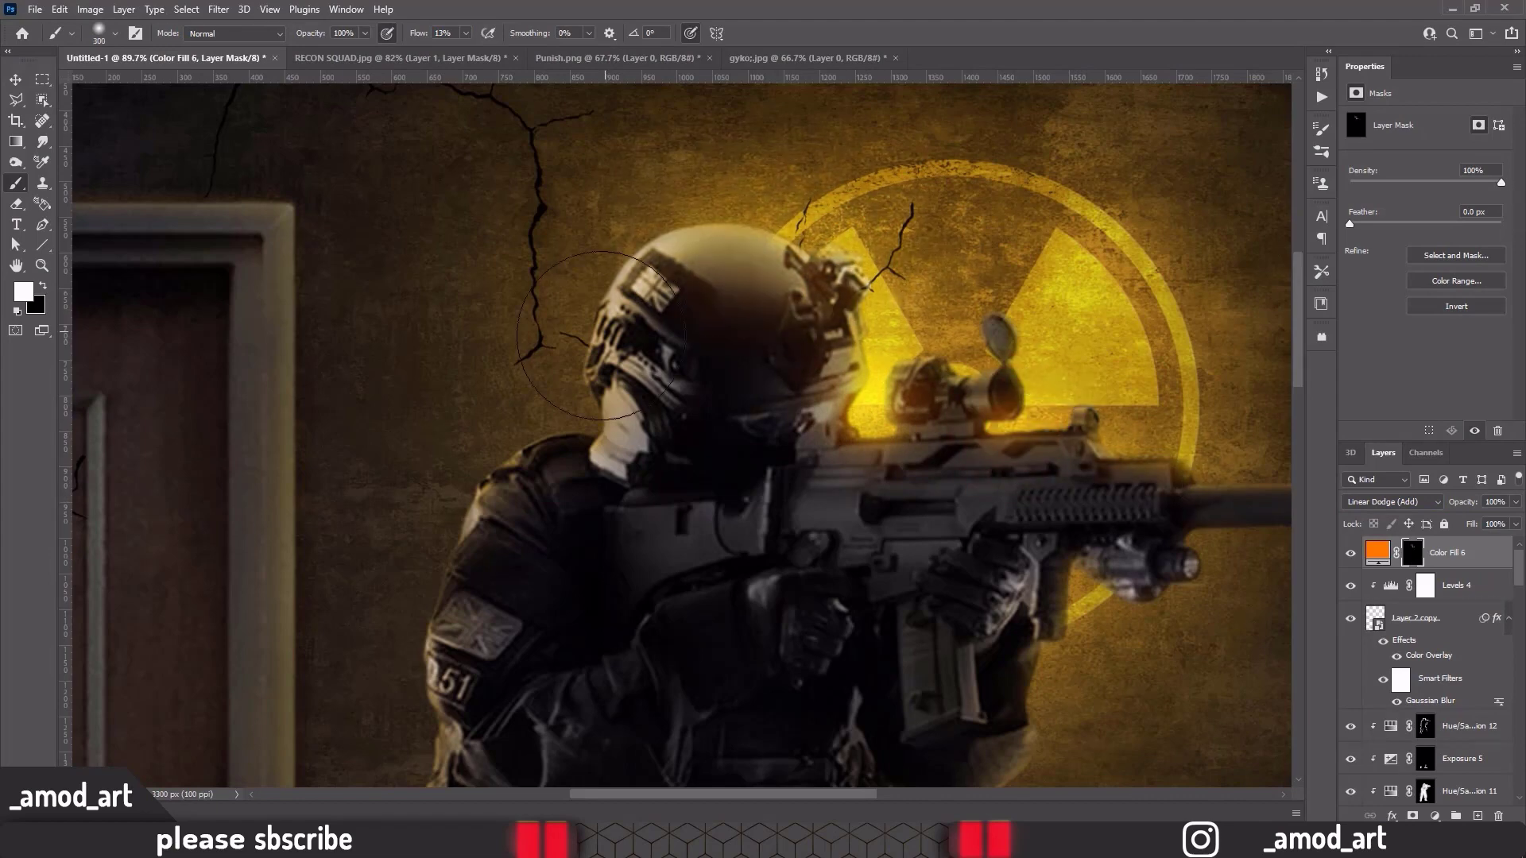
pyautogui.scroll(-5, 715, 429)
pyautogui.scroll(2, 731, 443)
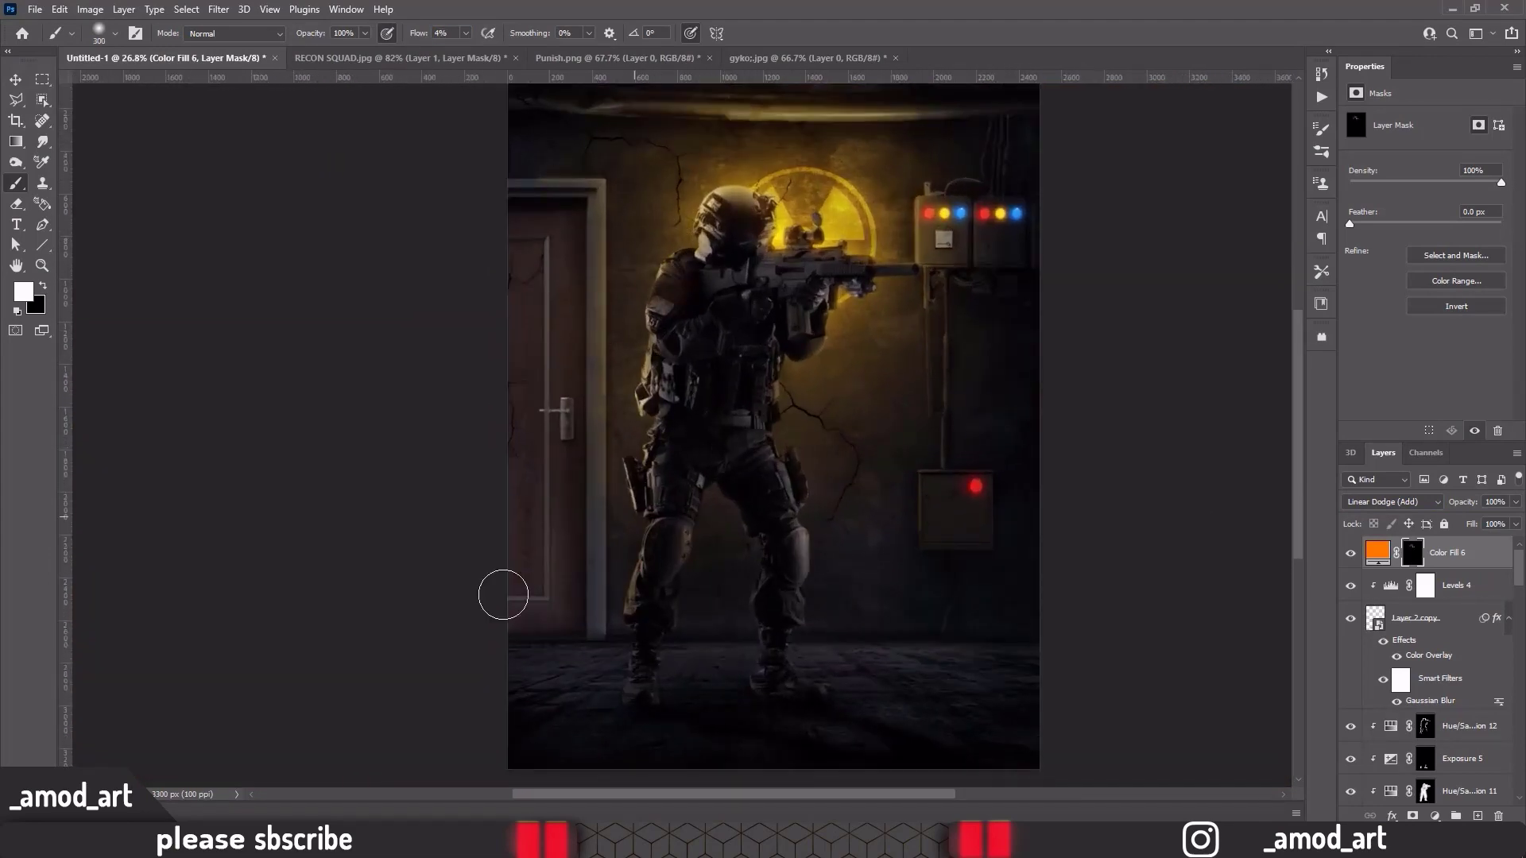
pyautogui.scroll(2, 627, 554)
pyautogui.scroll(-2, 651, 539)
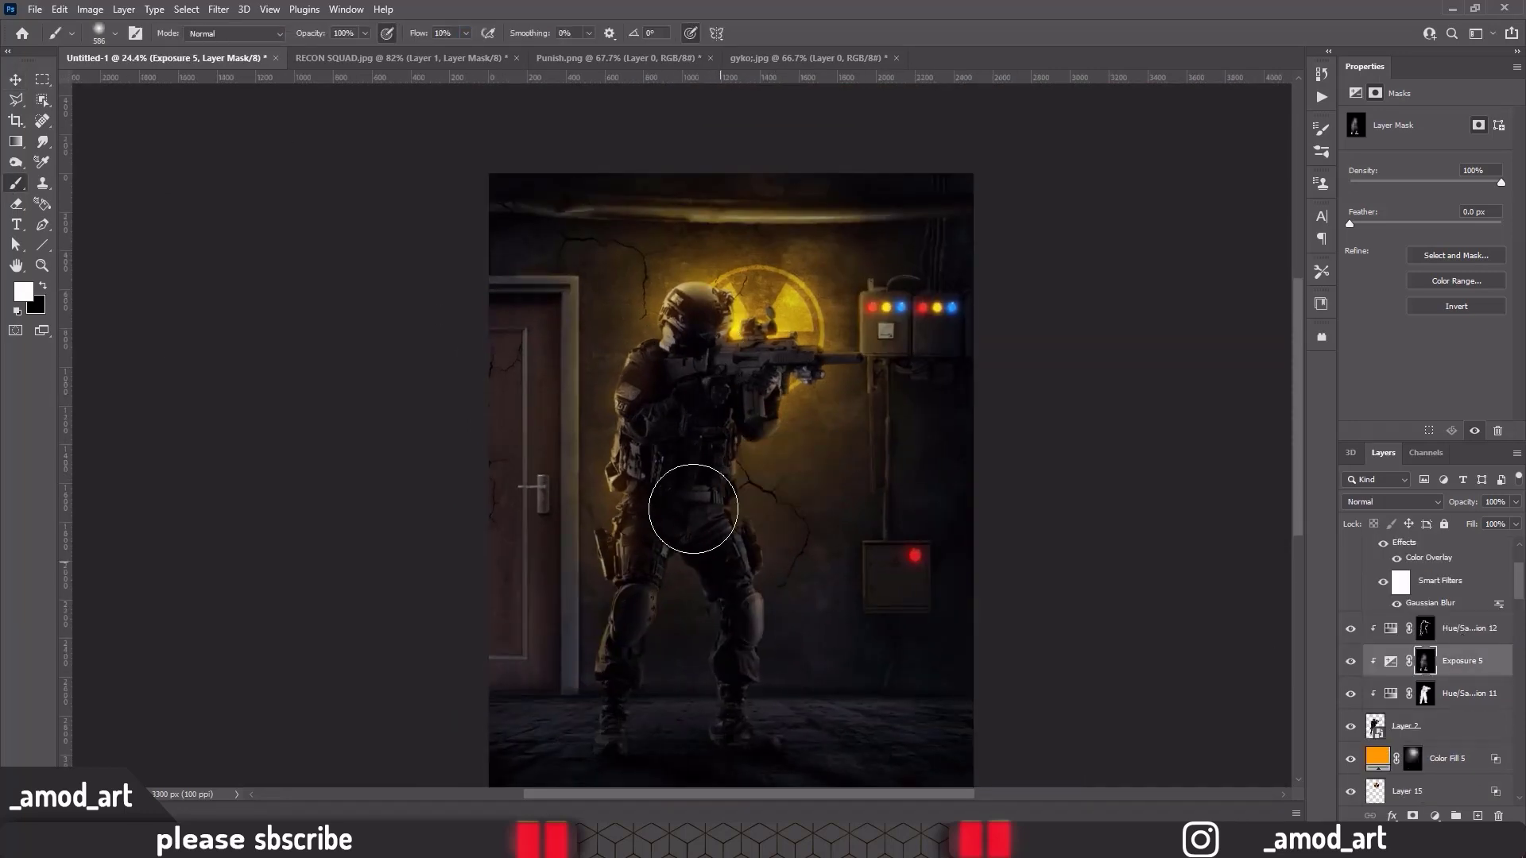
pyautogui.press('[')
pyautogui.press('[')
pyautogui.press('[')
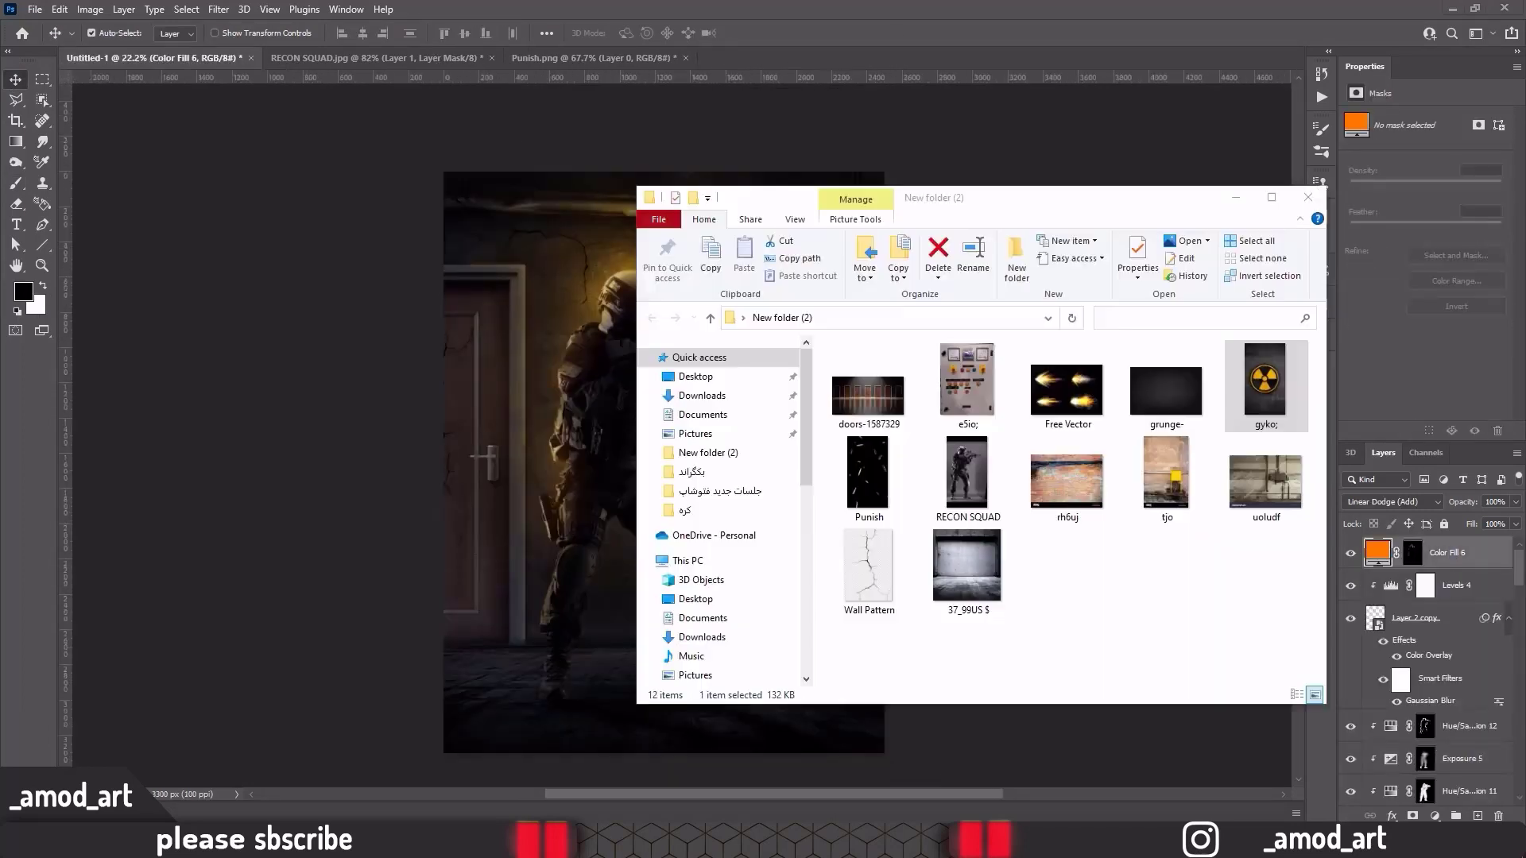
# Bring a muzzle flash from Free Vector.jpg onto its own layer at the rifle barrel
pyautogui.moveTo(1067, 390); pyautogui.dragTo(819, 68)
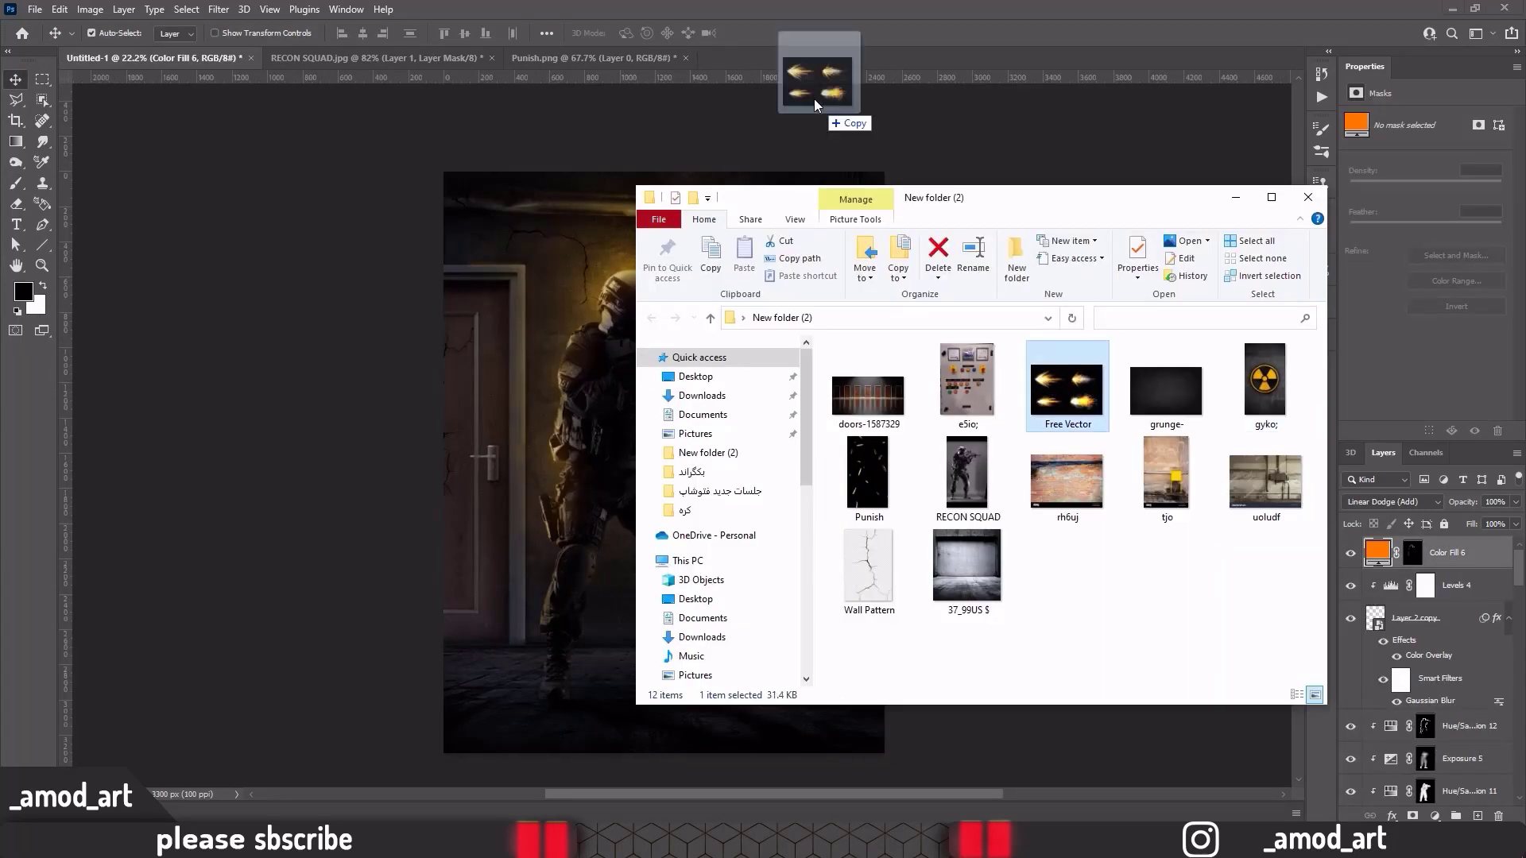
pyautogui.scroll(2, 731, 358)
pyautogui.press('m')
pyautogui.moveTo(365, 419); pyautogui.dragTo(729, 575)
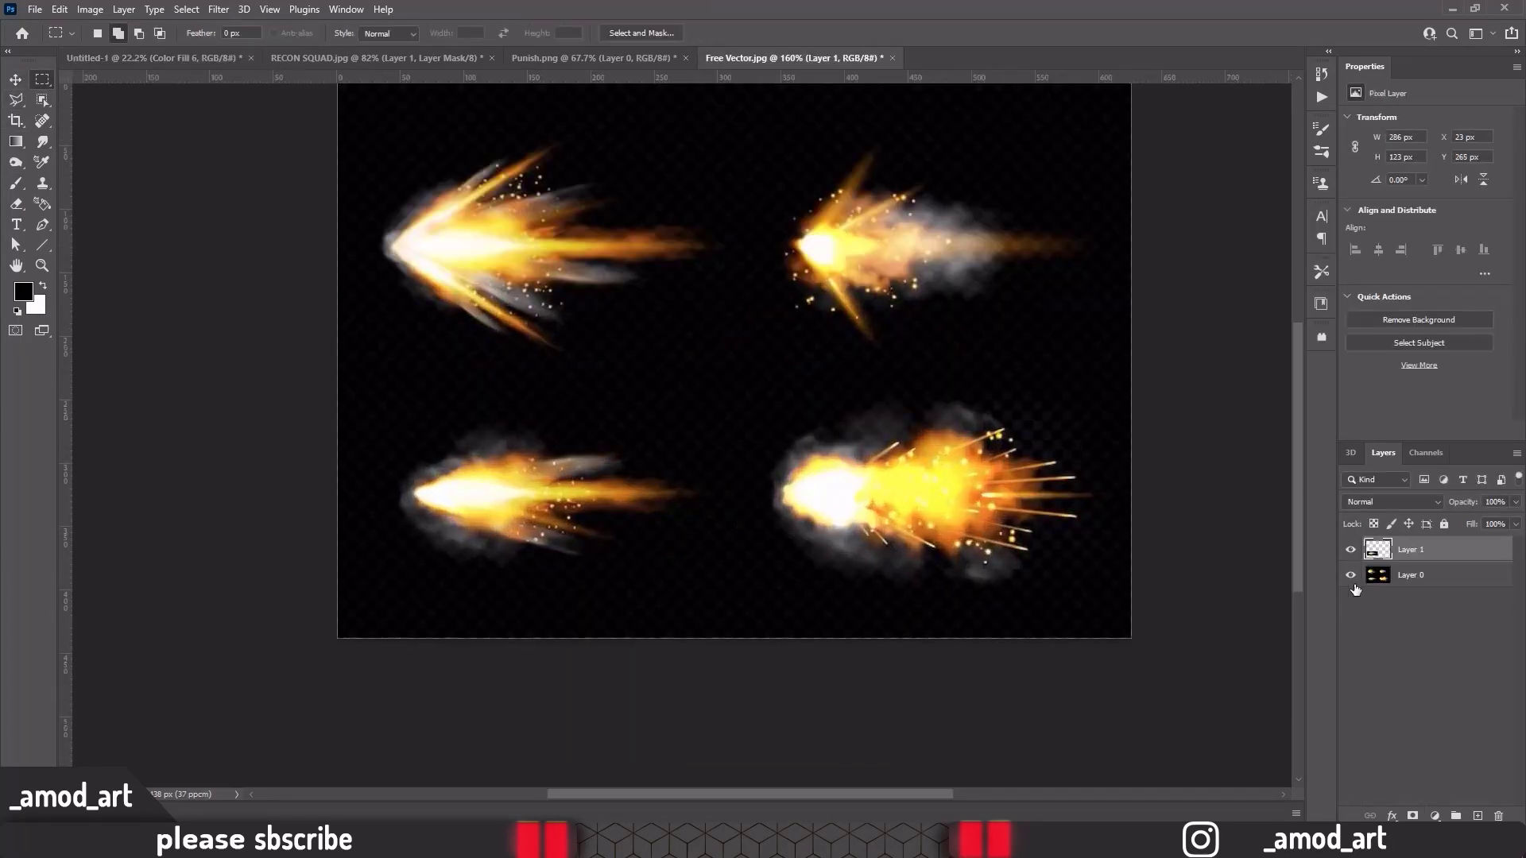
pyautogui.click(1351, 576)
pyautogui.press('v')
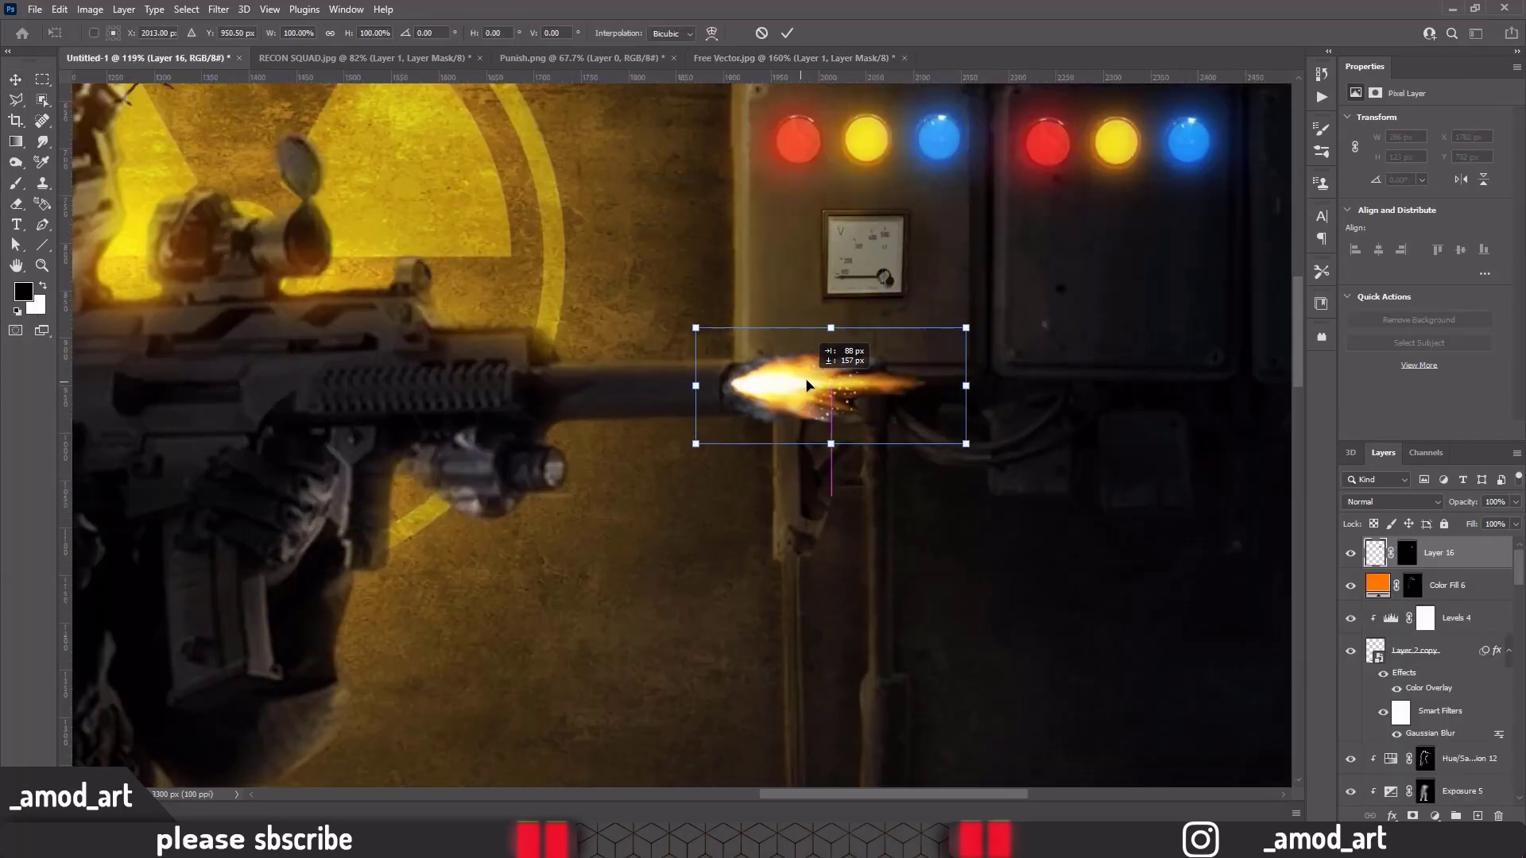
pyautogui.moveTo(806, 385); pyautogui.dragTo(801, 388)
pyautogui.press('Return')
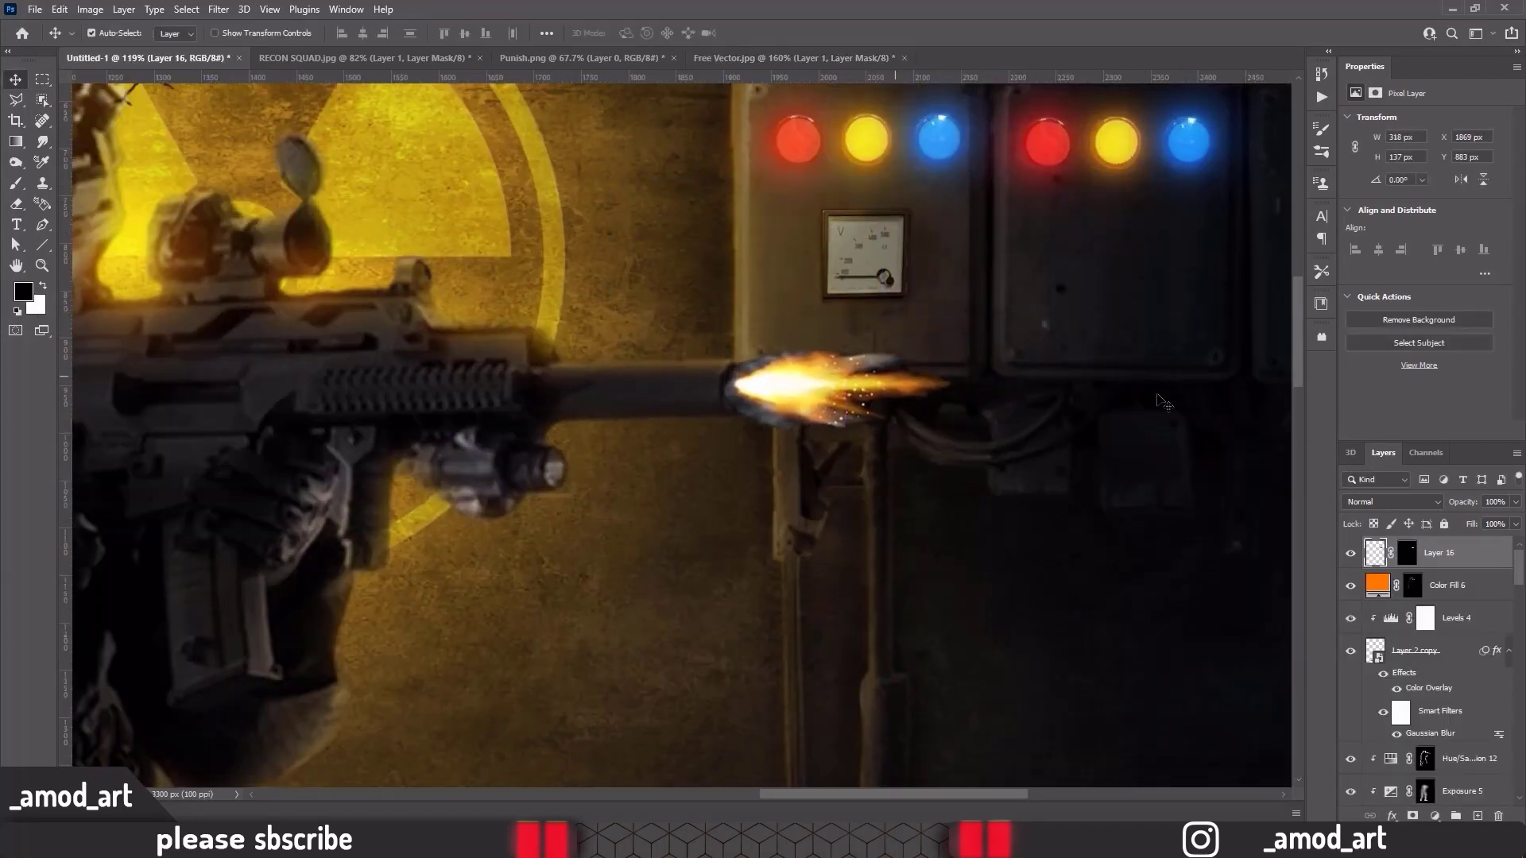
# Blend the flash with Linear Dodge (Add) and mask its edges with a black brush
pyautogui.click(1391, 502)
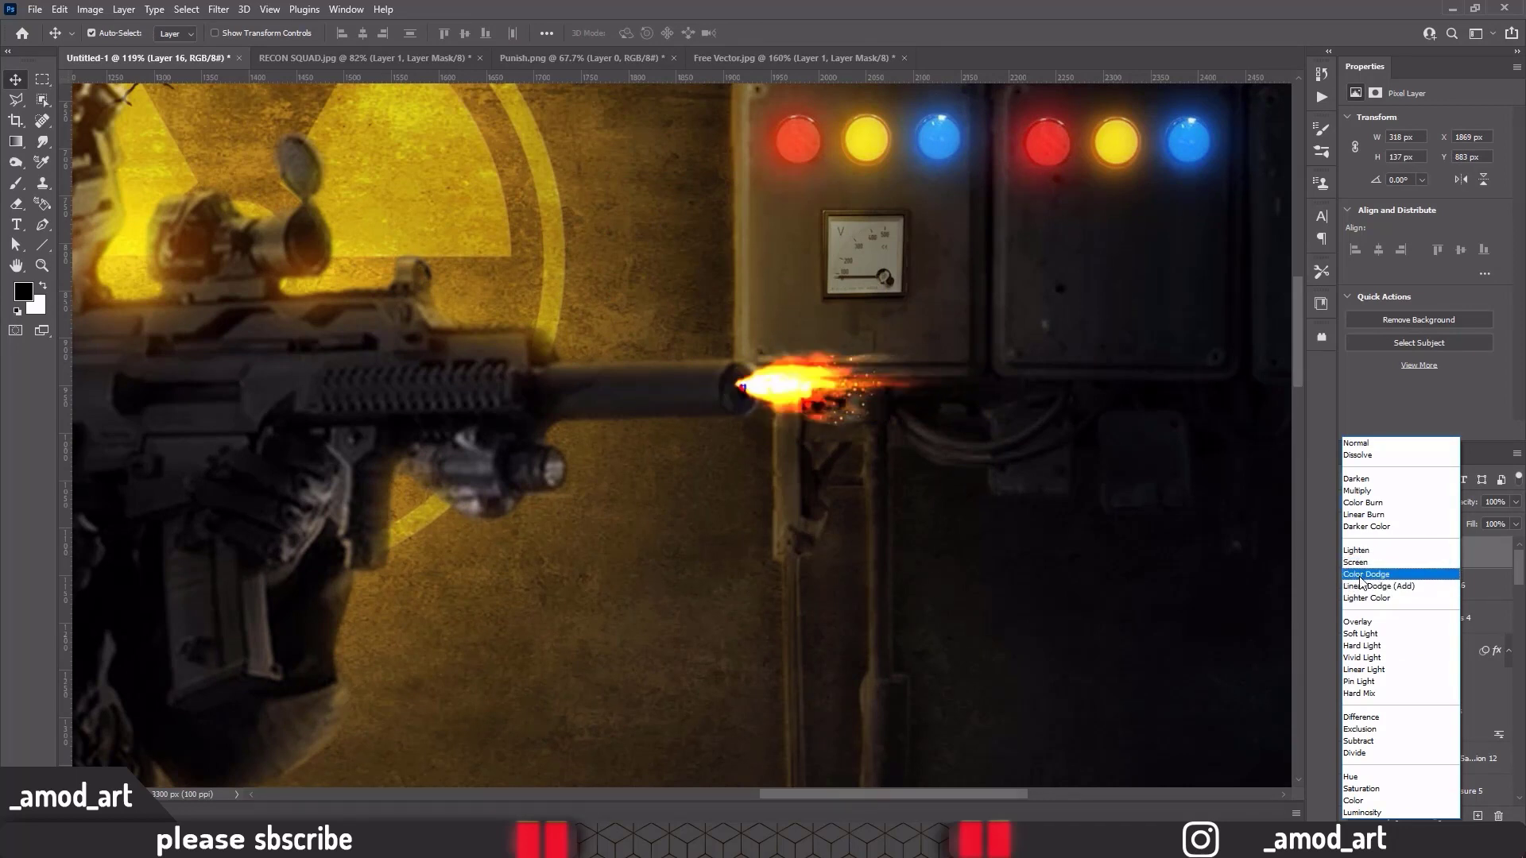
pyautogui.click(1375, 586)
pyautogui.click(1406, 553)
pyautogui.press('b')
pyautogui.click(44, 287)
pyautogui.scroll(3, 732, 390)
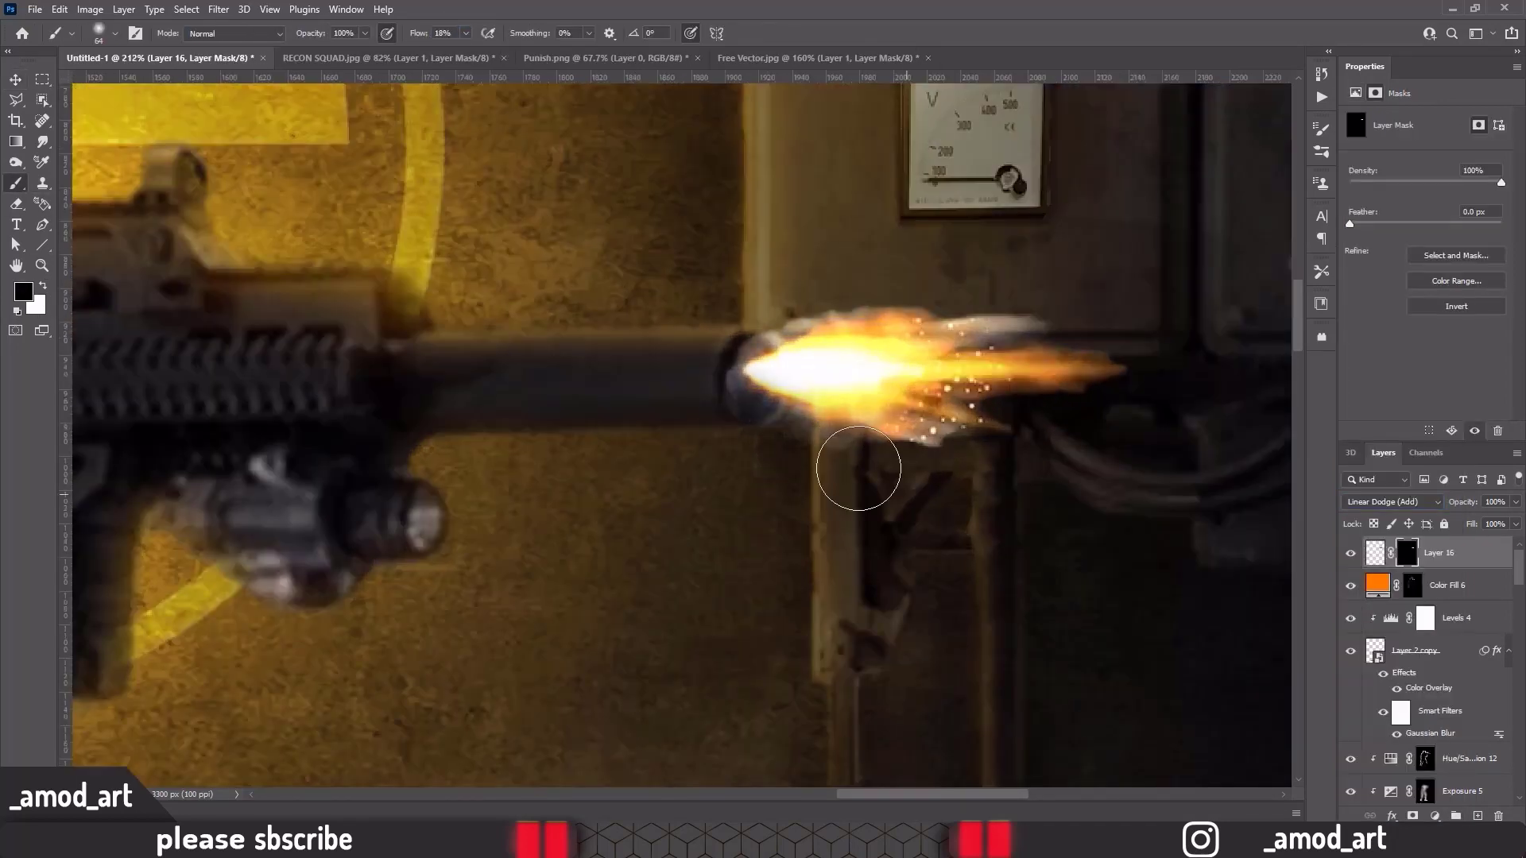
# Keep the flash in Linear Dodge (Add), target its pixels and fit the composite on screen
pyautogui.click(1391, 502)
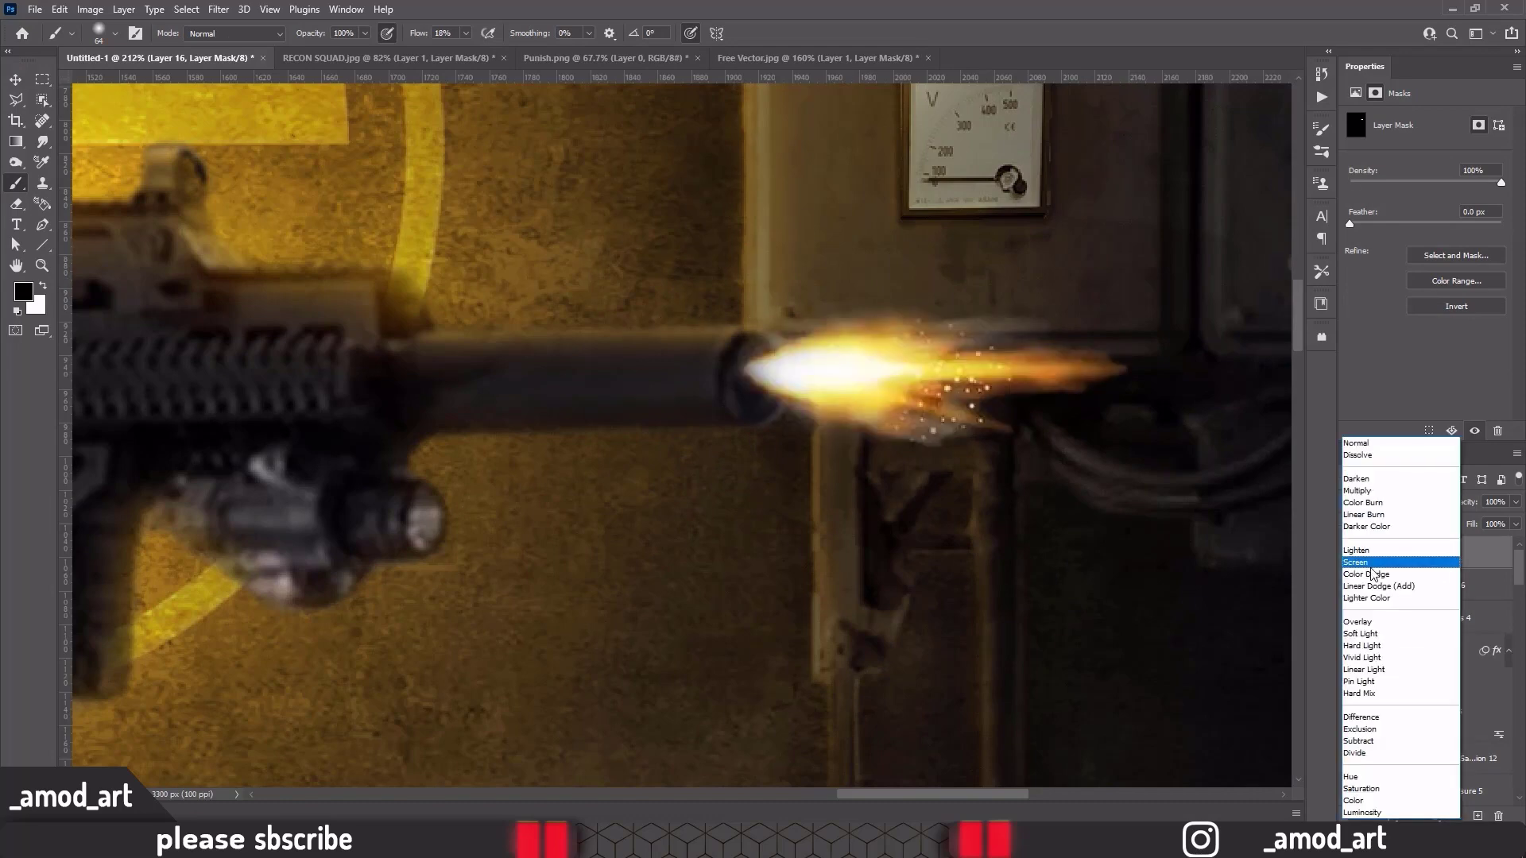
pyautogui.click(1399, 565)
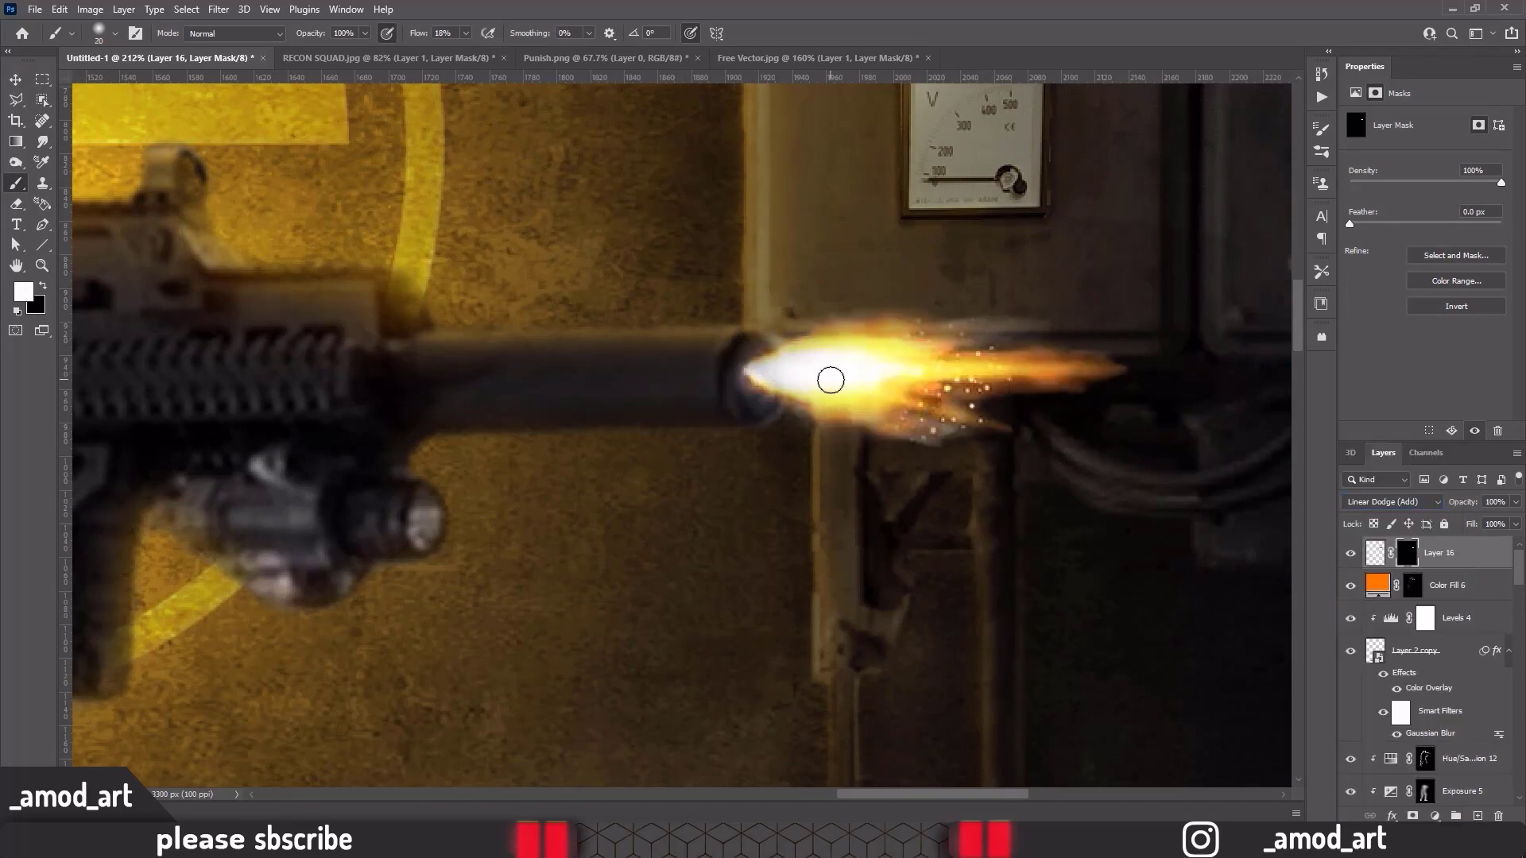
pyautogui.hotkey('ctrl', '2')
pyautogui.press('v')
pyautogui.hotkey('ctrl', '0')
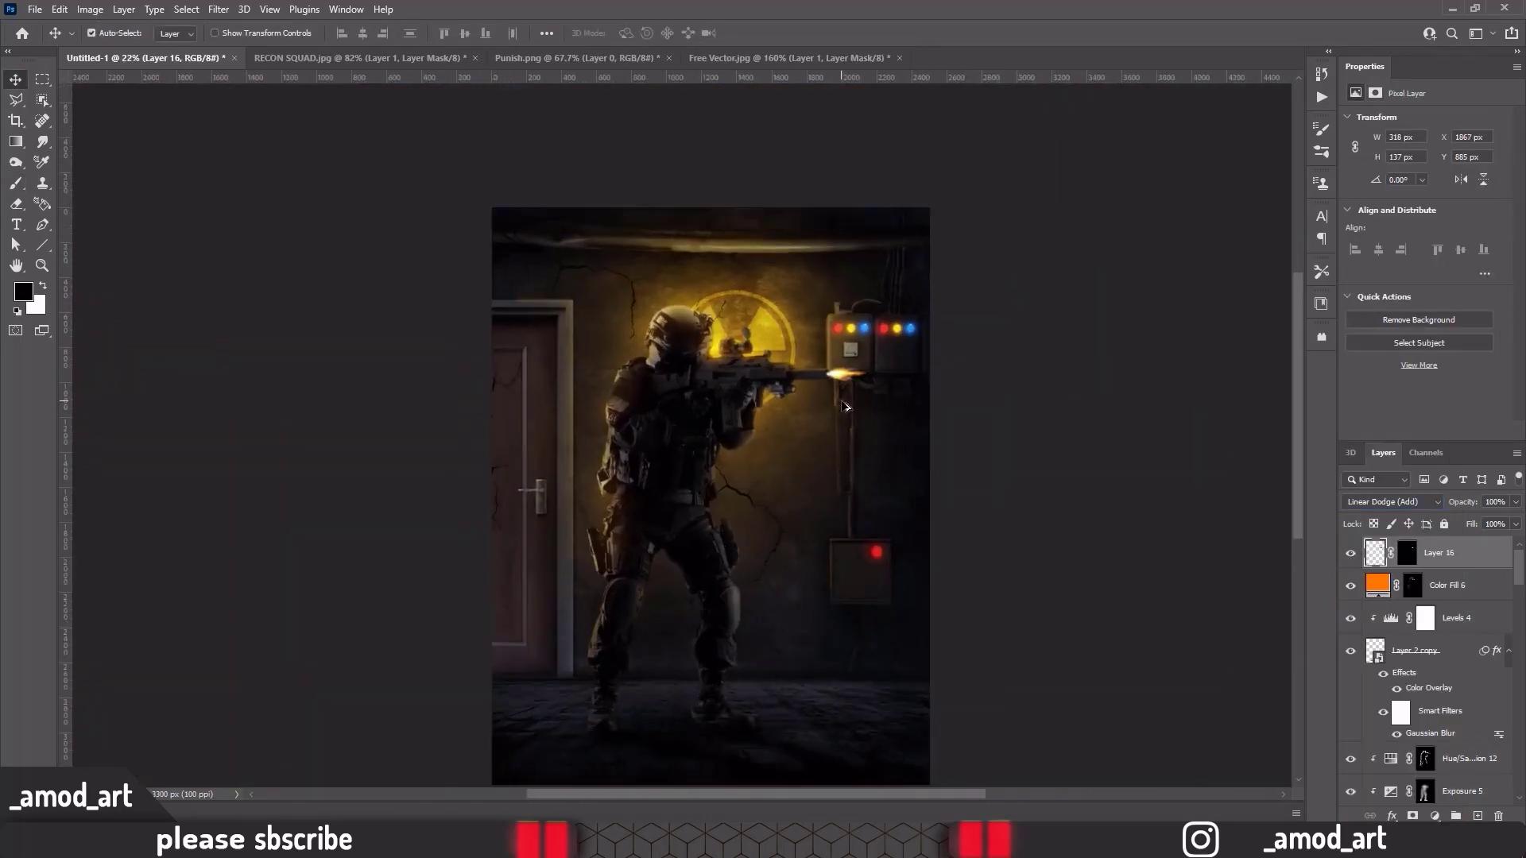
pyautogui.scroll(2, 845, 407)
# Select the top-right flash in Free Vector.jpg and bring it onto the rifle muzzle
pyautogui.click(791, 58)
pyautogui.click(1352, 550)
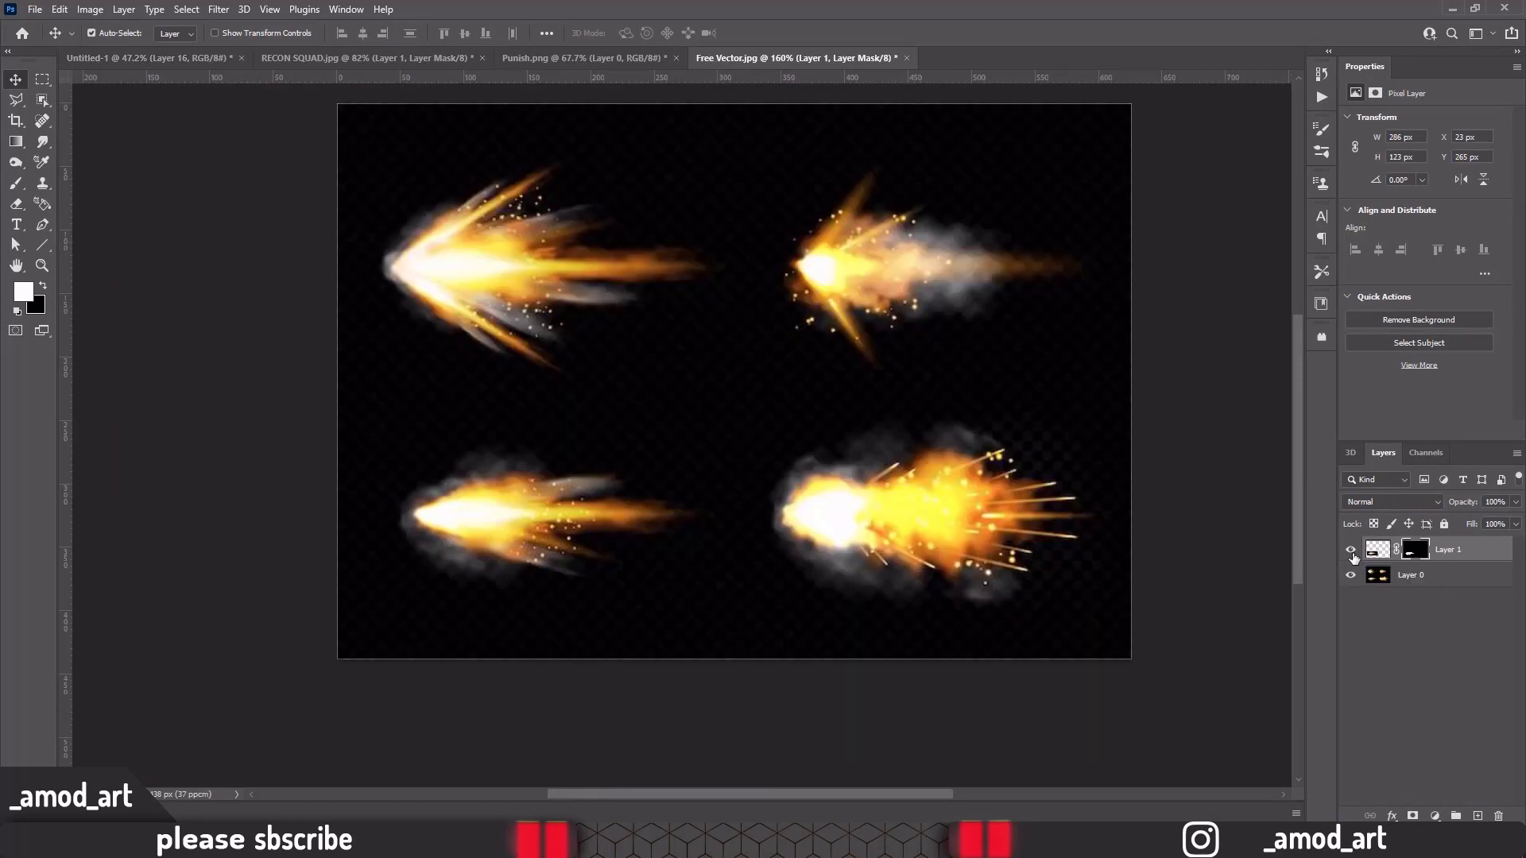
pyautogui.click(43, 78)
pyautogui.moveTo(756, 161); pyautogui.dragTo(1109, 373)
pyautogui.click(1350, 574)
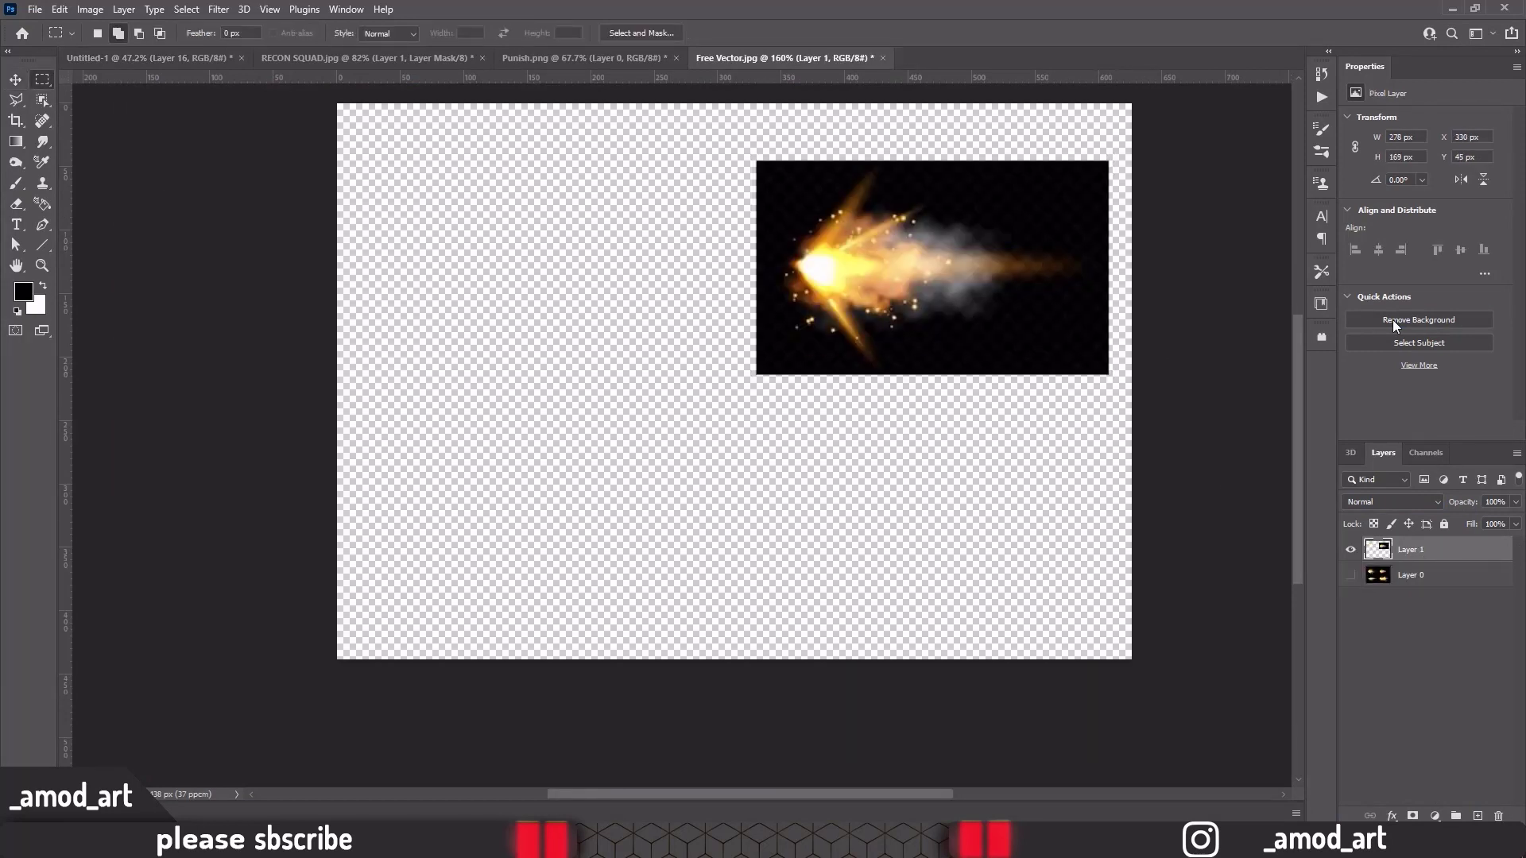
pyautogui.click(1418, 319)
pyautogui.hotkey('ctrl', 'z')
pyautogui.press('v')
pyautogui.moveTo(998, 362); pyautogui.dragTo(866, 387)
# Set the second flash to Color Dodge and enlarge it taller and wider
pyautogui.click(1391, 501)
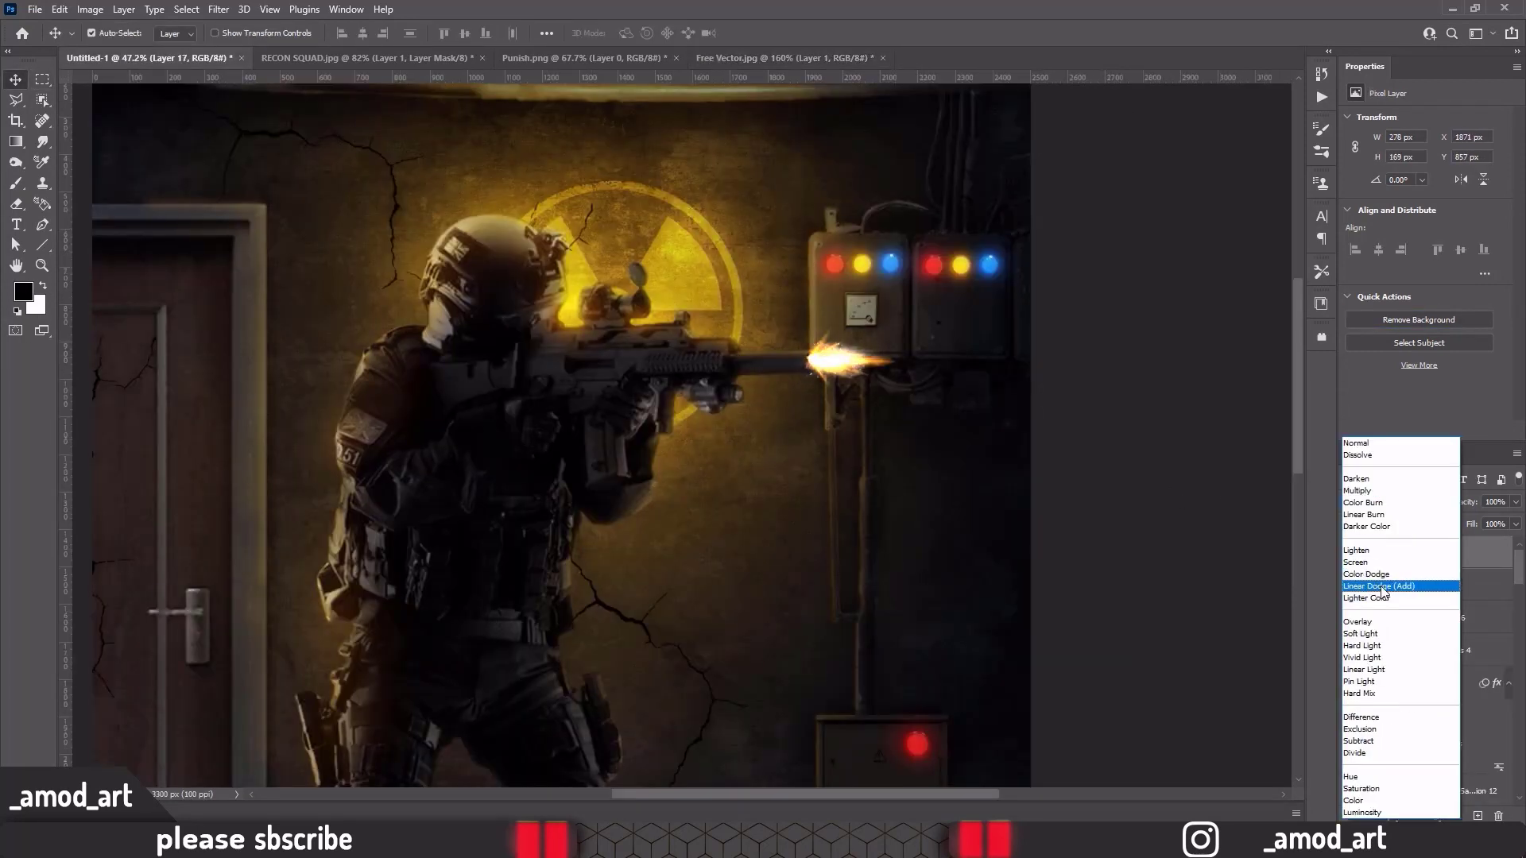
pyautogui.click(1371, 566)
pyautogui.scroll(2, 859, 325)
pyautogui.scroll(8, 859, 326)
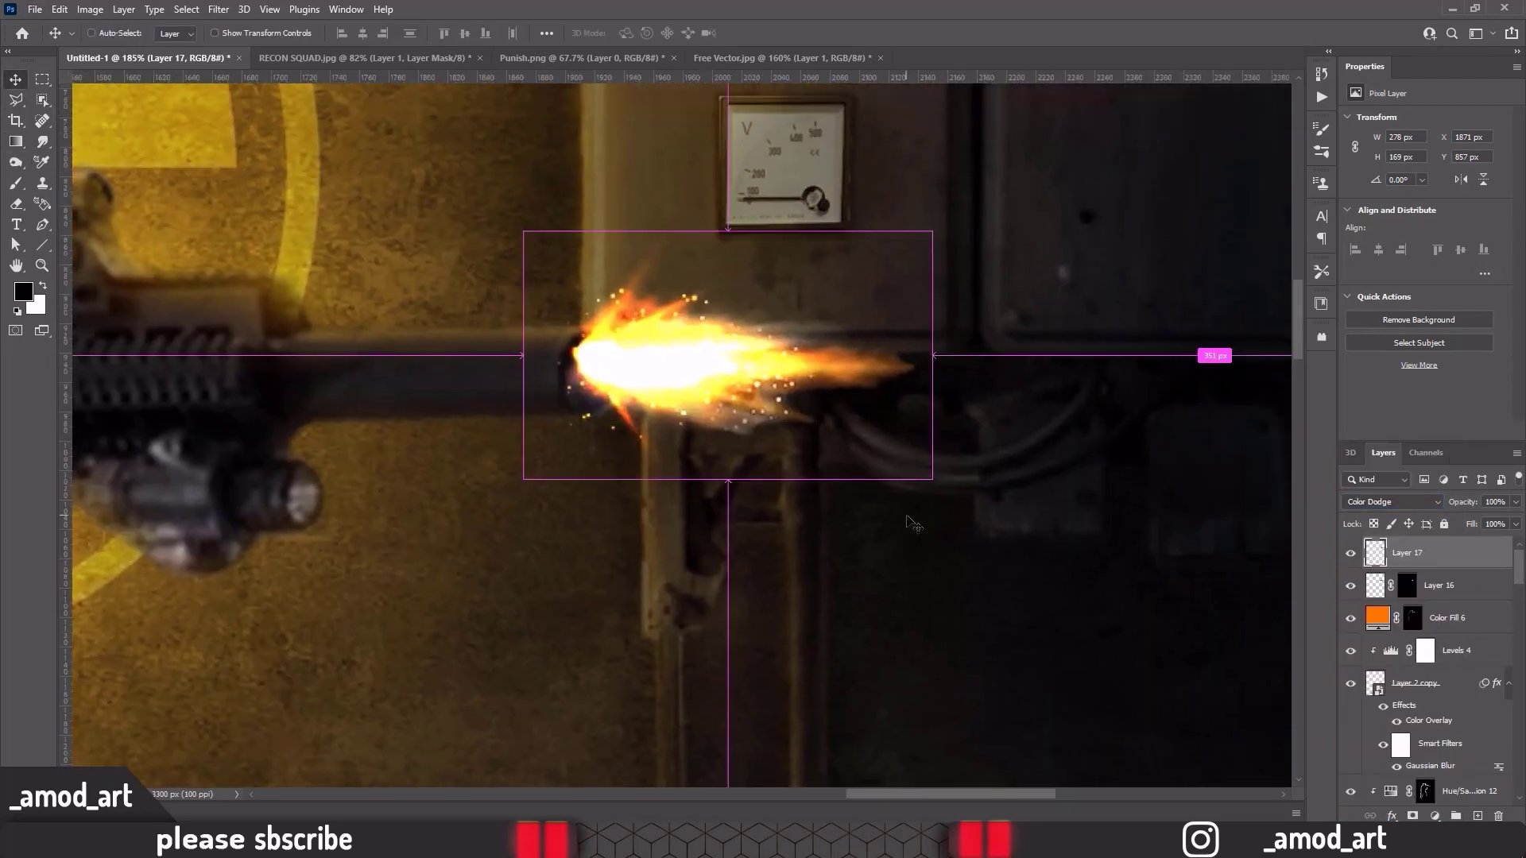
pyautogui.hotkey('ctrl', 't')
pyautogui.moveTo(784, 477); pyautogui.dragTo(783, 541)
pyautogui.moveTo(1044, 358); pyautogui.dragTo(1123, 357)
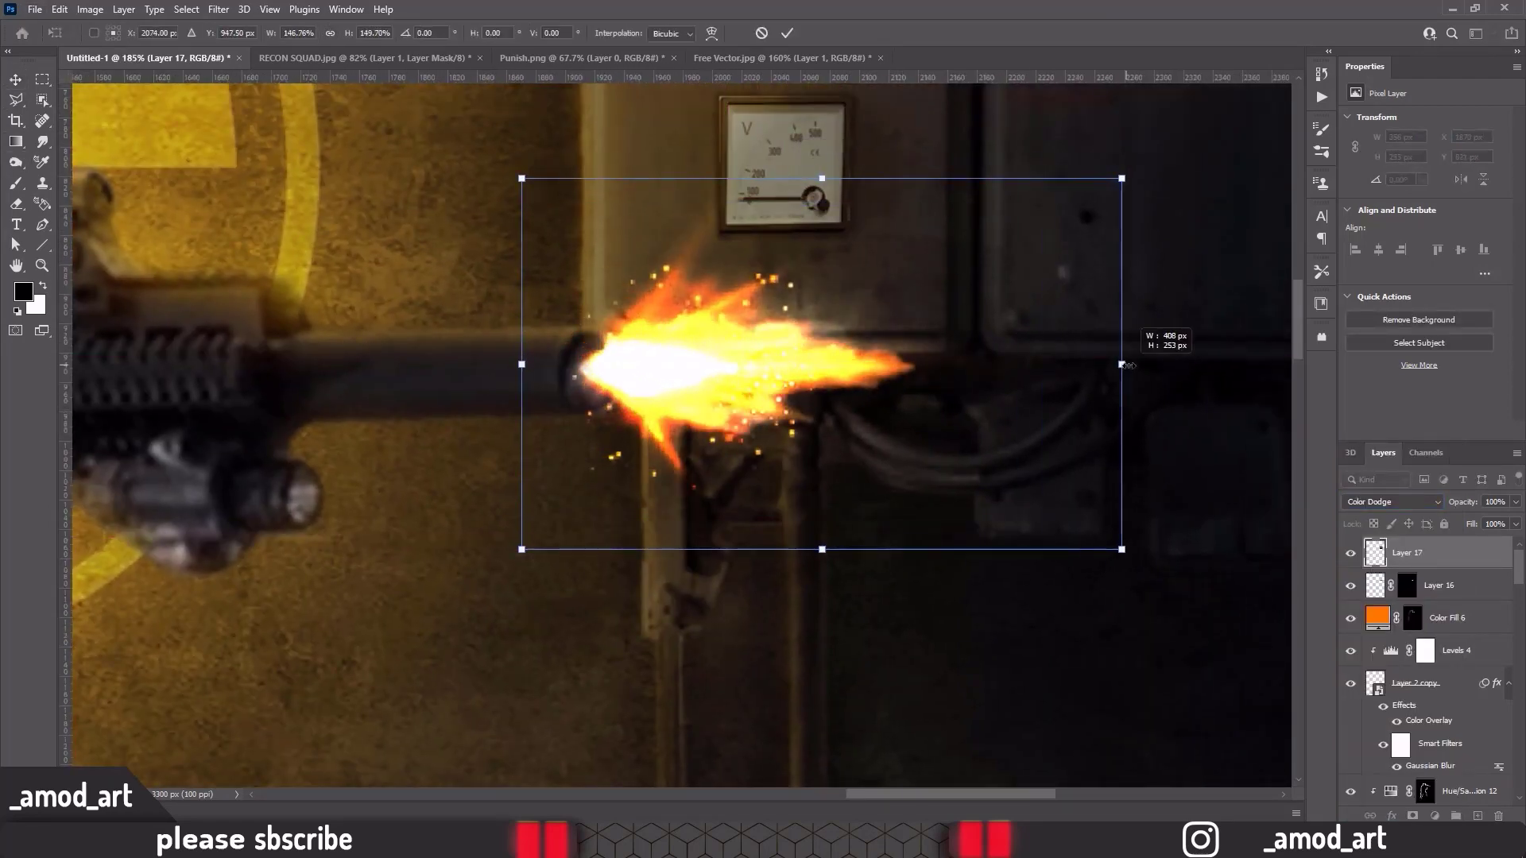
pyautogui.press('Return')
# Mask the second flash and lower the first flash layer's opacity
pyautogui.click(1412, 816)
pyautogui.press('b')
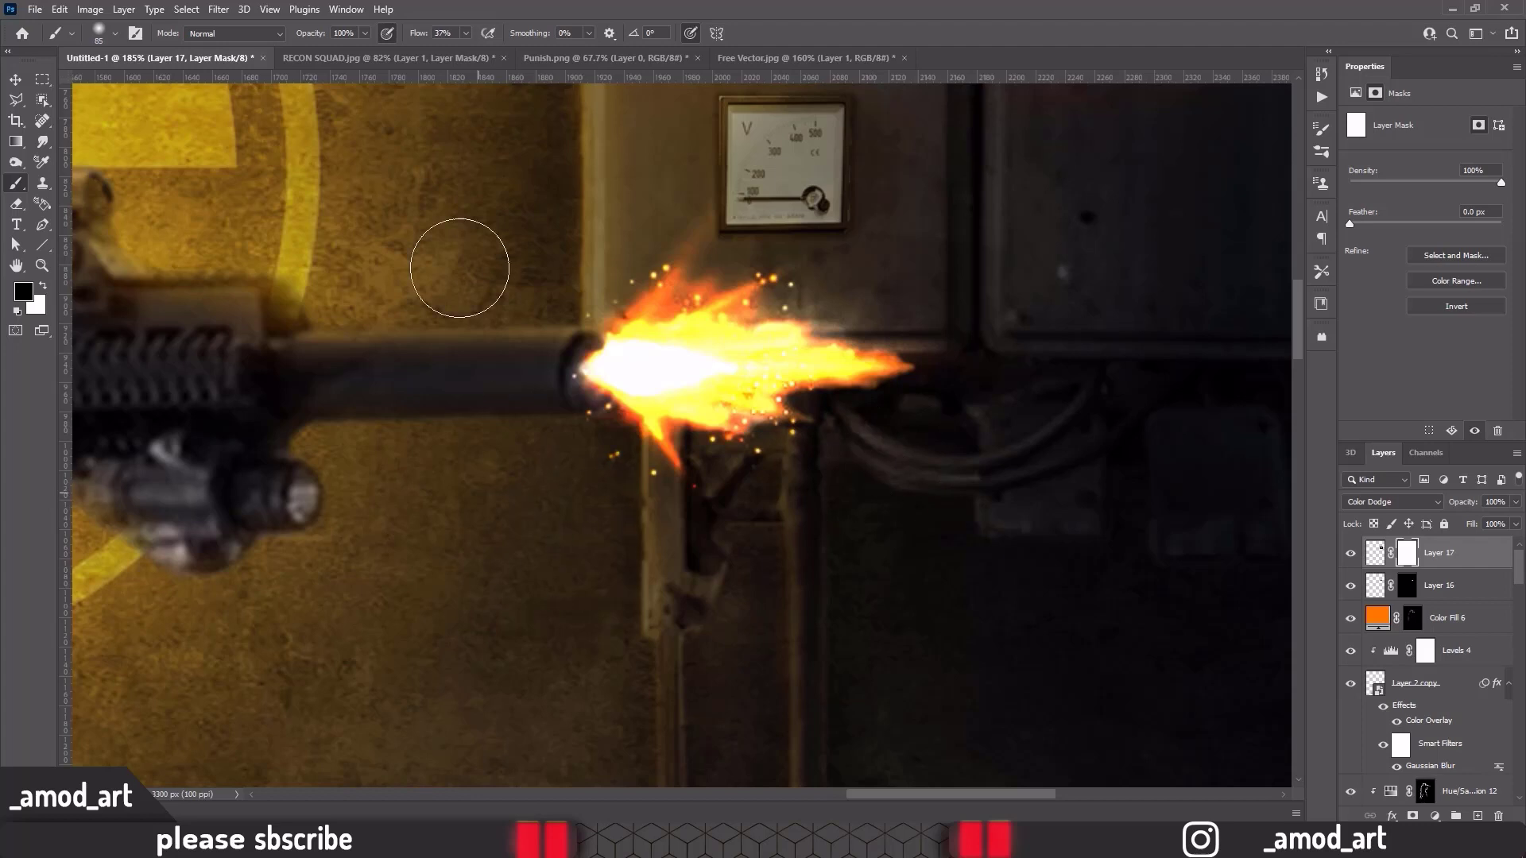
pyautogui.scroll(-6, 522, 183)
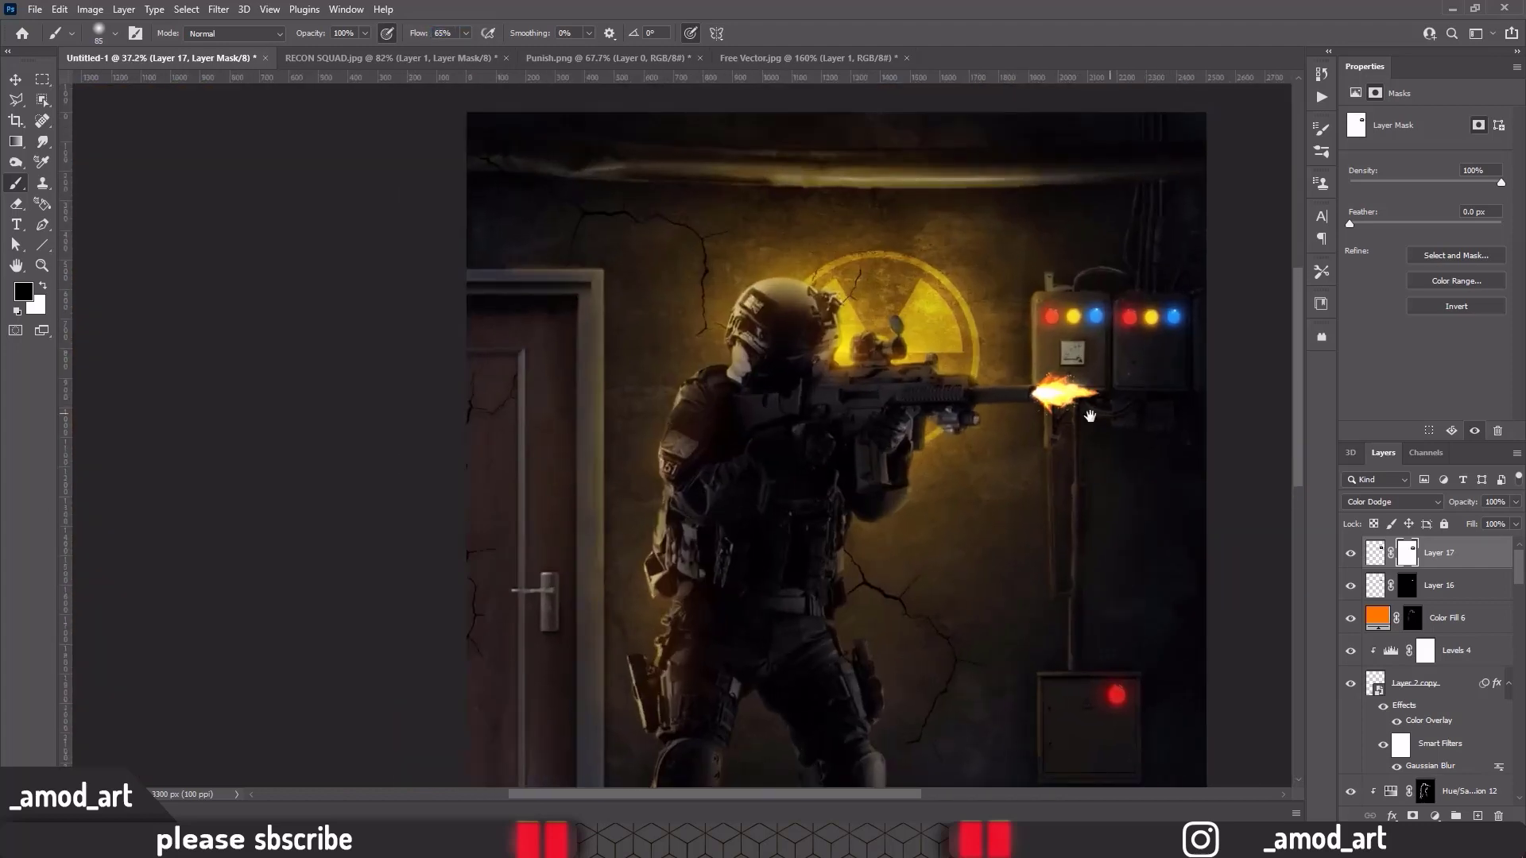
pyautogui.click(1375, 552)
pyautogui.hotkey('alt', '[')
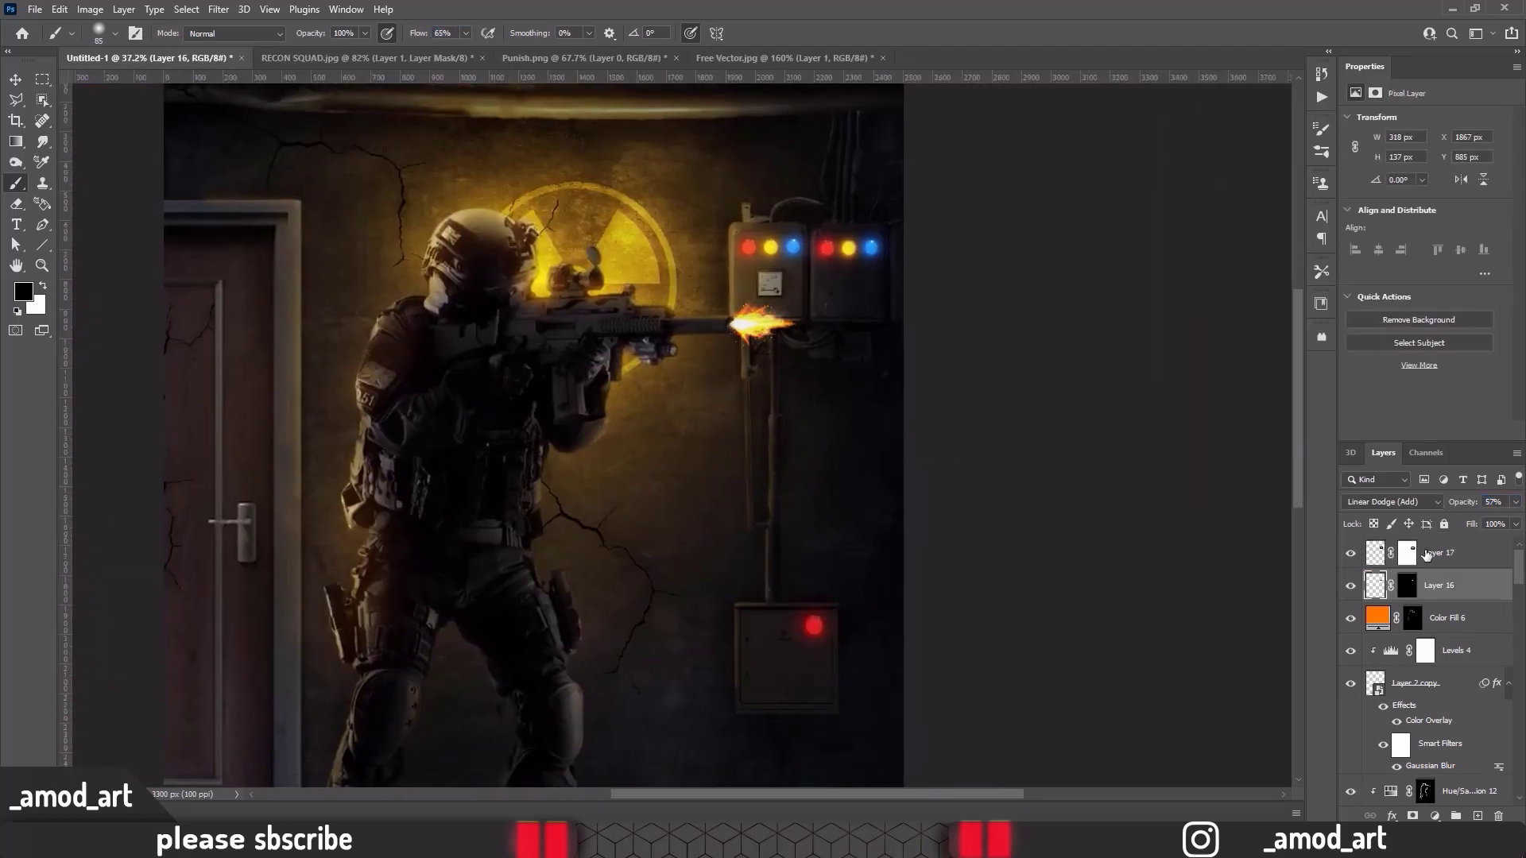
# Add an orange Solid Color fill layer
pyautogui.click(1428, 554)
pyautogui.click(1434, 816)
pyautogui.click(1234, 191)
# Set Color Fill 7 to Linear Dodge (Add) and invert its mask so only the muzzle glows
pyautogui.click(1391, 502)
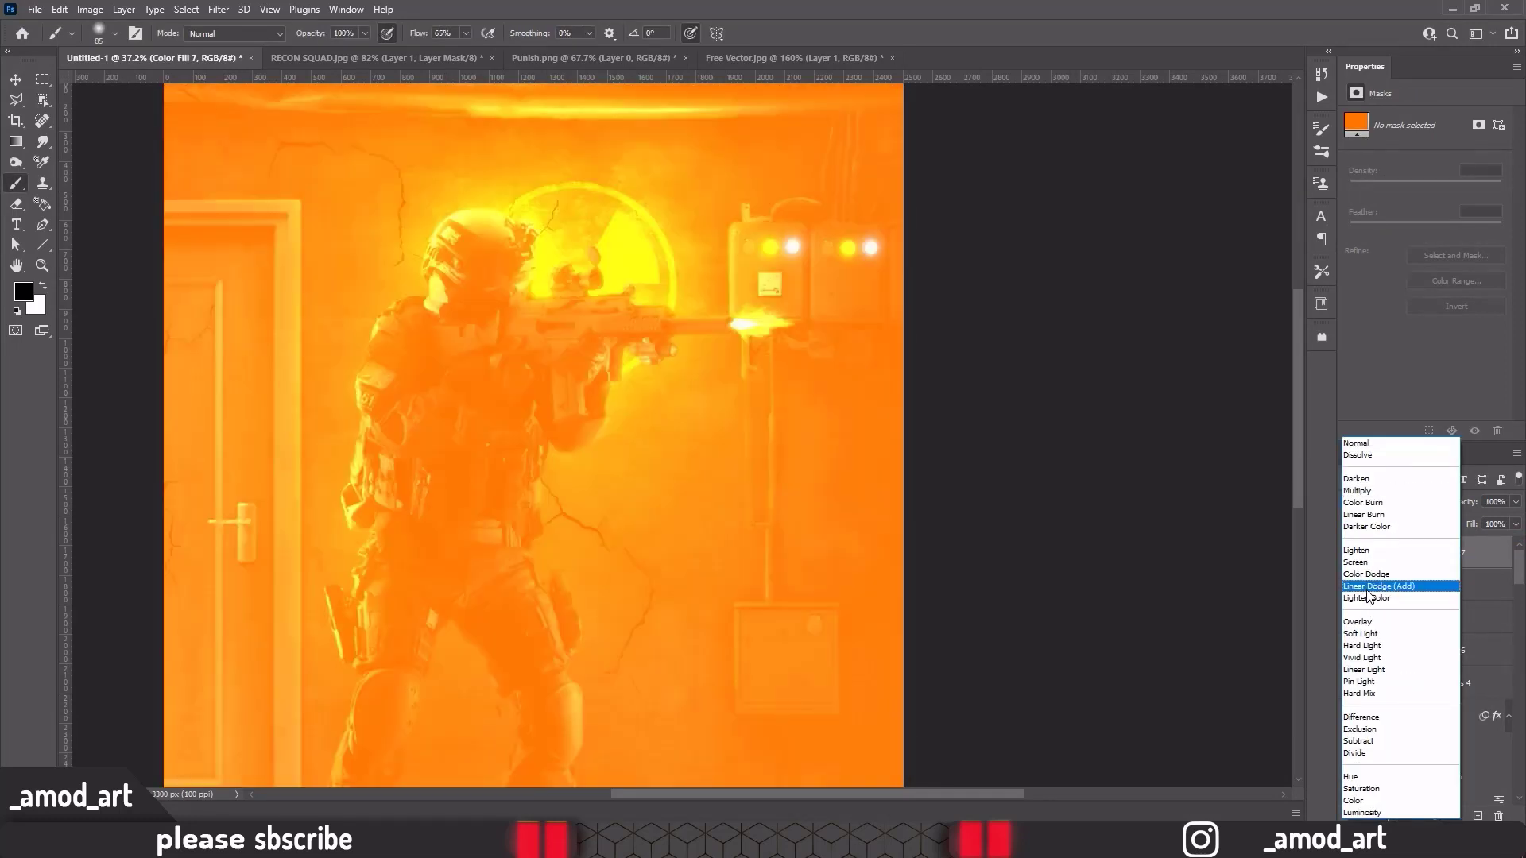
pyautogui.click(1369, 589)
pyautogui.click(1412, 552)
pyautogui.hotkey('ctrl', 'i')
pyautogui.scroll(5, 761, 325)
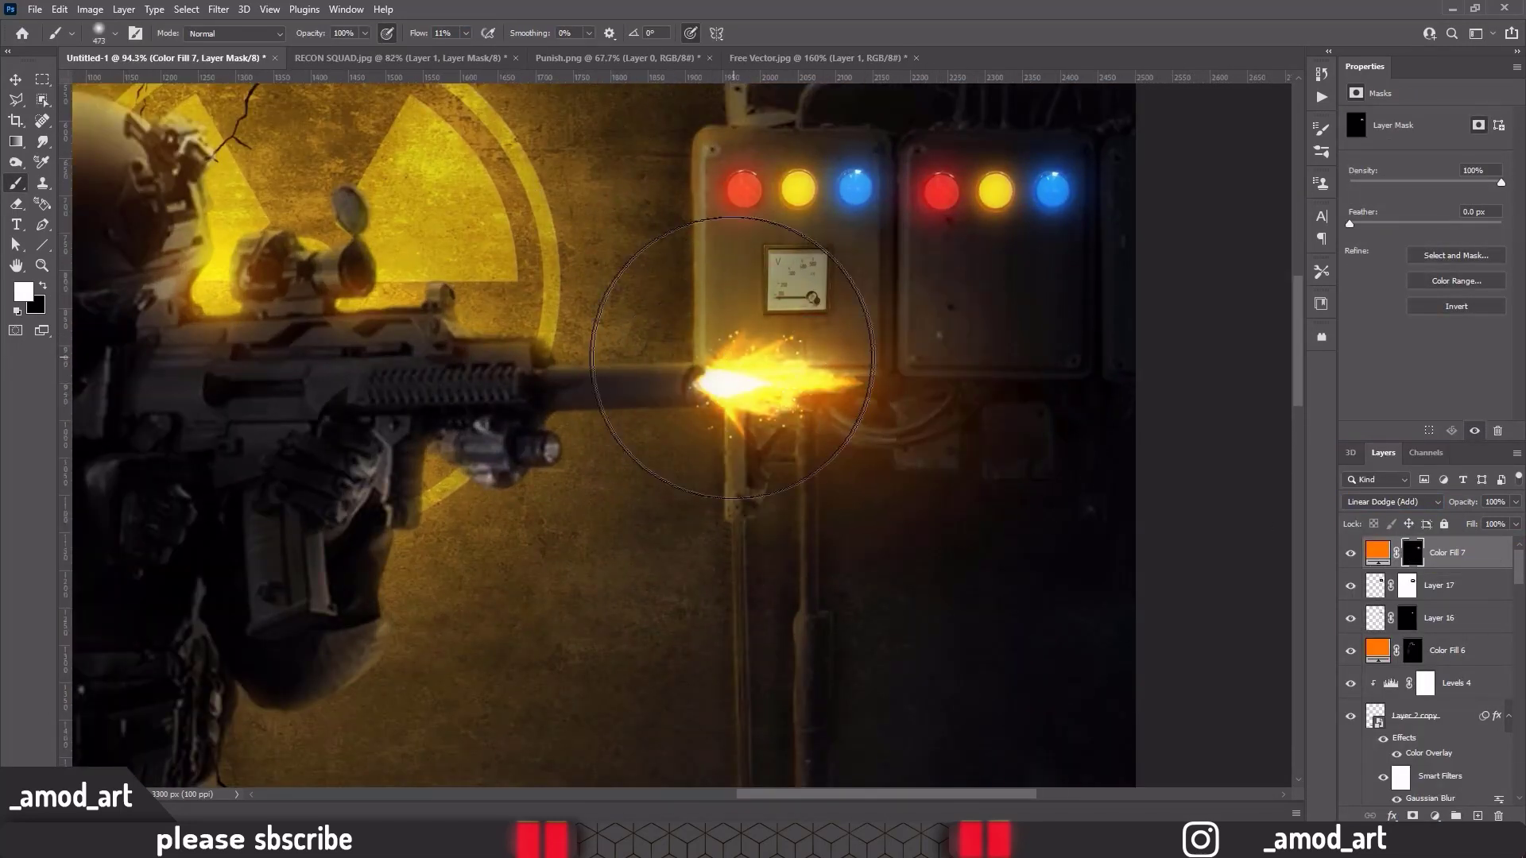
pyautogui.scroll(3, 691, 384)
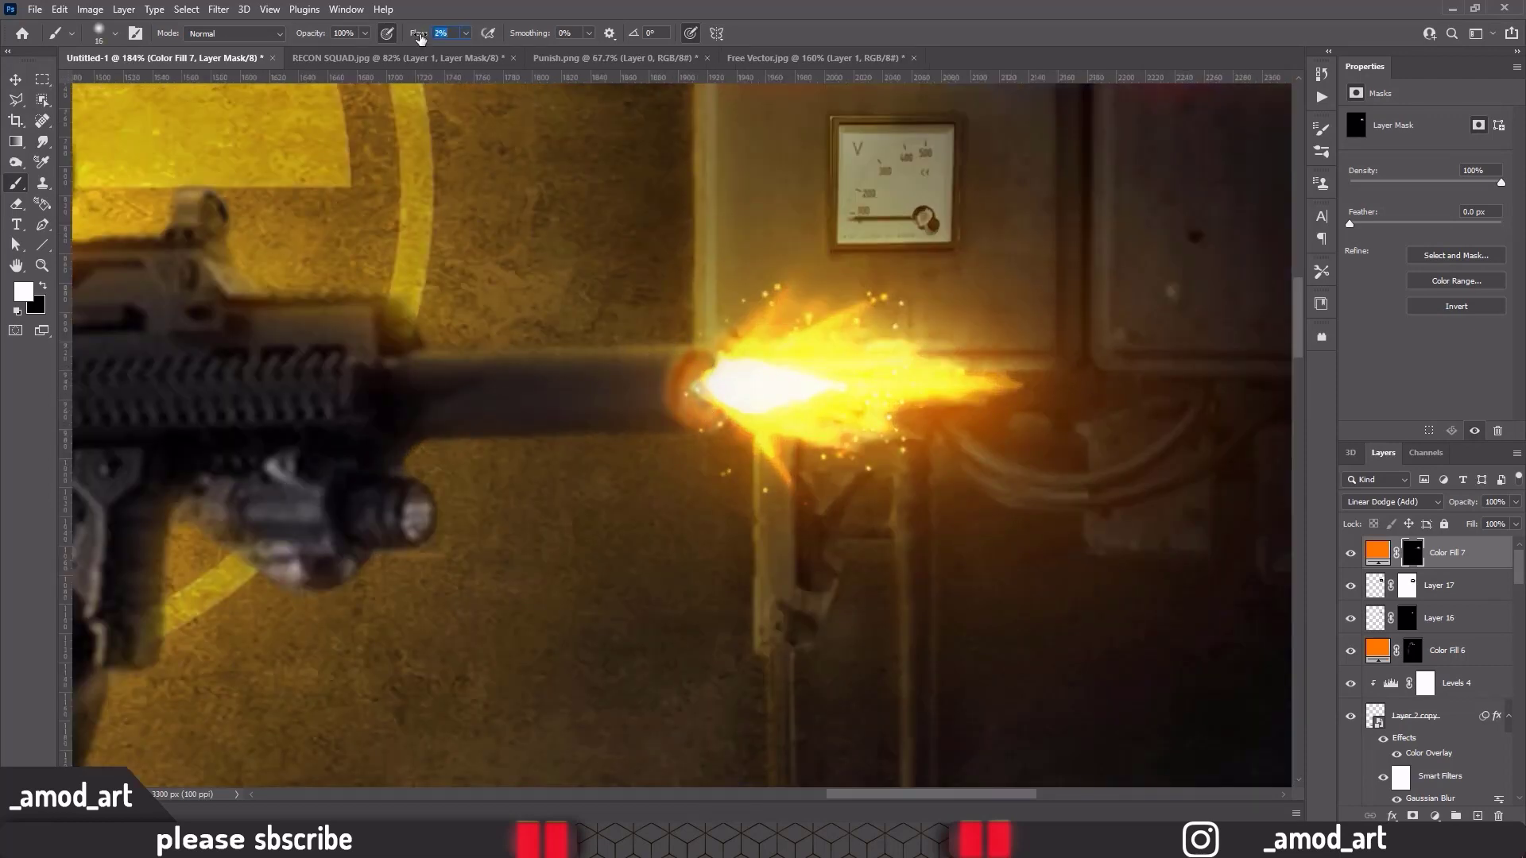
pyautogui.scroll(-8, 762, 442)
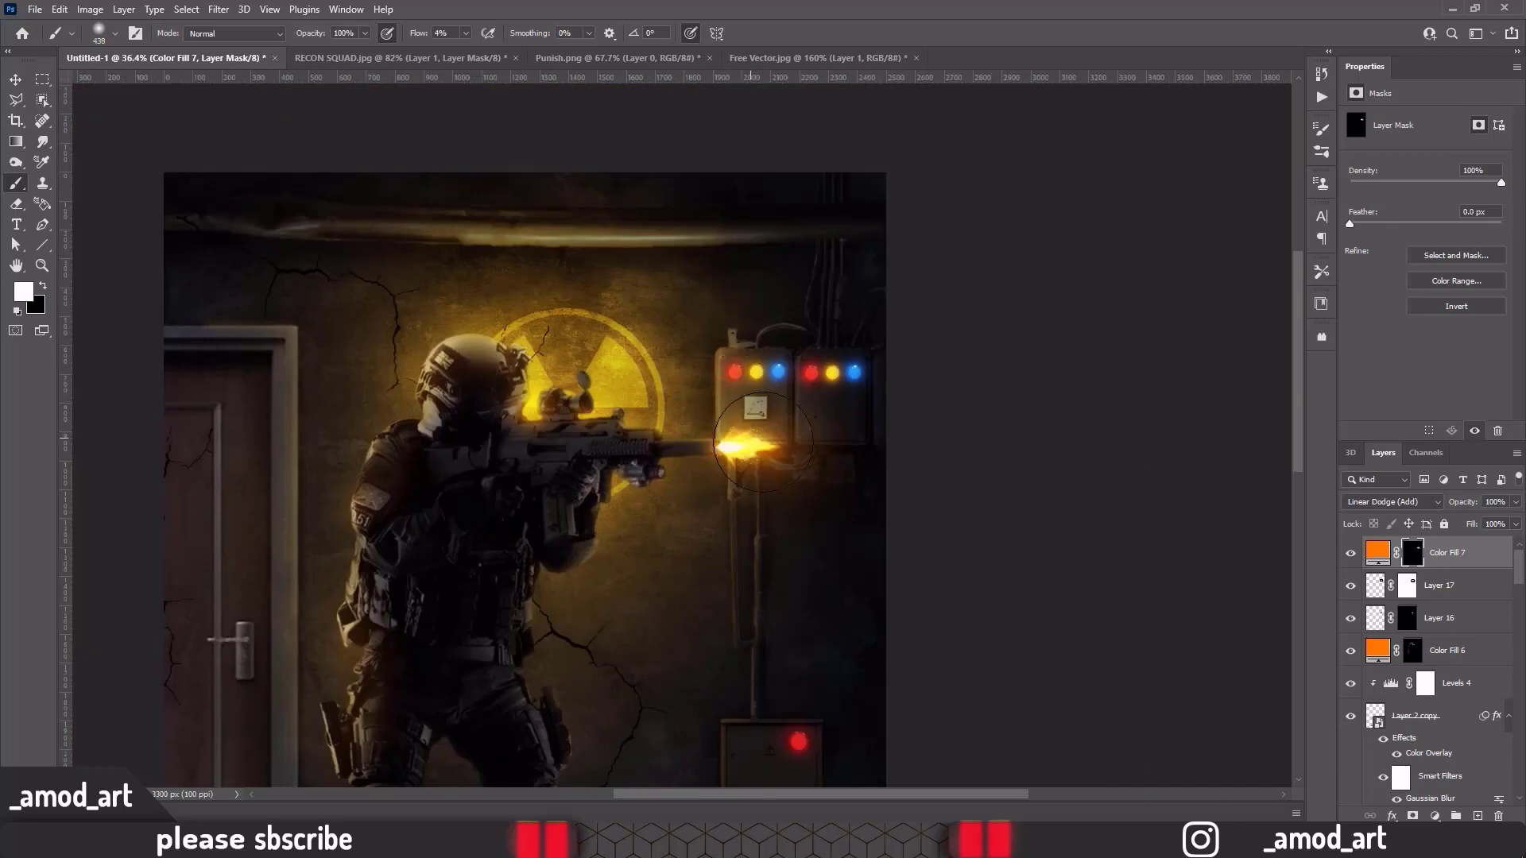
pyautogui.scroll(-1, 845, 460)
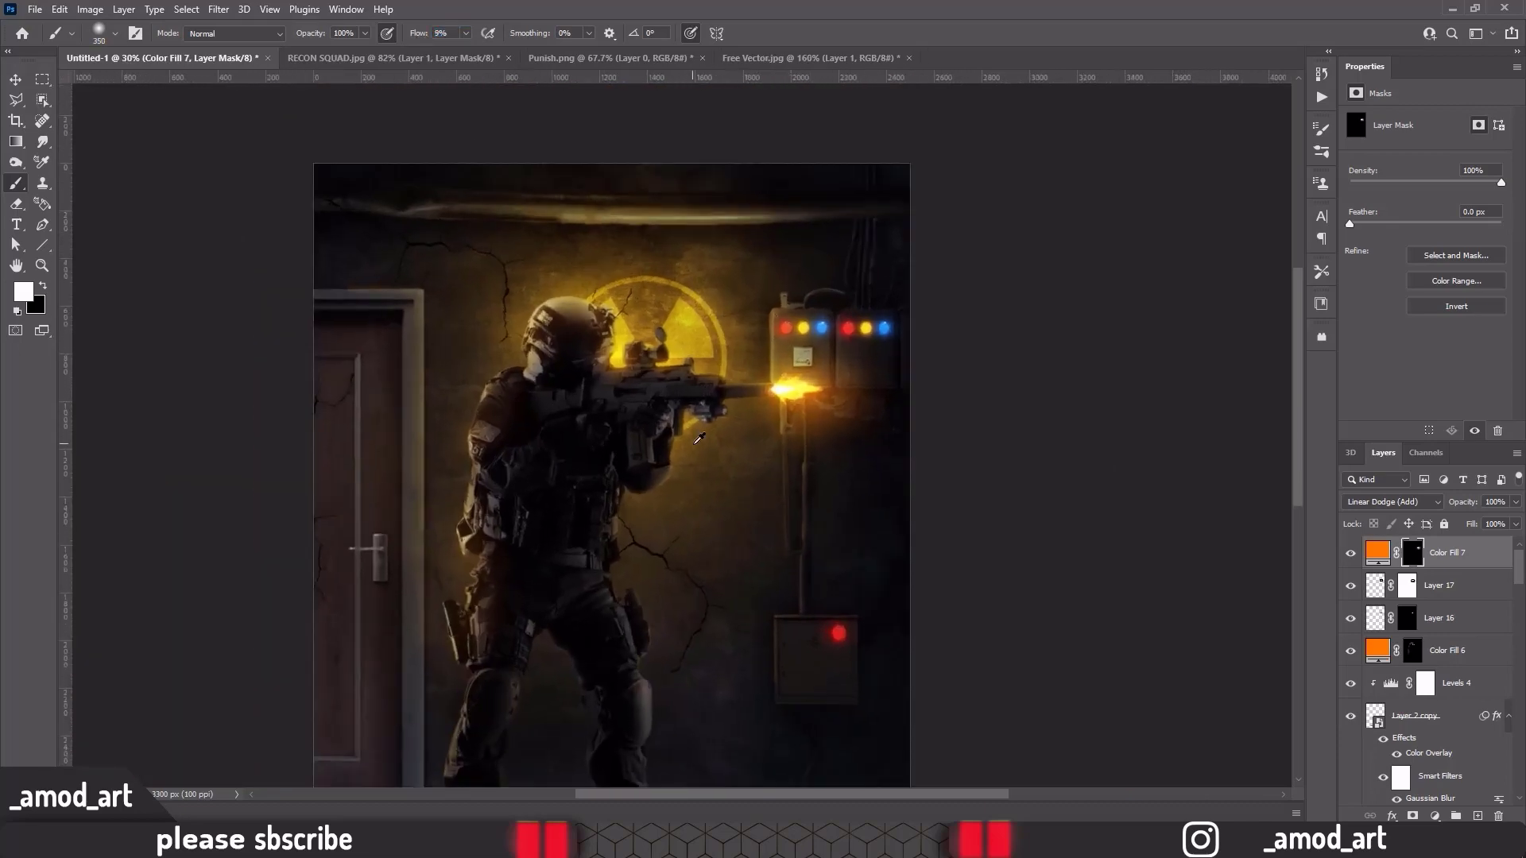
pyautogui.click(867, 58)
# Bring the shell casings into the composite, scaled and tilted beside the soldier
pyautogui.press('x')
pyautogui.press('v')
pyautogui.moveTo(426, 243)
pyautogui.mouseDown()
pyautogui.moveTo(715, 477)
pyautogui.moveTo(751, 556)
pyautogui.mouseUp()
pyautogui.hotkey('ctrl', 't')
pyautogui.scroll(-1, 751, 557)
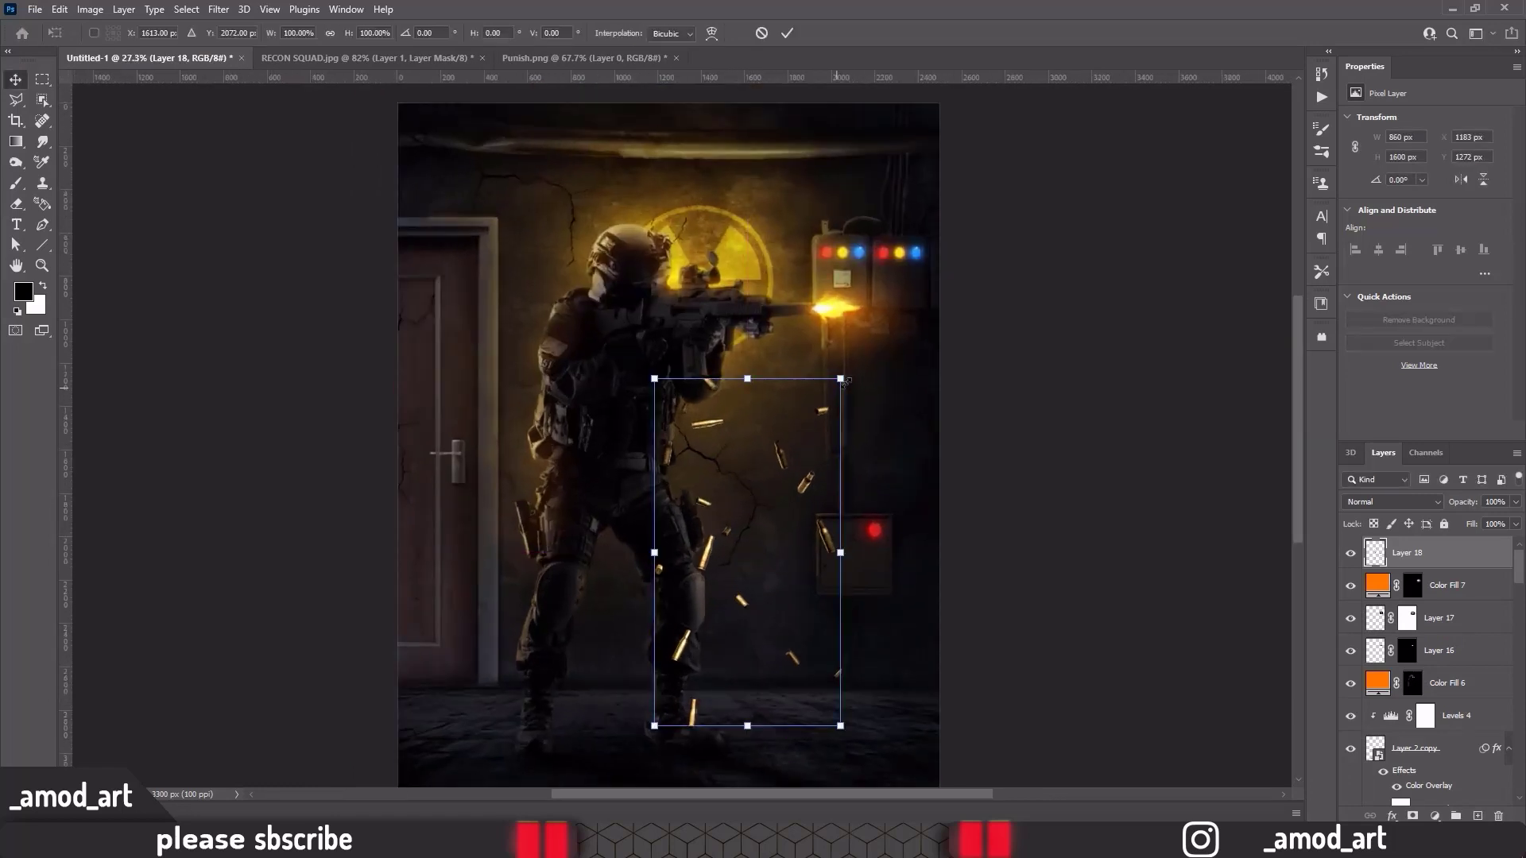
pyautogui.moveTo(837, 727)
pyautogui.mouseDown()
pyautogui.moveTo(801, 692)
pyautogui.moveTo(832, 670)
pyautogui.mouseUp()
pyautogui.press('Return')
# Add a layer mask to the shell casings layer
pyautogui.click(1413, 816)
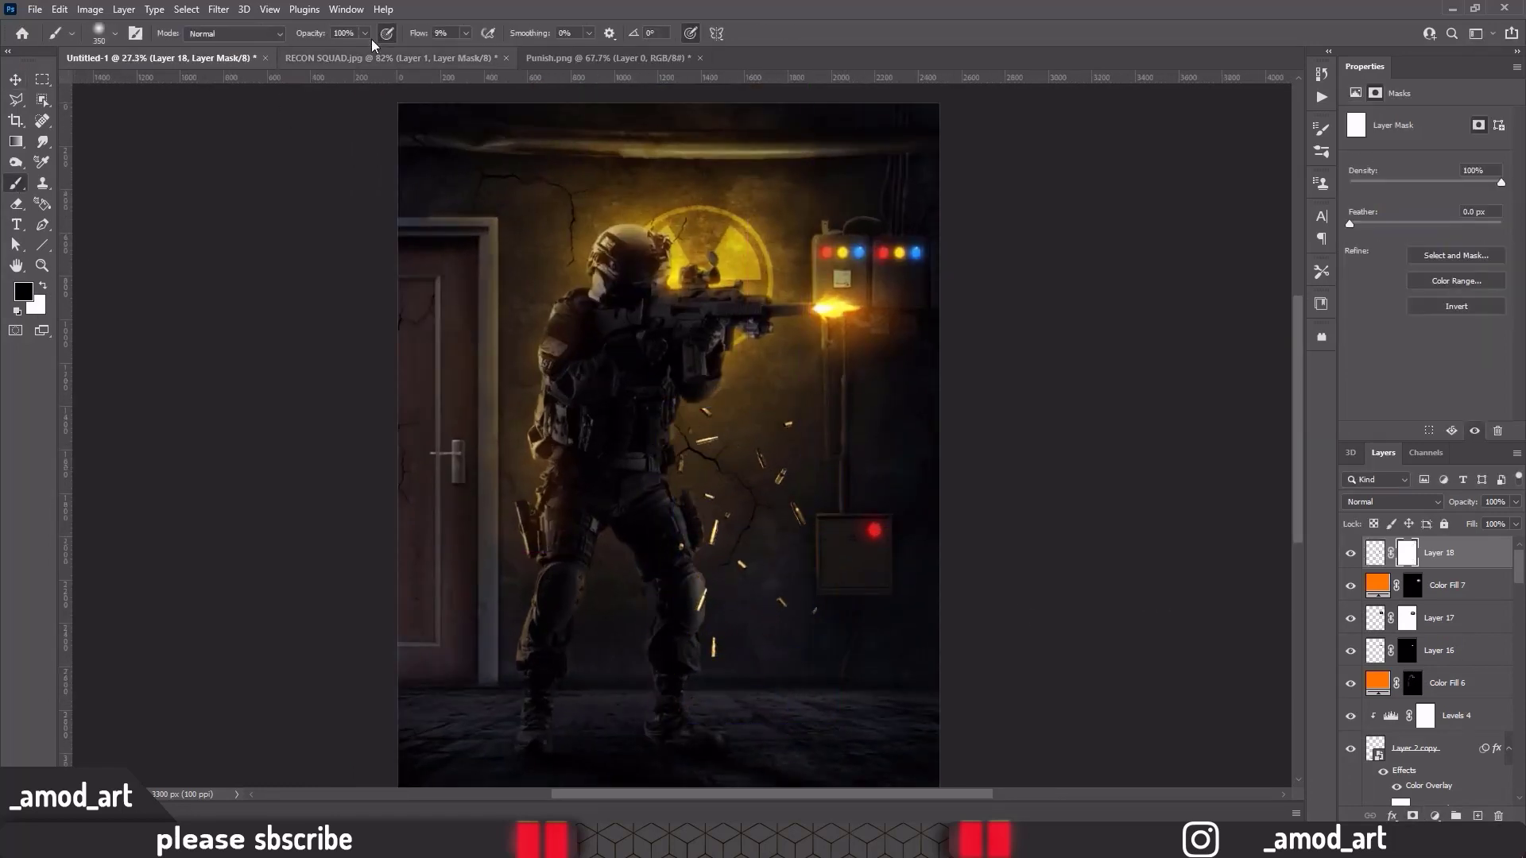
pyautogui.press('b')
pyautogui.scroll(3, 792, 542)
pyautogui.scroll(-5, 794, 421)
pyautogui.scroll(2, 749, 553)
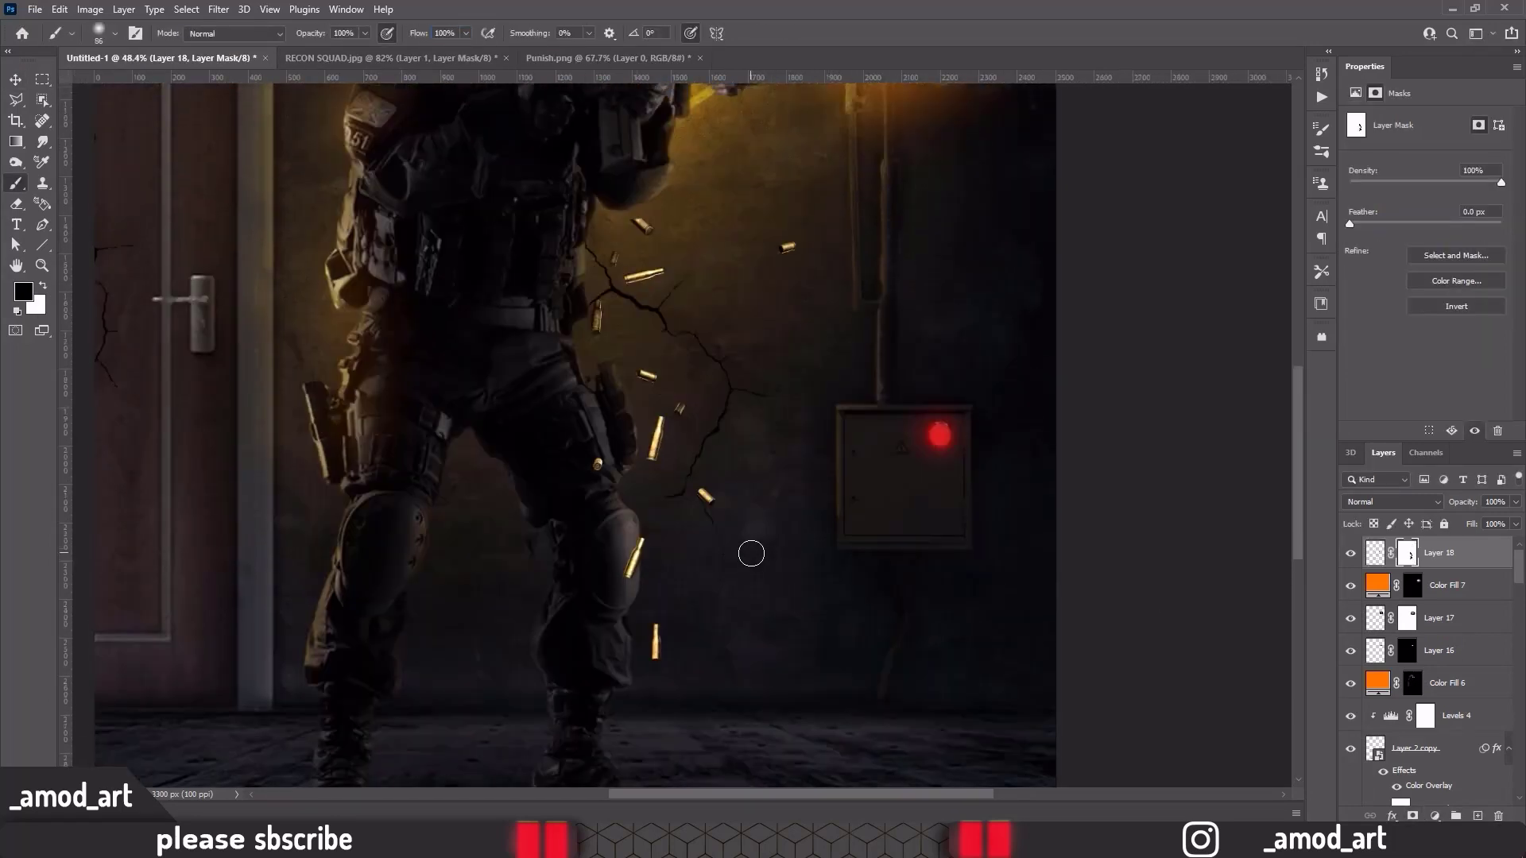
pyautogui.scroll(2, 477, 477)
pyautogui.press('v')
pyautogui.scroll(-4, 270, 382)
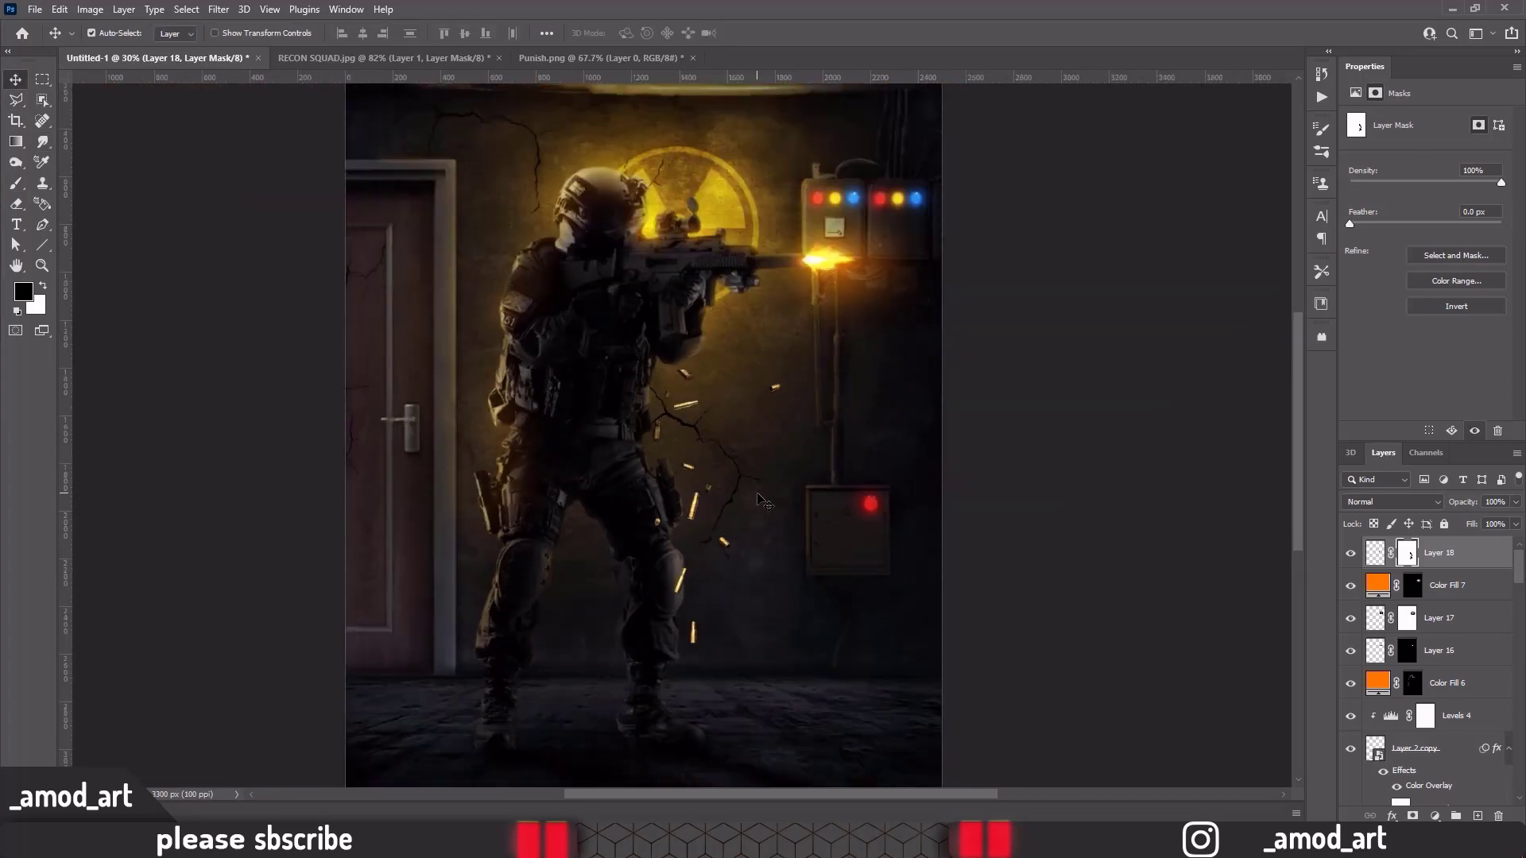
pyautogui.scroll(1, 646, 284)
pyautogui.scroll(1, 646, 284)
# Lasso one casing onto its own layer and move it down to the floor
pyautogui.press('l')
pyautogui.scroll(1, 647, 284)
pyautogui.scroll(7, 642, 282)
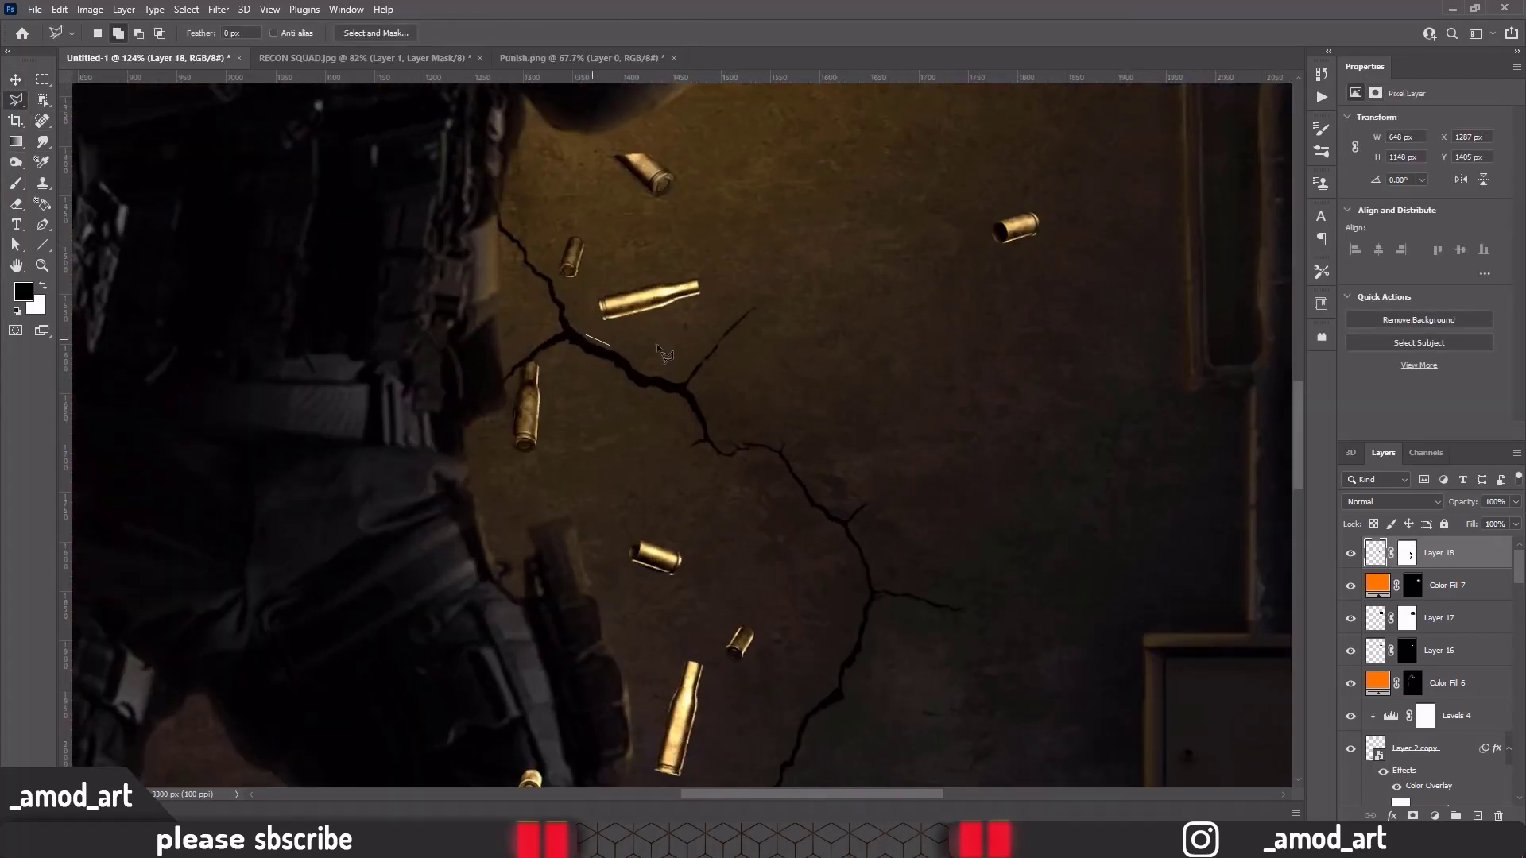
pyautogui.doubleClick(616, 354)
pyautogui.hotkey('ctrl', 'j')
pyautogui.press('v')
pyautogui.scroll(-3, 678, 407)
pyautogui.moveTo(679, 406); pyautogui.dragTo(596, 700)
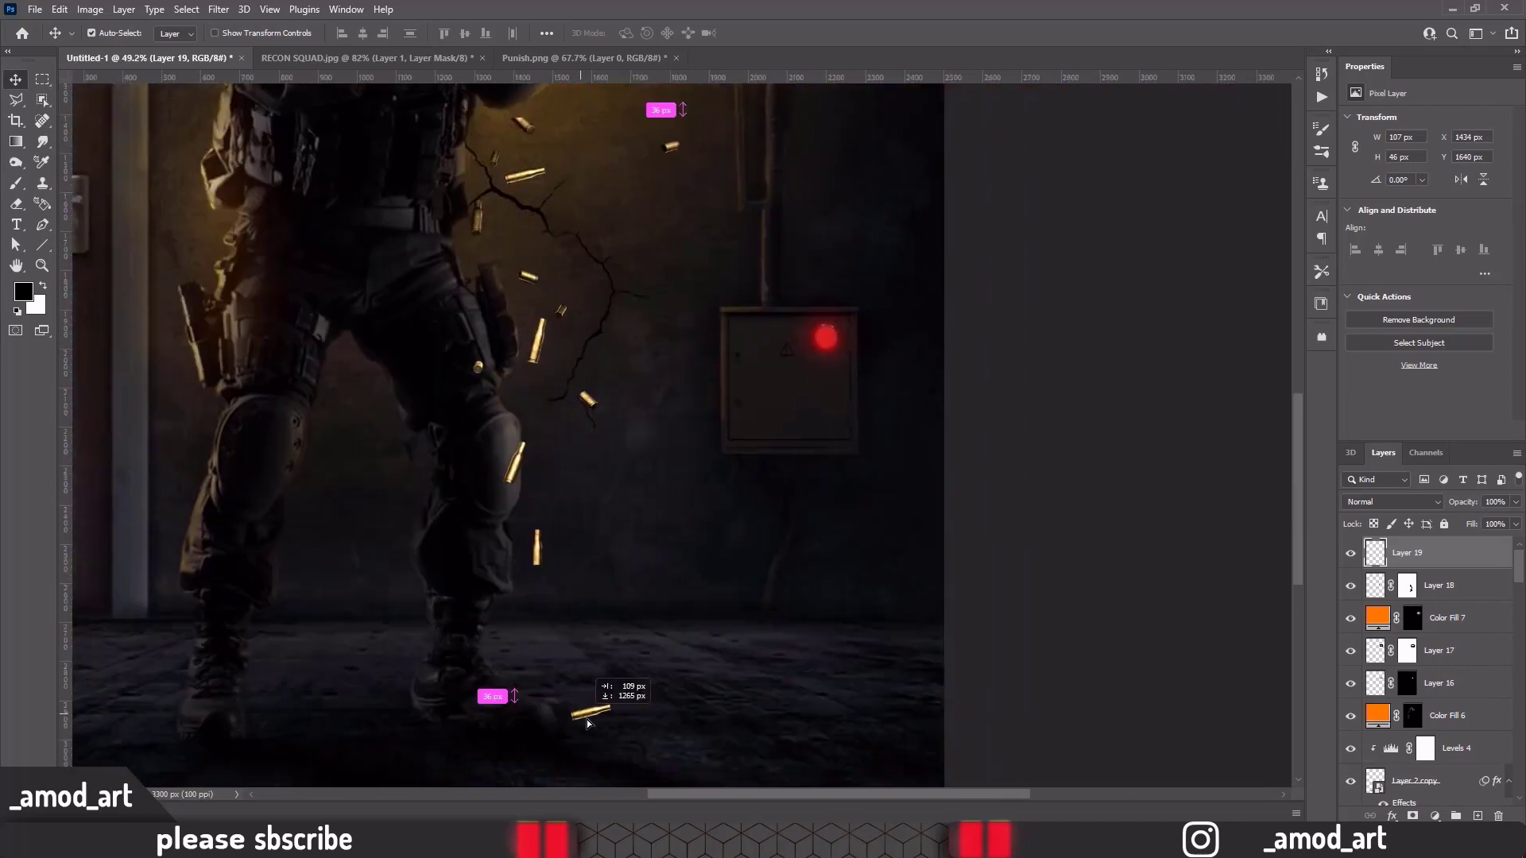
# Rotate the floor casing to lie flat and add a turned duplicate beside it
pyautogui.scroll(3, 626, 765)
pyautogui.scroll(2, 627, 765)
pyautogui.hotkey('ctrl', 't')
pyautogui.moveTo(683, 683); pyautogui.dragTo(698, 712)
pyautogui.press('Return')
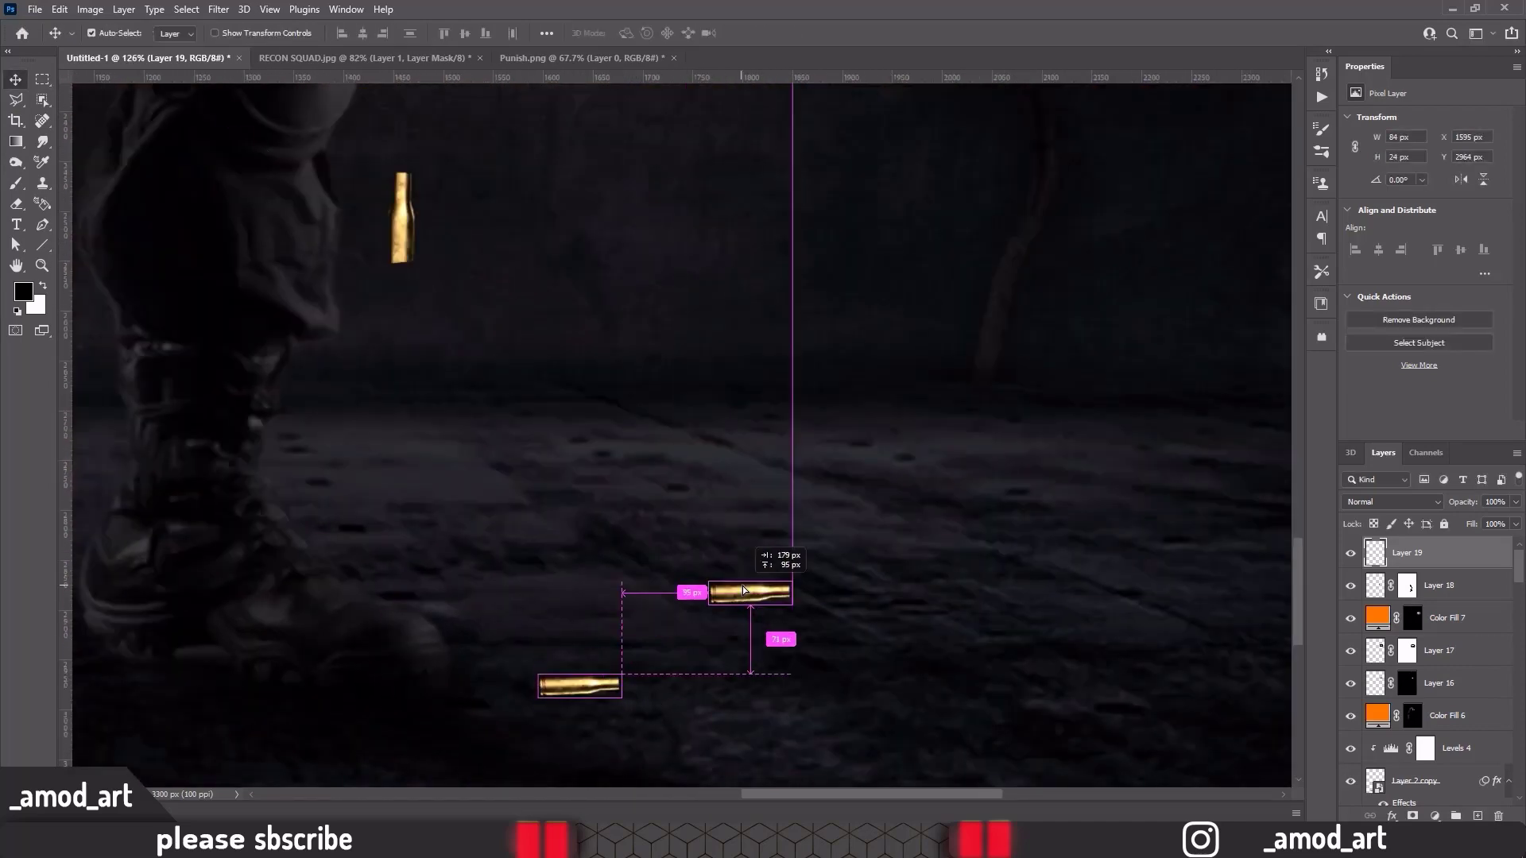
pyautogui.hotkey('ctrl', 't')
pyautogui.moveTo(743, 589)
pyautogui.mouseDown()
pyautogui.moveTo(794, 563)
pyautogui.moveTo(849, 602)
pyautogui.moveTo(596, 604)
pyautogui.mouseUp()
pyautogui.press('Return')
# Merge the two floor casing layers into a single layer
pyautogui.scroll(-3, 760, 534)
pyautogui.scroll(2, 797, 565)
pyautogui.scroll(-3, 660, 465)
pyautogui.scroll(2, 660, 465)
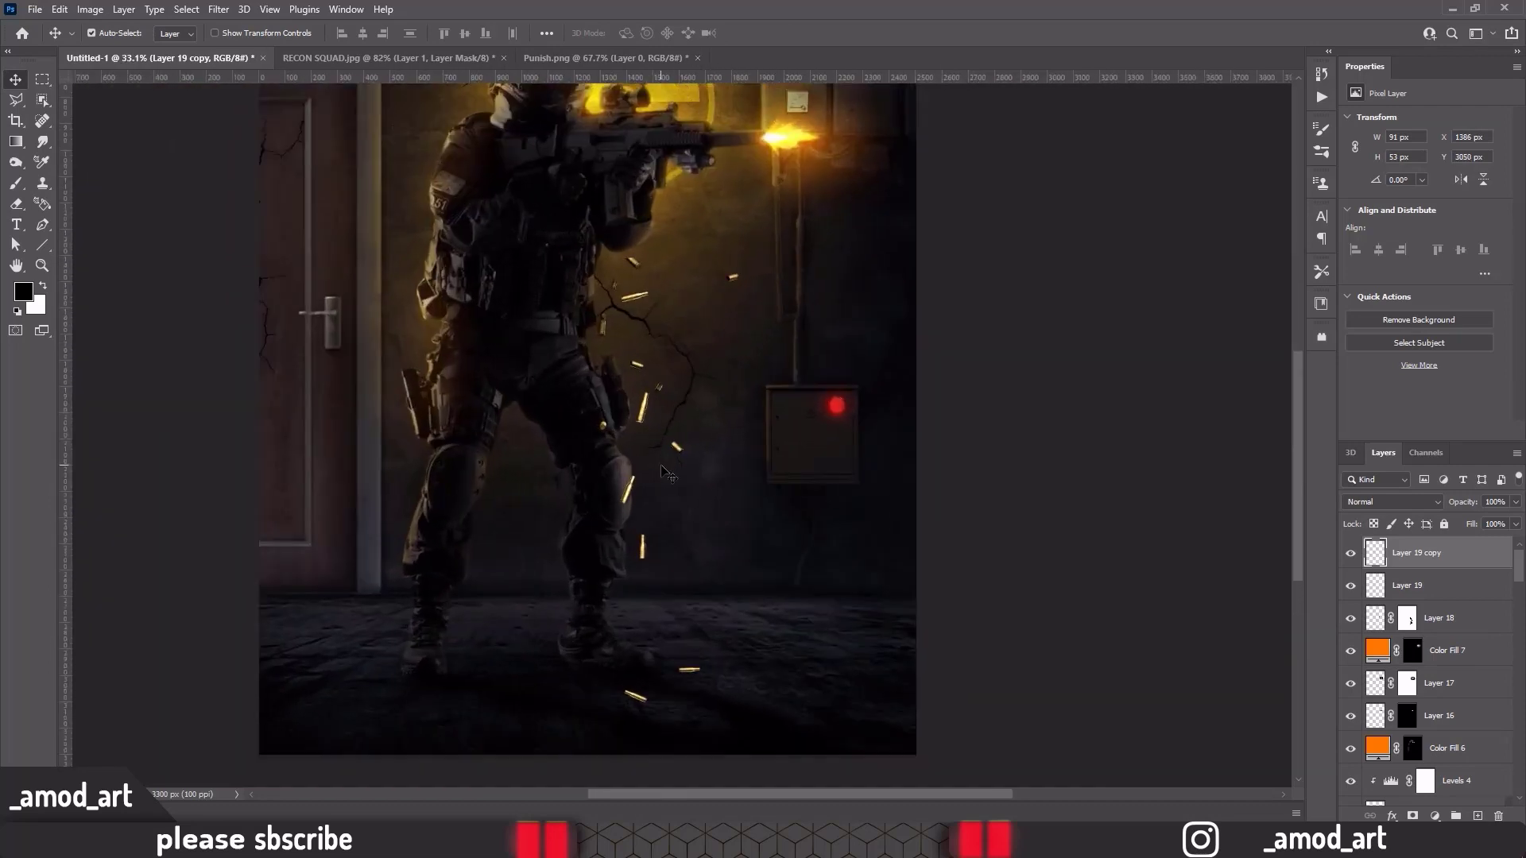
pyautogui.keyDown('shift'); pyautogui.click(1440, 586); pyautogui.keyUp('shift')
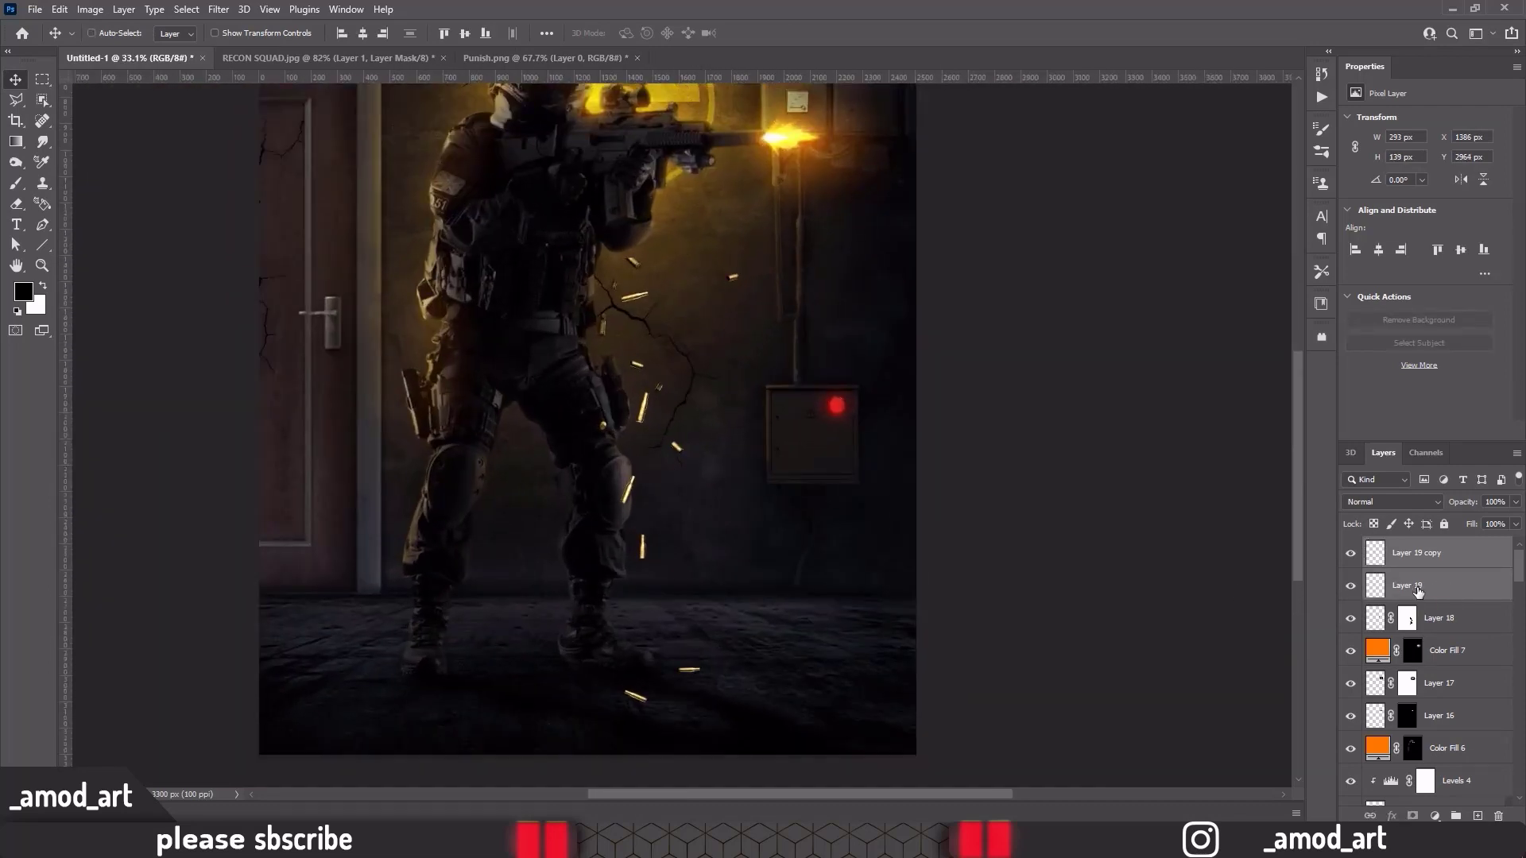
pyautogui.keyDown('shift'); pyautogui.click(1439, 618); pyautogui.keyUp('shift')
pyautogui.hotkey('ctrl', 'e')
pyautogui.click(1435, 816)
# Dull the casings with Hue/Saturation (saturation -49, lightness -48) and a Levels with lowered output white
pyautogui.click(1430, 604)
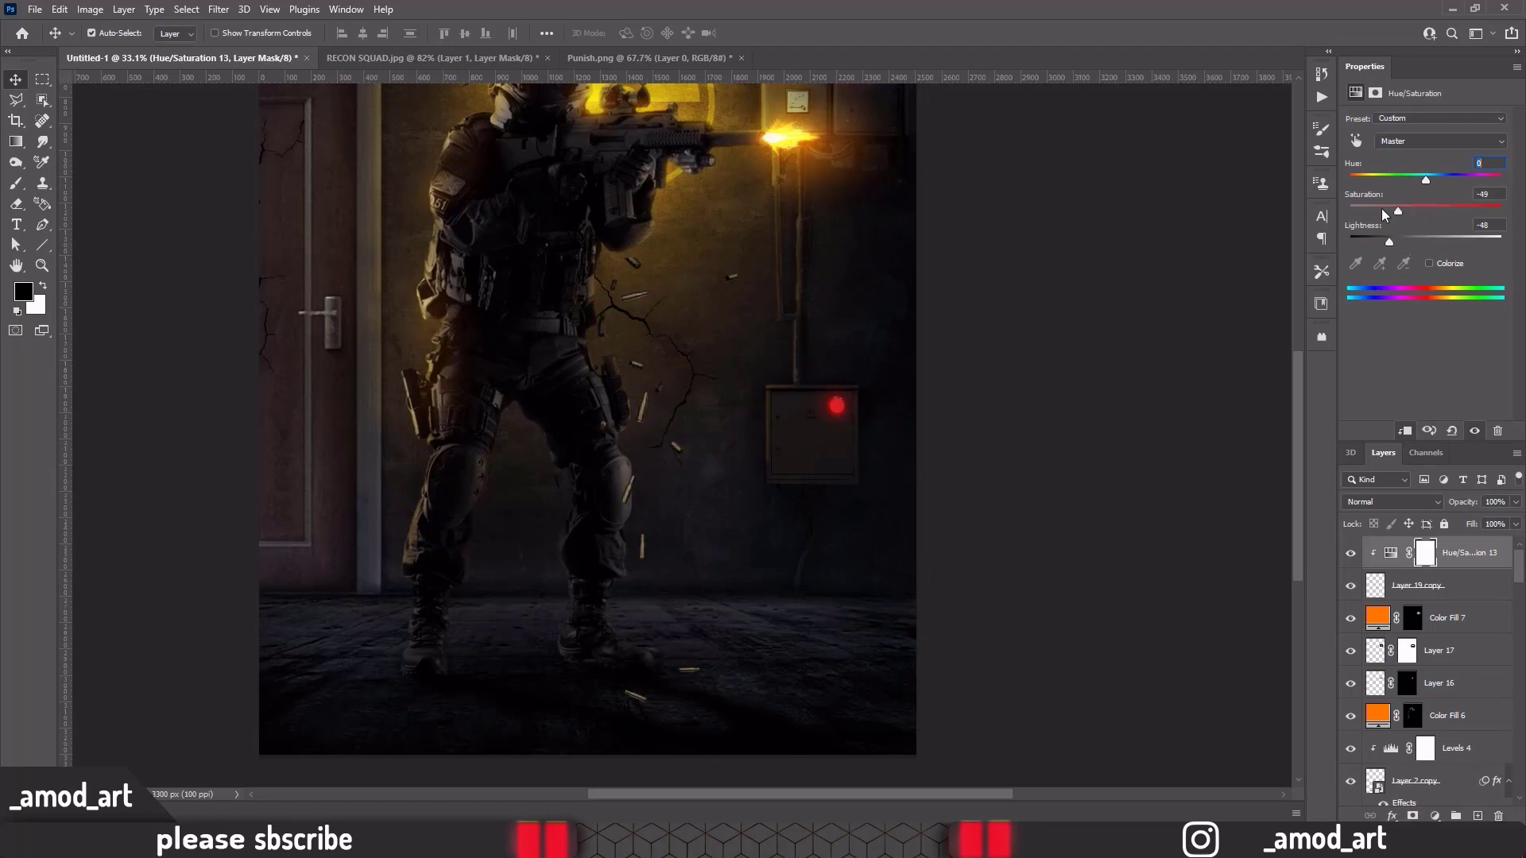
pyautogui.hotkey('ctrl', 'l')
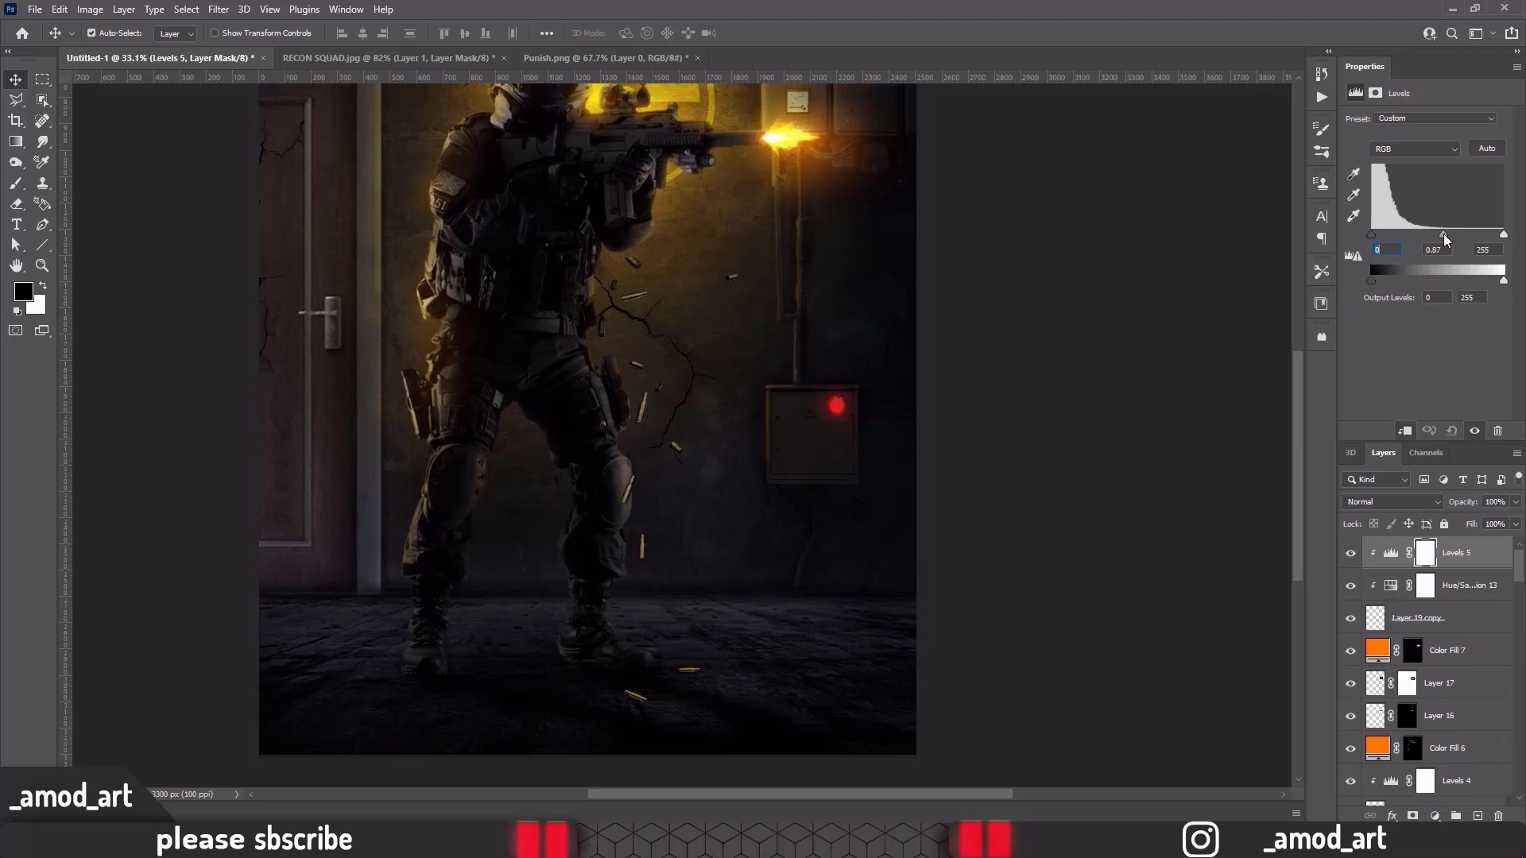
pyautogui.moveTo(1444, 233); pyautogui.dragTo(1439, 234)
pyautogui.moveTo(1503, 281); pyautogui.dragTo(1489, 282)
# Add a layer mask to the merged casing layer, keeping its pixels targeted
pyautogui.click(1407, 627)
pyautogui.click(1412, 816)
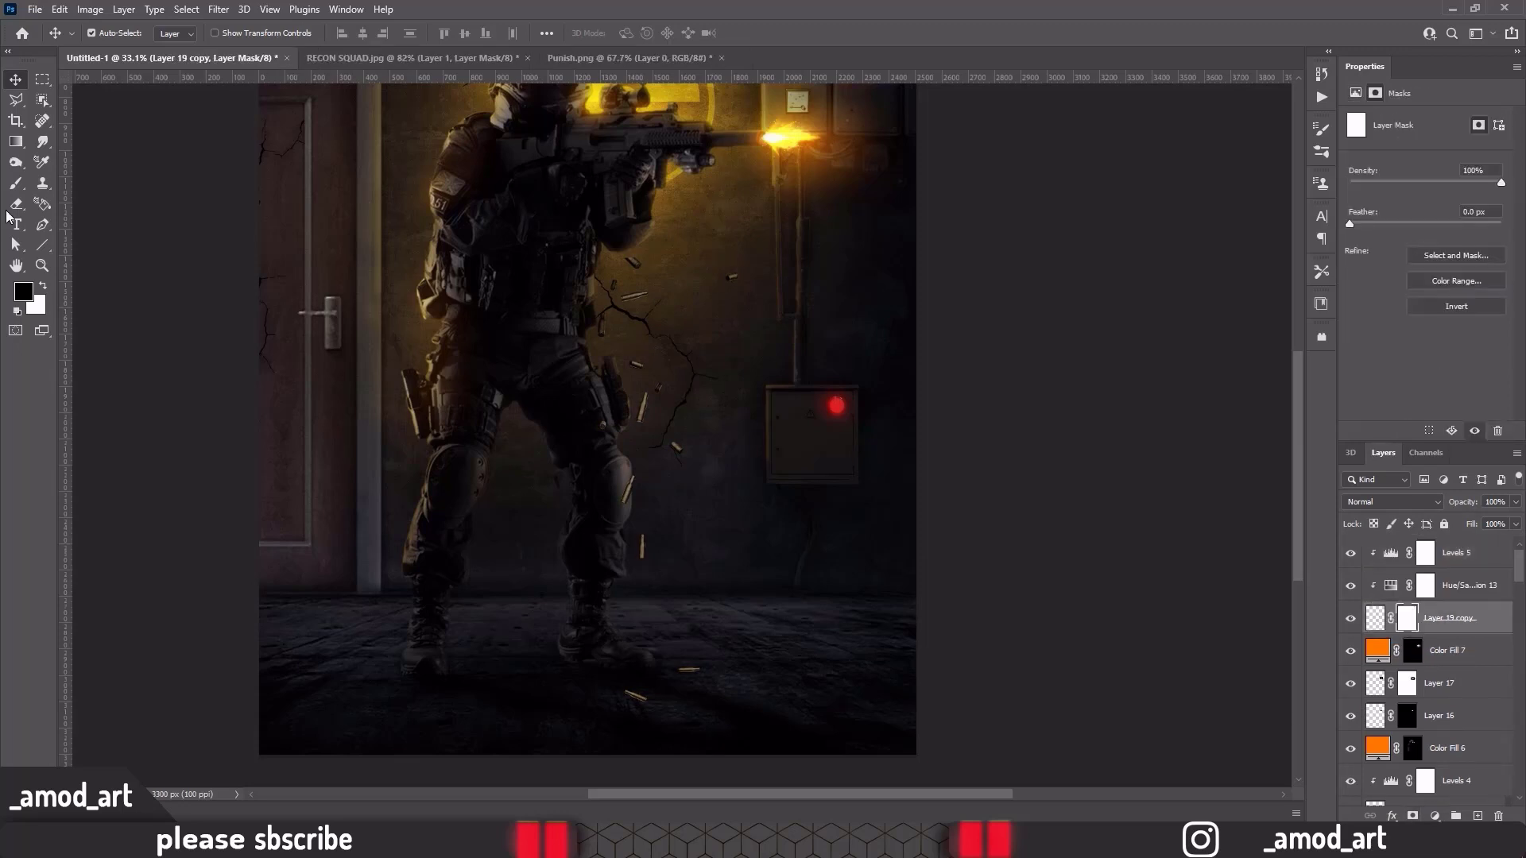
pyautogui.scroll(3, 756, 470)
pyautogui.scroll(-2, 755, 471)
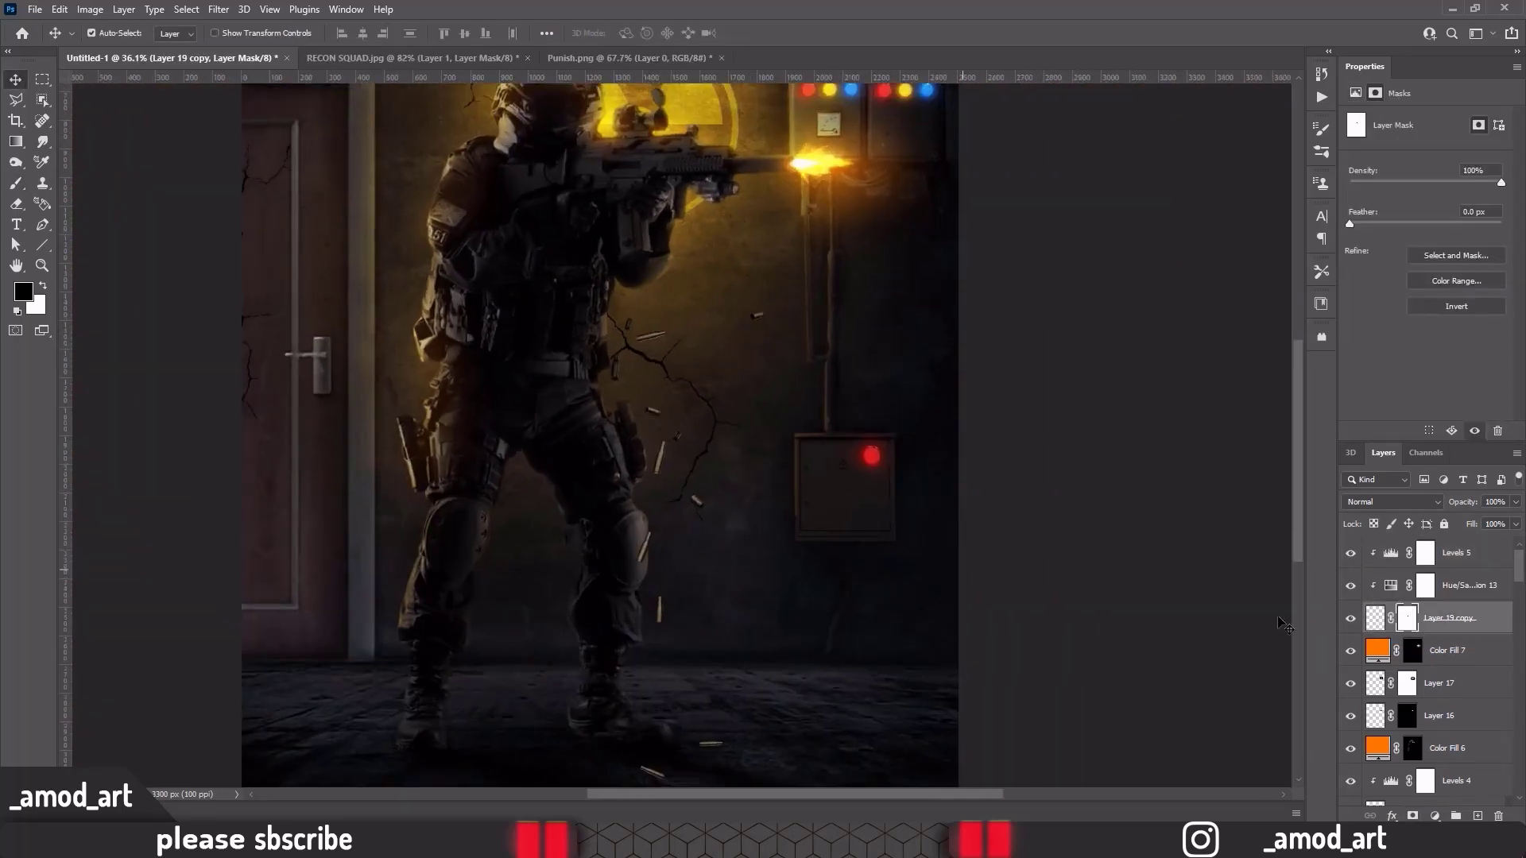
pyautogui.click(1375, 619)
# Lasso a single wall shell onto its own layer and move it up and left
pyautogui.press('l')
pyautogui.scroll(5, 667, 439)
pyautogui.click(571, 342)
pyautogui.click(526, 338)
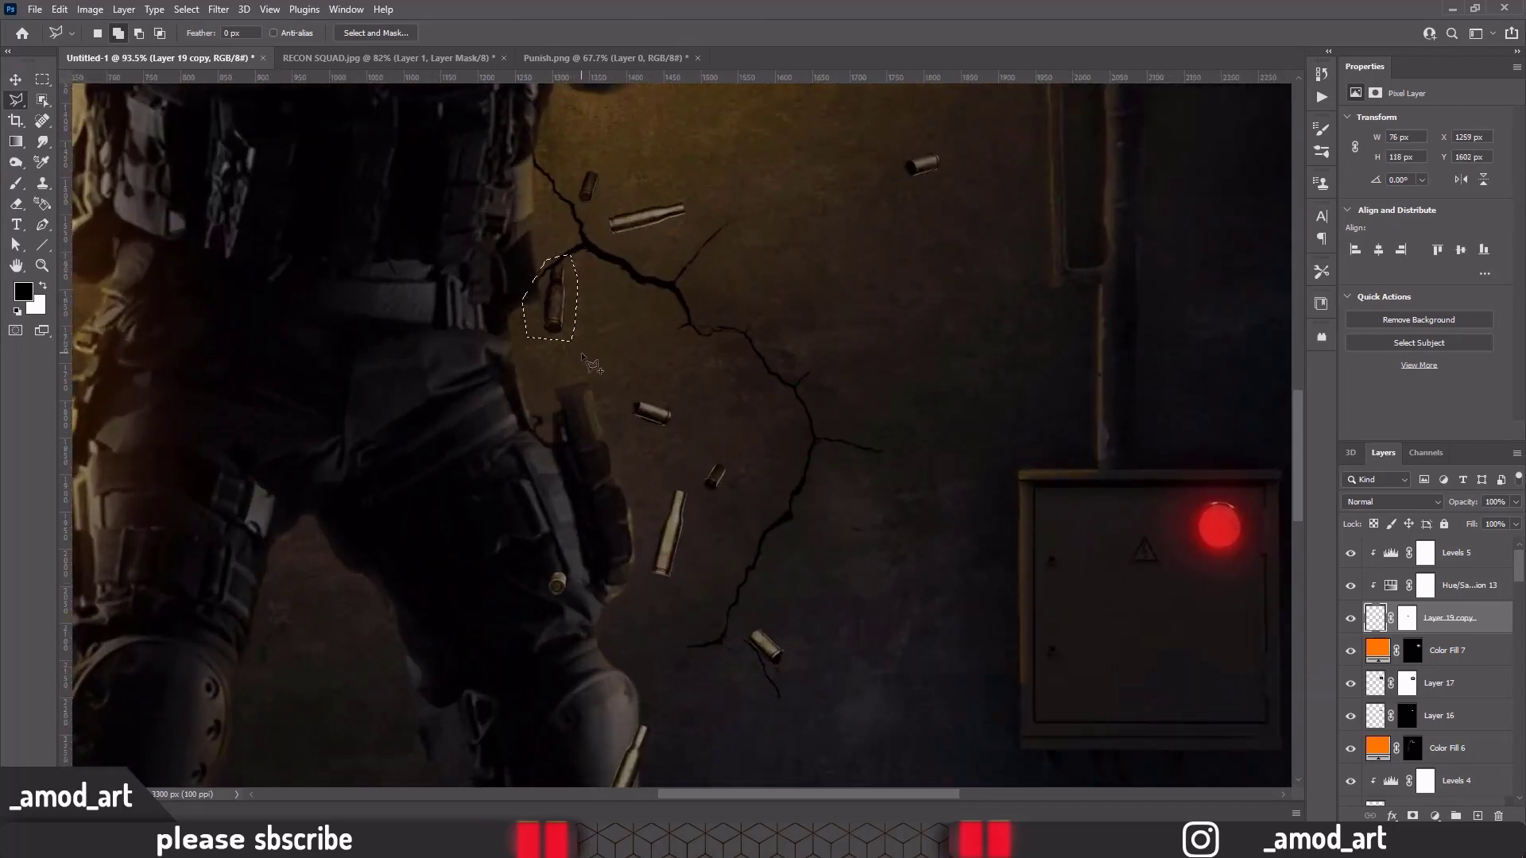
pyautogui.press('v')
pyautogui.hotkey('ctrl', 'j')
pyautogui.scroll(2, 588, 454)
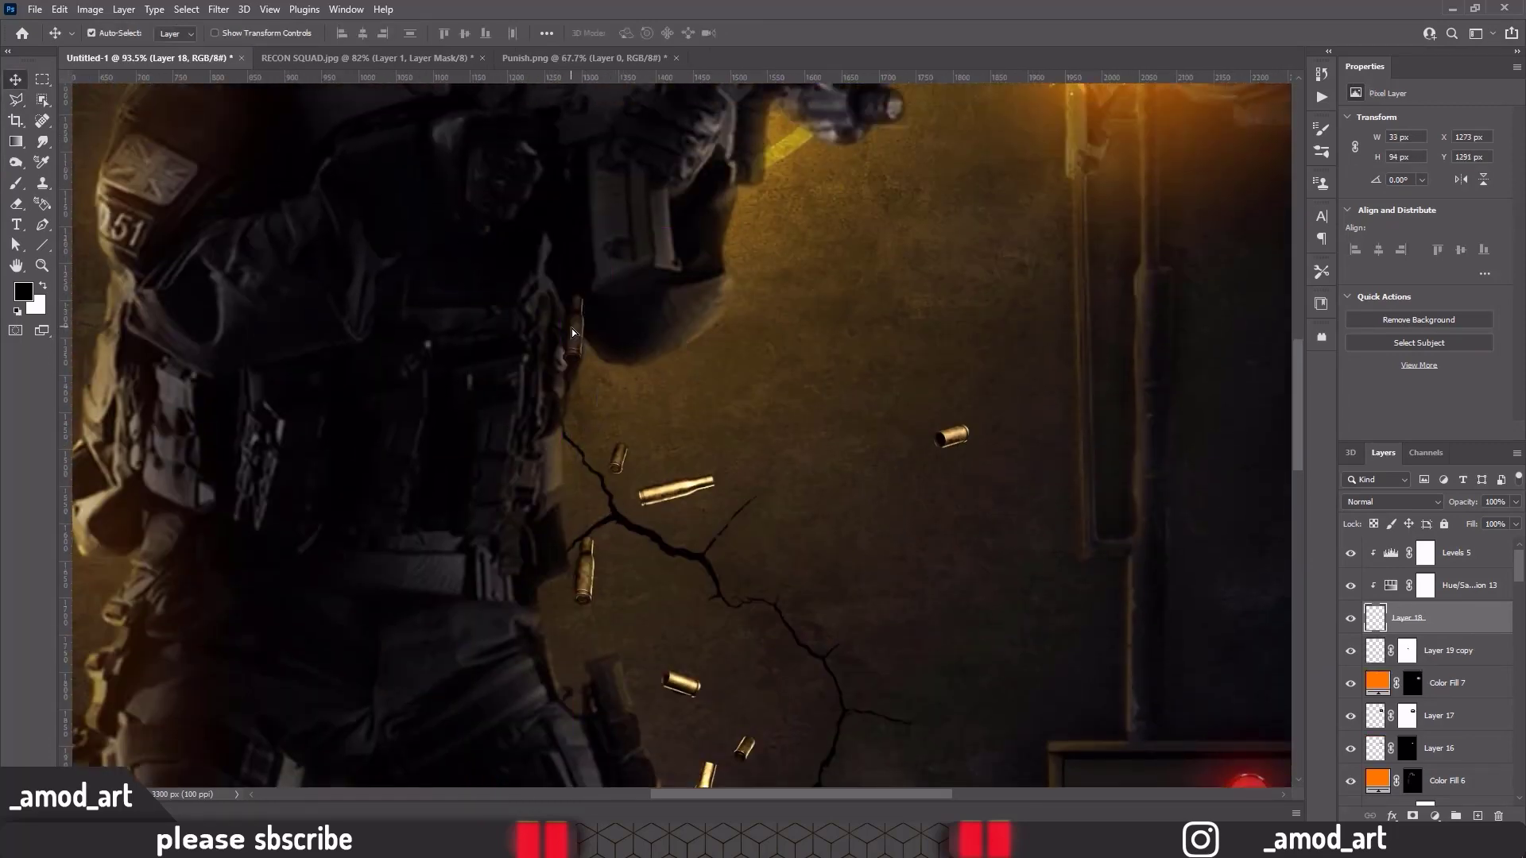
pyautogui.moveTo(570, 327); pyautogui.dragTo(547, 272)
# Merge the moved shell into the casing layer and re-clip the adjustments to it
pyautogui.keyDown('shift'); pyautogui.click(1430, 652); pyautogui.keyUp('shift')
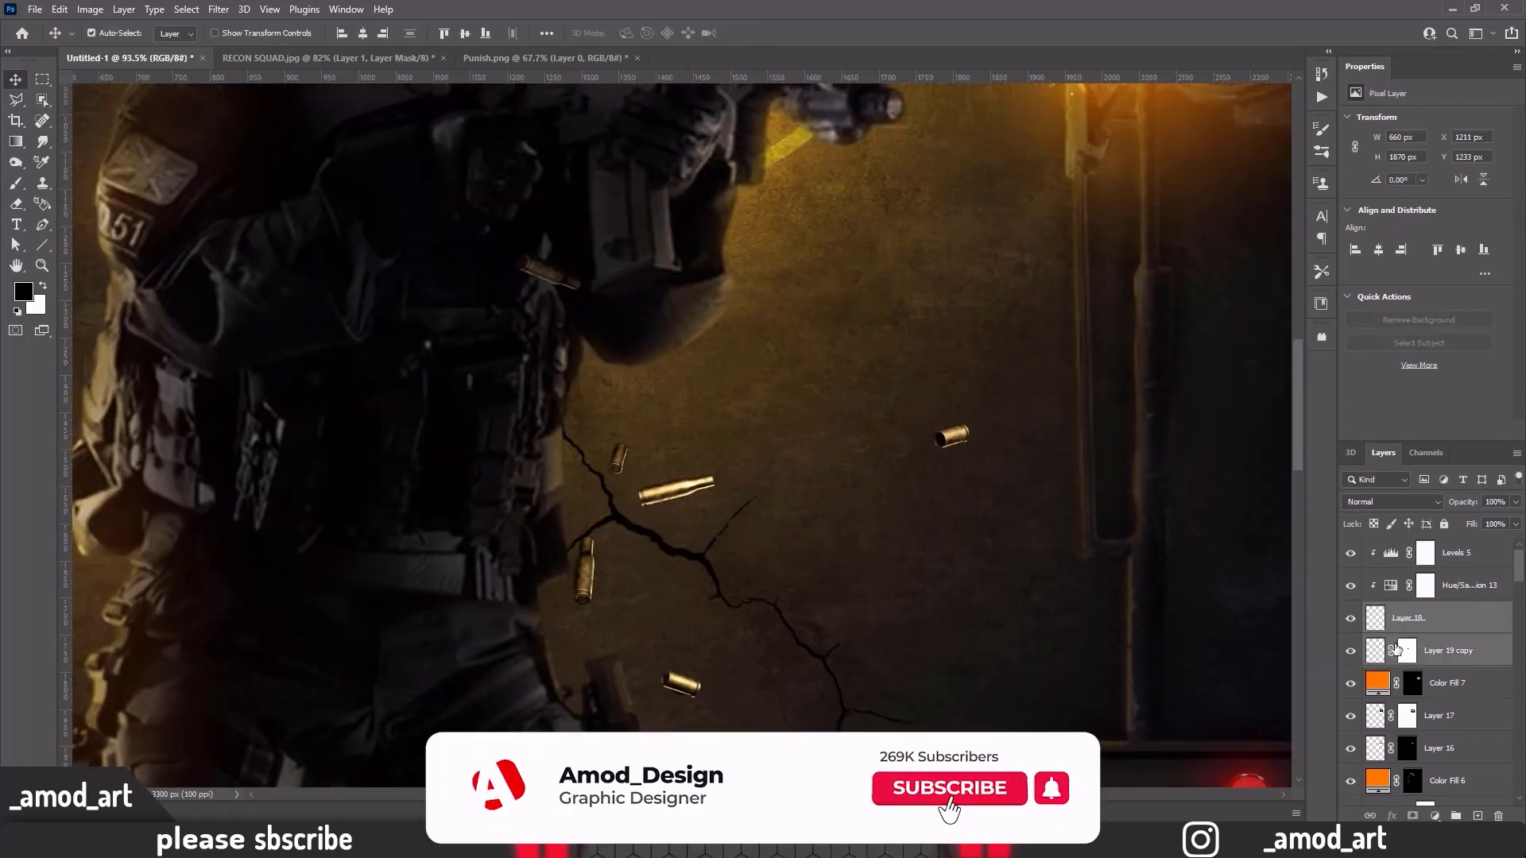
pyautogui.hotkey('ctrl', 'e')
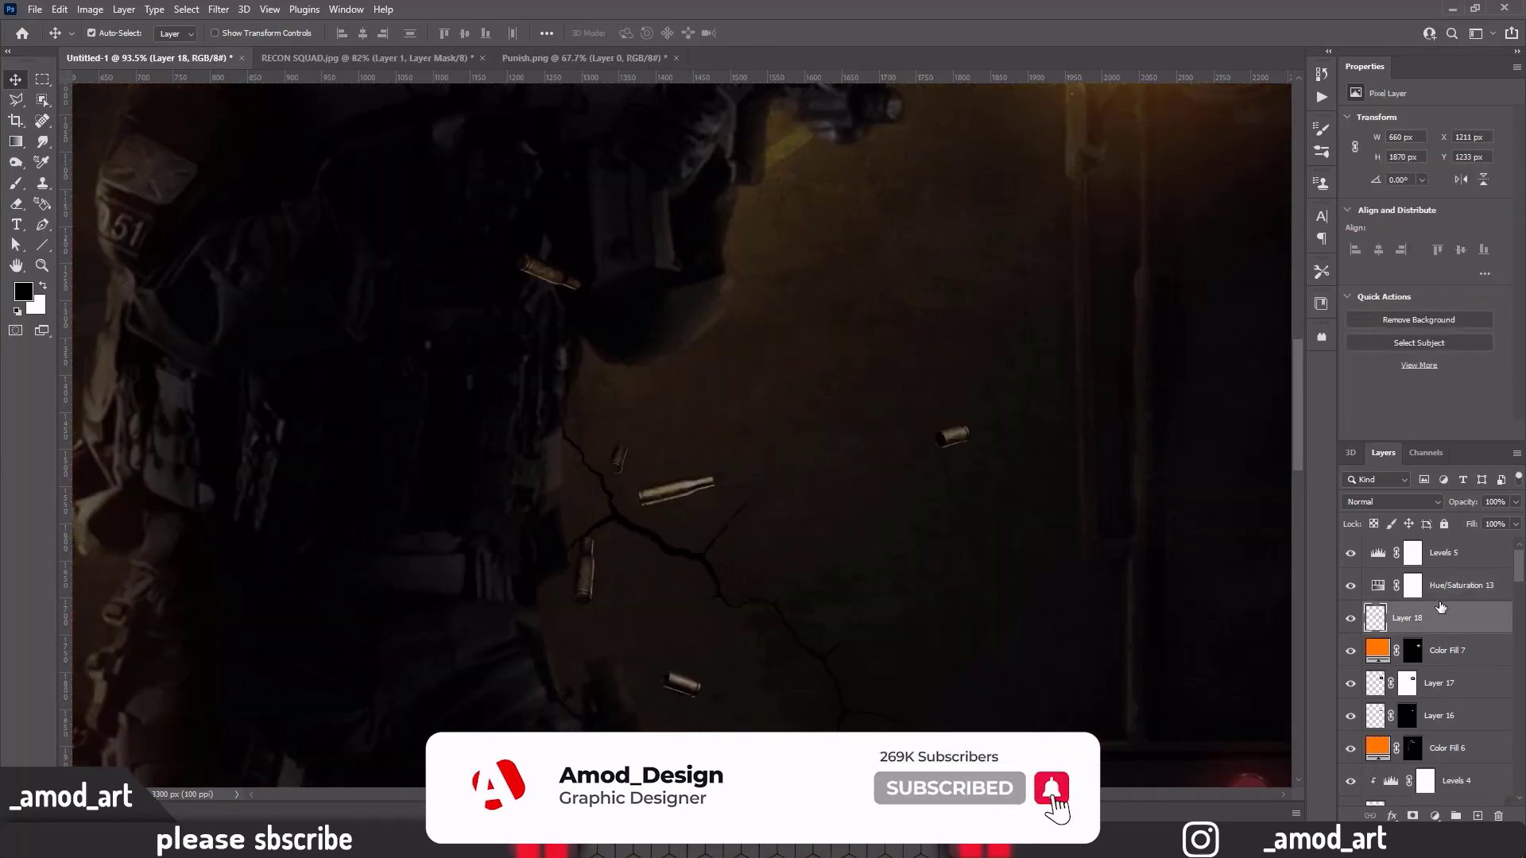
pyautogui.keyDown('alt'); pyautogui.click(1441, 602); pyautogui.keyUp('alt')
pyautogui.hotkey('ctrl', '0')
# Add a Vibrance adjustment lowering the casings' saturation to -11
pyautogui.click(1441, 552)
pyautogui.click(1435, 816)
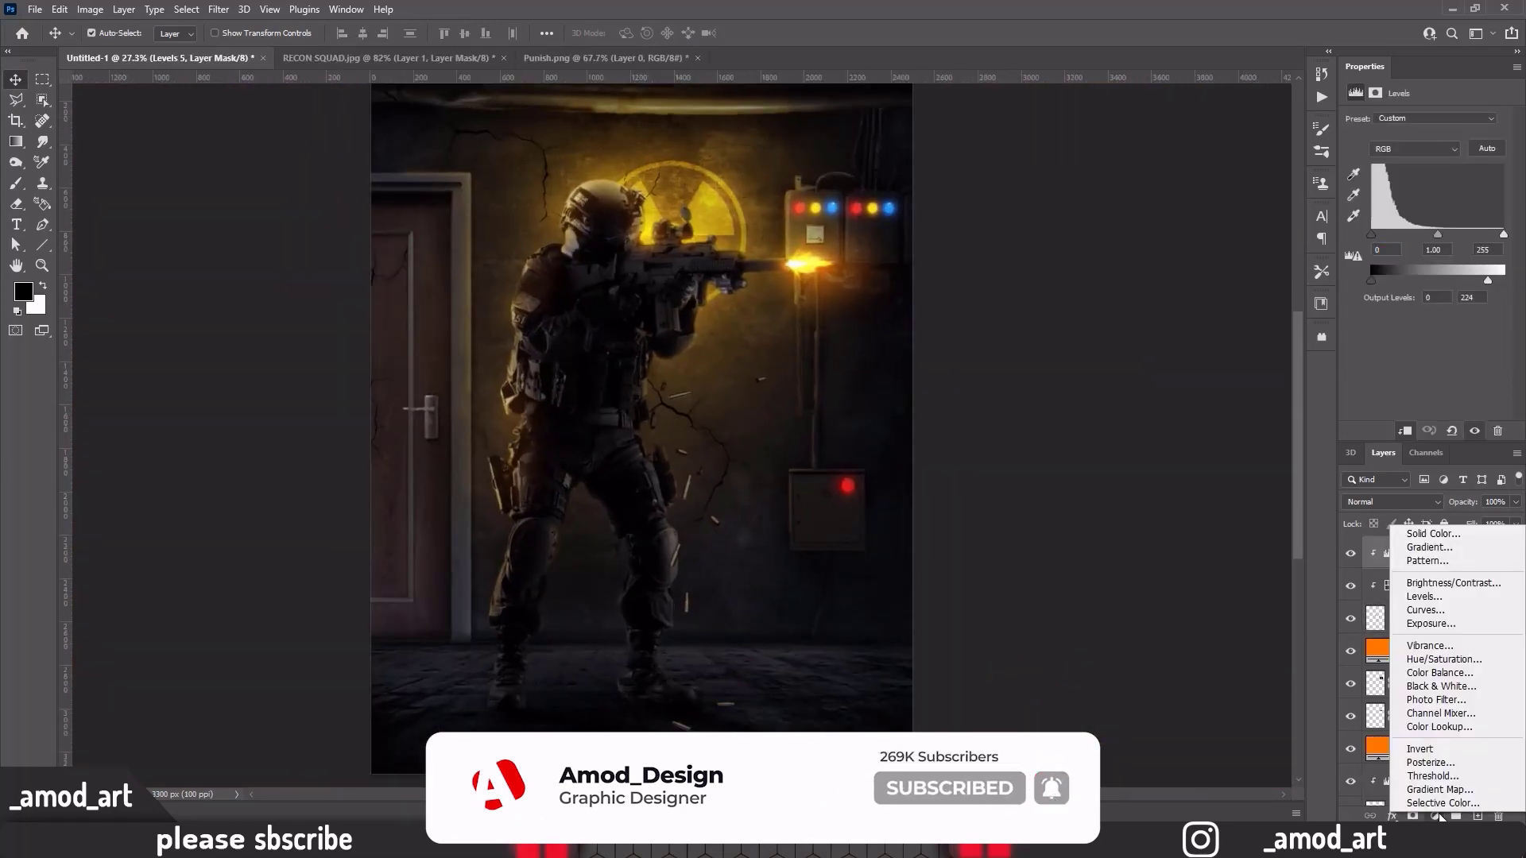
pyautogui.click(1429, 645)
pyautogui.moveTo(1426, 164); pyautogui.dragTo(1437, 164)
# Paint an orange glow along the lower shell casing on the fill mask, at 69% brush opacity
pyautogui.scroll(-10, 1430, 676)
pyautogui.click(1426, 659)
pyautogui.press('b')
pyautogui.press('x')
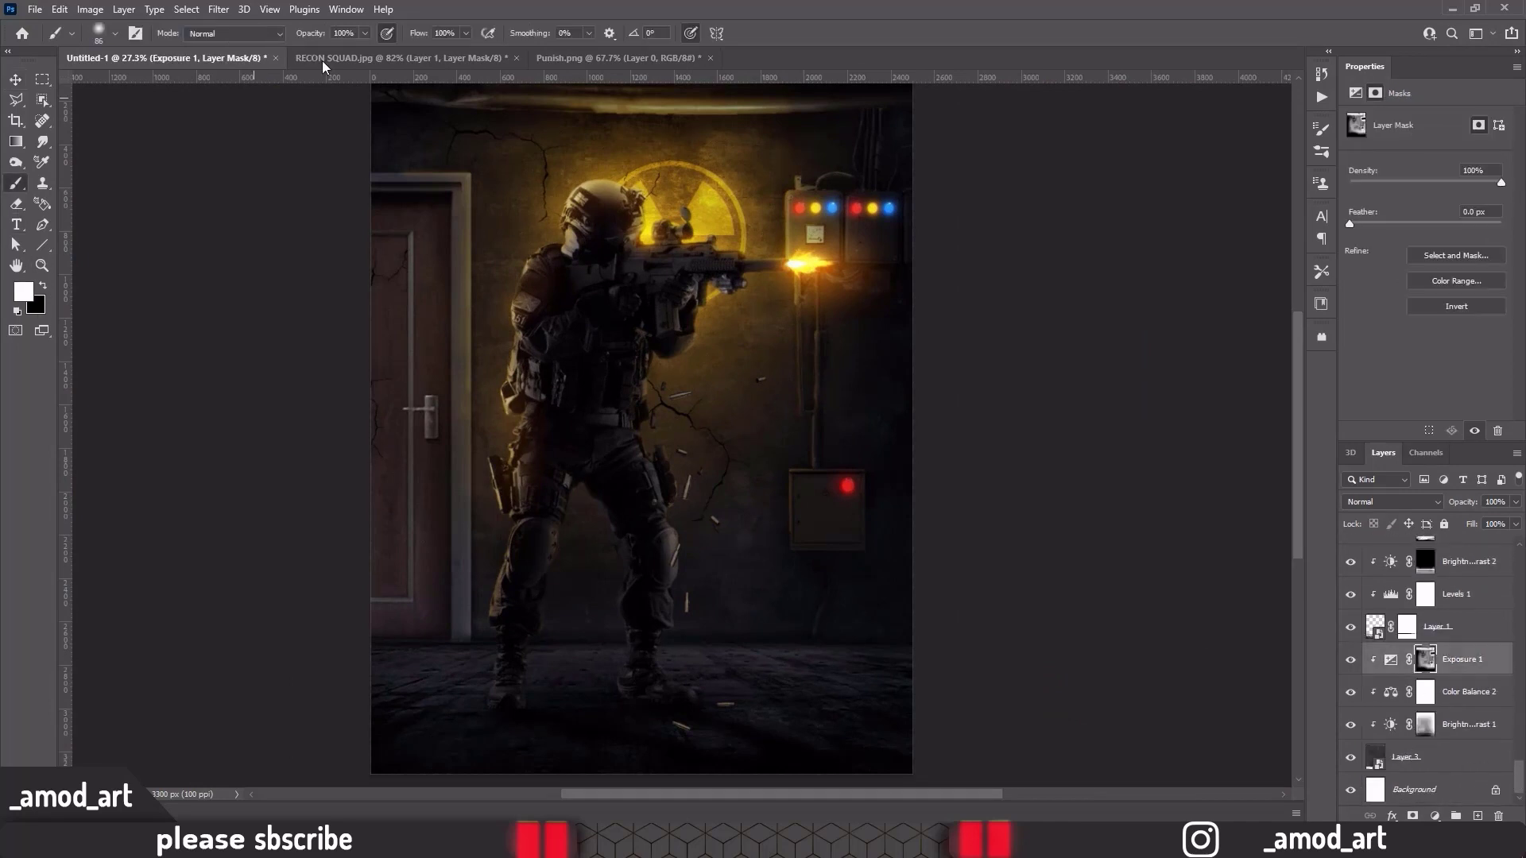
pyautogui.keyDown('alt'); pyautogui.scroll(10, 695, 762); pyautogui.keyUp('alt')
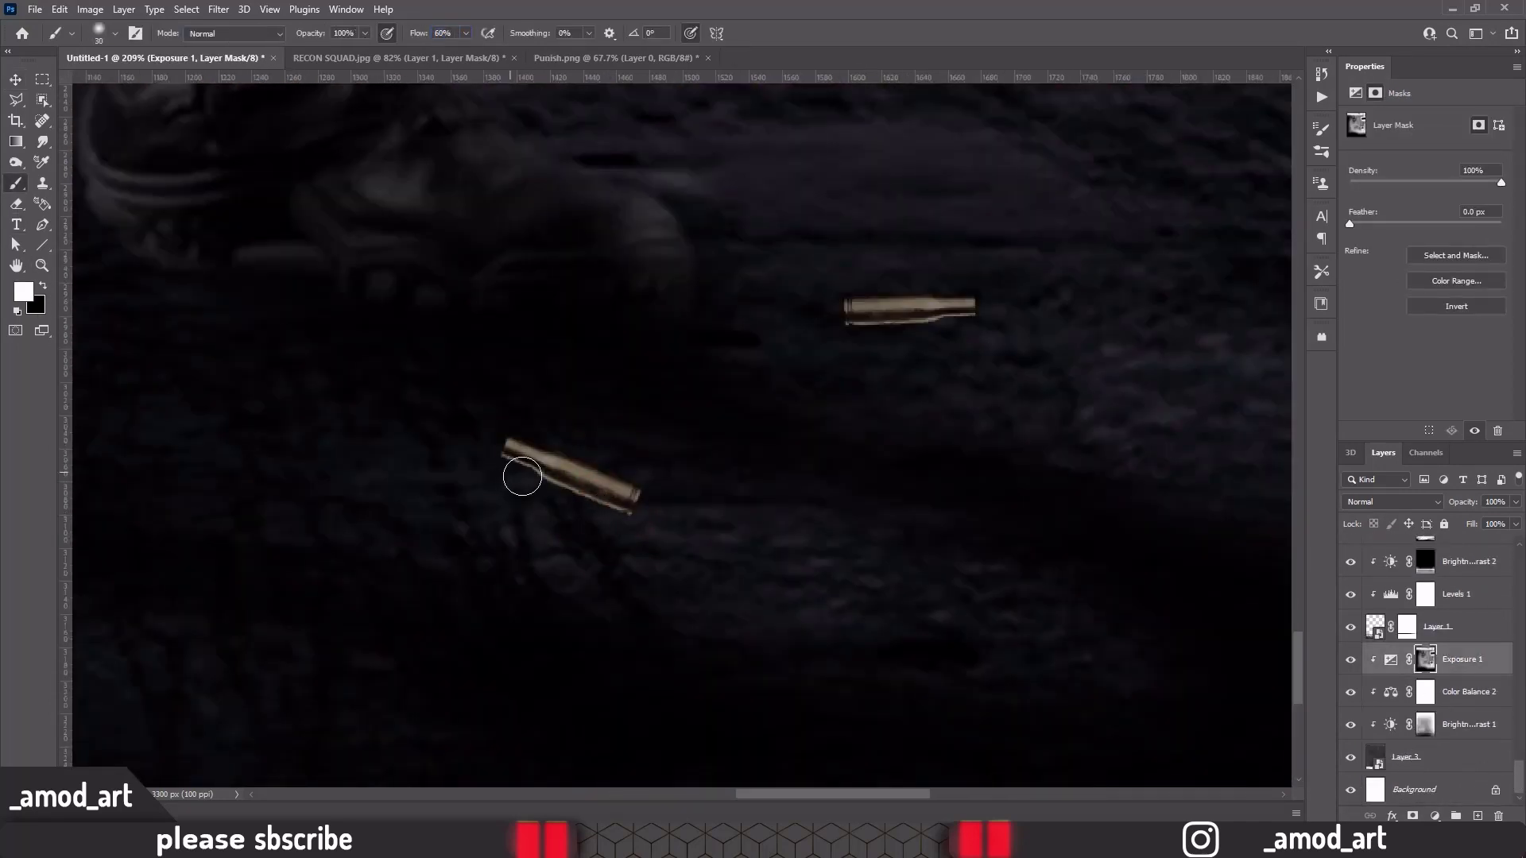
pyautogui.scroll(3, 1467, 715)
pyautogui.click(1426, 659)
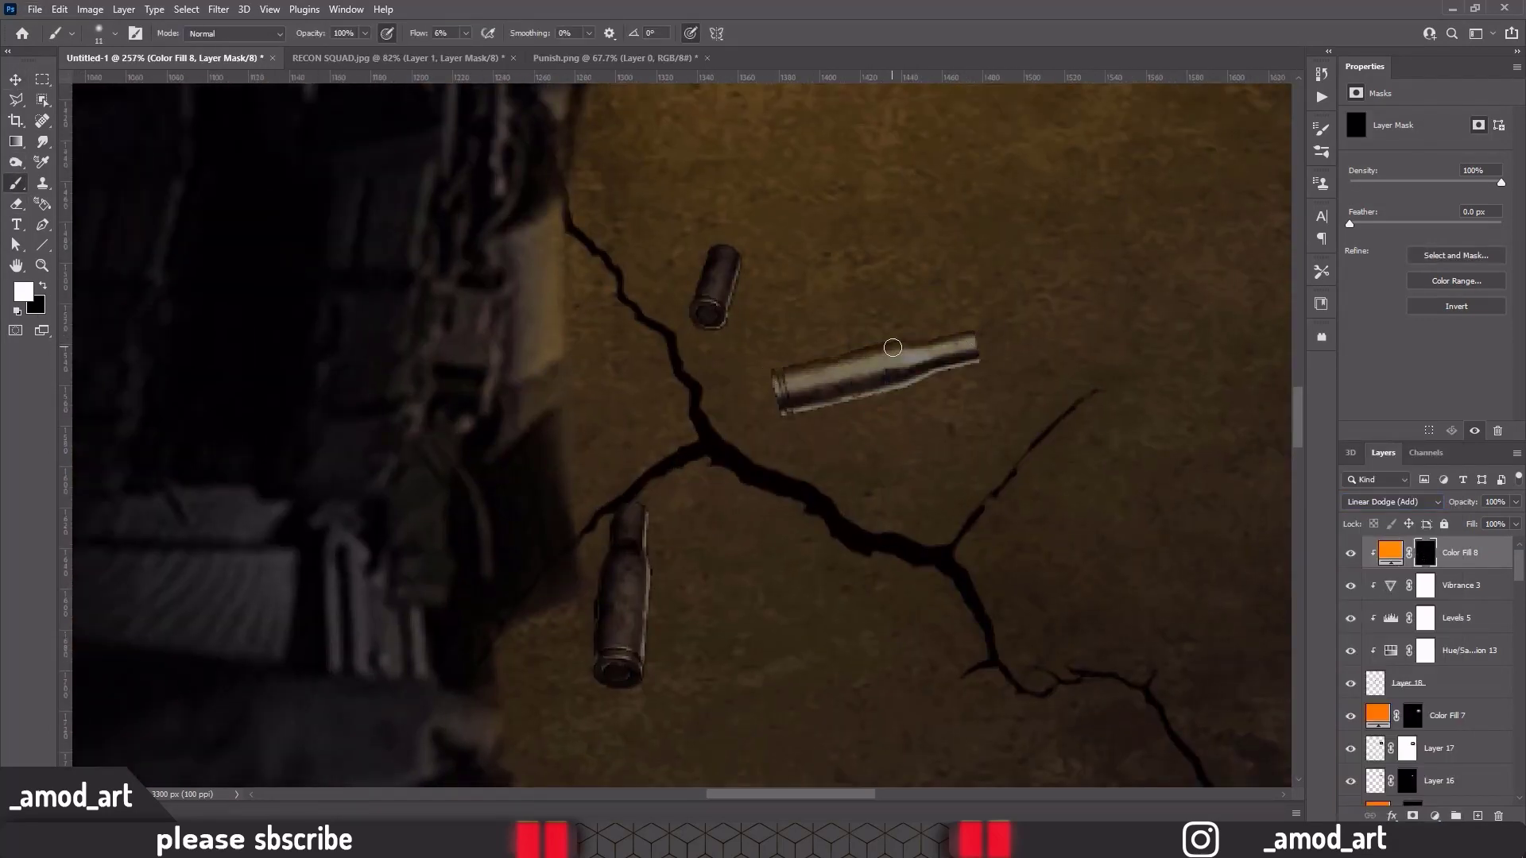
pyautogui.moveTo(618, 513); pyautogui.dragTo(602, 672)
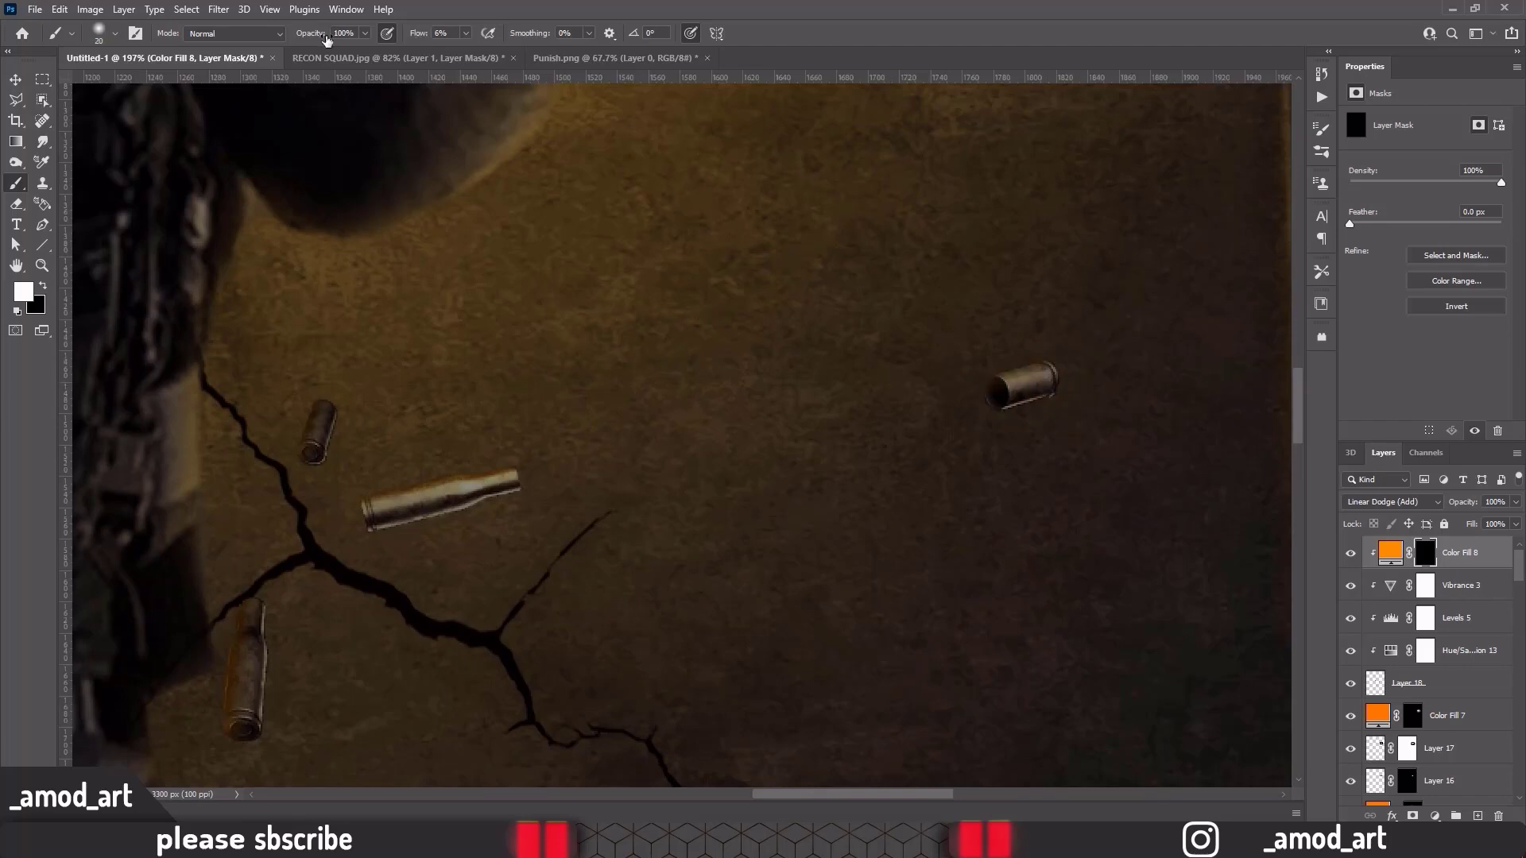
pyautogui.moveTo(325, 38); pyautogui.dragTo(306, 39)
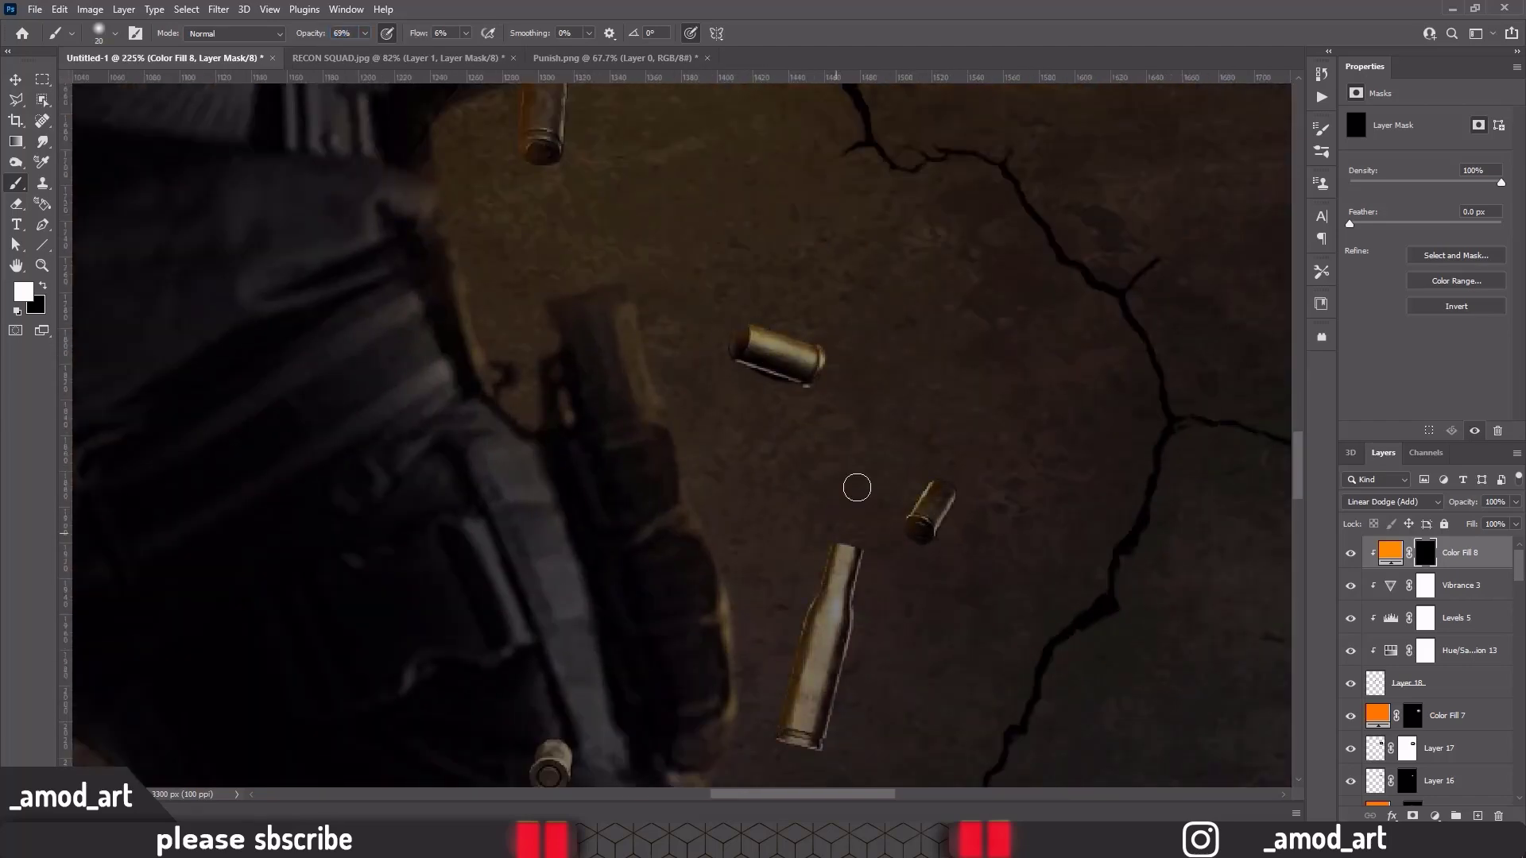
pyautogui.scroll(-5, 826, 522)
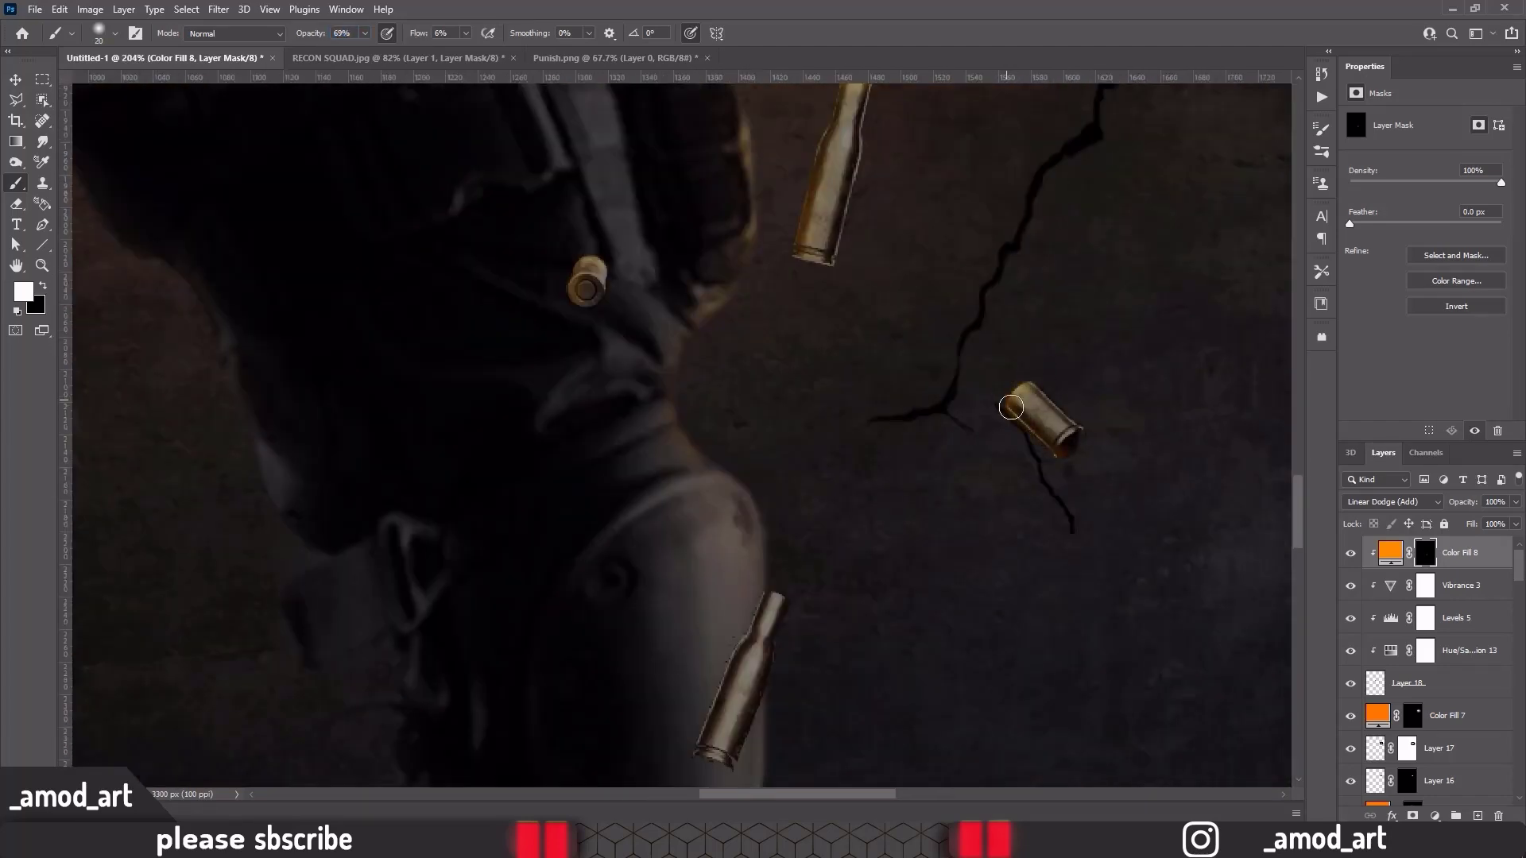
pyautogui.scroll(2, 803, 569)
# Add a Brightness/Contrast adjustment at -51 brightness to darken the casings, targeting its mask
pyautogui.scroll(-3, 870, 447)
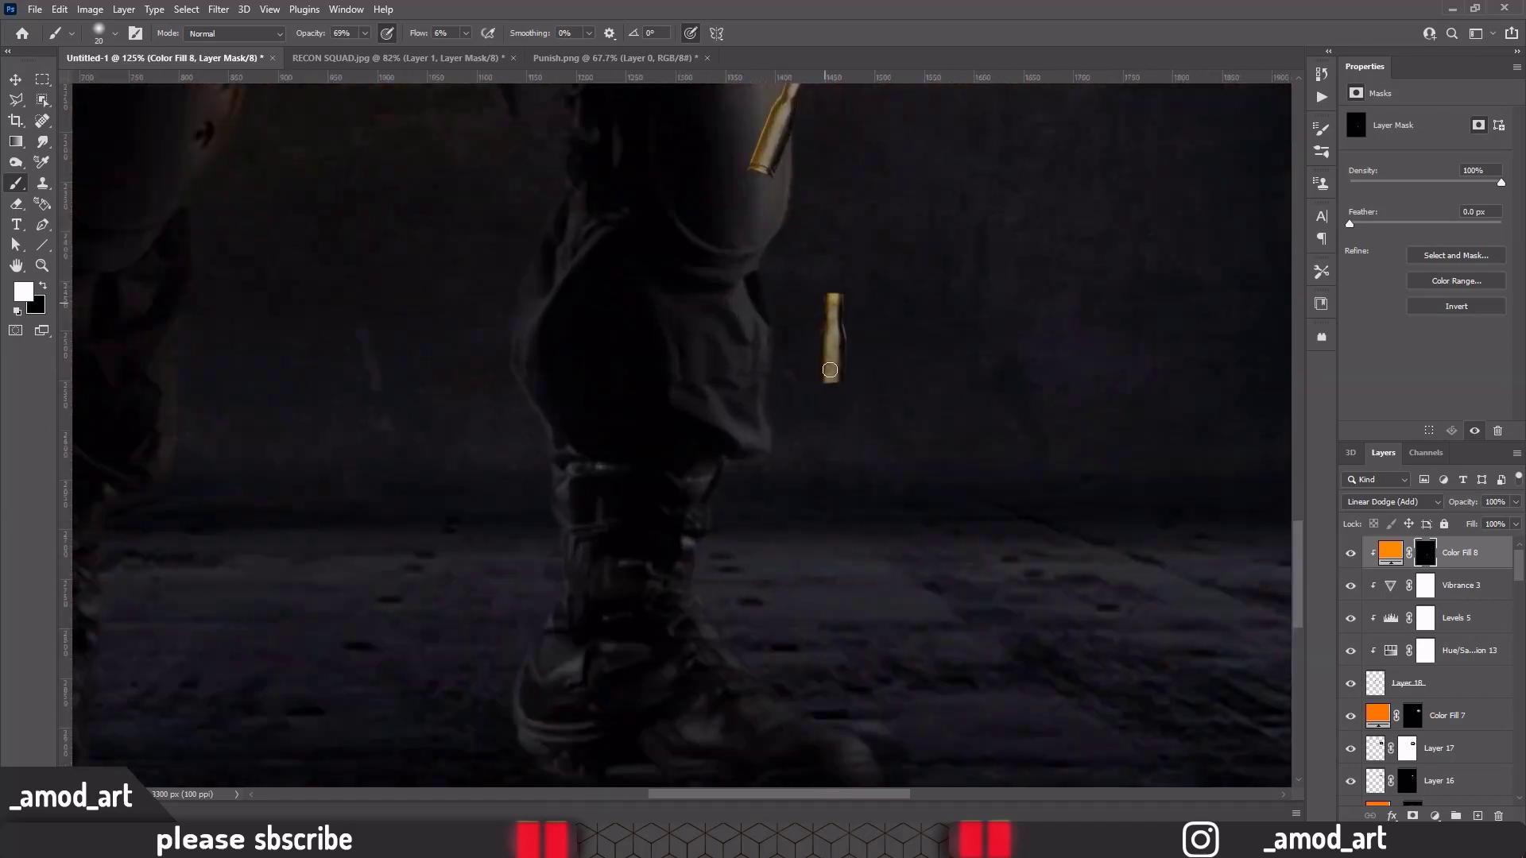
pyautogui.scroll(-3, 826, 382)
pyautogui.scroll(3, 783, 314)
pyautogui.scroll(3, 783, 314)
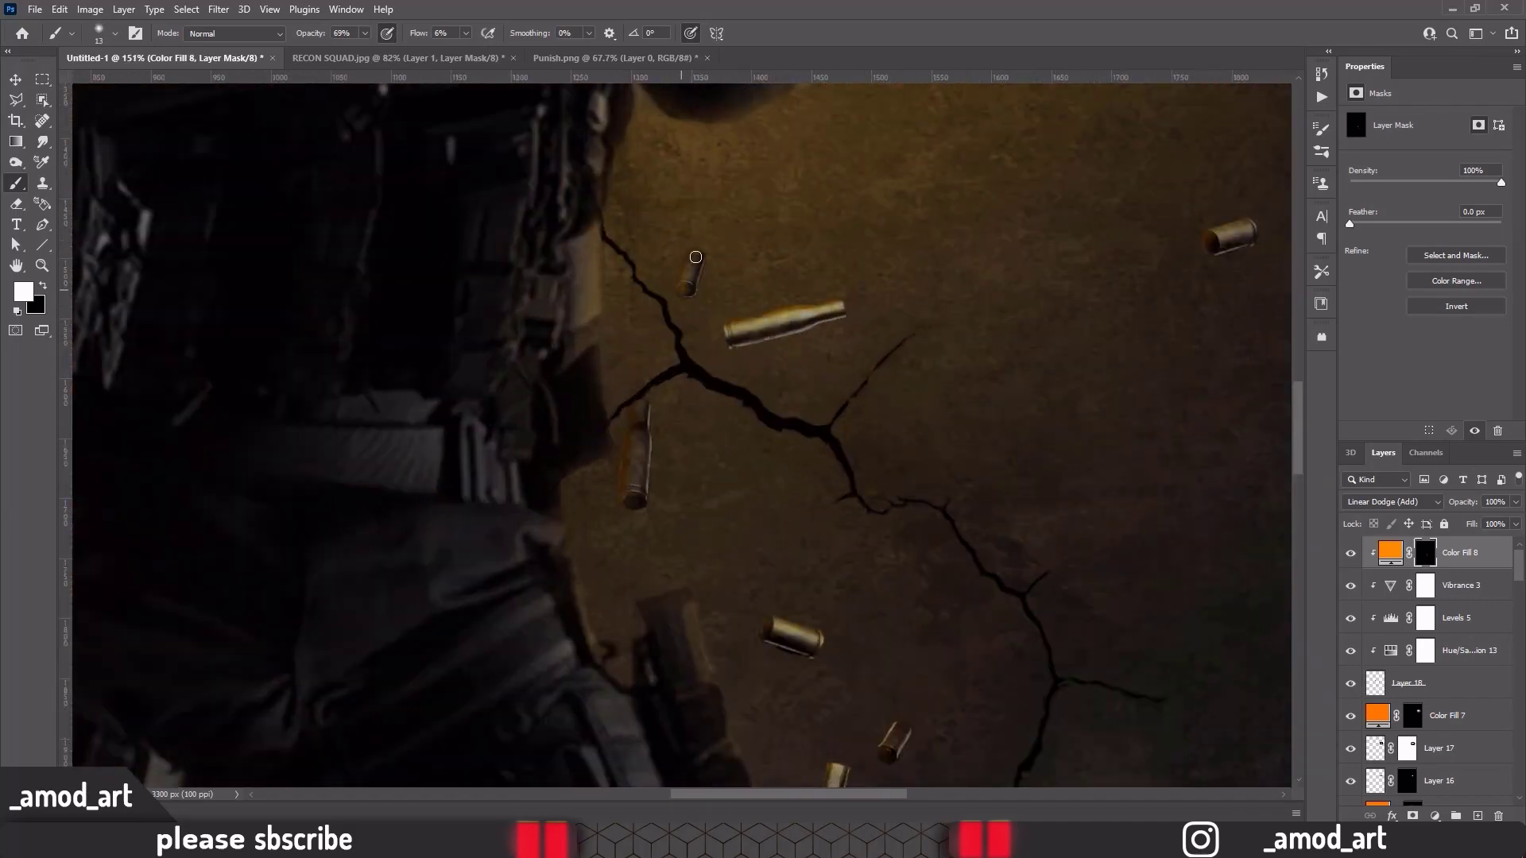
pyautogui.scroll(-5, 695, 257)
pyautogui.click(1461, 628)
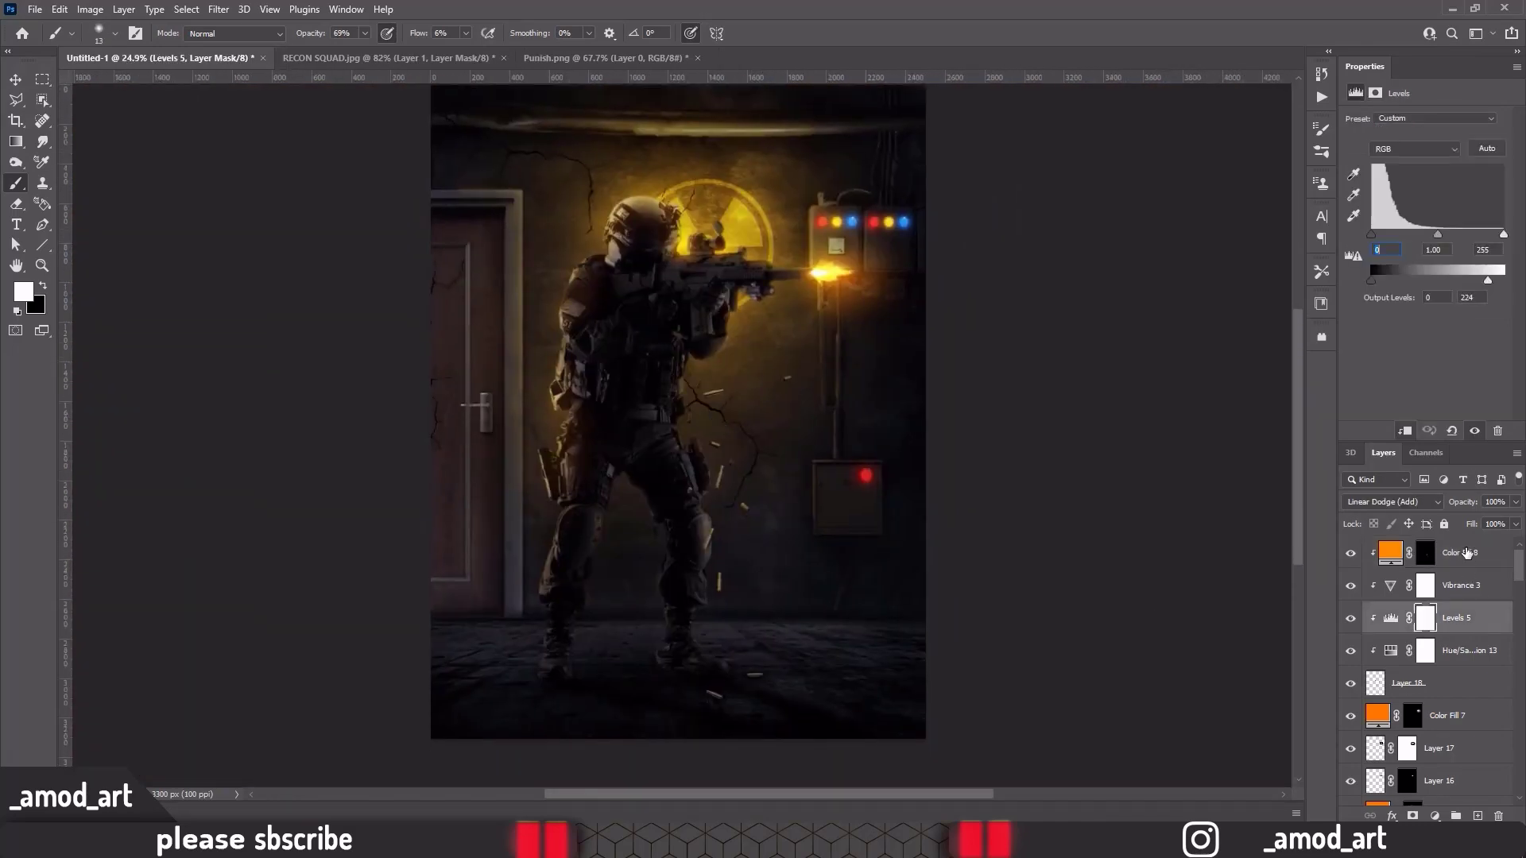
pyautogui.click(1434, 817)
pyautogui.click(1364, 577)
pyautogui.moveTo(1426, 163); pyautogui.dragTo(1405, 169)
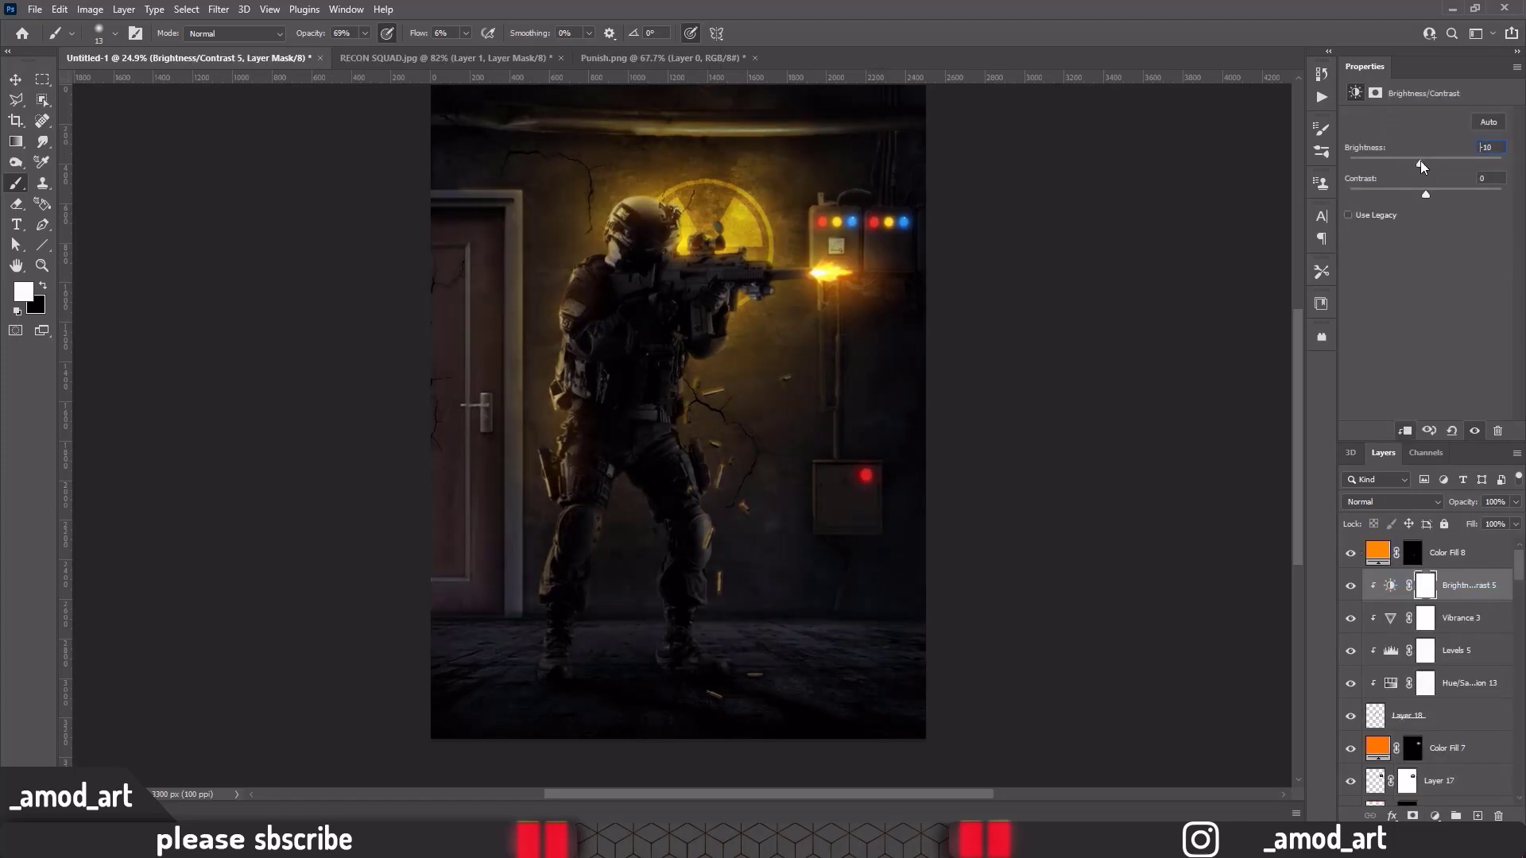
pyautogui.click(1424, 587)
pyautogui.scroll(5, 716, 692)
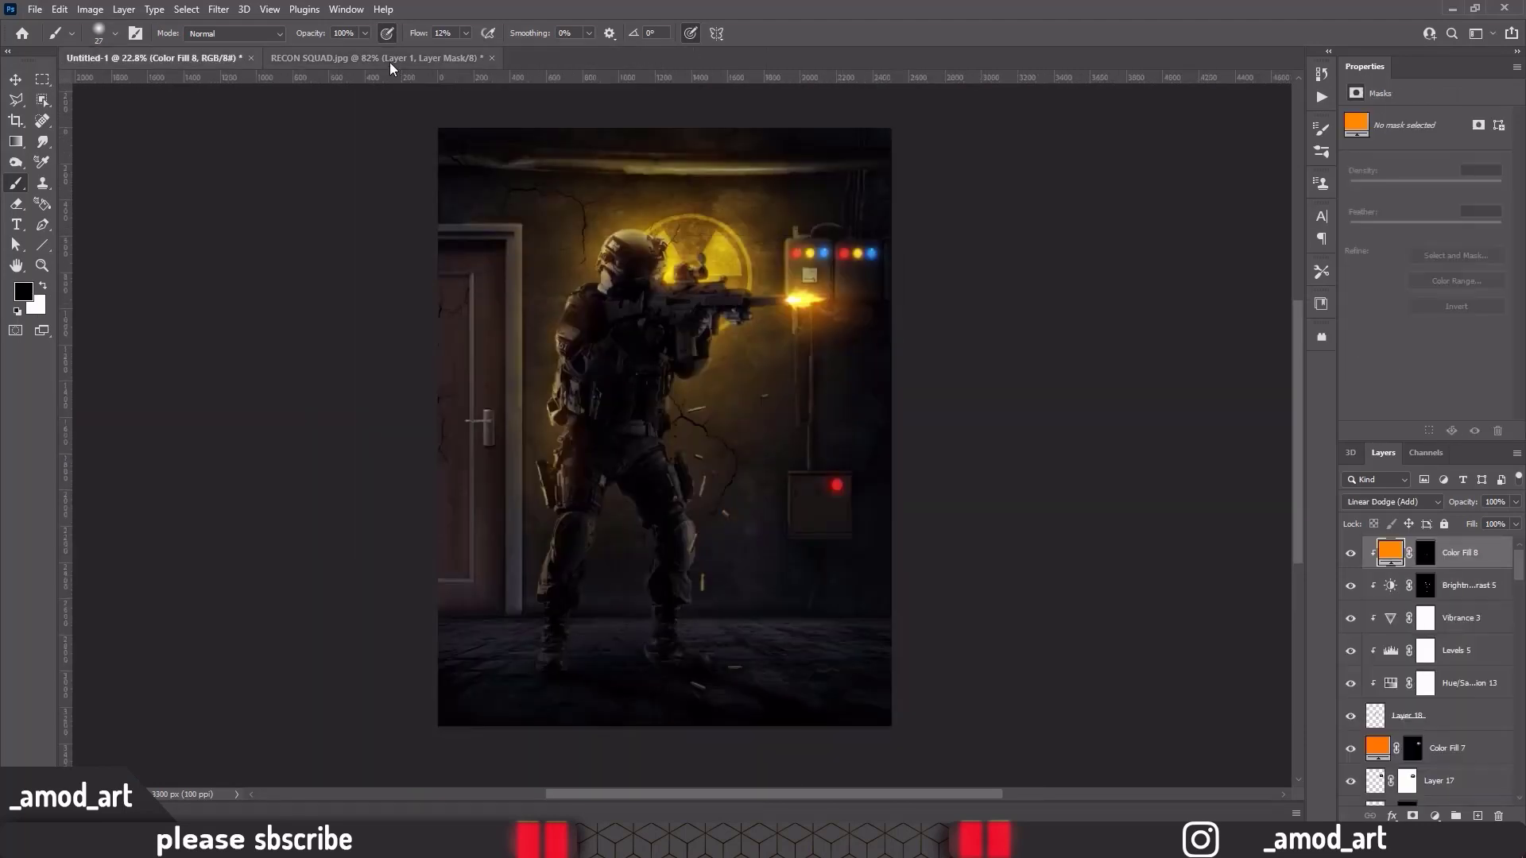
# Open 036.png from the smoke images folder
pyautogui.click(35, 9)
pyautogui.click(47, 45)
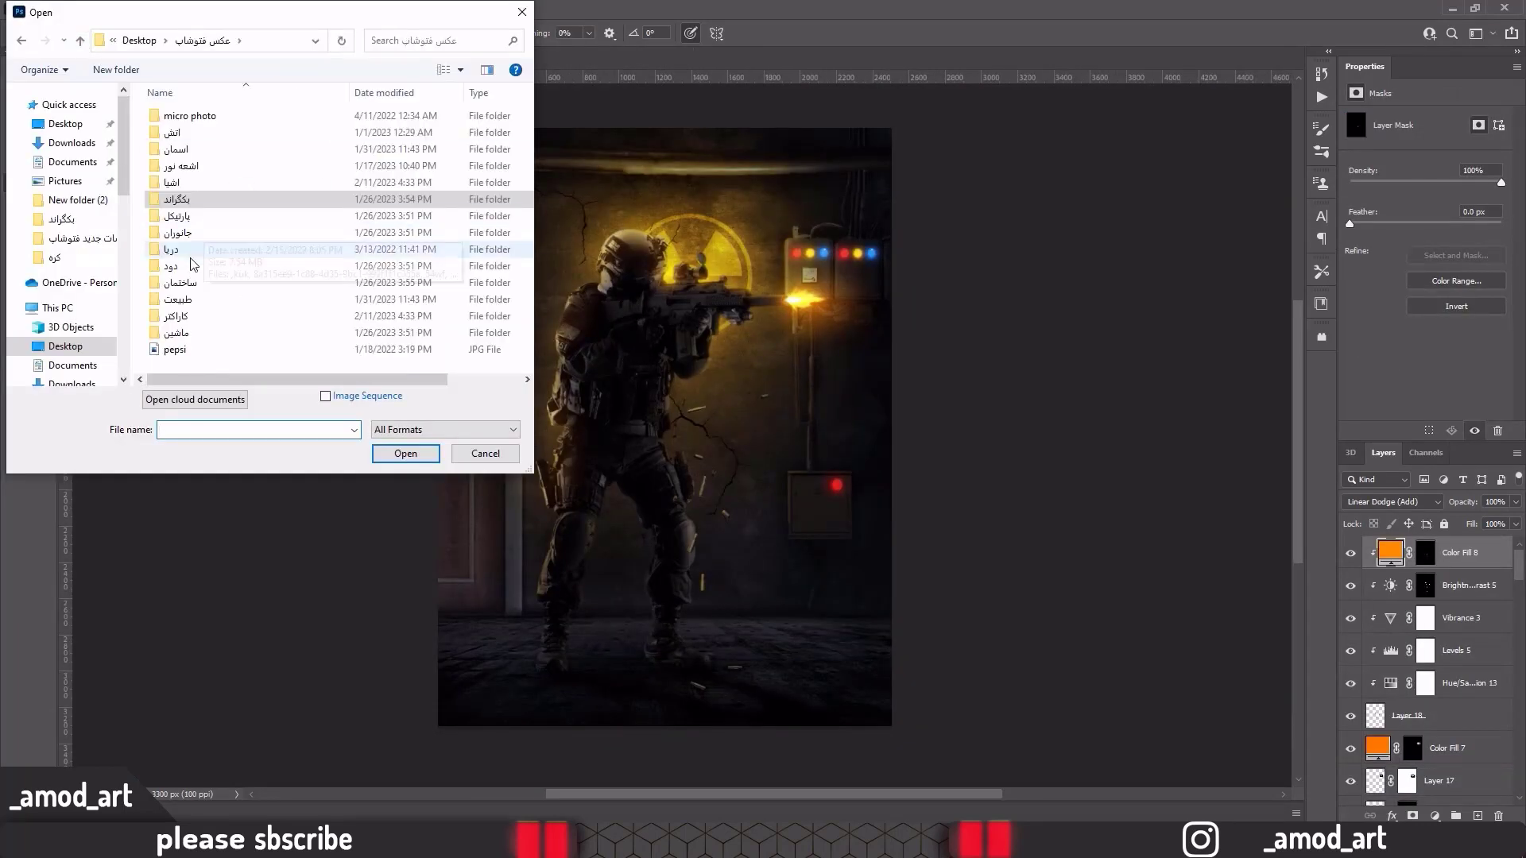
pyautogui.doubleClick(187, 266)
pyautogui.doubleClick(283, 128)
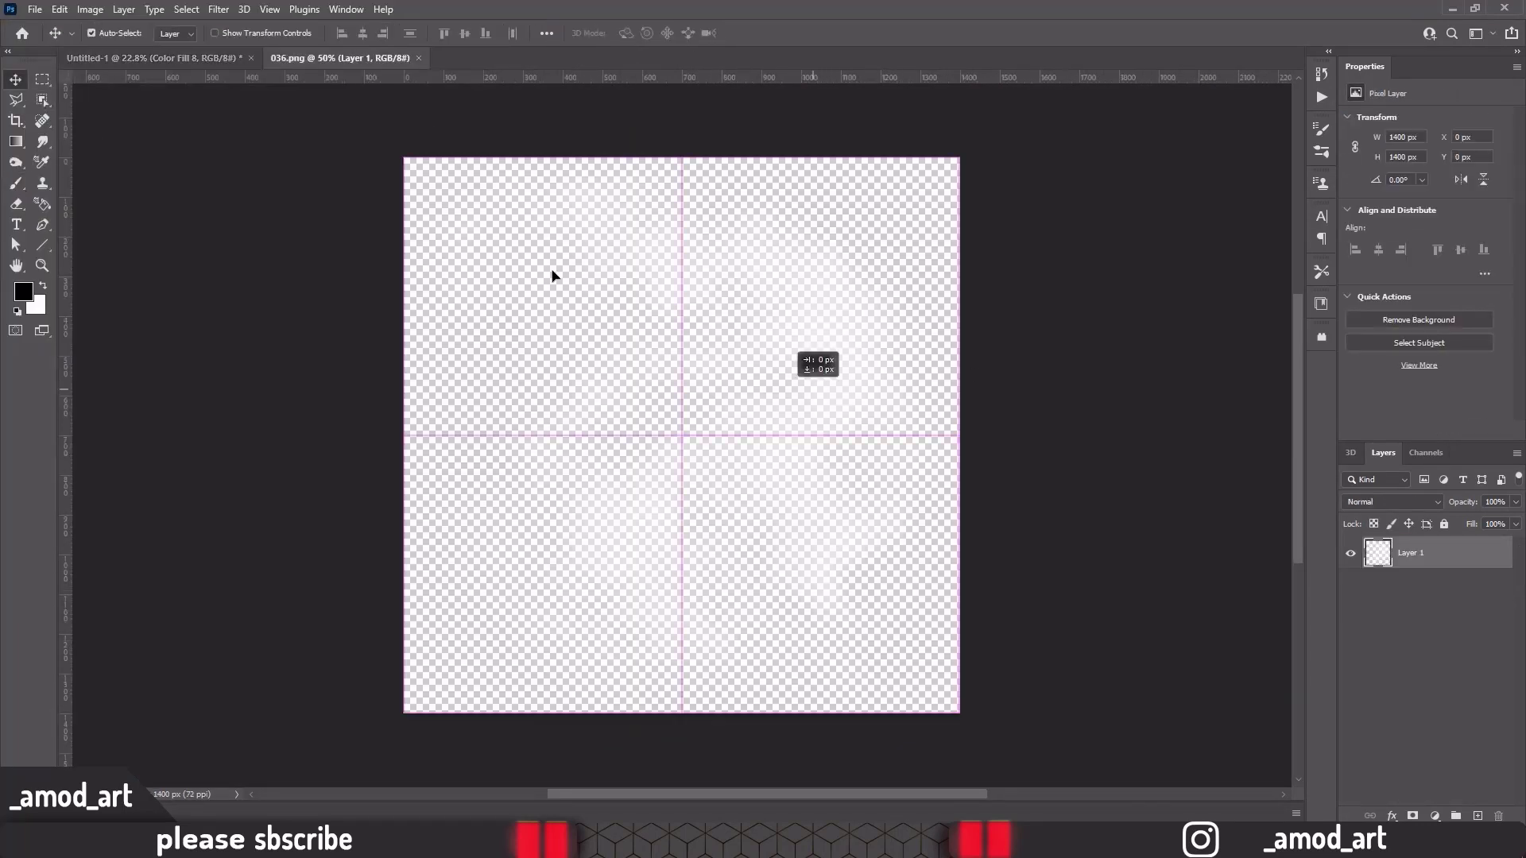
# Place the smoke in the composite, enlarged and rotated across the floor
pyautogui.moveTo(552, 272); pyautogui.dragTo(790, 569)
pyautogui.hotkey('ctrl', 't')
pyautogui.moveTo(858, 699); pyautogui.dragTo(1015, 657)
pyautogui.hotkey('ctrl', '-')
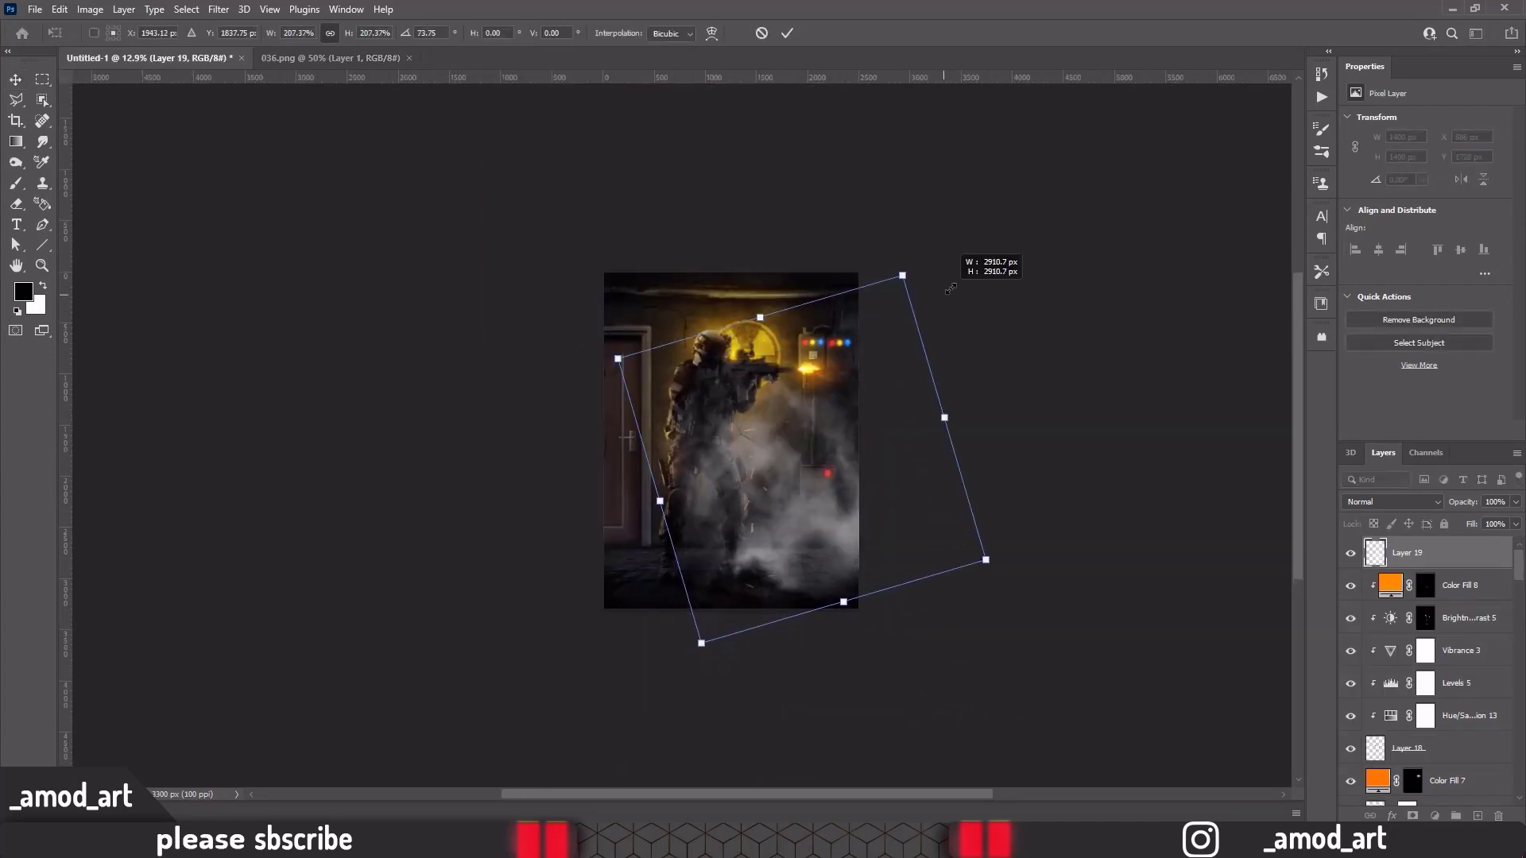
pyautogui.moveTo(966, 270)
pyautogui.mouseDown()
pyautogui.moveTo(799, 741)
pyautogui.moveTo(822, 737)
pyautogui.mouseUp()
pyautogui.press('Return')
# Clip an orange Solid Color fill to the smoke at 36% opacity
pyautogui.click(1435, 816)
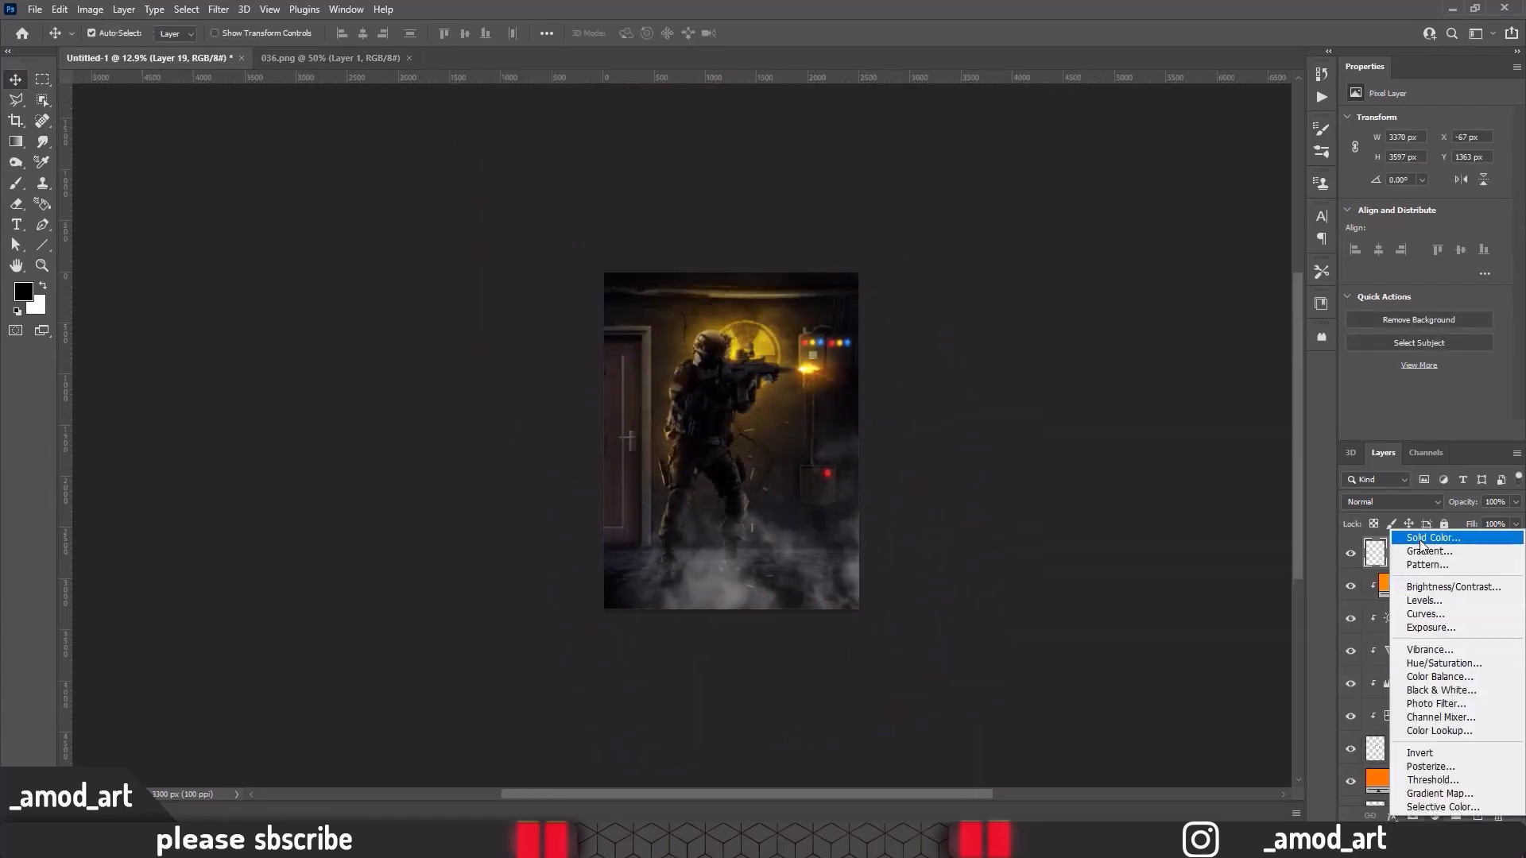
pyautogui.click(1375, 524)
pyautogui.write('f7ac0c')
pyautogui.press('Return')
pyautogui.hotkey('ctrl', 'alt', 'g')
pyautogui.press('v')
pyautogui.press('3')
pyautogui.press('9')
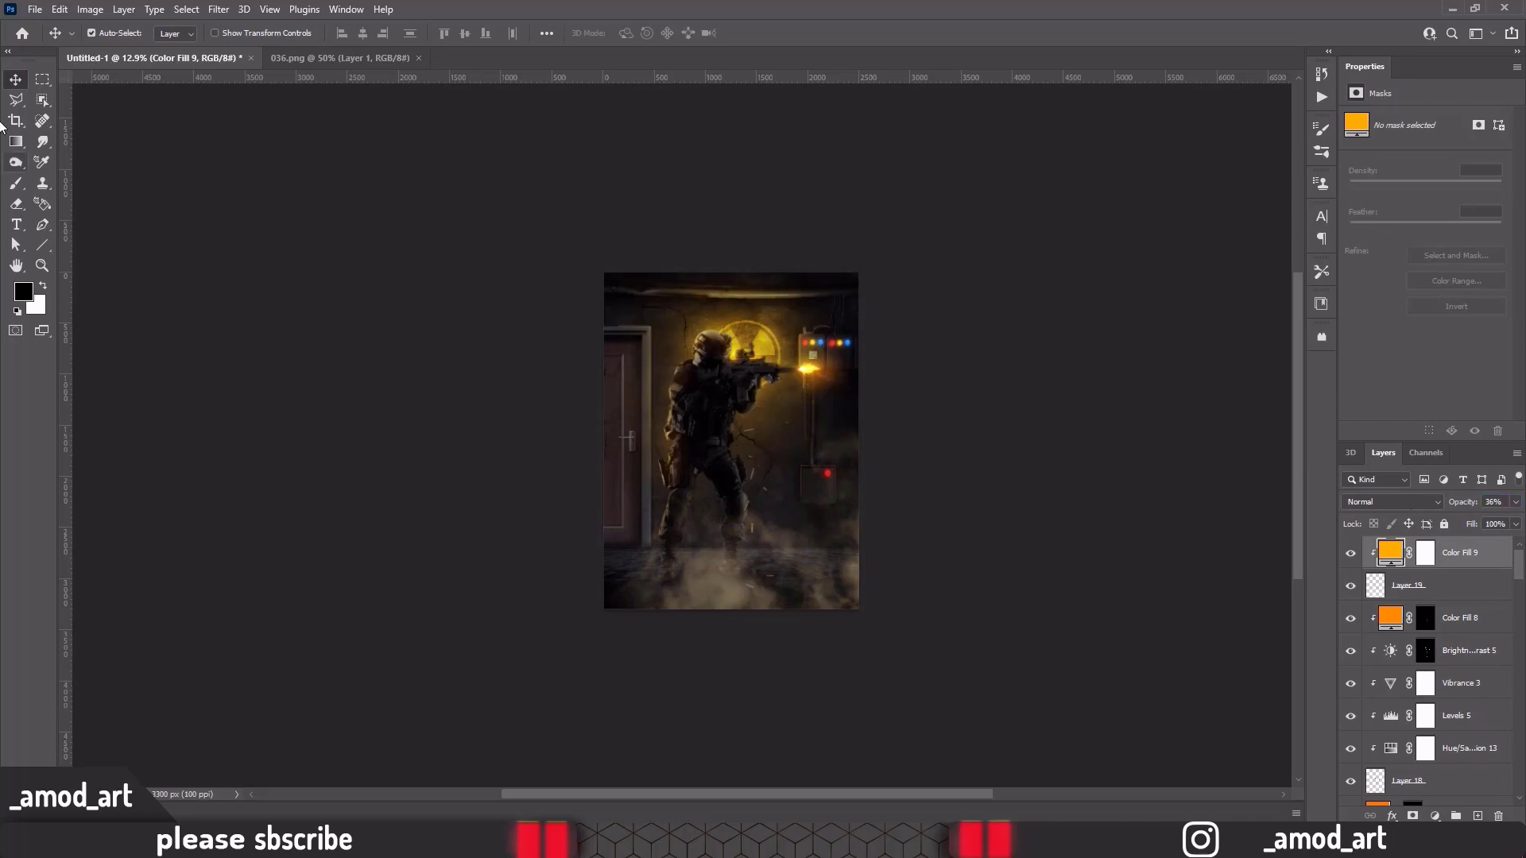
pyautogui.scroll(3, 664, 511)
pyautogui.scroll(-1, 681, 562)
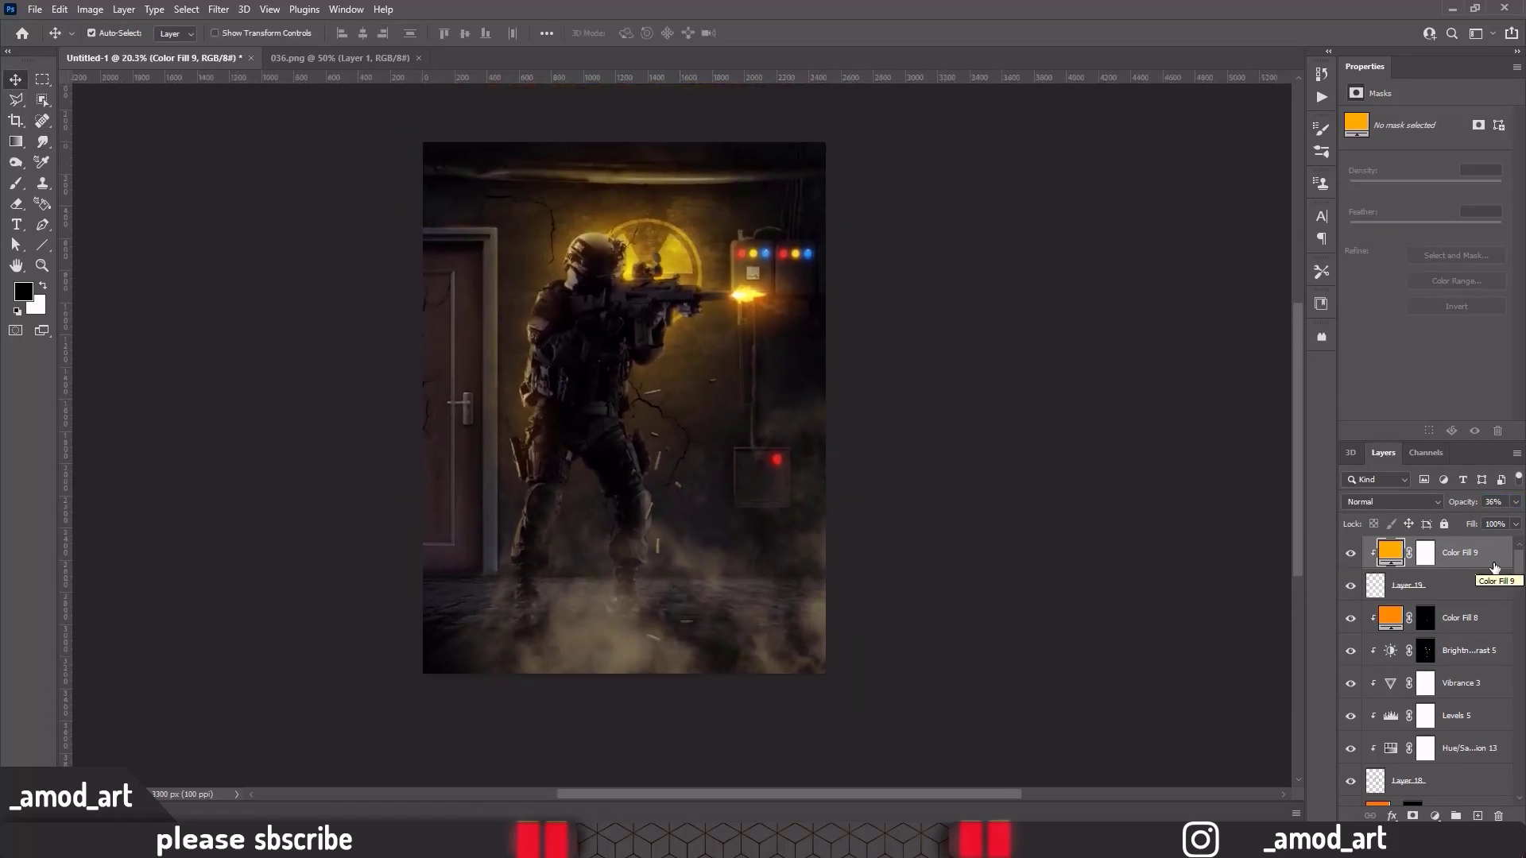
# Add a new empty glow layer set to Linear Dodge blending
pyautogui.click(1478, 817)
pyautogui.click(1391, 502)
pyautogui.click(1387, 578)
pyautogui.click(16, 183)
pyautogui.click(23, 291)
# Set the foreground to orange f8b636 and choose RB Cloud Brush 01
pyautogui.write('f8b636')
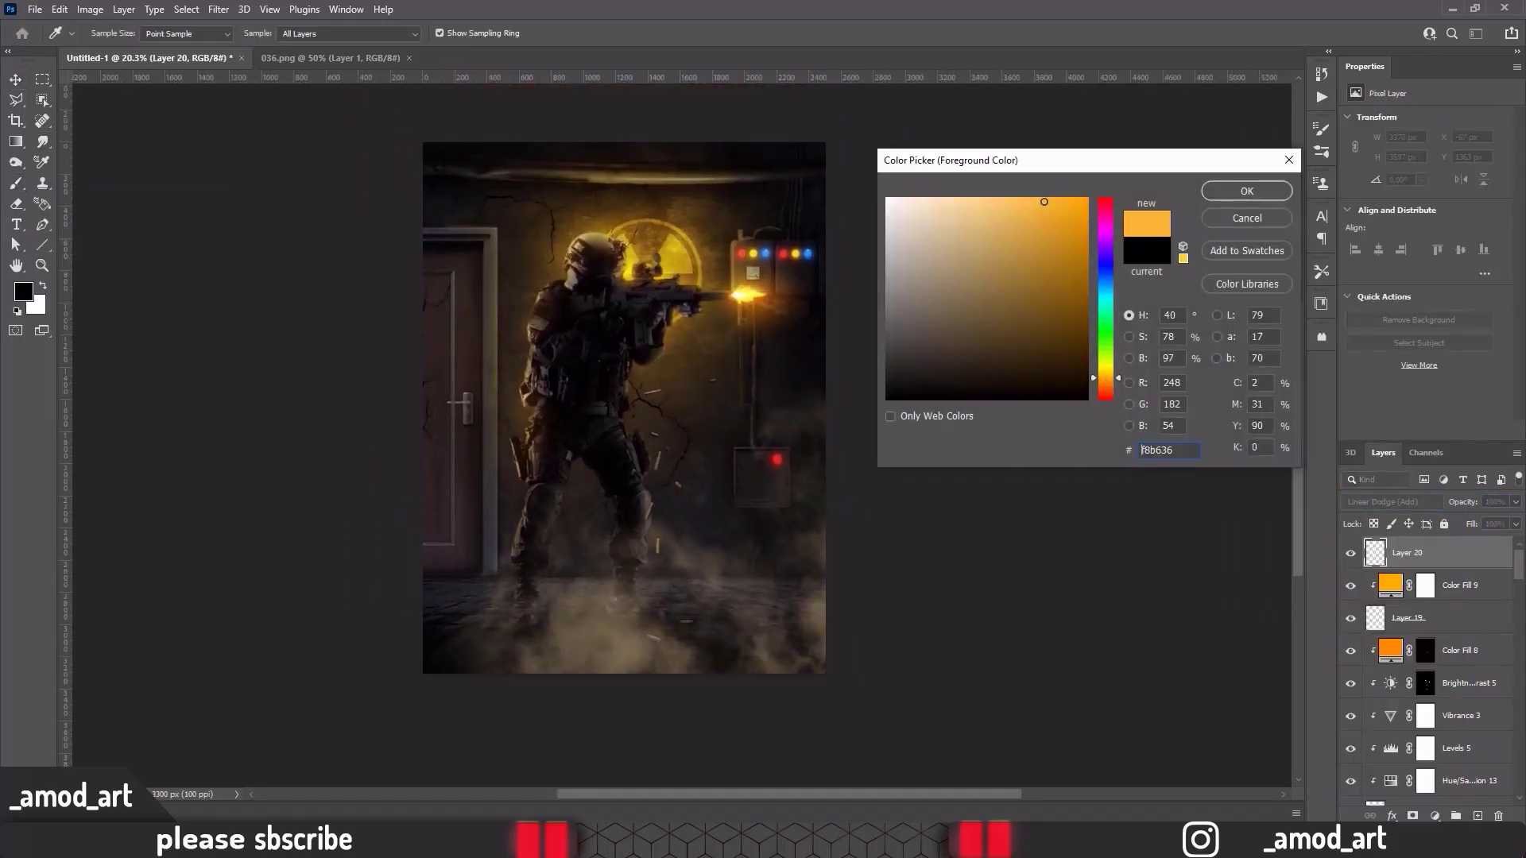
pyautogui.press('Return')
pyautogui.rightClick(632, 318)
pyautogui.scroll(-3, 670, 548)
pyautogui.scroll(-2, 670, 559)
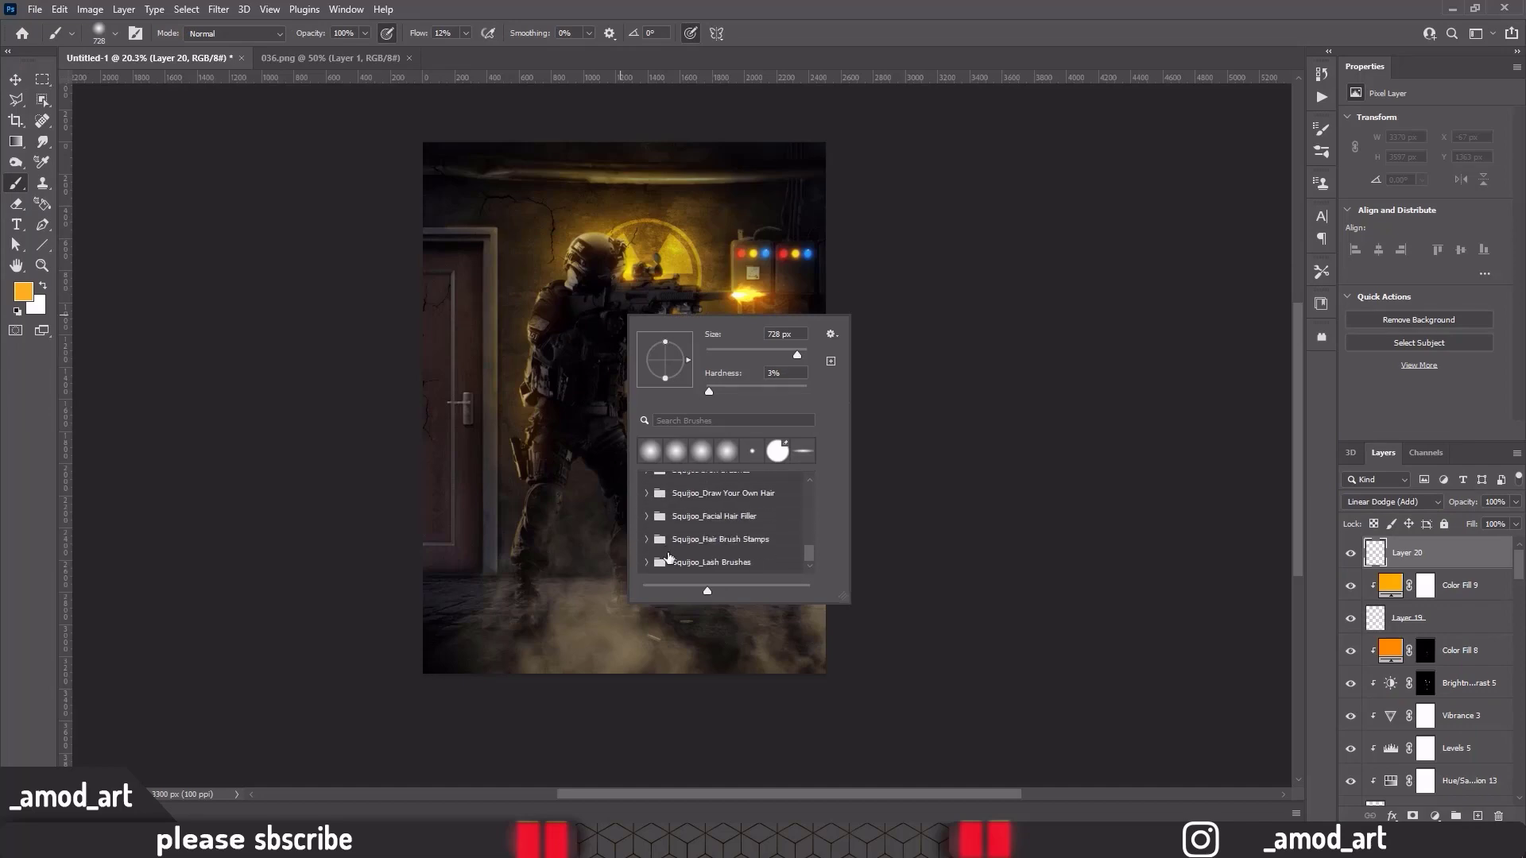
pyautogui.scroll(-2, 670, 558)
pyautogui.click(646, 572)
pyautogui.click(699, 516)
pyautogui.click(422, 382)
# Rotate the cloud brush tip to -89° with 66% opacity and 7% flow
pyautogui.rightClick(556, 350)
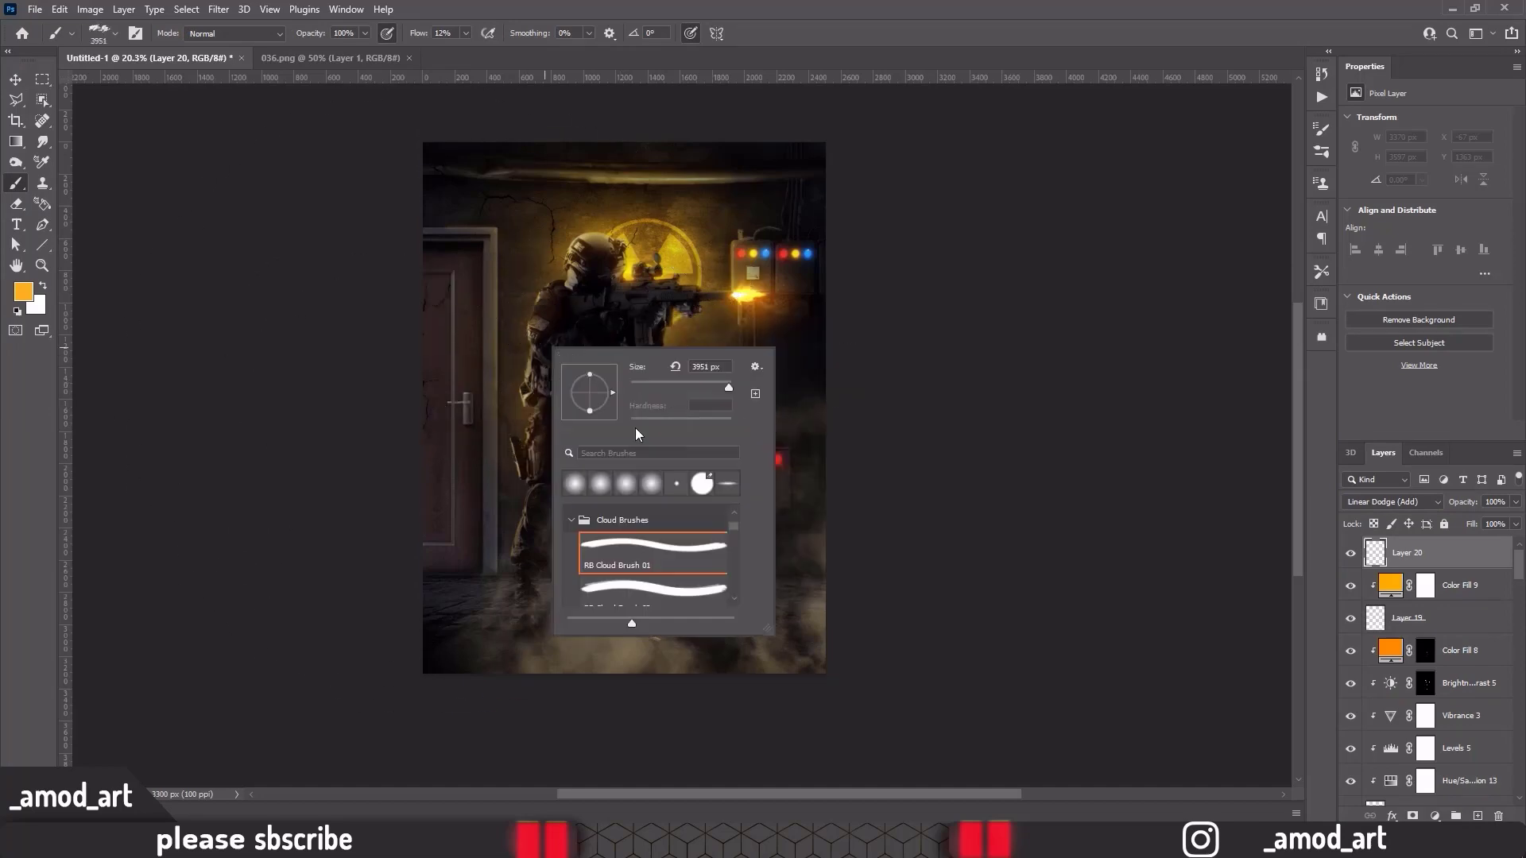
pyautogui.press('Return')
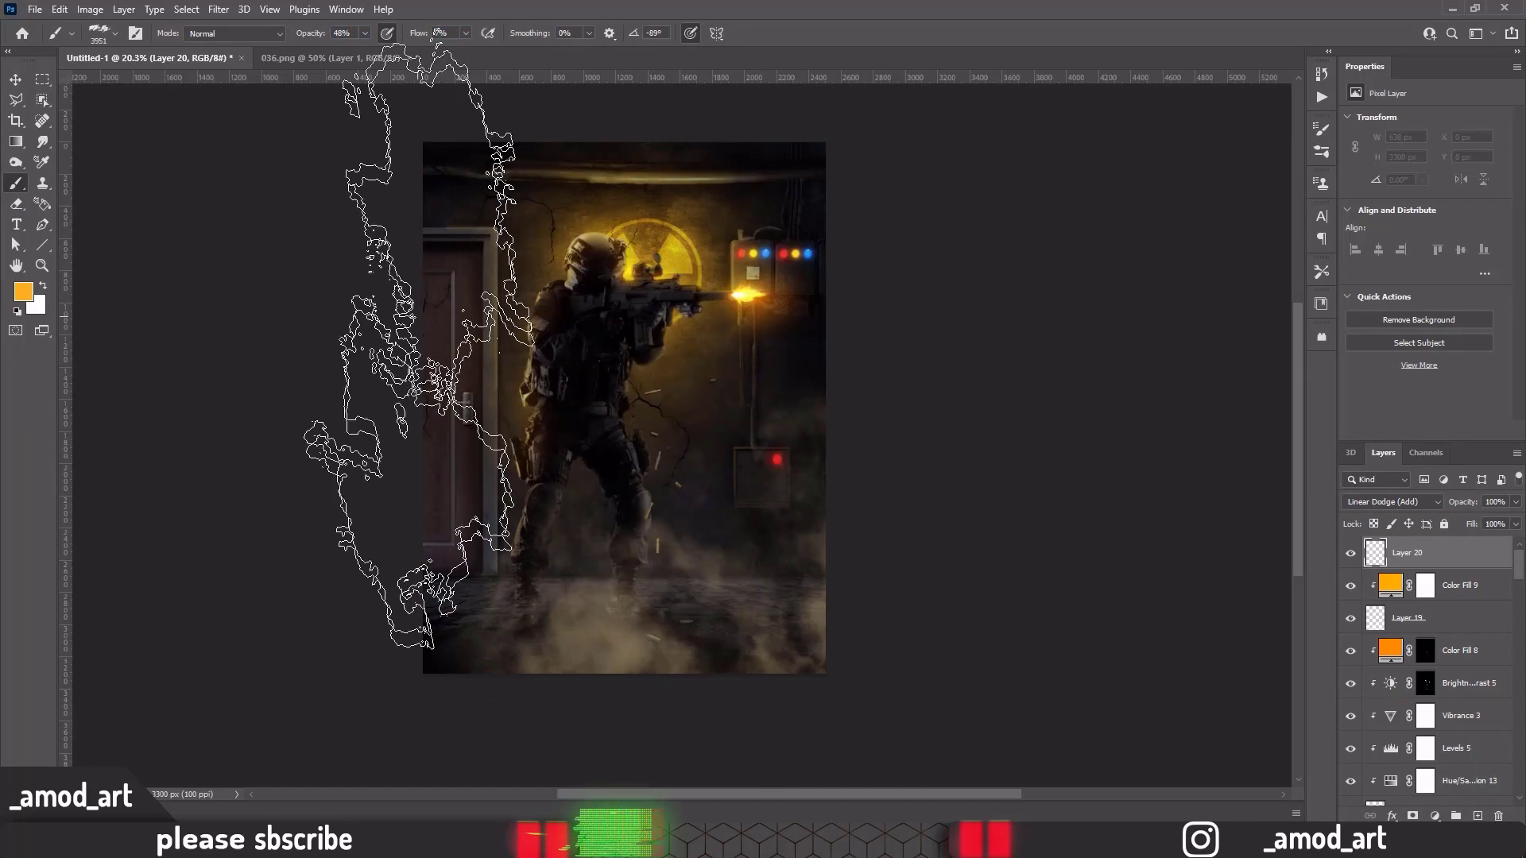
pyautogui.press('6')
pyautogui.press('6')
pyautogui.hotkey('shift', '0')
pyautogui.hotkey('shift', '7')
# Switch to a paler orange foreground and select the Layer 19 smoke layer
pyautogui.click(23, 292)
pyautogui.click(1060, 197)
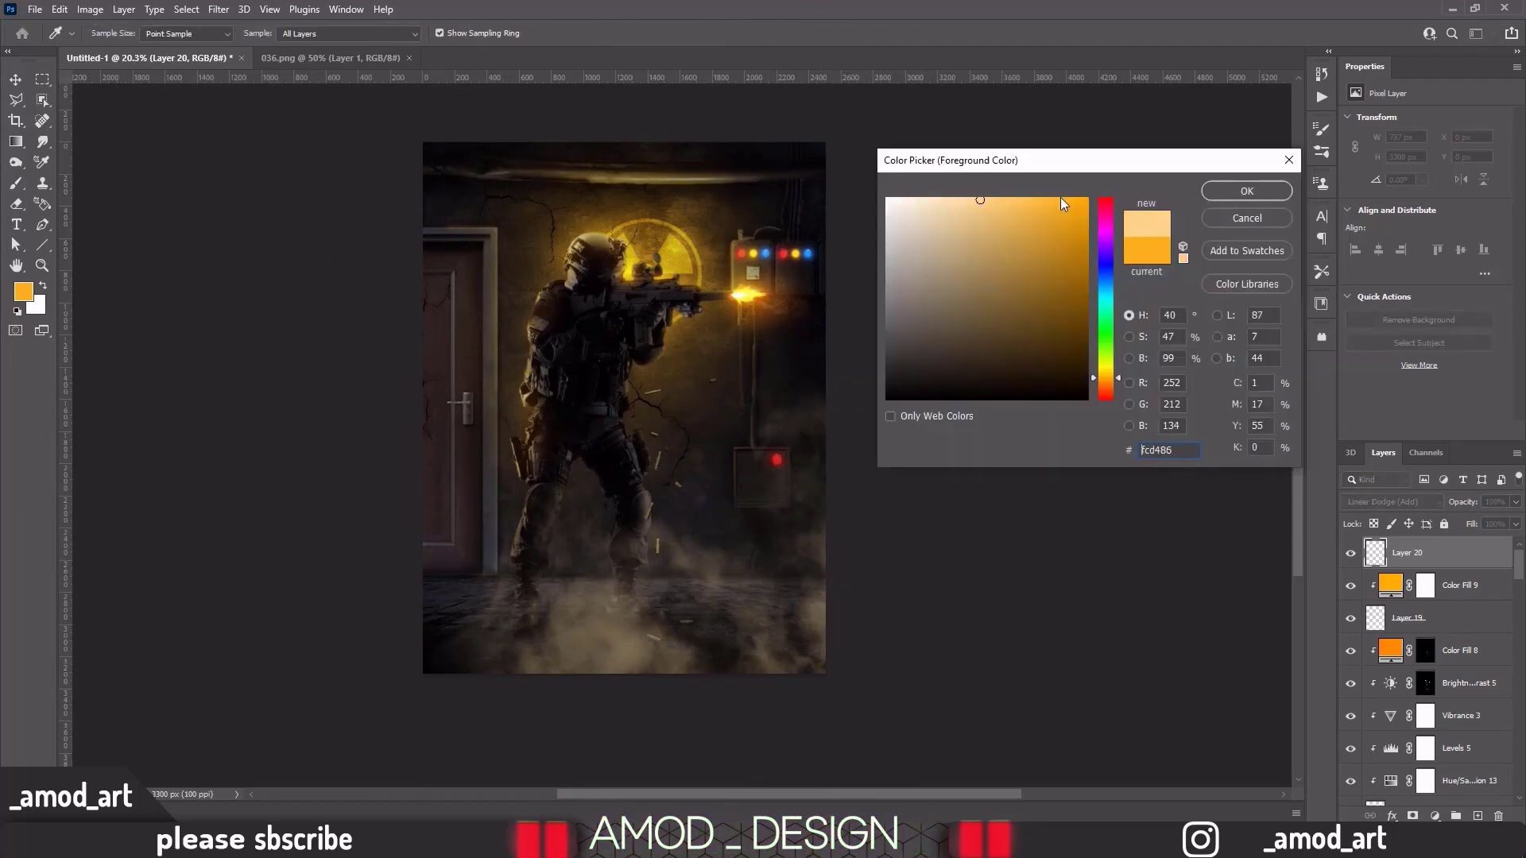
pyautogui.click(1239, 176)
pyautogui.moveTo(977, 458); pyautogui.dragTo(816, 552)
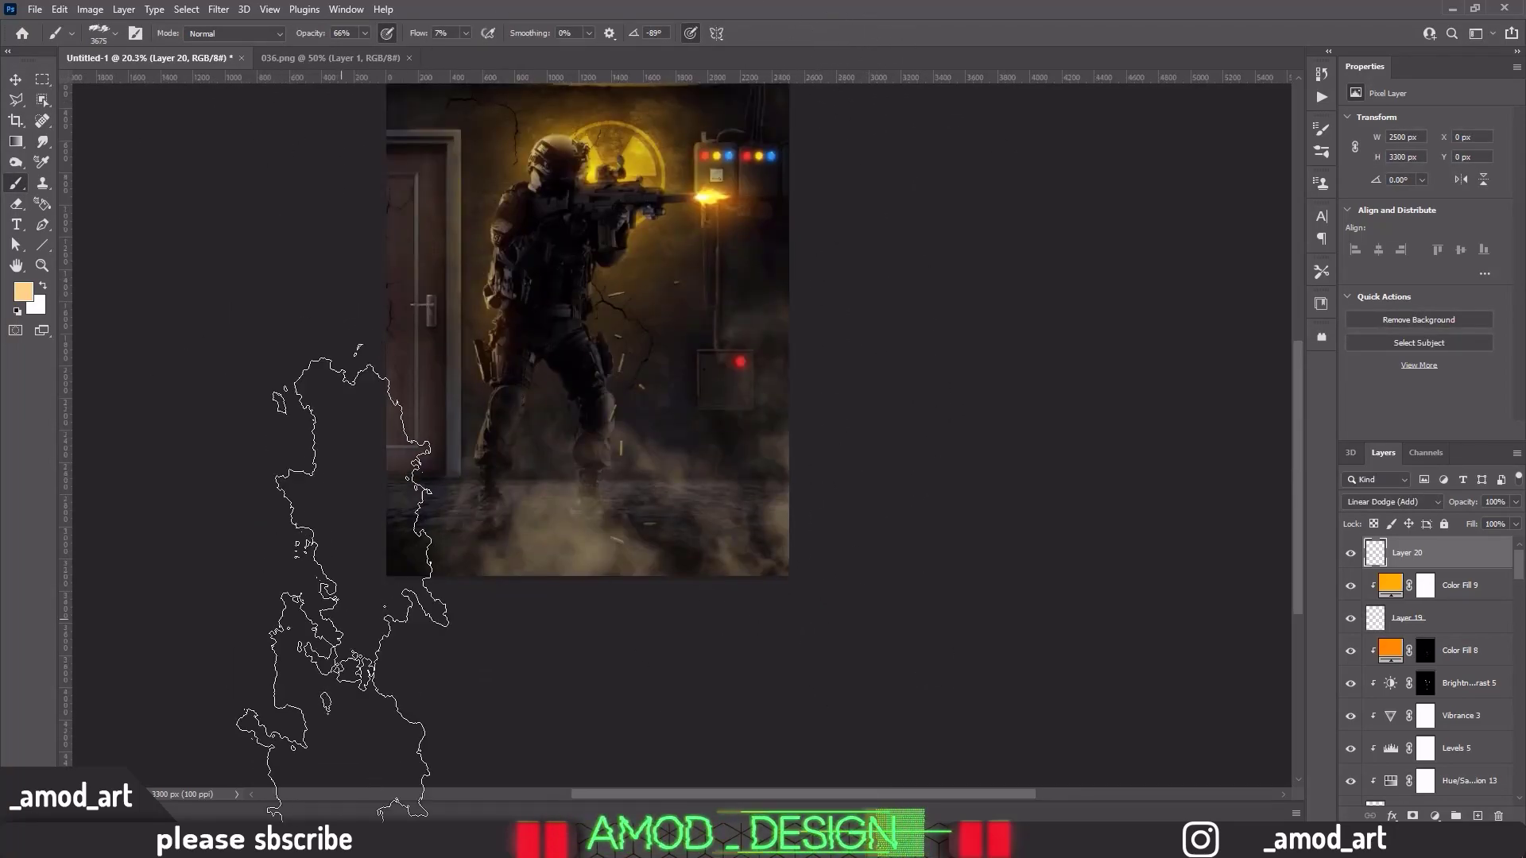
pyautogui.scroll(-2, 445, 334)
pyautogui.press('v')
pyautogui.click(532, 521)
# Add a layer mask to Layer 19 and ready the Brush with black
pyautogui.click(1413, 817)
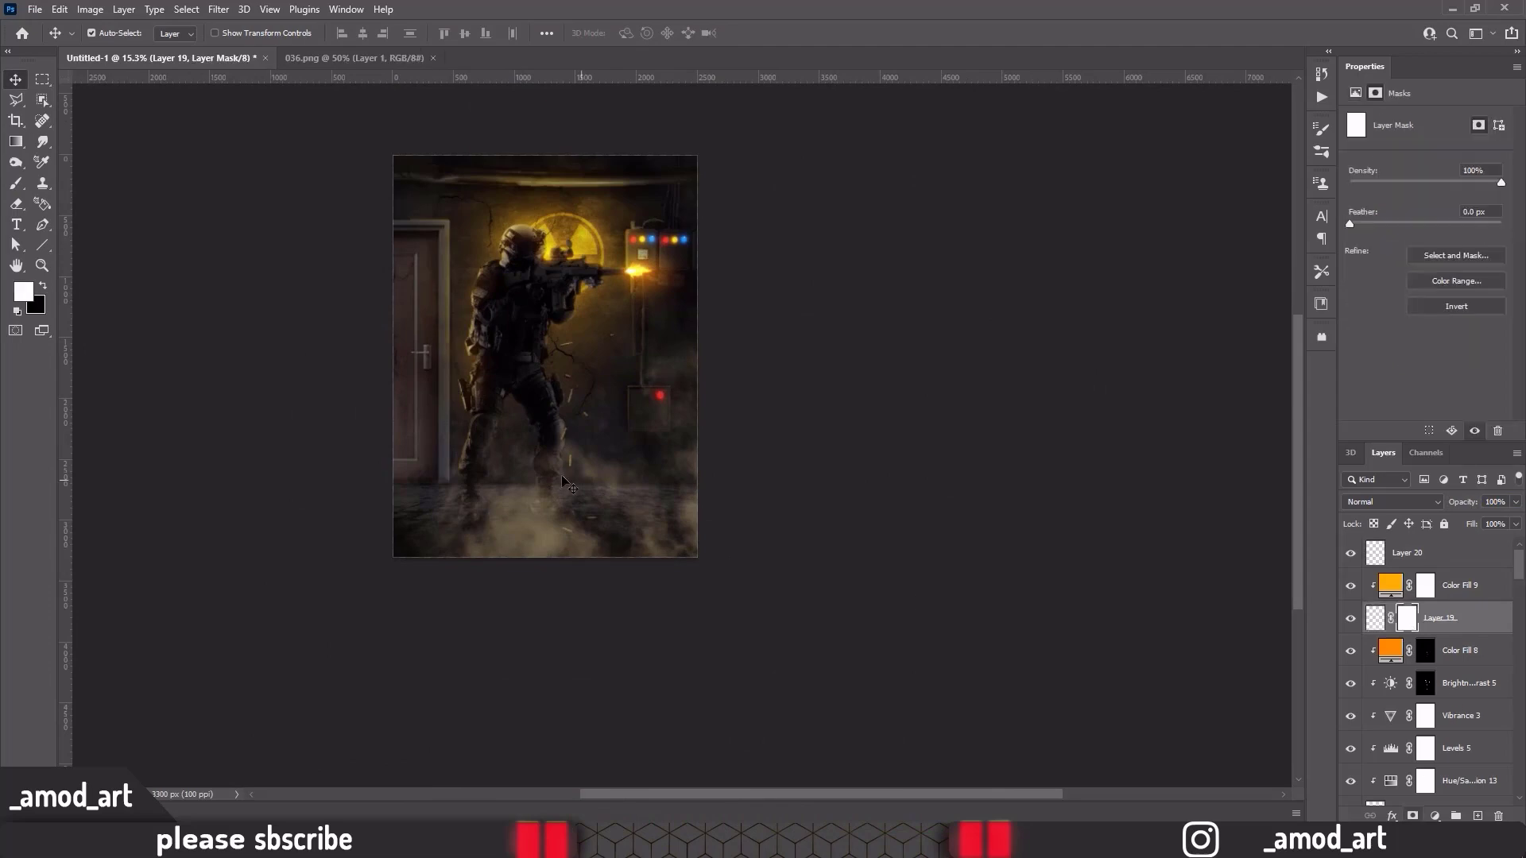
pyautogui.press('d')
pyautogui.press('x')
pyautogui.press('b')
# Pick and rotate a cloud brush tip to fade the floor smoke and Color Fill 5 mask
pyautogui.rightClick(541, 487)
pyautogui.press('Escape')
pyautogui.scroll(1, 524, 556)
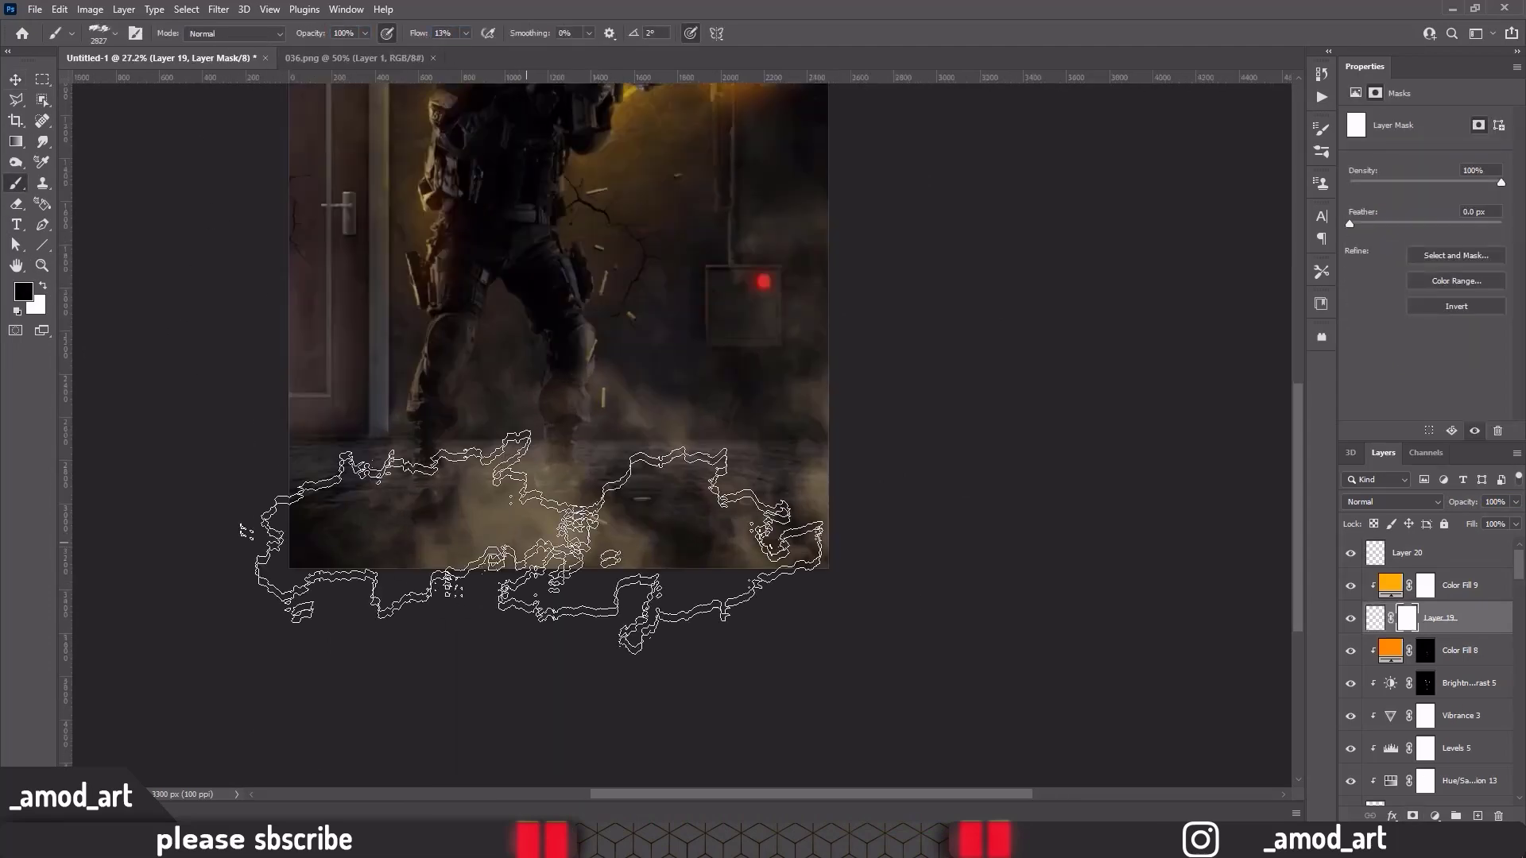
pyautogui.rightClick(540, 477)
pyautogui.press('Escape')
# Move the Layer 19 smoke lower in the scene with Free Transform
pyautogui.scroll(-2, 469, 537)
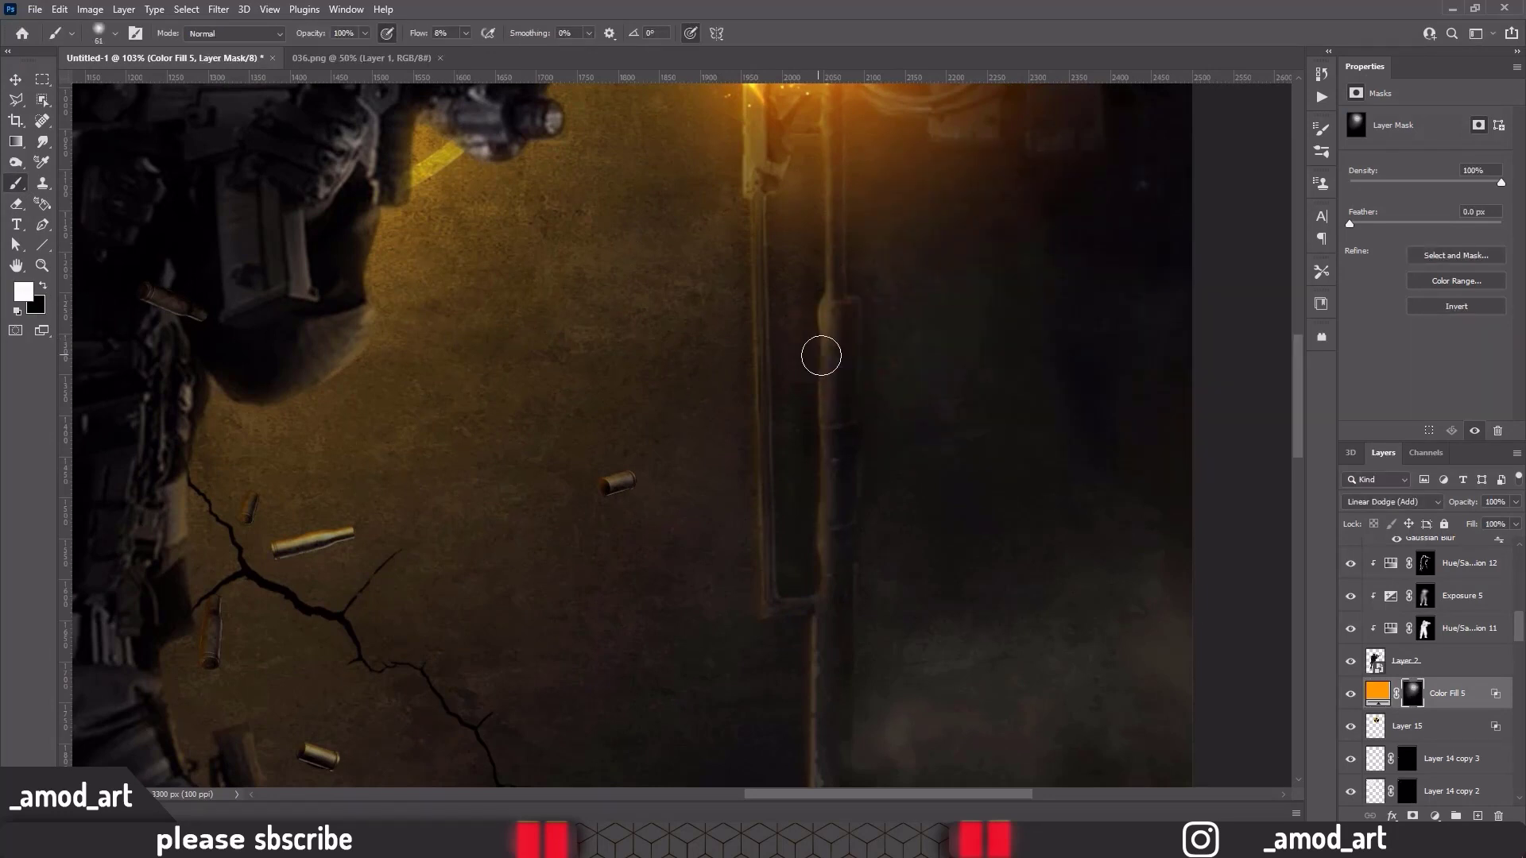
pyautogui.scroll(-5, 753, 380)
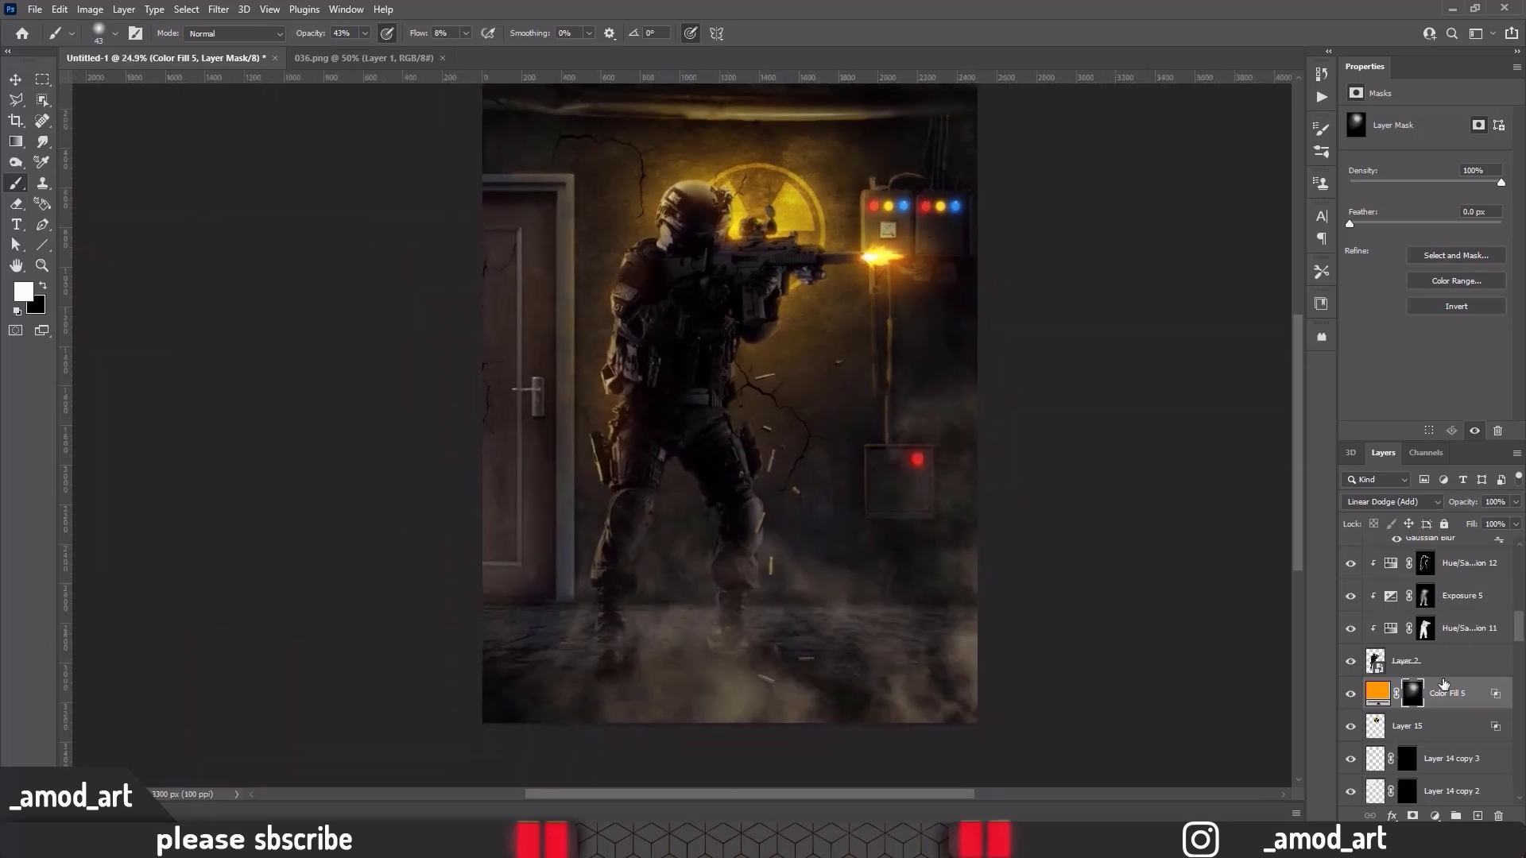
pyautogui.hotkey('ctrl', 't')
pyautogui.moveTo(865, 656); pyautogui.dragTo(875, 691)
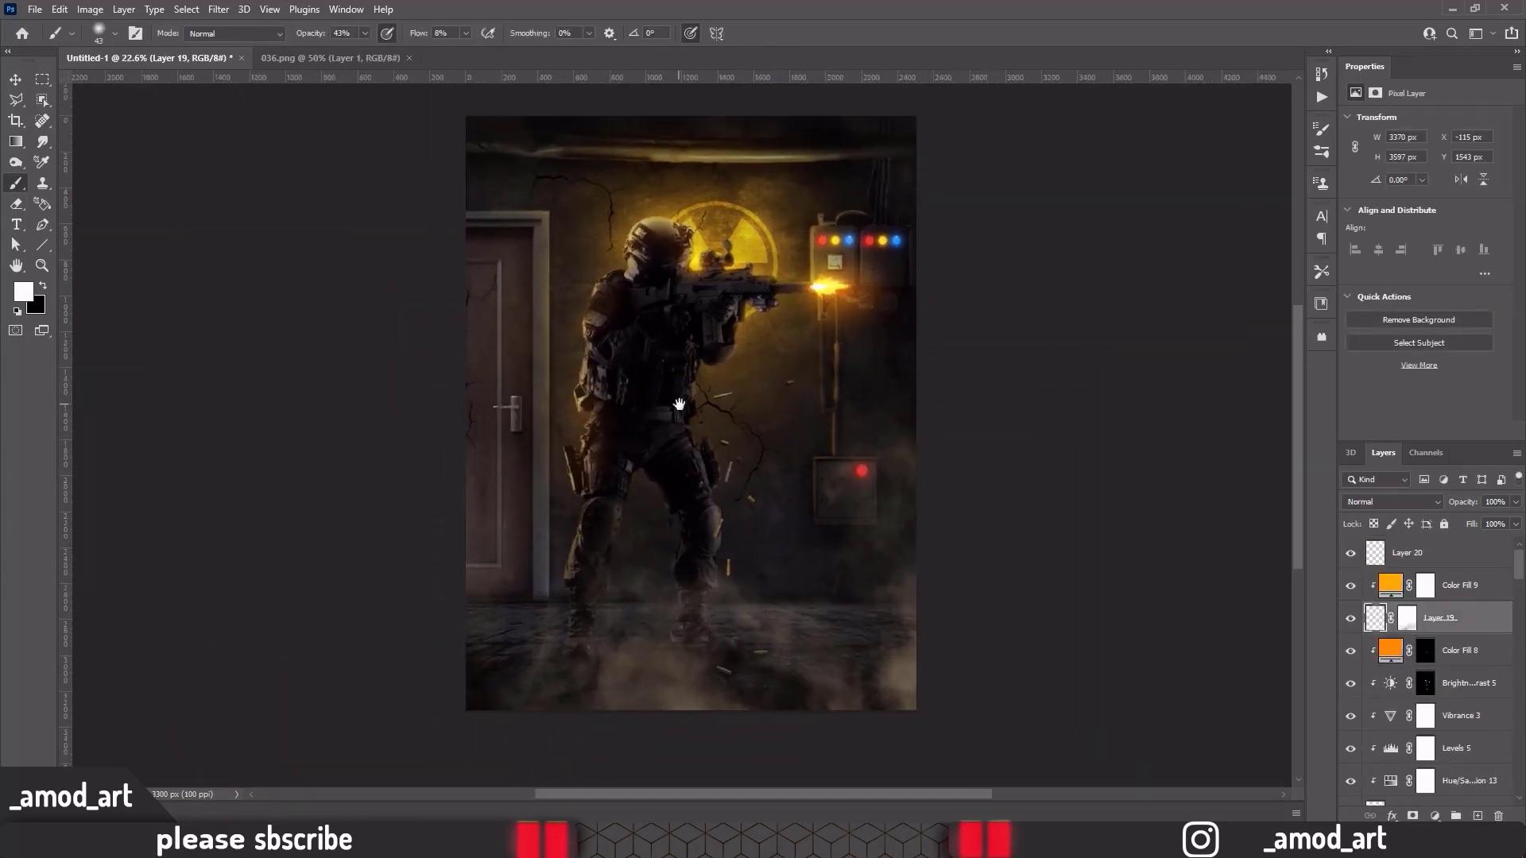
# Select Layer 20 and set the foreground colour to pale peach ffd79d
pyautogui.click(1423, 555)
pyautogui.click(23, 294)
pyautogui.click(1025, 238)
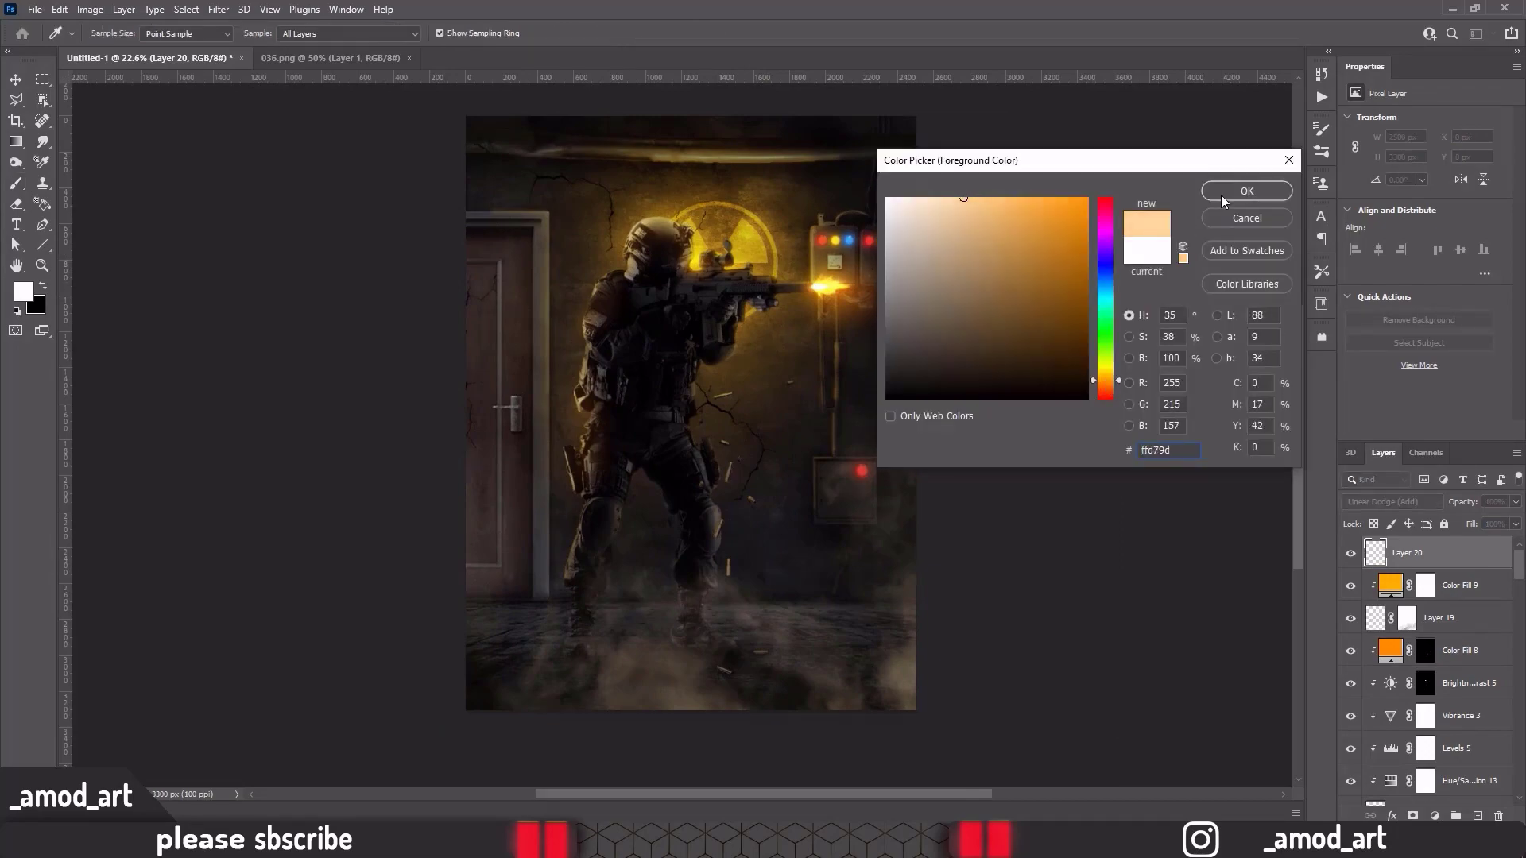
pyautogui.click(1199, 220)
# Paint peach haze across the top with a large cloud brush rotated to -8°
pyautogui.rightClick(692, 283)
pyautogui.doubleClick(795, 509)
pyautogui.scroll(3, 620, 367)
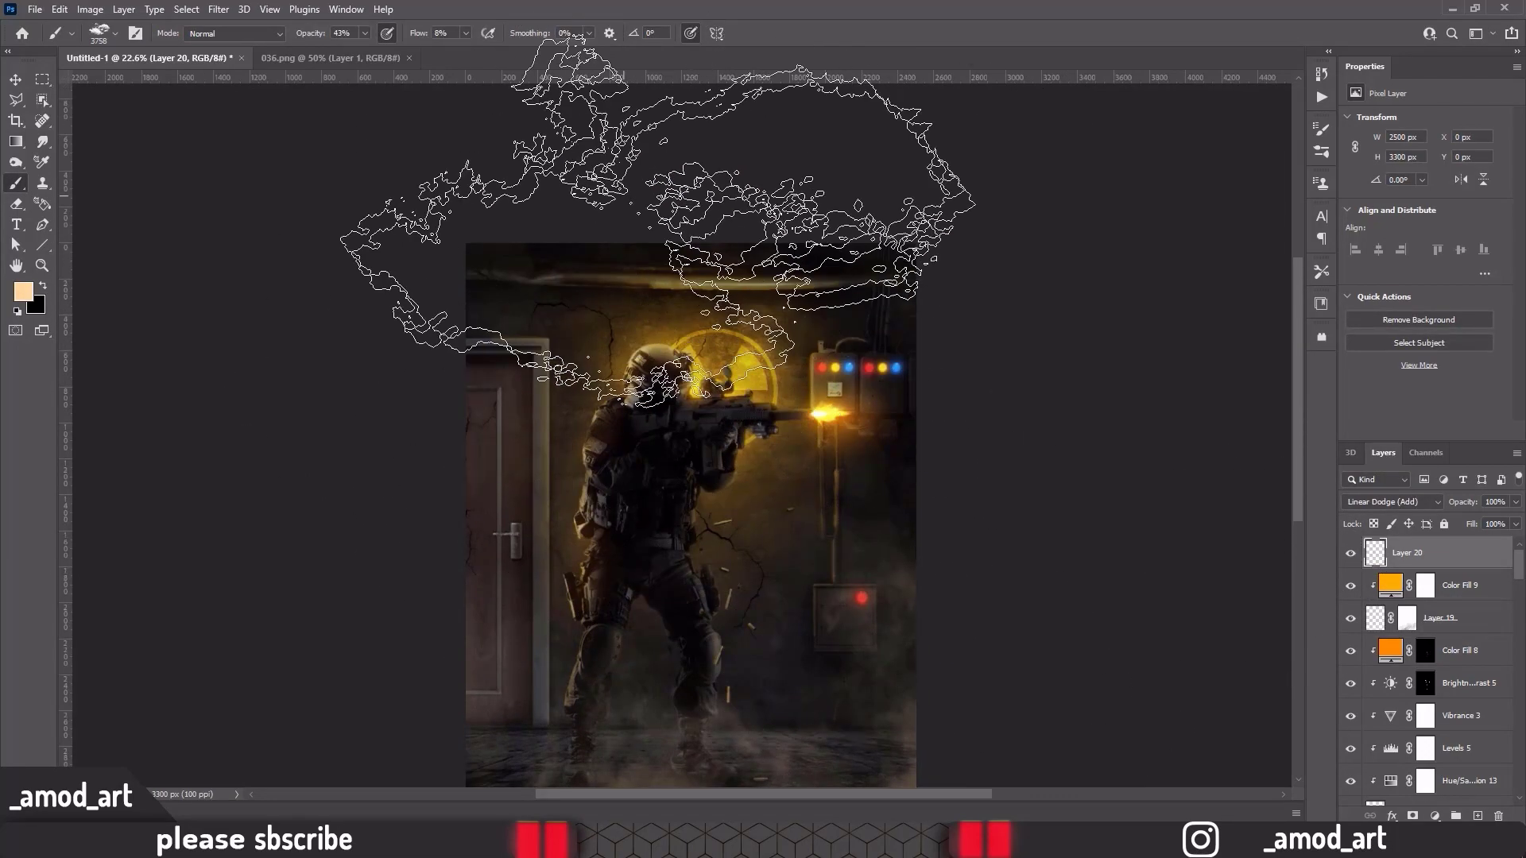
pyautogui.rightClick(660, 290)
pyautogui.press('Return')
pyautogui.scroll(-4, 723, 215)
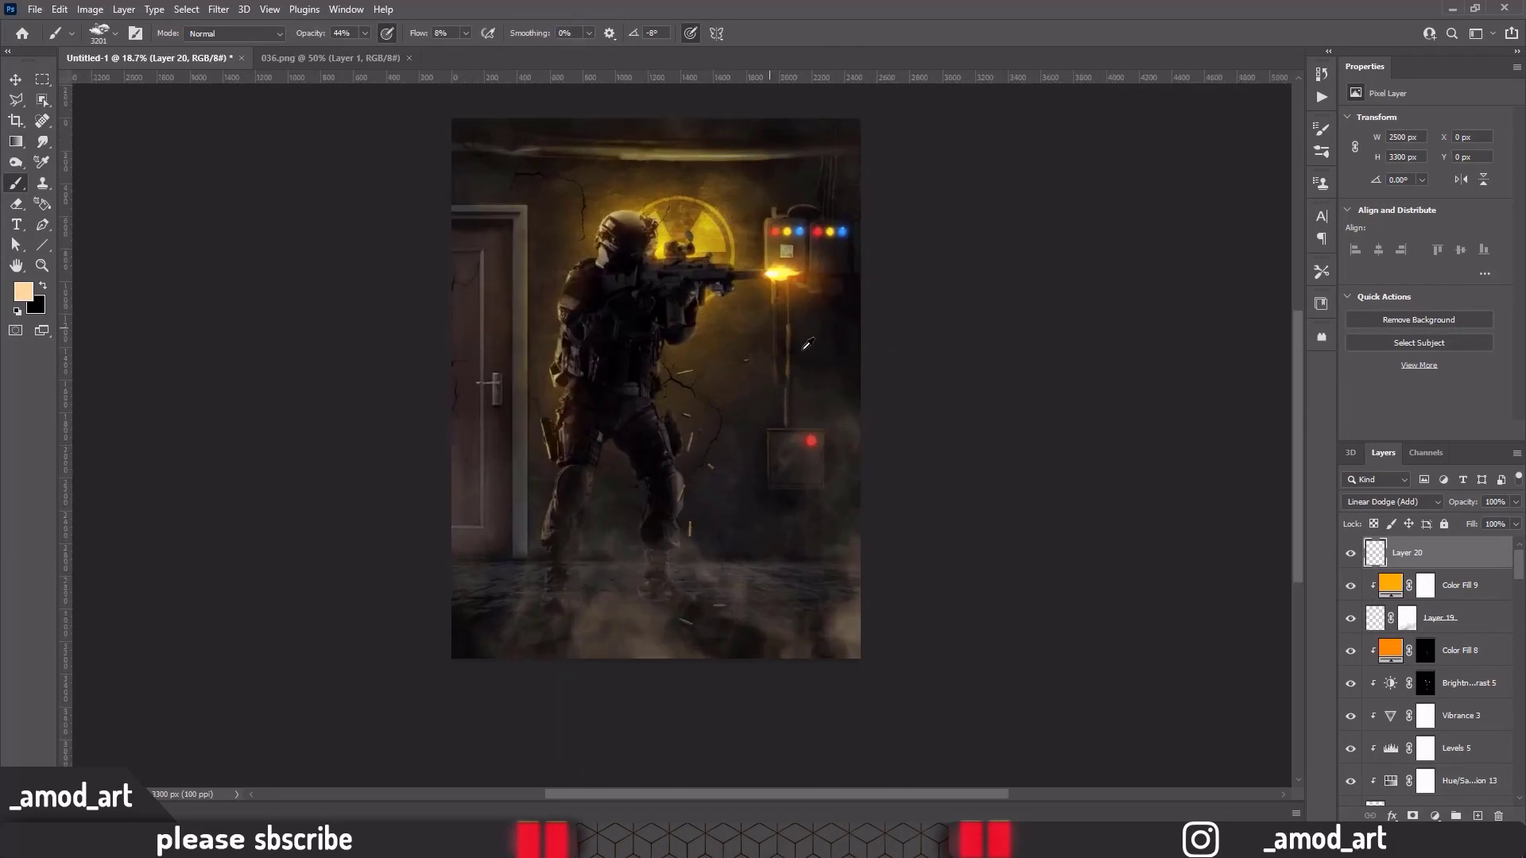
pyautogui.hscroll(1, 675, 358)
# Erase excess haze with a large soft round brush
pyautogui.rightClick(628, 330)
pyautogui.doubleClick(637, 439)
pyautogui.moveTo(636, 440); pyautogui.dragTo(718, 449)
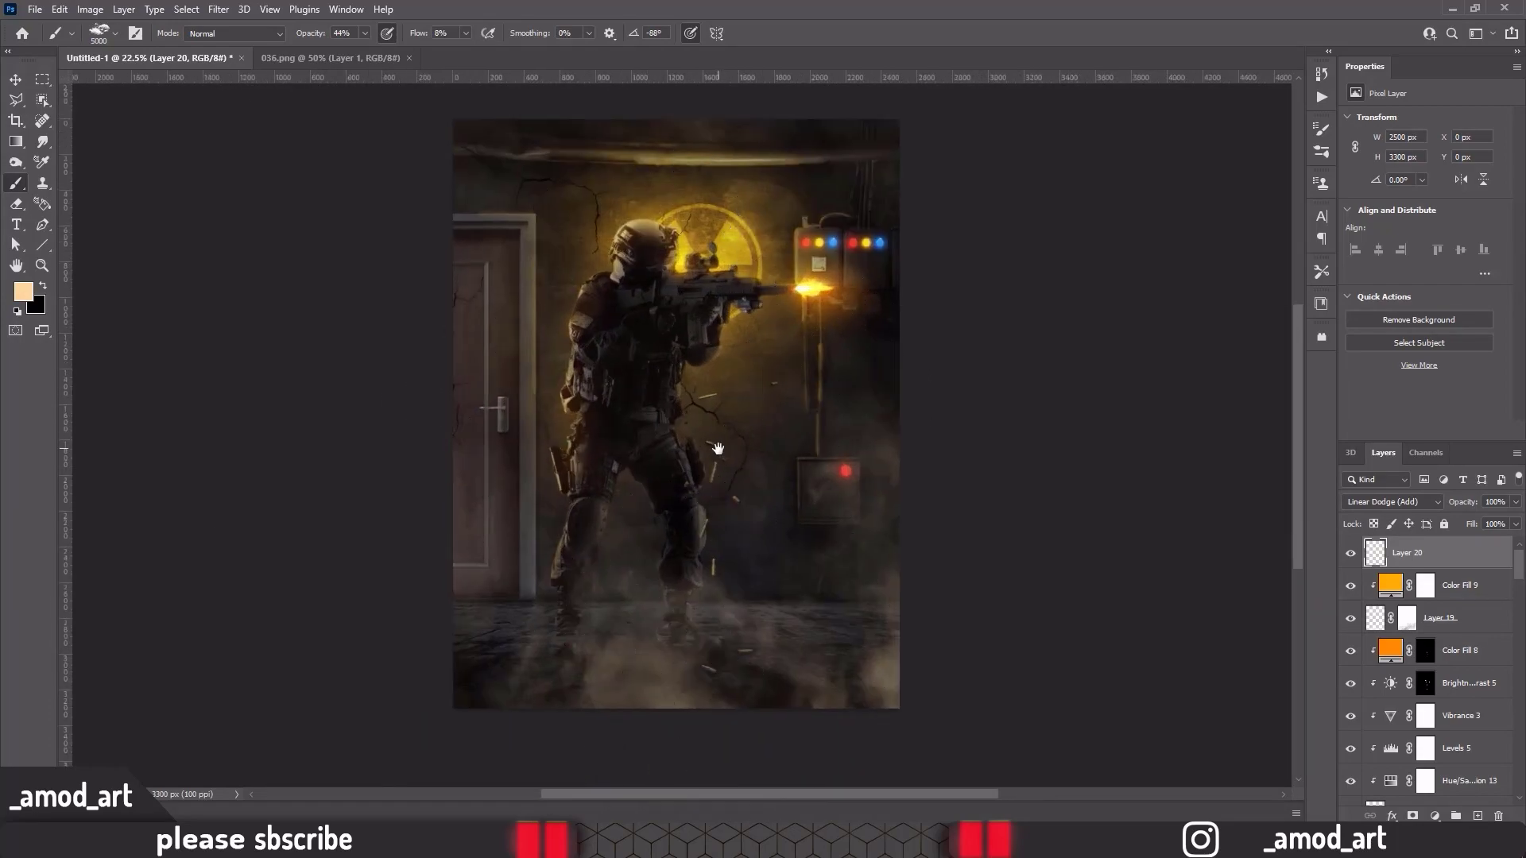
pyautogui.click(16, 207)
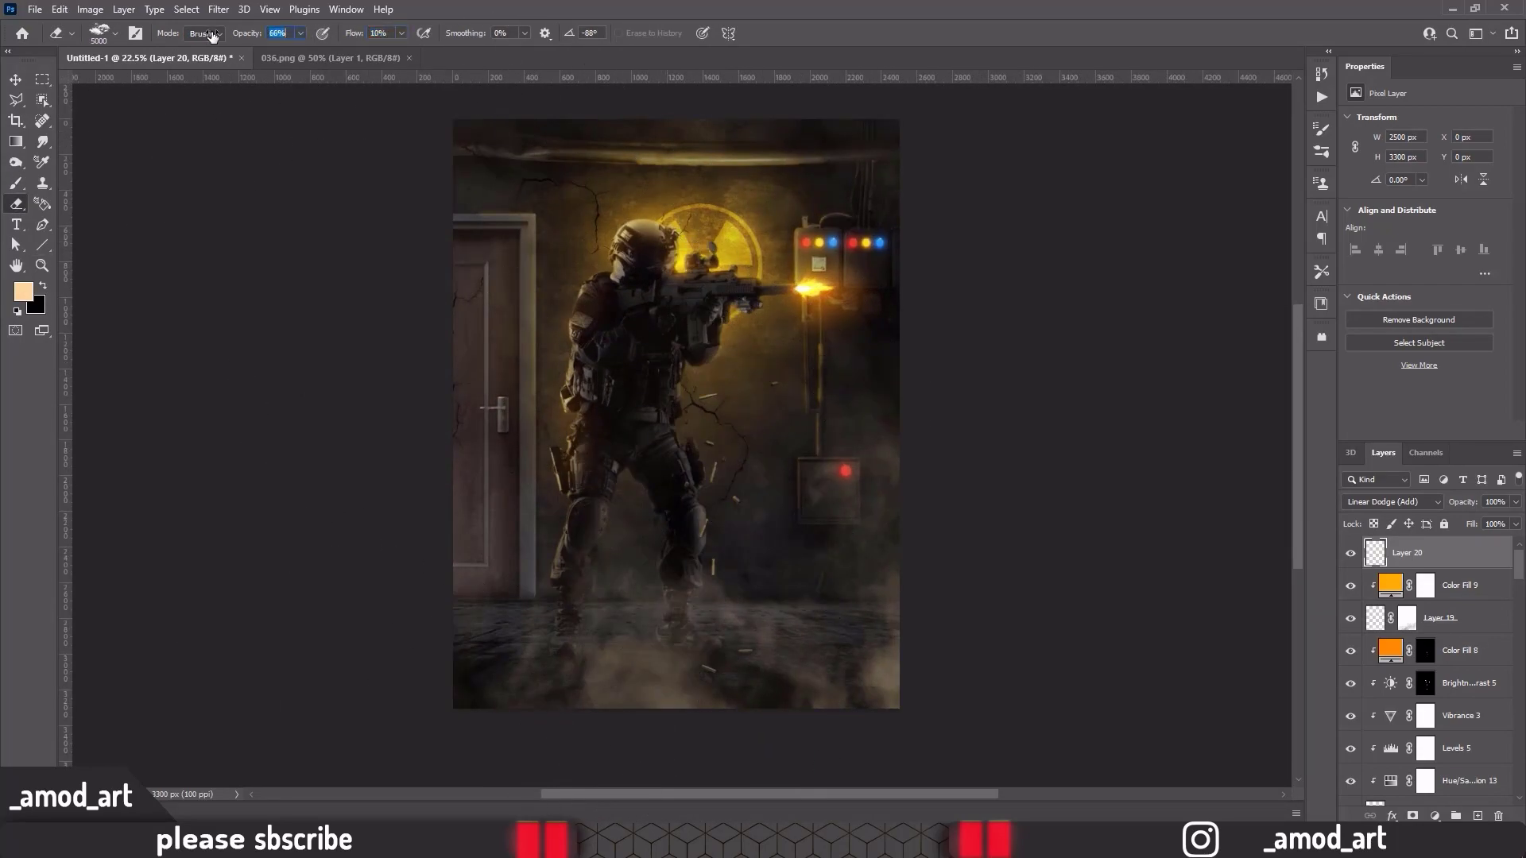
# Stamp all visible layers into a new merged Layer 21
pyautogui.press('v')
pyautogui.scroll(1, 640, 453)
pyautogui.moveTo(641, 453); pyautogui.dragTo(617, 475)
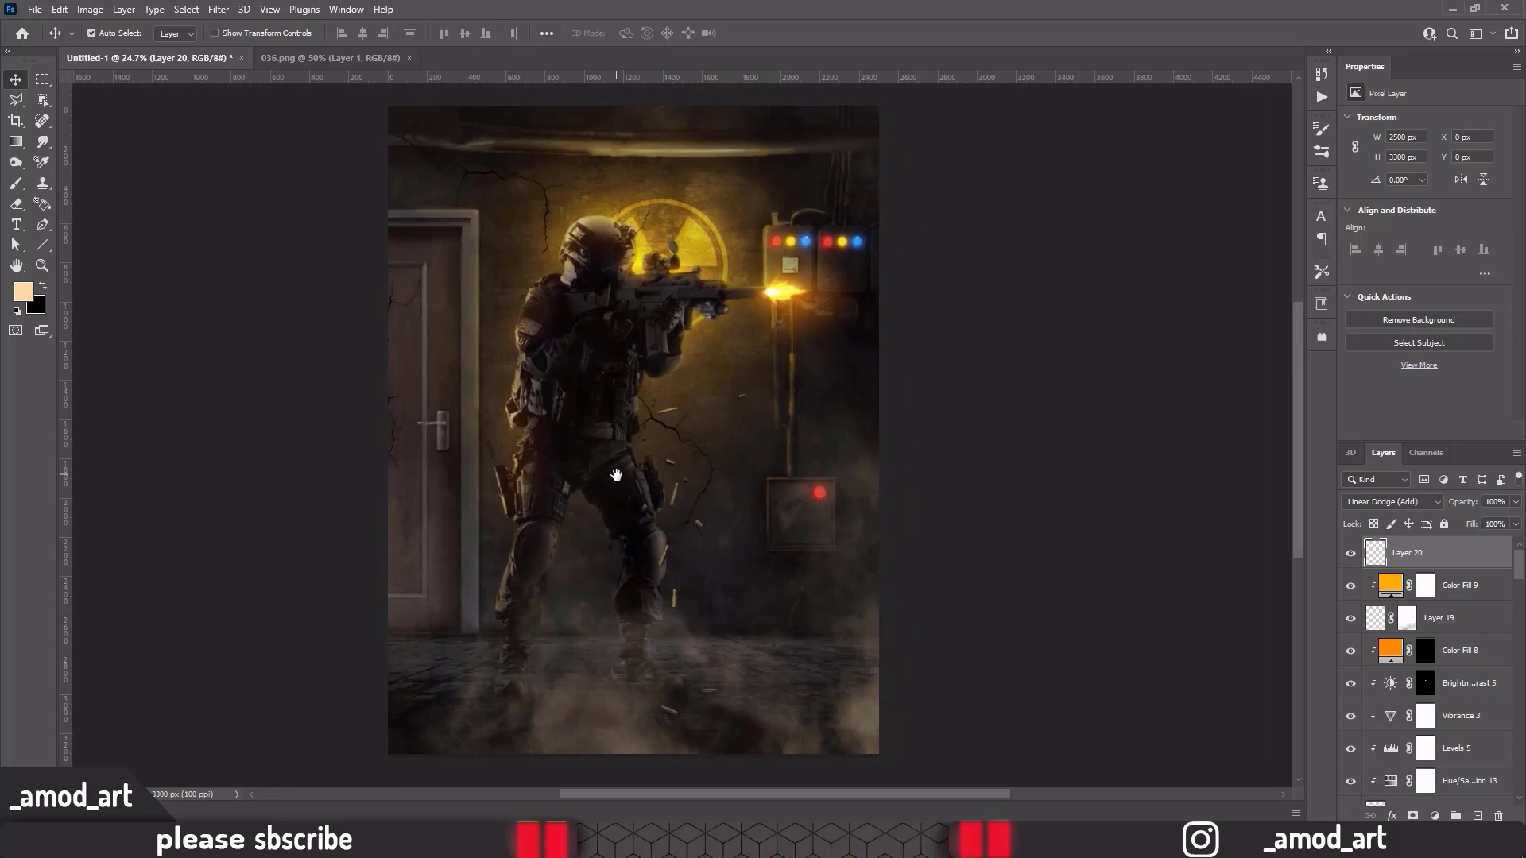
pyautogui.hotkey('ctrl', 'shift', 'alt', 'e')
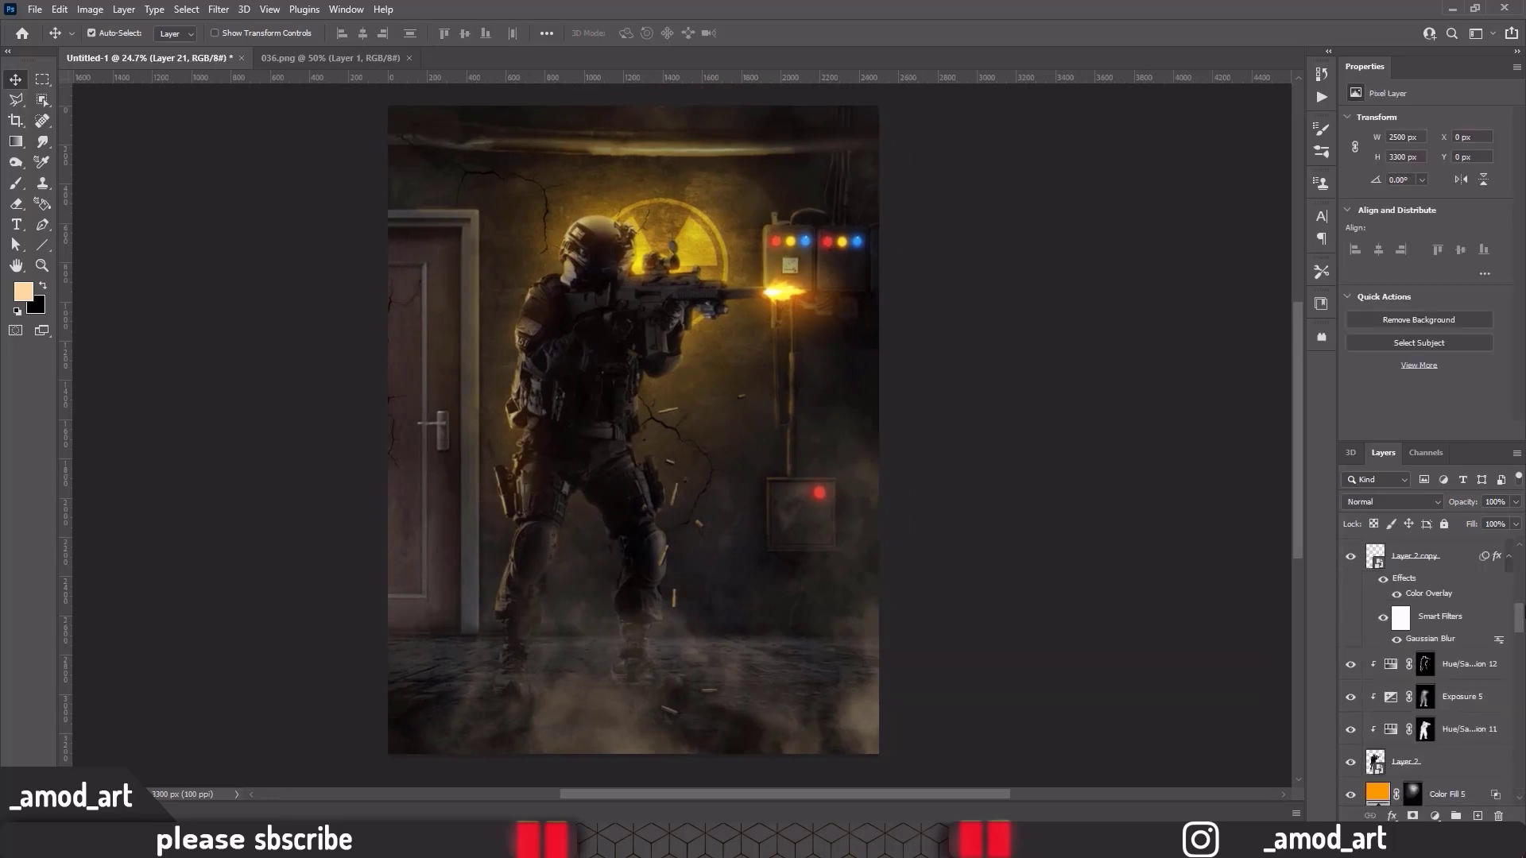
pyautogui.scroll(-1, 682, 435)
# In the Camera Raw Filter on the merged layer, raise Texture to +5
pyautogui.press('m')
pyautogui.hotkey('ctrl', 'a')
pyautogui.click(218, 9)
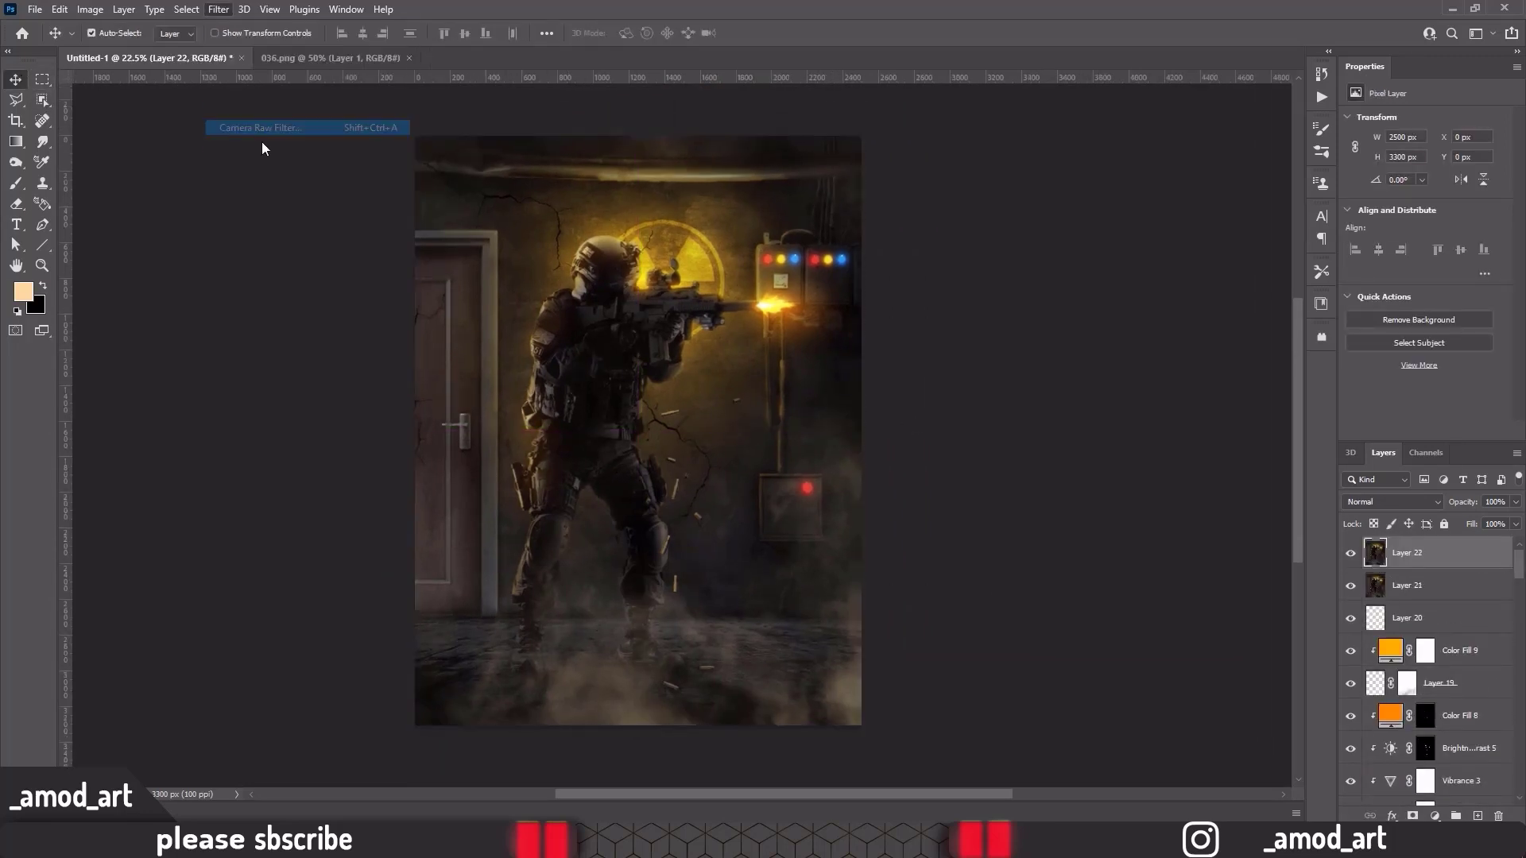
pyautogui.click(262, 129)
pyautogui.click(1299, 226)
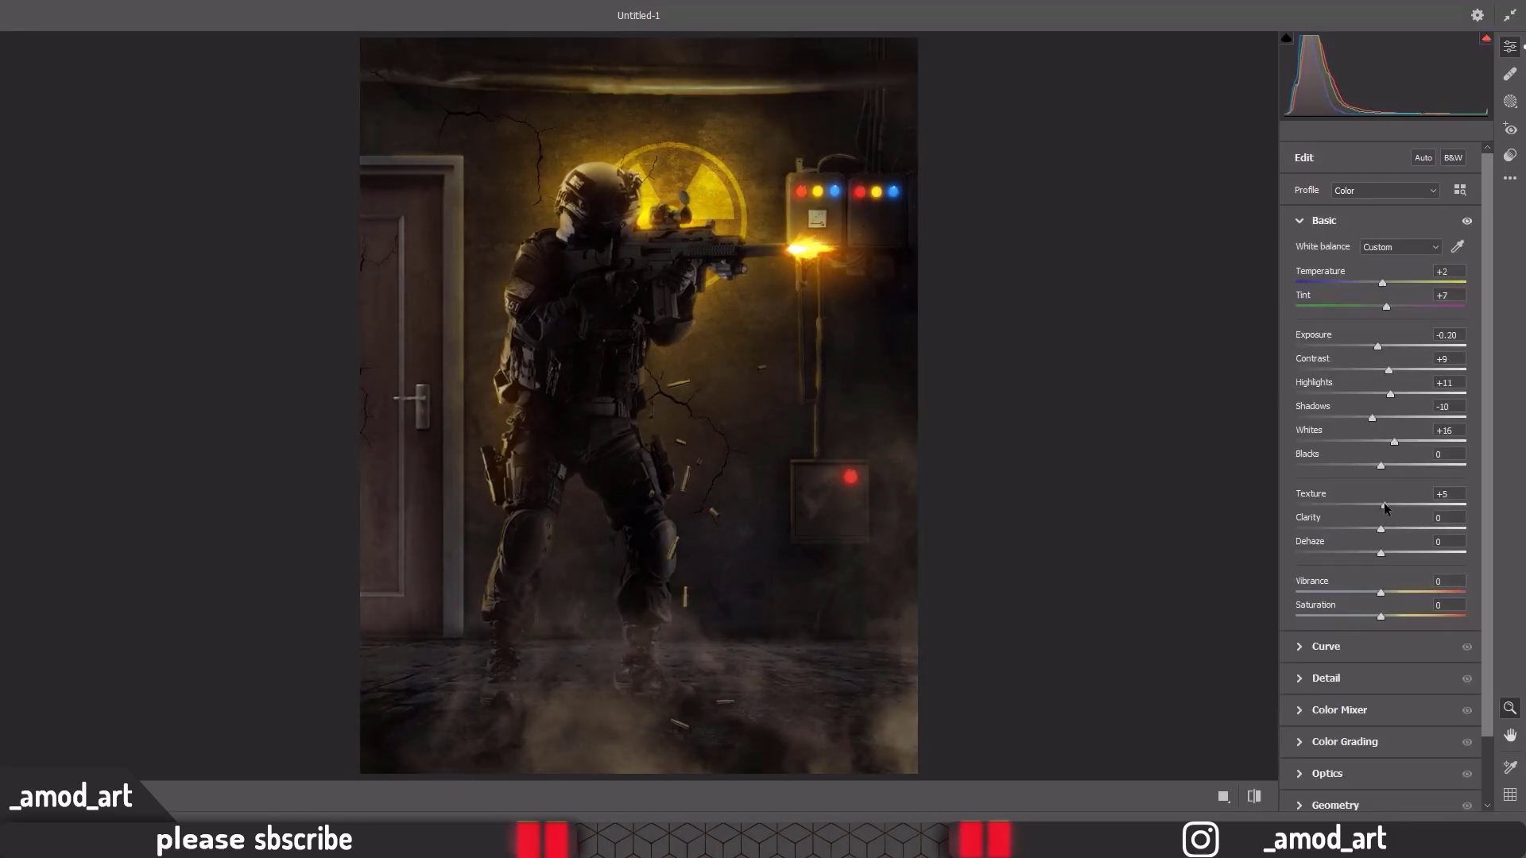
pyautogui.moveTo(1380, 551); pyautogui.dragTo(1385, 552)
pyautogui.click(1317, 222)
# In Color Mixer, shift the Oranges hue to -19 and adjust saturation
pyautogui.click(1319, 317)
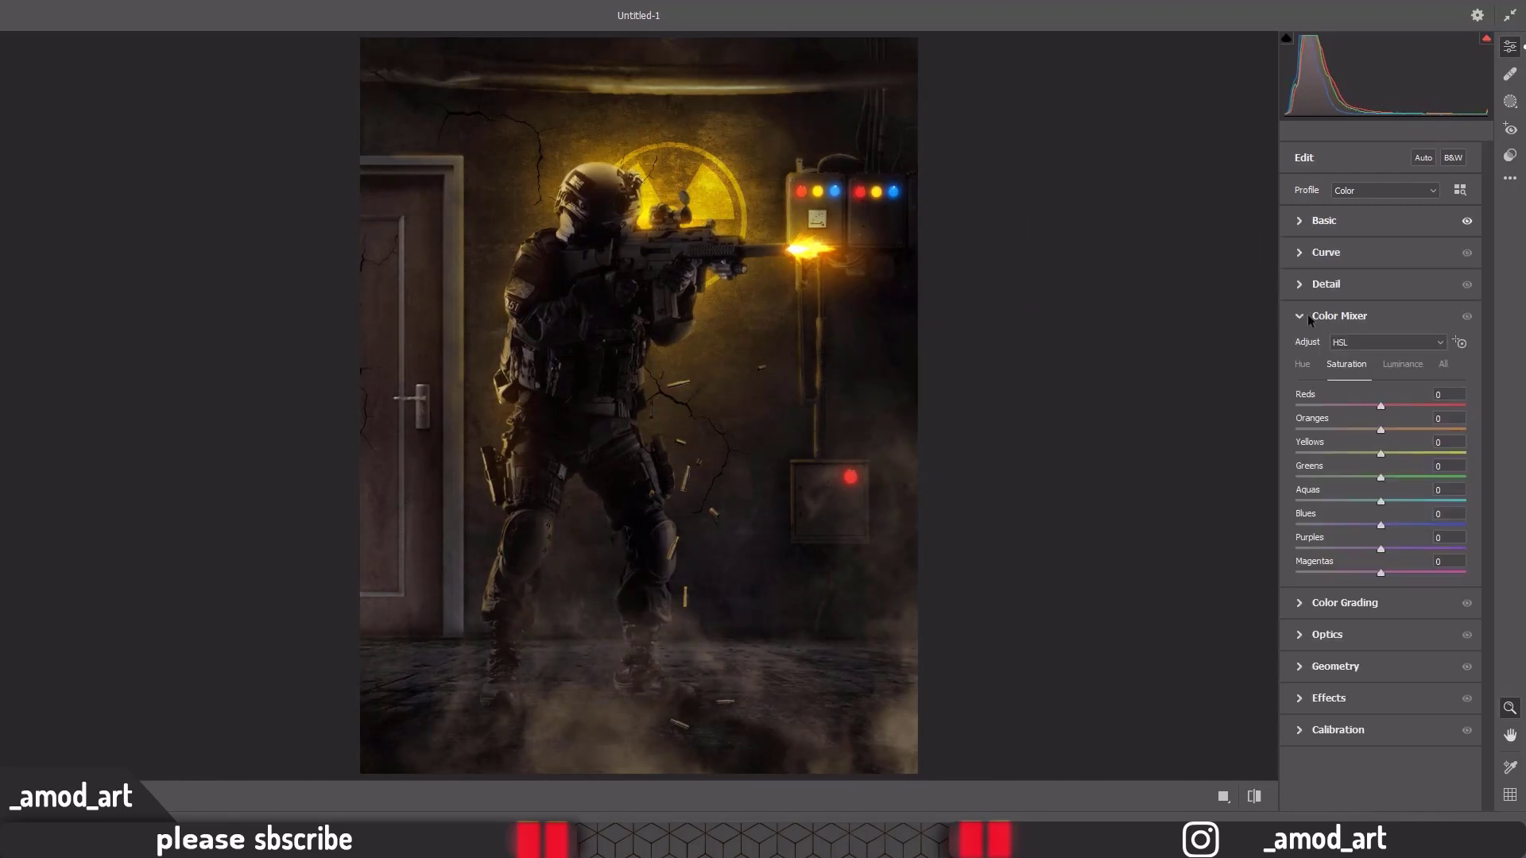
pyautogui.moveTo(1379, 430); pyautogui.dragTo(1365, 429)
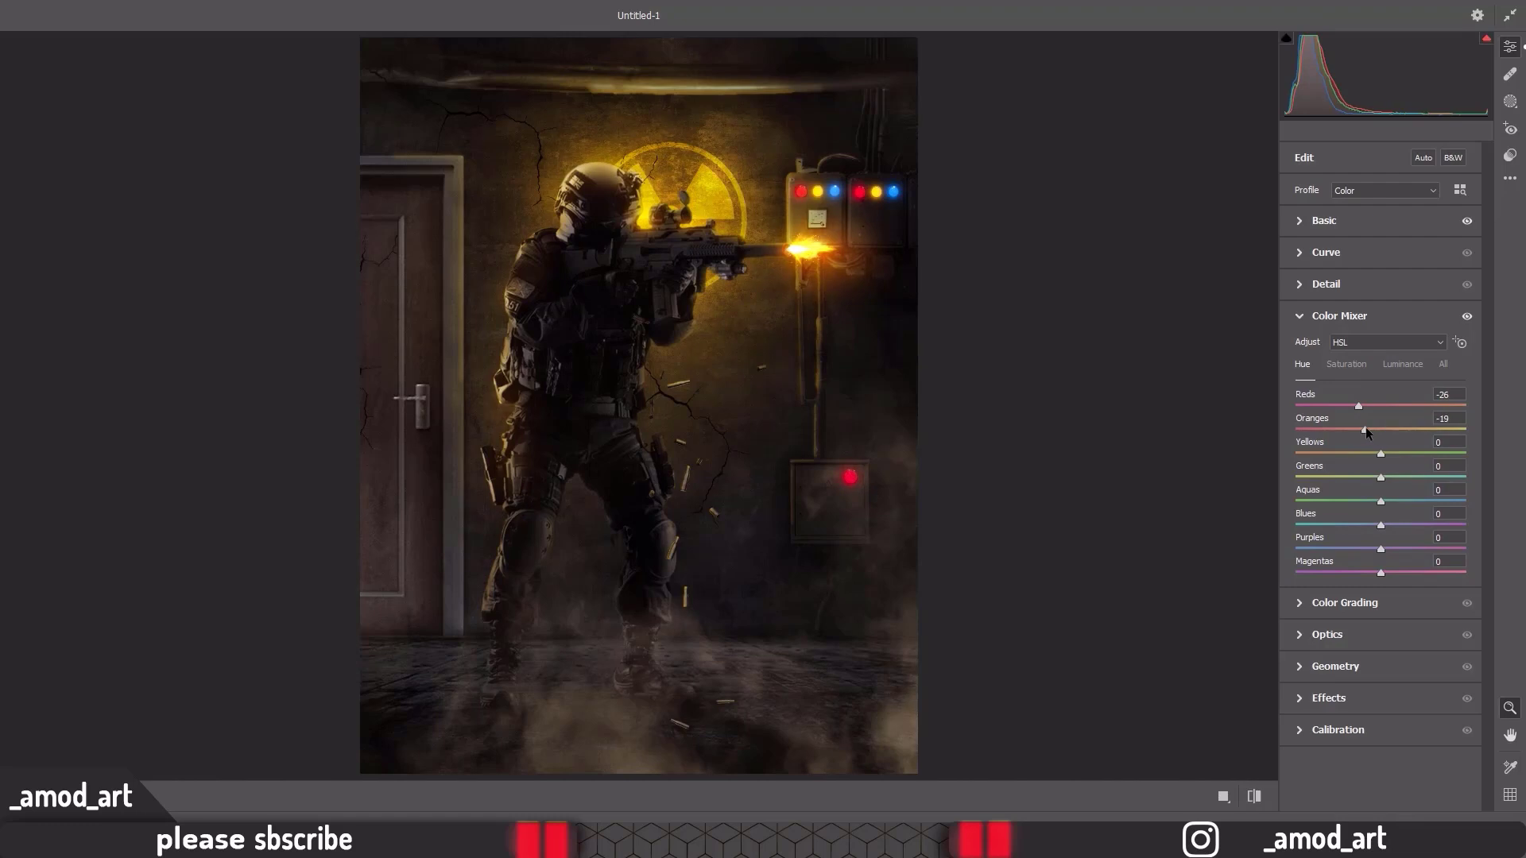
pyautogui.click(1361, 453)
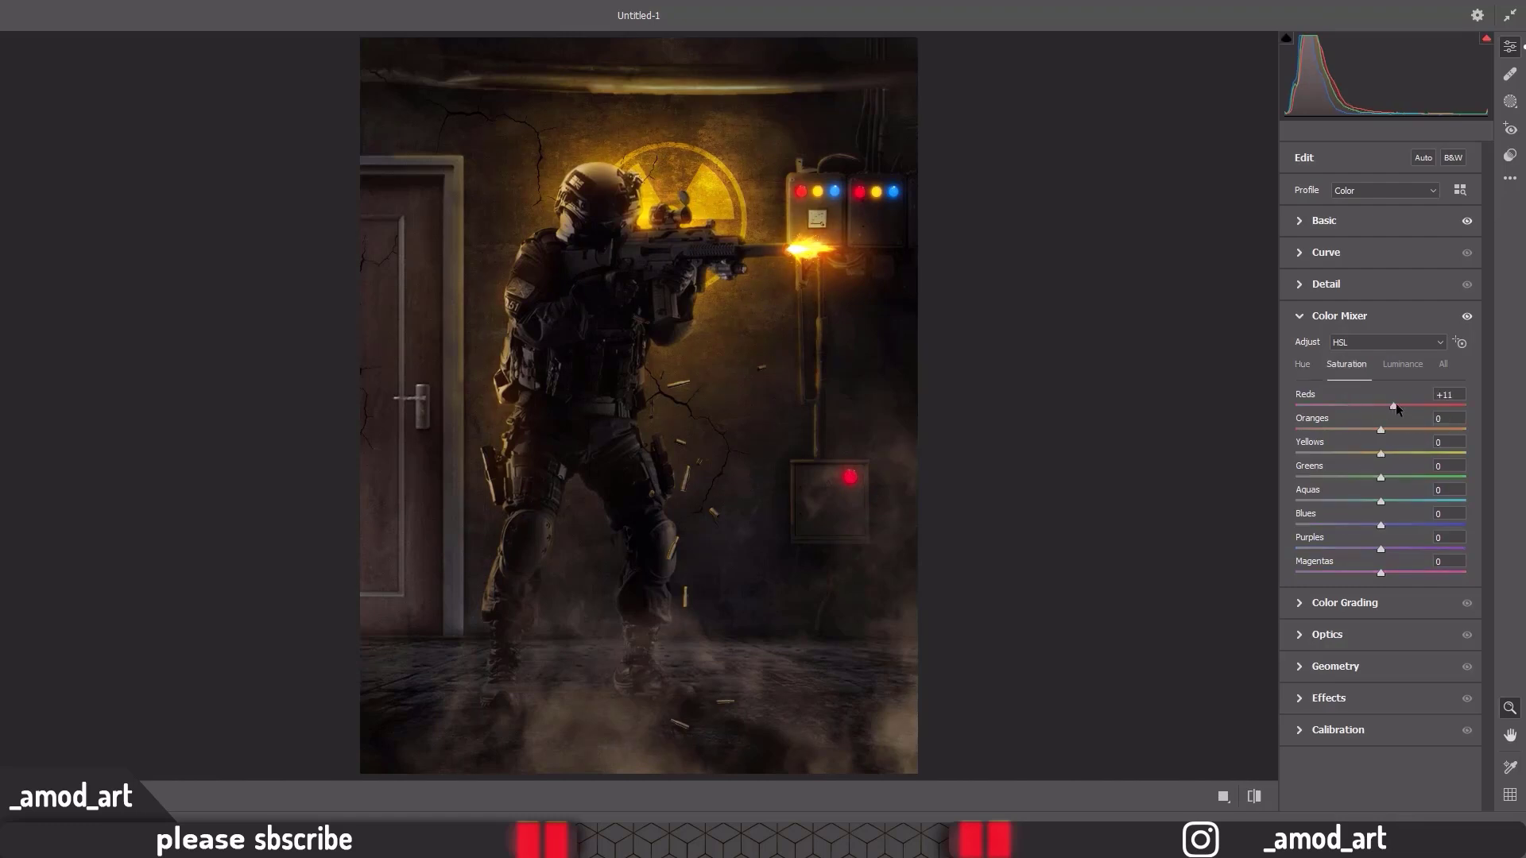
pyautogui.click(1319, 315)
# Grade orange brighter midtones, warm lifted shadows and blue-tinted highlights
pyautogui.click(1311, 350)
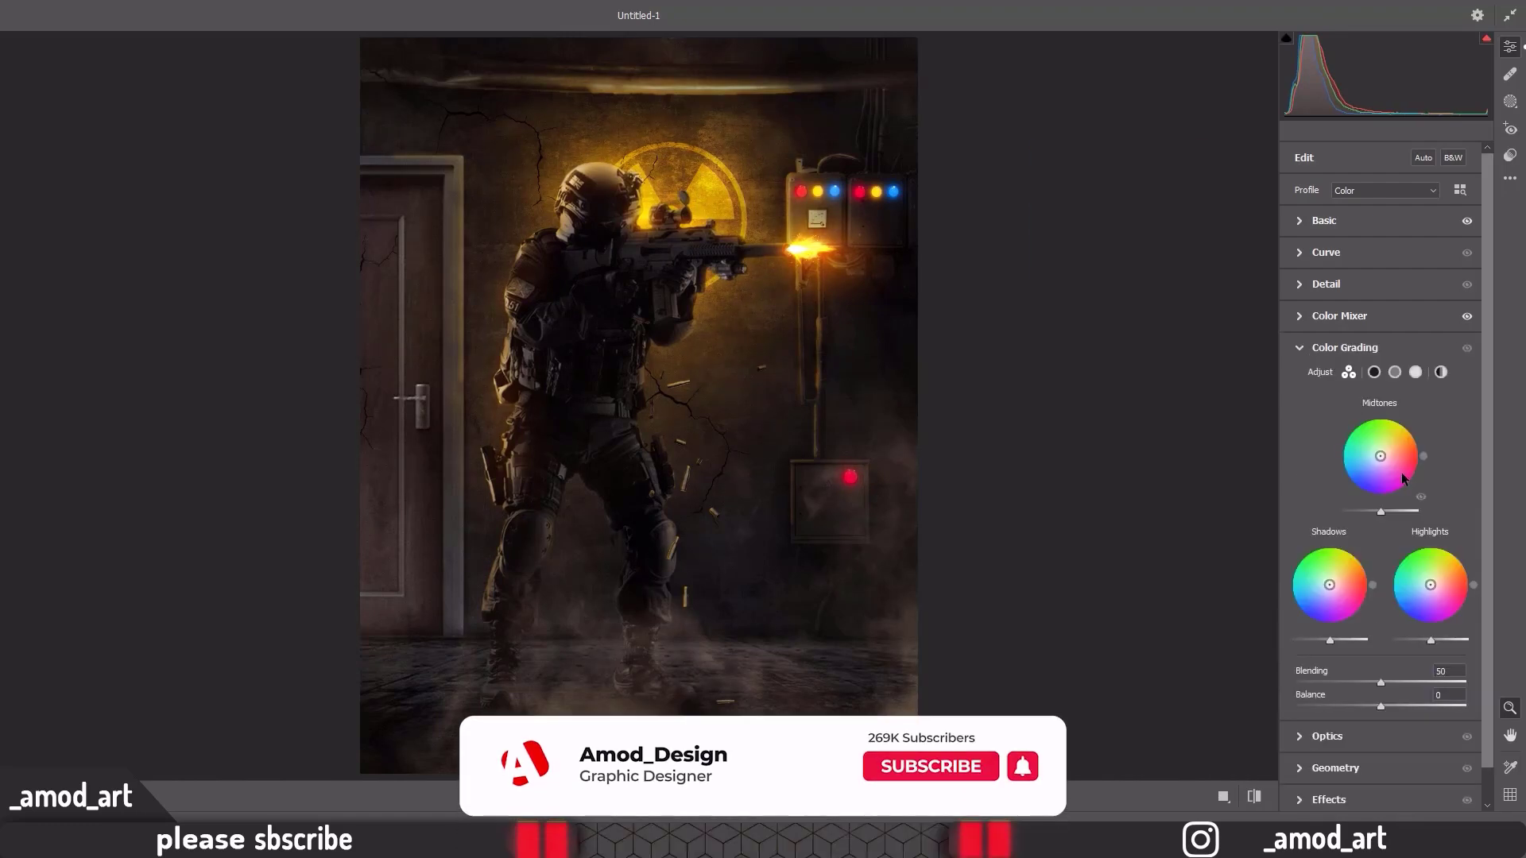
pyautogui.moveTo(1382, 465); pyautogui.dragTo(1388, 452)
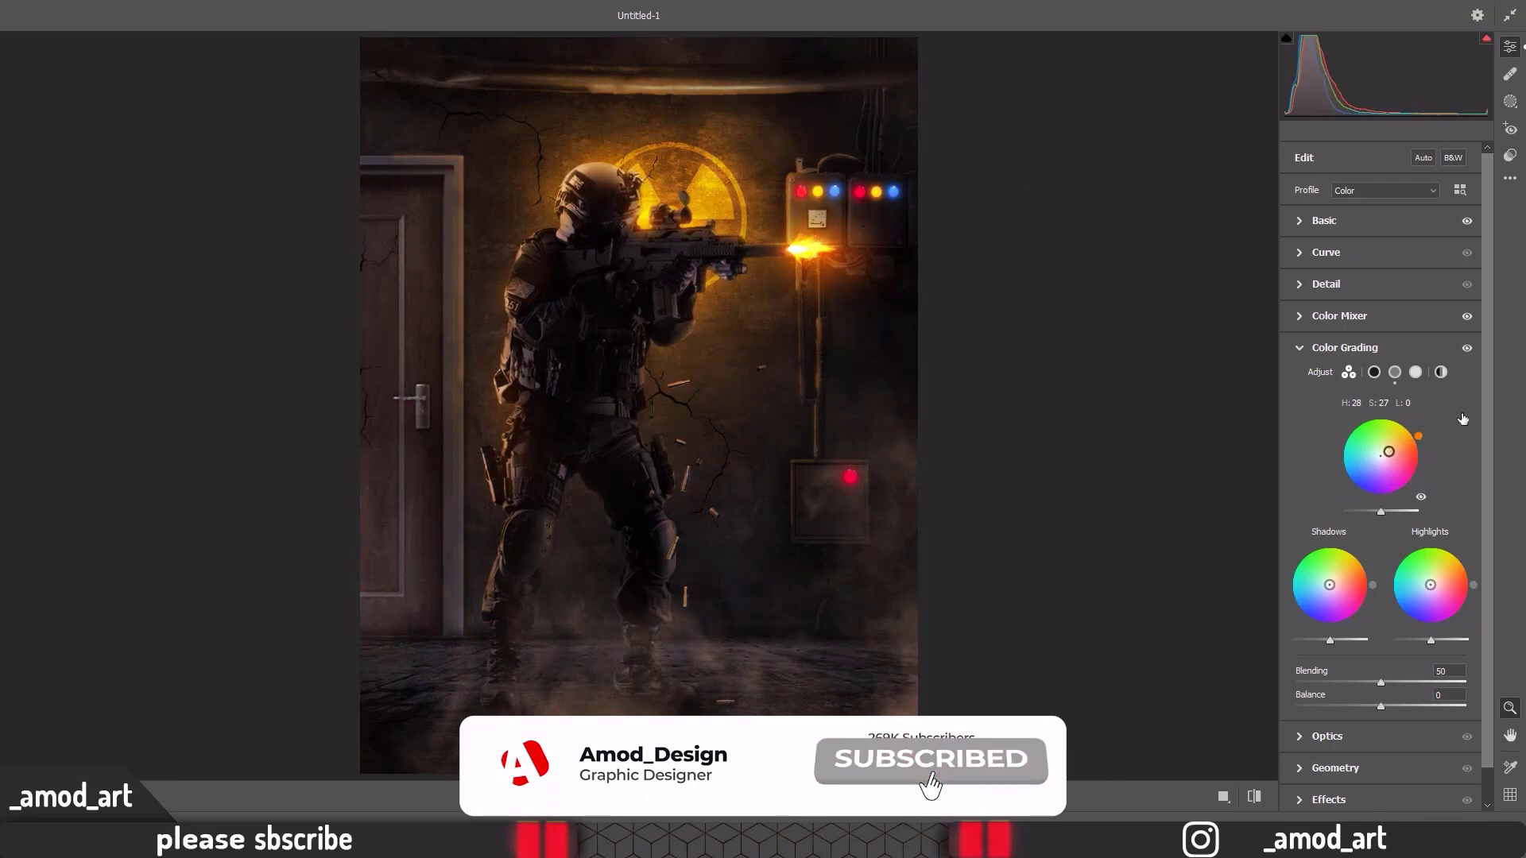
pyautogui.moveTo(1380, 511); pyautogui.dragTo(1392, 511)
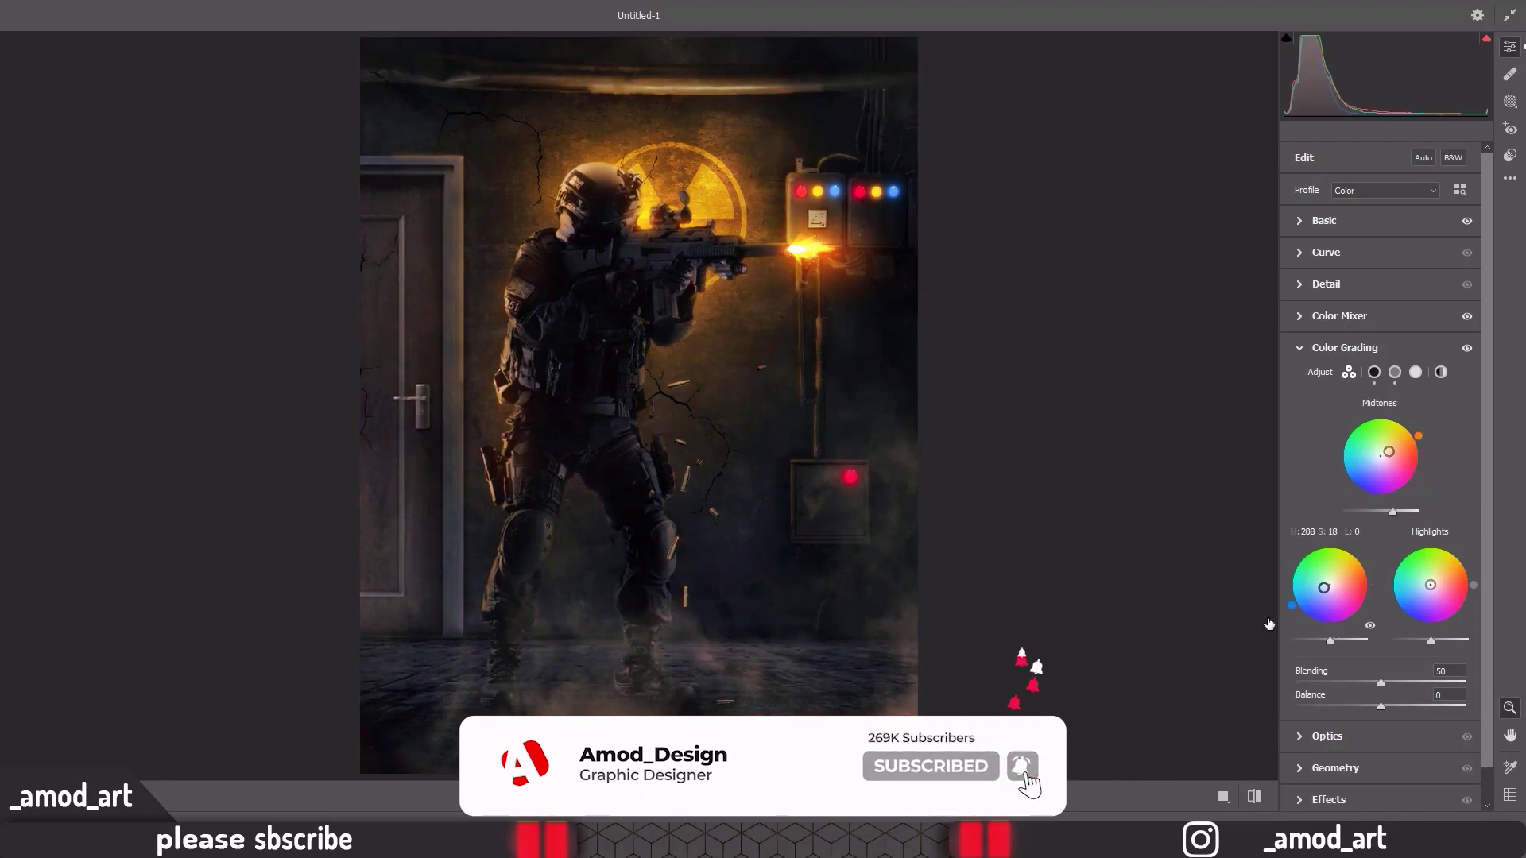
pyautogui.moveTo(1391, 569); pyautogui.dragTo(1367, 539)
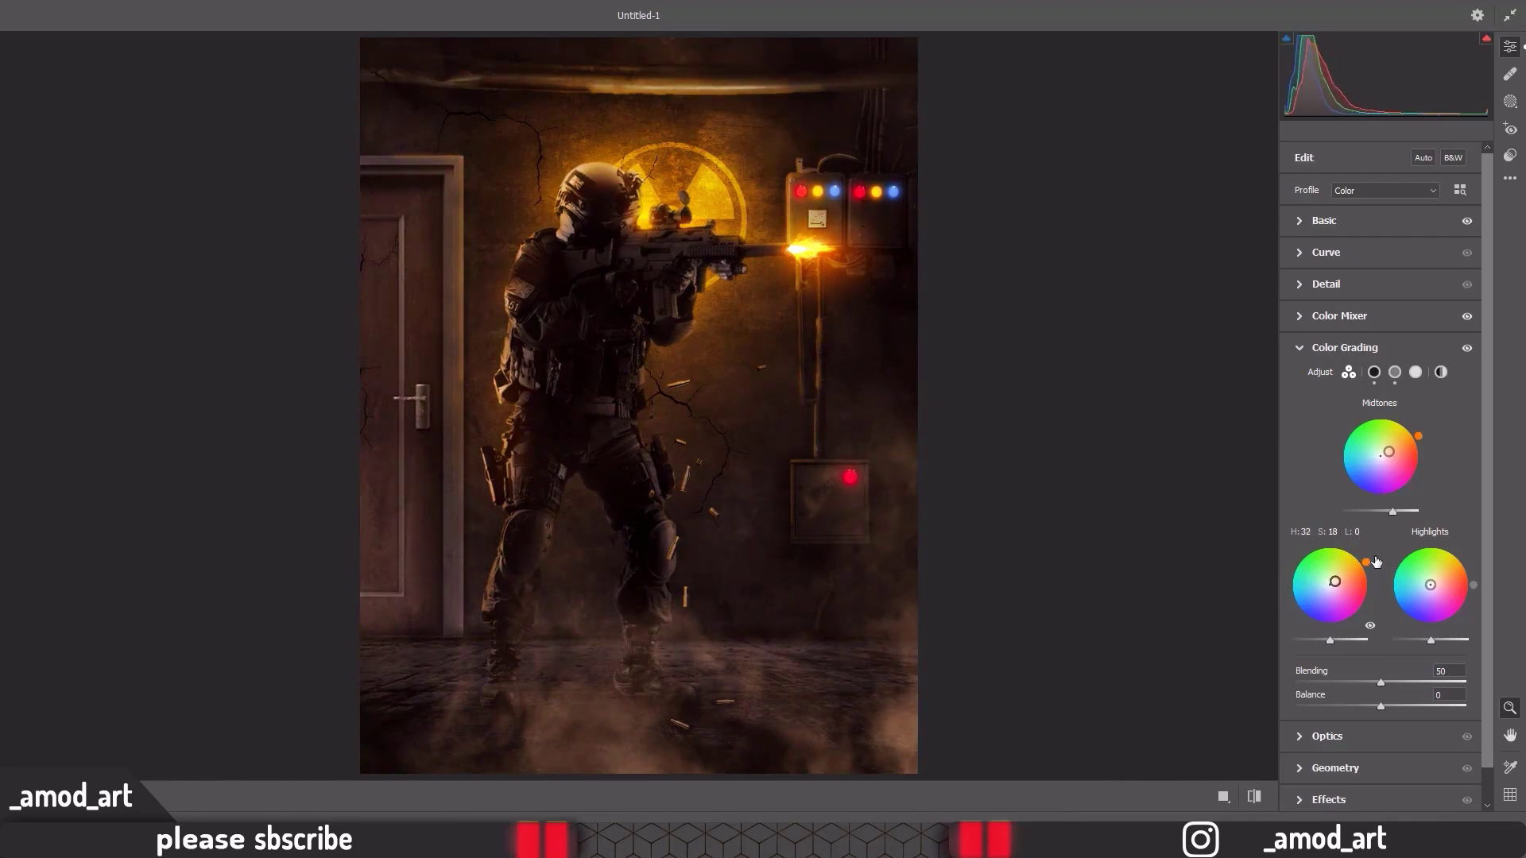
pyautogui.moveTo(1330, 640); pyautogui.dragTo(1335, 639)
pyautogui.moveTo(1431, 585); pyautogui.dragTo(1429, 594)
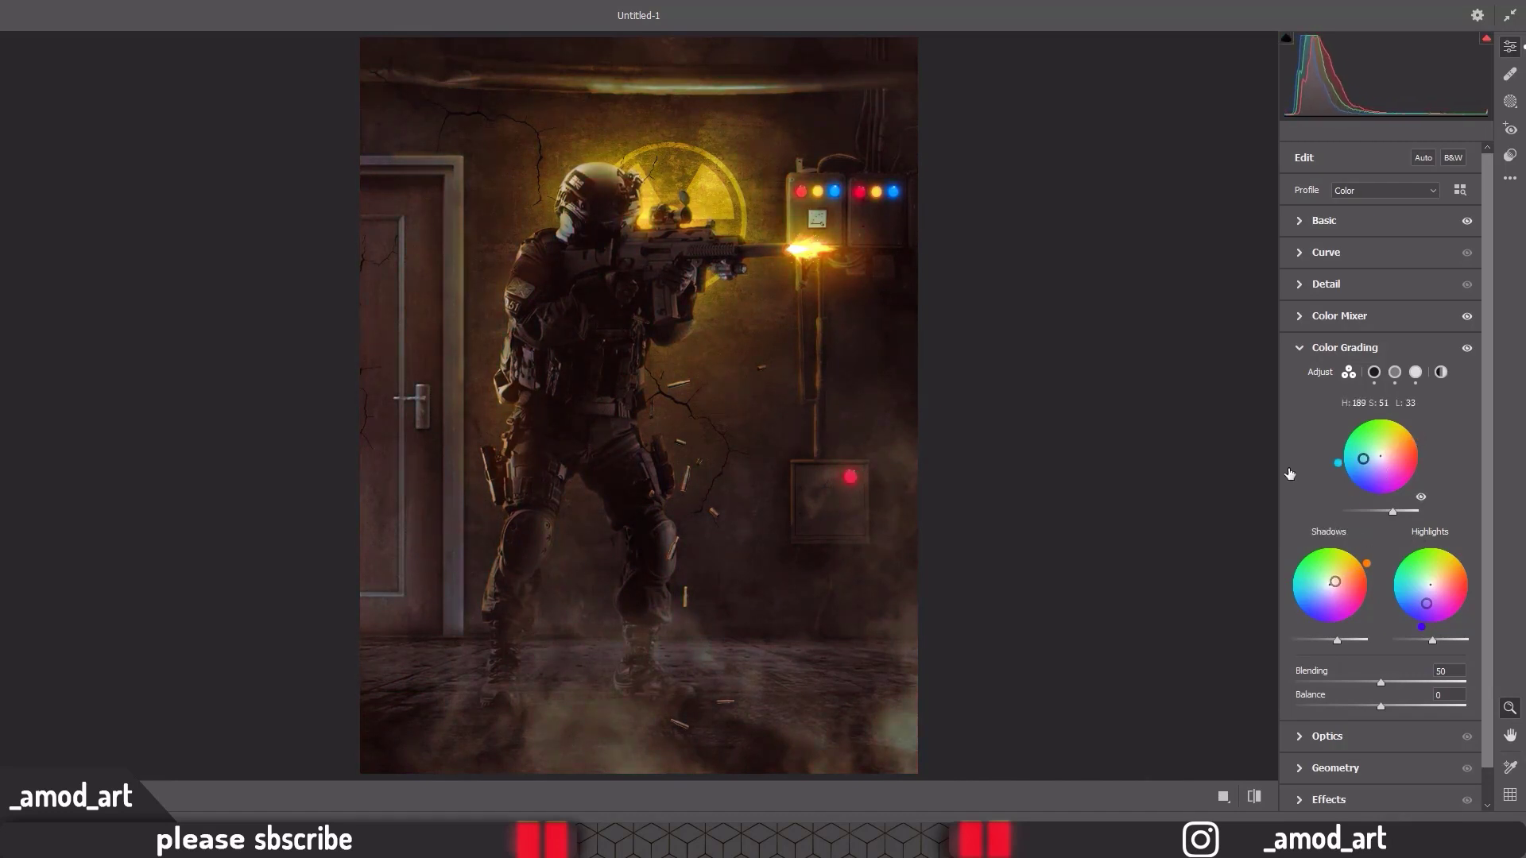
pyautogui.click(1345, 347)
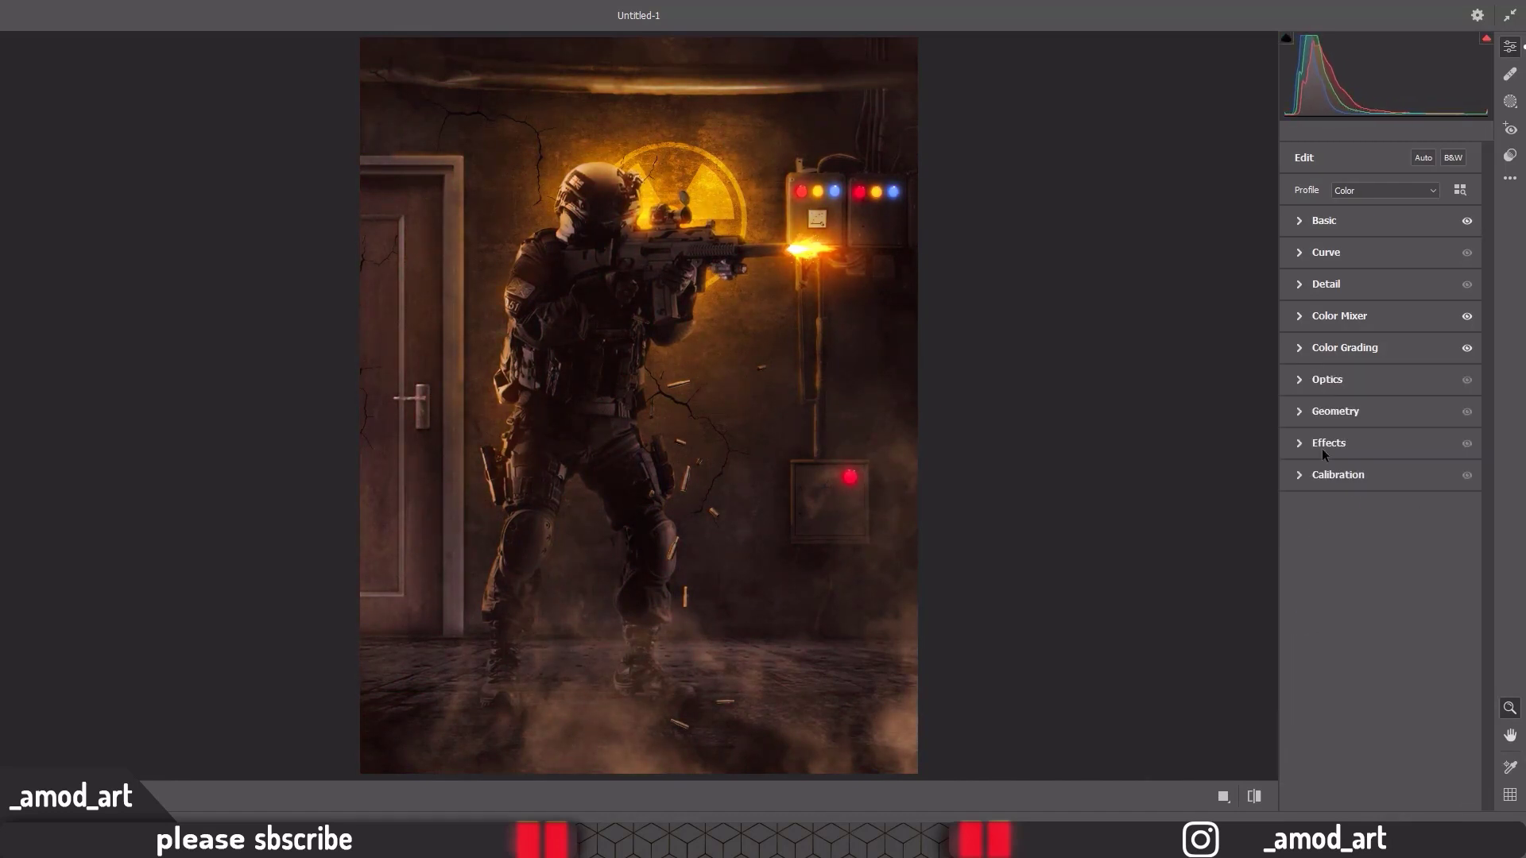
# Add a -19 vignette and apply the Camera Raw adjustments
pyautogui.click(1323, 443)
pyautogui.moveTo(1380, 512); pyautogui.dragTo(1366, 515)
pyautogui.press('Return')
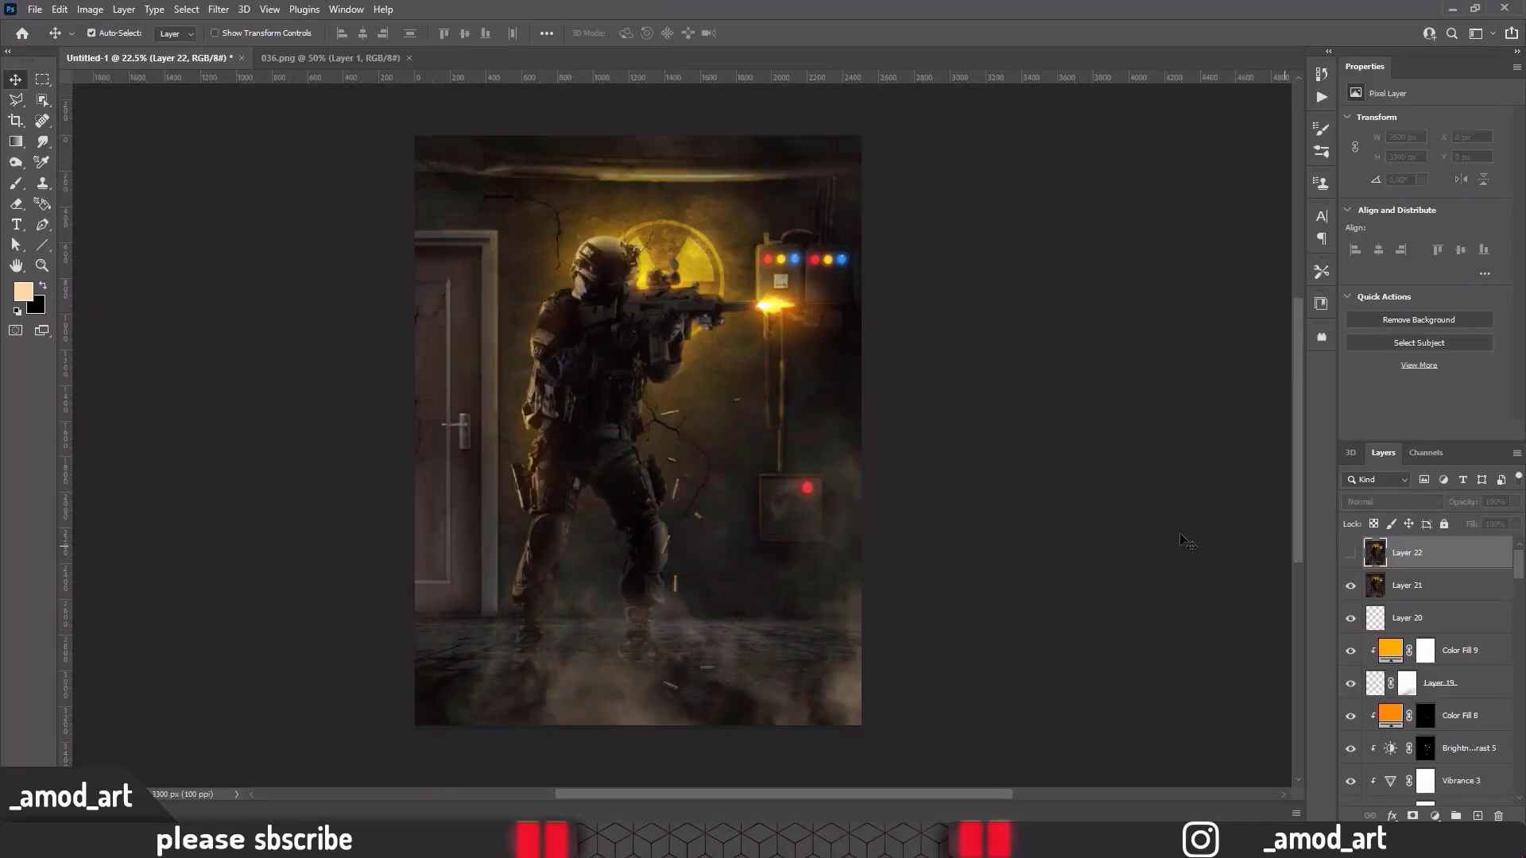